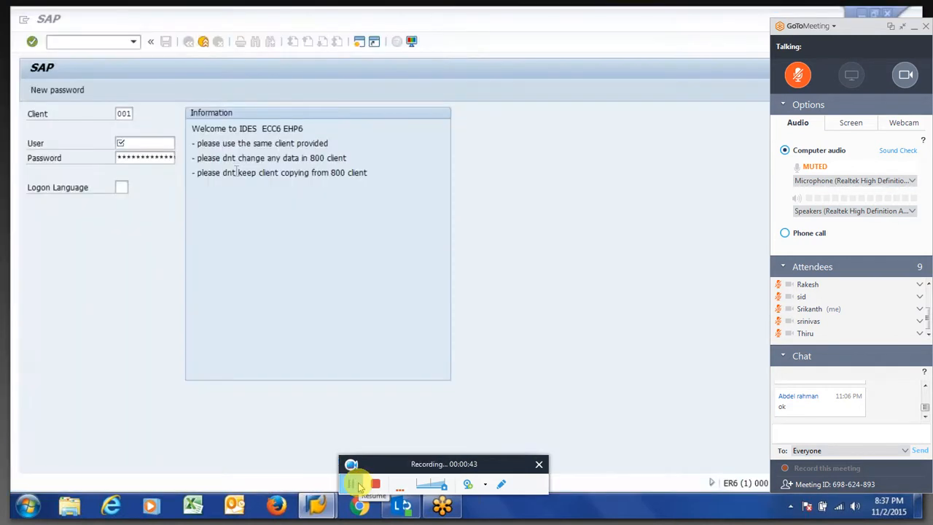
Step: Log on to client 800 as user saperphr with the account password
left_click(123, 114)
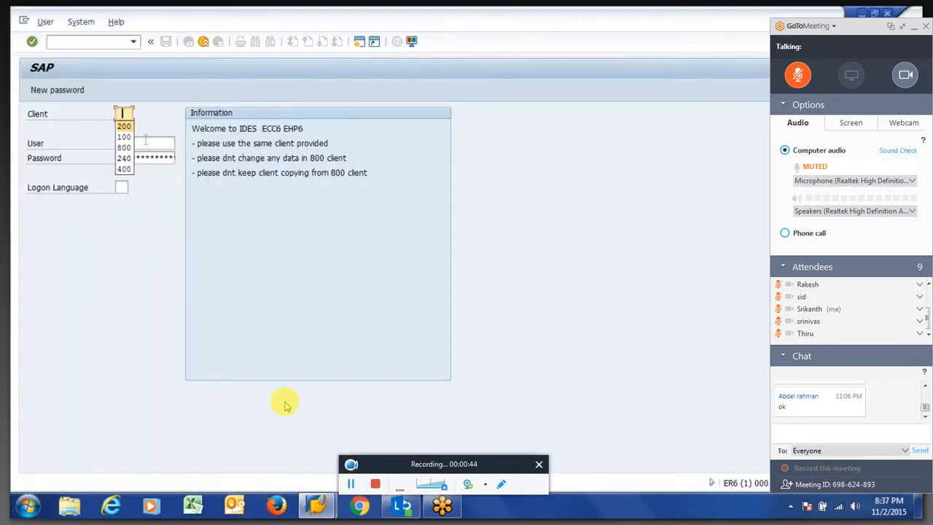
type("800")
left_click(146, 141)
type("saperphr")
key("Tab")
type("**")
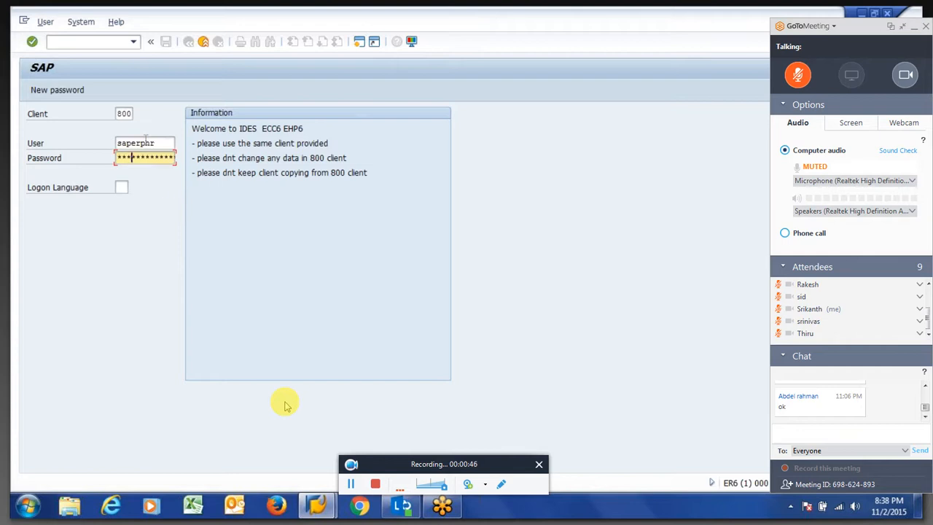
type("*****")
key("Return")
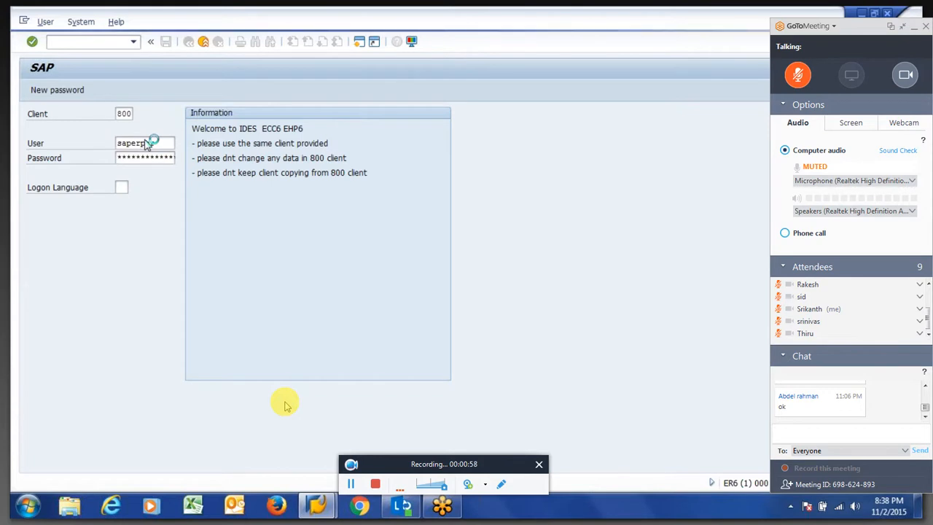
Step: Start the International Payroll favorite for payroll area IT, selecting the employee's personnel number and payroll area IT
double_click(93, 138)
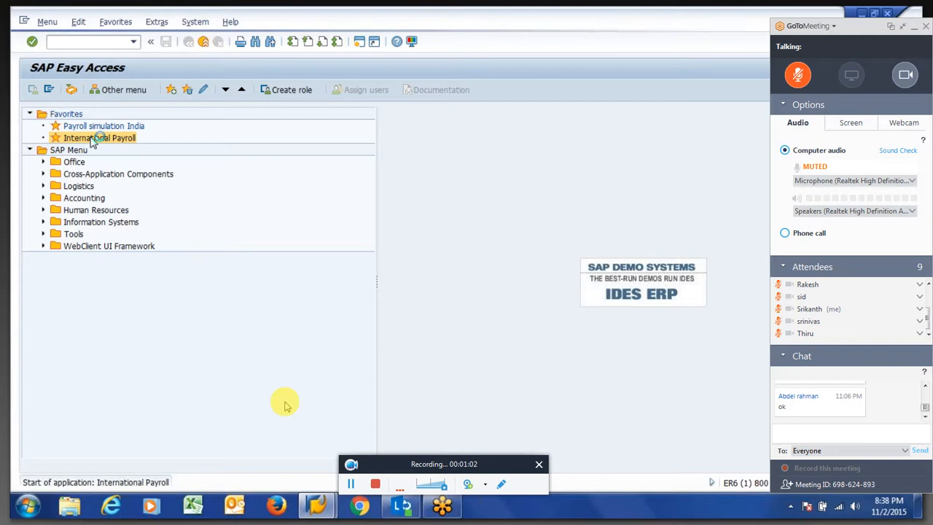
key("Down")
key("Down")
key("Down")
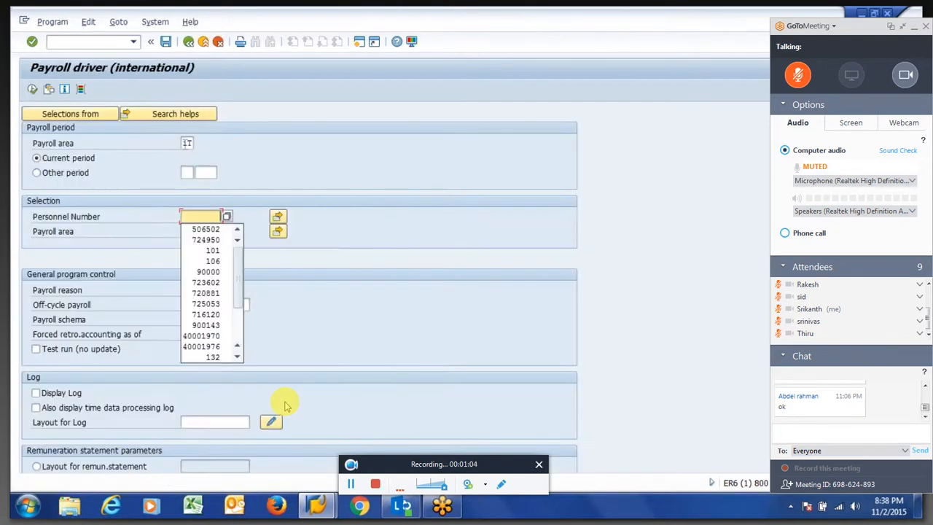
key("Down")
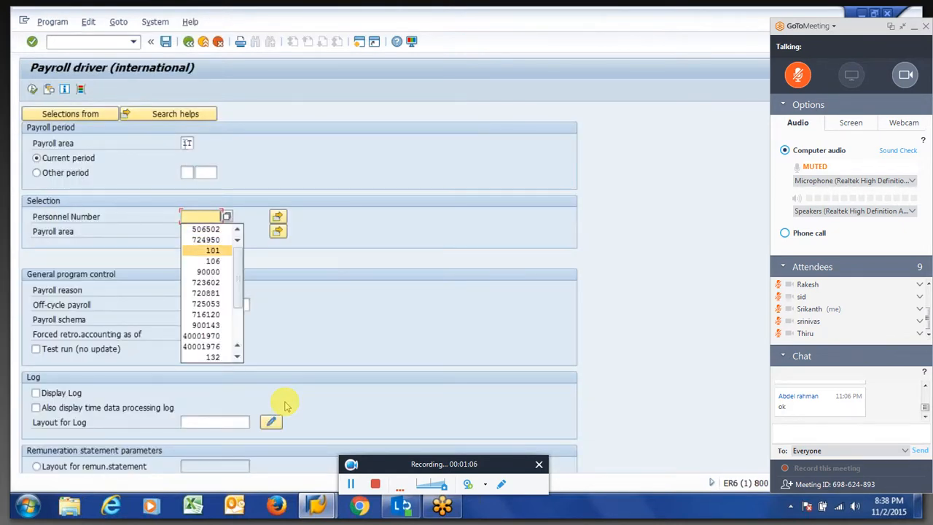
key("Down")
key("Down")
key("Return")
key("Tab")
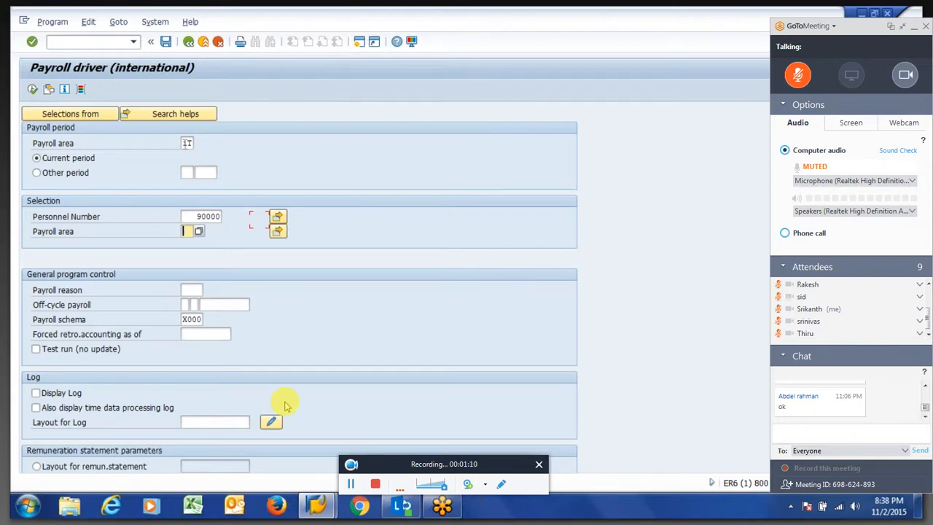
key("Down")
key("Return")
Step: Set the payroll schema to ZINT in the general program control section
key("Tab")
key("Tab")
key("Tab")
key("Tab")
key("Tab")
key("Tab")
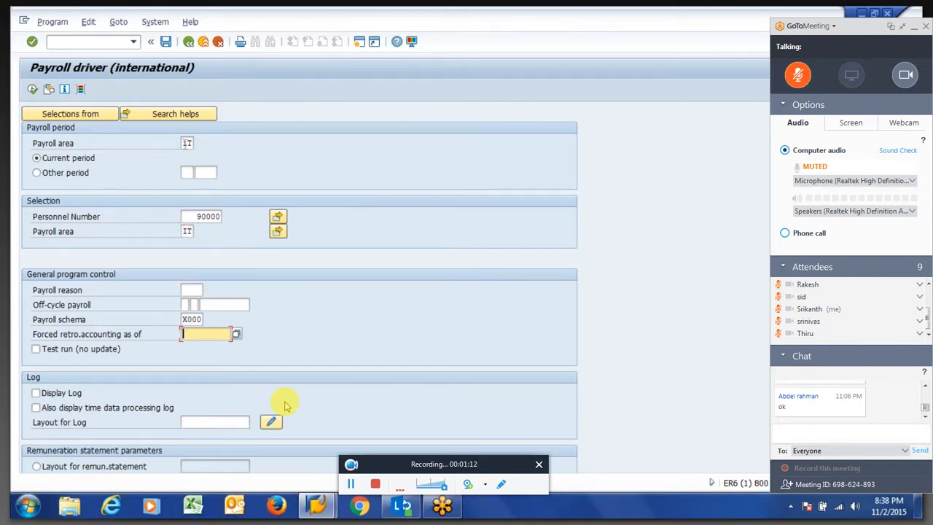
key("shift+Tab")
key("Down")
key("Down")
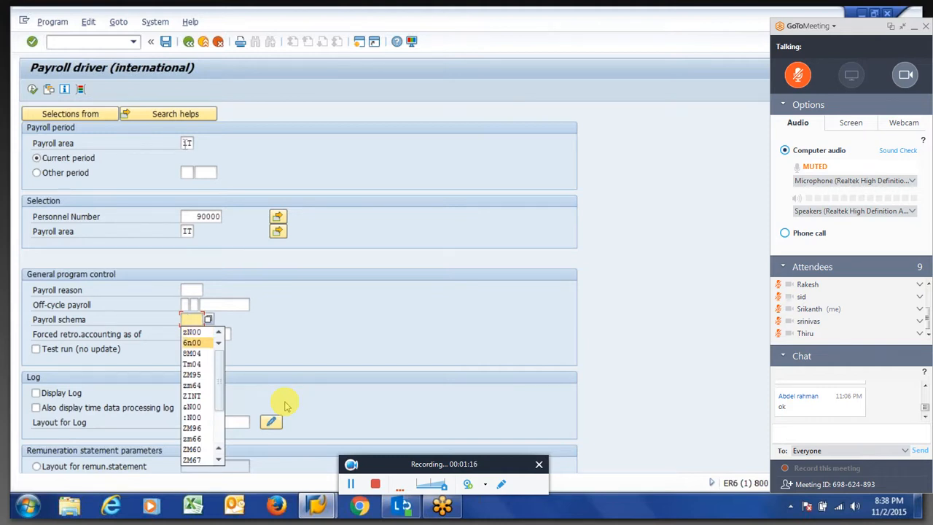
key("Down")
key("Down")
key("Down")
key("Down")
key("Down")
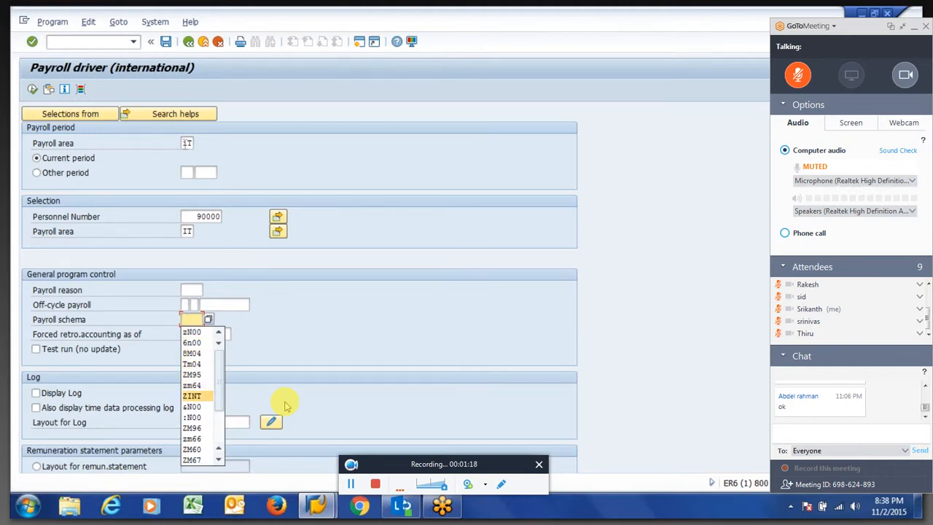
key("Tab")
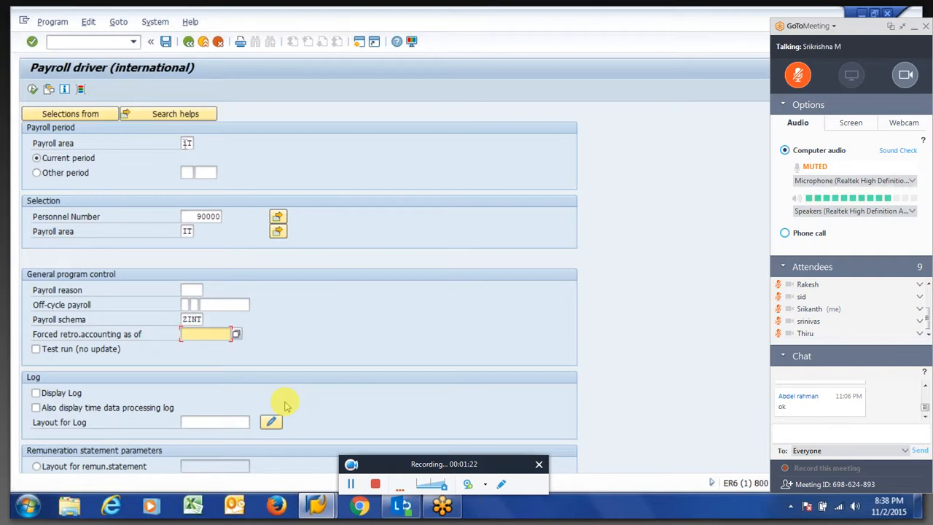
Step: Enable Test run (no update), Display Log, and Also display time data processing log
key("Tab")
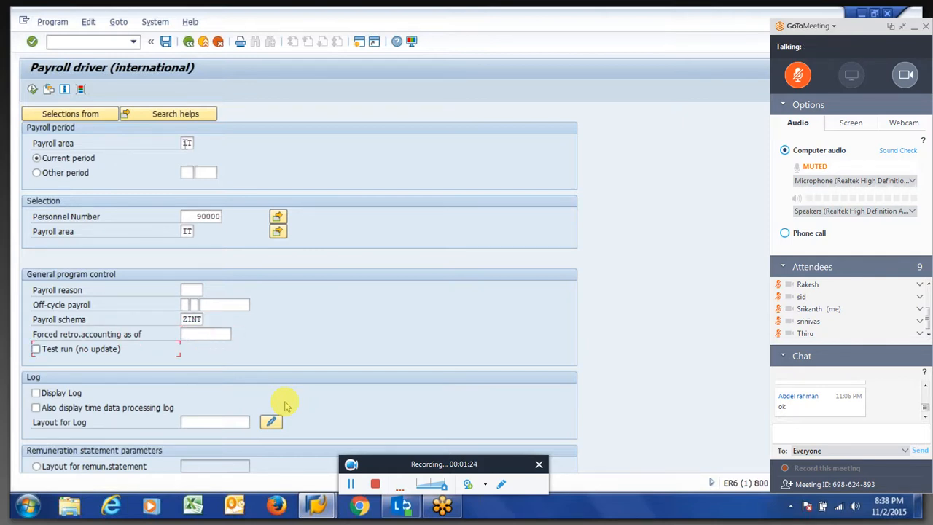
key("space")
key("Tab")
key("space")
key("Tab")
key("space")
Step: Choose Layout for remun.statement instead of No Remuneration Statement and set the layout to INT1
key("Tab")
key("Tab")
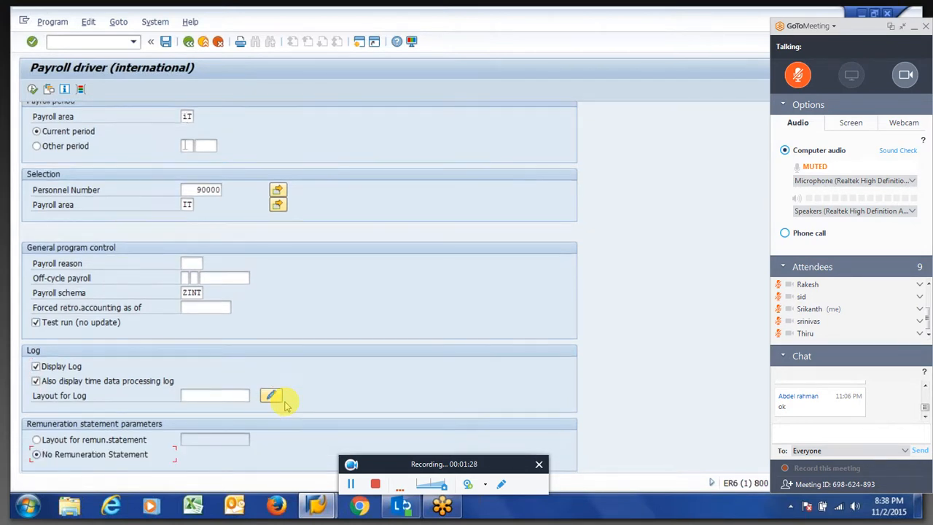
key("Up")
key("Return")
key("Tab")
key("Down")
key("Down")
key("Down")
key("Tab")
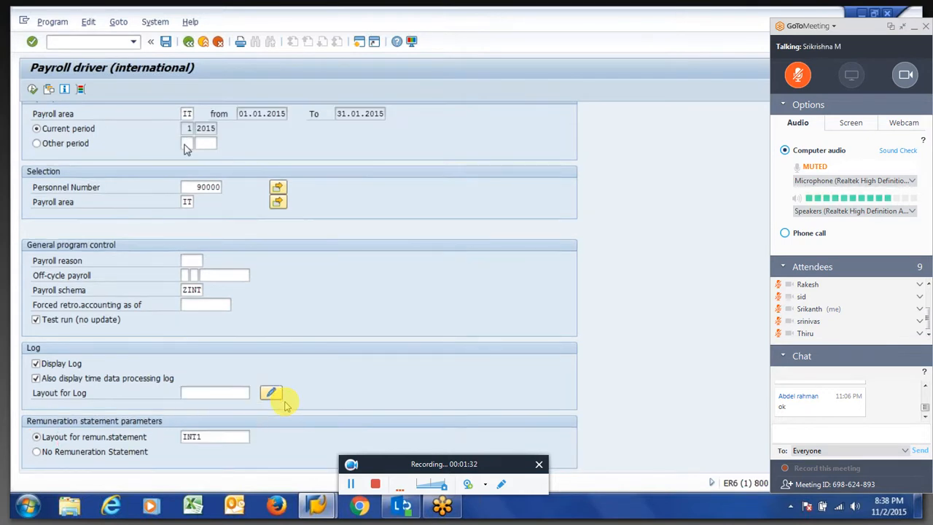
key("shift+Tab")
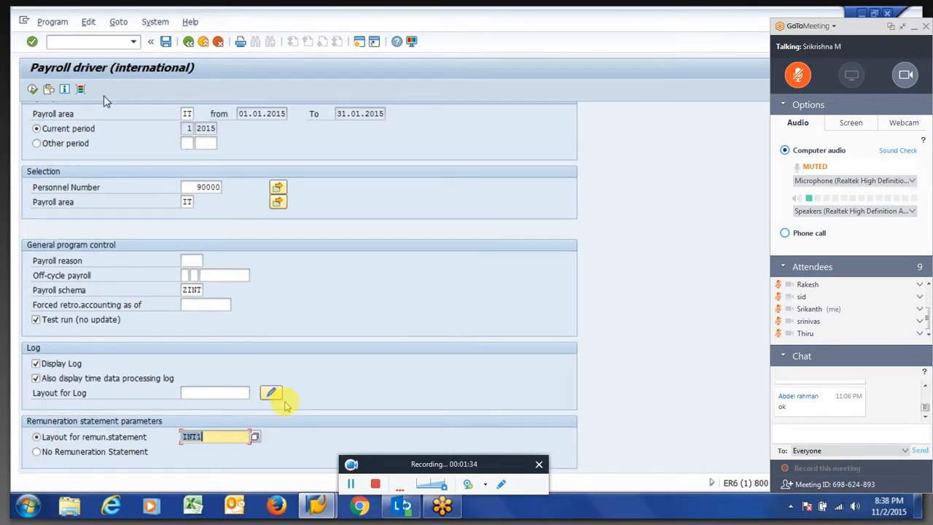
Step: Execute the payroll test run and expand the employee's 01/2015 log down to 1.Run under the LPBEG iteration
left_click(33, 90)
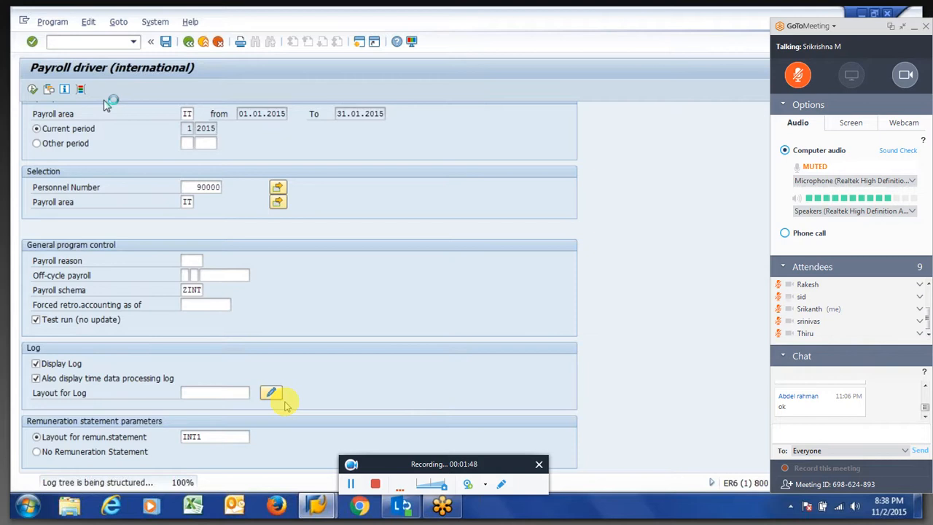
left_click(50, 155)
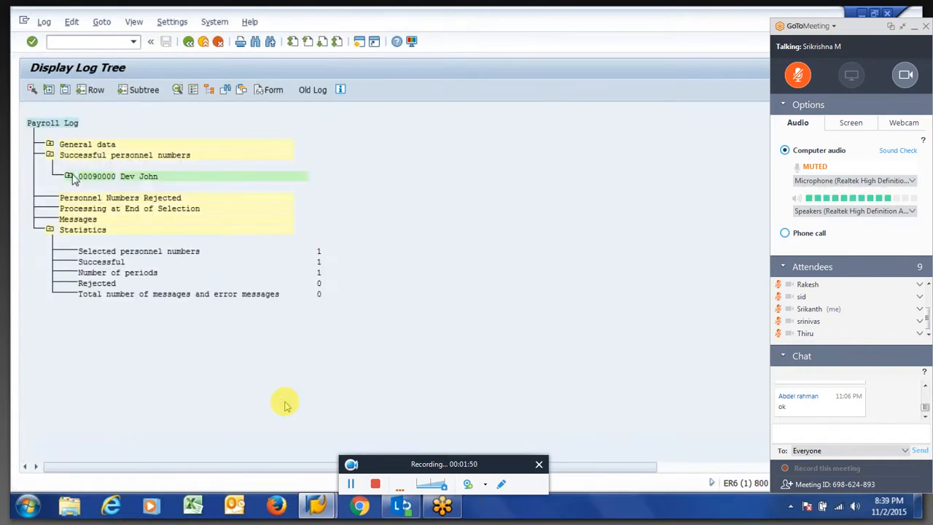
left_click(69, 177)
left_click(87, 198)
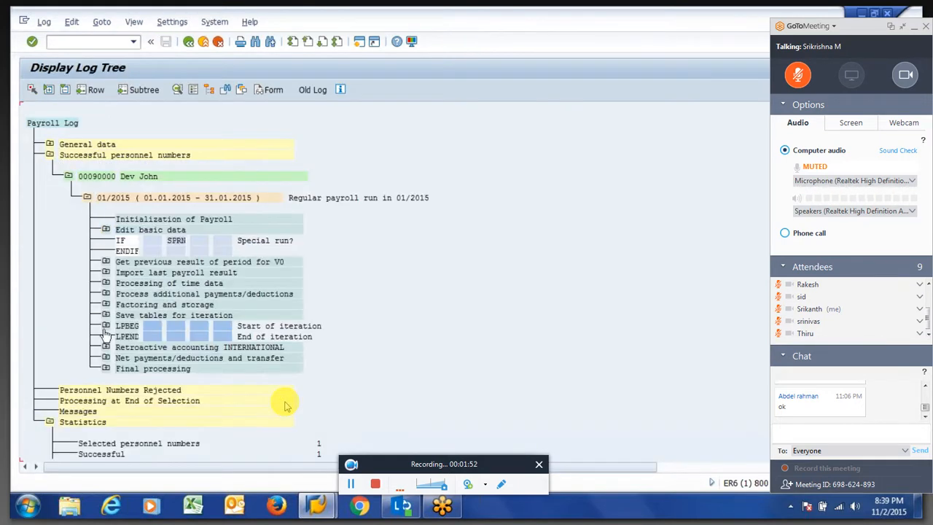
left_click(106, 326)
left_click(124, 348)
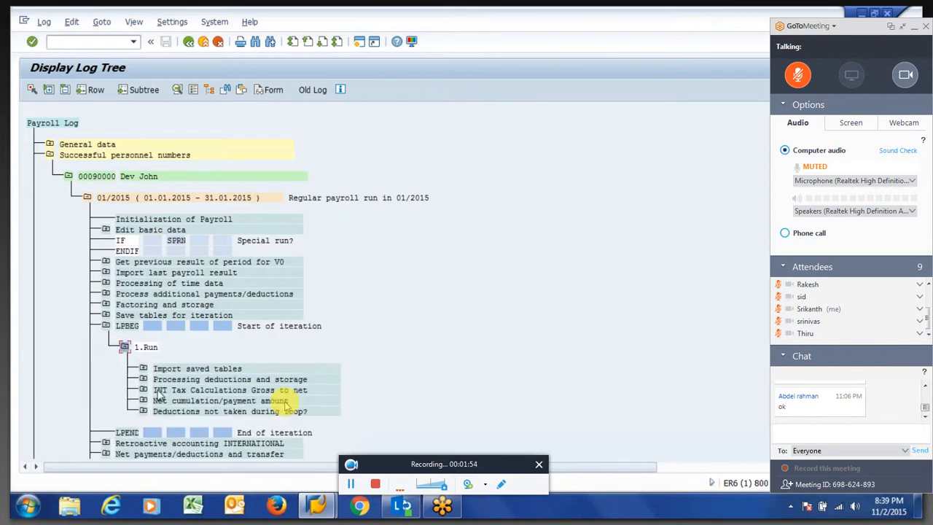
Step: Expand INT Tax Calculations Gross to net under 1.Run and highlight the ZGRS monthly gross salary rule
left_click_drag(153, 390, 320, 399)
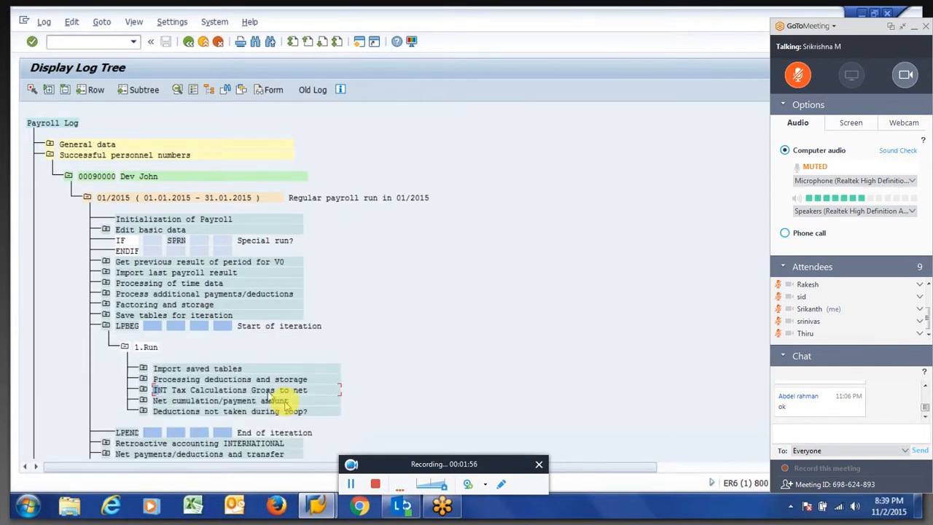
left_click(144, 391)
left_click(143, 390)
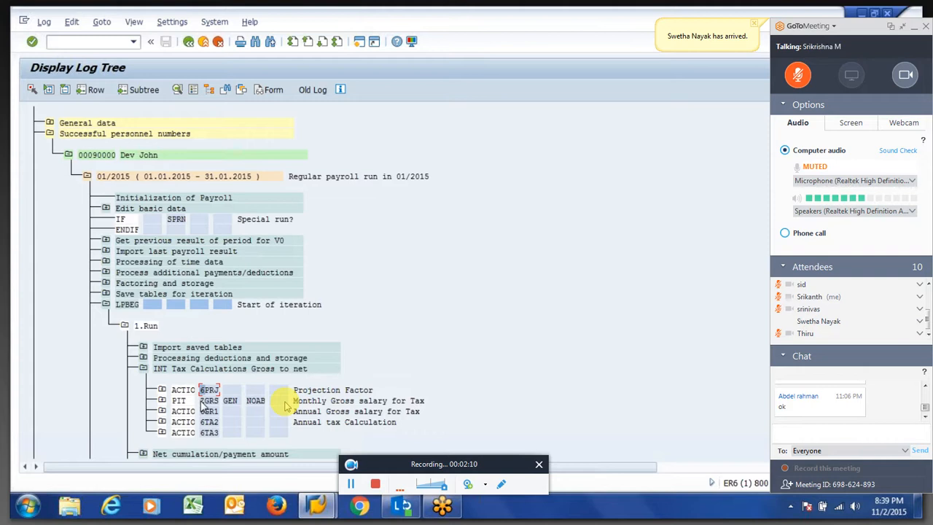
left_click_drag(200, 401, 218, 402)
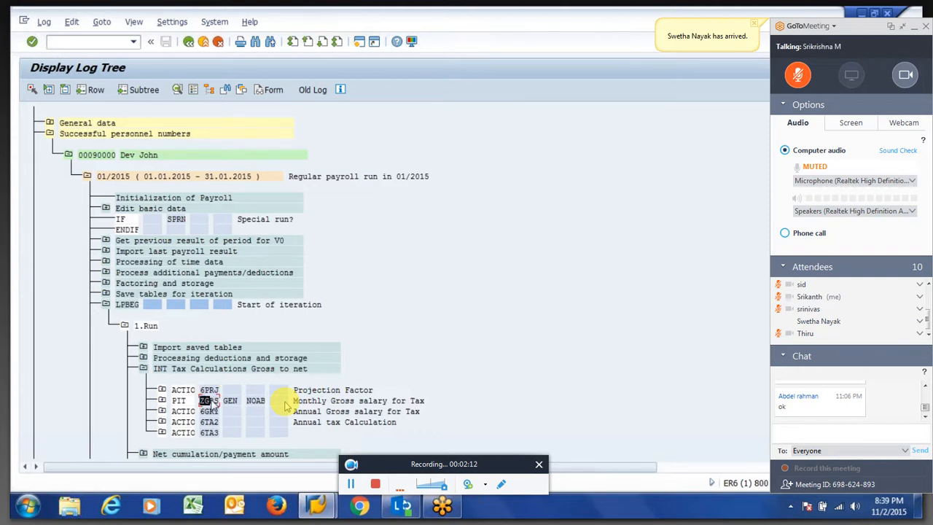
left_click(203, 401)
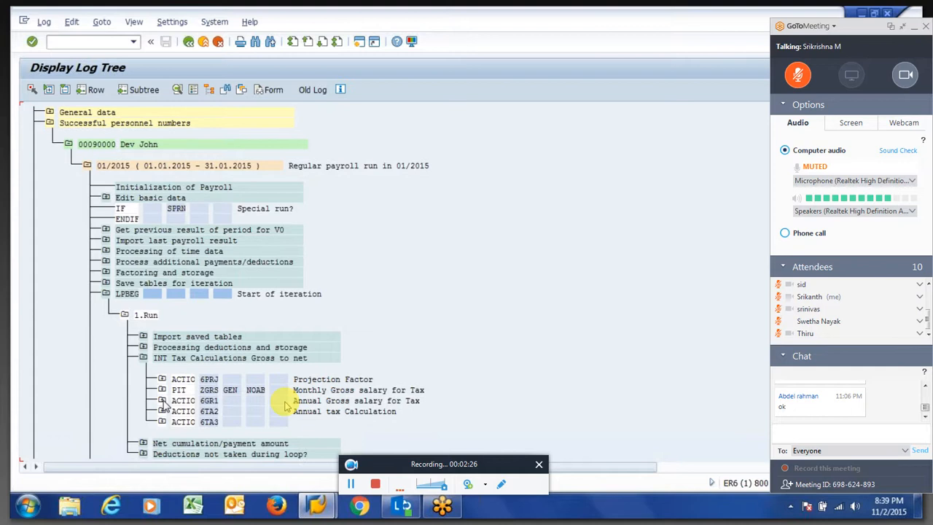
Step: Open the output table IT of action 6GR1, examine the 0GRS annual gross number and amount, and return to the log tree
left_click(162, 400)
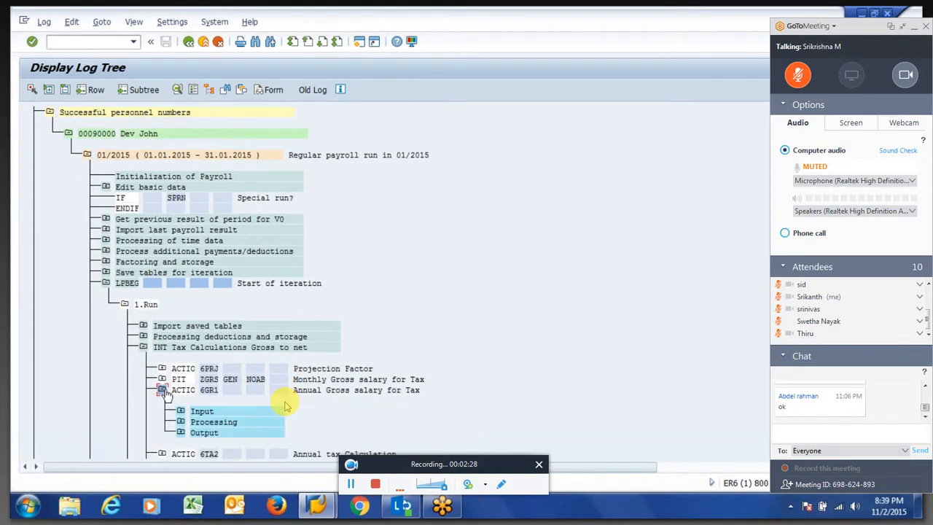
left_click(181, 433)
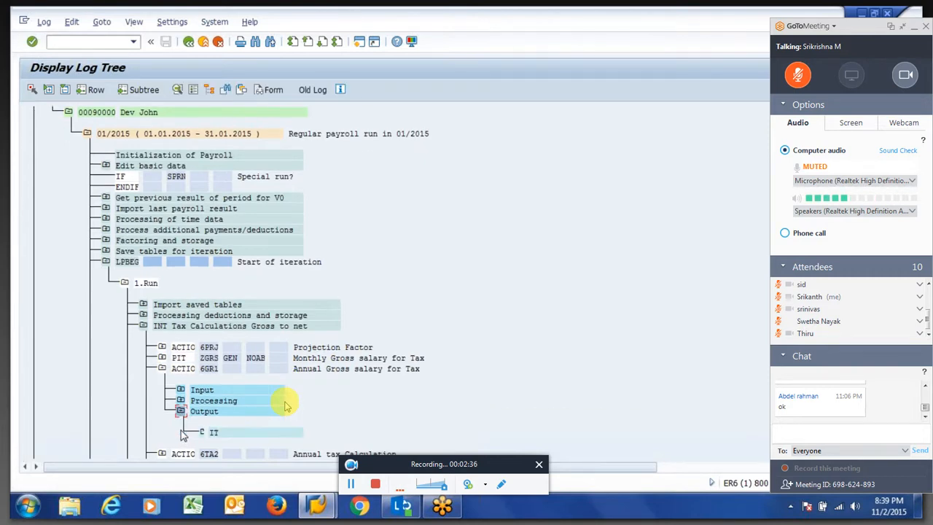
left_click(202, 432)
left_click_drag(360, 209, 441, 209)
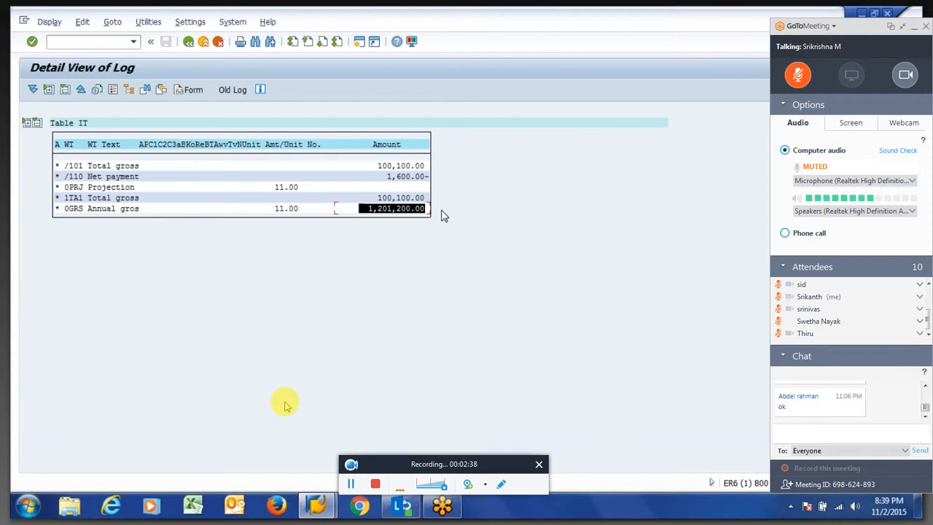
left_click(441, 209)
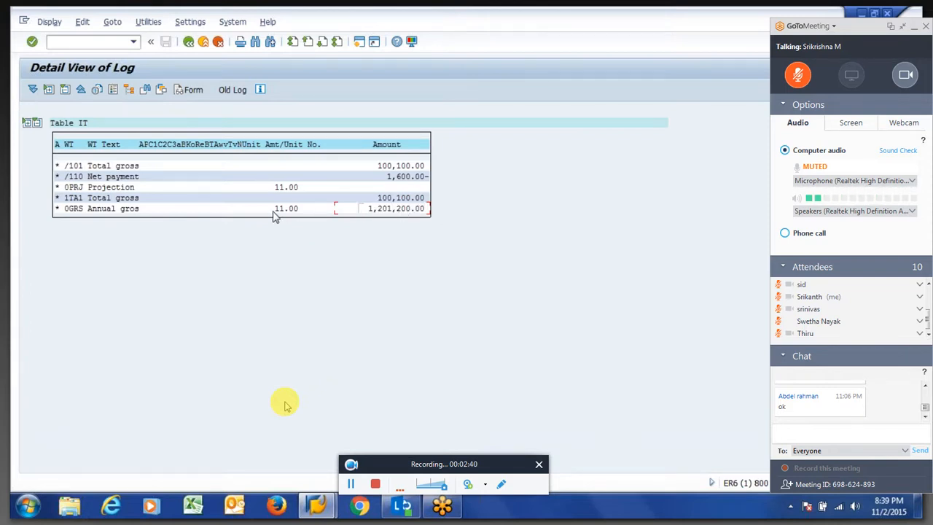
left_click_drag(273, 211, 310, 212)
left_click(311, 211)
left_click_drag(368, 209, 407, 210)
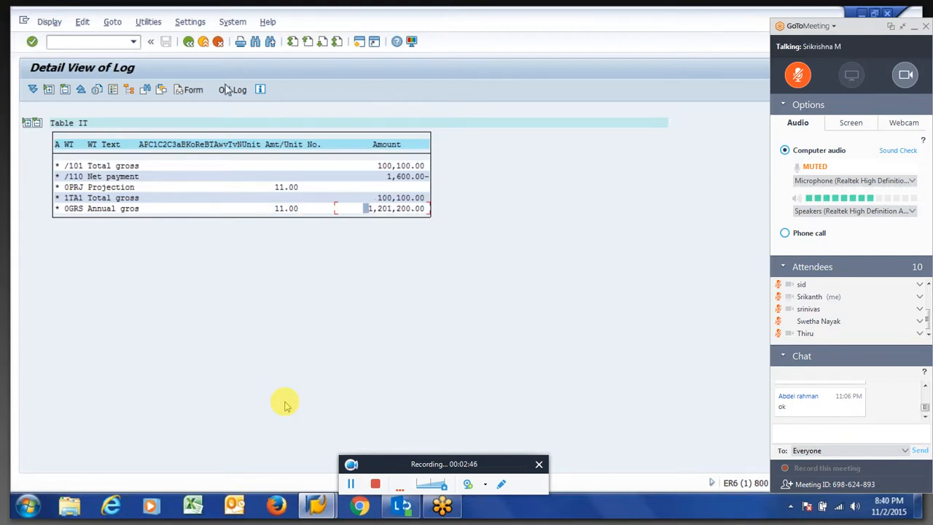
left_click(188, 42)
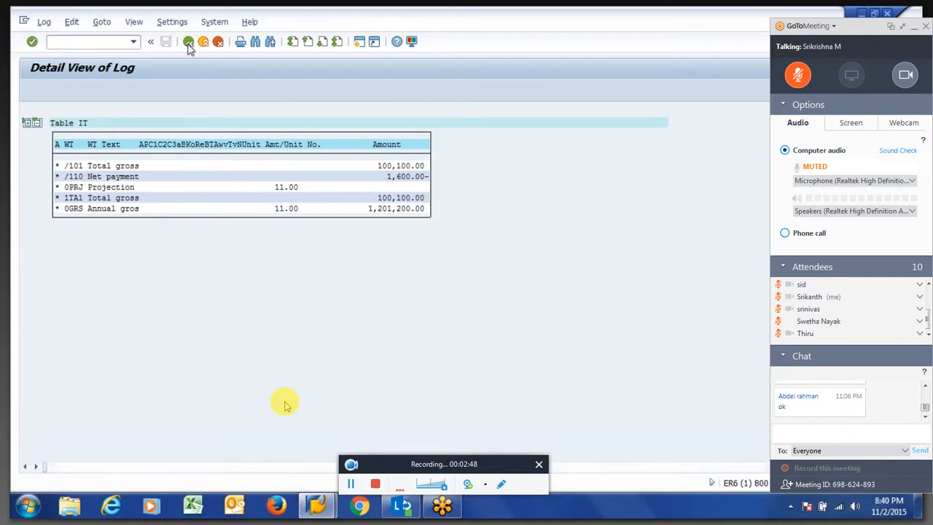
Step: Collapse the 6GR1 output, examine output table IT of action 6TA2 for the annual tax, and return to the log tree
left_click(181, 411)
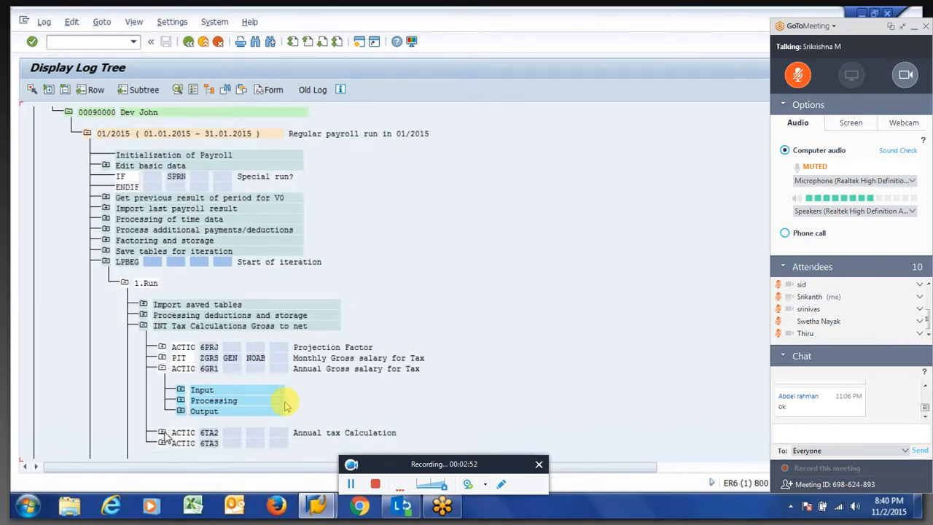
left_click(162, 433)
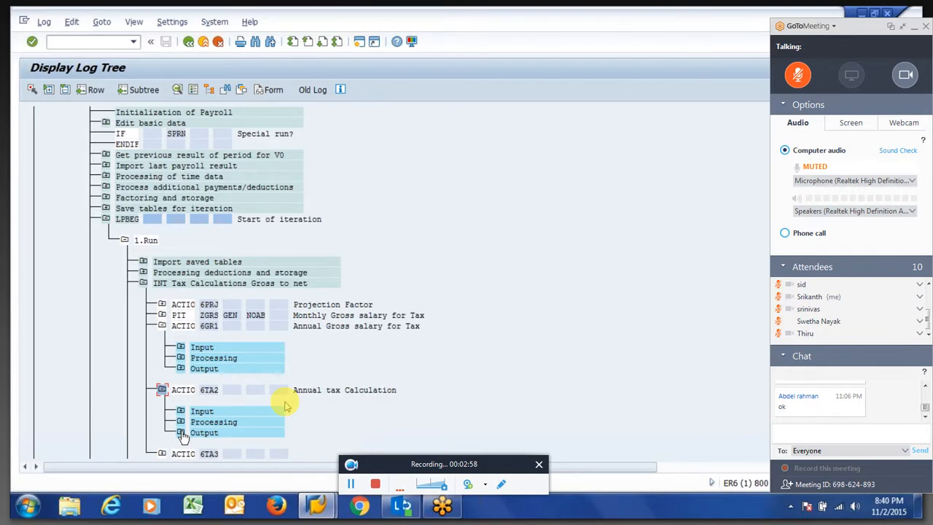
left_click(181, 433)
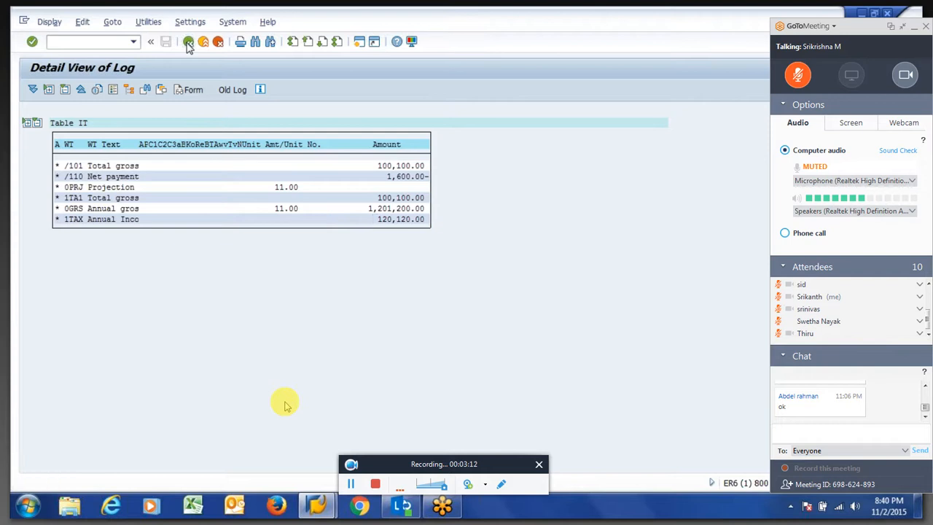
left_click(188, 42)
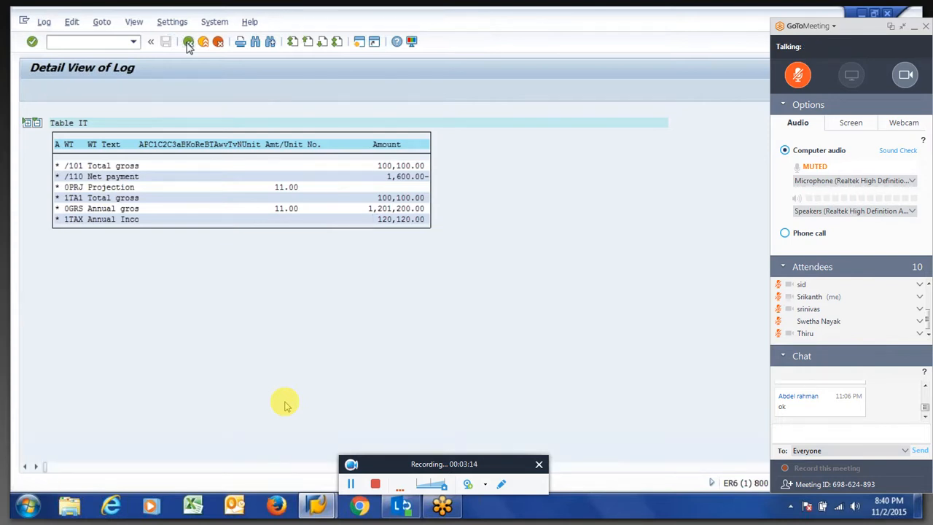
left_click(188, 42)
Step: Expand action 6TA3 and open its output table IT
left_click(163, 455)
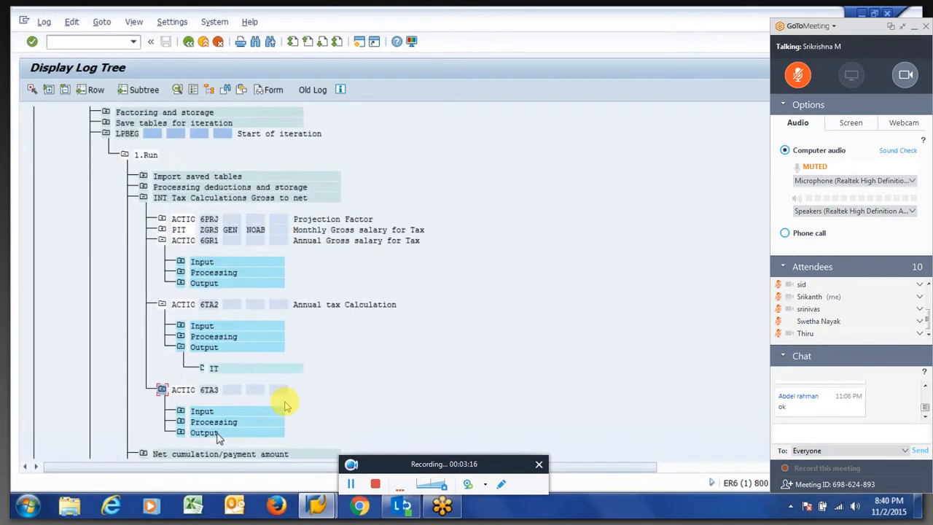
double_click(286, 360)
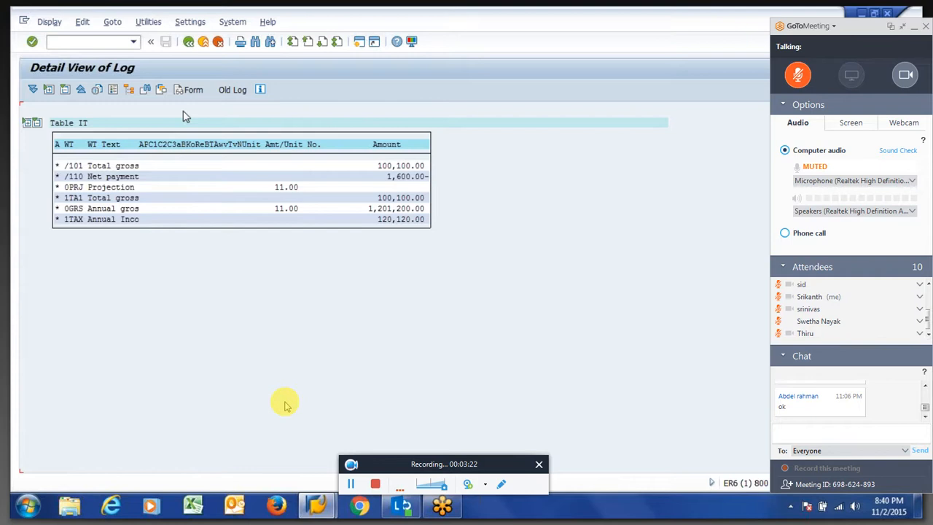
Step: Expand the input and processing nodes of action 6TA3, examine the Tax deduction details, and return to the log tree
left_click(189, 44)
left_click(188, 45)
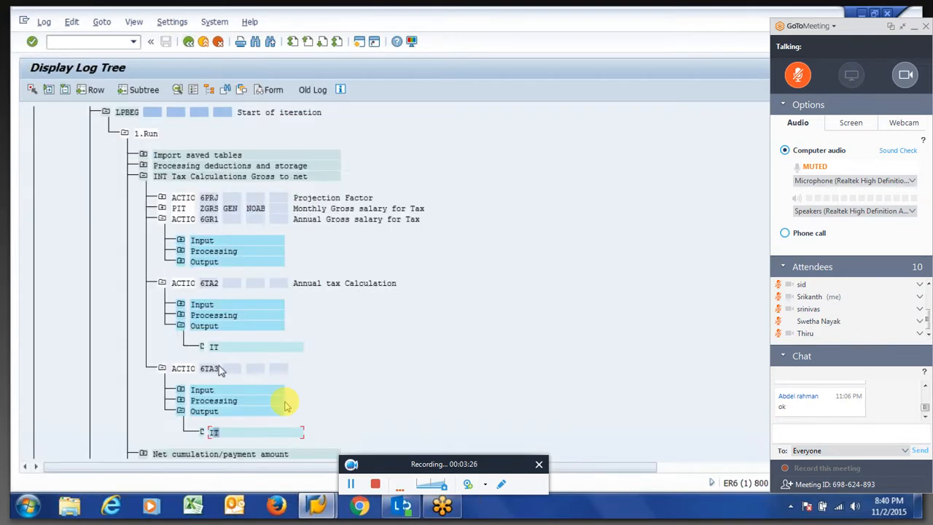
left_click(181, 390)
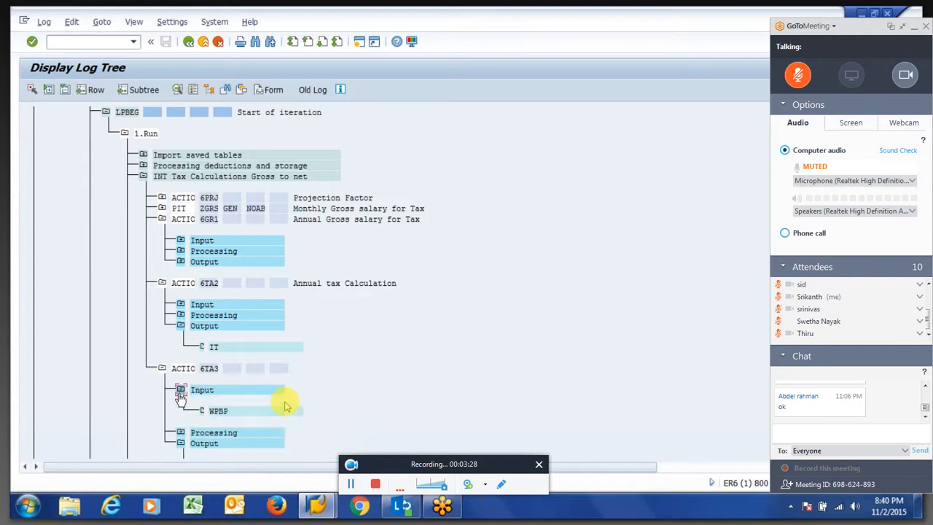
left_click(184, 432)
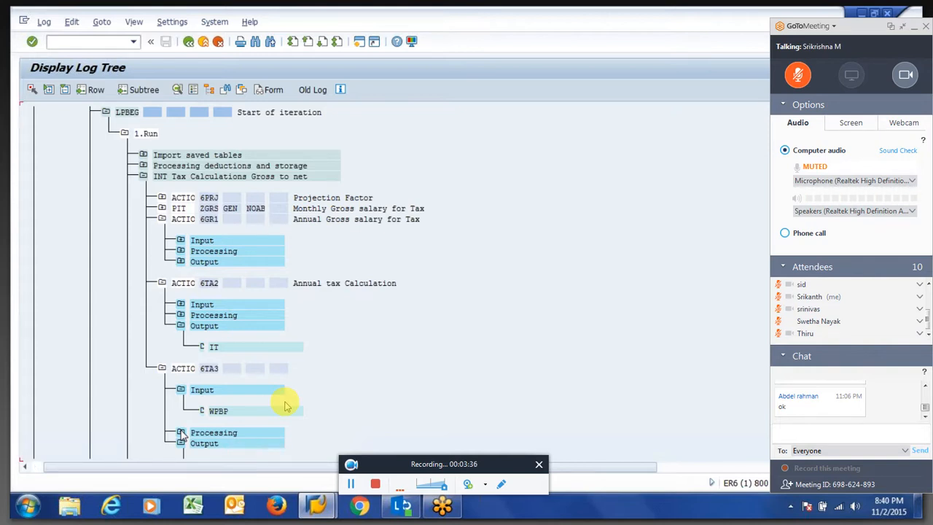
left_click(180, 431)
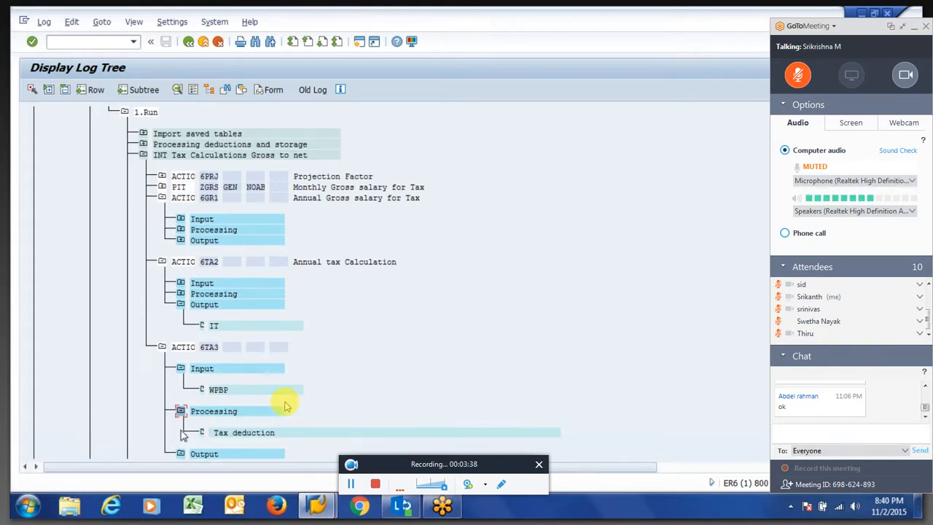
double_click(181, 430)
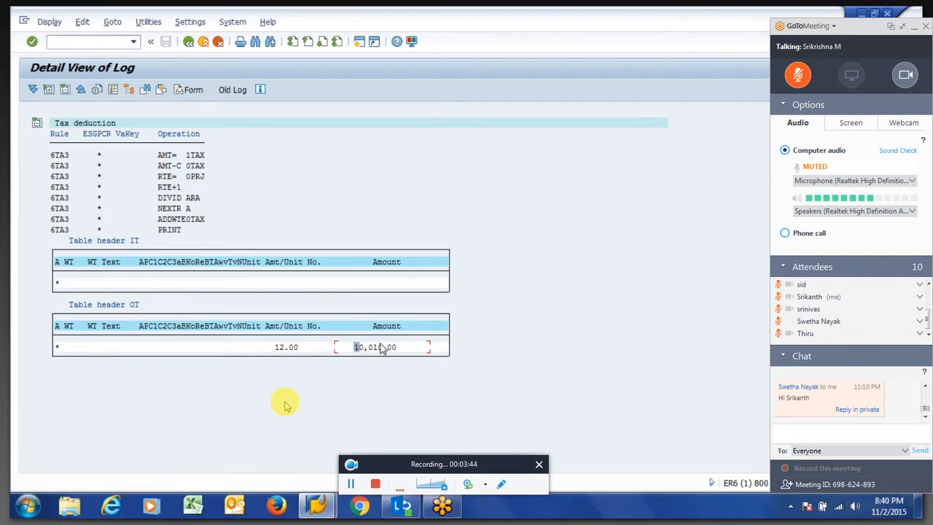
left_click(188, 42)
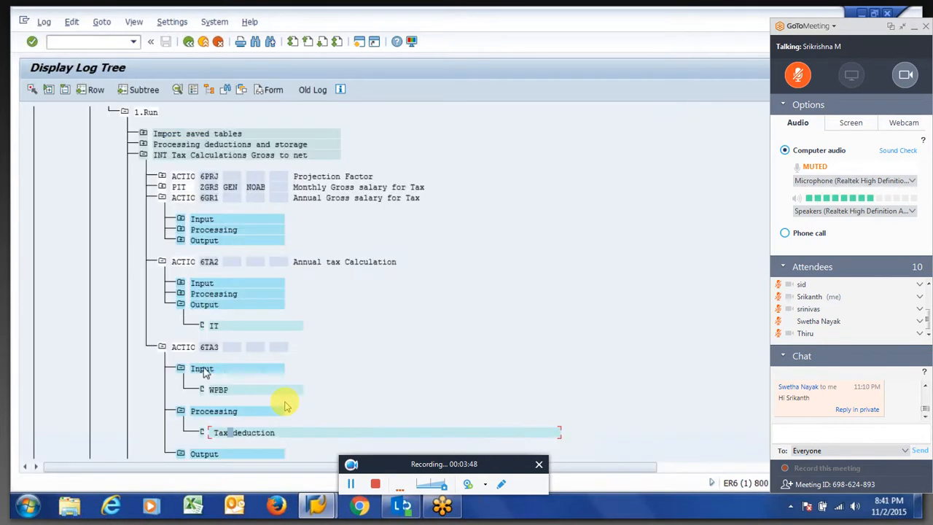
Step: Reopen output table IT of action 6TA2, examine the 1TAX annual income tax amount, and return to the log tree
double_click(214, 327)
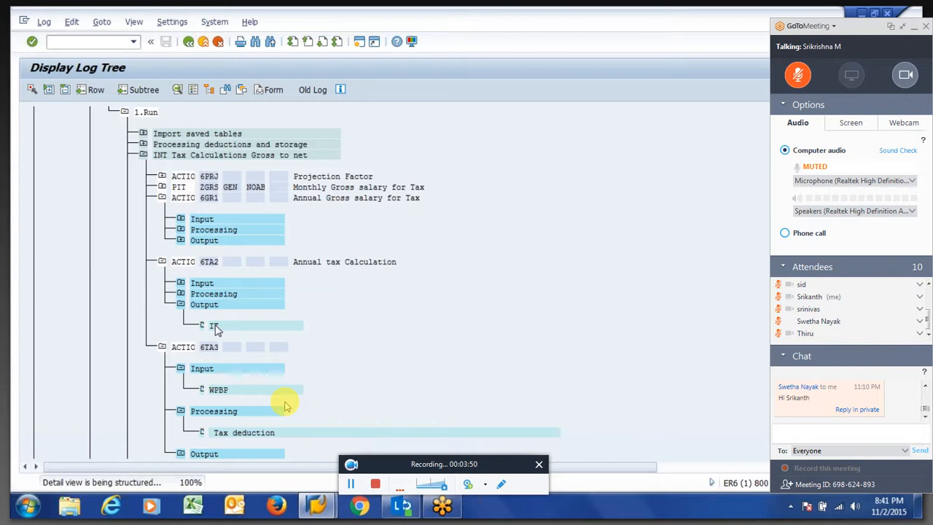
left_click_drag(379, 222, 435, 226)
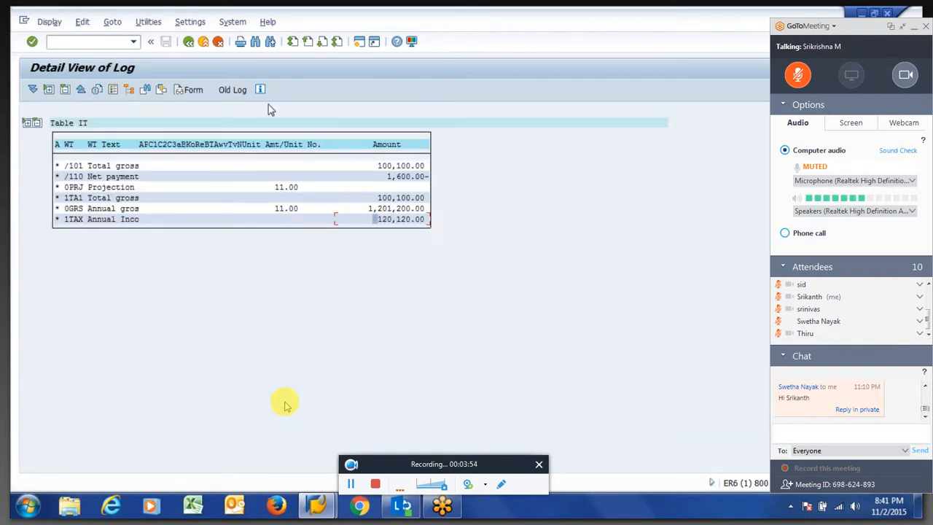
left_click(188, 42)
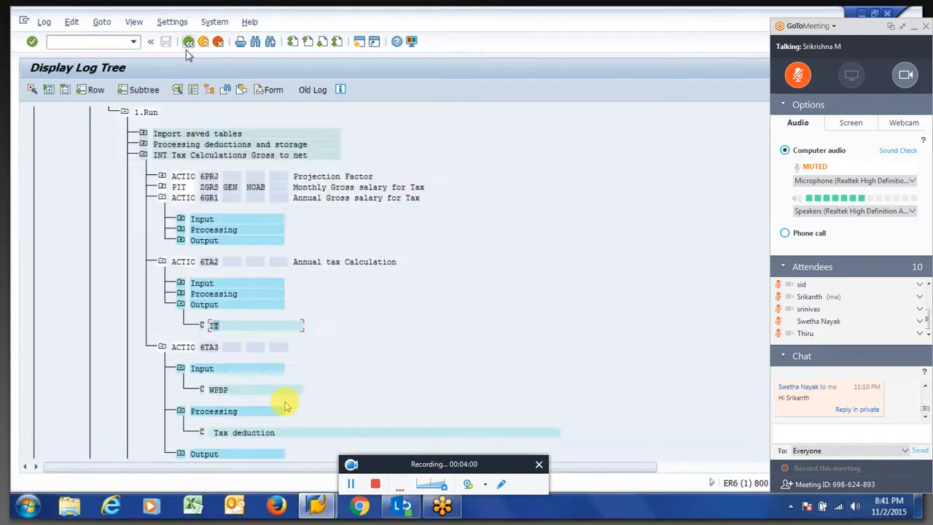
Step: Recheck the amount in the Tax deduction processing of action 6TA3 and display the employee's payroll form
left_click(182, 454)
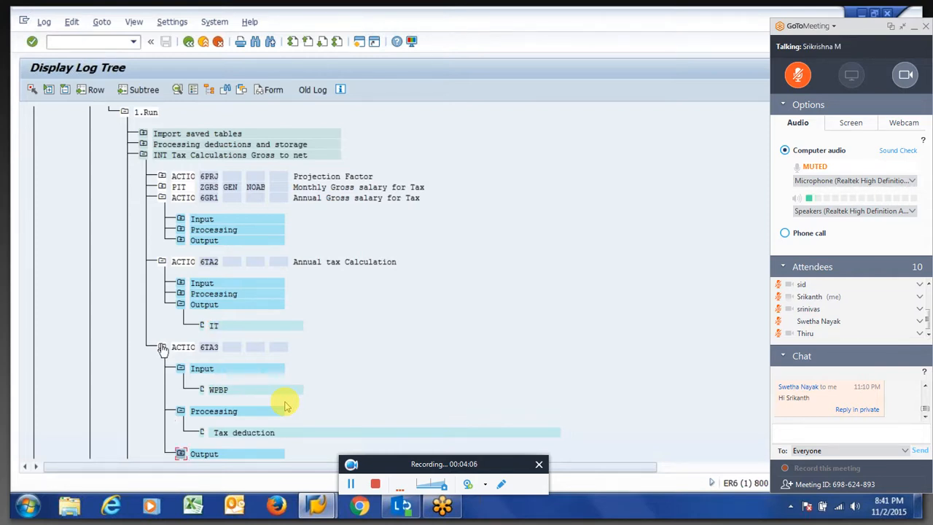
double_click(245, 434)
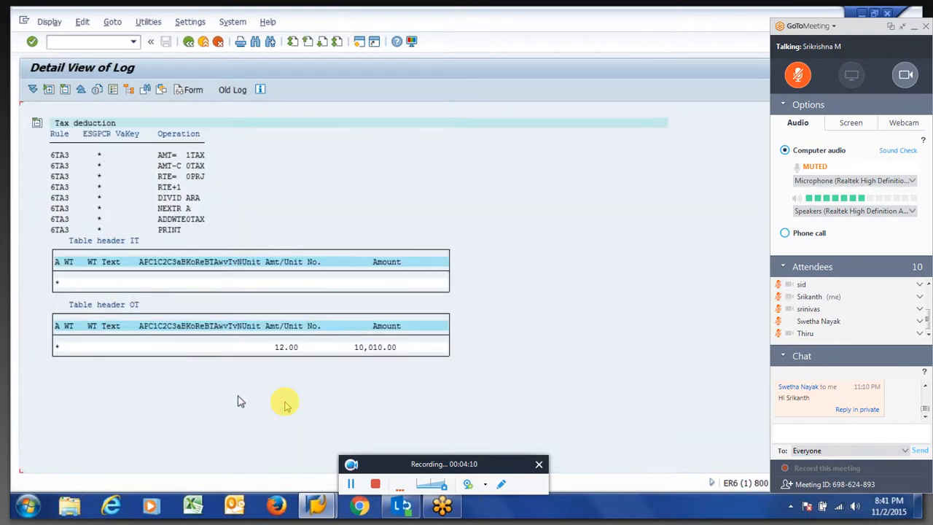
left_click_drag(354, 347, 406, 349)
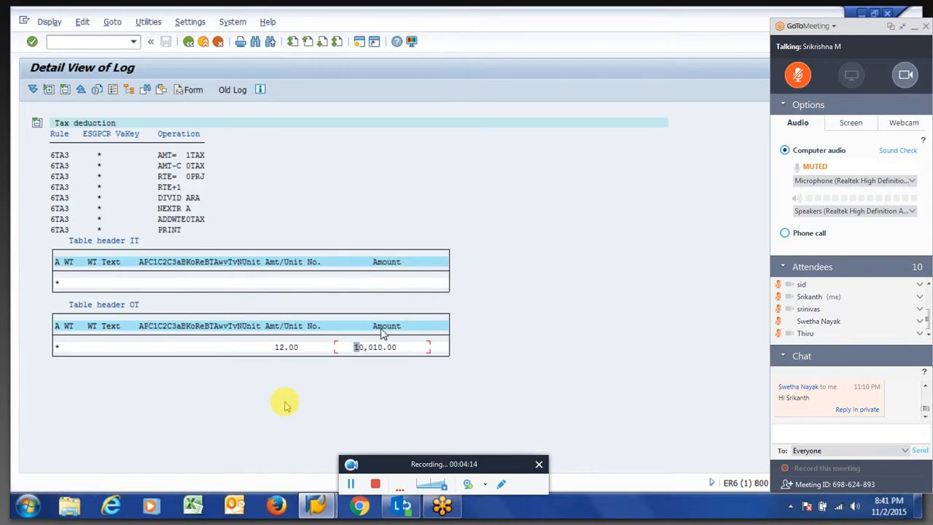
left_click(191, 90)
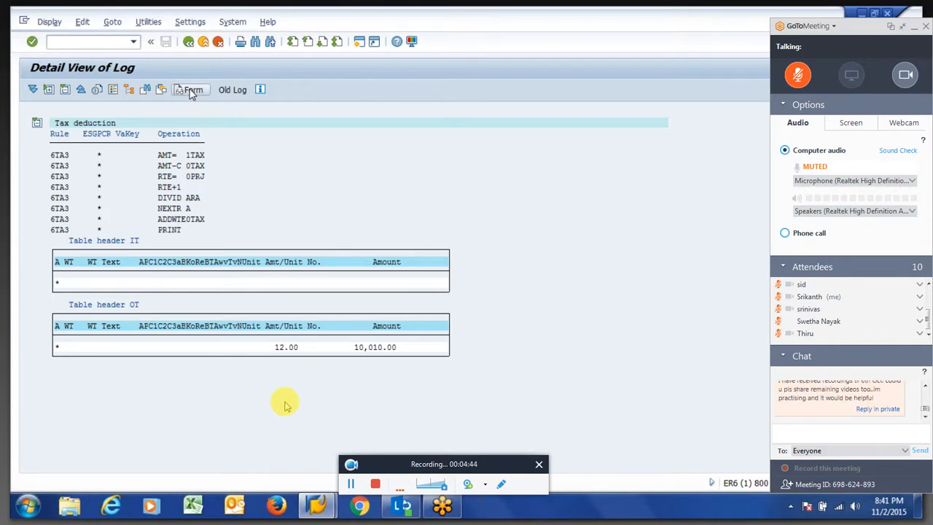
left_click(191, 90)
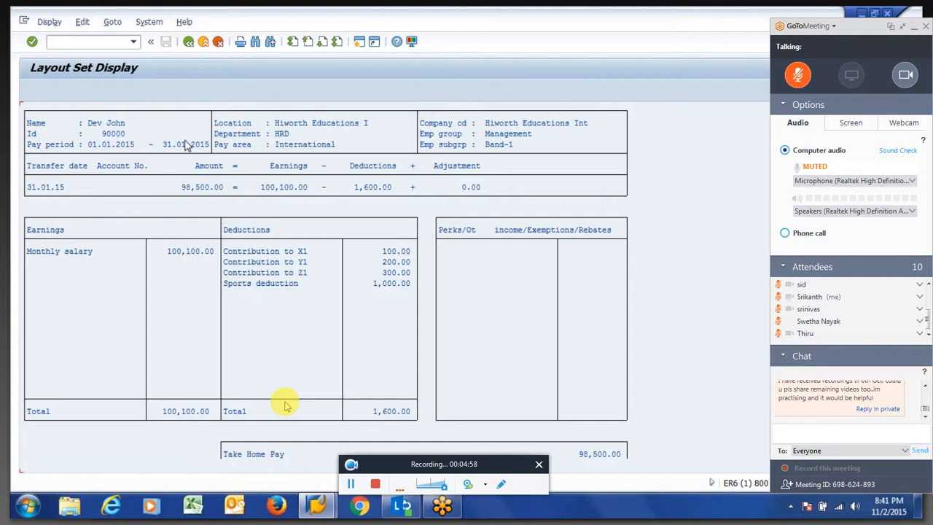
Step: Switch to the second SAP session and open the HR Form Editor
key("alt+Tab")
type("pe")
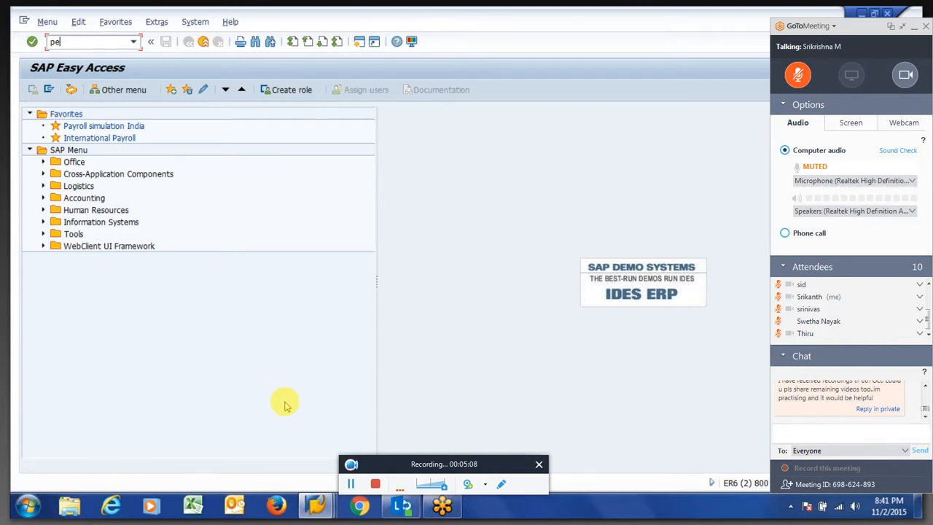
key("Return")
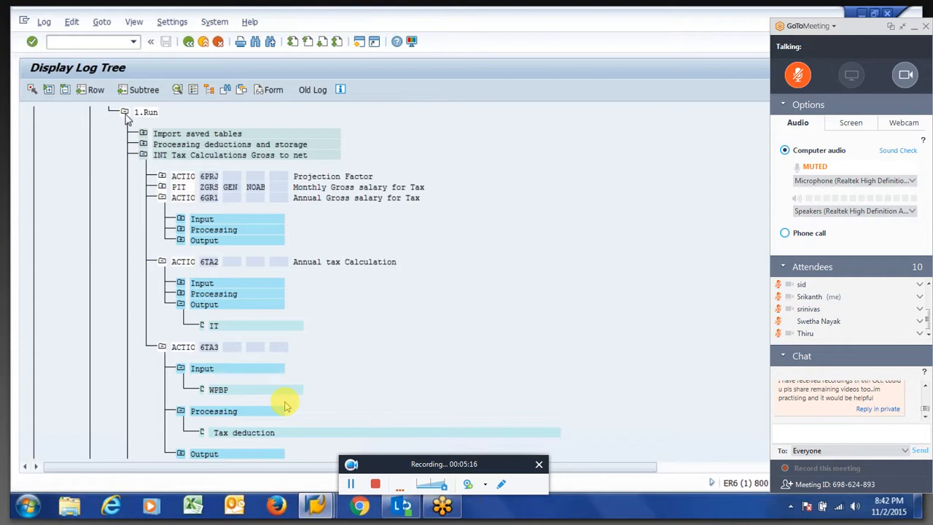
Step: Collapse the 1.Run node in the payroll log, go to Final processing, and switch back to the HR Form Editor
left_click(125, 113)
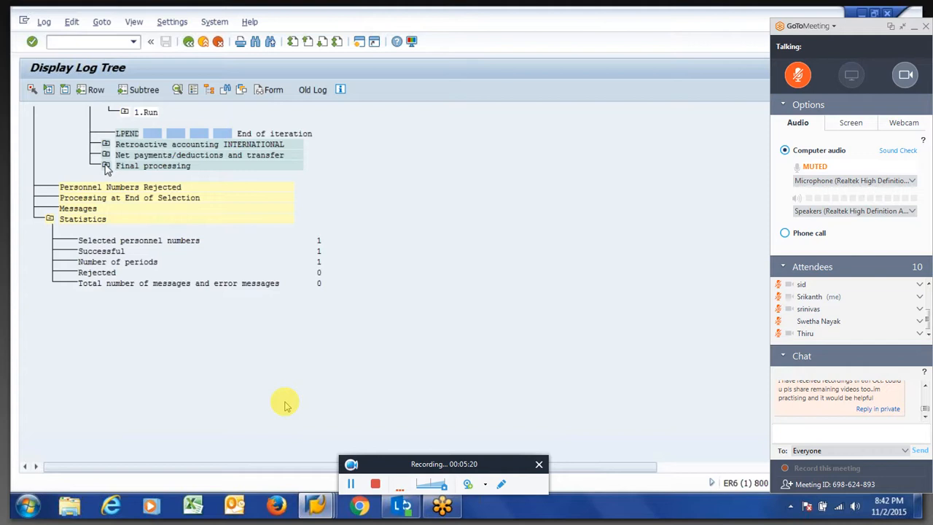
double_click(107, 166)
key("alt+Tab")
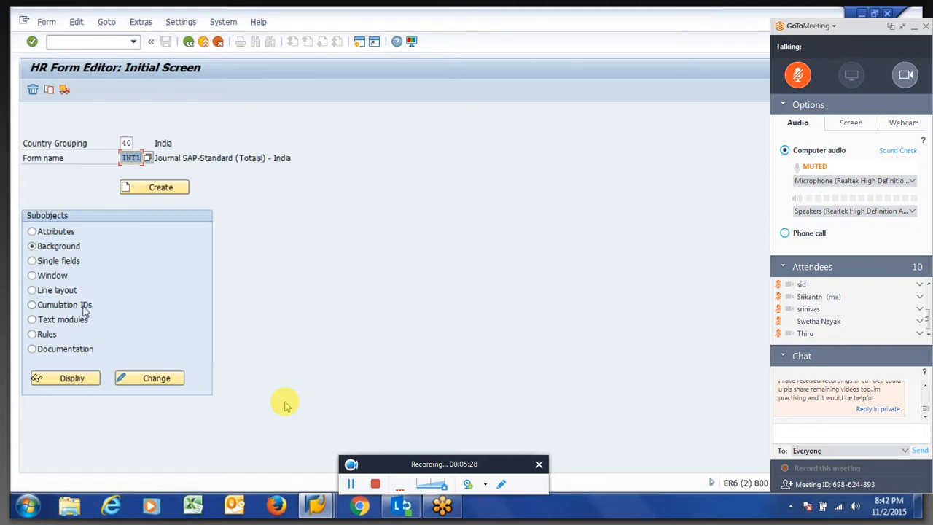
Step: Set the country grouping to 99, open the Window subobject of form INT1 for changing, and show the groups of window W2
key("Return")
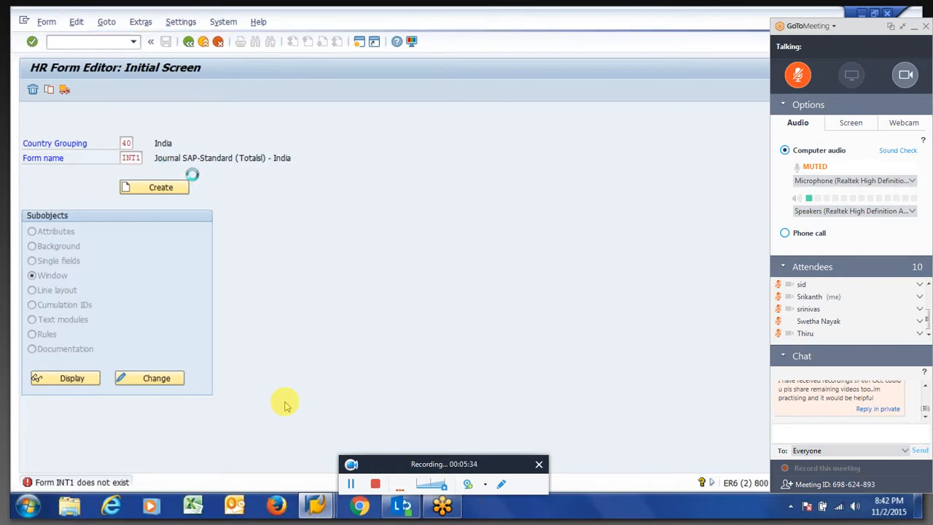
key("Escape")
key("shift+Tab")
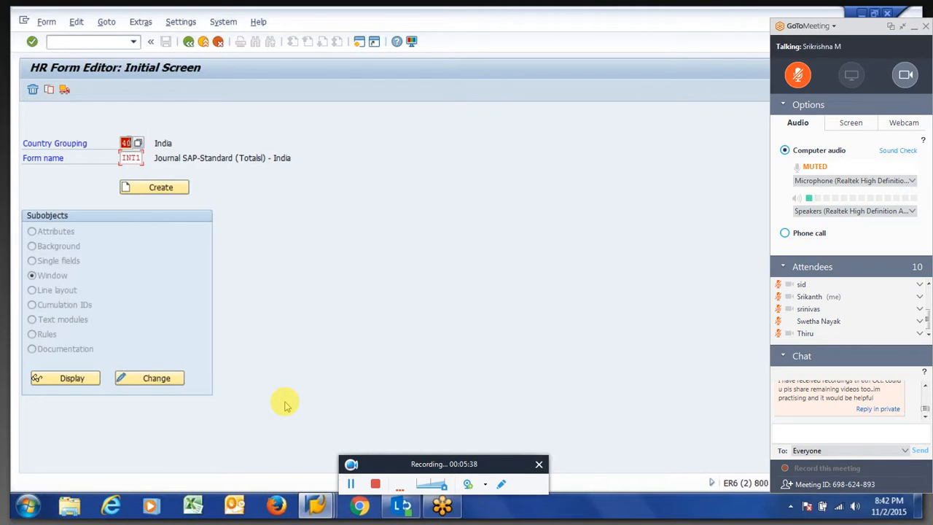
type("99")
key("Return")
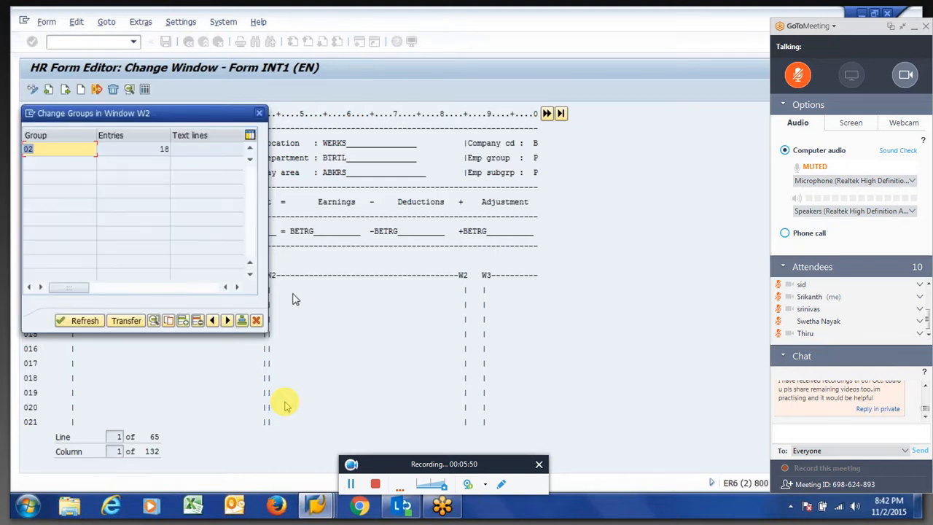
Step: Insert a line below /460 in the layout of group 02 with Sgr 10, table RT and ID 0tax
left_click(328, 483)
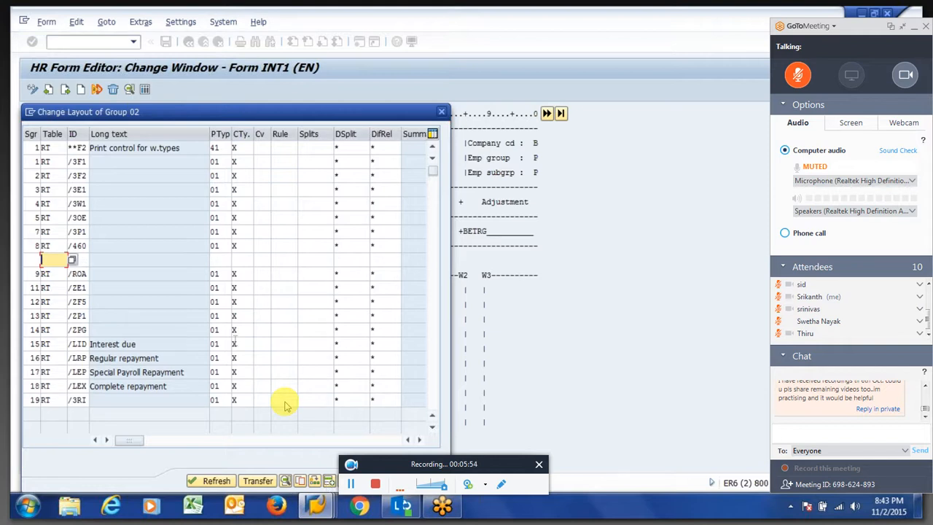
type("10 ")
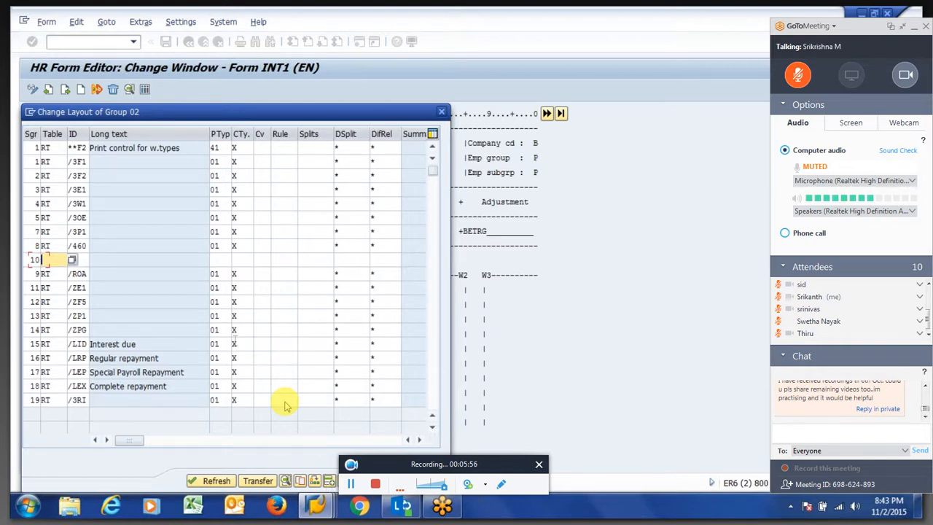
type("RT")
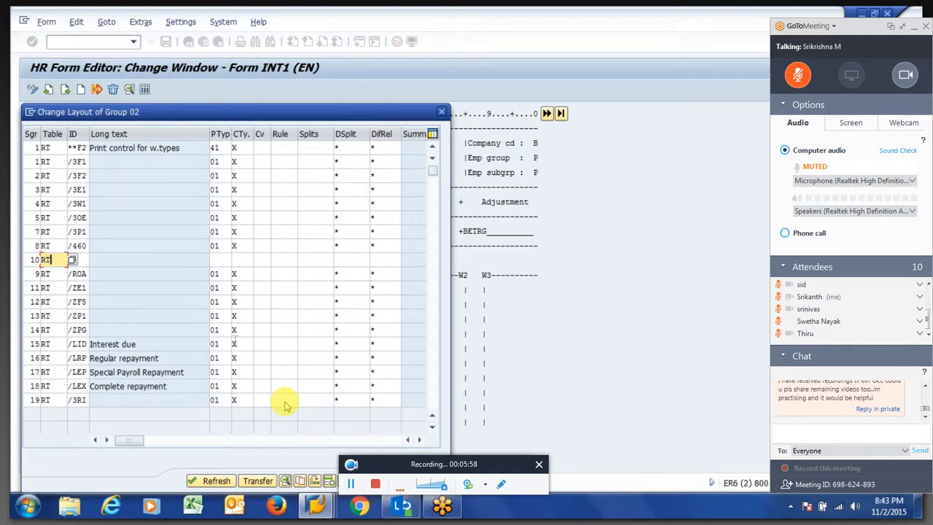
key("Tab")
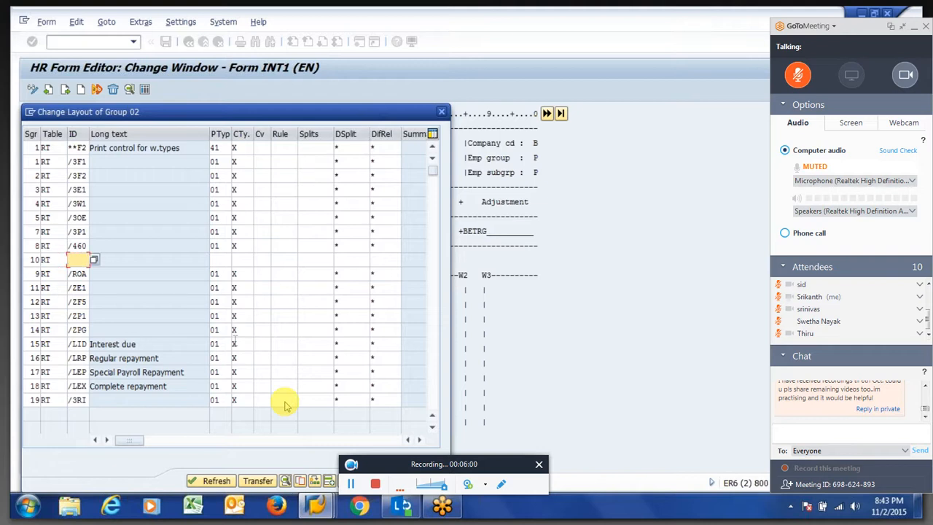
type("0")
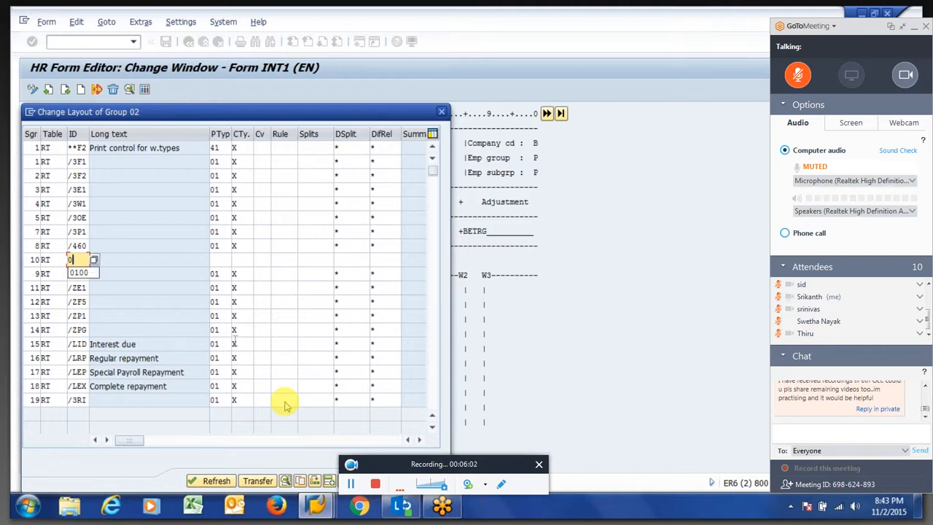
type("tax")
key("Tab")
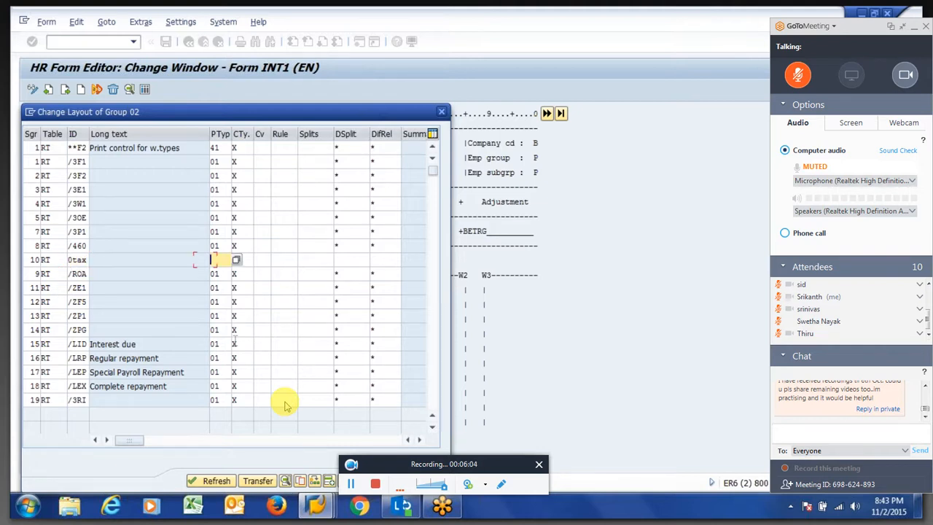
Step: Complete the 0tax line with PTyp 01, CTy. X, and * for both DSplit and DifRel
type("01")
key("Tab")
type("X")
key("Tab")
key("Tab")
key("Tab")
key("Tab")
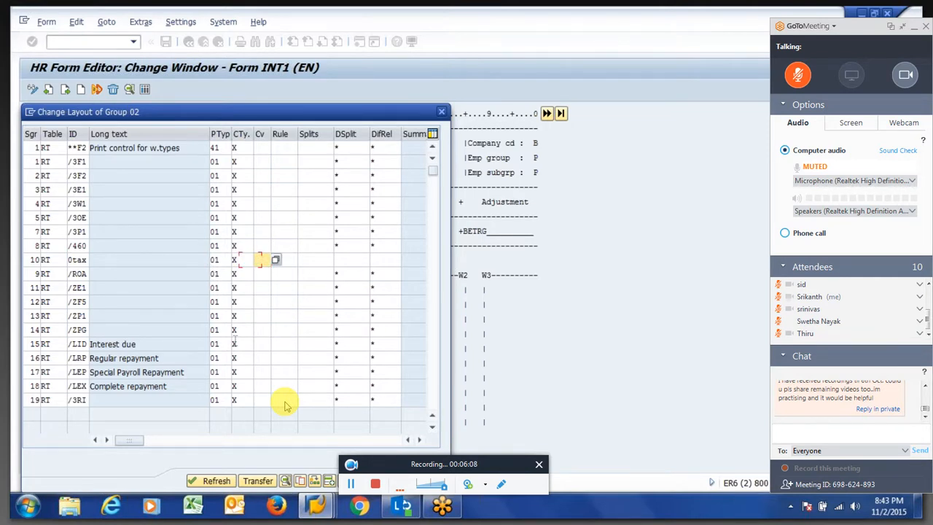
type("*")
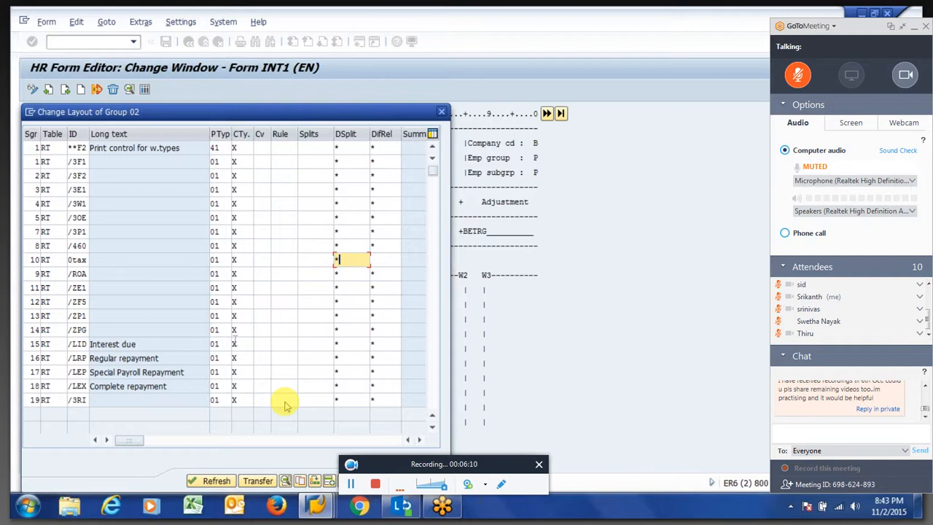
key("Tab")
type("*")
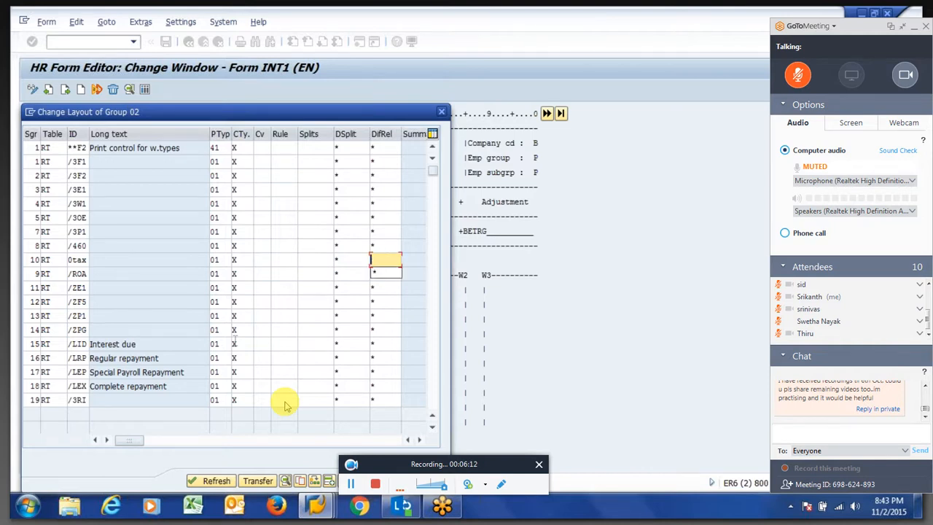
key("Return")
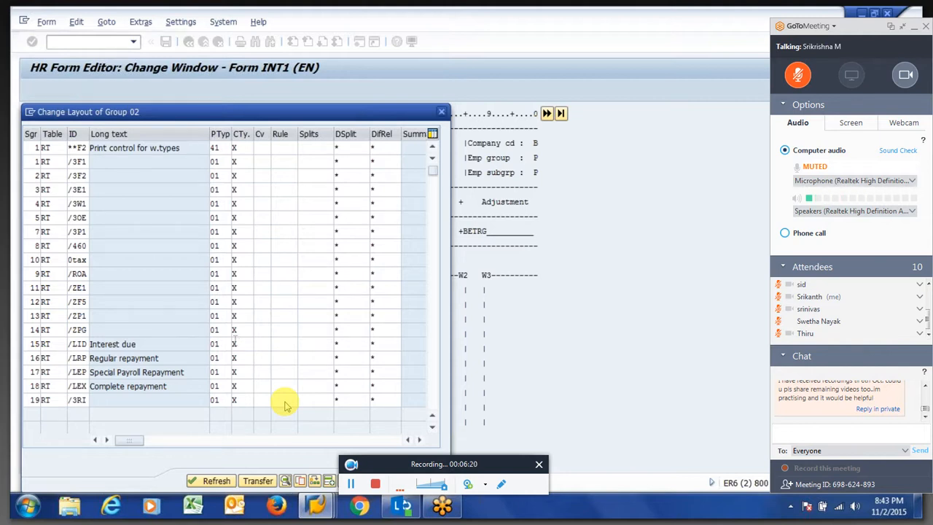
Step: Transfer the changed group 02 layout to window W2 and save form INT1 under the proposed customizing request
left_click(257, 481)
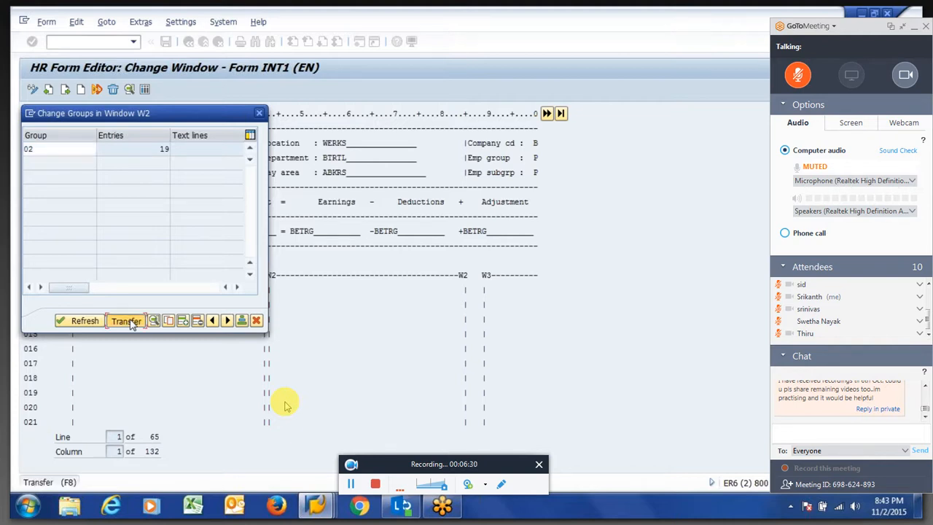
left_click(128, 321)
key("ctrl+s")
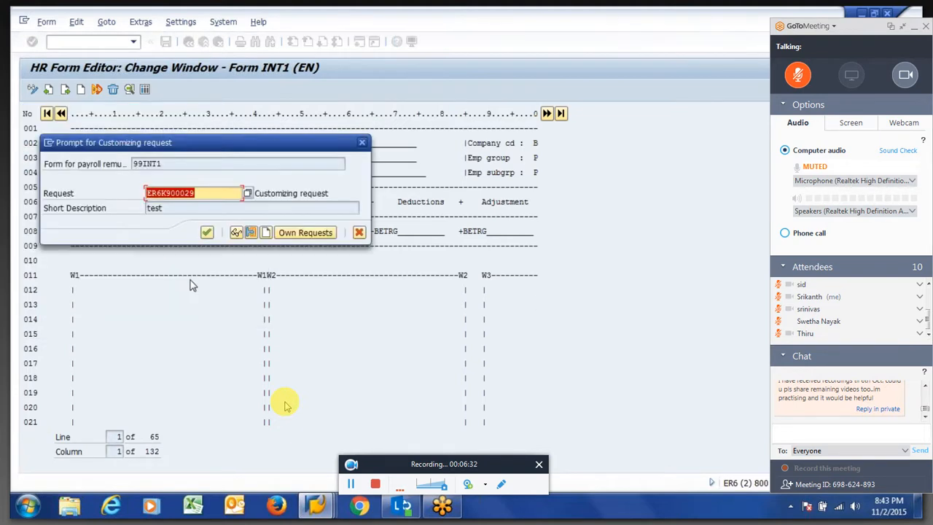
key("Return")
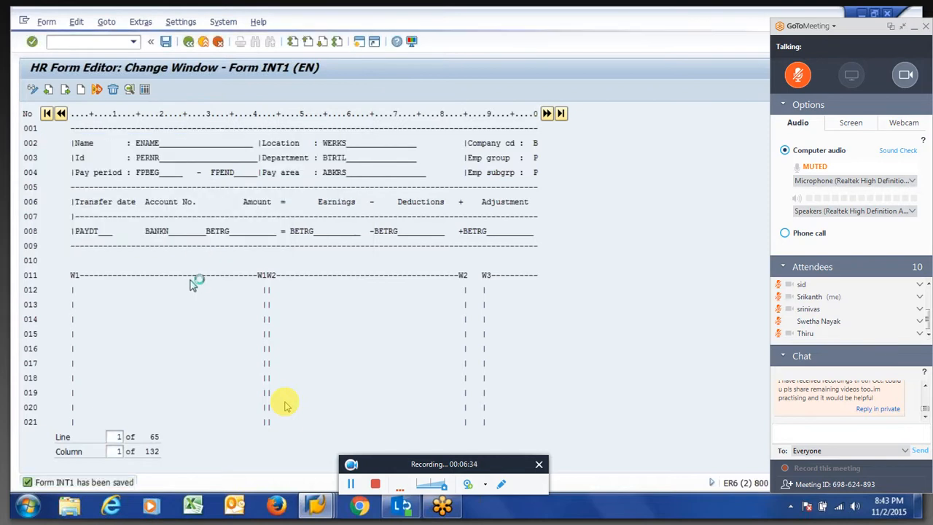
Step: Open the Cumulation IDs of form INT1 for changing and insert a line with ID 0tax in the Deductions identifier IN02
key("F3")
left_click(149, 375)
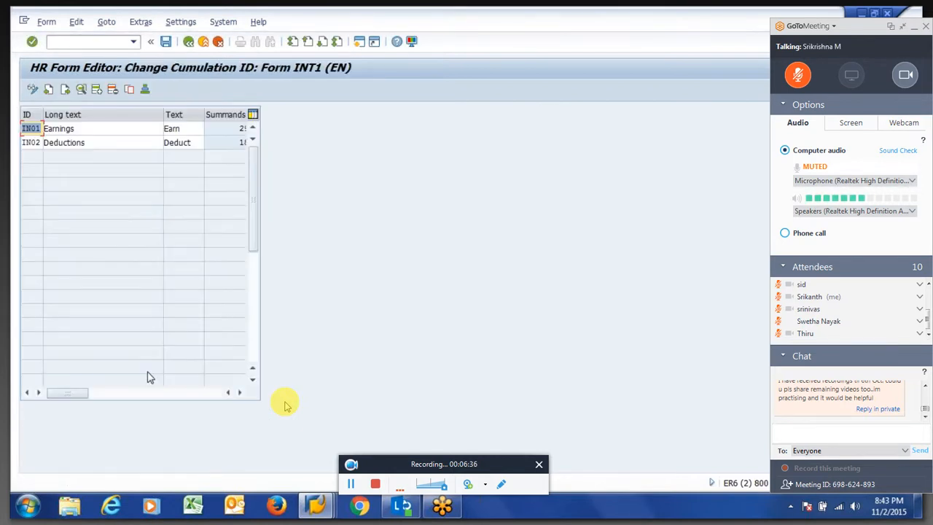
double_click(90, 144)
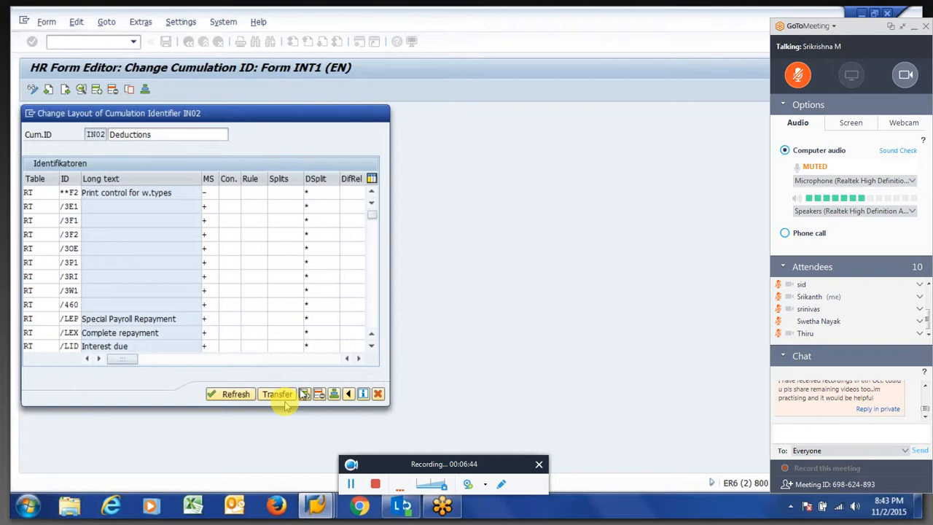
left_click(303, 393)
type("0t")
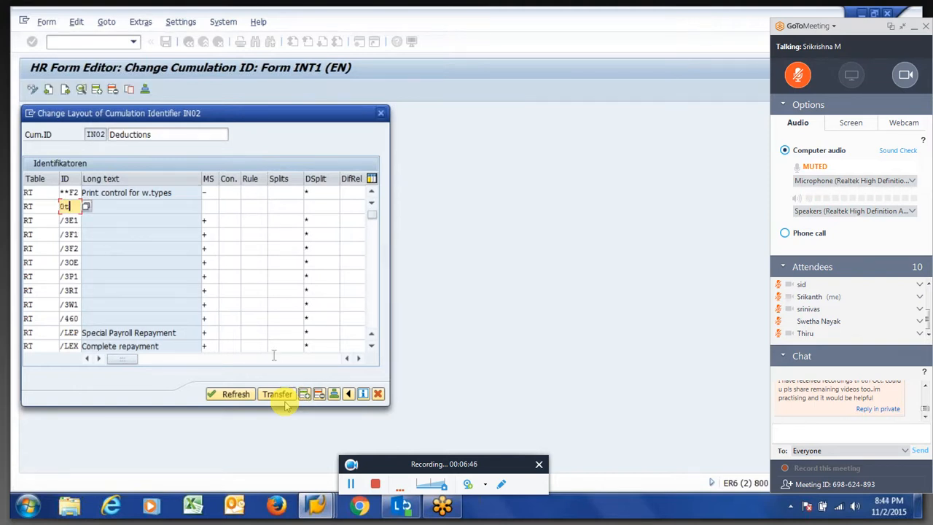
type("ax")
key("Tab")
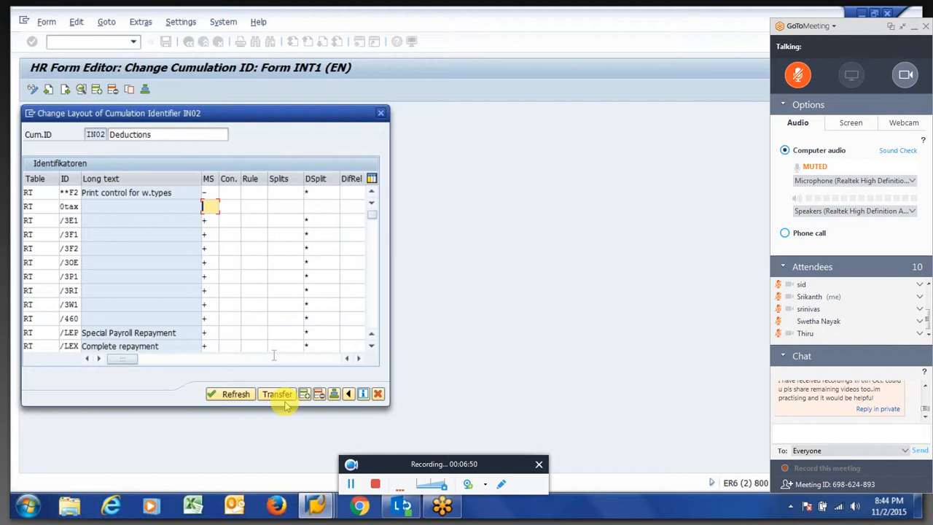
Step: Complete the 0tax line with MS + and DSplit *, and transfer the changed IN02 layout to the form
type("+")
key("Tab")
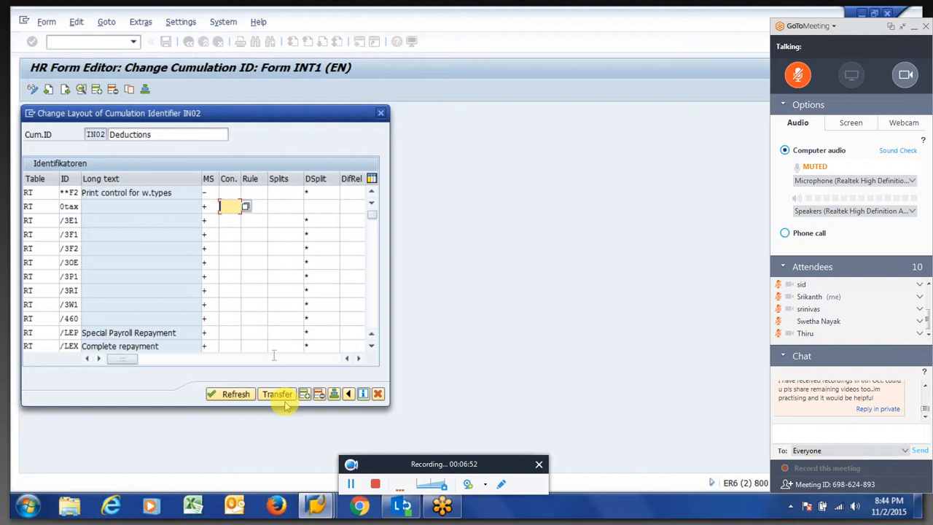
key("Tab")
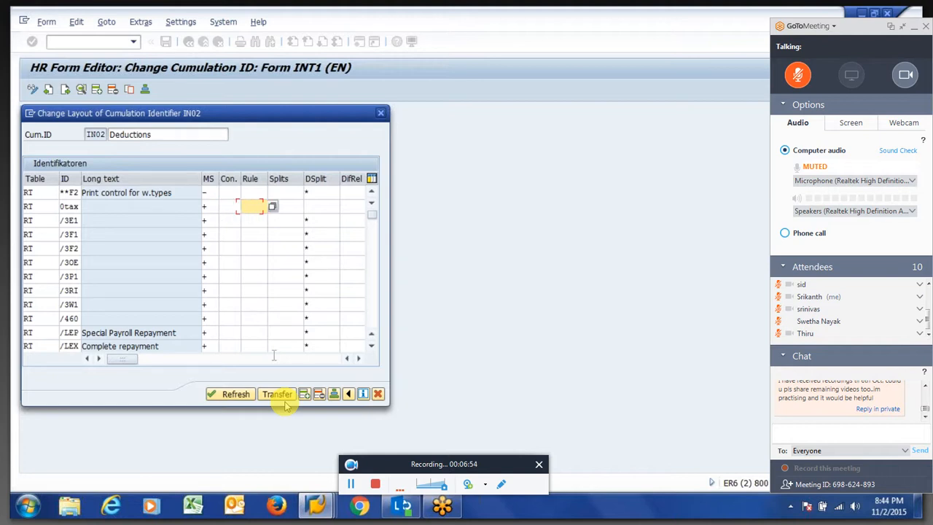
key("Tab")
key("Tab")
type("*")
key("Return")
left_click(283, 398)
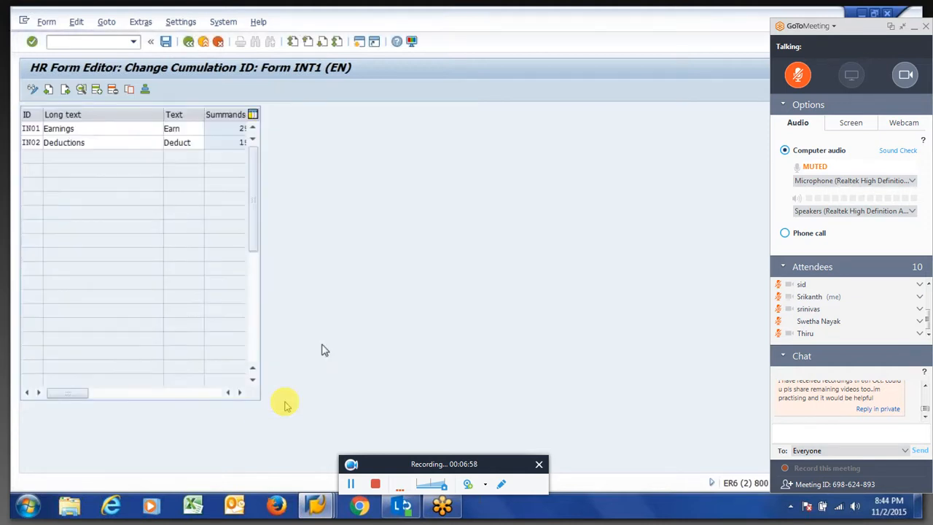
Step: Save form INT1 with its changed cumulation IDs and leave the HR Form Editor
key("ctrl+s")
key("Return")
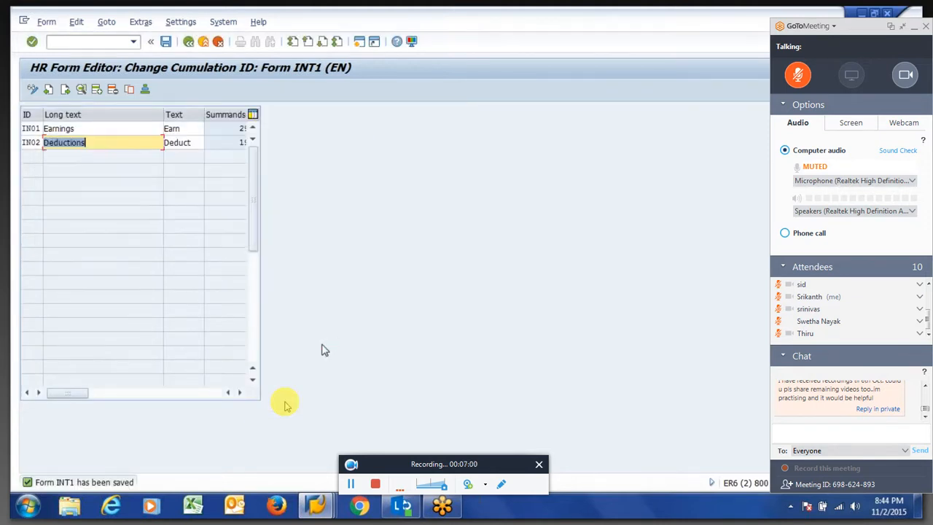
key("F3")
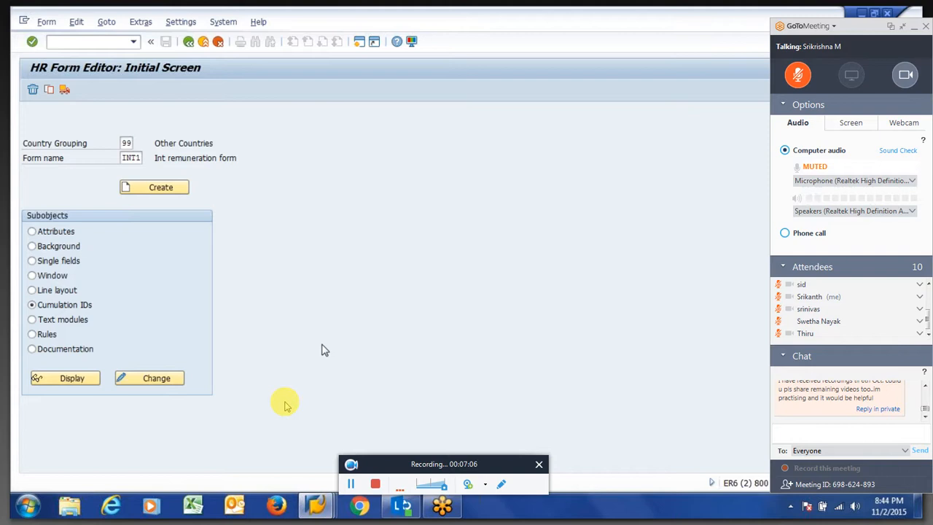
key("F3")
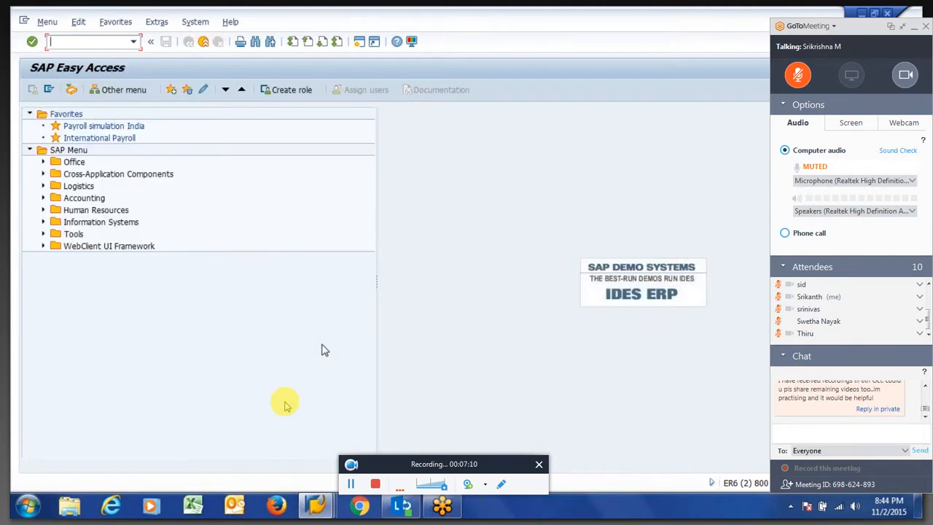
Step: Rerun the international payroll test run in the other SAP session and display the resulting remuneration form
key("alt+Tab")
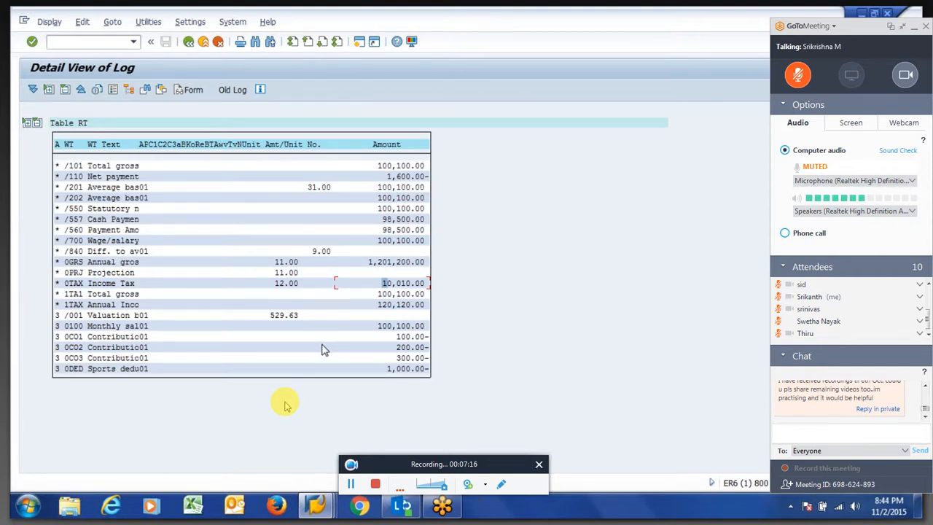
key("F3")
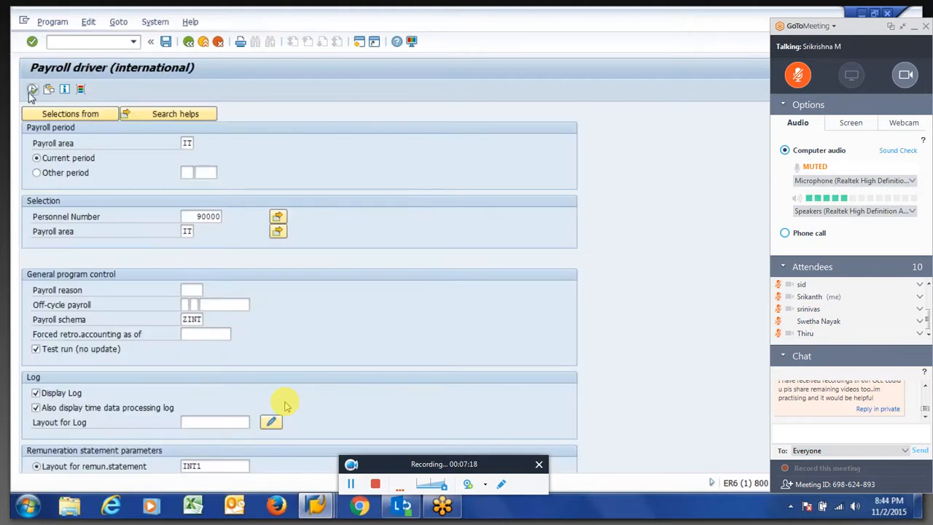
left_click(32, 91)
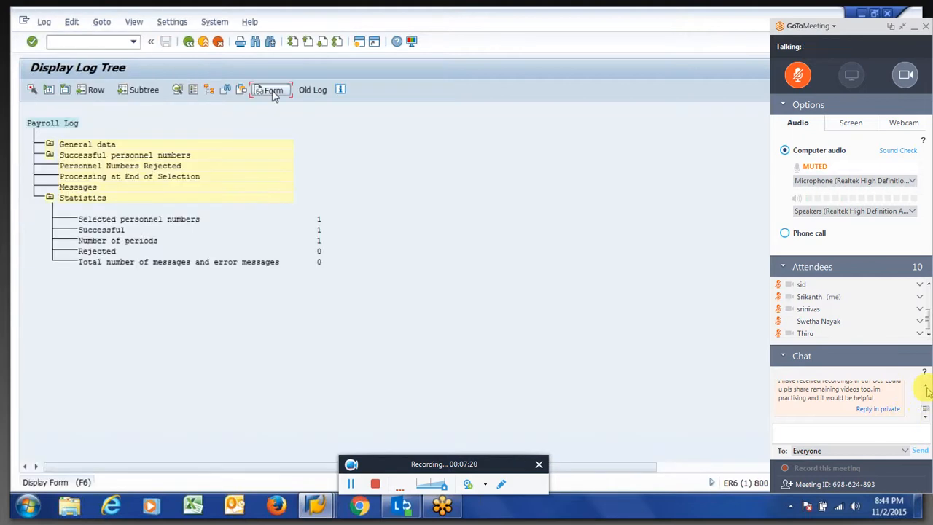
left_click(926, 387)
left_click(925, 387)
left_click(926, 387)
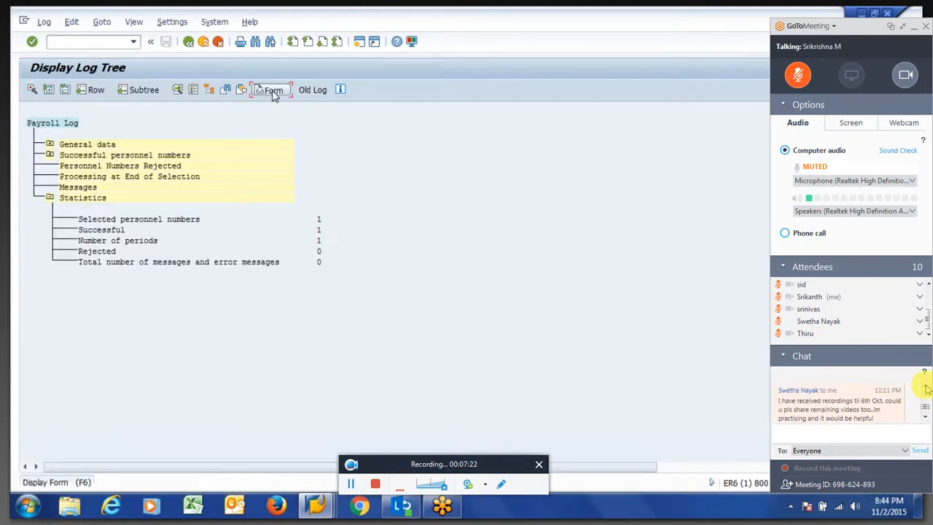
left_click(274, 97)
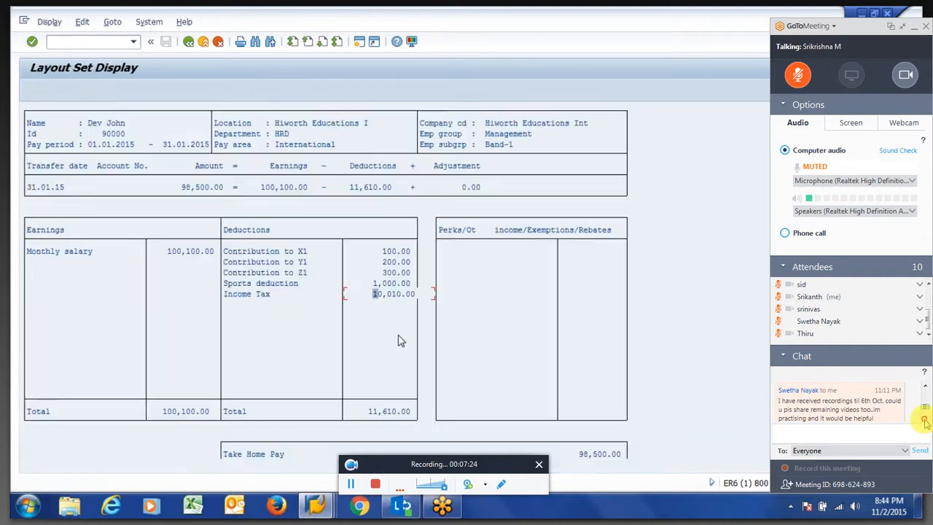
Step: Reply privately "will do" to the attendee's GoToMeeting chat message and shrink the meeting controls
scroll(920, 426, "down", 1)
left_click(878, 408)
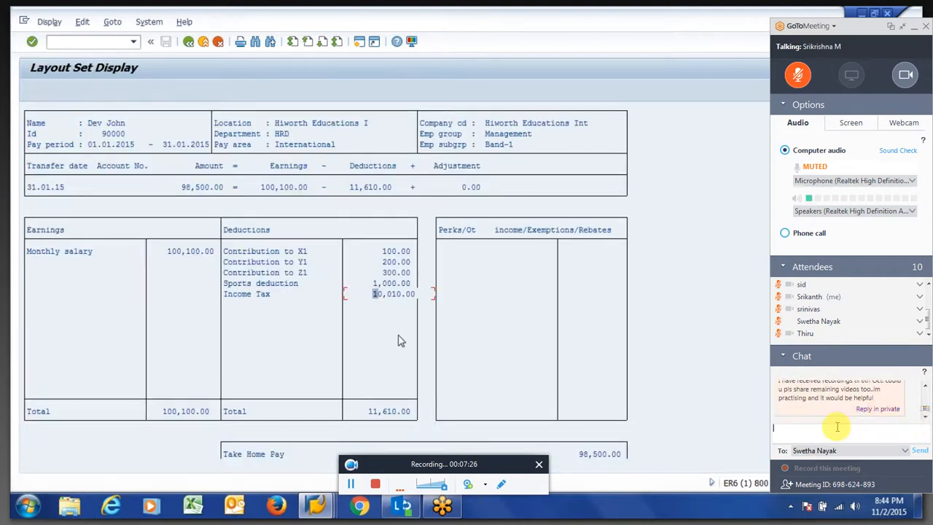
type("will do")
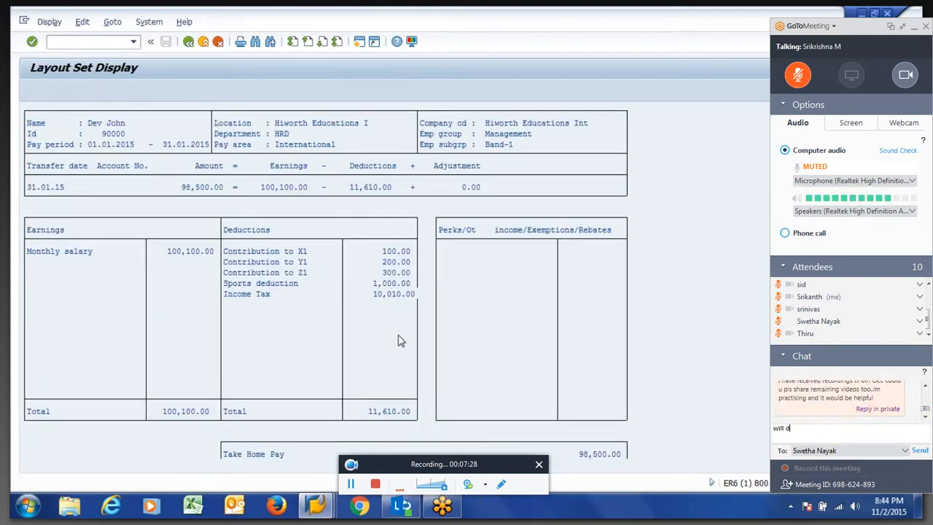
key("Return")
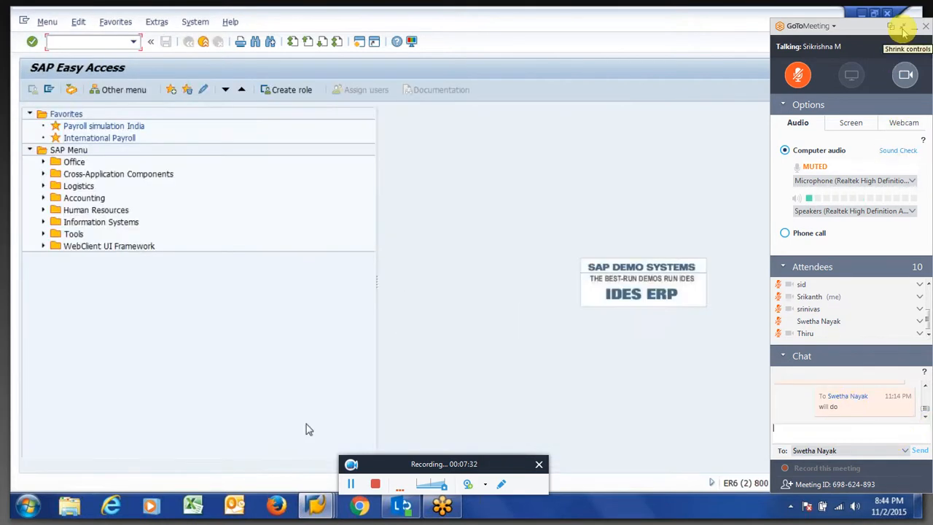
left_click(902, 25)
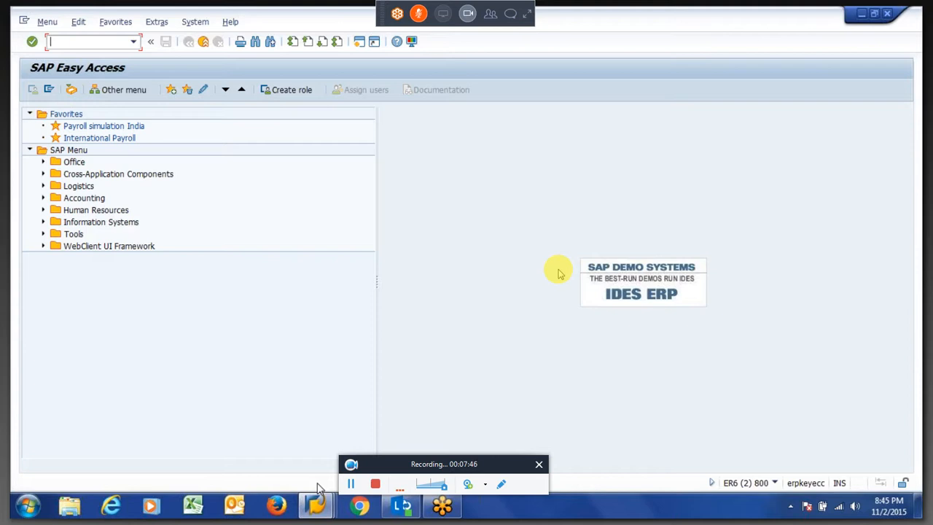
Step: Return to the payroll log and open the RT table in the input of EXPRT under Final processing for period 01/2015
key("alt+Tab")
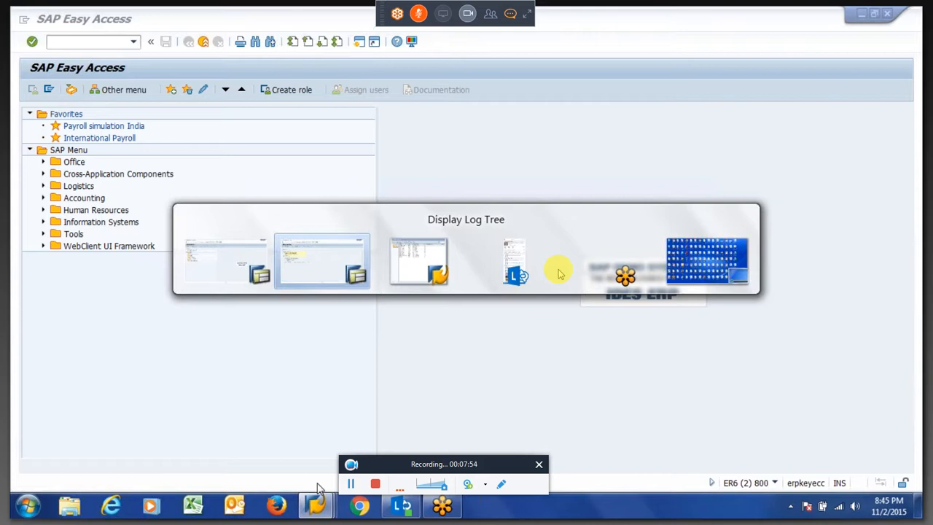
key("alt")
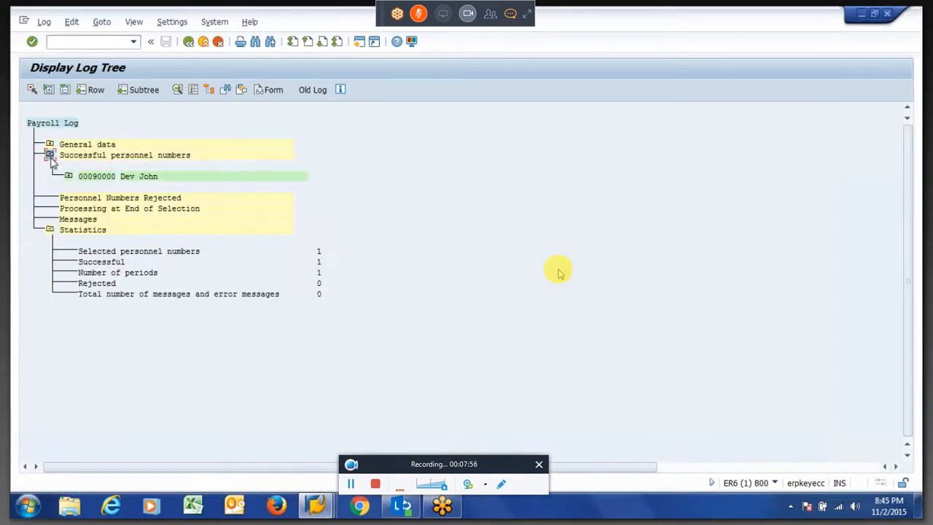
left_click(68, 176)
left_click(87, 197)
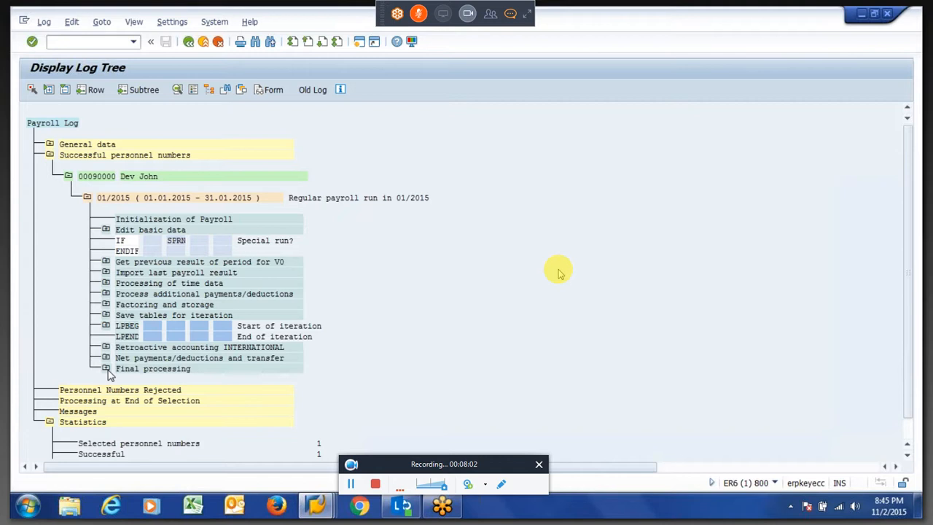
left_click(106, 369)
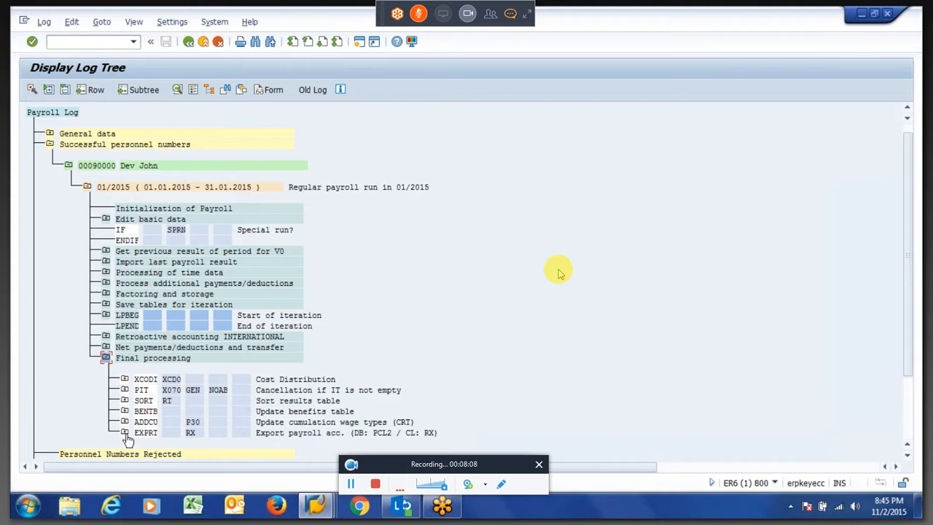
left_click(125, 432)
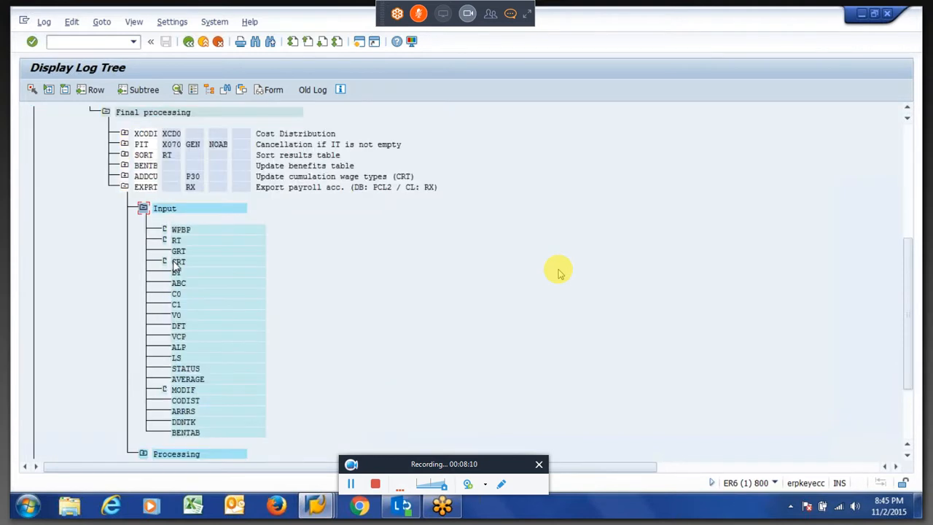
double_click(173, 260)
Step: Examine the annual income tax wage type 1TAX and its amount in table RT
left_click_drag(91, 306, 157, 312)
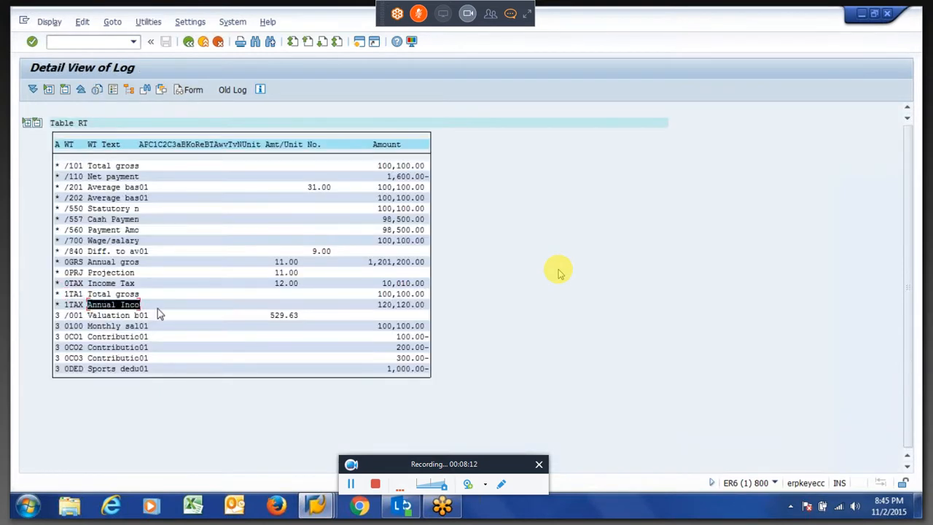
left_click(195, 318)
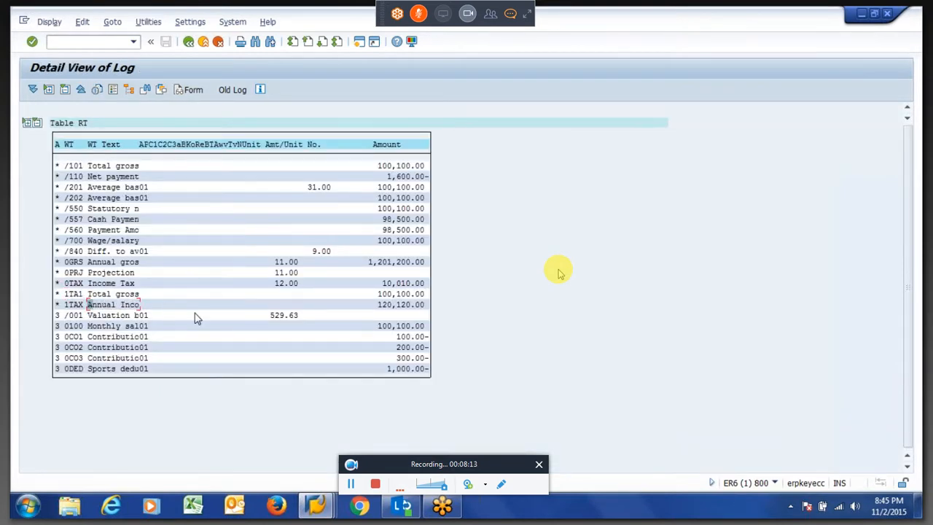
left_click(373, 309)
left_click_drag(377, 306, 440, 310)
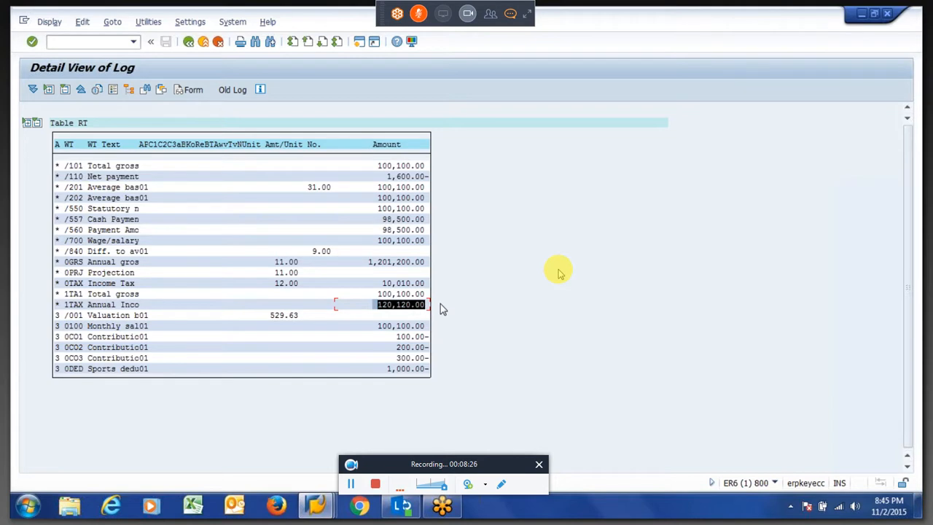
left_click(441, 305)
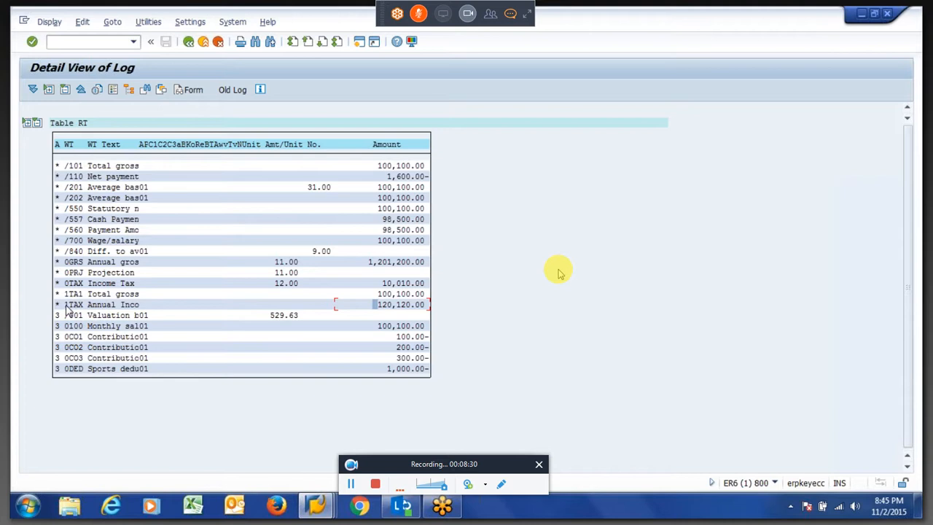
left_click_drag(65, 306, 84, 307)
left_click_drag(379, 312, 448, 309)
Step: Display the remuneration form from table RT, check its deductions, and return to the table
left_click(189, 91)
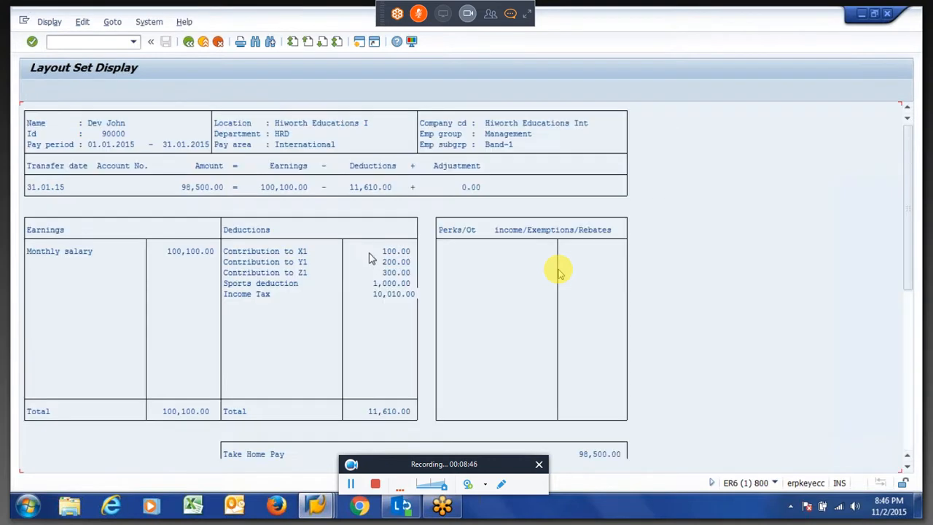
left_click(390, 251)
key("F3")
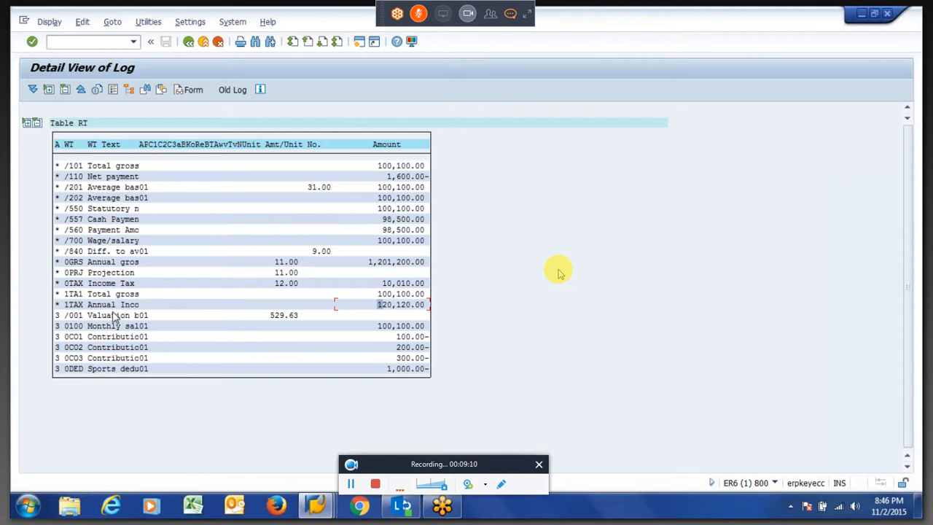
Step: Highlight the 1TAX annual income tax line in table RT and copy its amount
left_click(73, 306)
left_click_drag(76, 307, 146, 311)
left_click(382, 308)
left_click_drag(382, 309, 429, 310)
left_click_drag(377, 306, 430, 309)
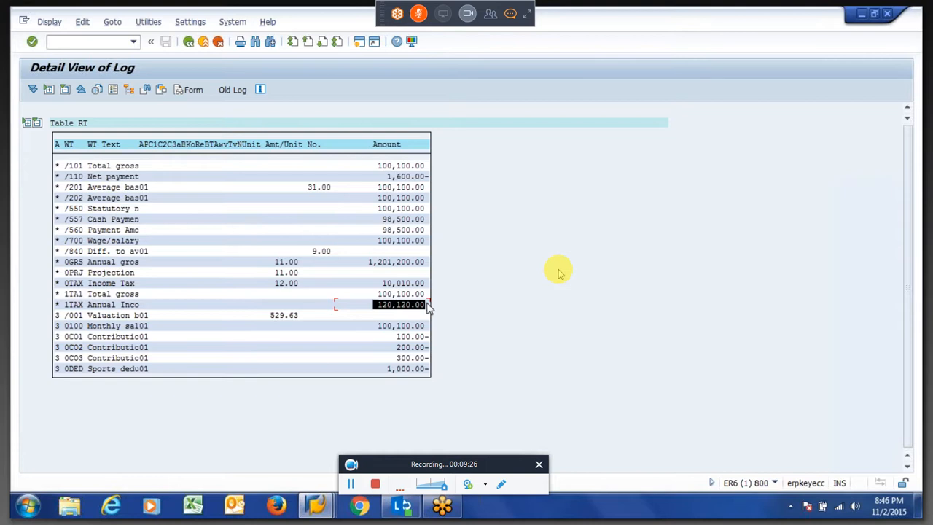
key("ctrl+c")
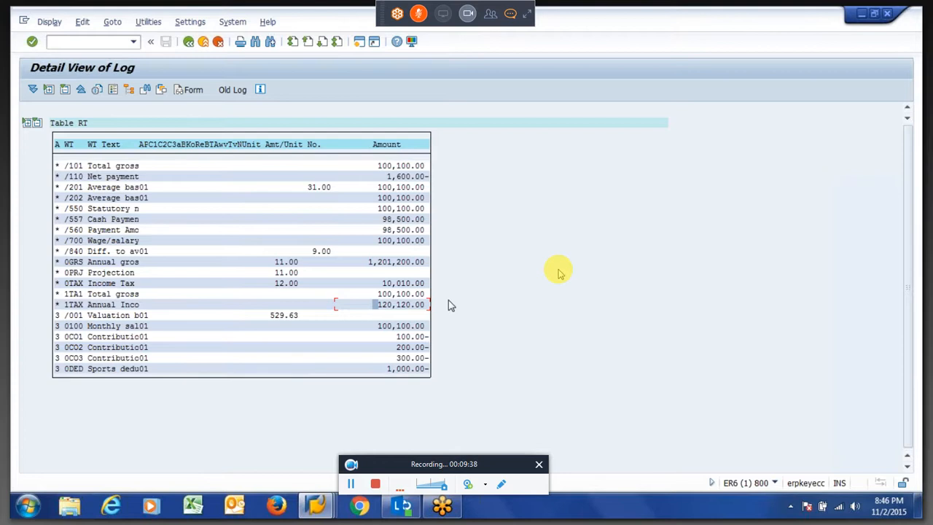
Step: Switch to the other SAP session, start transaction PA30, and try to open the employee's existing Additional Payments records (infotype 15)
key("alt+Tab")
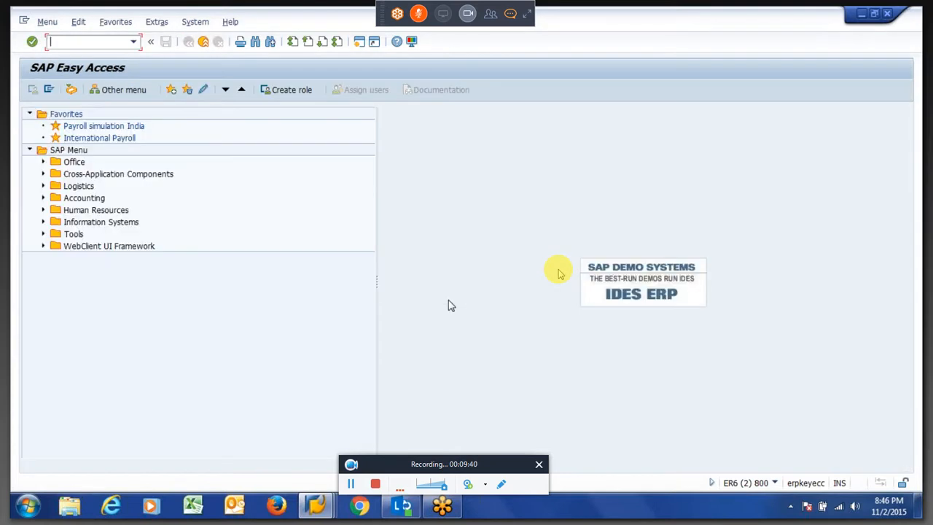
type("pa30")
key("Return")
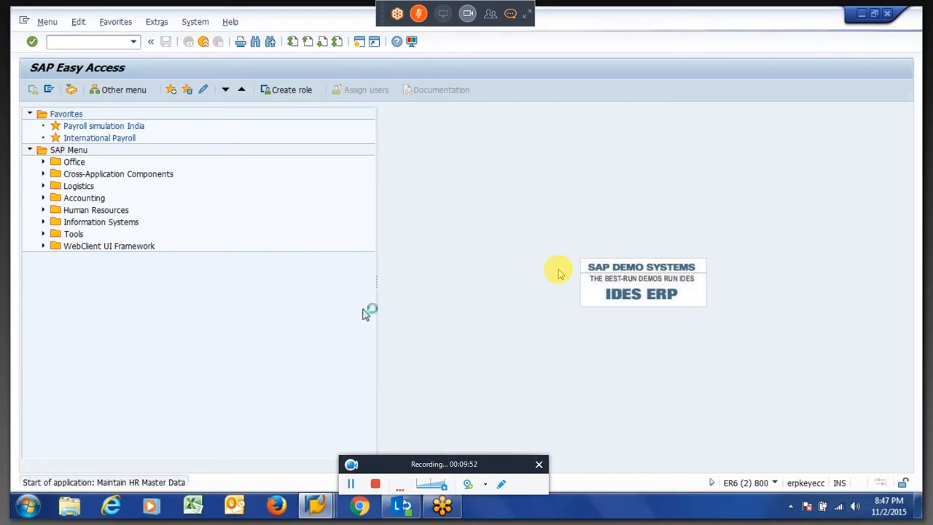
left_click(292, 244)
key("Return")
left_click(339, 379)
type("15")
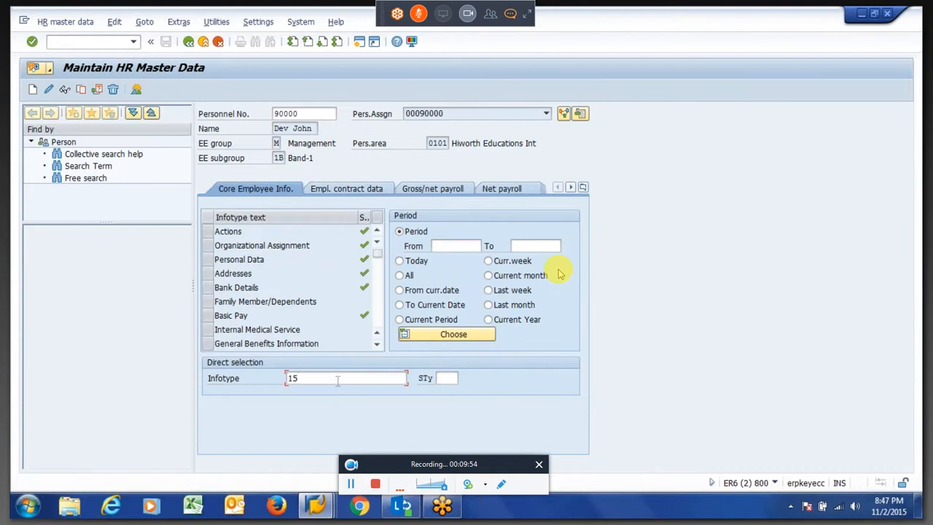
key("Return")
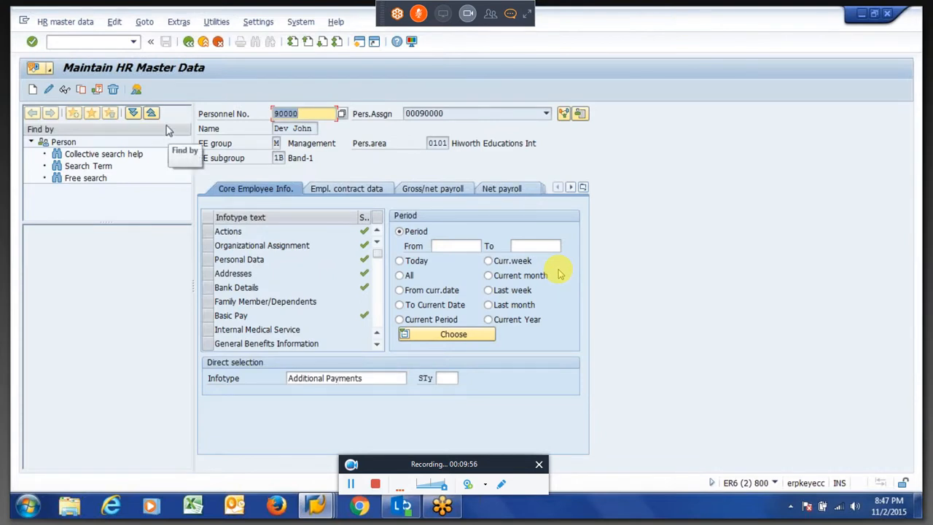
left_click(49, 93)
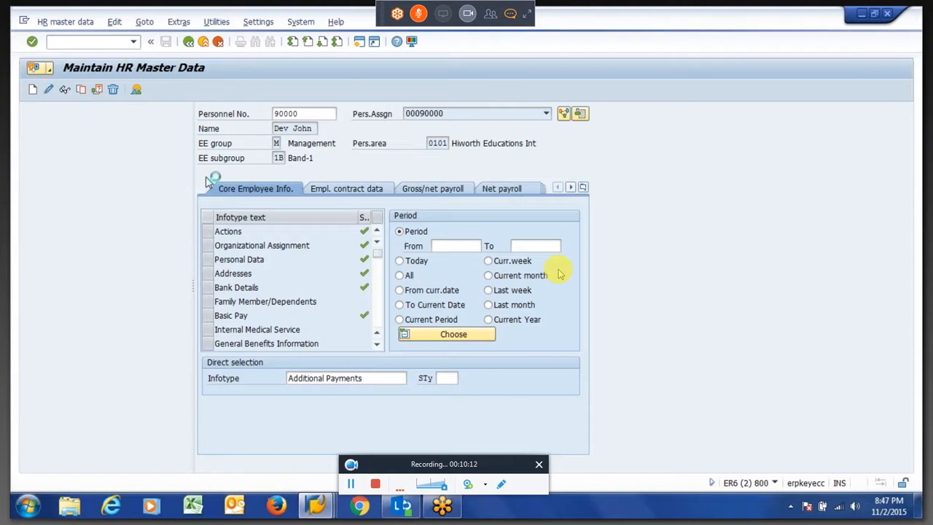
Step: Display the employee's overview list of Recurring Payments/Deductions (infotype 14) for all periods
double_click(377, 376)
type("15")
key("BackSpace")
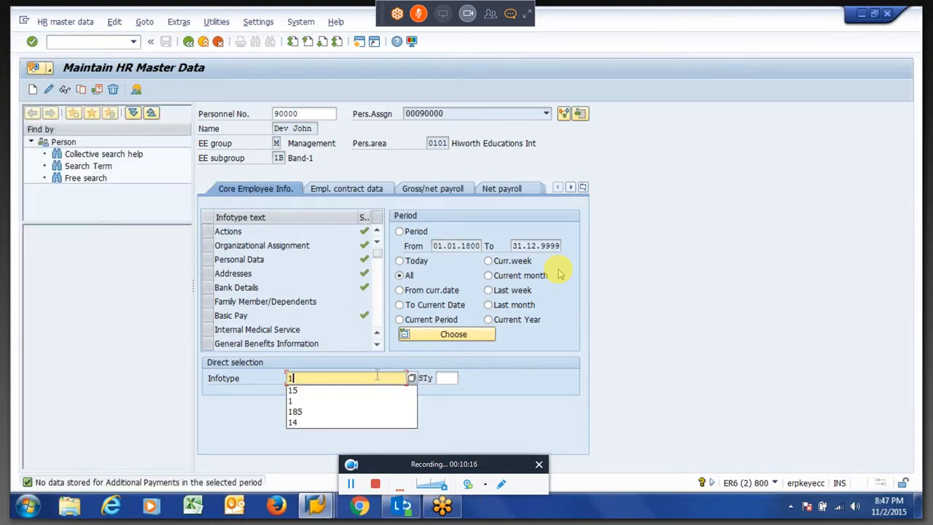
type("4")
key("Return")
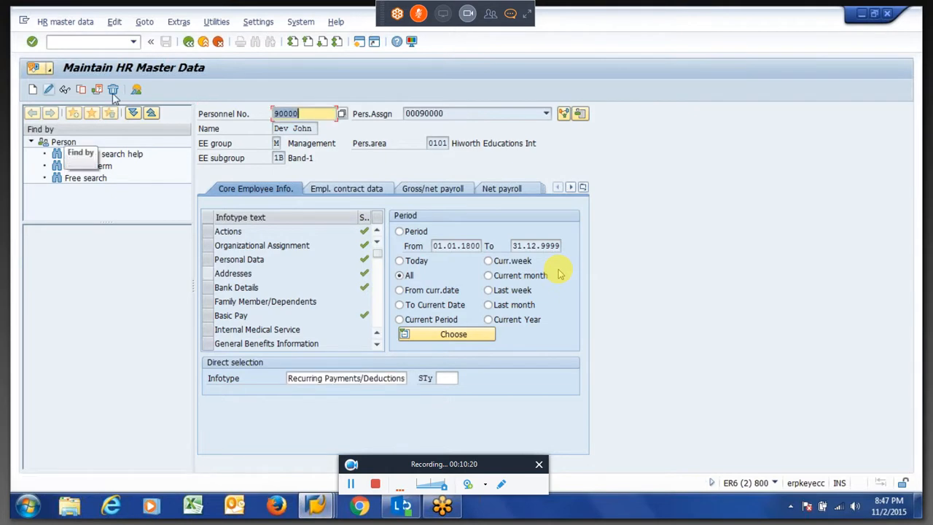
left_click(137, 89)
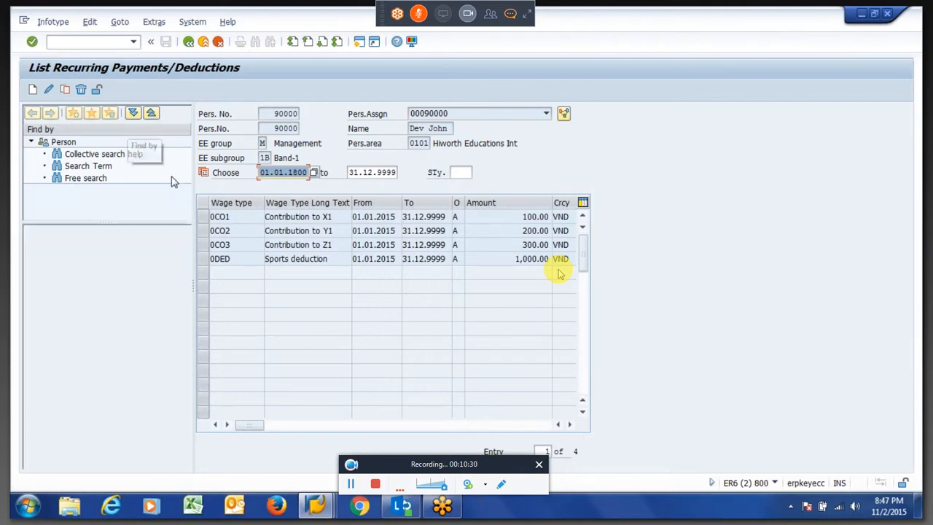
Step: Examine the amount of the Contribution to X1 entry in the recurring payments/deductions list
left_click(297, 217)
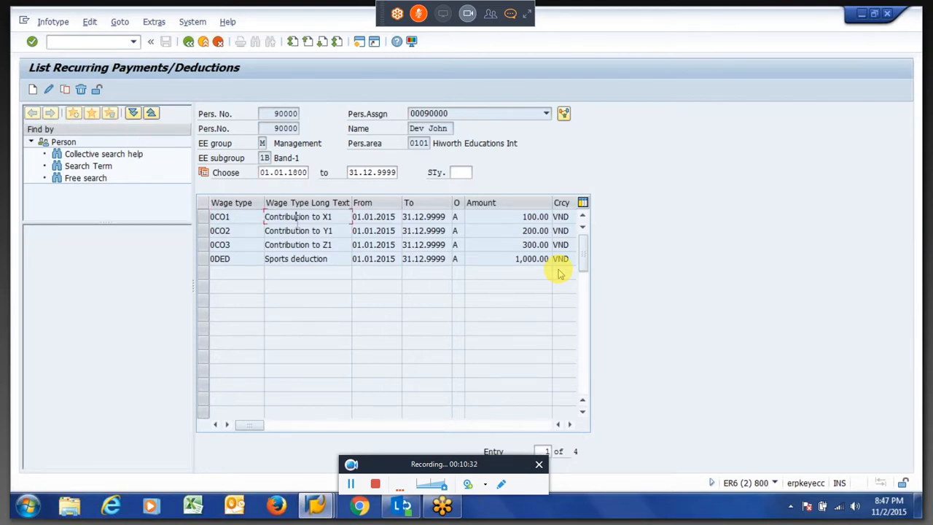
left_click(498, 217)
key("End")
key("shift+Home")
left_click(547, 218)
left_click_drag(522, 216, 551, 217)
left_click(550, 217)
left_click(522, 245)
left_click_drag(522, 218, 546, 216)
left_click(510, 13)
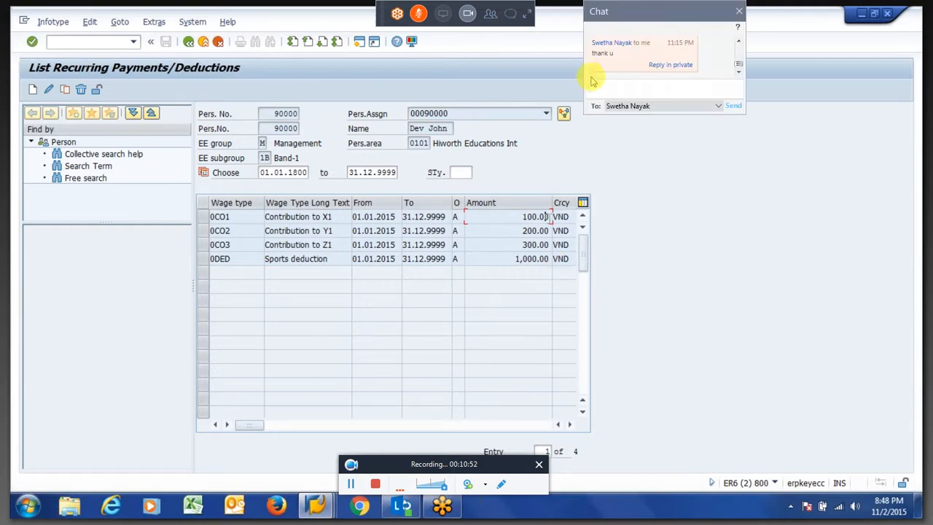
left_click(739, 11)
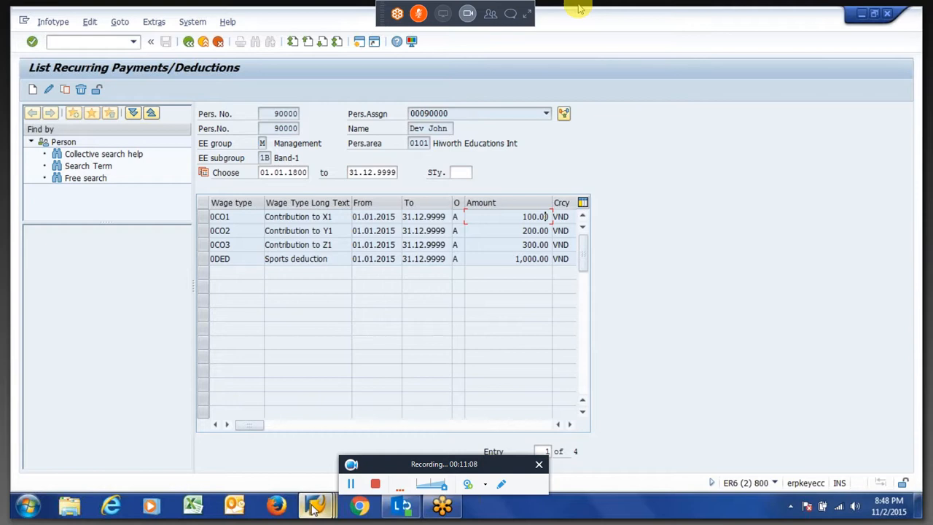
mouse_move(313, 508)
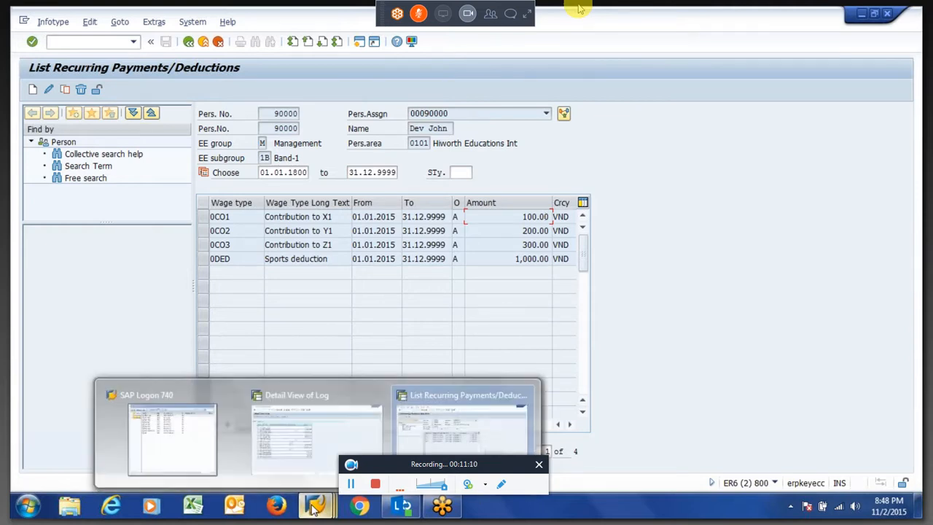
left_click(432, 452)
Step: Examine wage type 0CO1 with its long text and amount in the recurring payments/deductions list
left_click(219, 217)
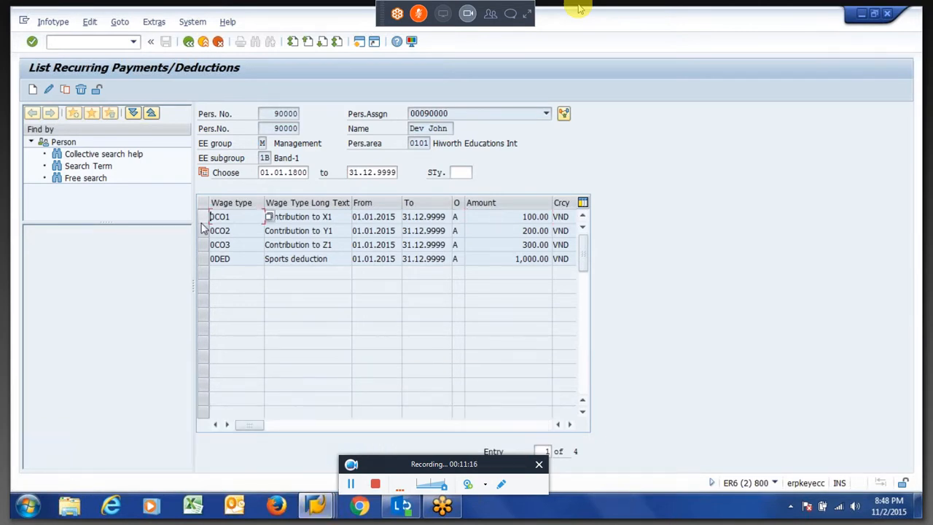
left_click(505, 218)
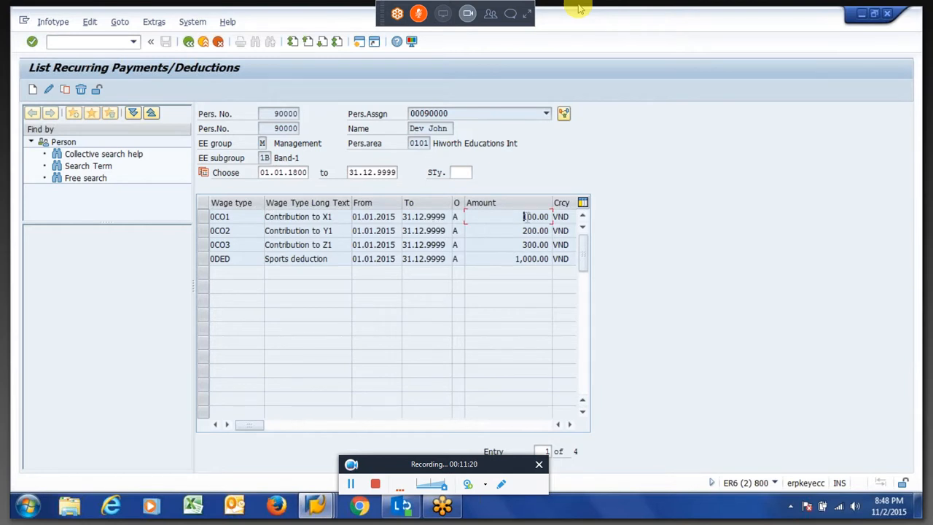
left_click_drag(527, 217, 572, 213)
left_click(240, 220)
key("BackSpace")
type("1")
left_click_drag(239, 221, 211, 217)
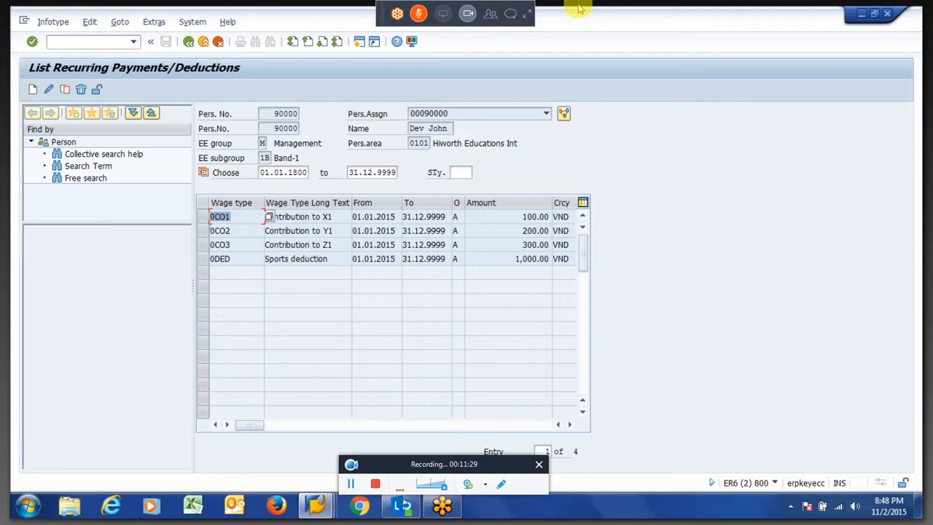
left_click_drag(335, 218, 272, 217)
left_click(270, 217)
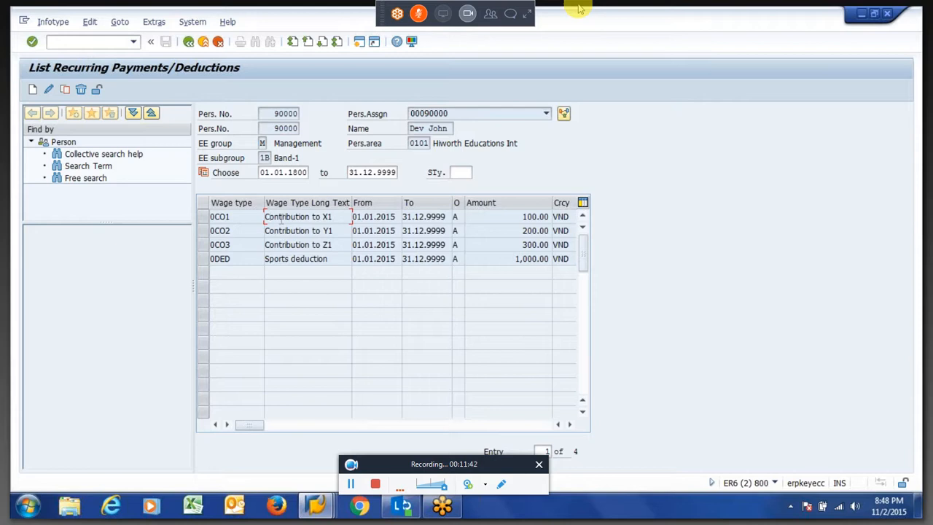
Step: Open a new SAP session, run transaction SPRO, and display the SAP Reference IMG
left_click(358, 47)
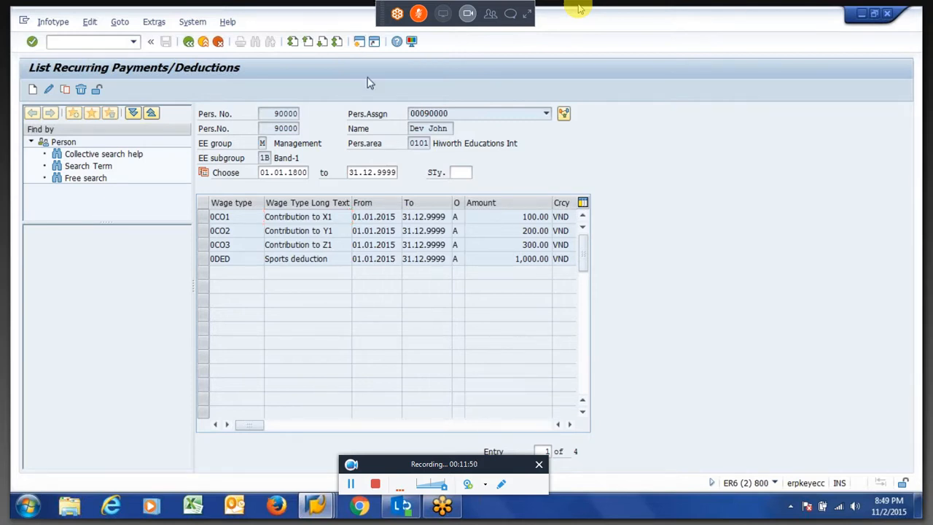
type("sp")
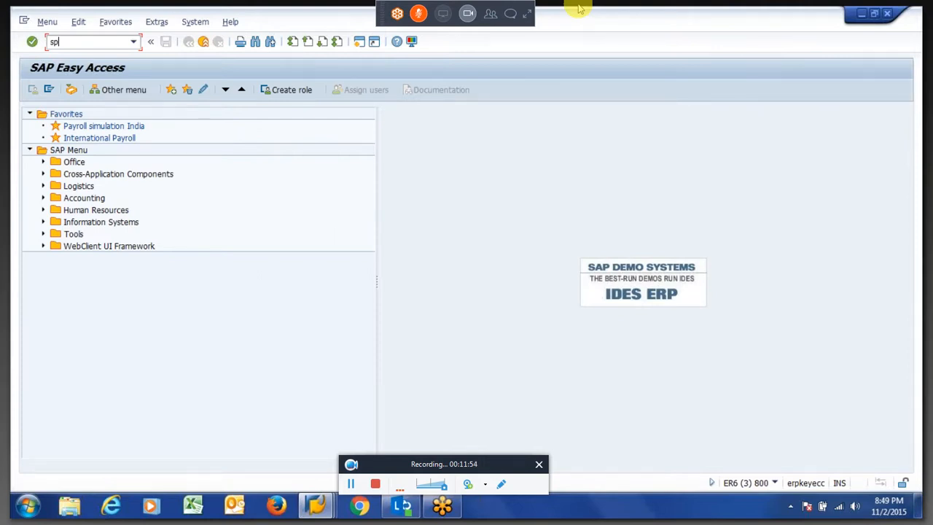
type("ro")
key("Return")
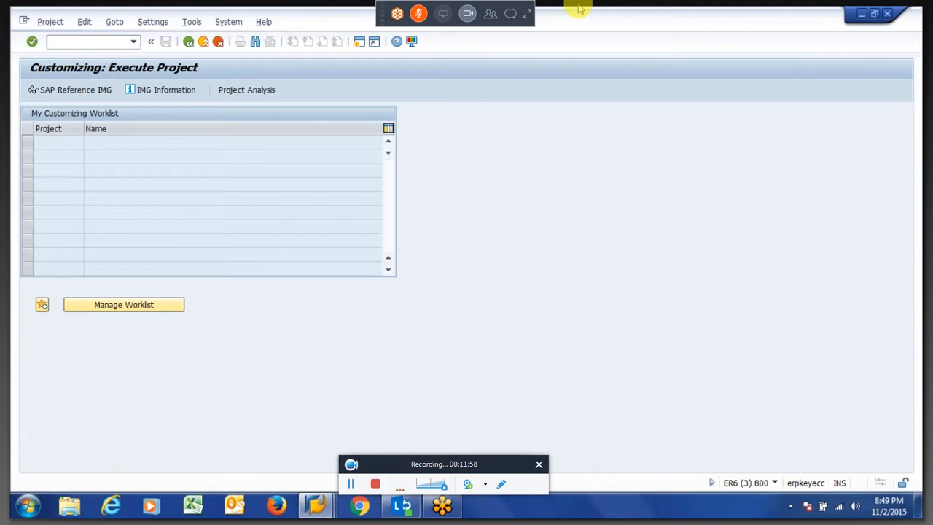
key("F5")
Step: Expand the Payroll node of the IMG and its Payroll: International branch
scroll(56, 445, "down", 6)
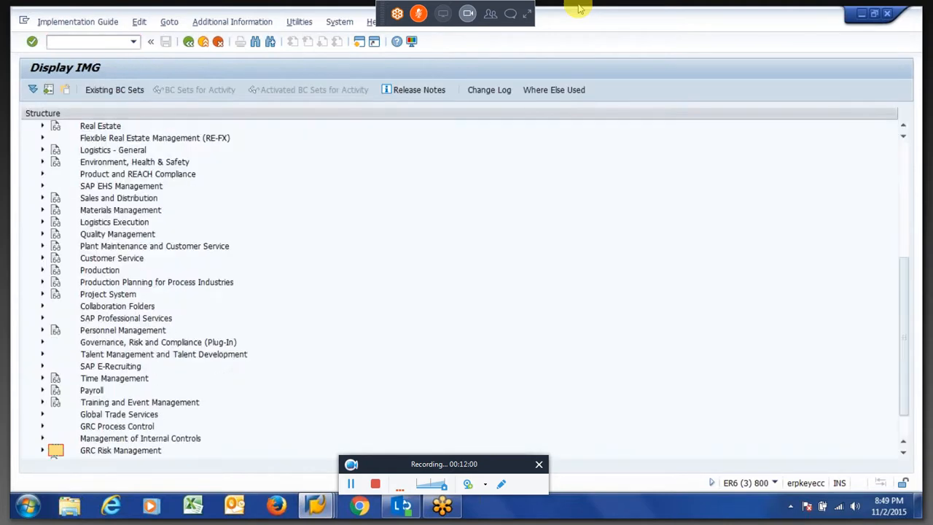
left_click(42, 390)
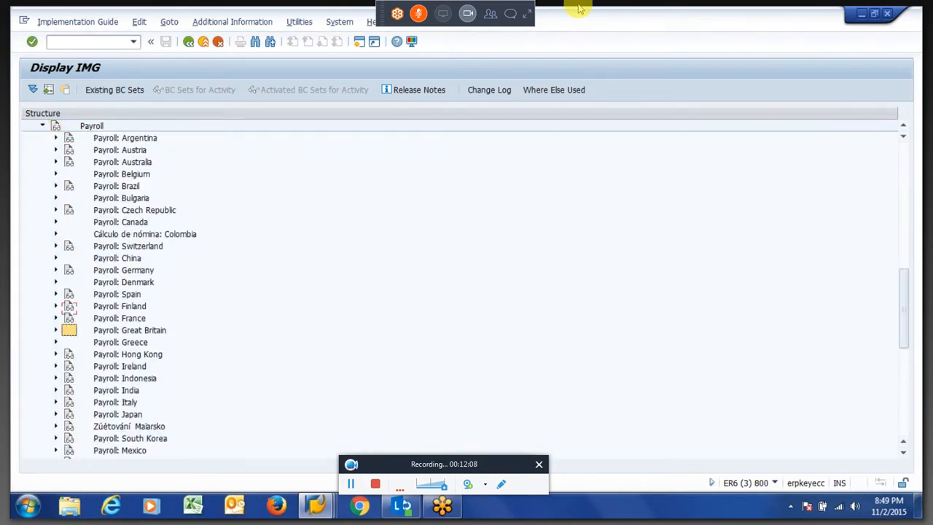
scroll(68, 330, "down", 1)
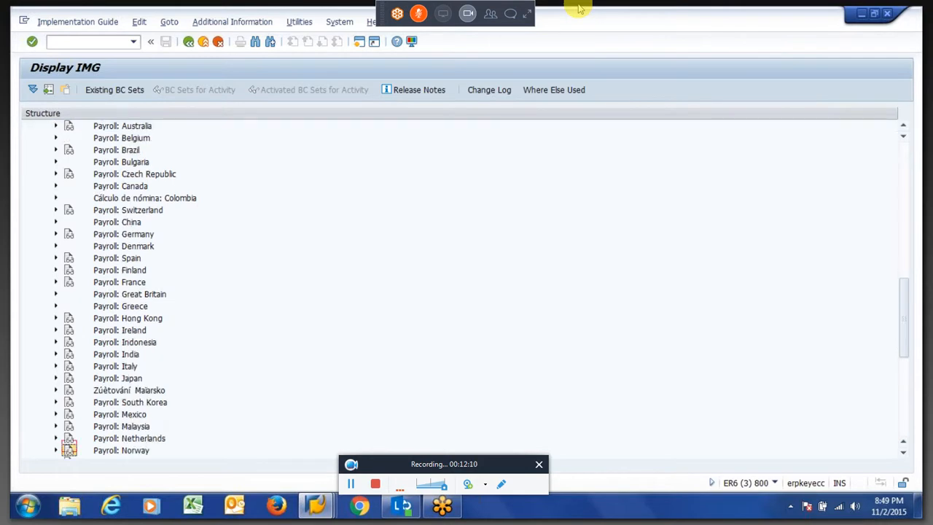
scroll(460, 288, "down", 9)
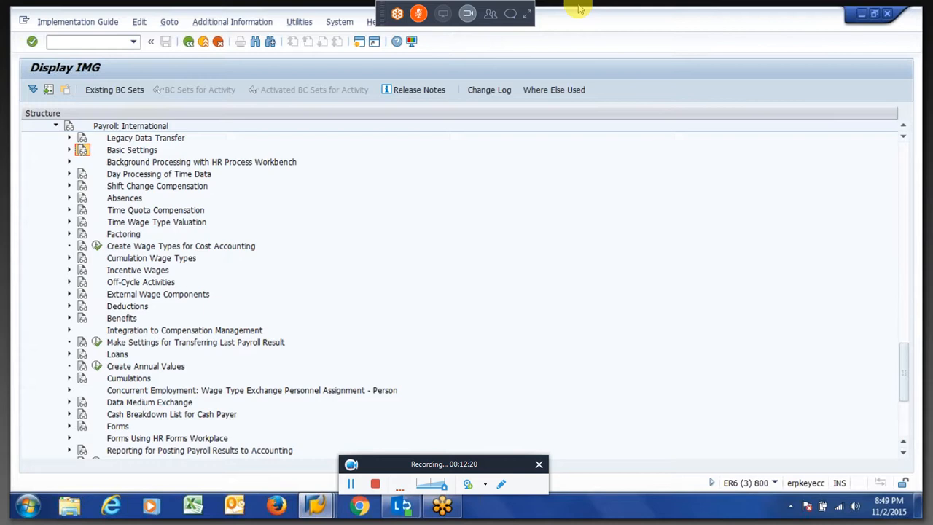
Step: Open the Processing classes view from Basic Settings, Environment of Wage Type Maintenance, under Payroll: International
key("Right")
key("Down")
key("Down")
key("Down")
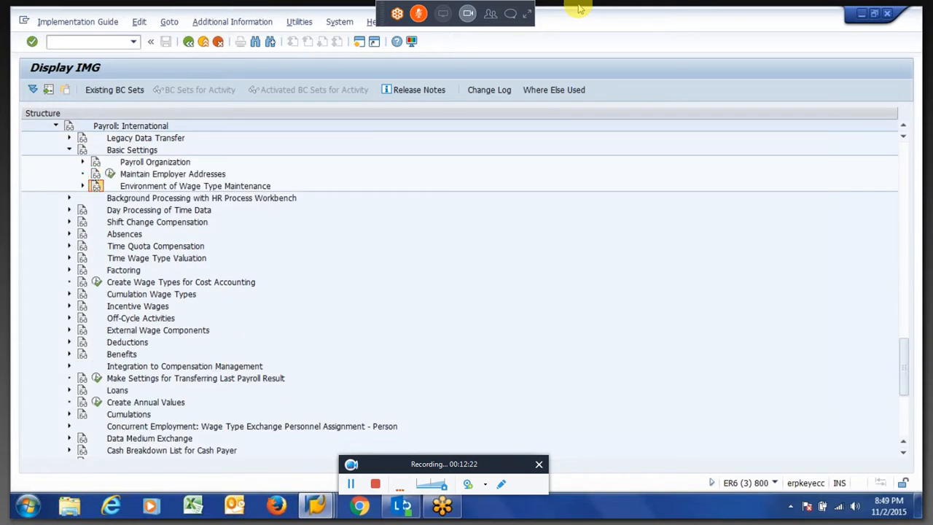
key("Right")
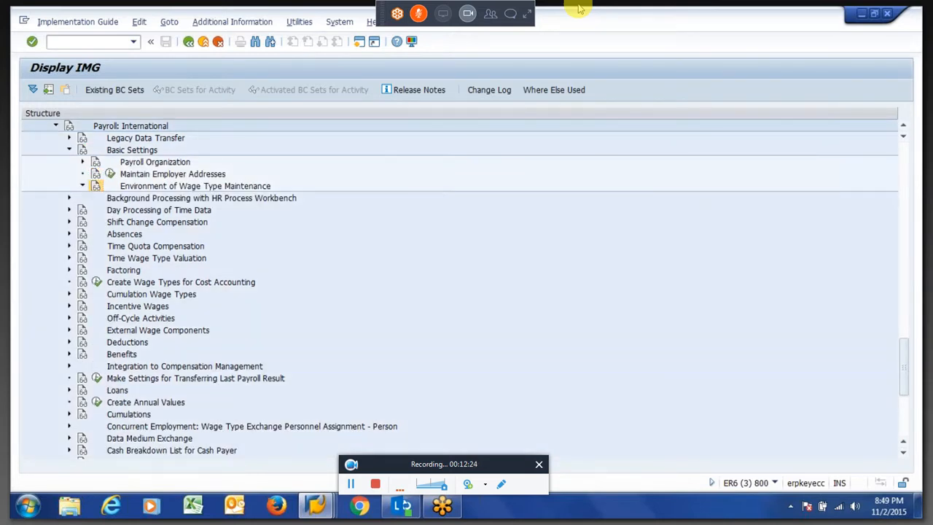
key("Down")
key("Right")
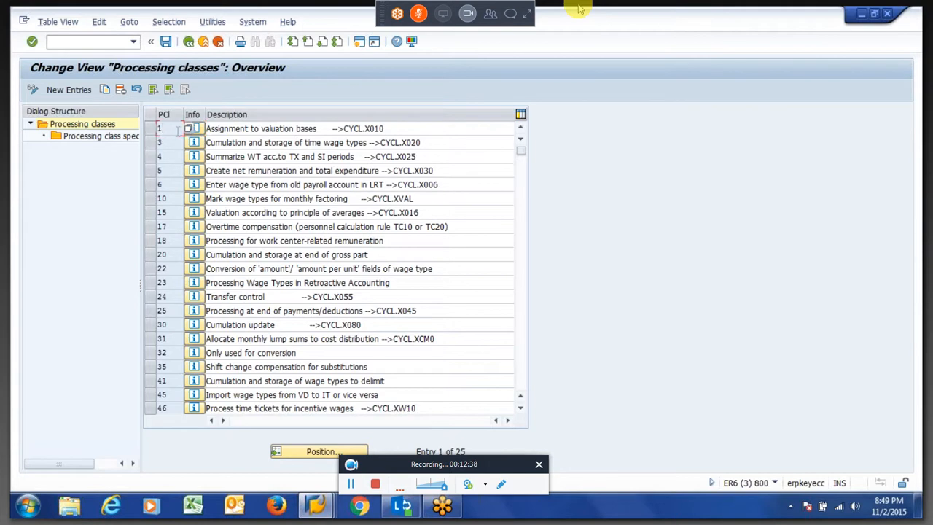
Step: Check the existing processing classes, then create a new entry 99 with the description "Social cont"
left_click(177, 130)
key("Page_Down")
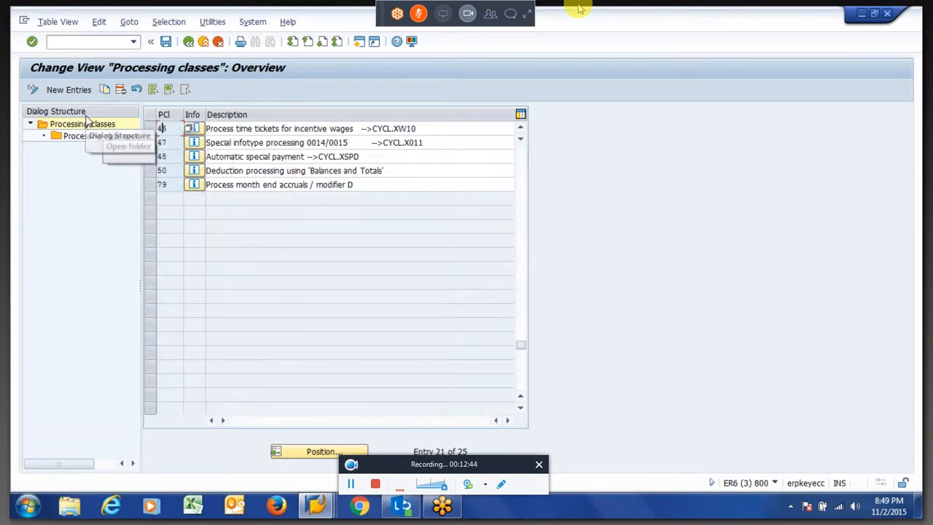
left_click(77, 92)
type("99")
key("Tab")
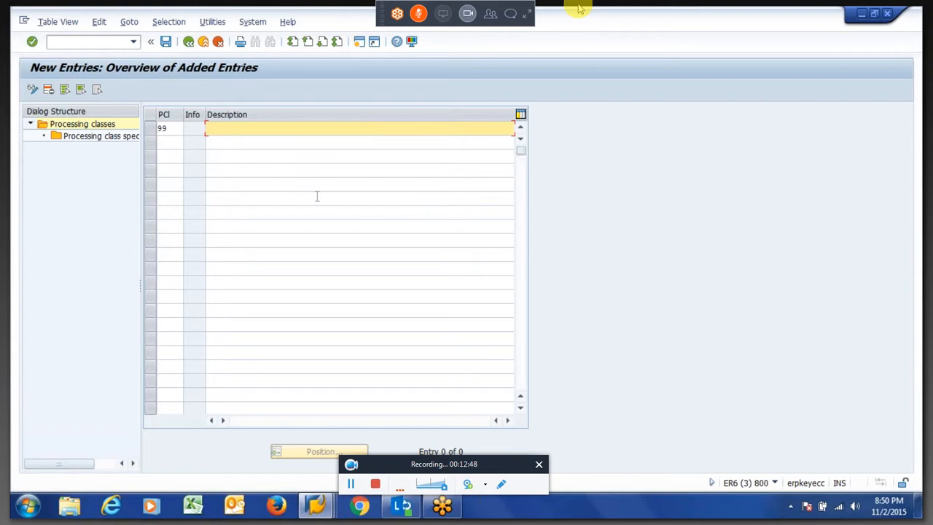
type("Social cont")
left_click(317, 197)
type("ribu")
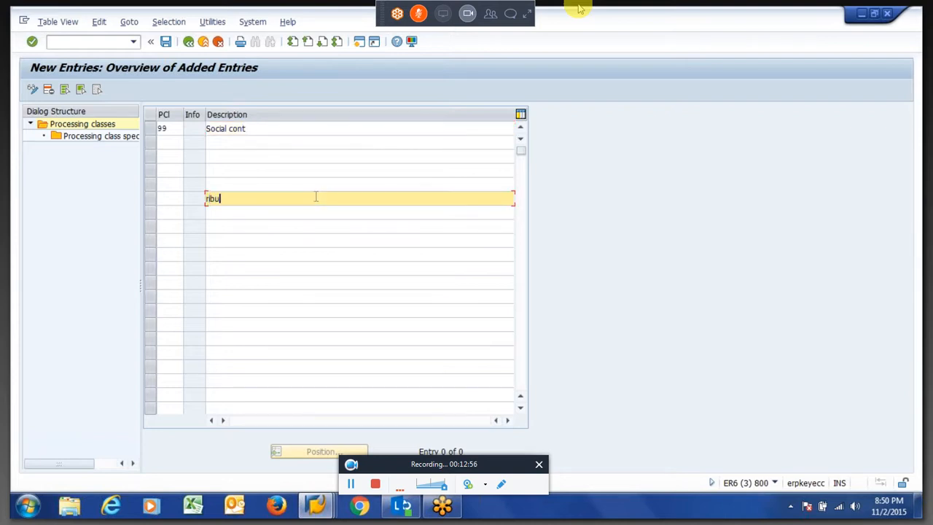
type("tions")
key("Return")
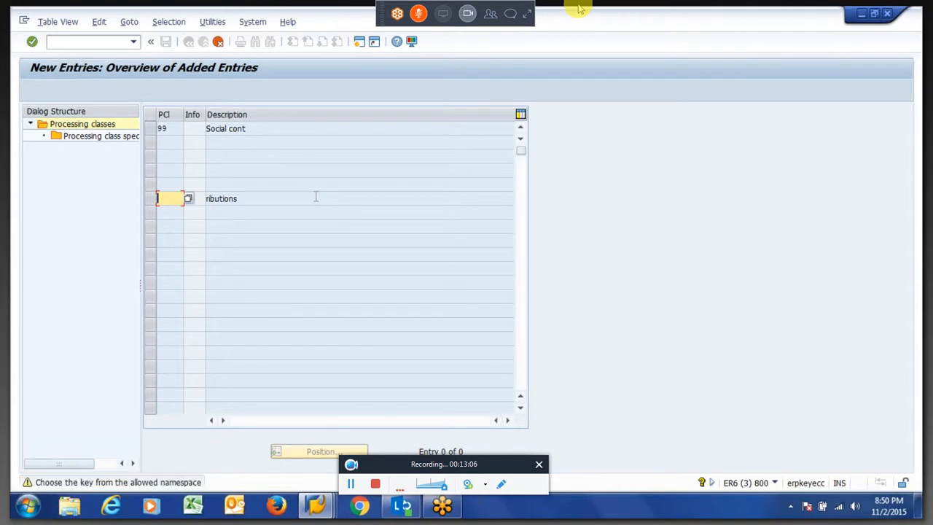
key("Return")
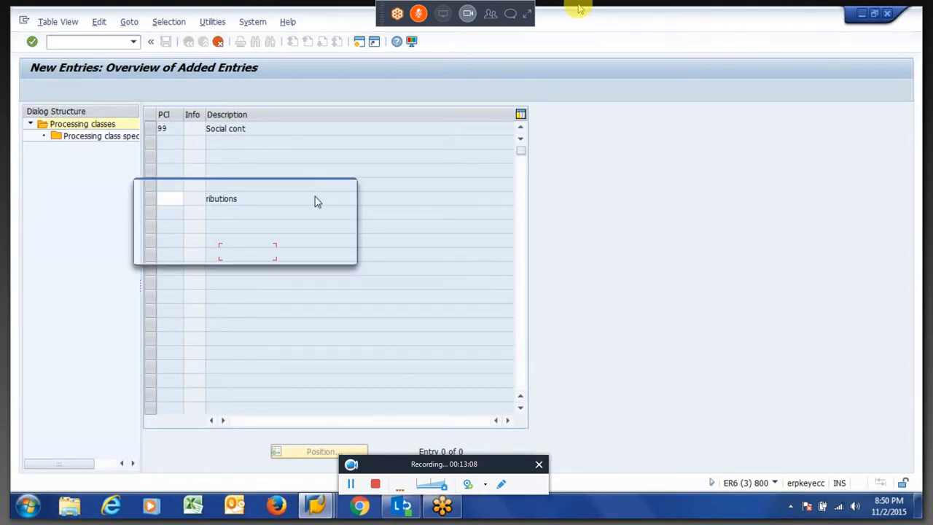
Step: Complete the description of processing class 99 as "Social contributions" and save it in customizing request ER6K900029
left_click(283, 128)
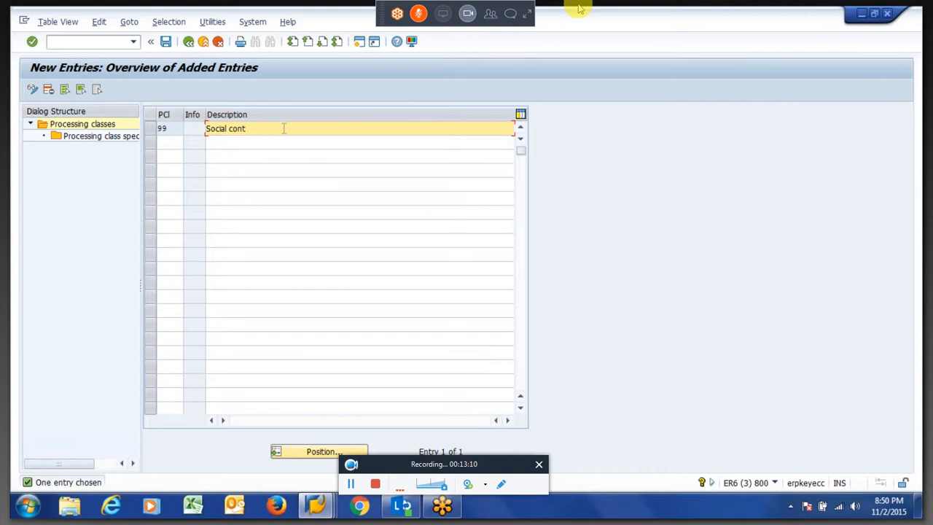
type("ributions")
key("Return")
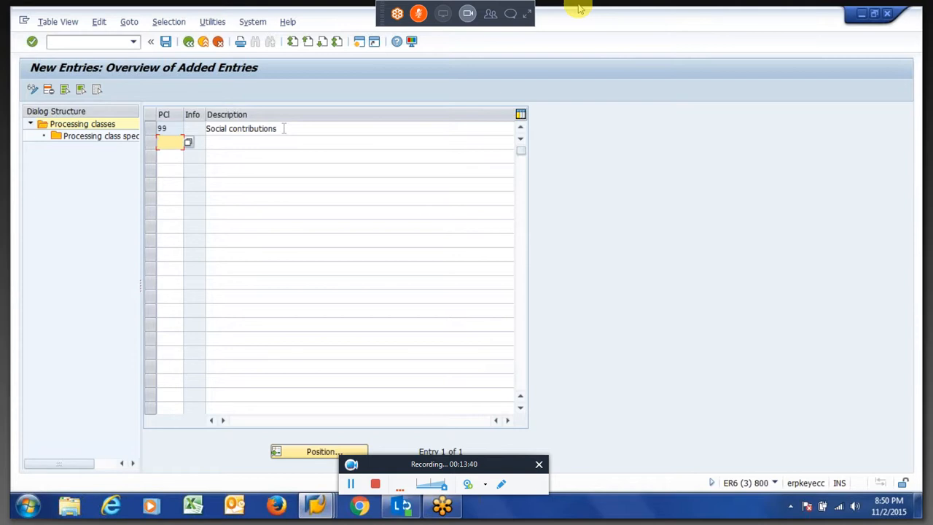
key("ctrl+s")
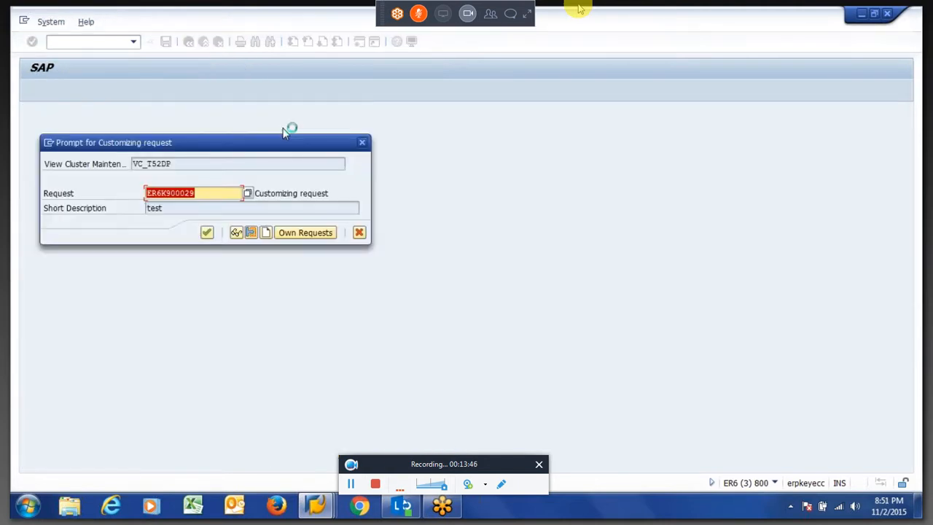
key("Return")
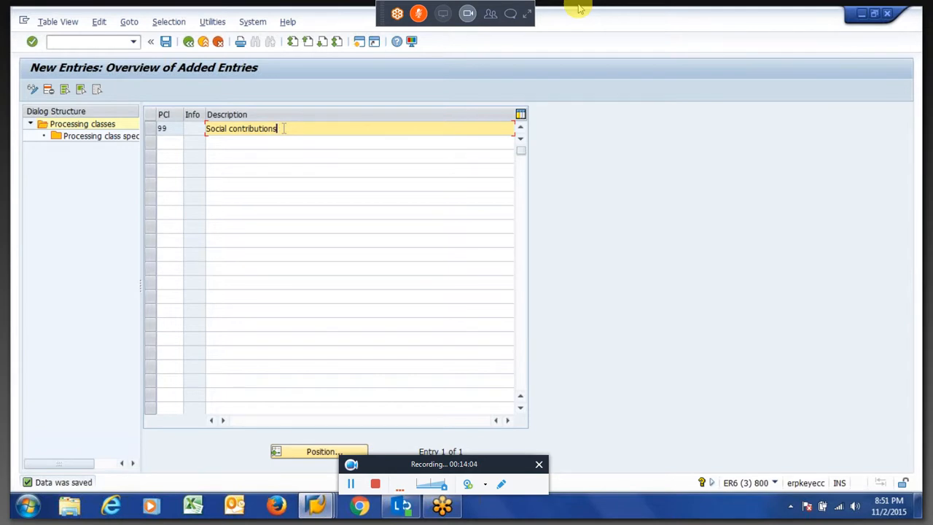
Step: Return to the processing classes overview, locate and select class 99, and open its processing class specifications
key("F3")
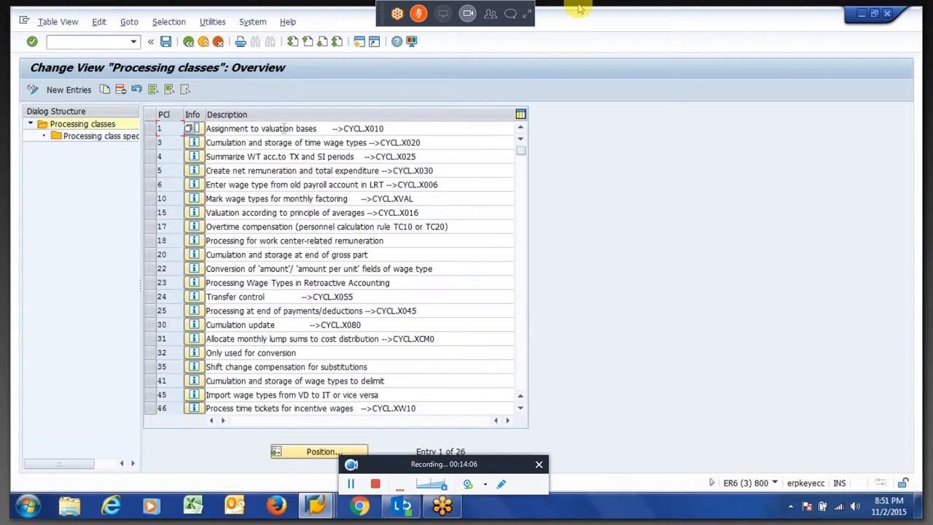
left_click(298, 457)
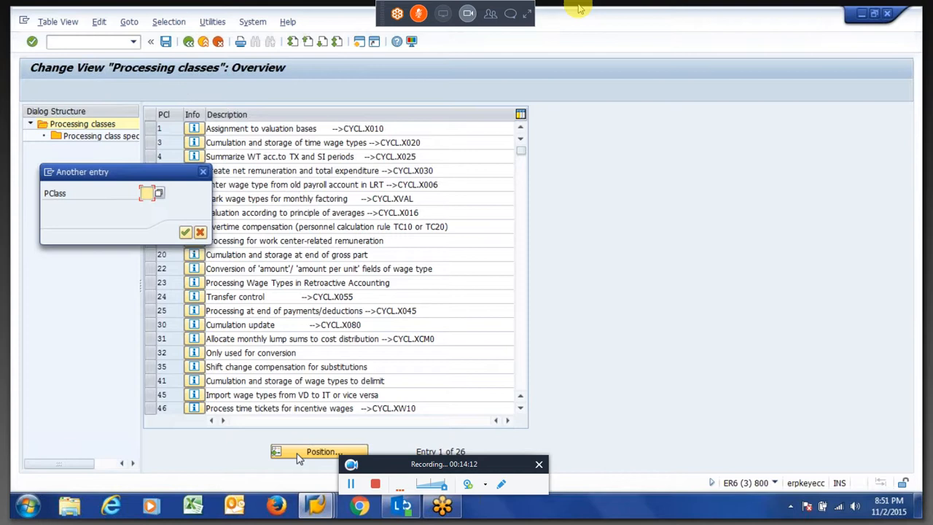
type("99")
key("Return")
left_click(149, 134)
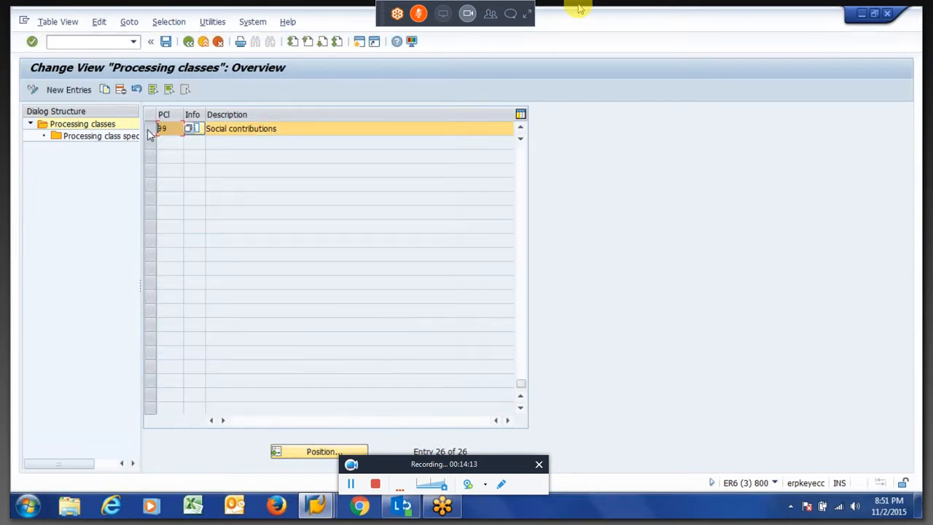
left_click(100, 139)
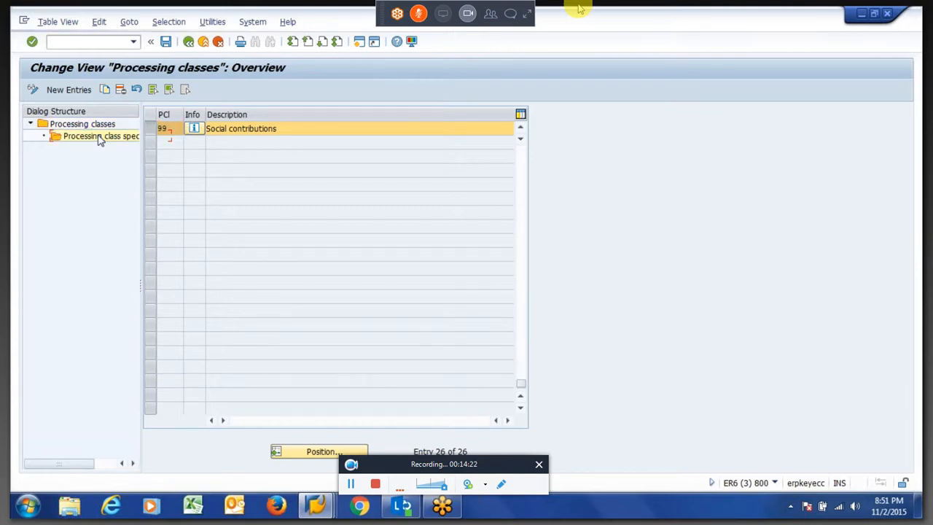
Step: Create new specification entries 1, 2 and 3 for processing class 99, accepting the namespace prompts
left_click(70, 89)
type("1")
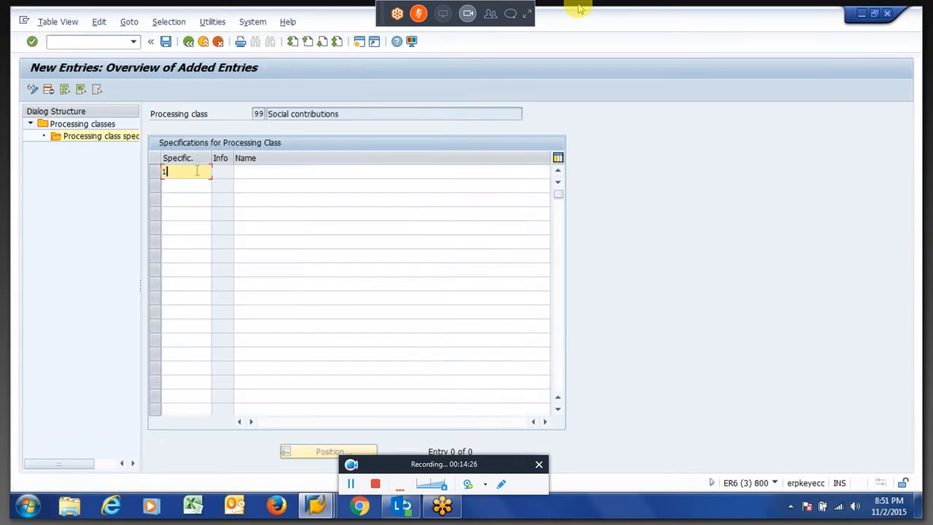
key("Down")
type("2")
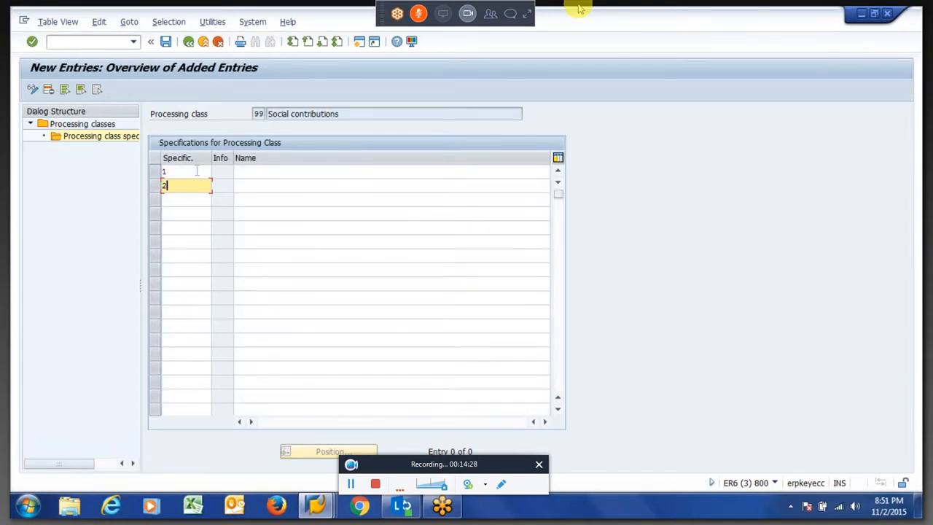
key("Down")
type("3")
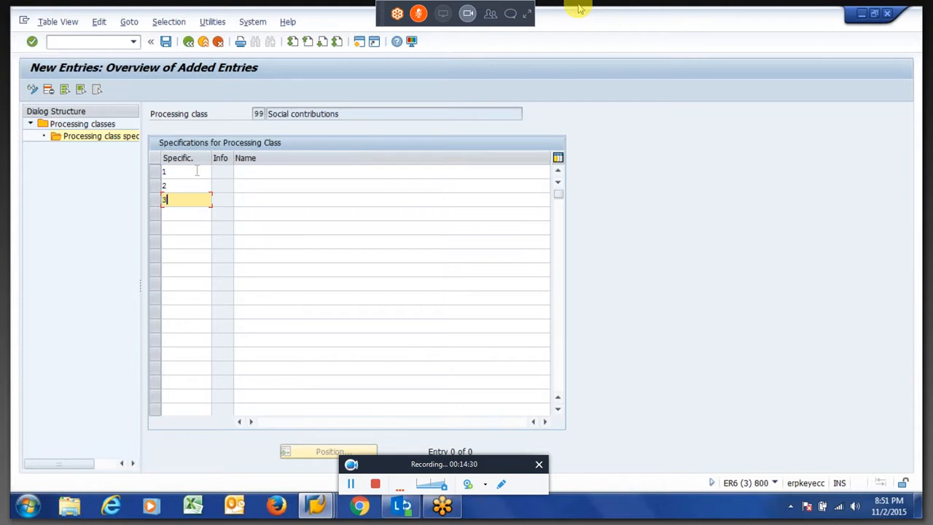
key("Return")
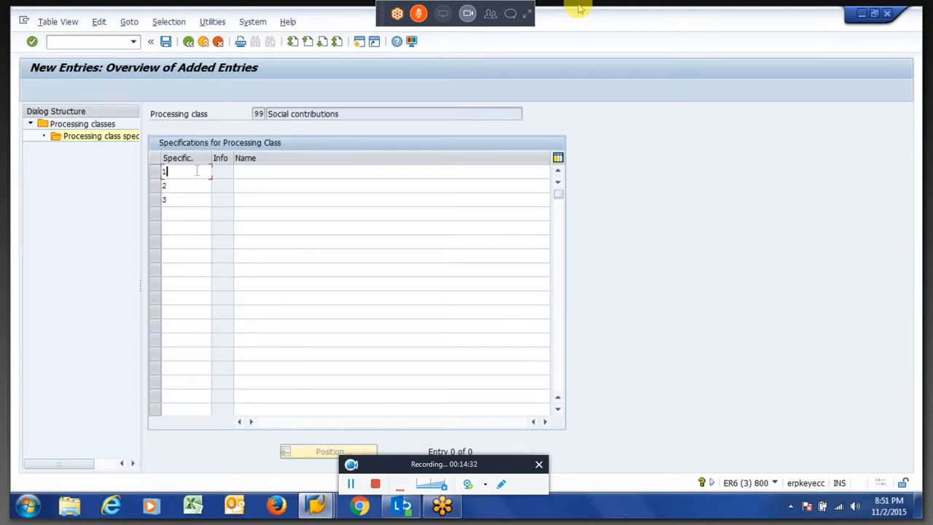
key("Return")
key("Return")
key("Return")
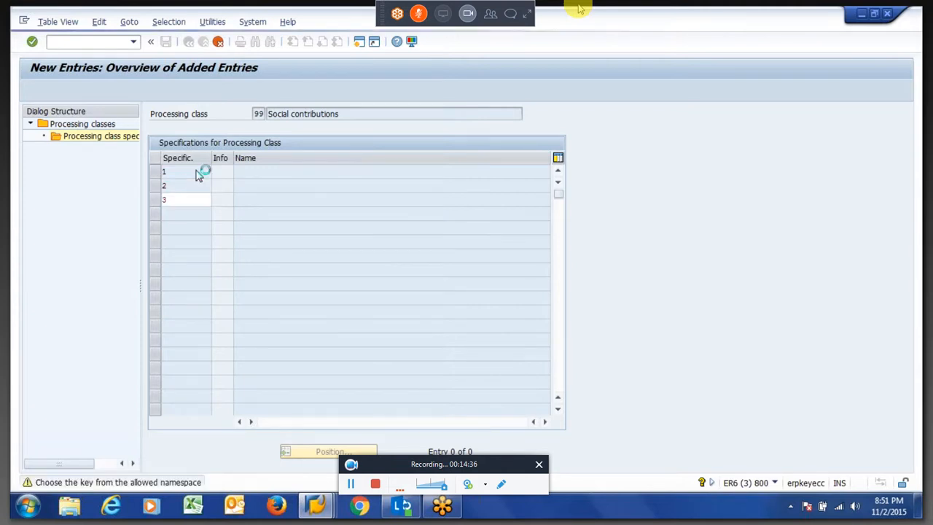
Step: Name specification 1 "Contribution to XX"
left_click(241, 171)
type("Cont")
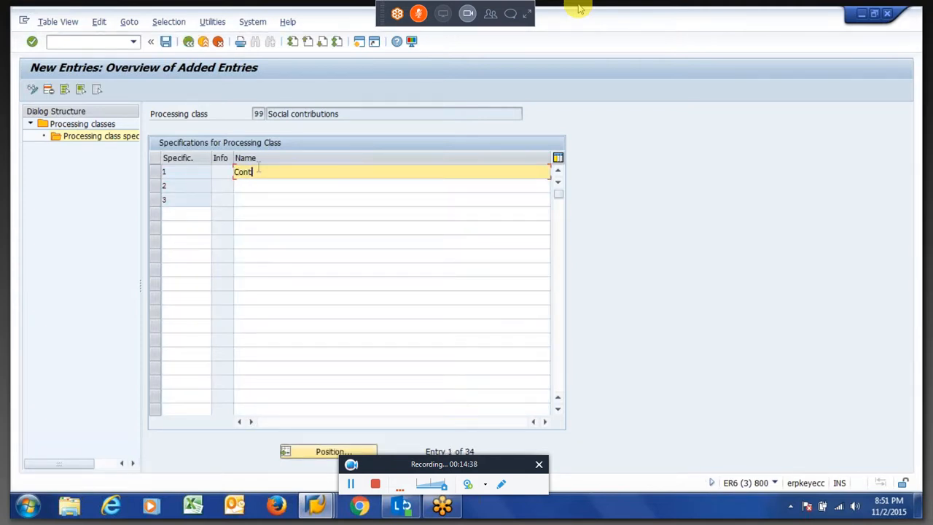
type("ibuti")
key("BackSpace")
key("BackSpace")
key("BackSpace")
key("BackSpace")
key("BackSpace")
key("BackSpace")
key("BackSpace")
key("BackSpace")
key("BackSpace")
type("Contribution to XX")
key("Return")
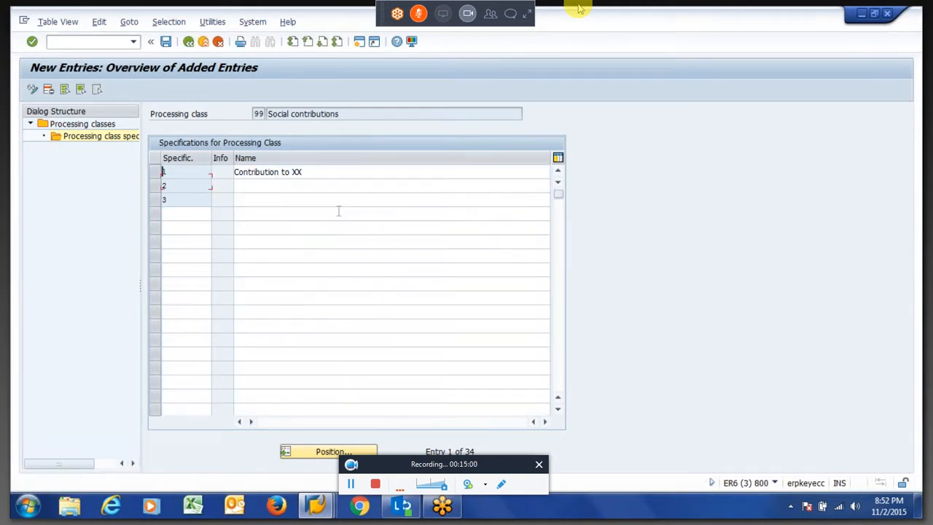
Step: Name specification 2 "Contribution to YY"
key("Down")
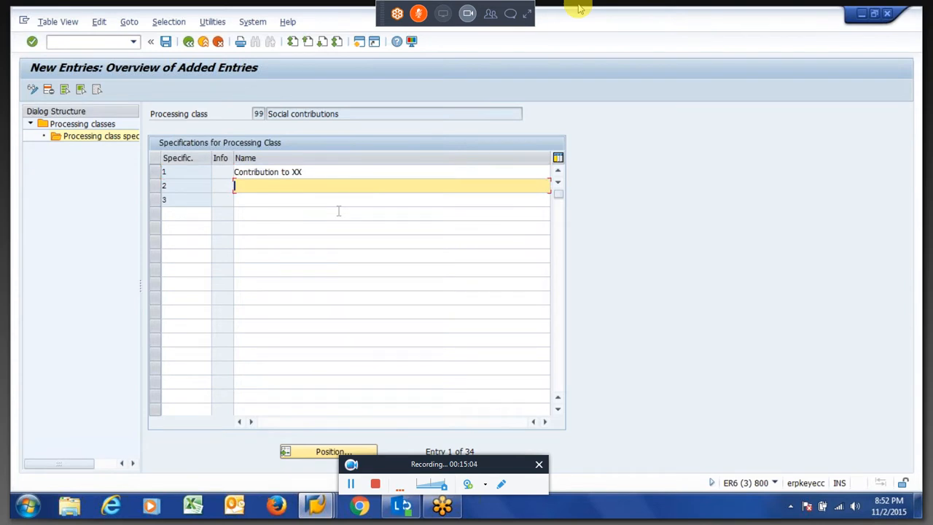
type("Contribution to XX")
key("BackSpace")
key("BackSpace")
type("YY")
key("Return")
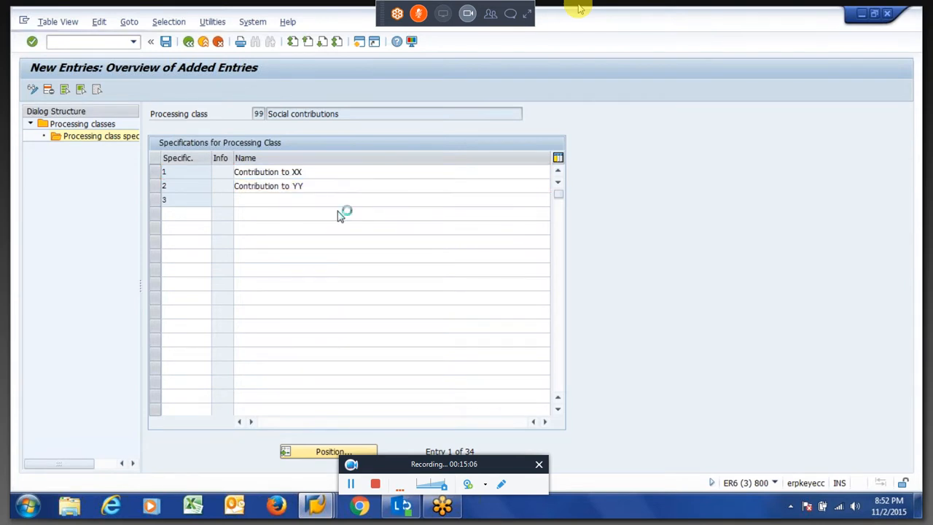
Step: Name specification 3 "Contribution to ZZ"
left_click(283, 198)
type("Contribution to XX")
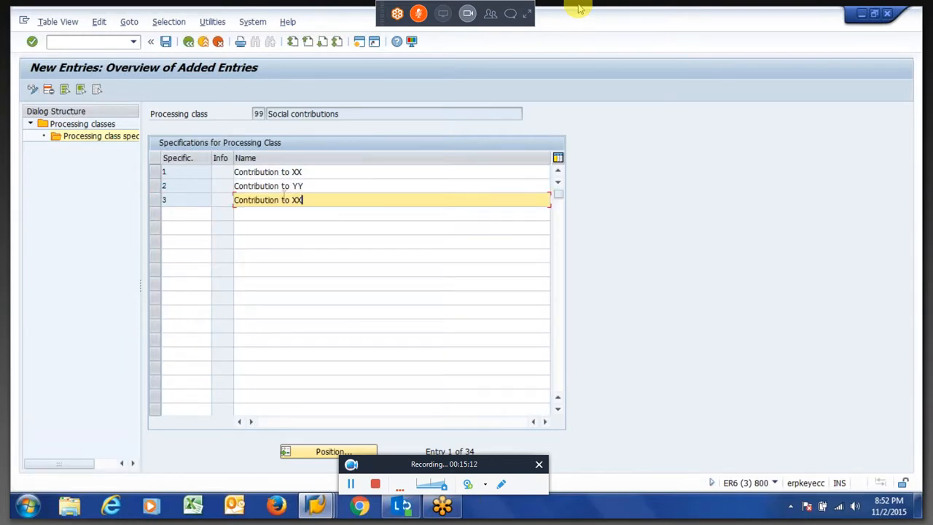
key("BackSpace")
key("BackSpace")
type("ZZ")
key("Return")
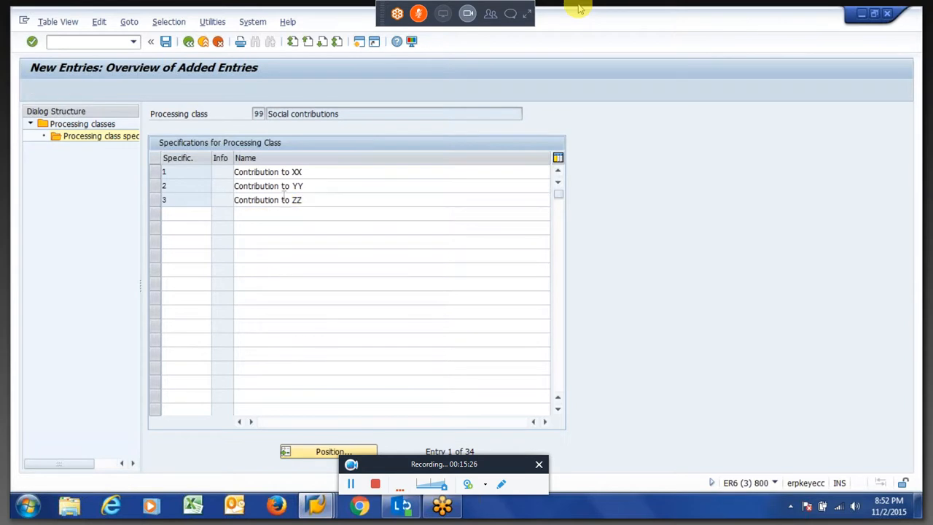
key("Return")
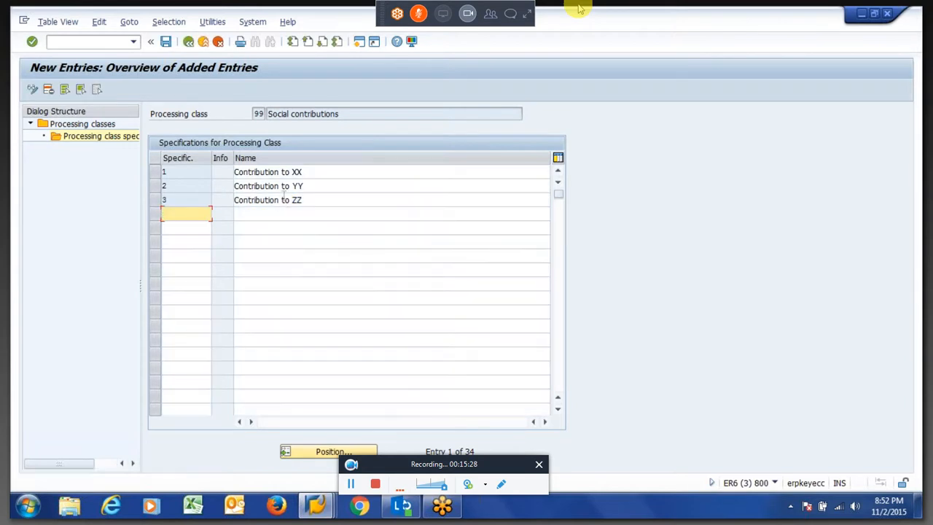
Step: Review the three contribution specifications against processing class 99, then return to the specifications overview
left_click_drag(313, 174, 232, 173)
left_click(233, 173)
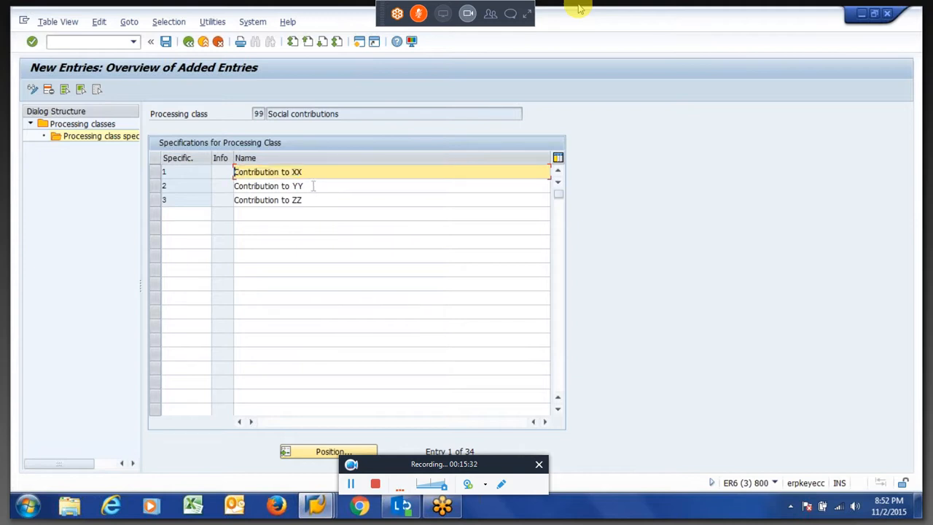
left_click_drag(314, 186, 232, 186)
left_click(232, 188)
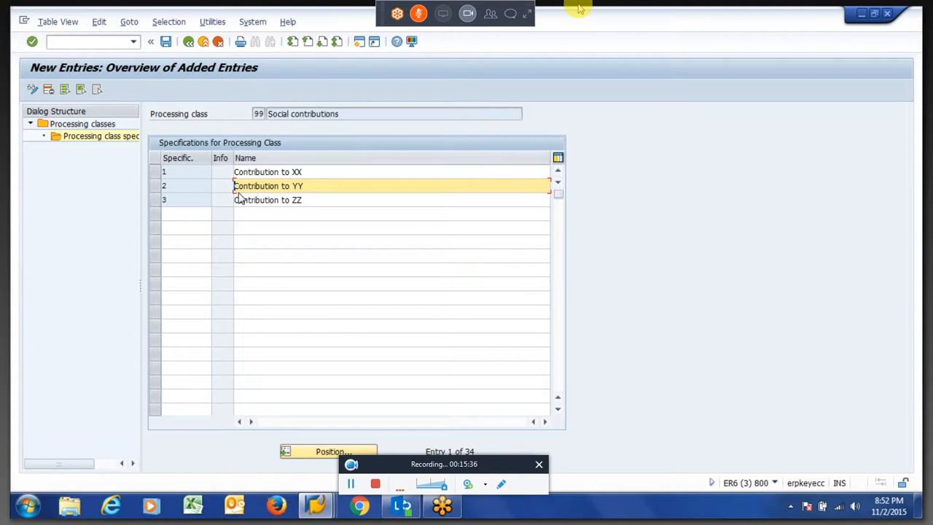
left_click_drag(254, 114, 270, 116)
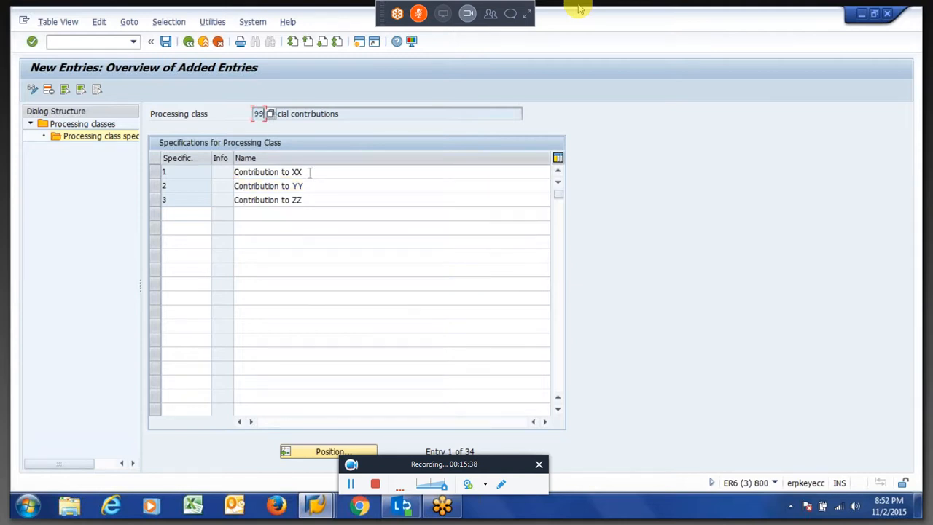
key("Return")
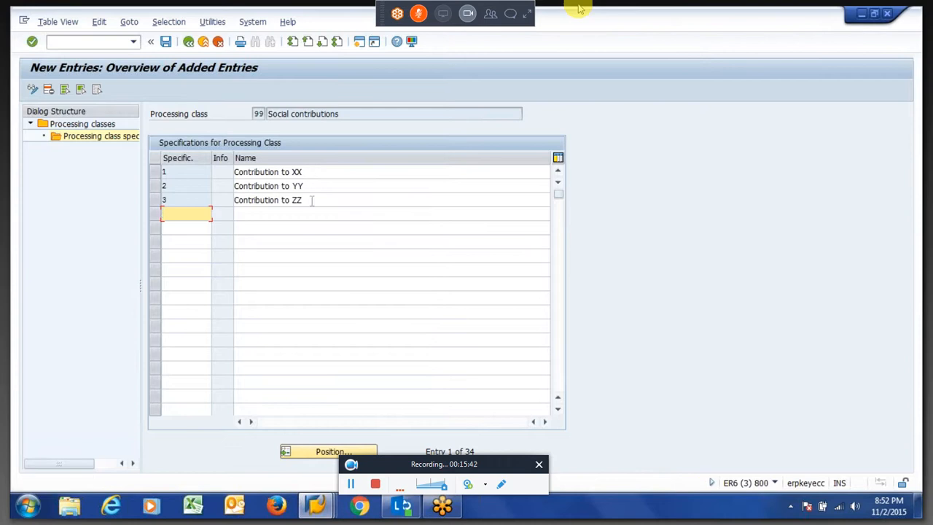
key("F3")
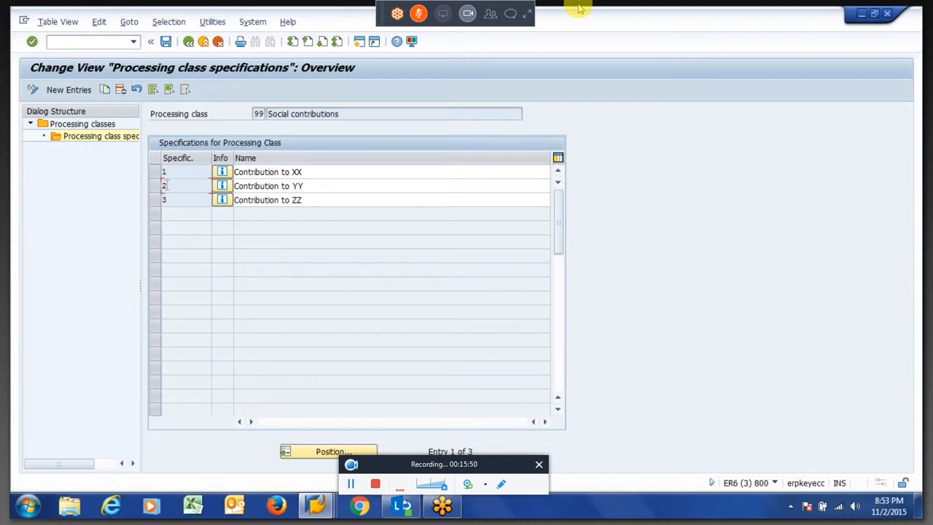
left_click(161, 200)
left_click(154, 172)
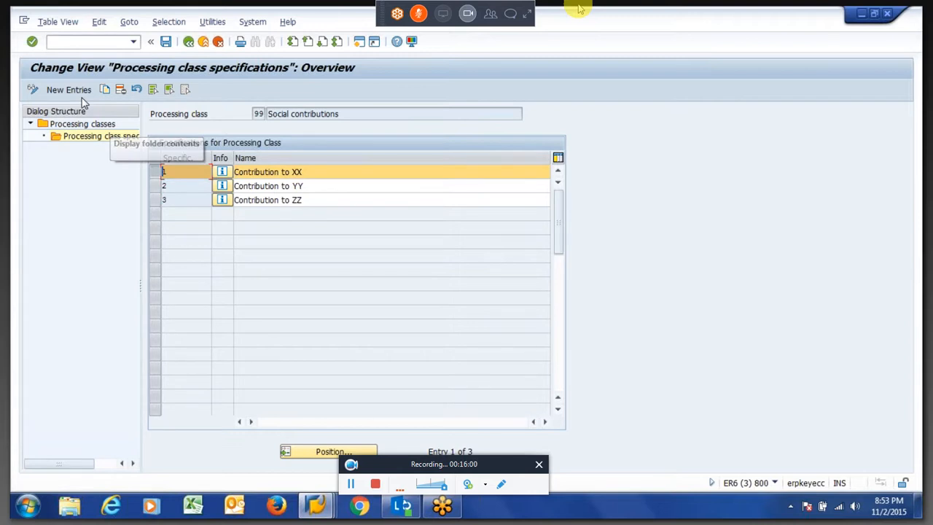
Step: Add a specification with a blank key named "Pass on as it is" to processing class 99 and save
left_click(80, 93)
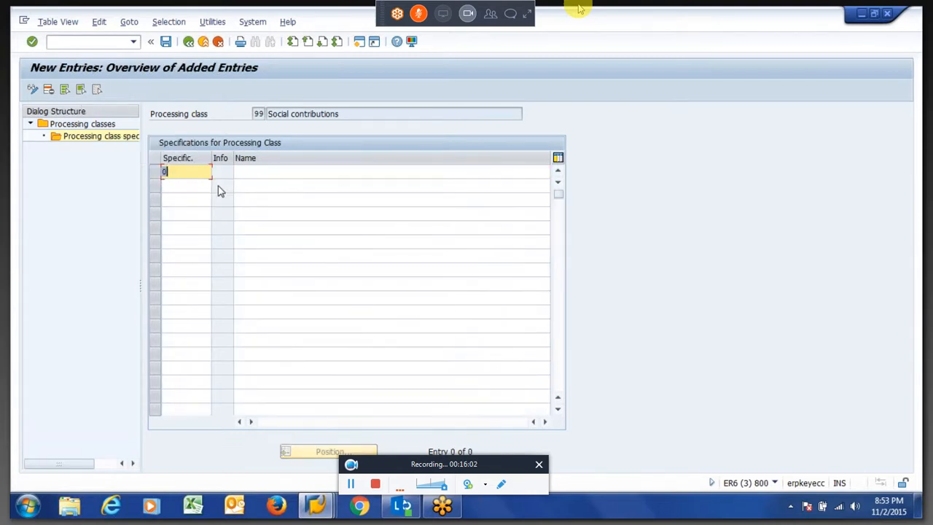
key("Tab")
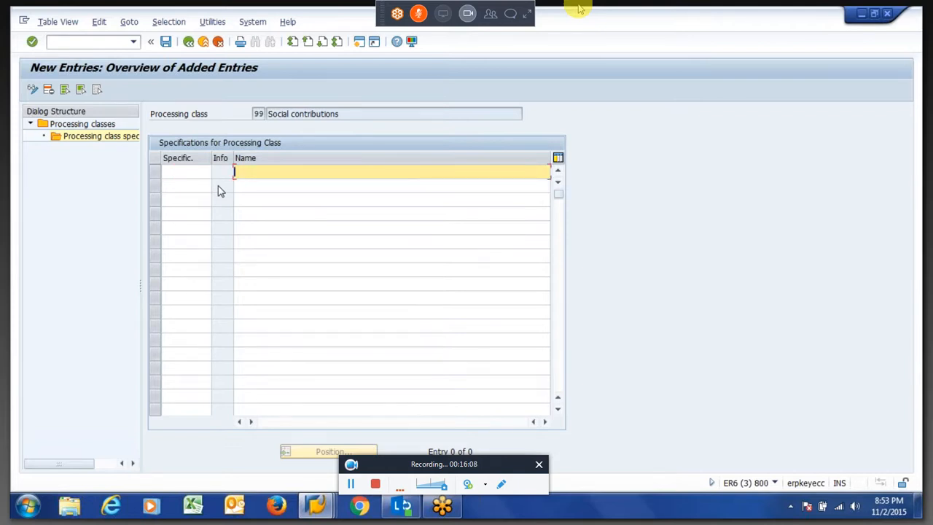
type("Pass on as it is")
key("Return")
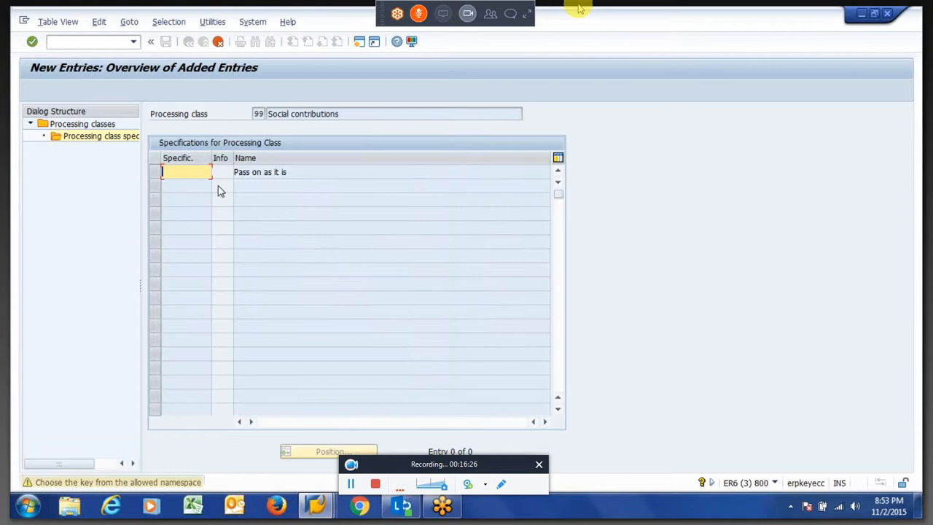
key("Return")
key("F3")
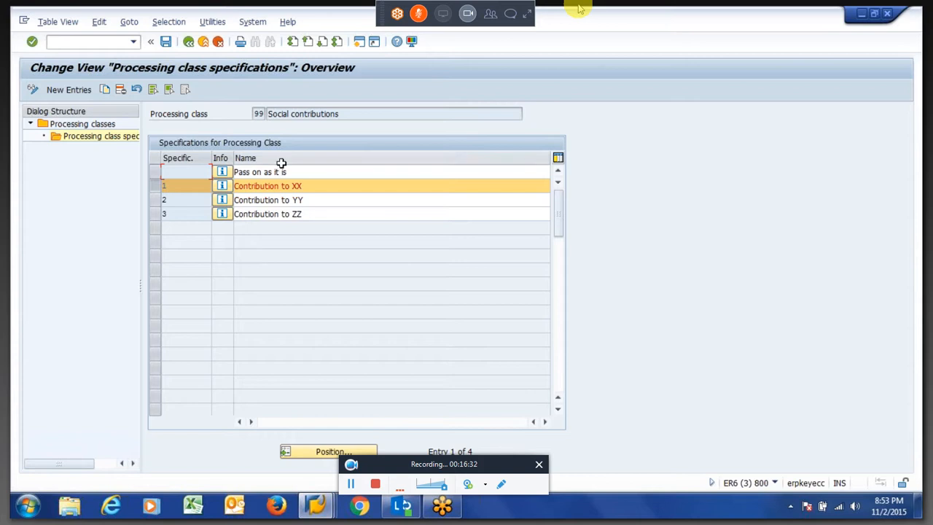
left_click(300, 172)
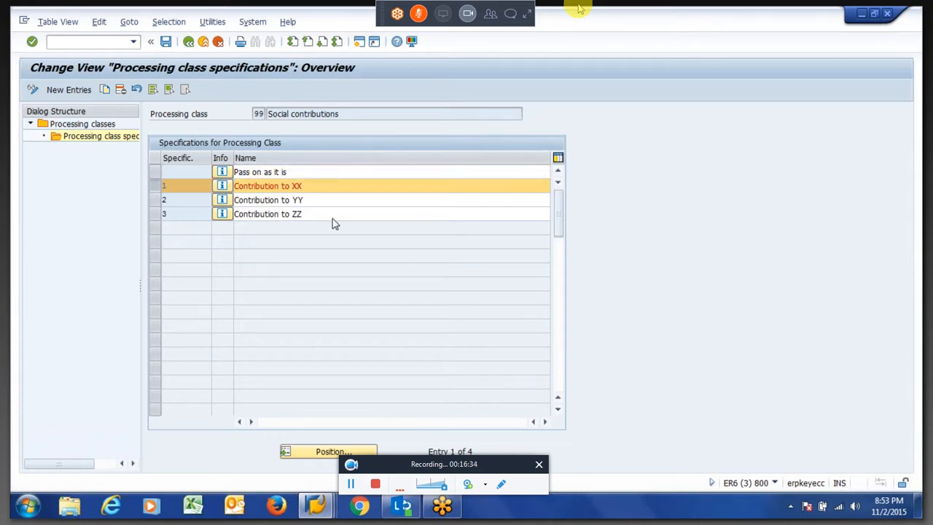
key("ctrl+s")
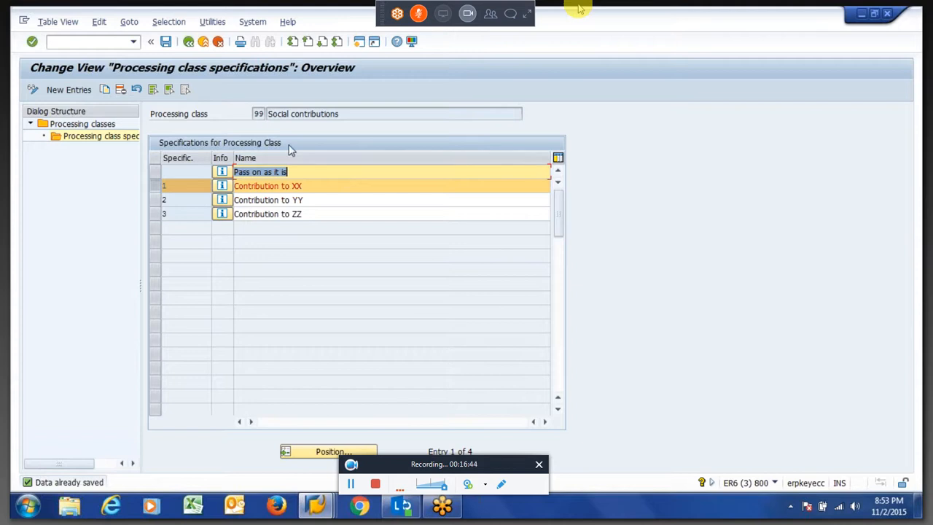
Step: Leave processing class maintenance for the IMG and switch to the session listing the employee's recurring payments and deductions
left_click(269, 114)
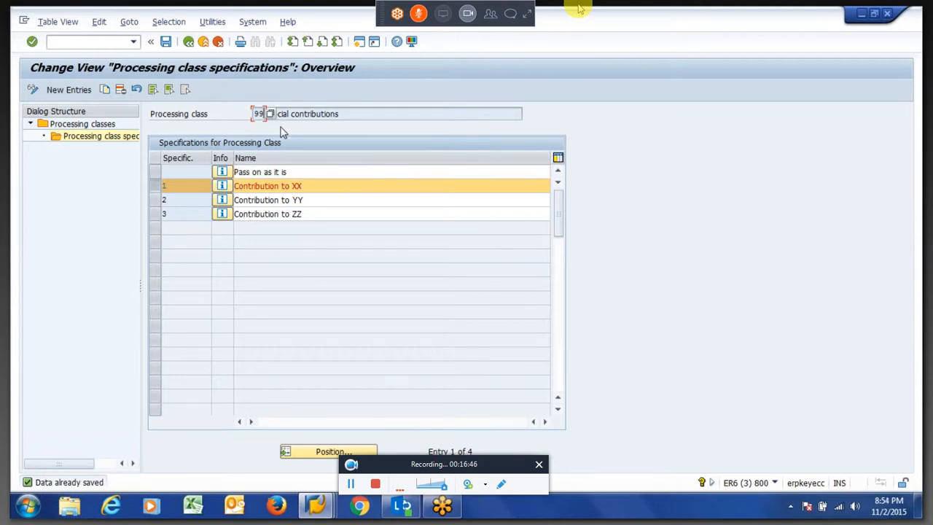
key("F3")
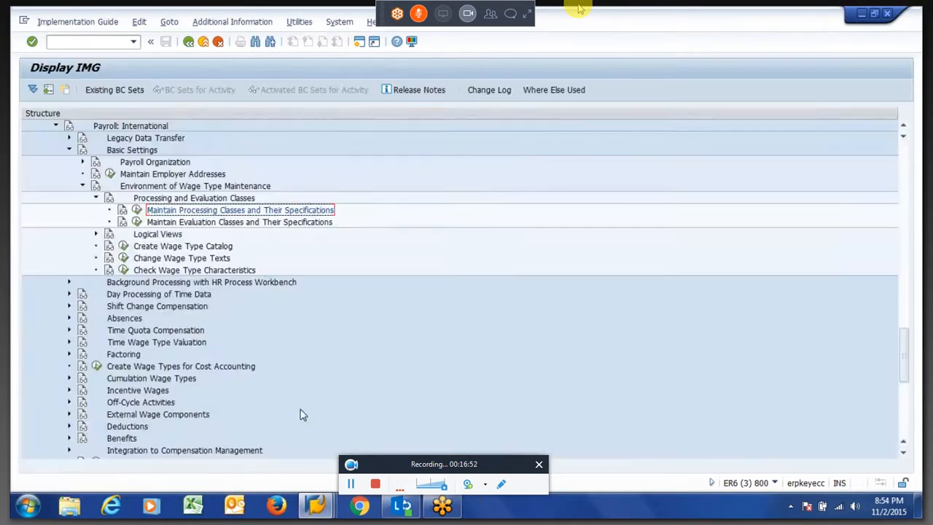
left_click(319, 506)
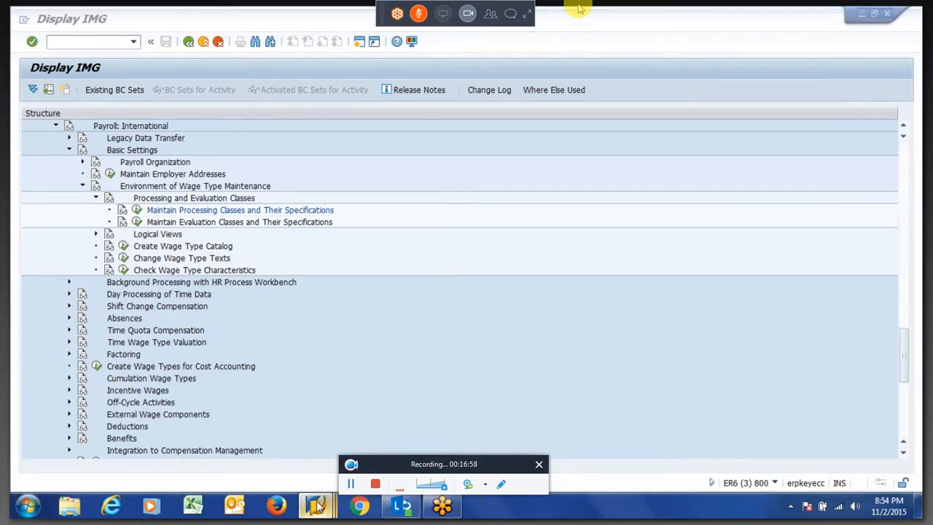
mouse_move(319, 506)
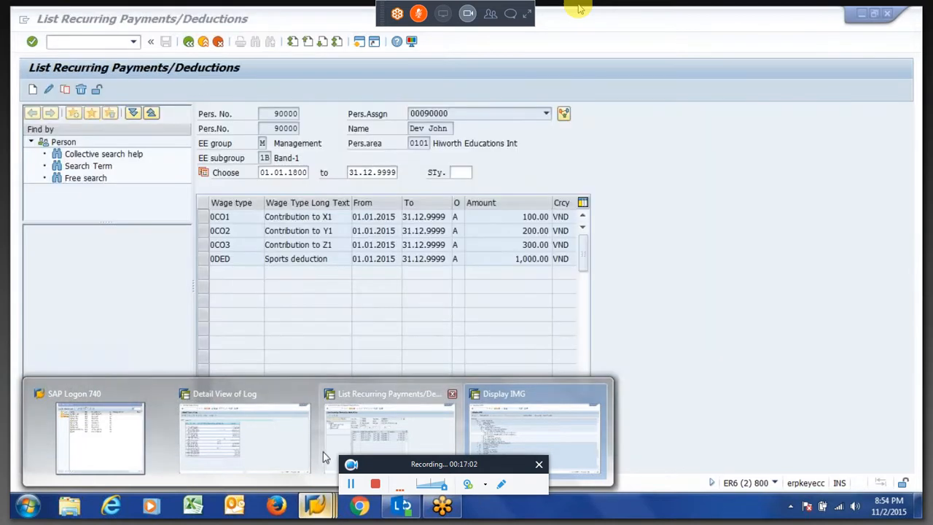
left_click(325, 457)
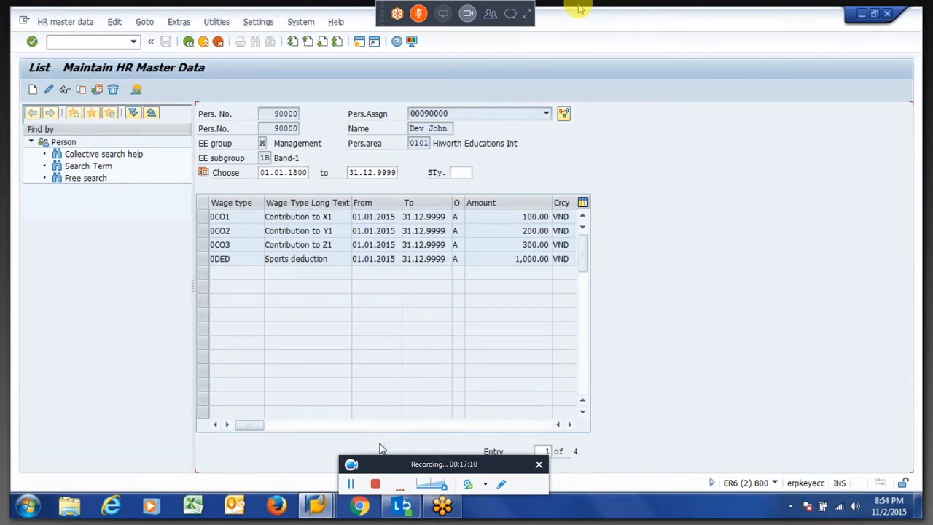
Step: Leave the employee's recurring payments list and enter view V_512W_D in table view maintenance (SM30)
key("F3")
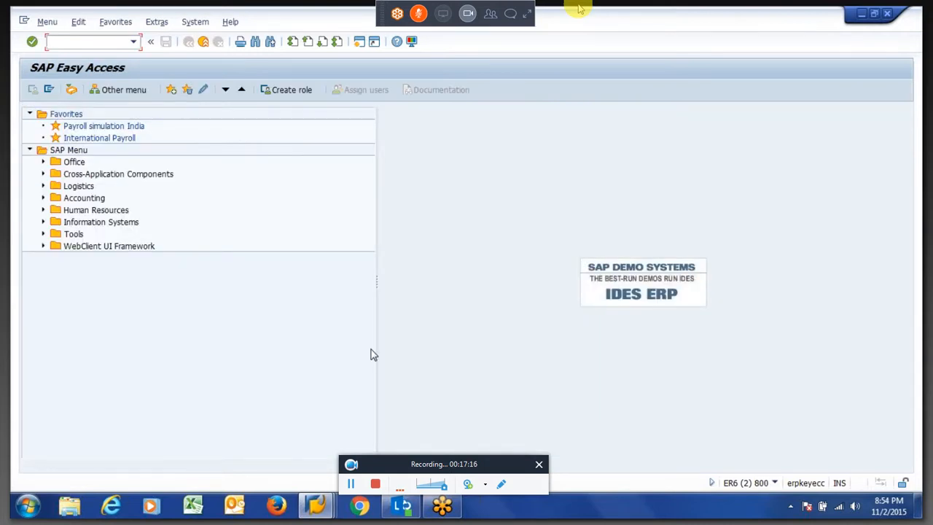
type("sm30")
key("Return")
type("v_512w_d")
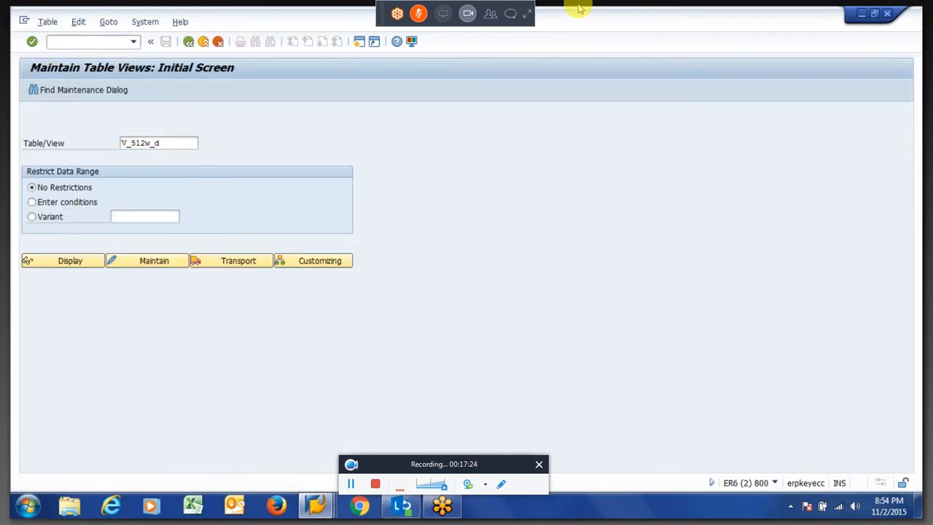
Step: Leave table view maintenance, then open the own user profile and save it
key("F3")
type("al11")
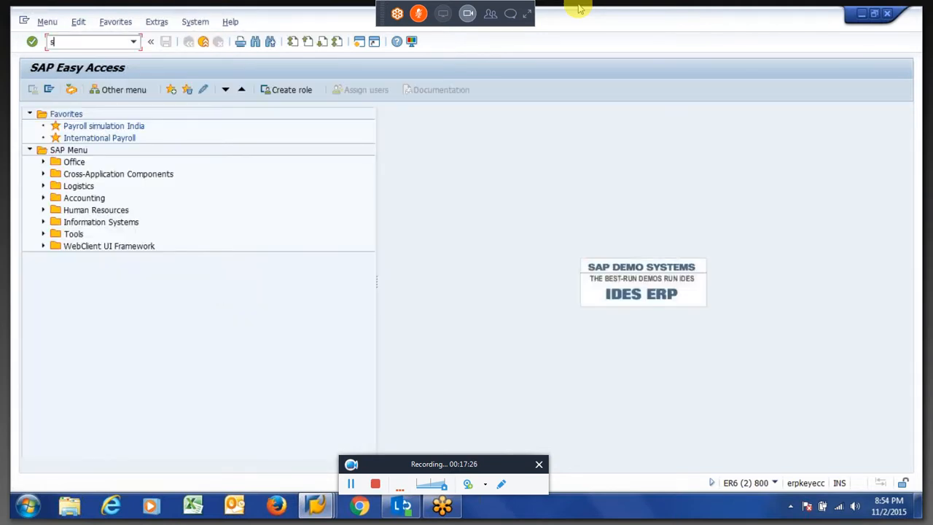
key("Return")
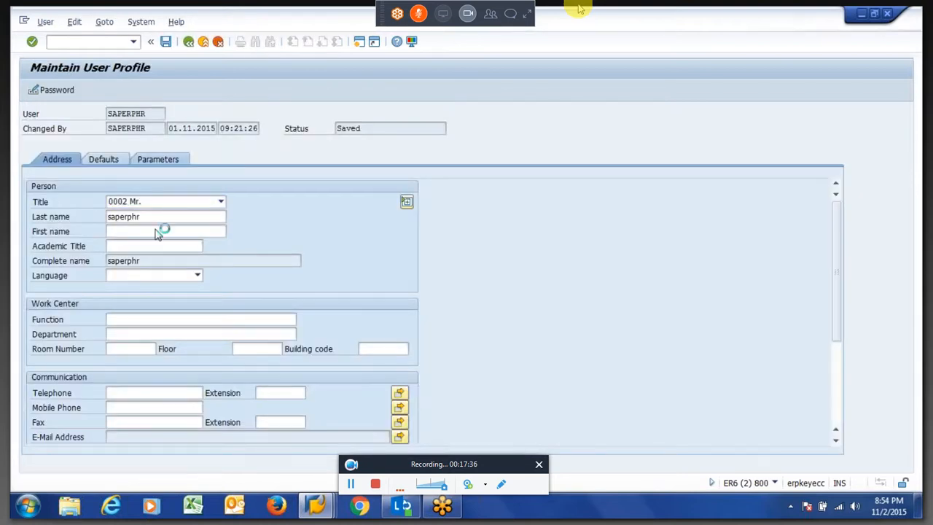
key("F3")
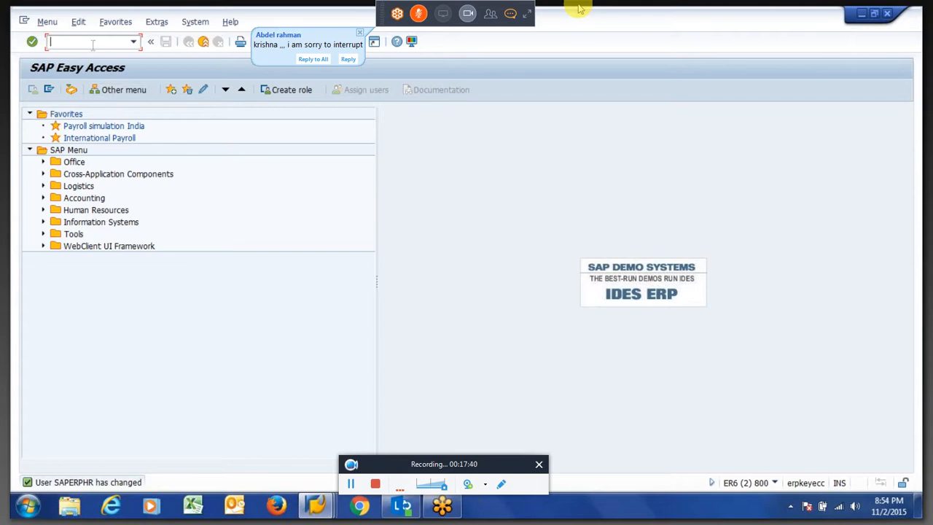
Step: Open view V_512W_D for maintenance through SM30 with country grouping 99 and the edit everything mode
type("sm30")
key("Return")
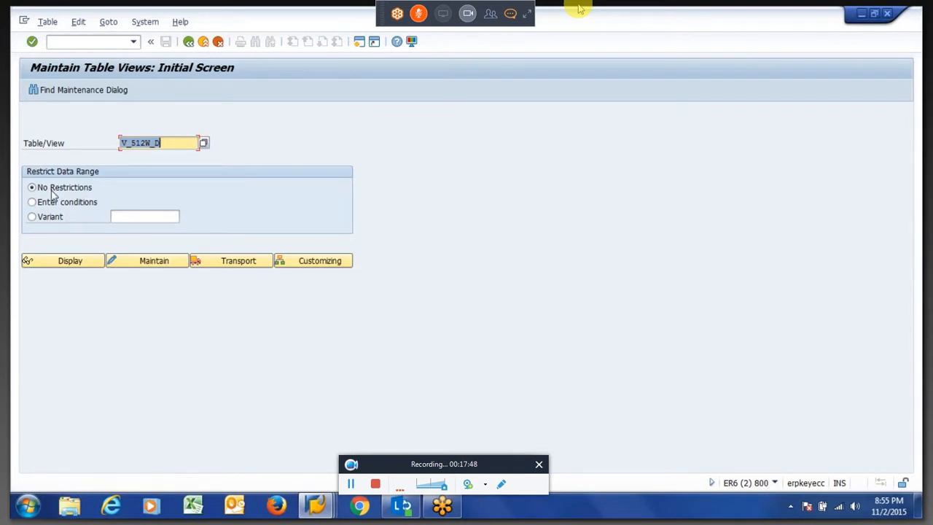
left_click(143, 264)
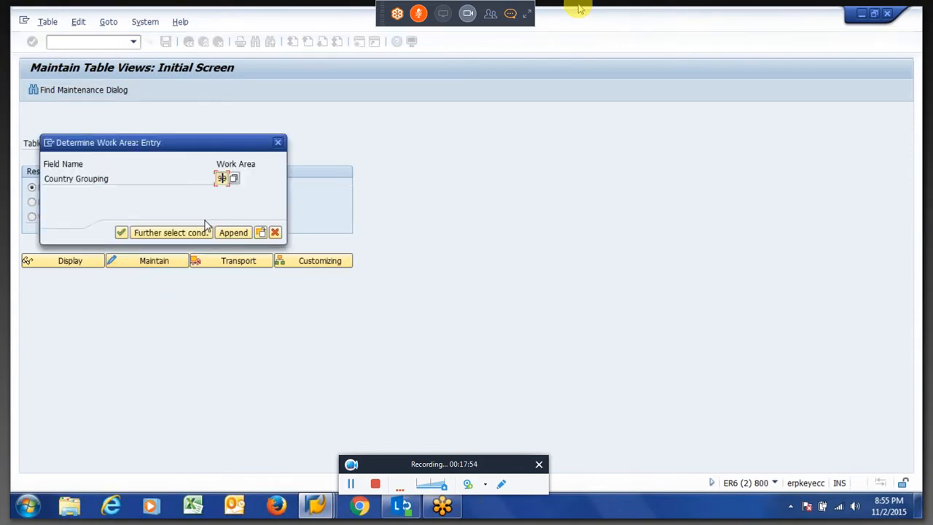
key("Return")
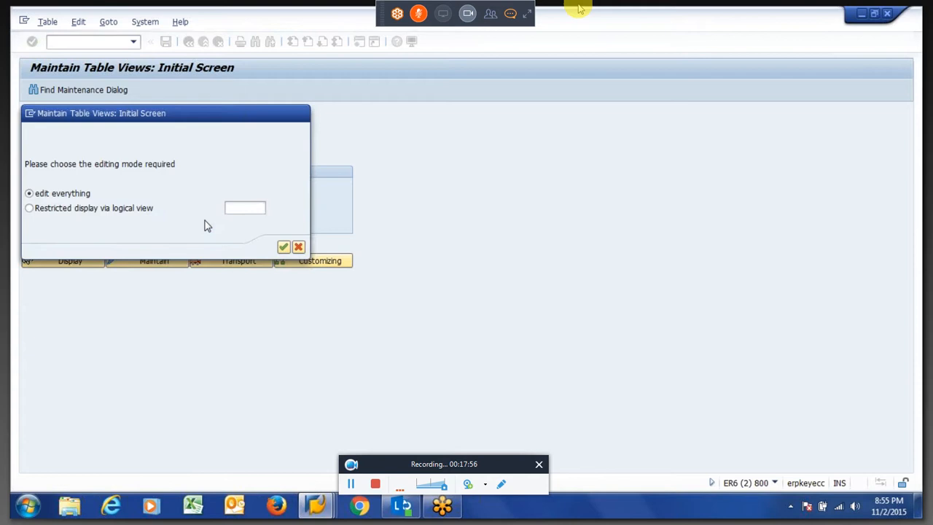
key("Return")
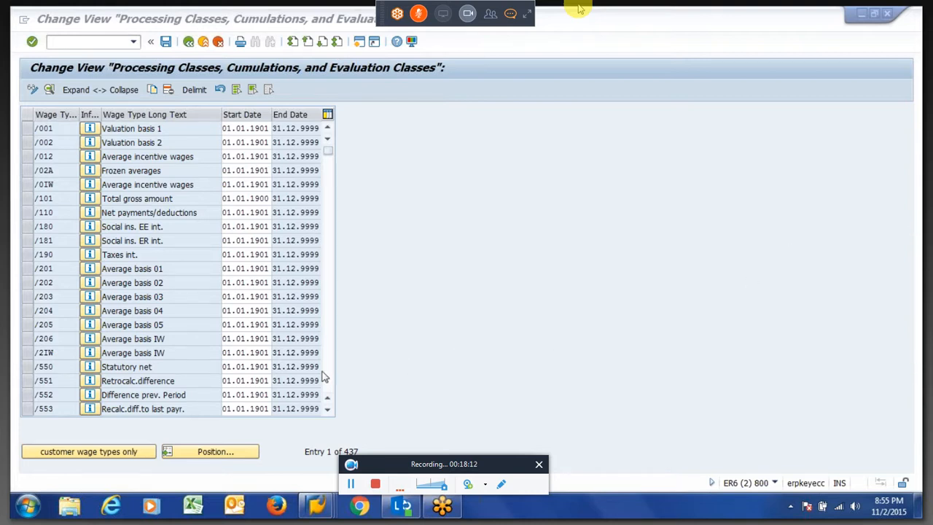
left_click(508, 18)
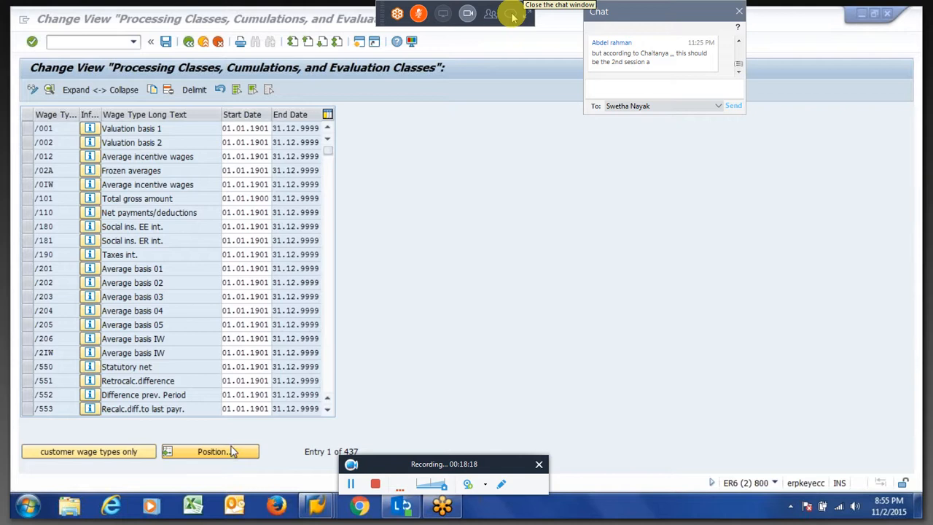
left_click(511, 15)
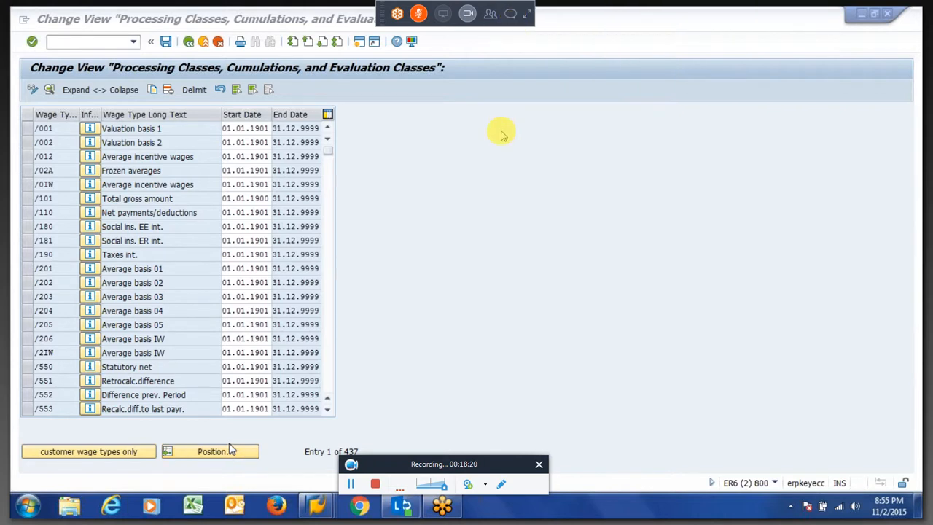
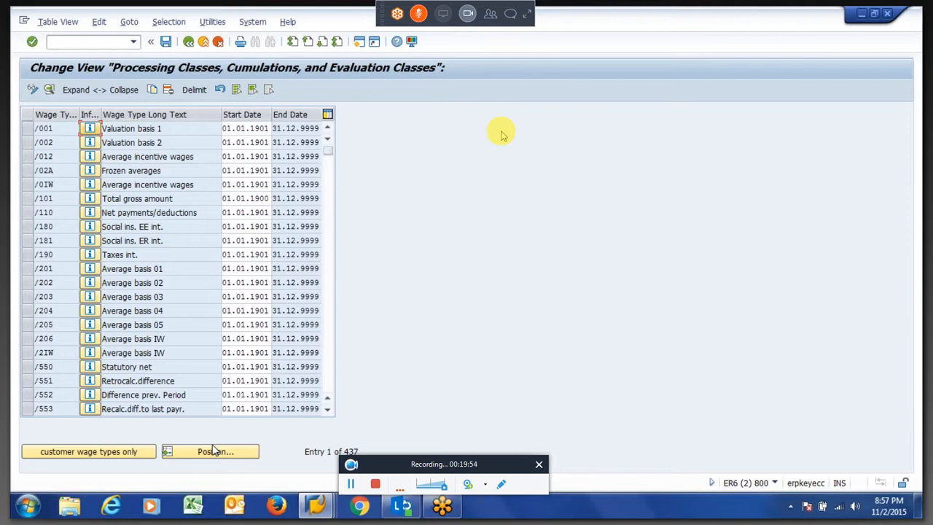
Step: Find wage type 0100 in the processing classes view and open its details
left_click(210, 452)
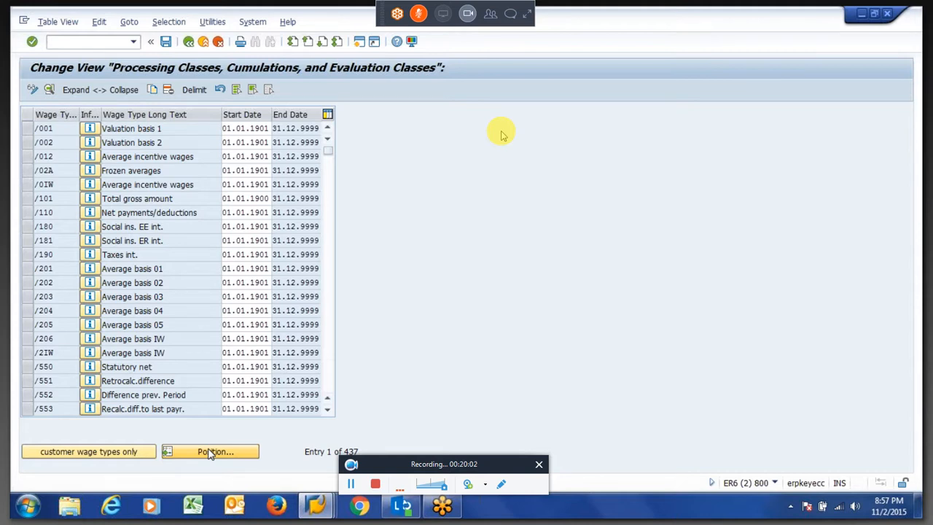
left_click(210, 452)
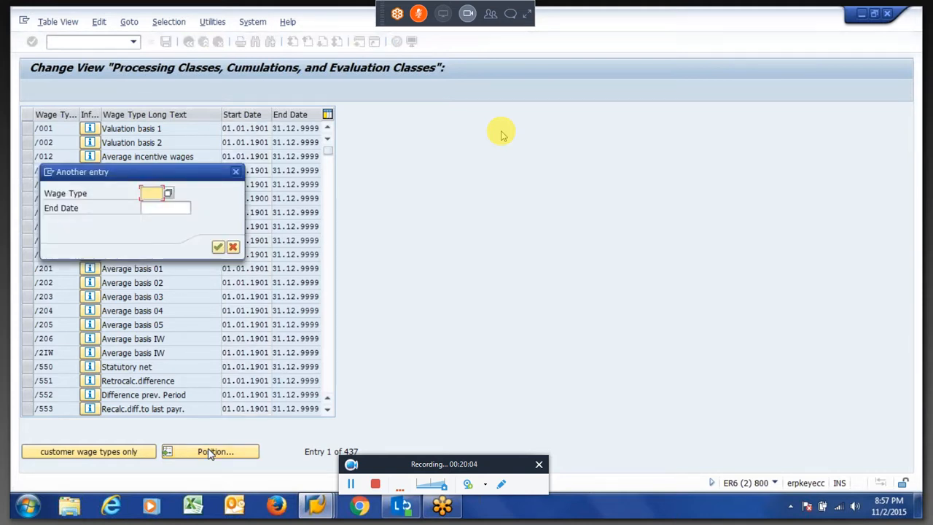
type("0100")
key("Return")
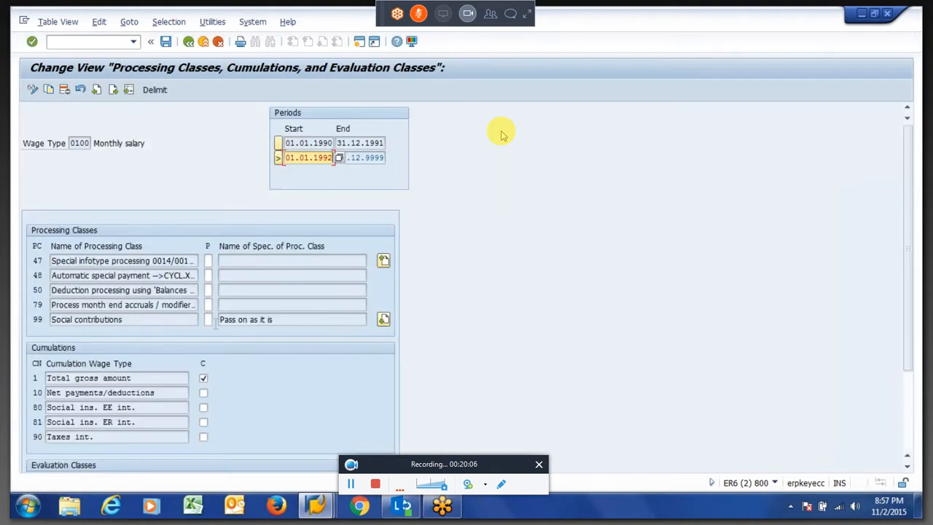
Step: Examine the specifications available for processing class 99 on wage type 0100, then return to the wage type list
left_click(208, 319)
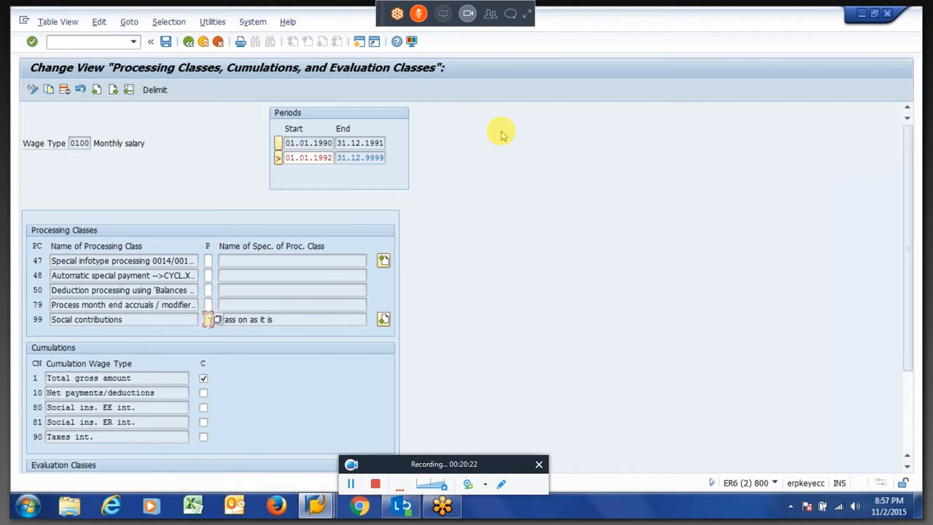
left_click_drag(283, 323, 221, 326)
left_click(221, 325)
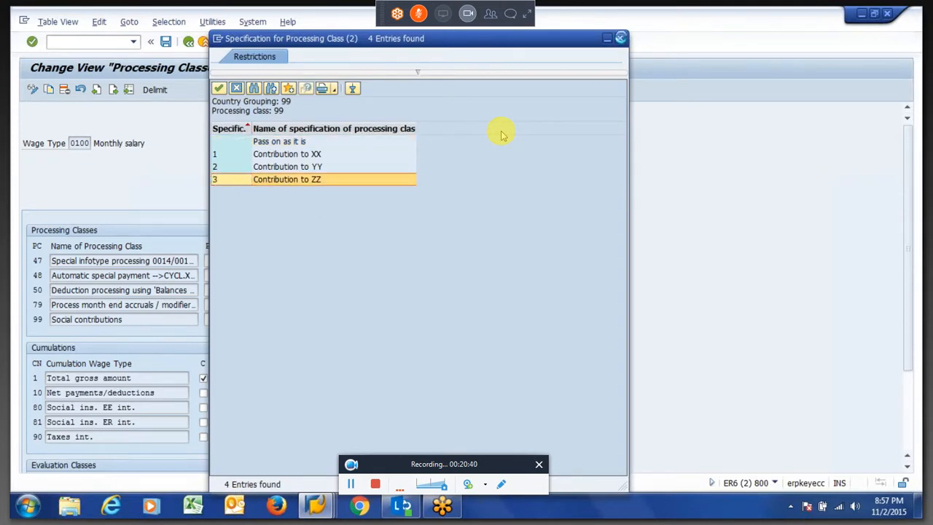
left_click(621, 38)
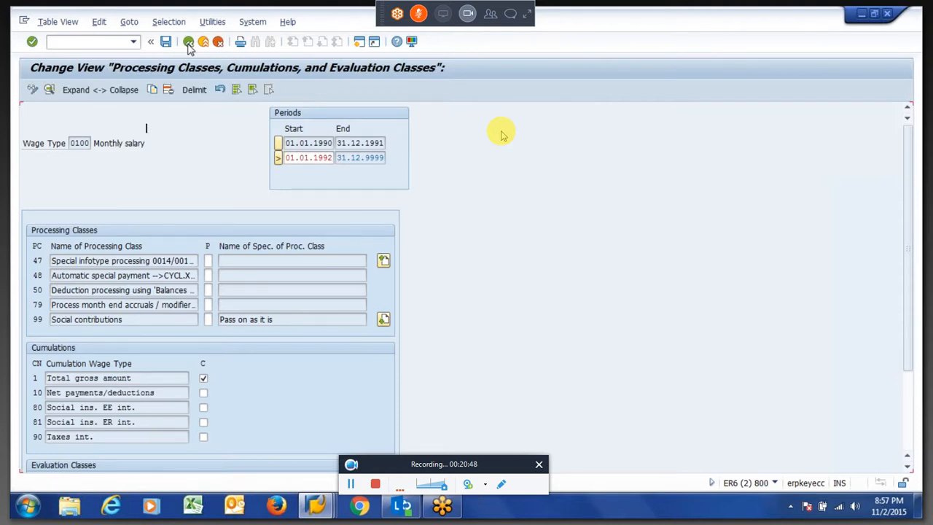
left_click(188, 42)
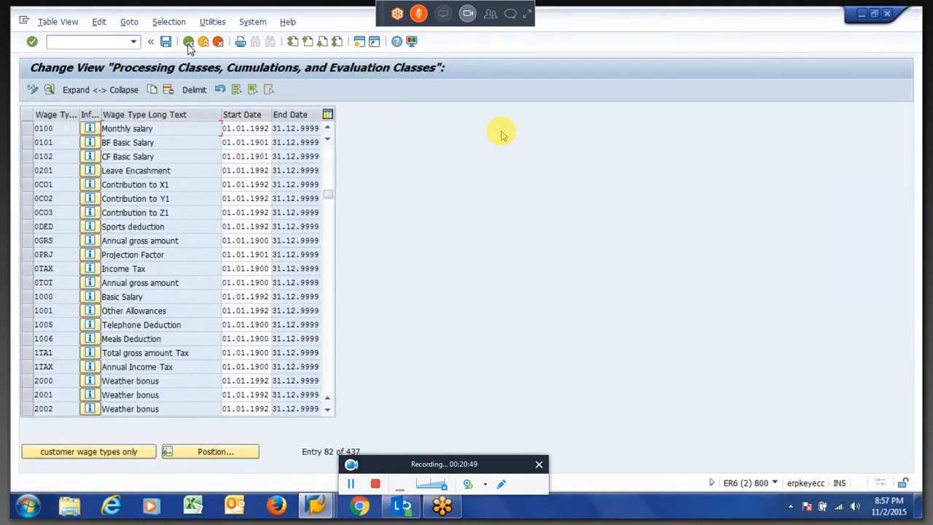
Step: Find wage type 0CO1, select the contribution wage types 0CO1 to 0CO3 and open their details
left_click(215, 453)
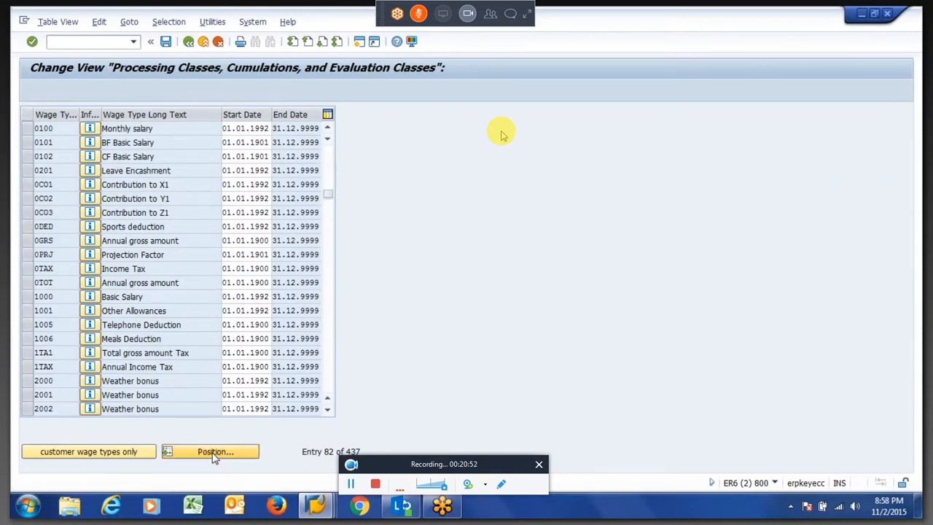
type("0co")
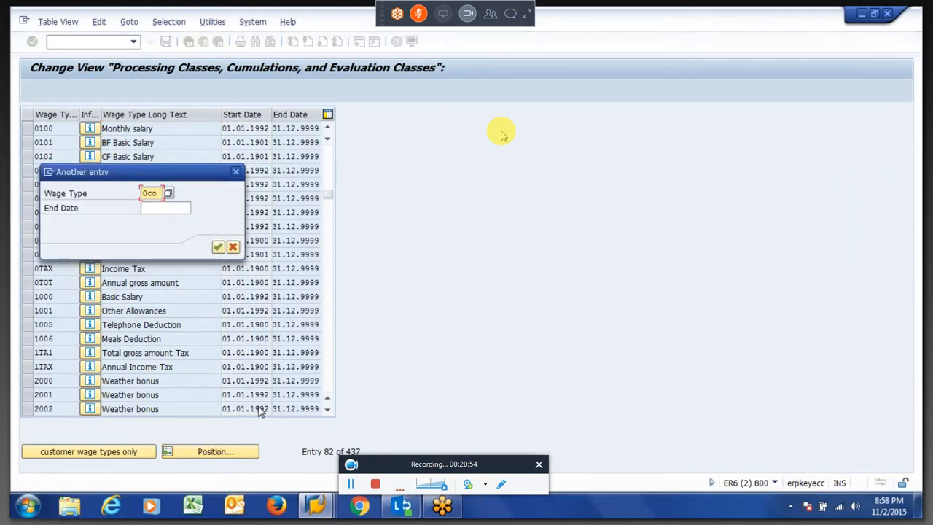
type("1")
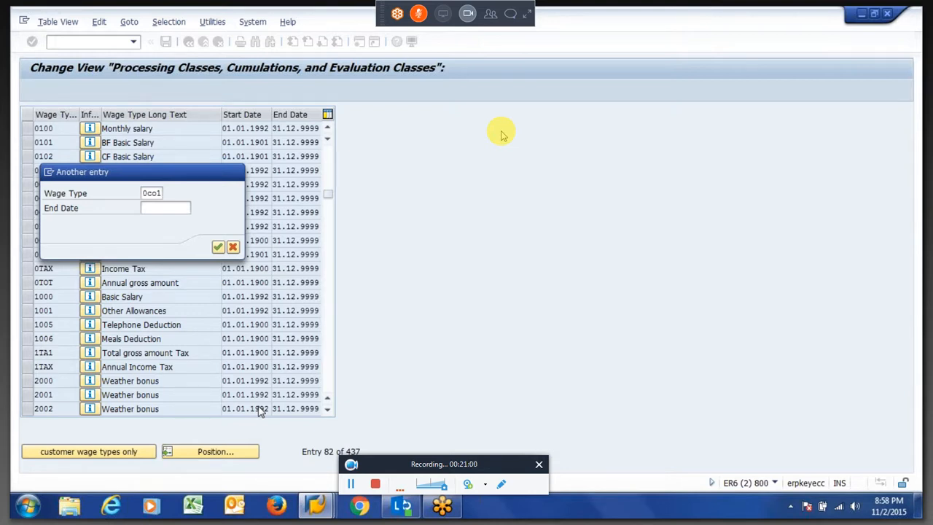
key("Return")
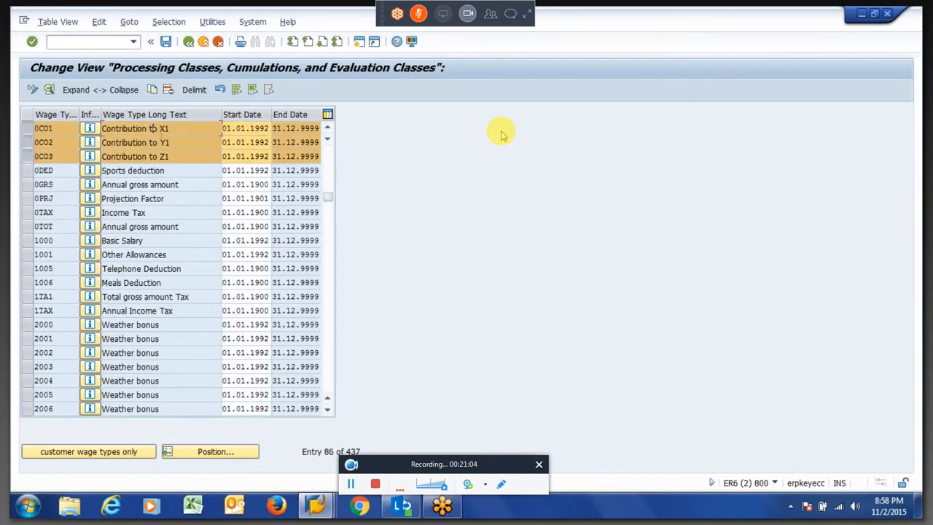
left_click(51, 91)
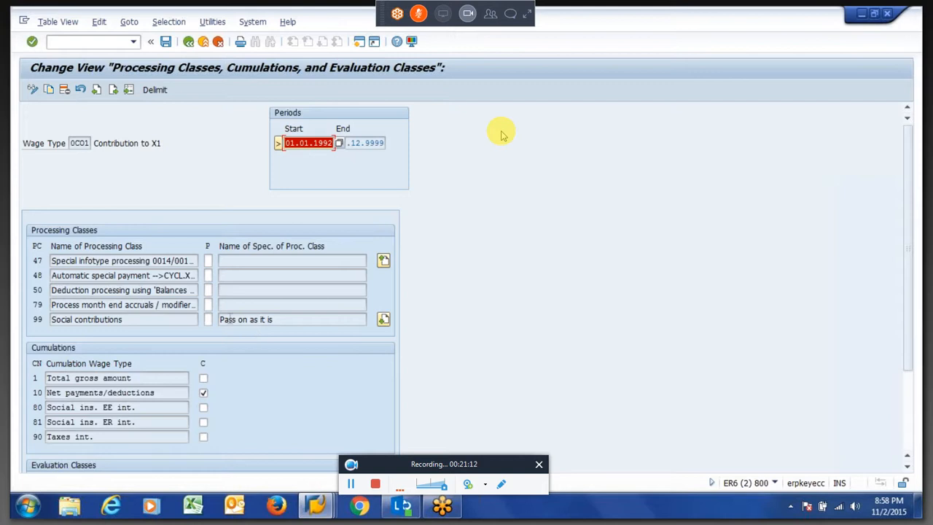
Step: Set processing class 99 (Social contributions) of wage type 0CO1 to specification 1
left_click(207, 319)
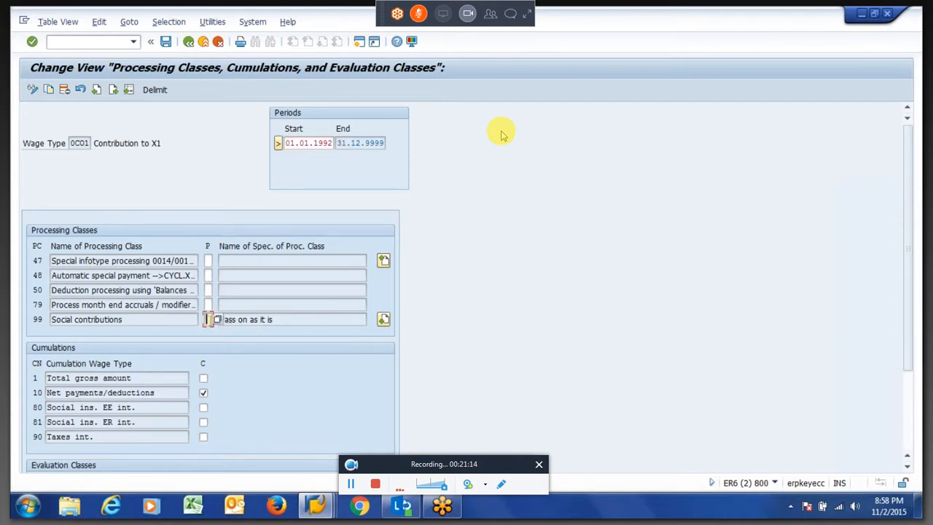
type("1")
key("Return")
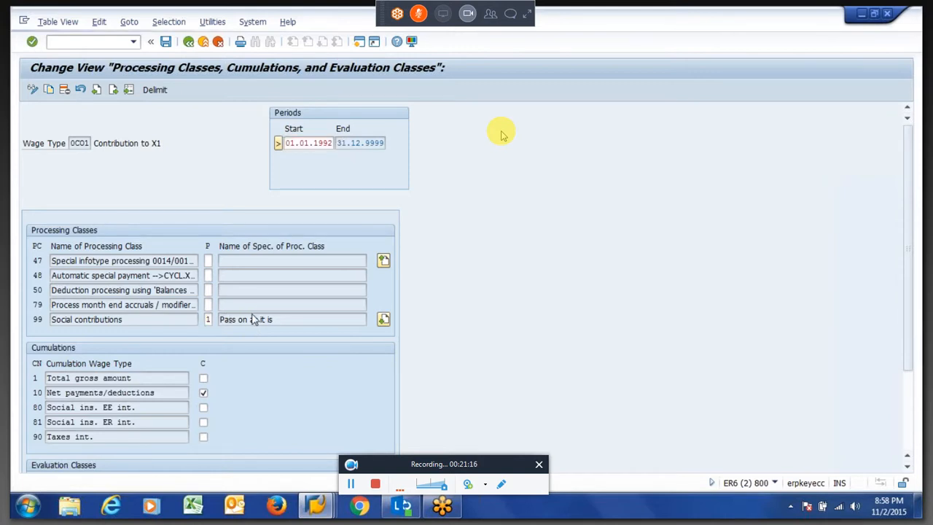
Step: Go to wage type 0CO2 and set its processing class 99 to specification 1
key("Return")
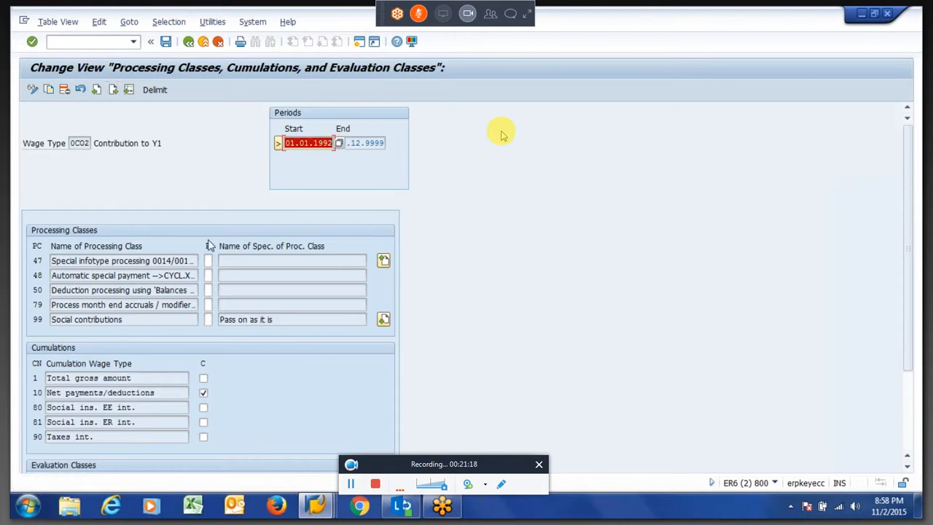
type("1")
key("Return")
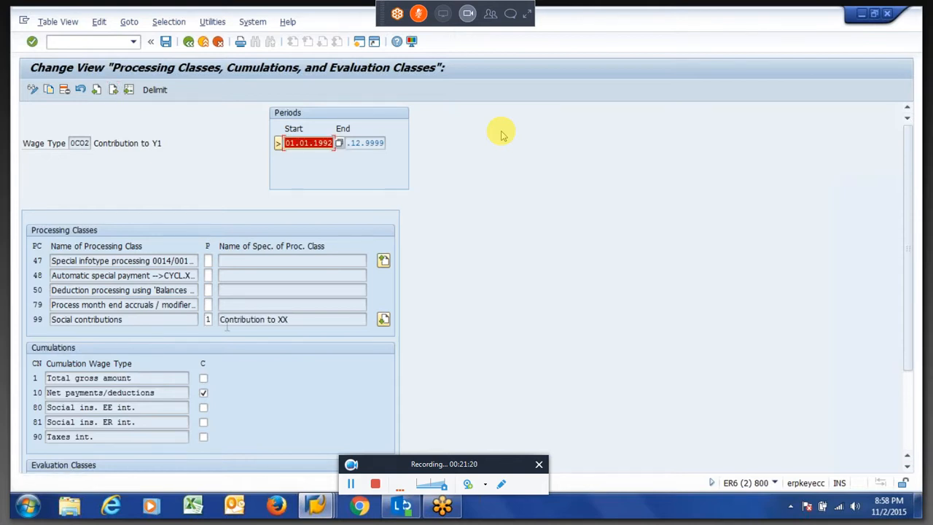
Step: Go to wage type 0CO3 and set its processing class 99 to specification 1
left_click(114, 89)
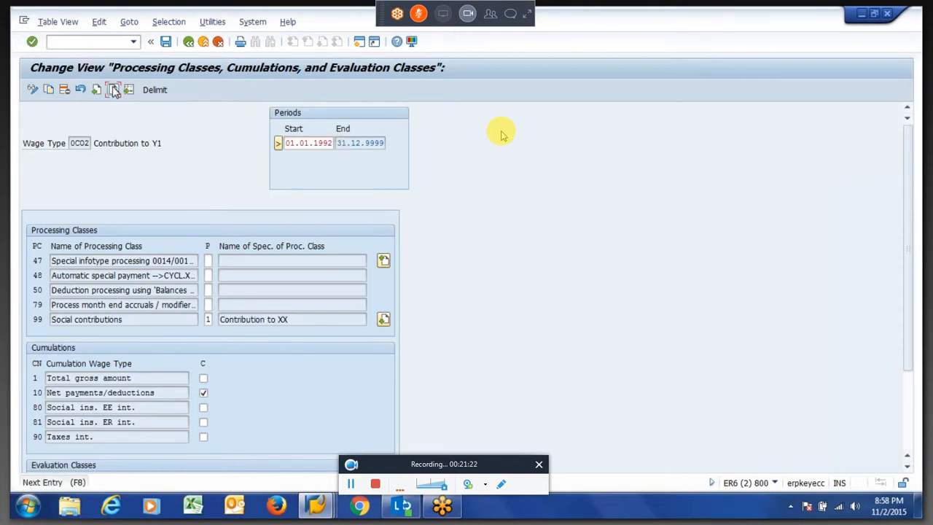
left_click(207, 321)
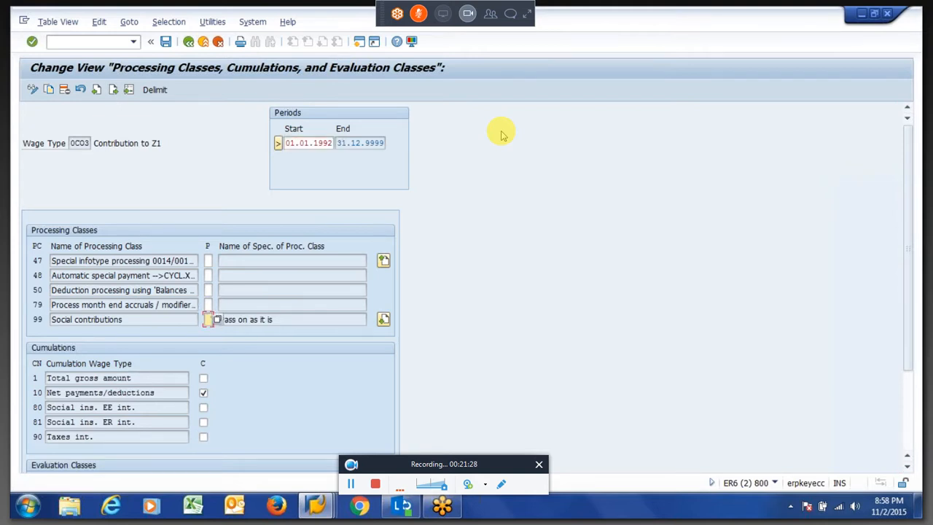
type("1")
key("Return")
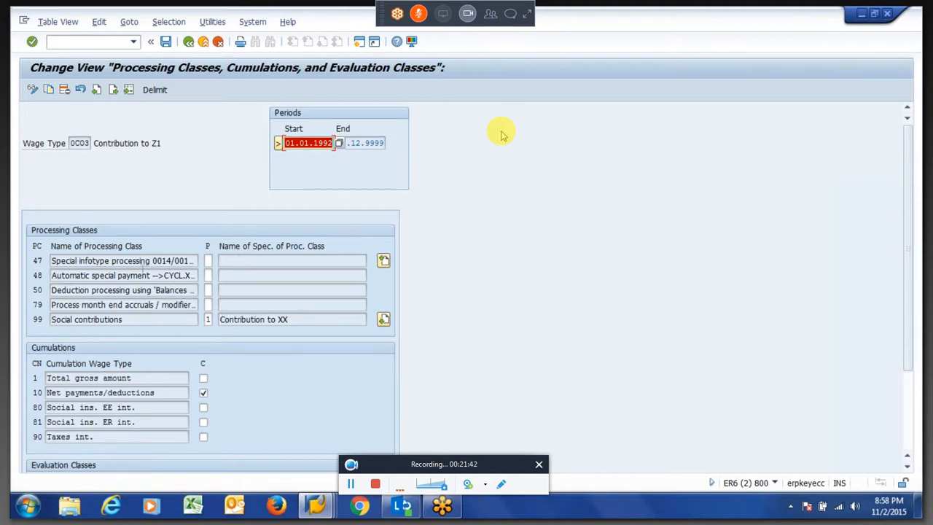
Step: Check the cumulation and storage specification of processing class 41 for wage type 0CO3 and save the wage type settings
left_click(132, 261)
left_click(119, 305)
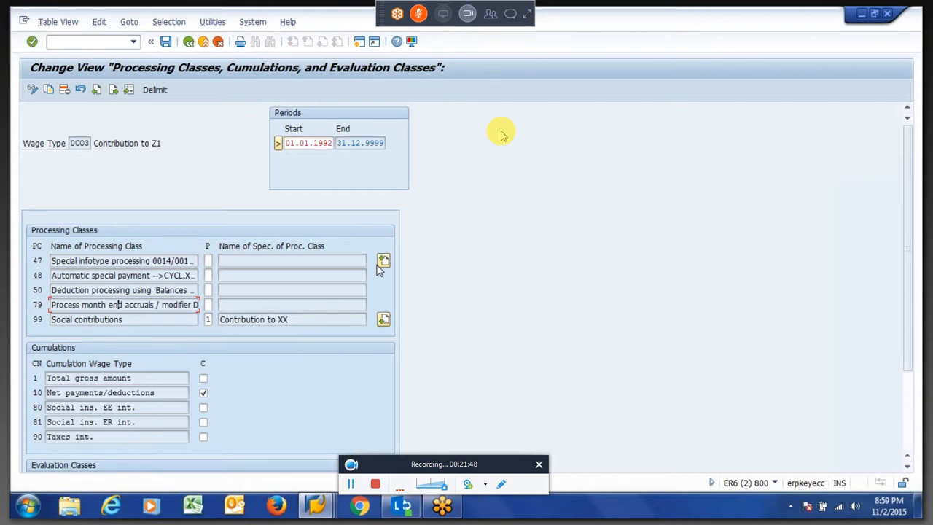
left_click(383, 262)
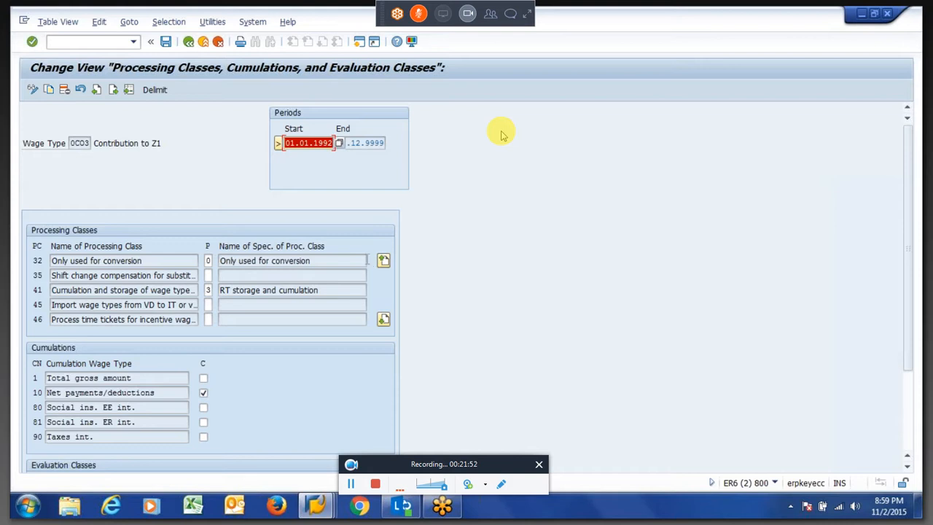
left_click(208, 291)
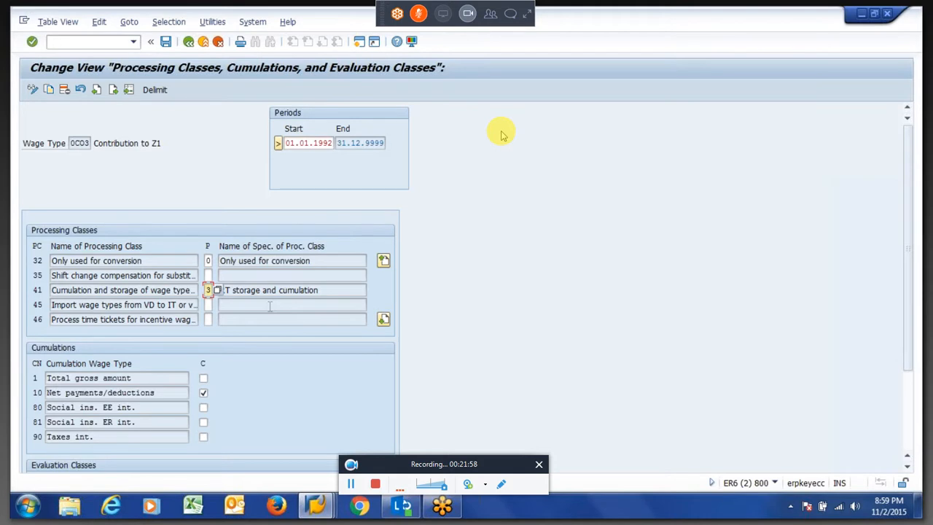
key("Return")
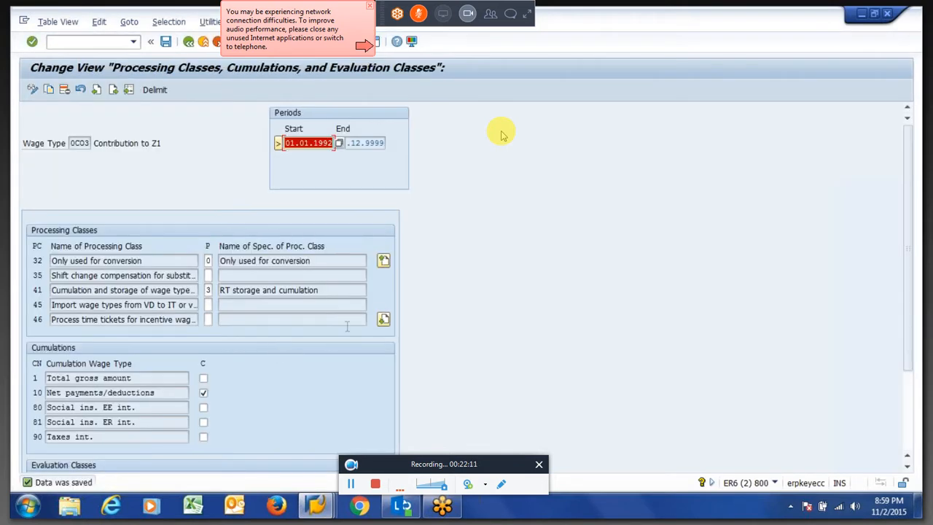
Step: Check the specification of processing class 99 for wage type 0CO3 and switch to the payroll log's detail view
left_click(384, 320)
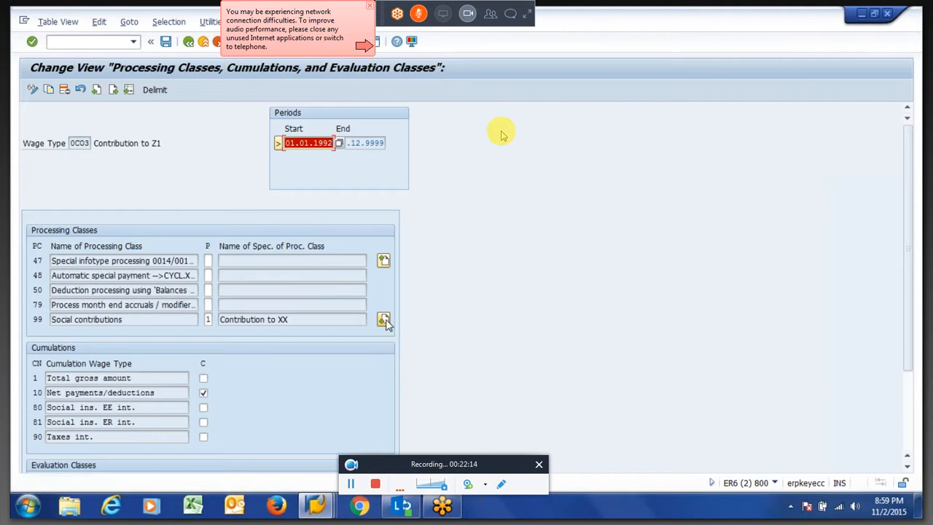
left_click(326, 513)
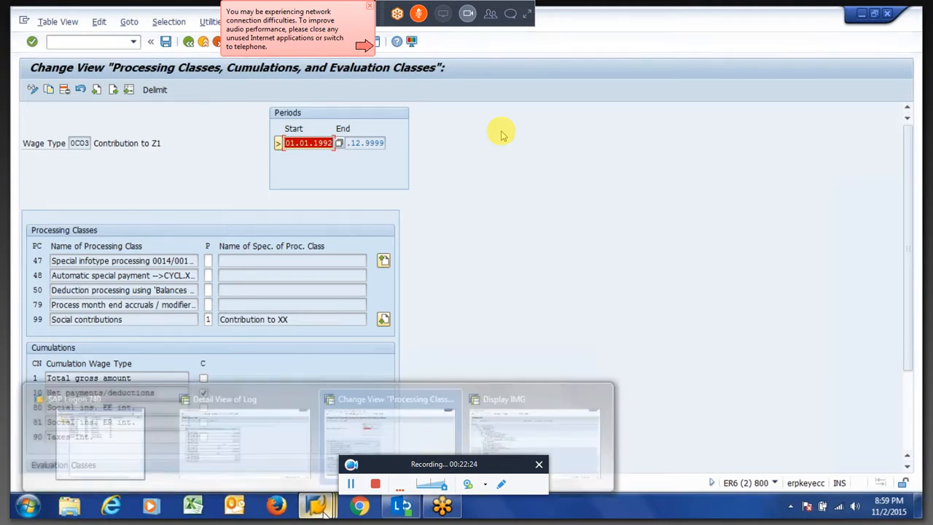
left_click(287, 394)
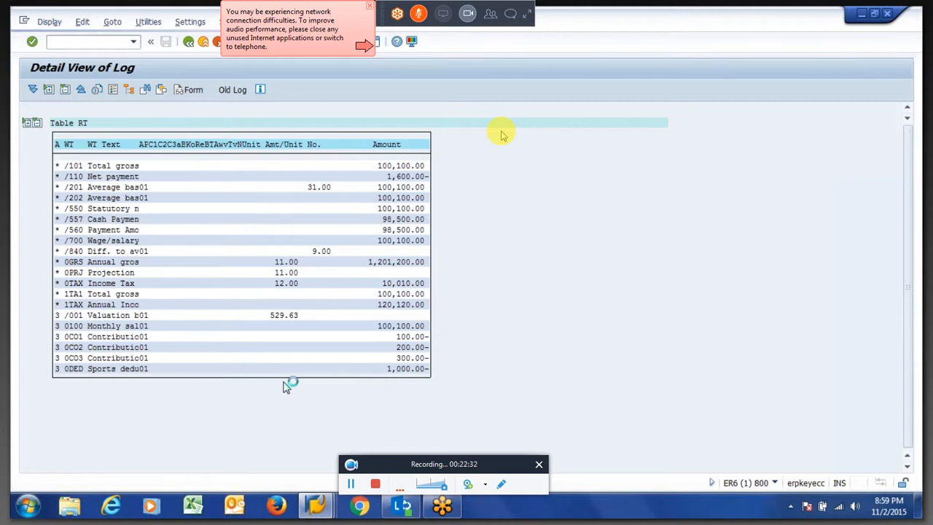
Step: Expand payroll period 01/2015 in the log tree, display its pay form and examine the Income Tax deduction
key("F3")
key("F3")
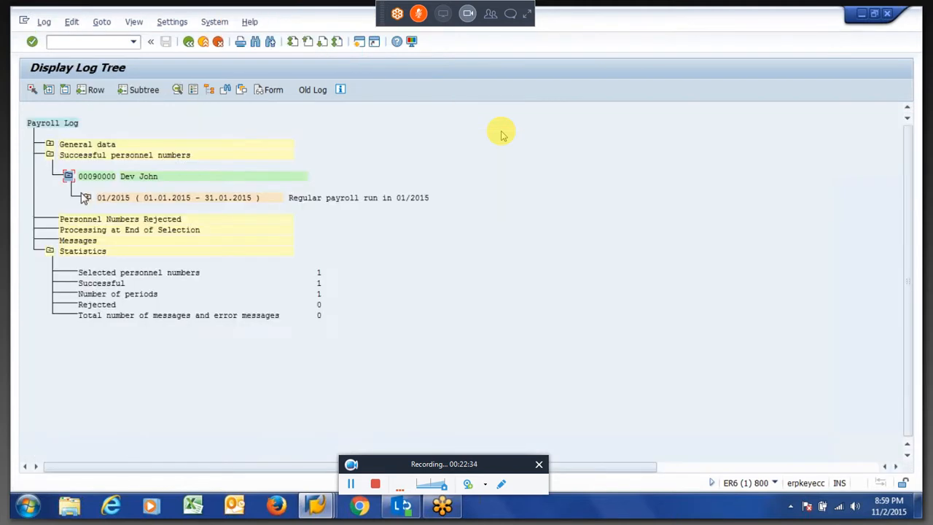
left_click(86, 198)
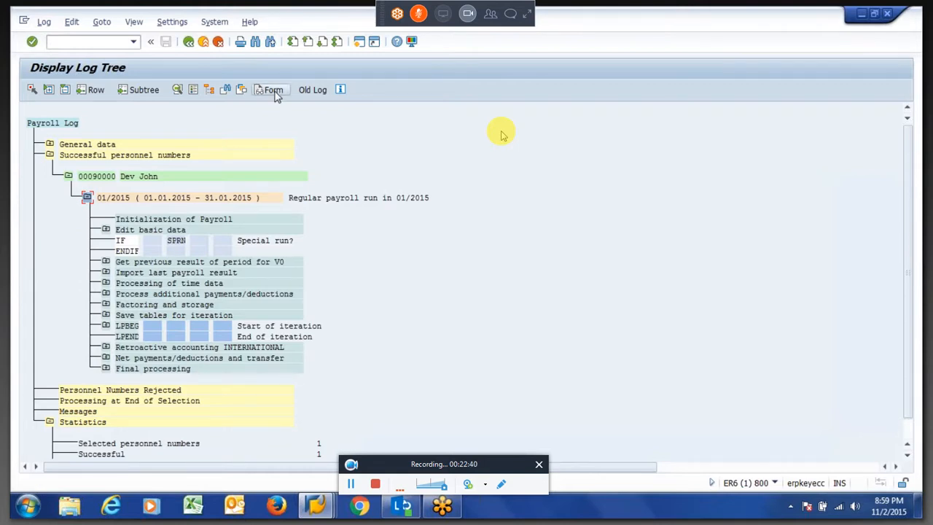
left_click(274, 91)
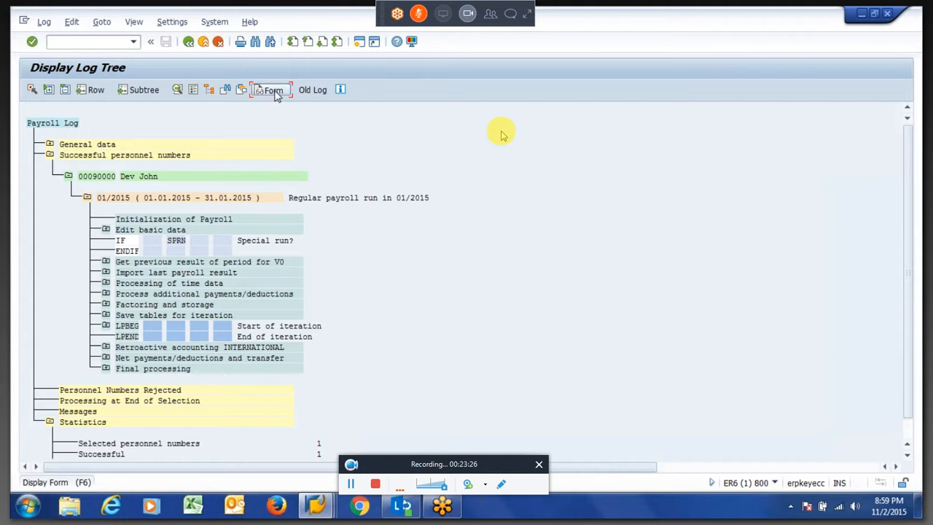
left_click_drag(366, 294, 407, 297)
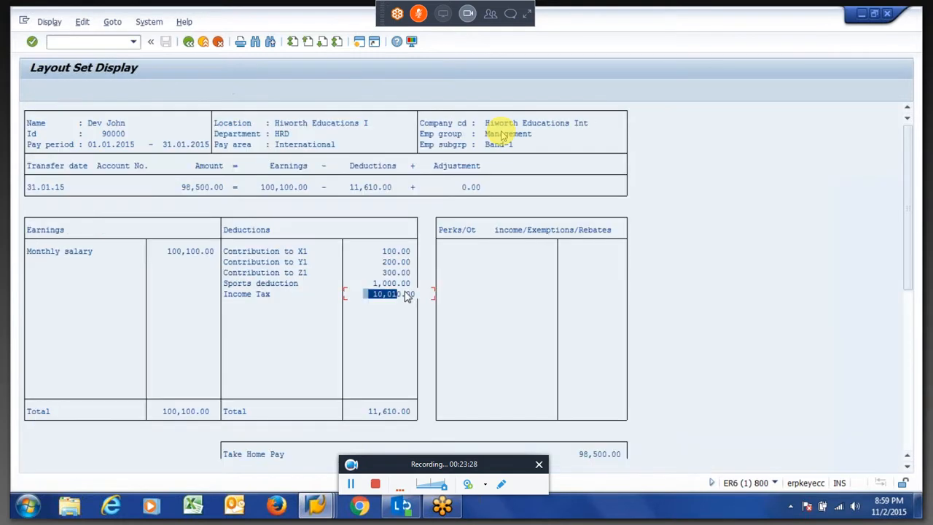
Step: Compare the tax calculation in the Excel sheet with the 0TAX entry in the log's table RT
key("alt+Tab")
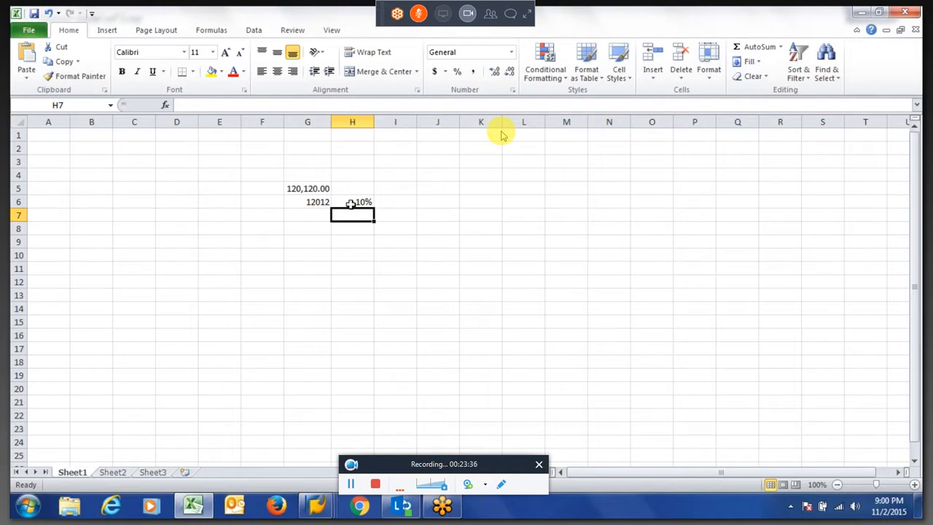
key("alt+Tab")
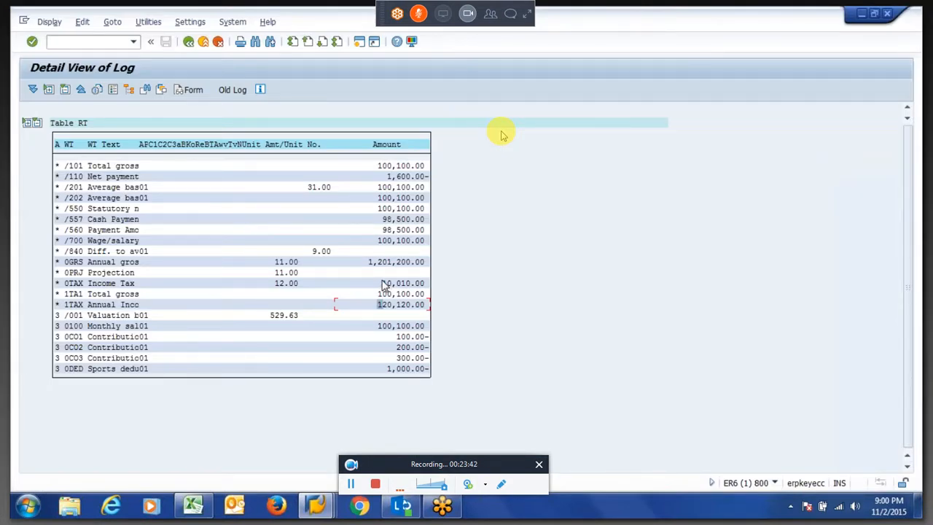
left_click(285, 283)
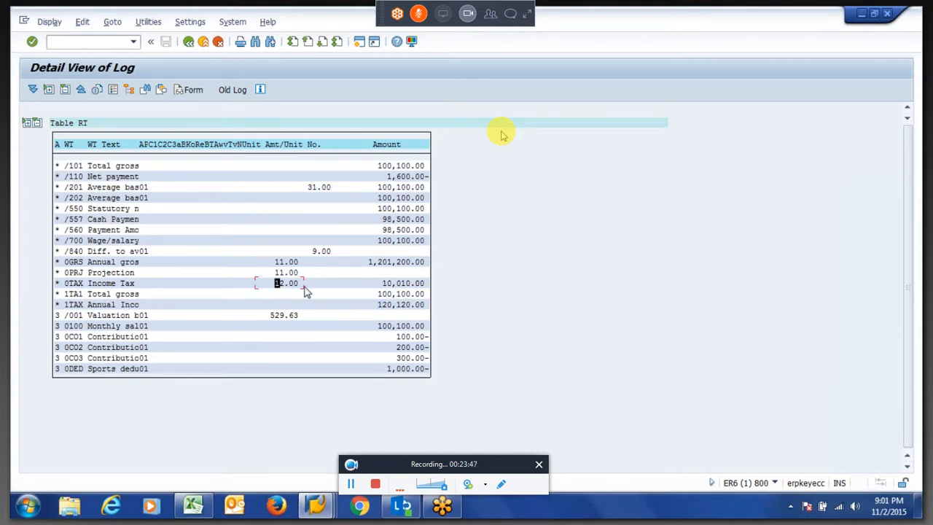
Step: Open output table IT of Monthly Gross salary for Tax (ZGRS) within the first run's INT Tax Calculations Gross to net
left_click(188, 42)
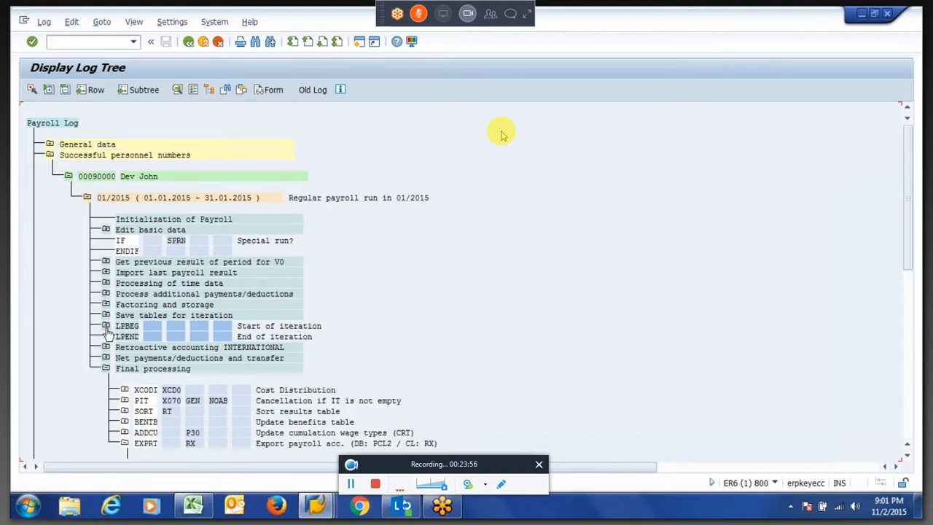
left_click(106, 326)
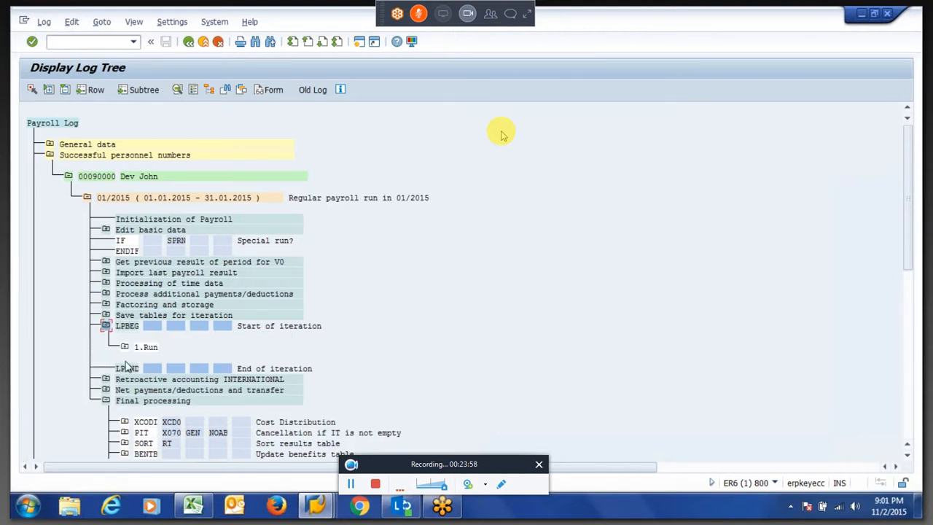
left_click(125, 348)
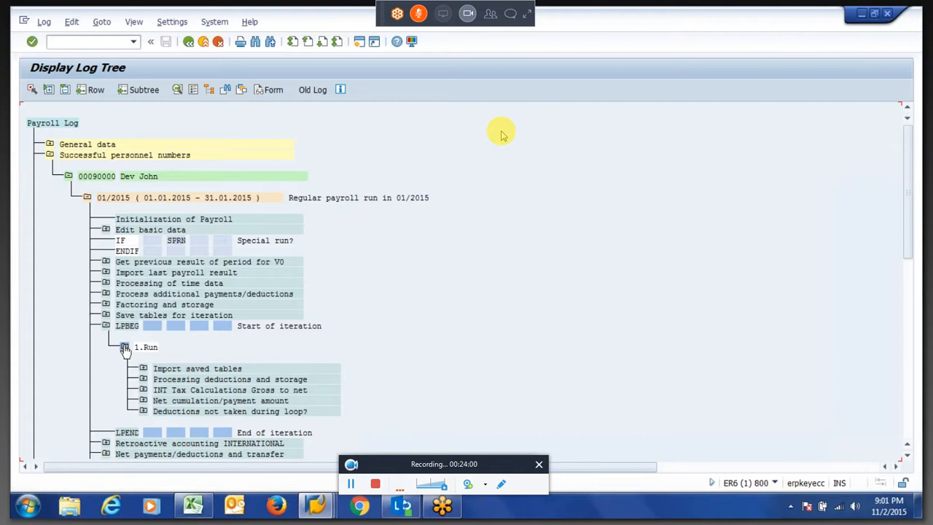
left_click(143, 390)
left_click(162, 390)
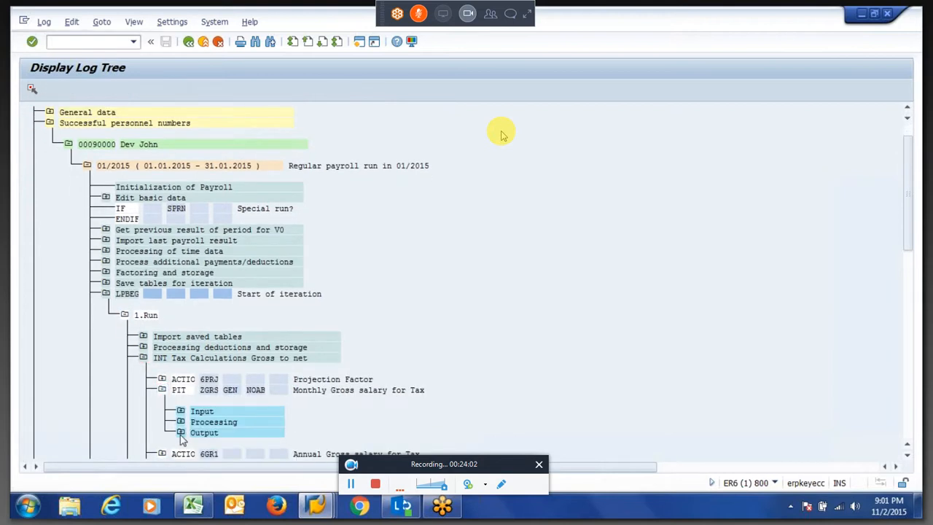
left_click(180, 433)
left_click(213, 434)
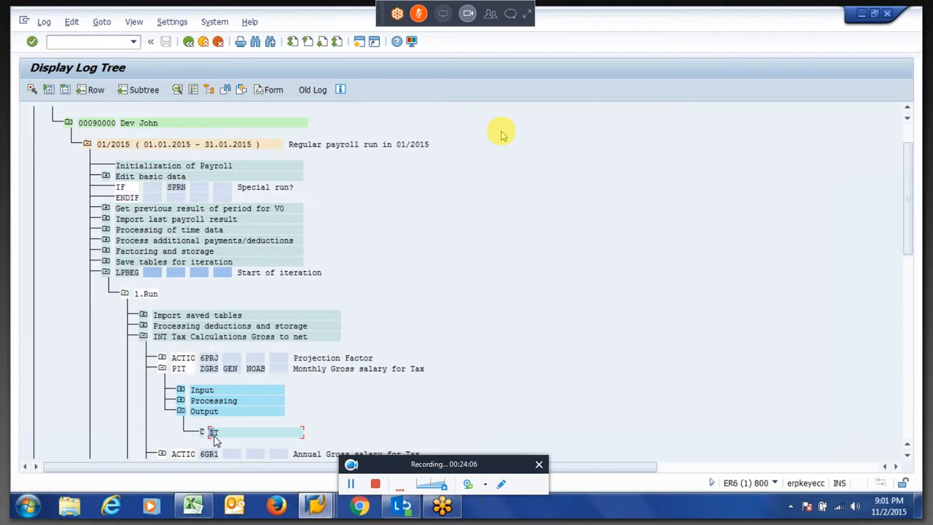
double_click(213, 436)
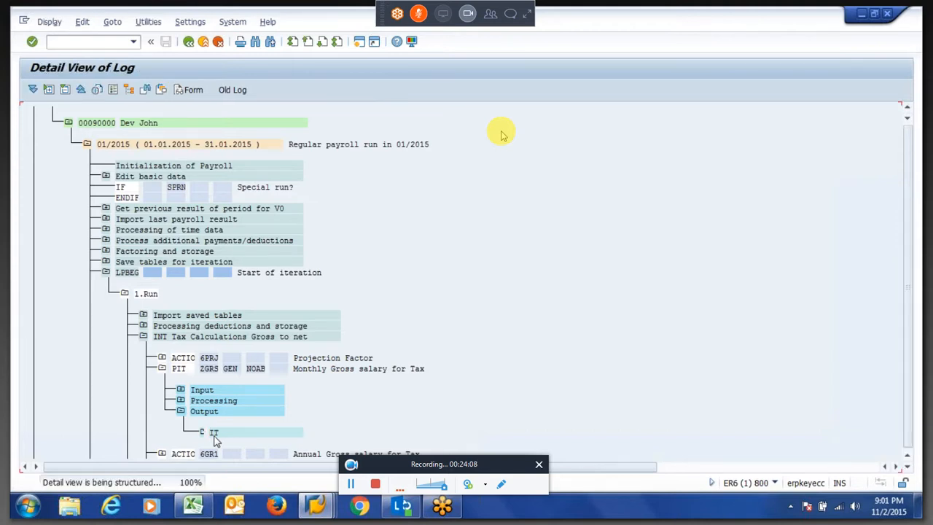
Step: Copy the 1TA1 total gross amount of 100,100.00 into cell J4 of the Excel sheet and fit column J's width
double_click(395, 200)
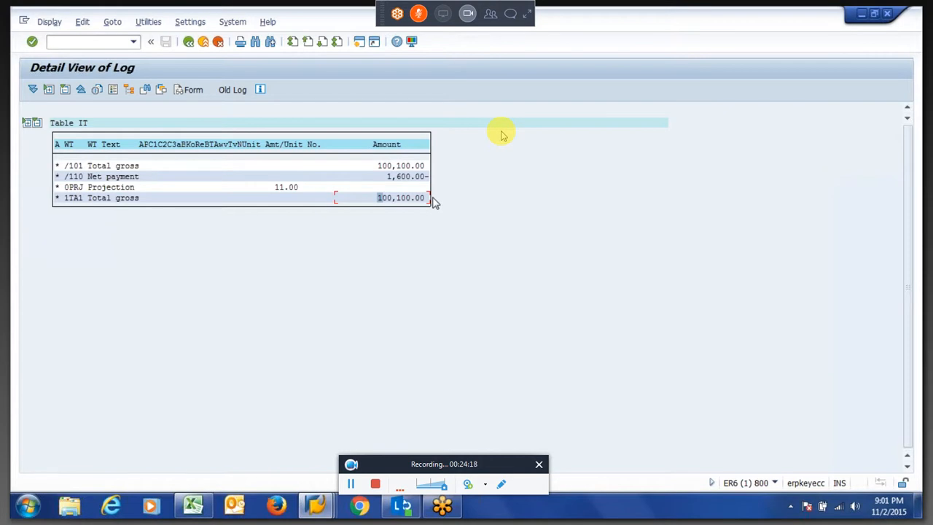
key("alt+Tab")
type("100,100.00")
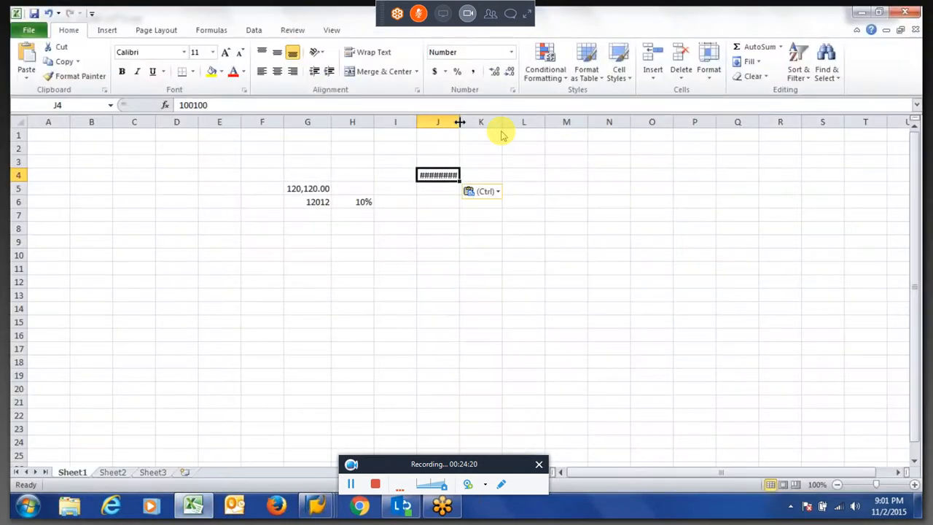
double_click(460, 122)
key("Return")
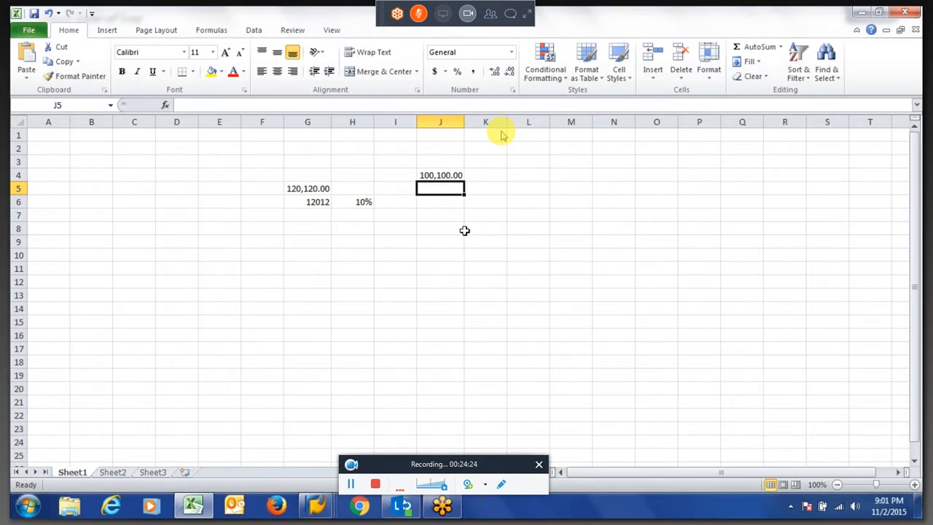
Step: Calculate the annual gross in cell J5 by multiplying J4 by 12
type("=")
key("Up")
type("*12")
key("Return")
Step: Apply the number format of cell G5 to range E1:M17 and fit column J's width
left_click(308, 190)
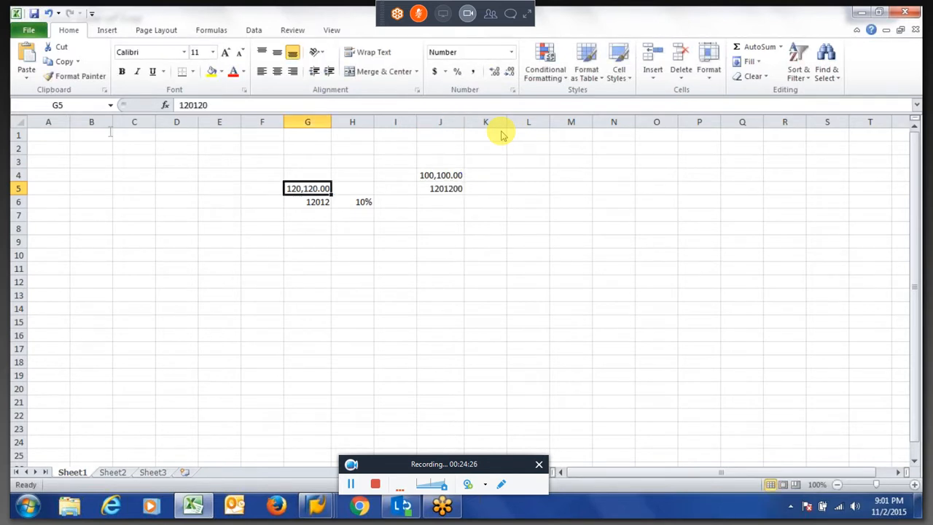
left_click(78, 79)
left_click_drag(219, 136, 562, 348)
double_click(463, 122)
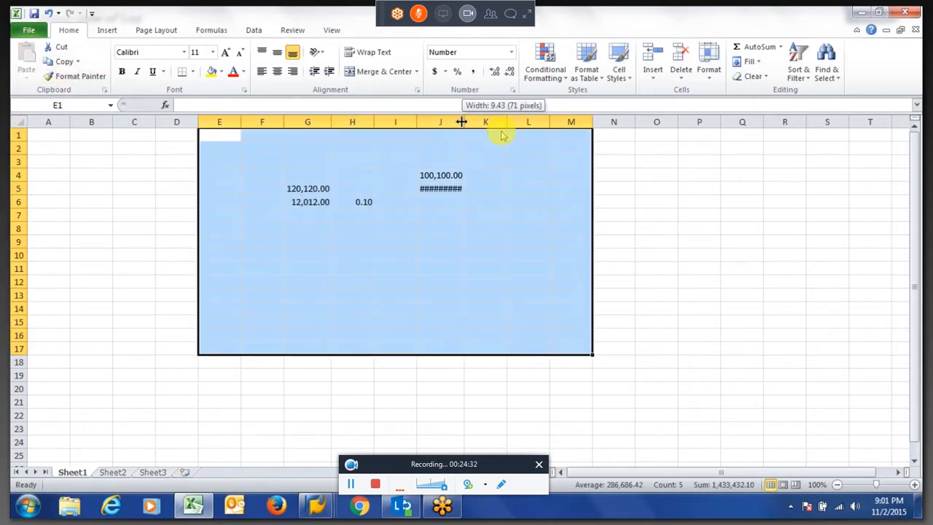
left_click(440, 202)
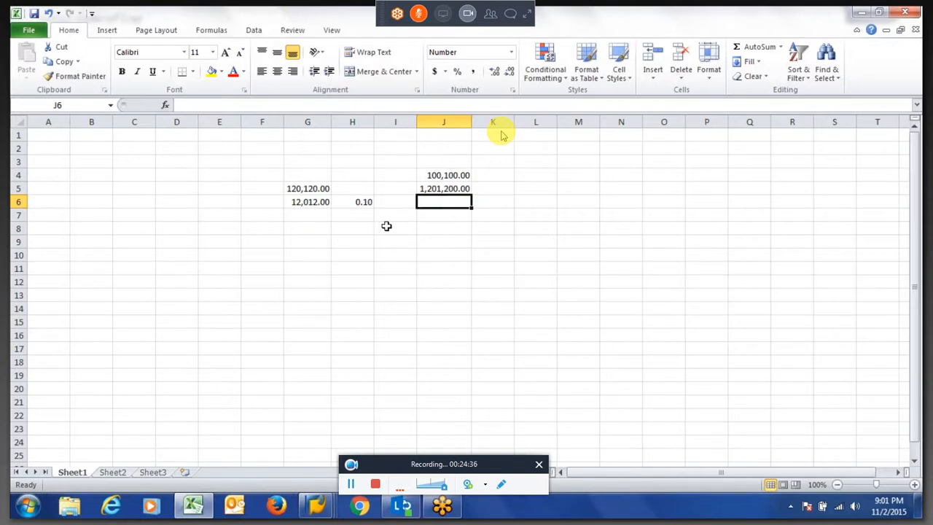
Step: Switch back to the payroll log and examine the 6GR1 Annual Gross for Tax rule, including its 0PRJ and 1TA1 operations
key("alt+Tab")
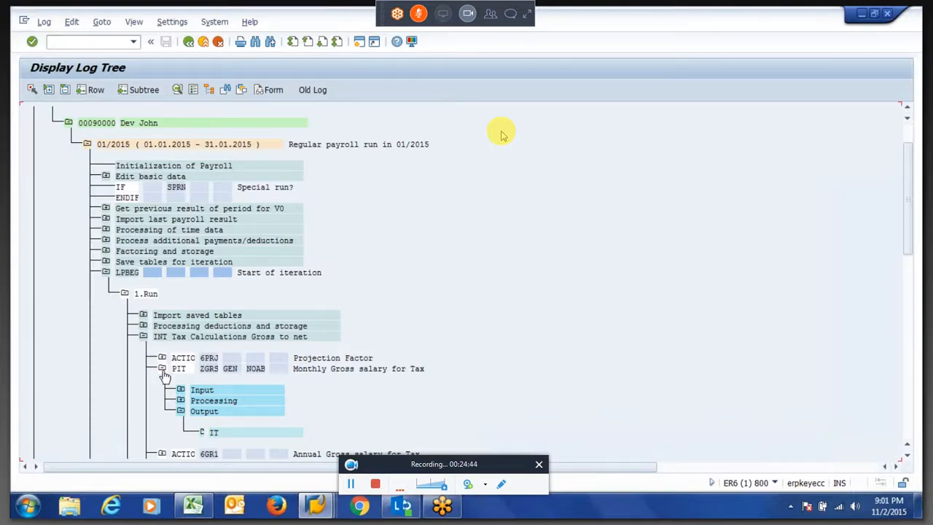
left_click(162, 369)
left_click(162, 379)
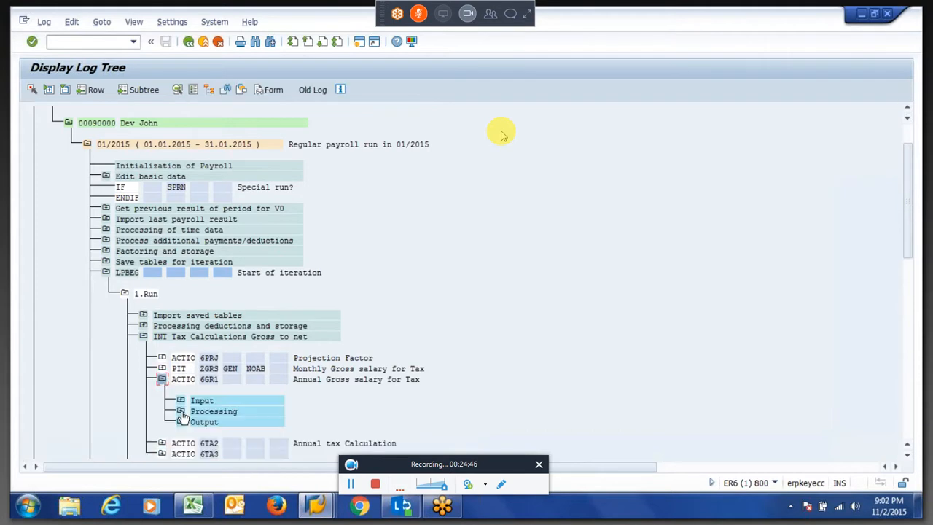
left_click(180, 411)
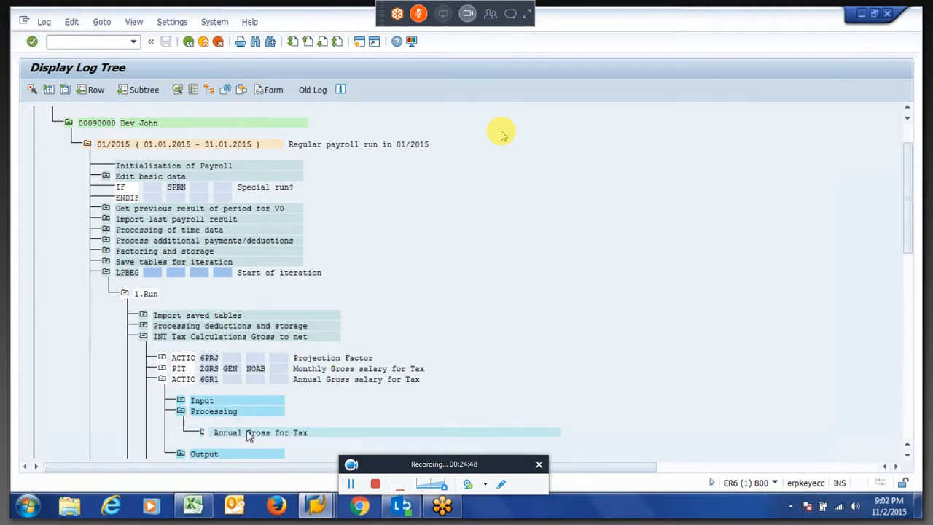
double_click(248, 432)
left_click_drag(186, 152, 215, 172)
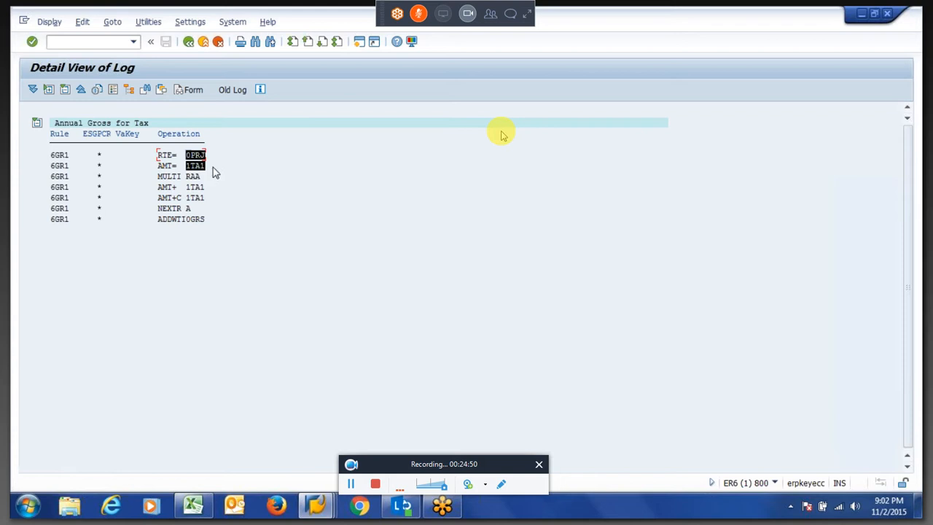
left_click(213, 172)
left_click_drag(188, 189, 203, 187)
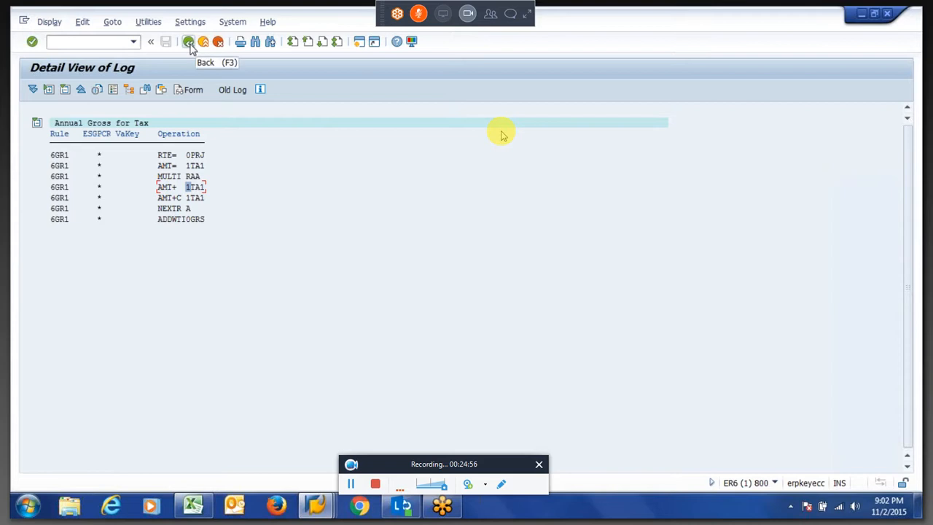
left_click(189, 43)
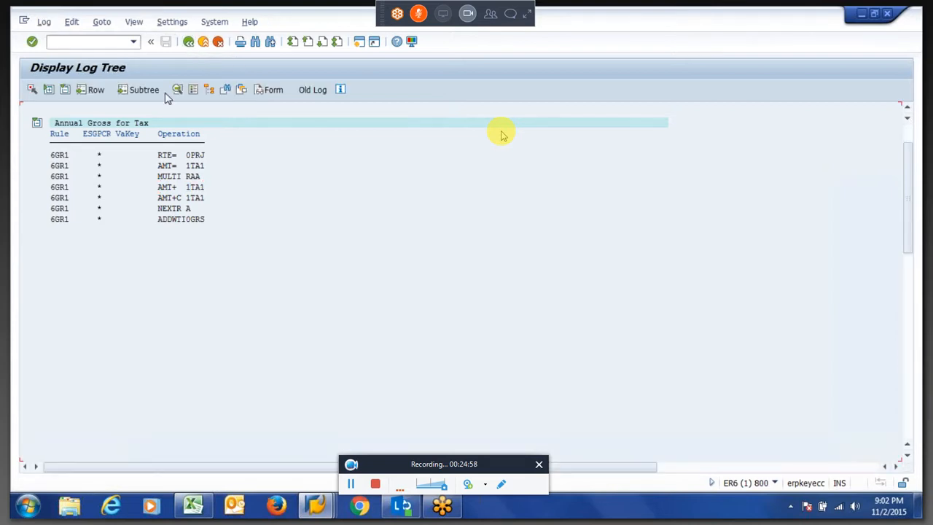
Step: Copy the 0GRS annual gross amount of 1,201,200.00 from 6GR1's output table IT into cell J6 of the Excel sheet
left_click(180, 453)
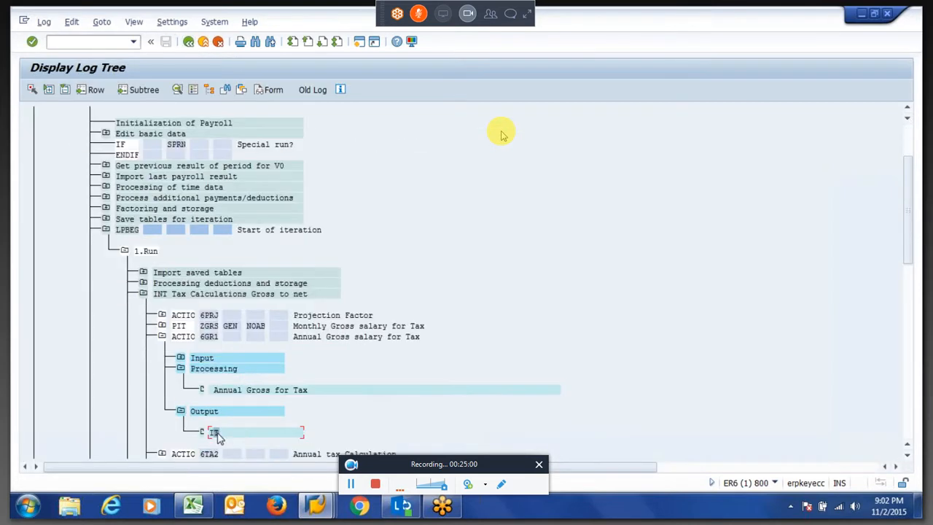
double_click(207, 431)
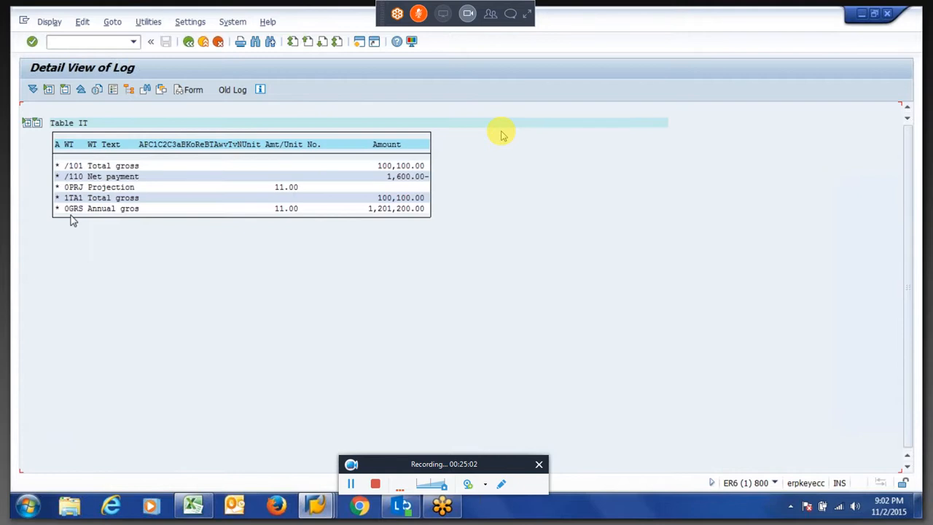
left_click(373, 209)
left_click_drag(366, 210, 442, 213)
key("ctrl+c")
key("alt+Tab")
key("ctrl+v")
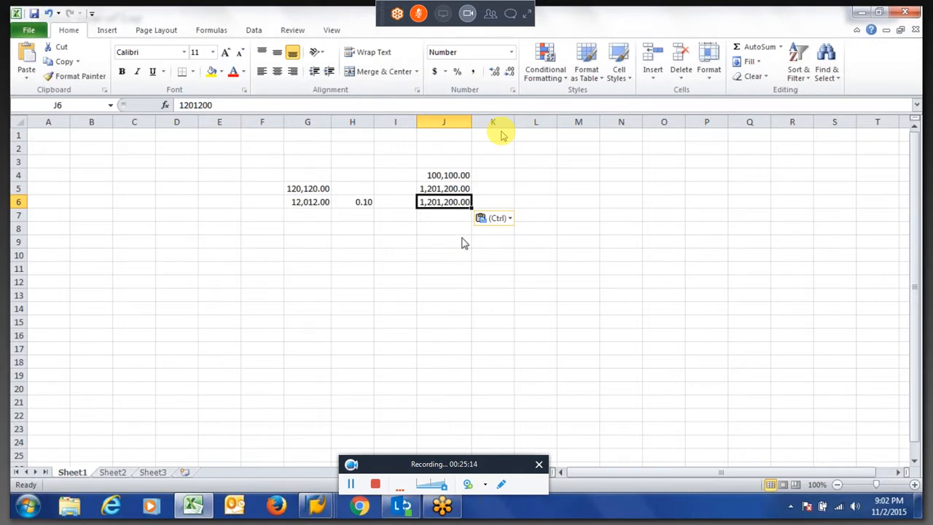
Step: Return to the payroll log tree and open the Annual TAX 1 processing details of rule 6TA2
key("alt+Tab")
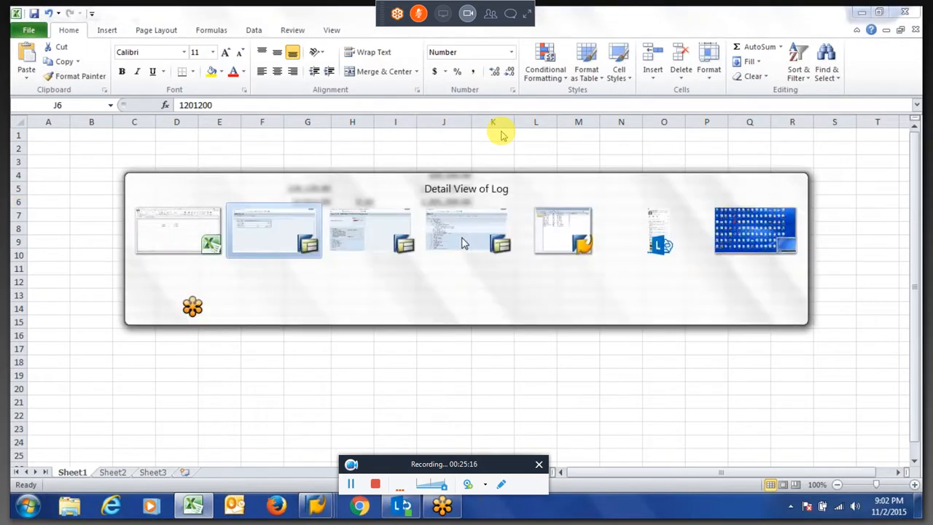
key("F3")
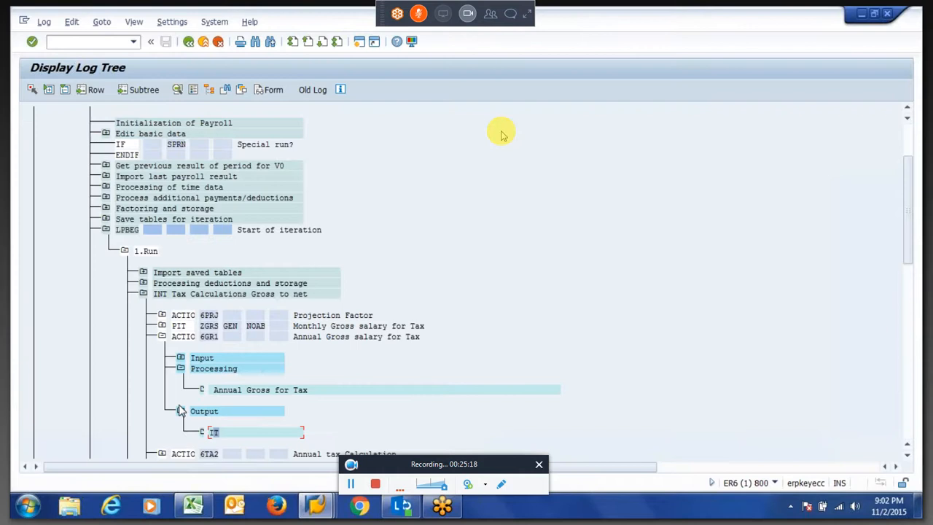
scroll(181, 430, "down", 2)
left_click(180, 421)
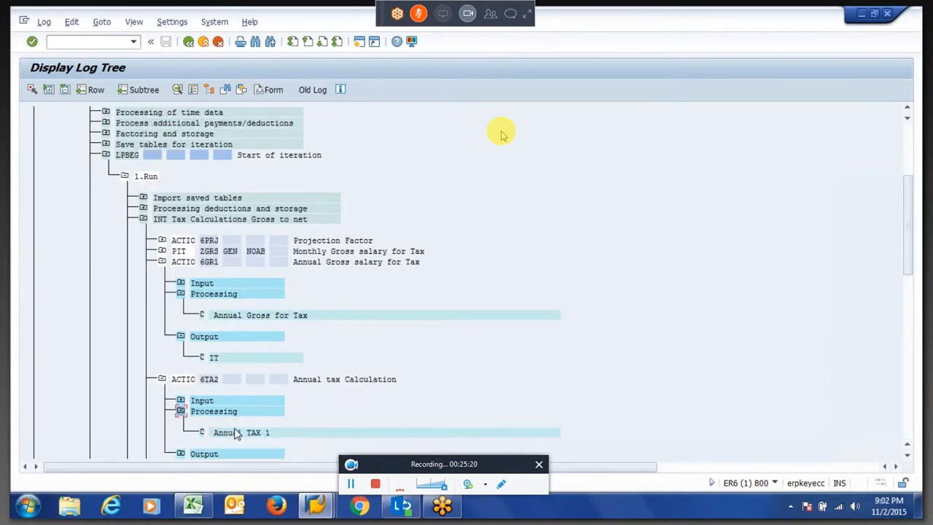
double_click(236, 433)
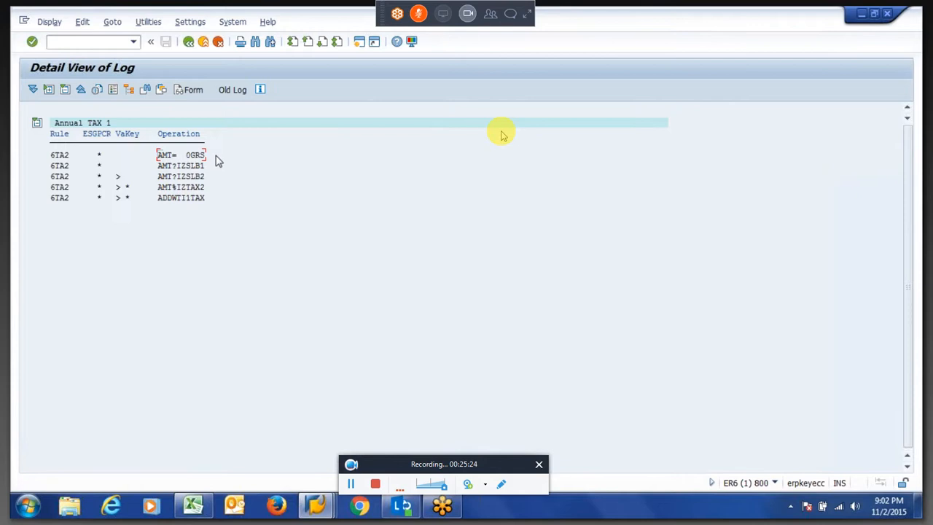
Step: Examine the 6TA2 operations in the Annual TAX 1 log, from the ZSLB1 and ZSLB2 comparisons to the ZTAX2 percentage operation
left_click(179, 167)
left_click_drag(179, 168, 214, 178)
left_click(119, 178)
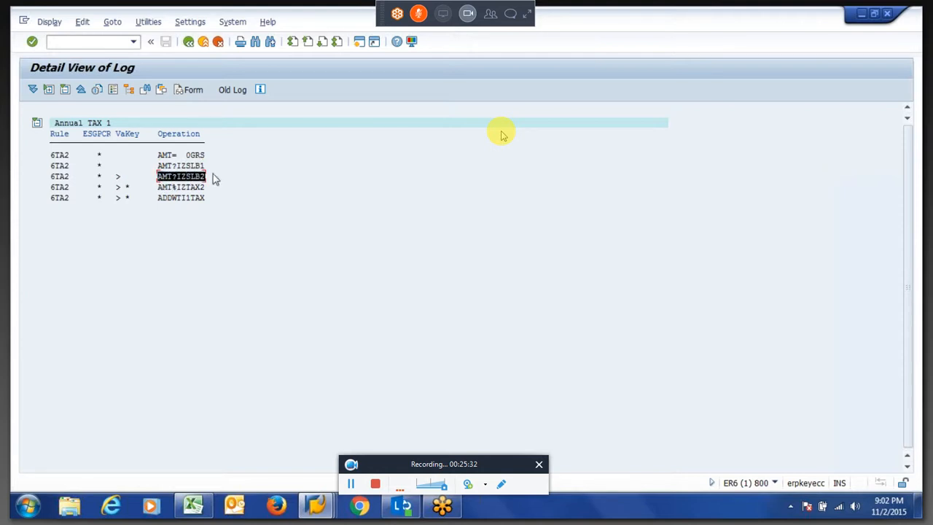
left_click(189, 183)
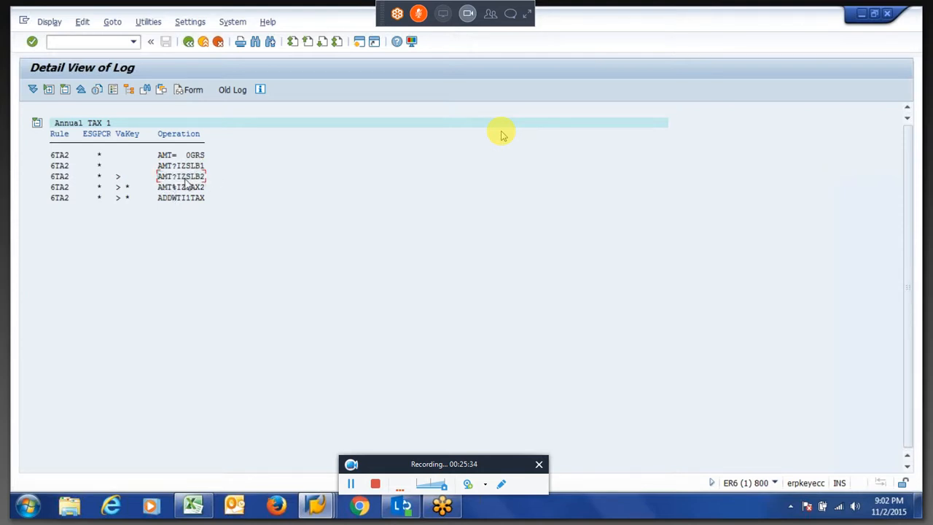
left_click_drag(190, 178, 208, 182)
left_click(174, 187)
Step: Open table view V_T511P for maintenance through SM30 in a new session, using country grouping 99
left_click(361, 45)
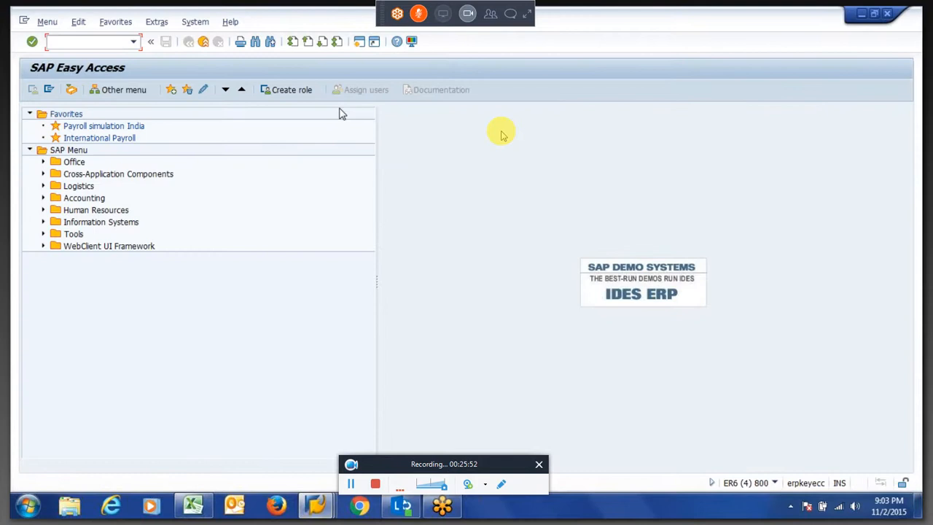
type("sm30")
key("Return")
type("V_t511")
key("Down")
key("Down")
key("Return")
key("Return")
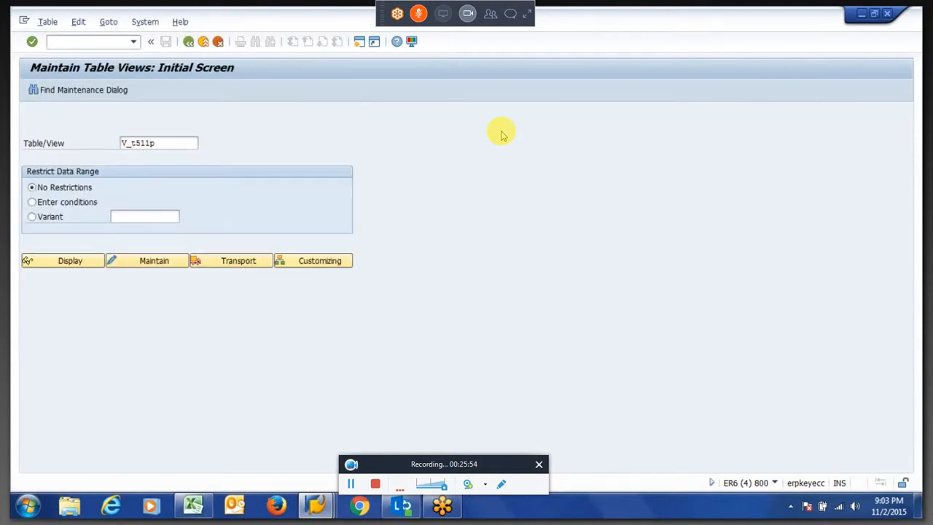
left_click(157, 265)
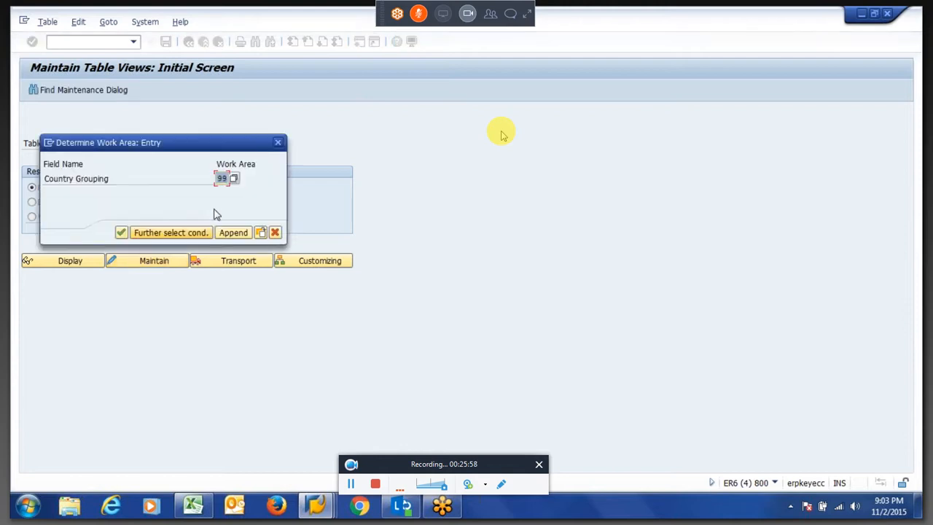
key("Return")
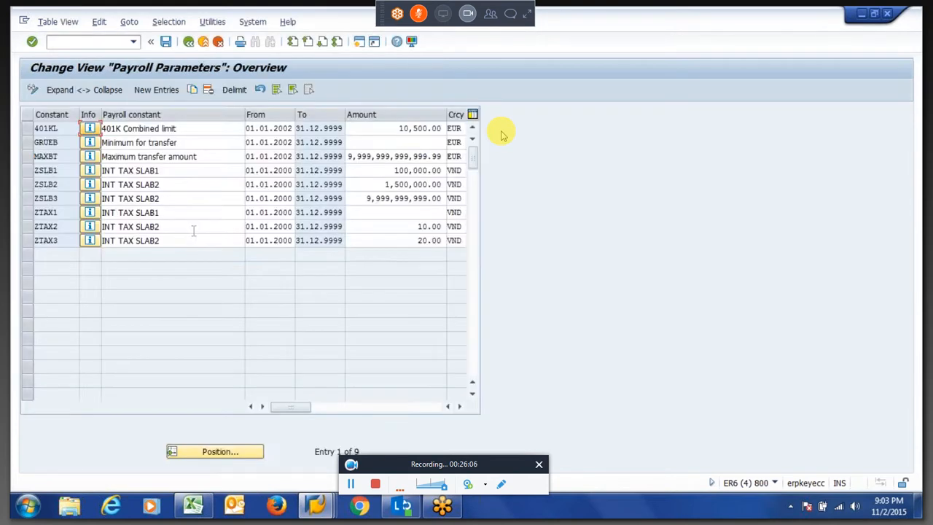
Step: Check the ZTAX2 constant's amount in the payroll parameters against the AMT%IZTAX2 operation in the payroll log
left_click(390, 224)
key("Tab")
key("shift+Tab")
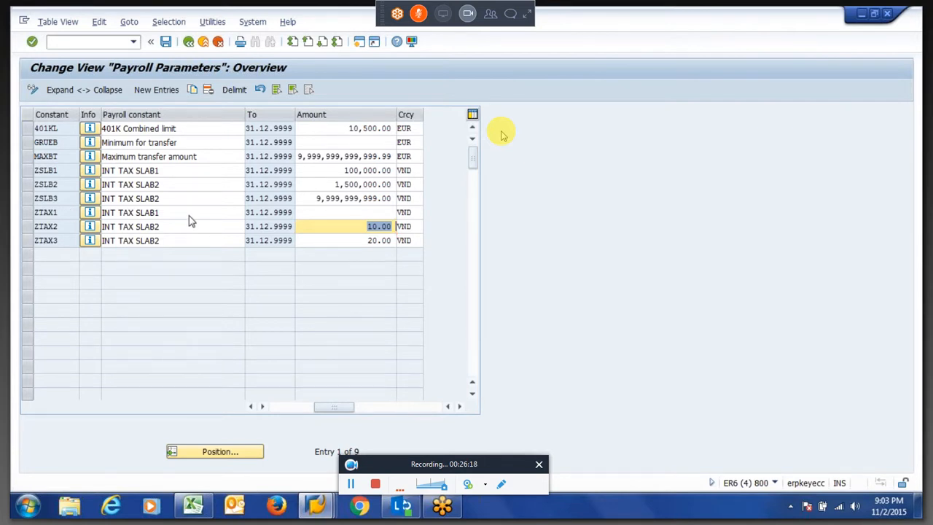
key("alt+Tab")
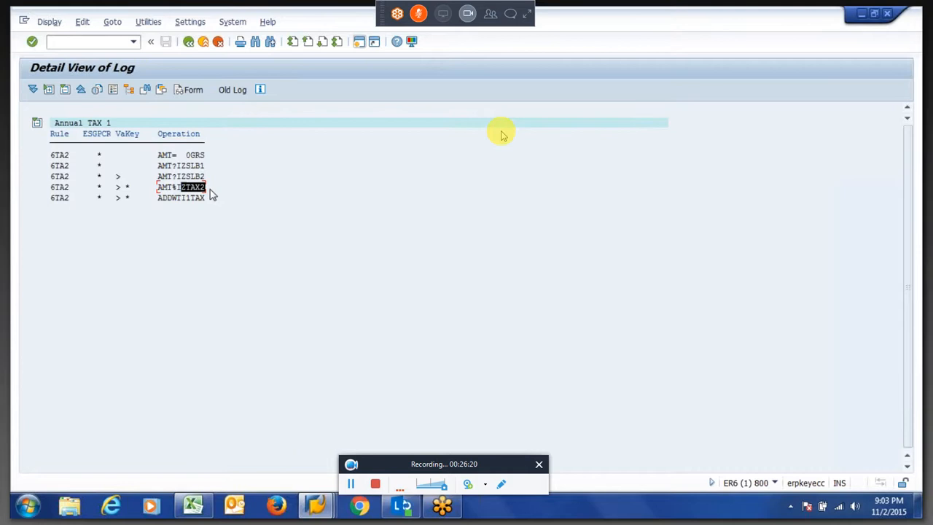
key("ctrl+c")
key("alt+Tab")
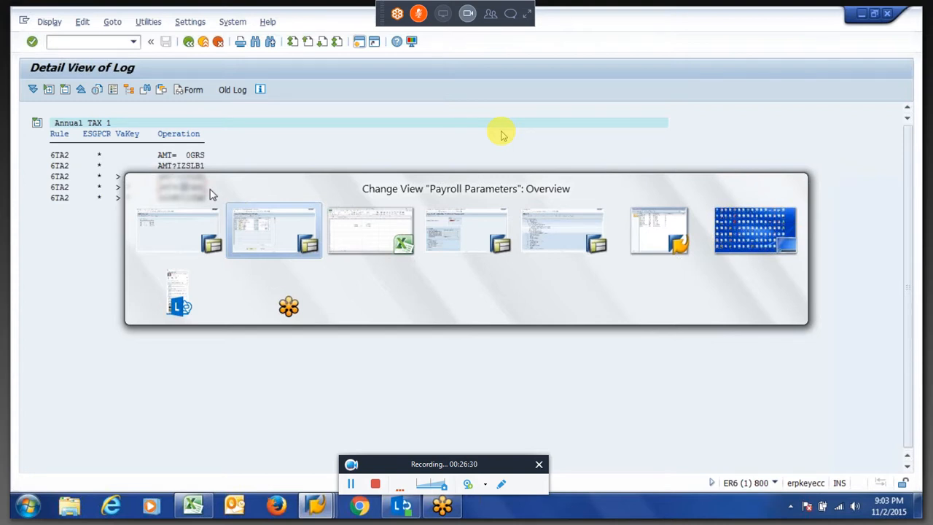
Step: Switch to the Excel sheet, set cell H6 to 10, and check the formula in cell G6
key("alt+Tab")
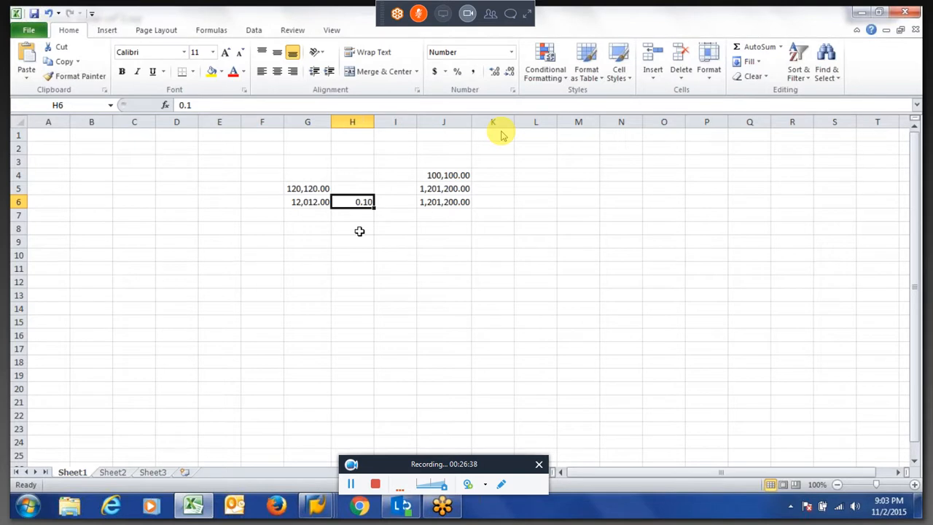
type("=")
key("Escape")
left_click(362, 231)
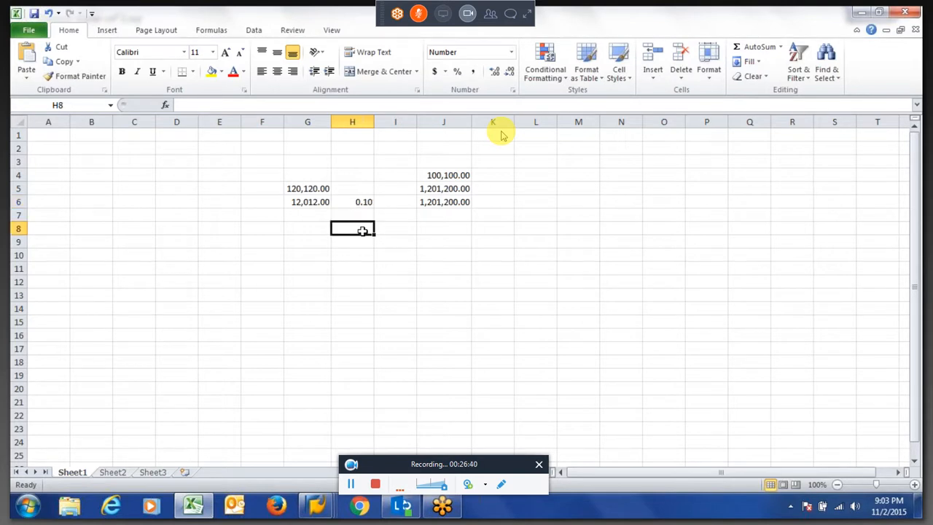
key("Up")
key("Up")
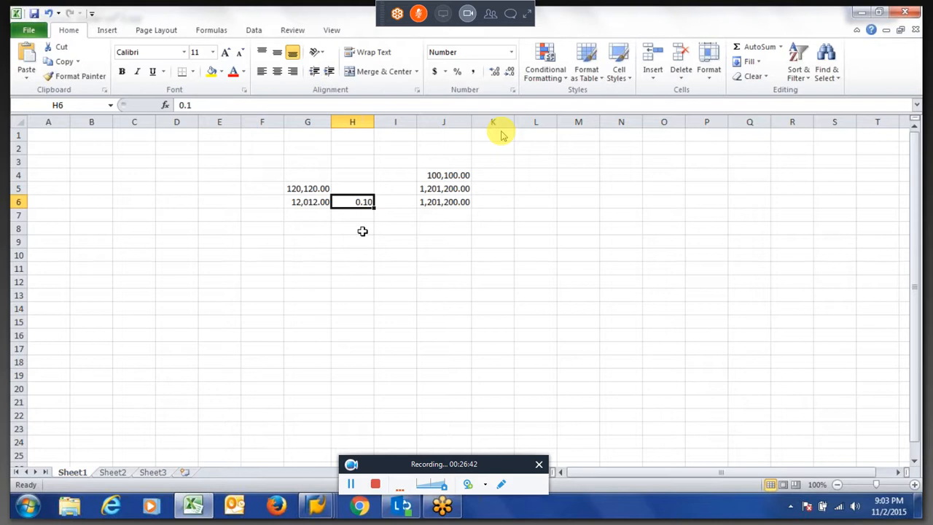
type("1")
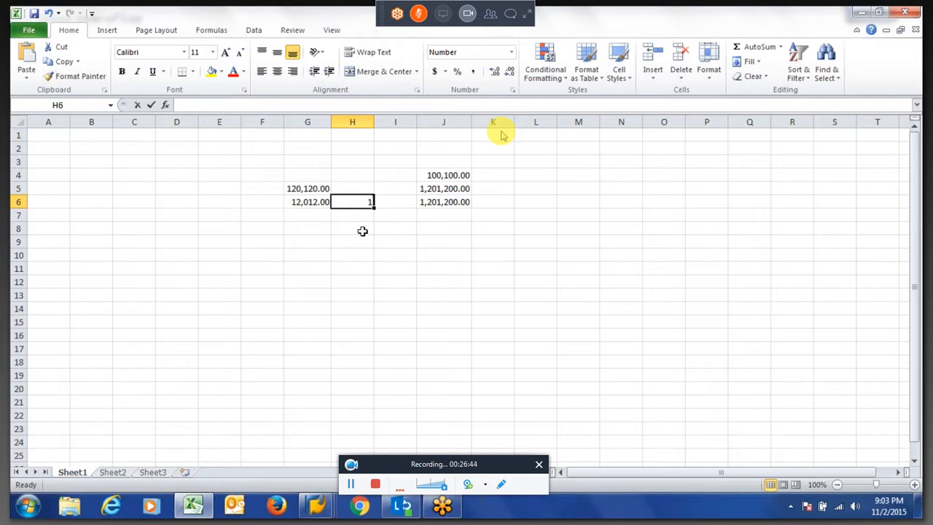
key("Left")
key("F2")
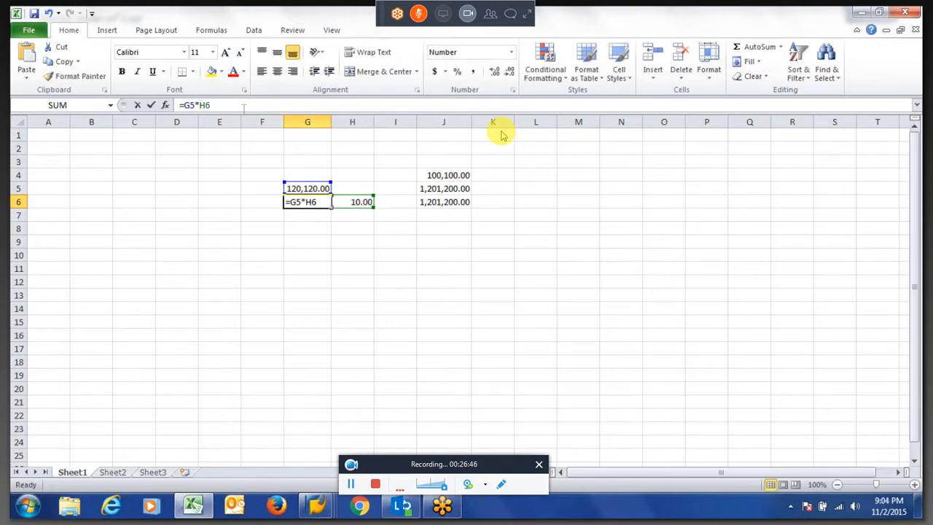
key("Escape")
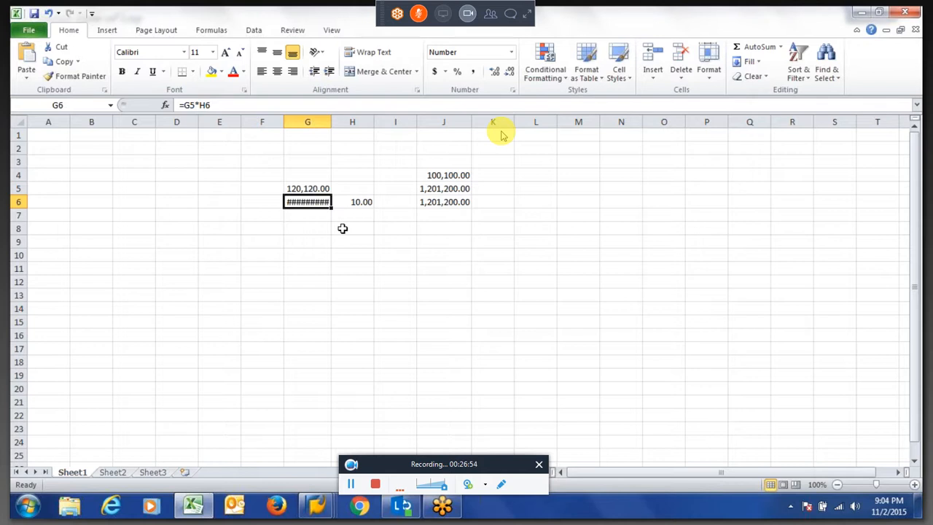
Step: Return to the payroll log and examine the 1TA1 total gross amount in 6GR1's output table IT
key("alt+Tab")
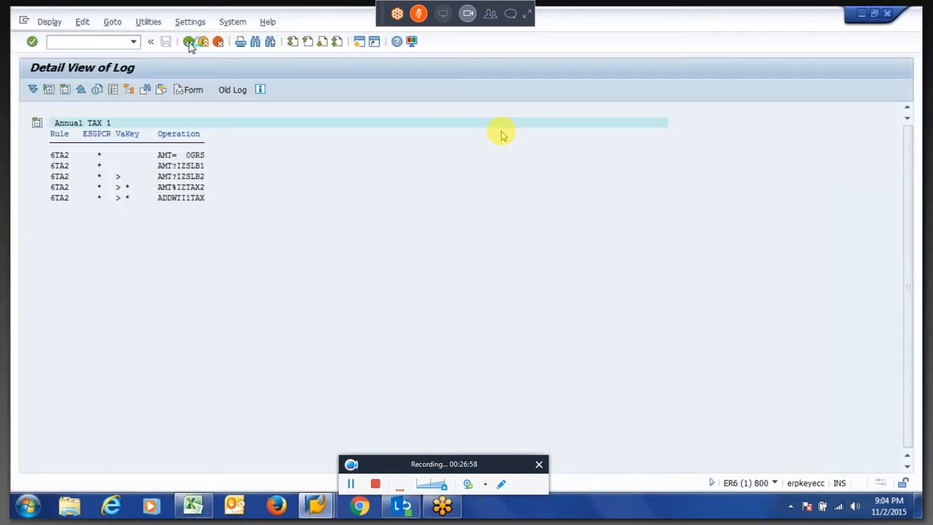
left_click(189, 42)
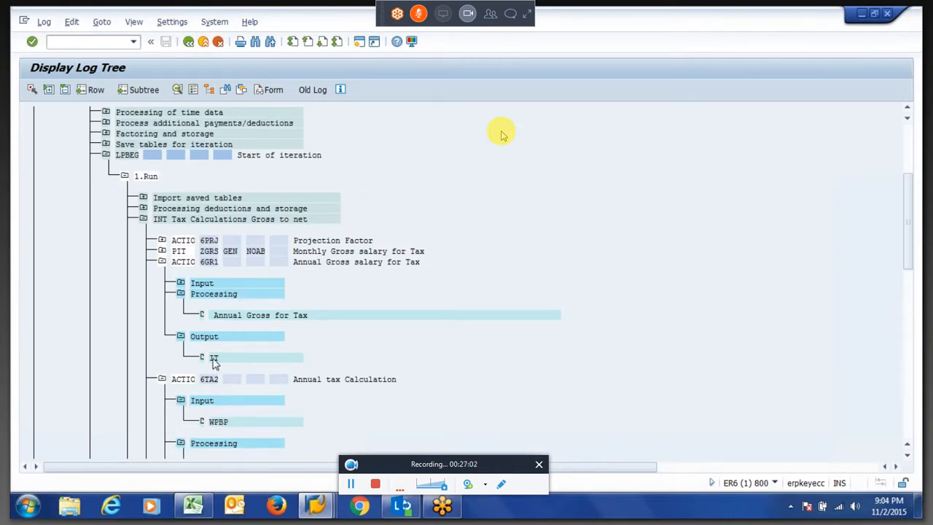
double_click(214, 363)
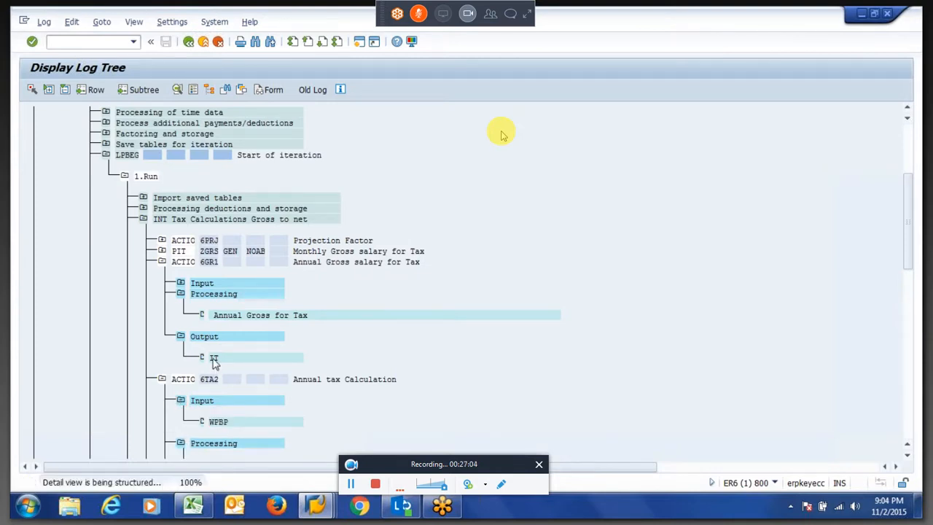
left_click_drag(373, 198, 415, 206)
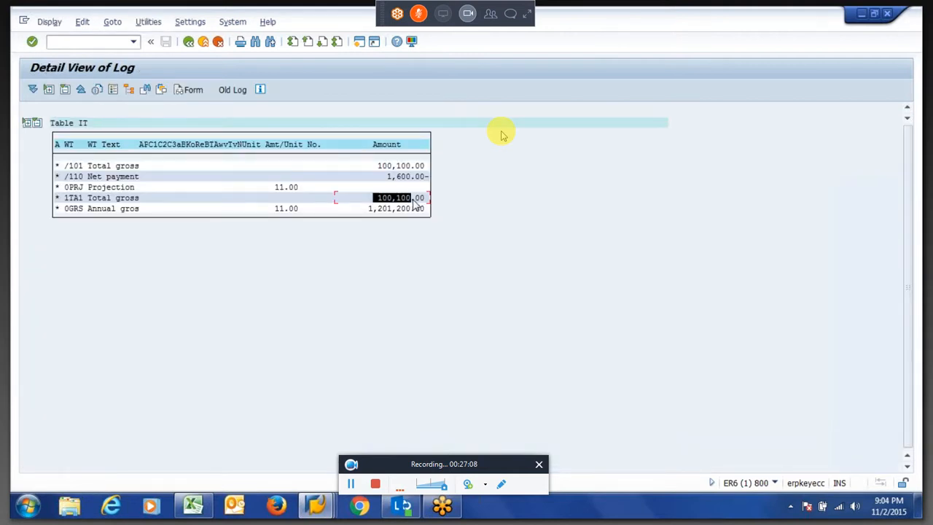
left_click_drag(414, 206, 430, 205)
left_click(429, 199)
mouse_move(375, 201)
left_mouse_down()
mouse_move(398, 195)
mouse_move(374, 191)
left_mouse_up()
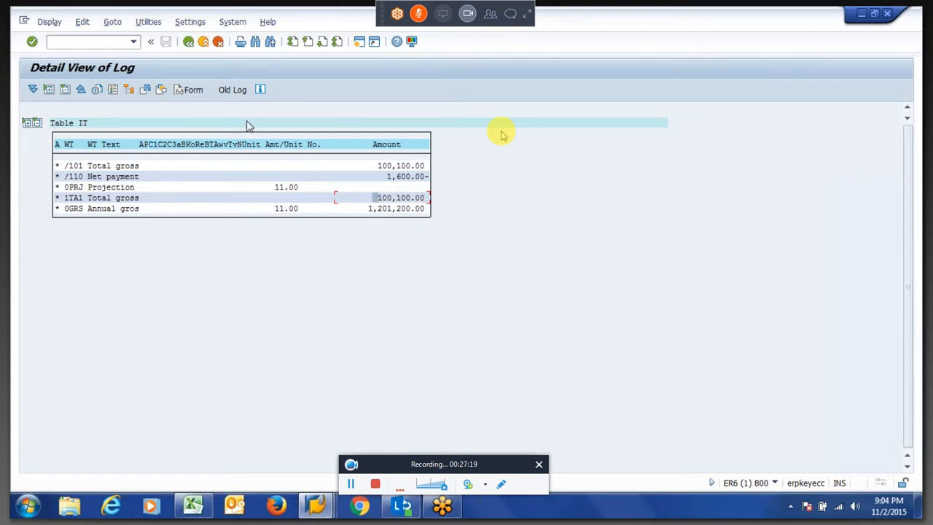
Step: Reopen the Annual TAX 1 processing details of 6TA2 and review its operations from AMT= 0GRS to ADDWTI1TAX
left_click(188, 42)
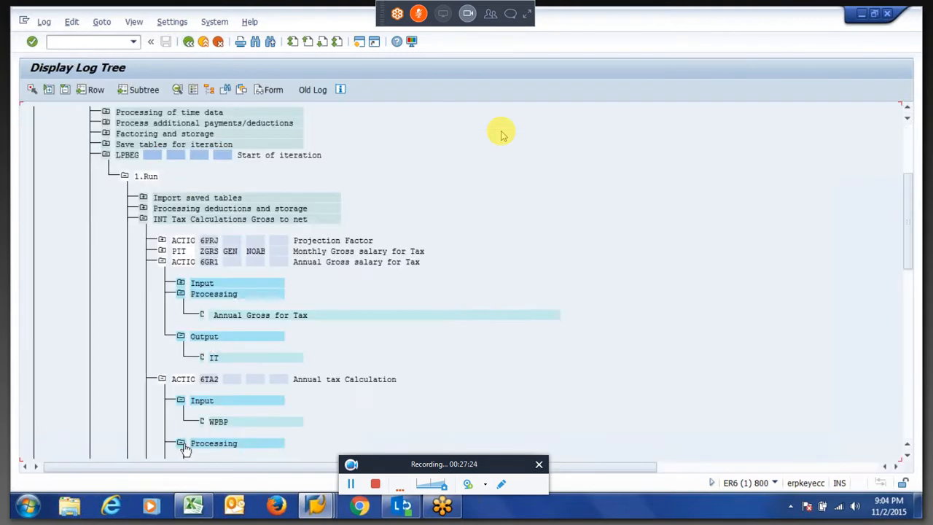
scroll(185, 447, "down", 1)
double_click(241, 433)
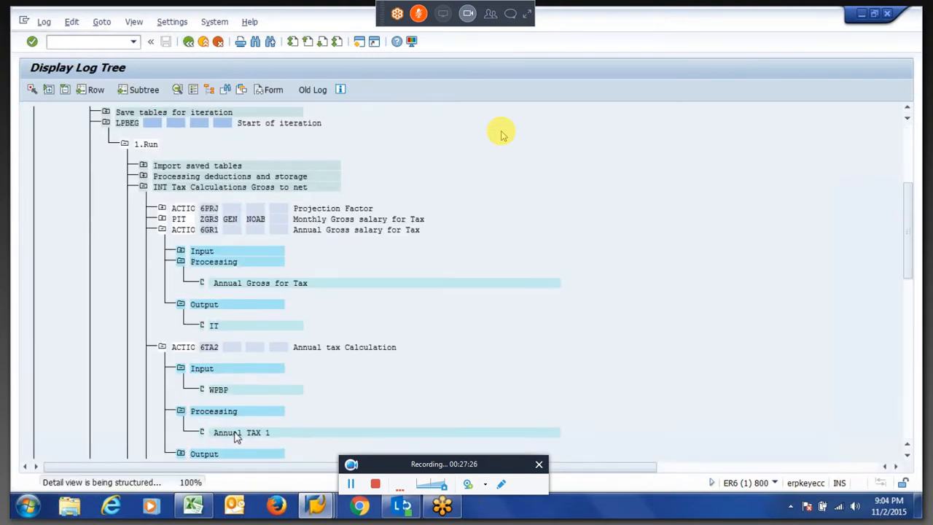
left_click_drag(186, 155, 208, 159)
left_click(182, 166)
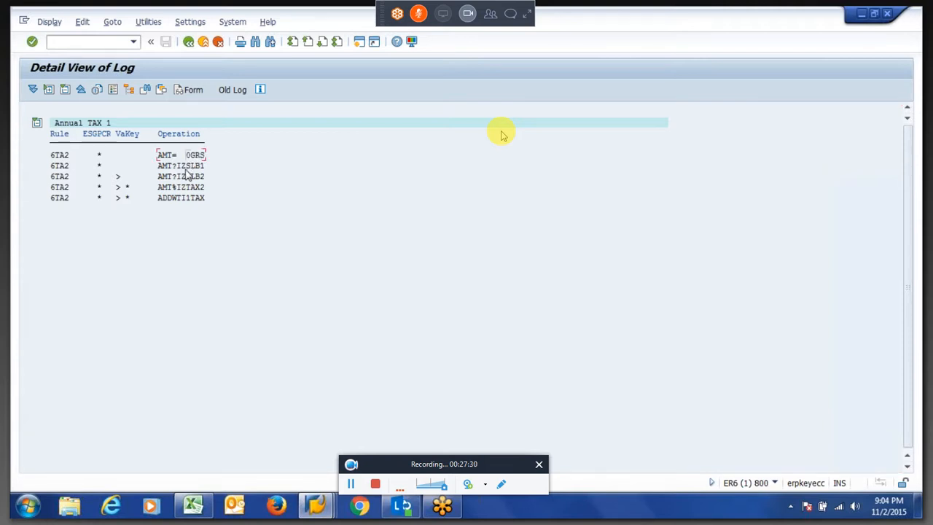
left_click(119, 177)
left_click(194, 177)
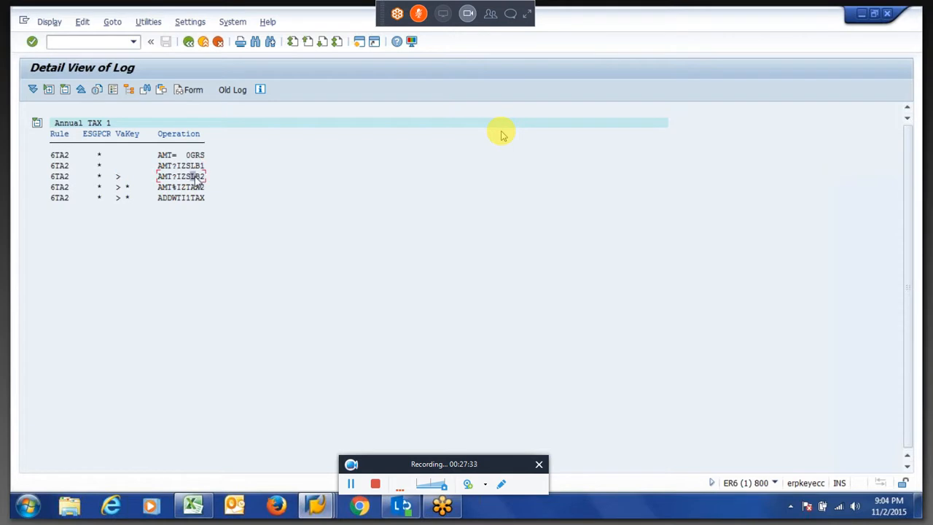
left_click(118, 187)
left_click(182, 188)
left_click_drag(188, 201, 208, 201)
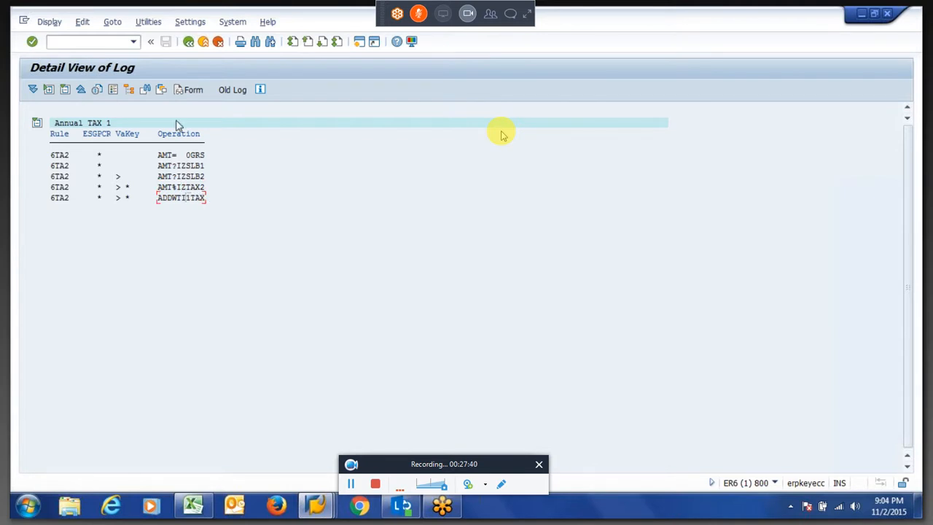
Step: Copy the 1TAX amount of 120,120.00 from 6TA2's output table IT into Excel cell G7, and widen column G
left_click(188, 43)
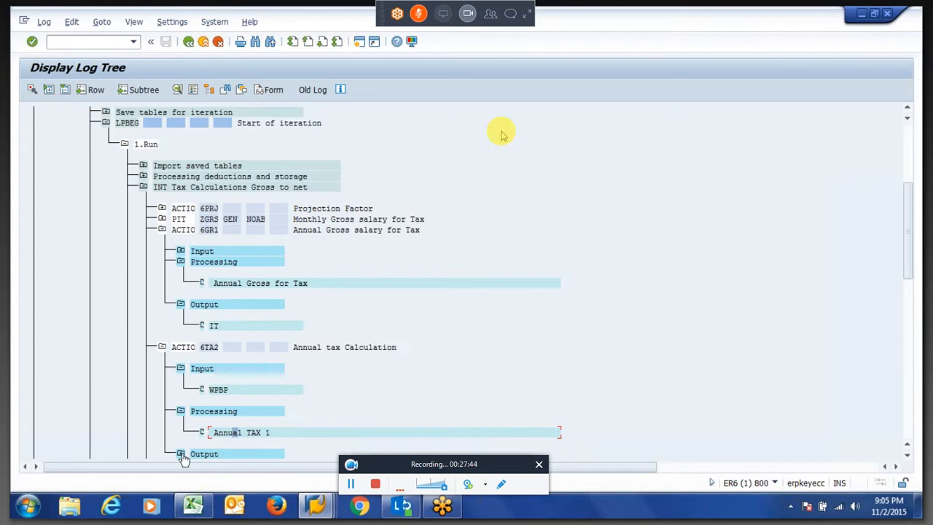
left_click(181, 454)
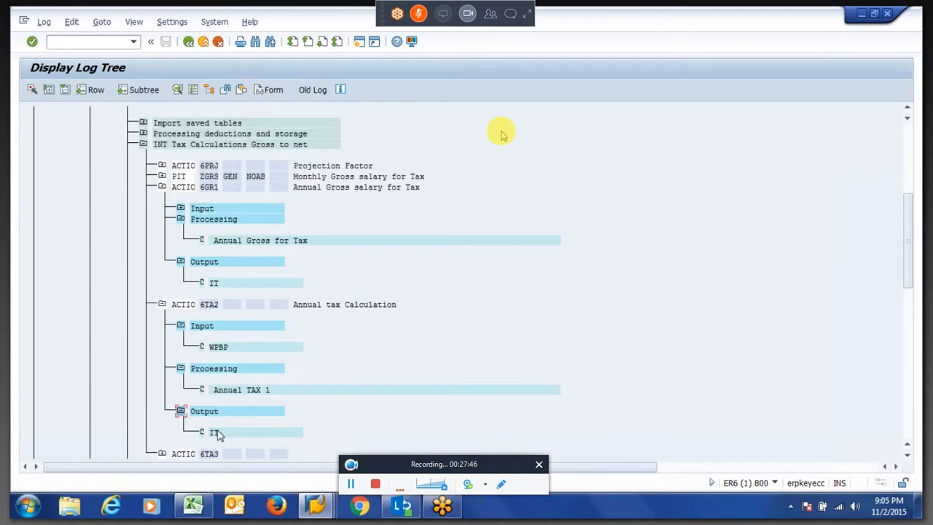
double_click(210, 432)
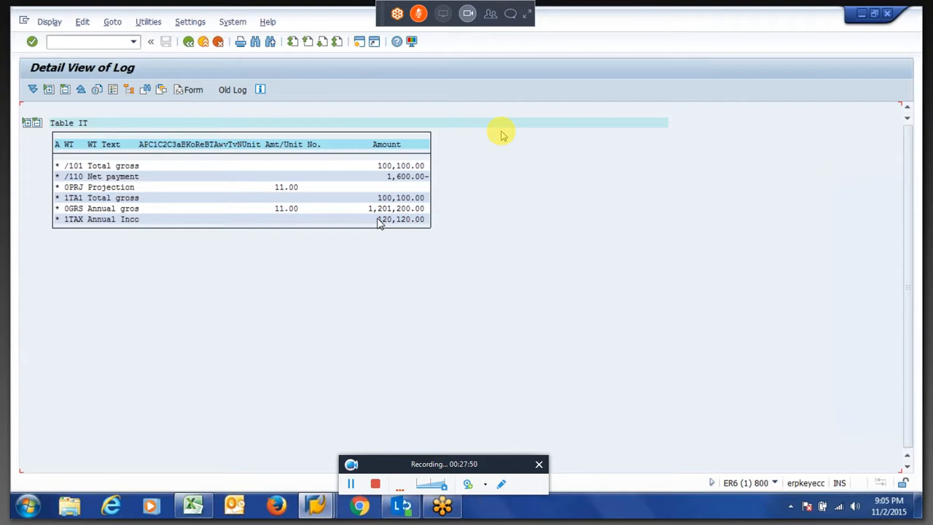
left_click(381, 220)
key("alt+Tab")
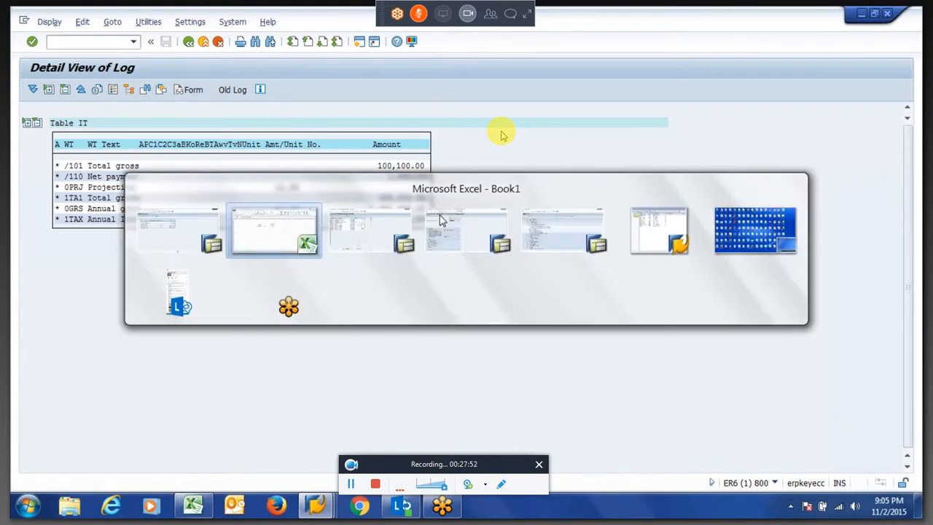
left_click_drag(330, 122, 338, 121)
left_click(311, 217)
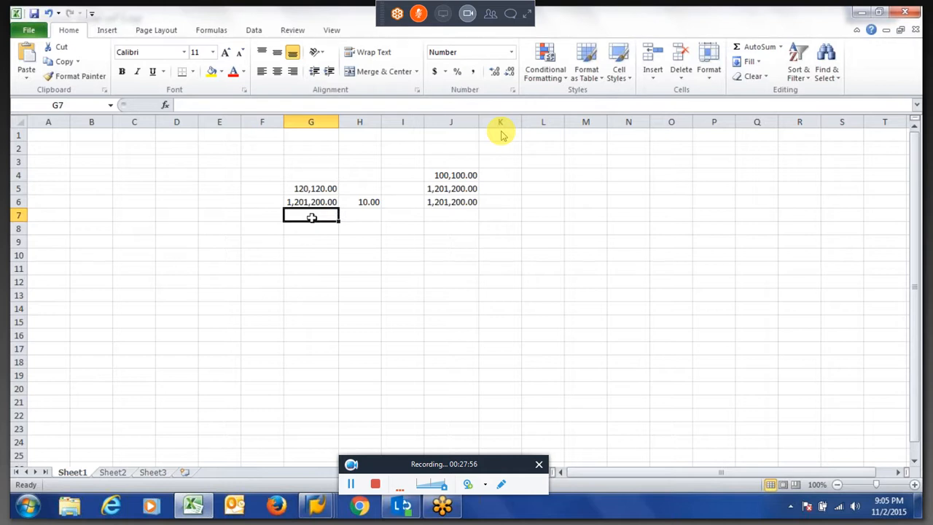
key("ctrl+v")
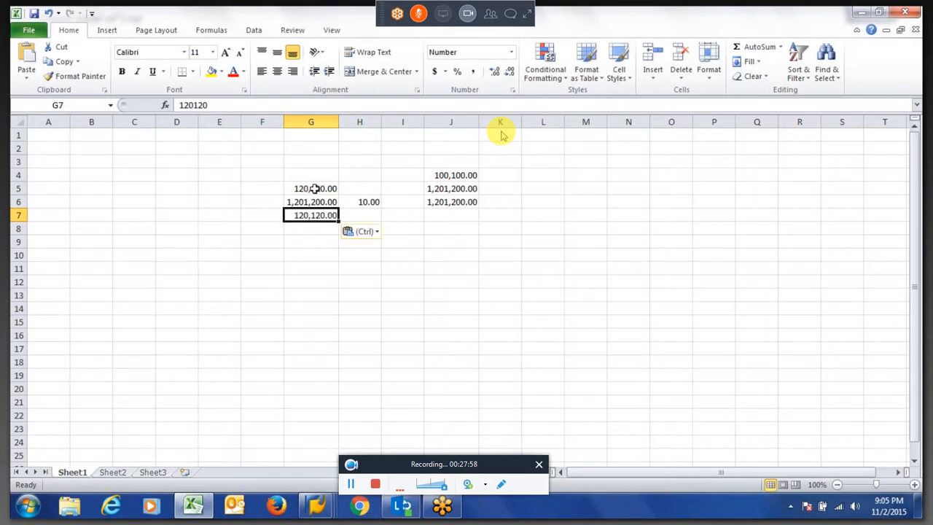
Step: Calculate the monthly tax in cell G8 with the formula =G7/12
left_click(321, 232)
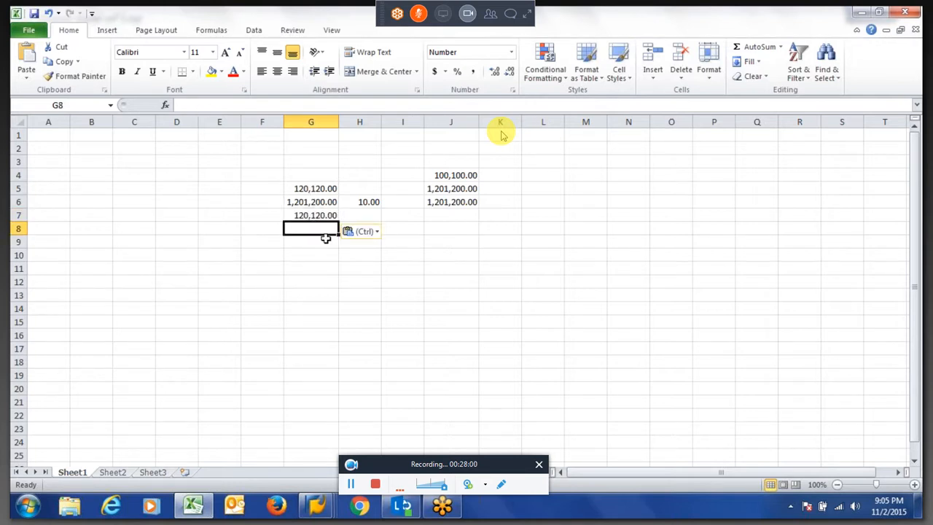
type("=G7")
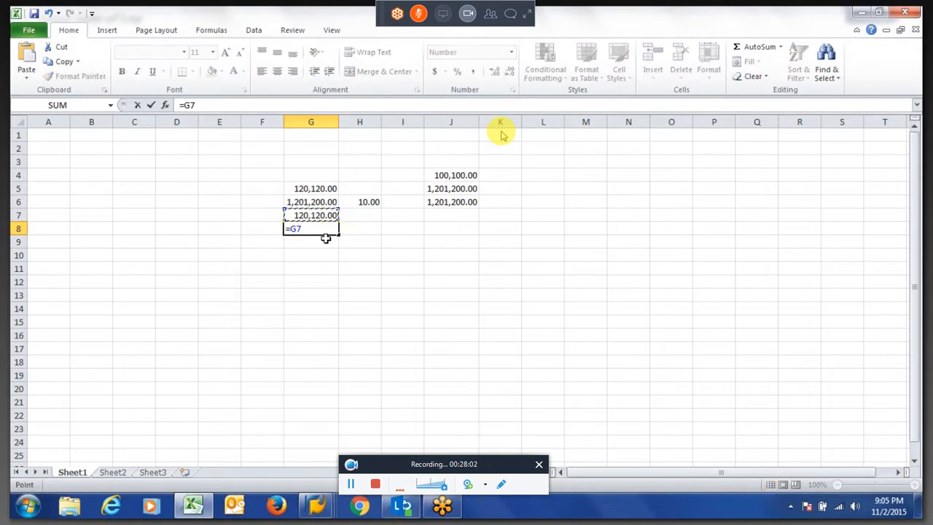
type("/12")
key("Return")
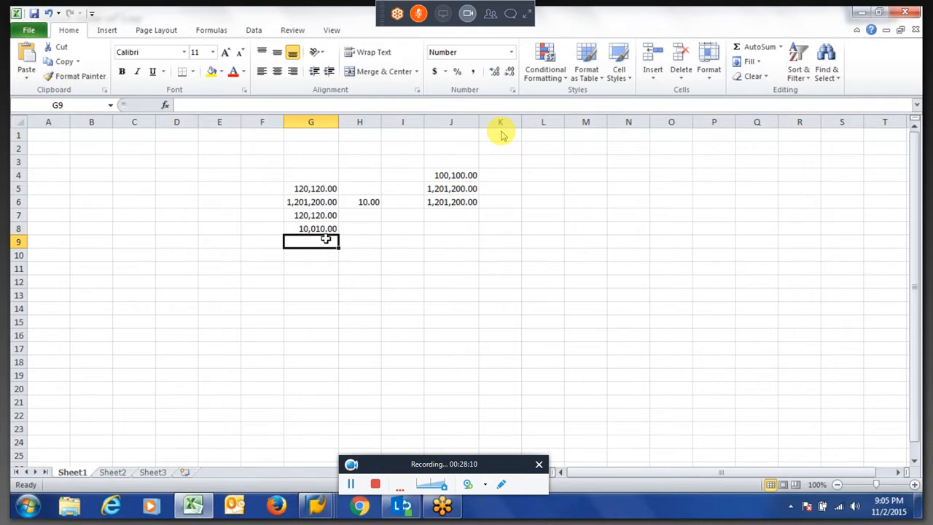
Step: Start a formula in cell H8 that references cell G8
key("Up")
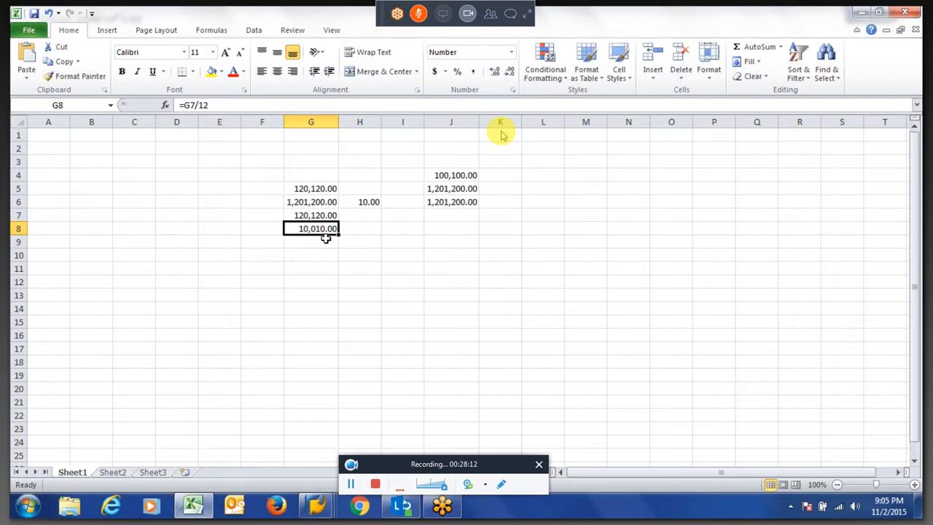
key("Right")
type("=")
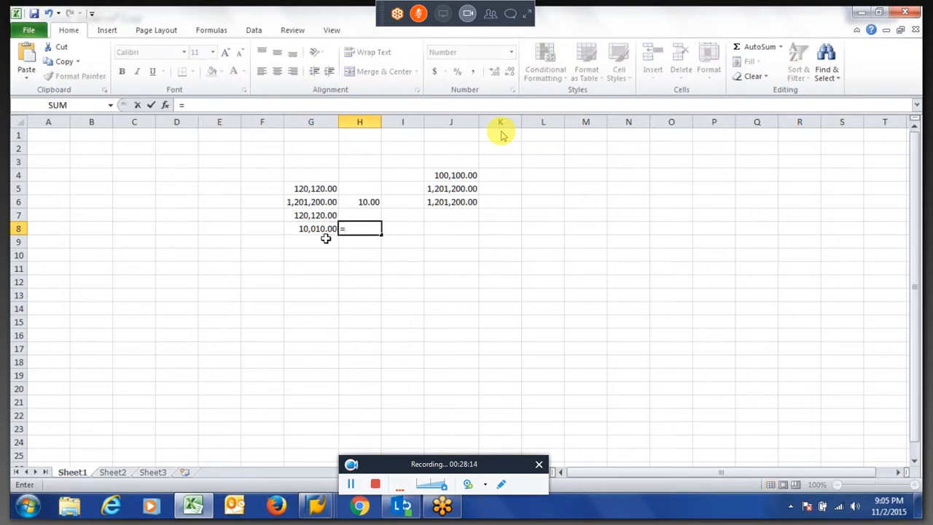
key("Left")
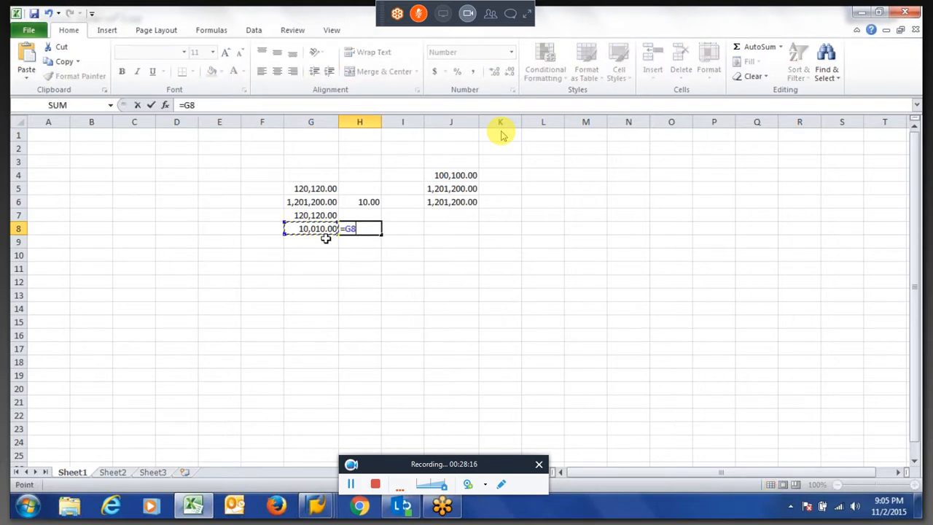
Step: Complete the formula in cell H8 as =G8*12
type("*12")
key("Return")
key("Up")
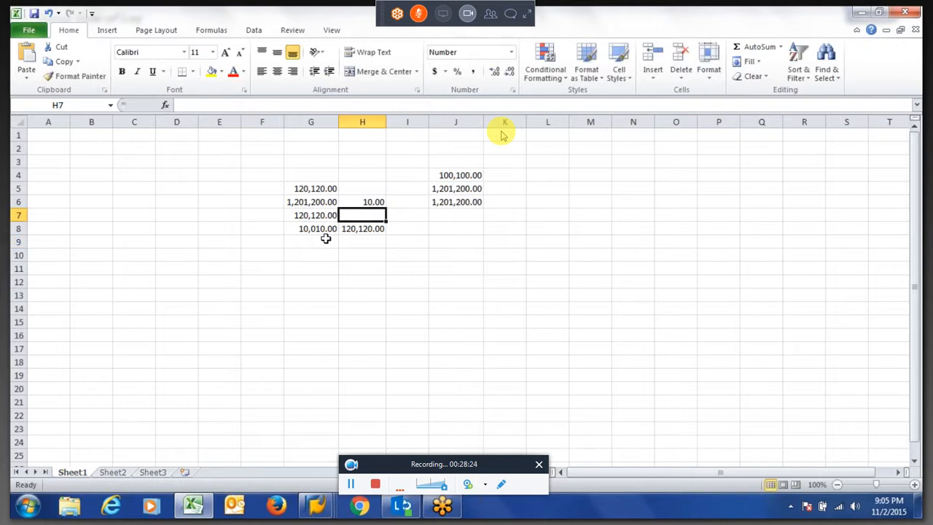
key("Up")
key("Up")
key("Left")
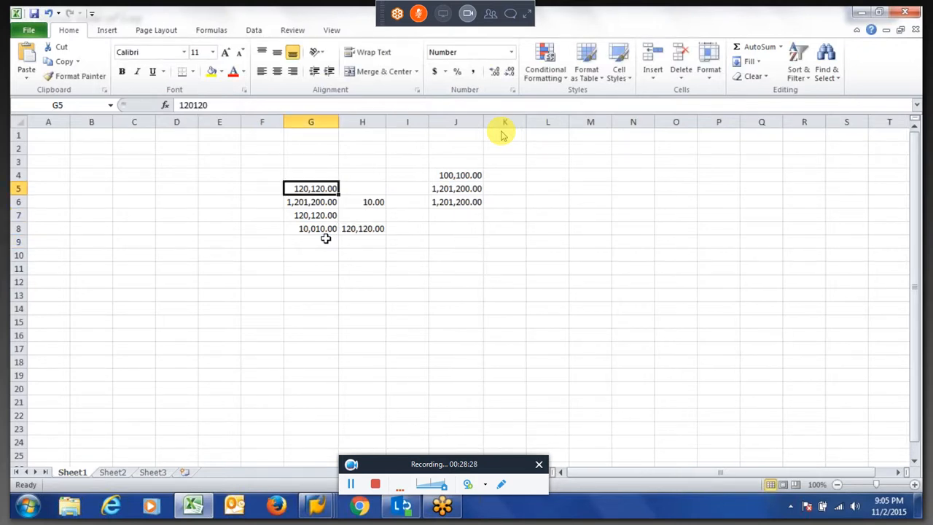
key("alt")
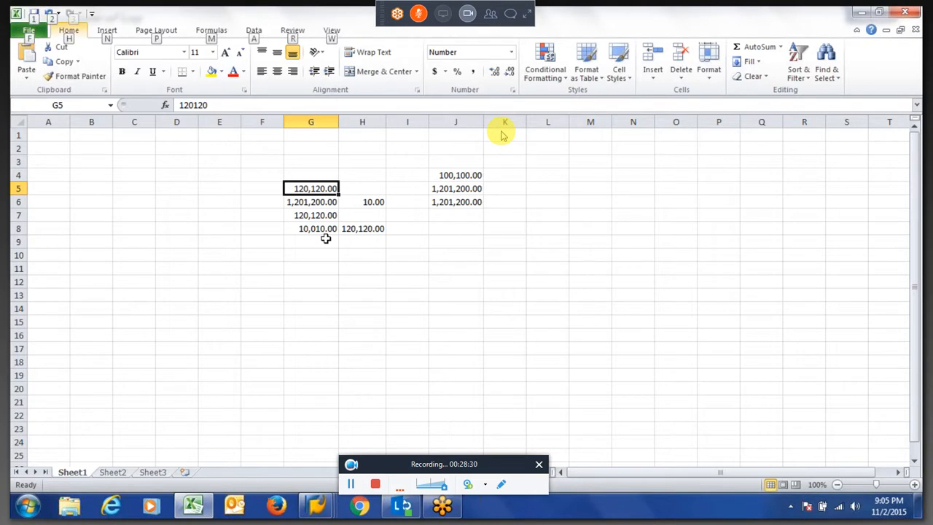
key("alt")
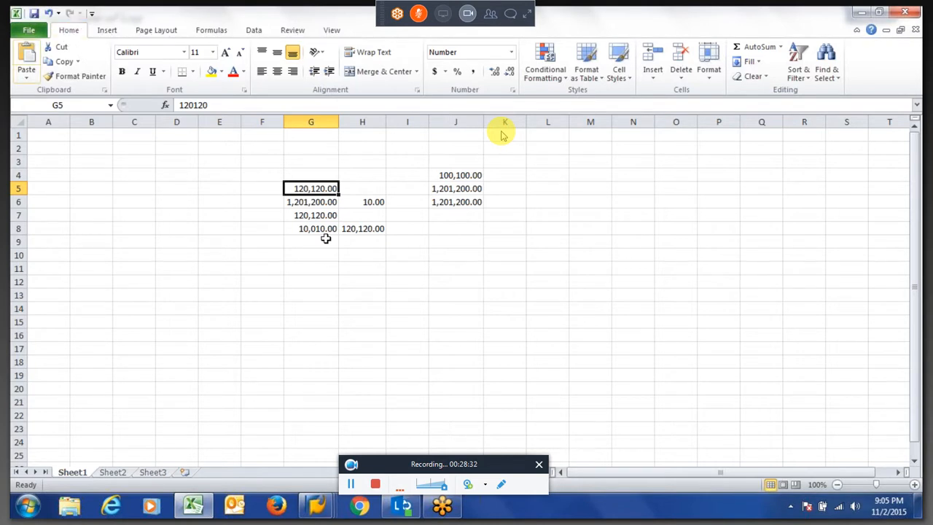
key("Right")
key("Right")
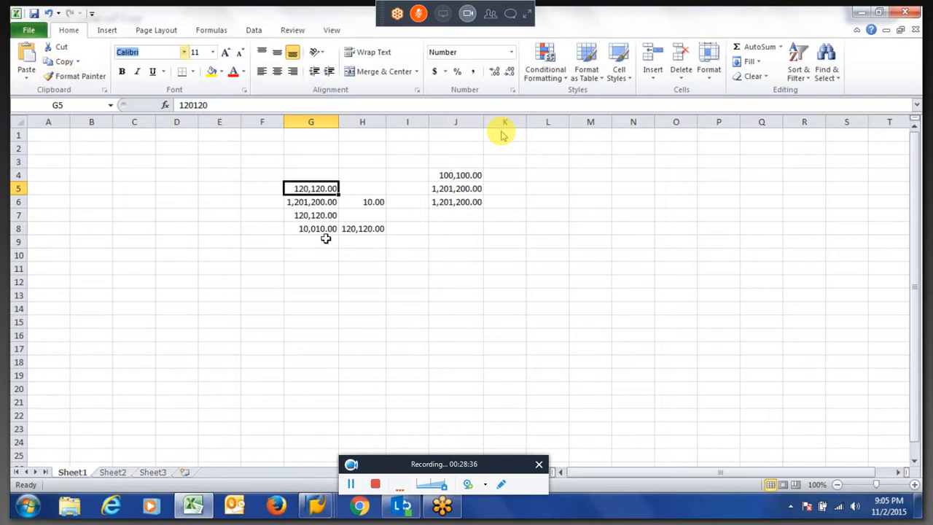
left_click(464, 188)
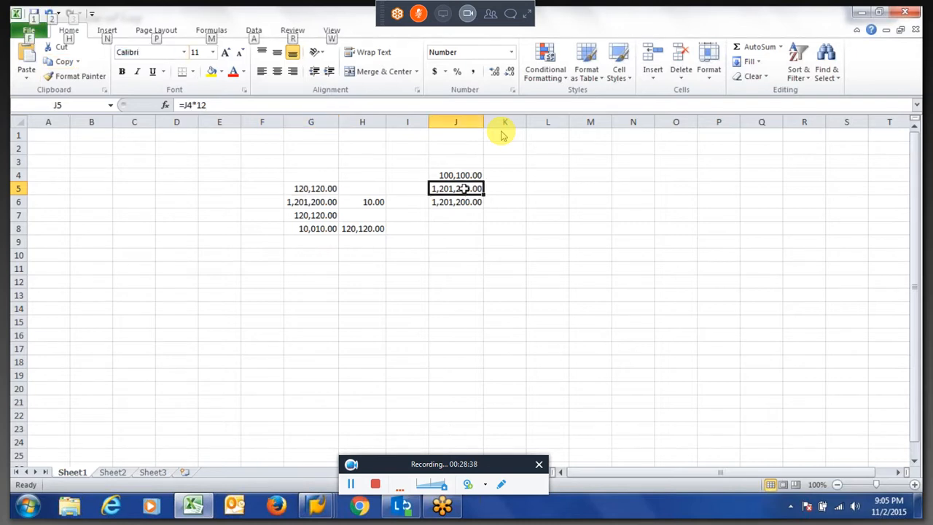
key("alt")
Step: Switch to the SAP payroll log and examine the annual gross (0GRS) and annual income tax (1TAX) amounts in Table IT
key("alt+Tab")
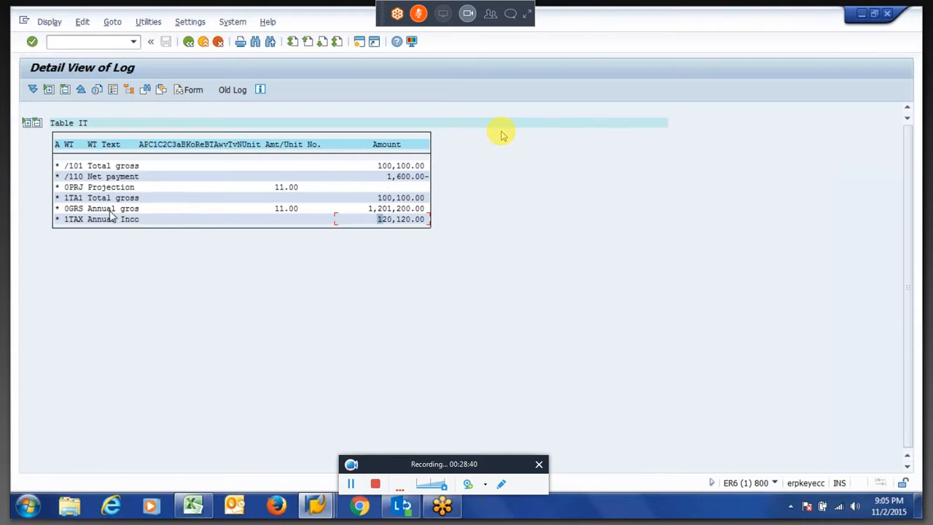
left_click_drag(67, 209, 87, 211)
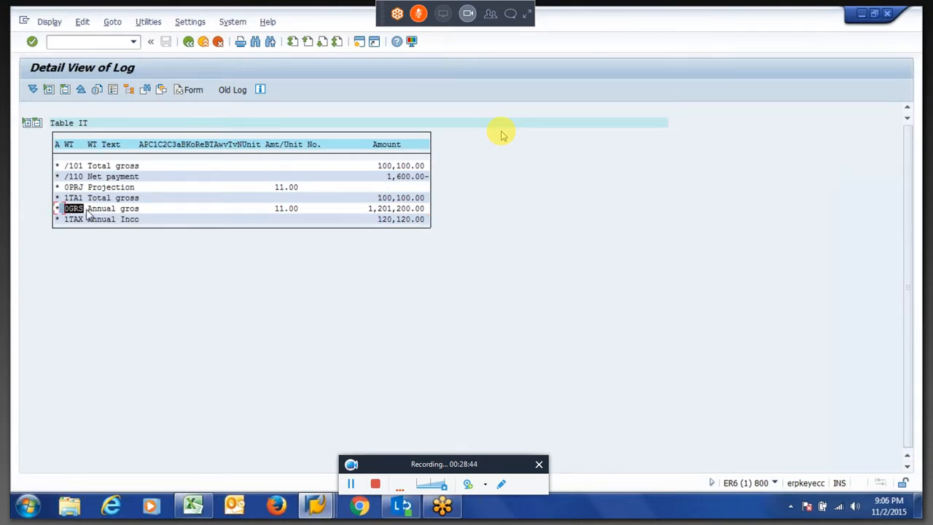
left_click(86, 211)
left_click_drag(369, 208, 442, 215)
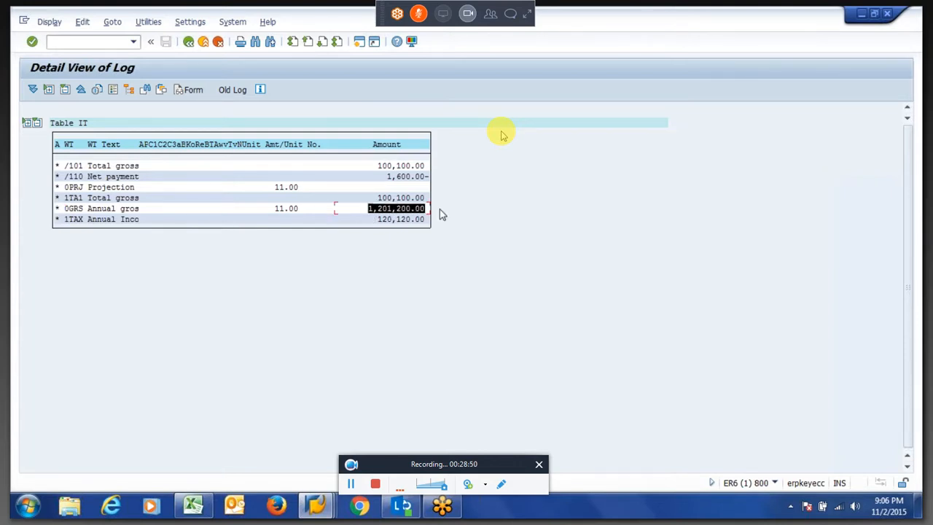
left_click(441, 213)
left_click_drag(378, 218, 447, 229)
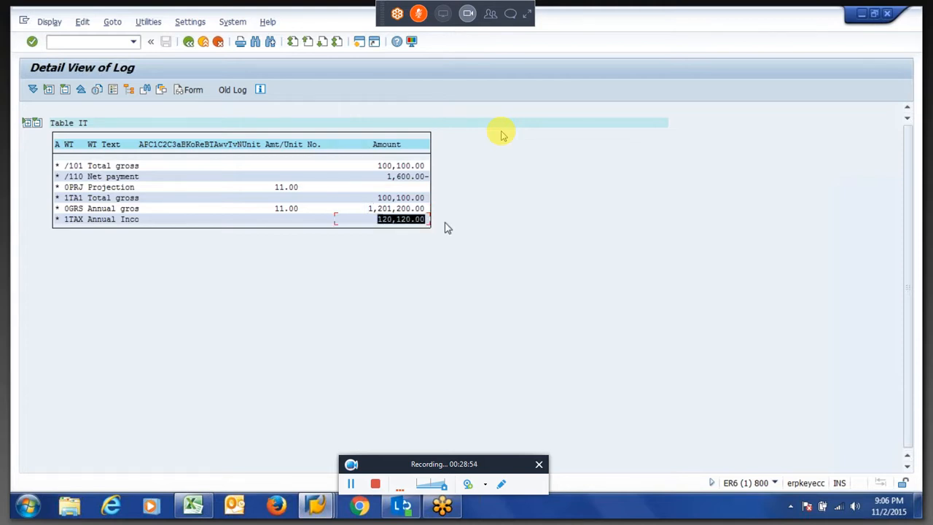
key("ctrl+c")
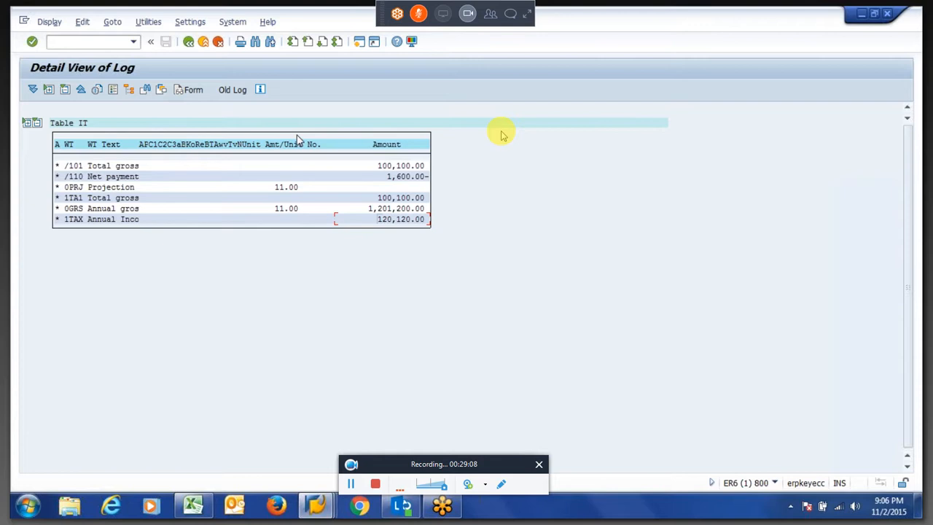
left_click(66, 208)
left_click_drag(370, 209, 442, 210)
Step: Exit the log detail view and log tree back to the Payroll driver (international) selection screen
key("F3")
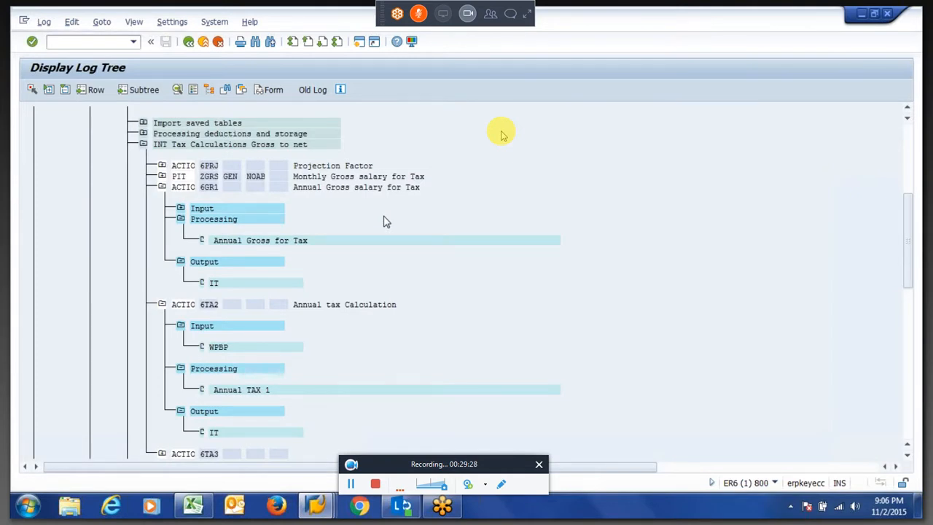
key("F3")
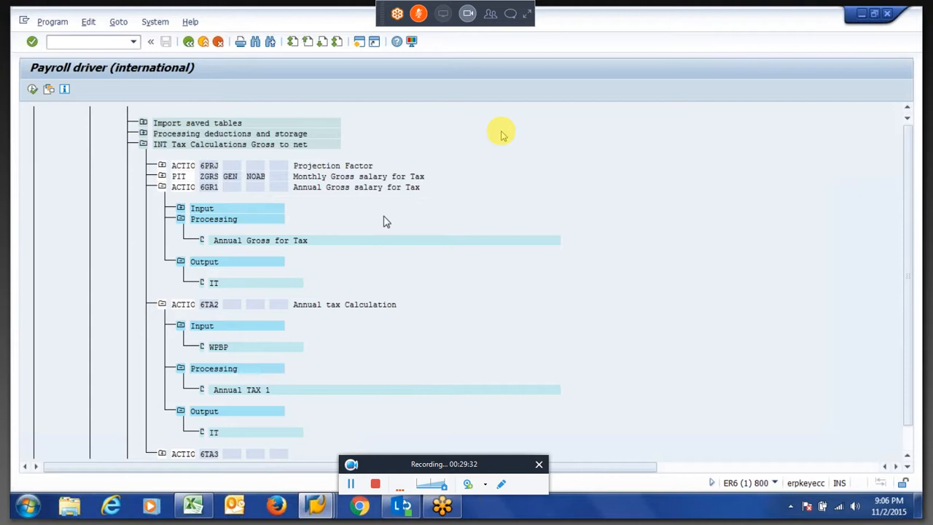
key("F3")
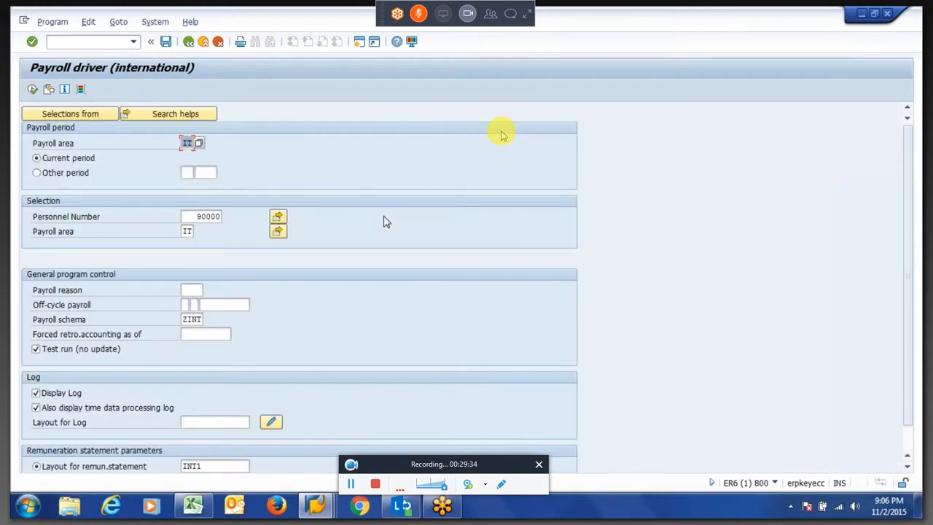
Step: Switch to the SAP session showing the processing classes view for wage types and back out to SAP Easy Access
key("alt+Tab")
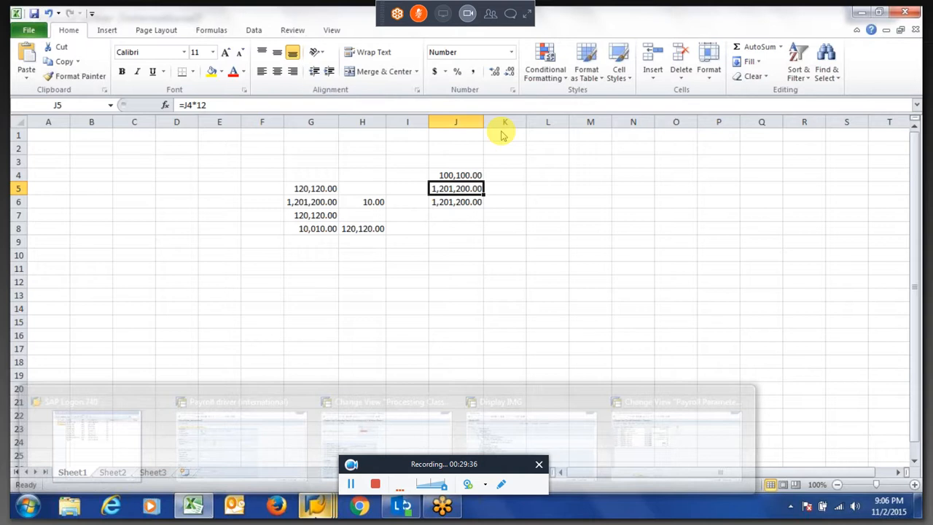
key("alt+Tab")
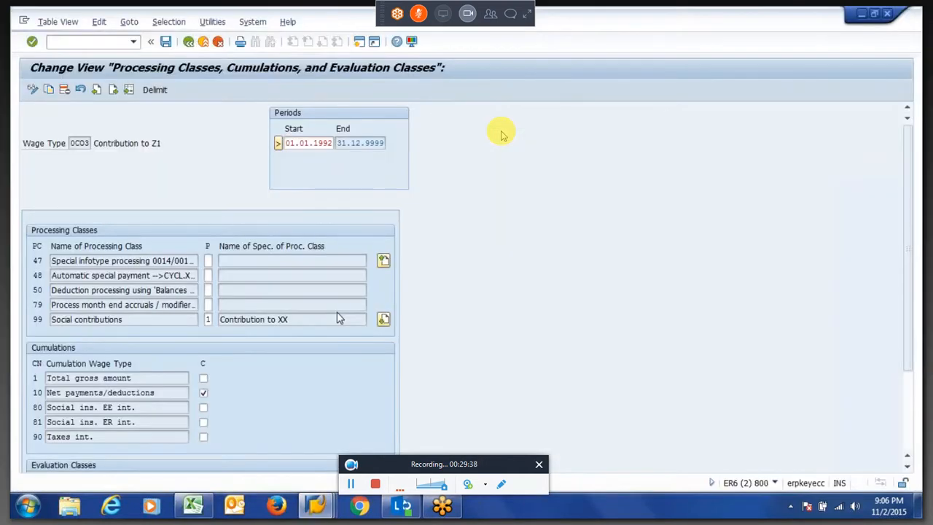
key("F3")
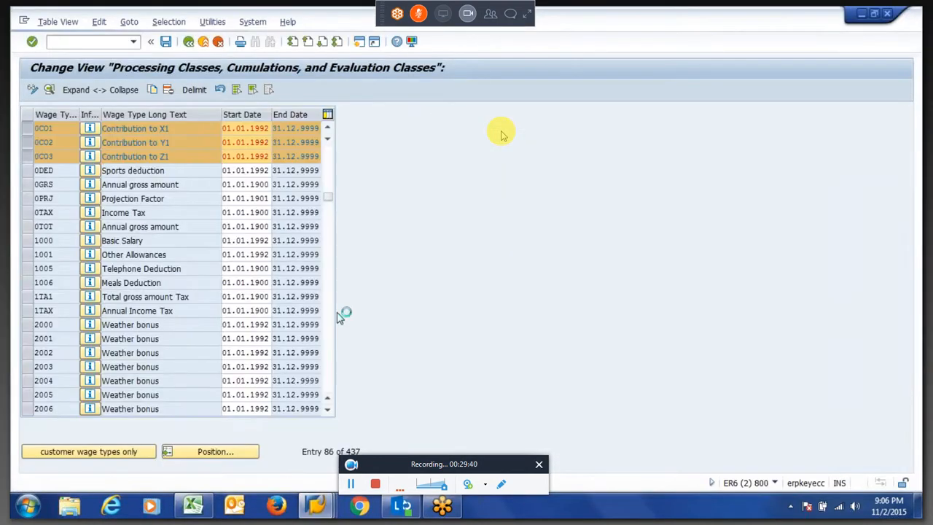
key("F3")
key("F3")
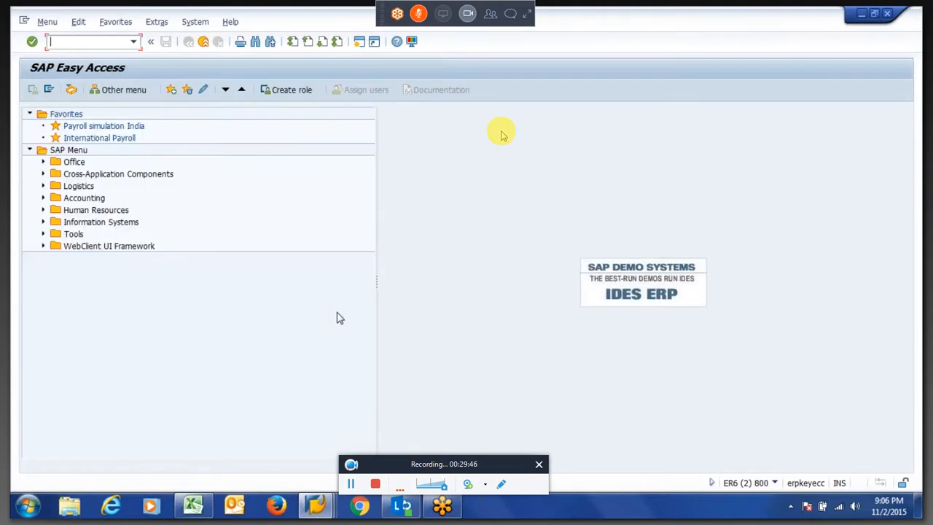
Step: Open the Personnel Calculation Rules transaction and enter ZCO1 as the rule
type("pe0")
key("Return")
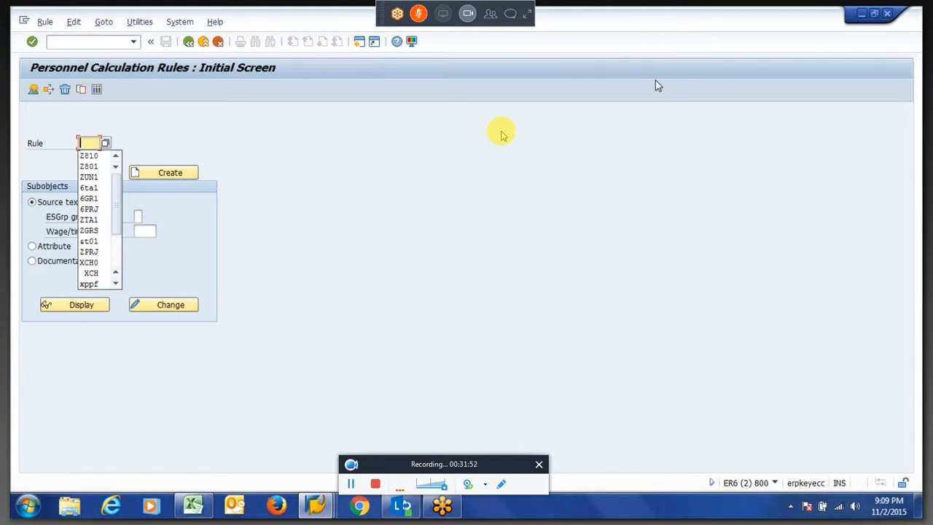
type("ZCON")
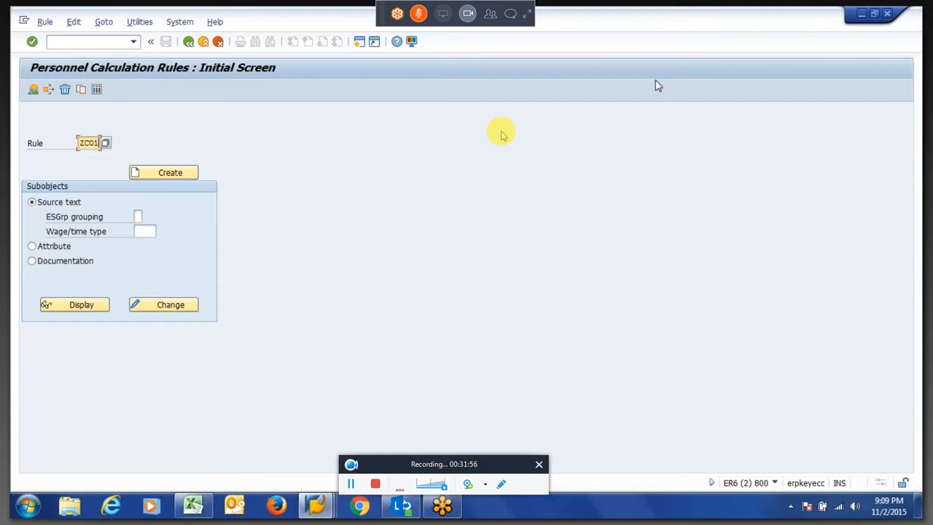
key("Return")
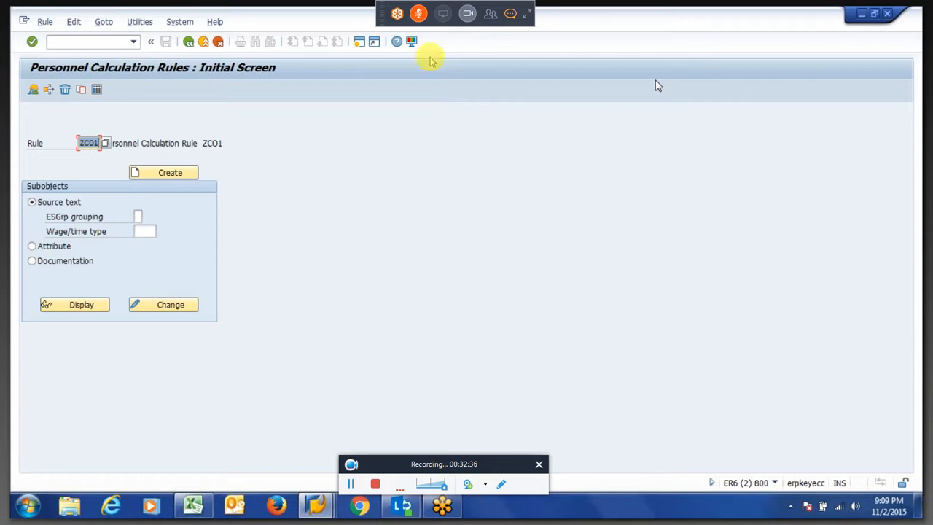
Step: Open the meeting chat, read through the recent participant messages and close the chat again
left_click(513, 14)
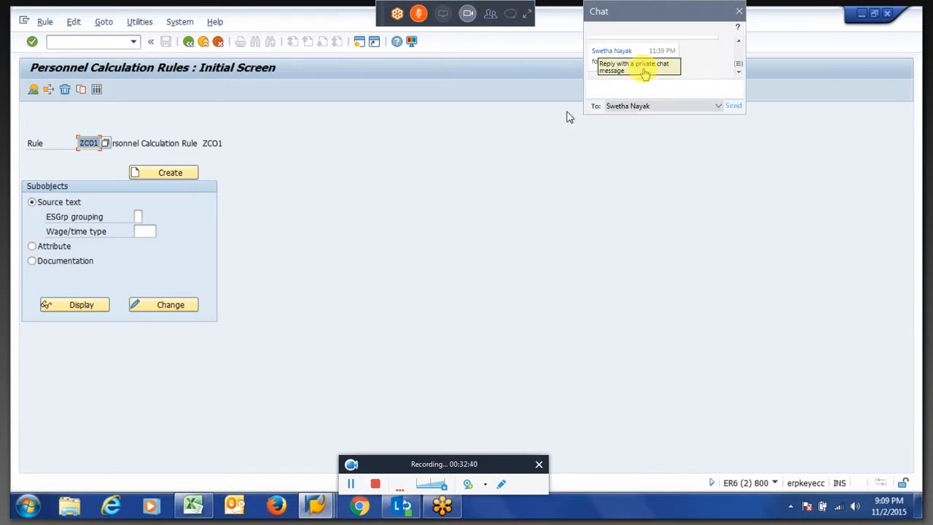
left_click(739, 41)
left_click(740, 43)
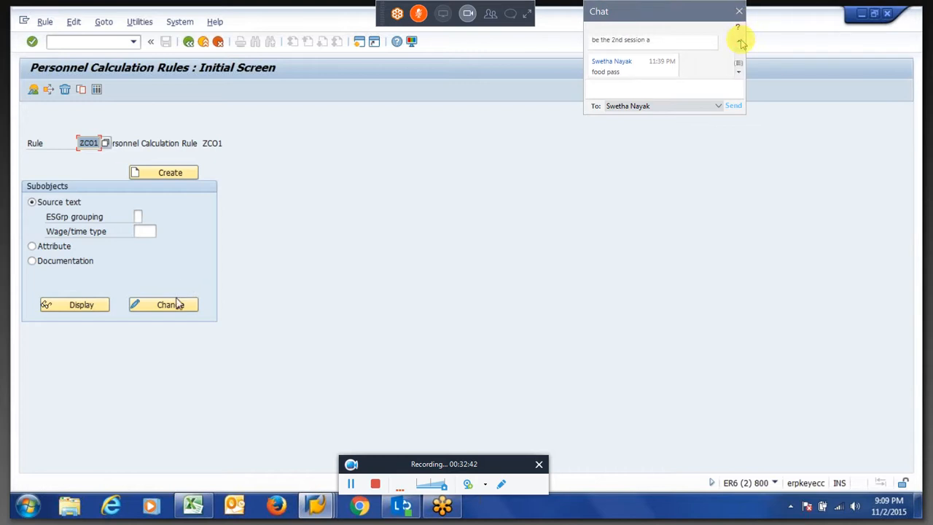
left_click(741, 43)
left_click(741, 43)
left_click(741, 43)
left_click(740, 43)
left_click(741, 43)
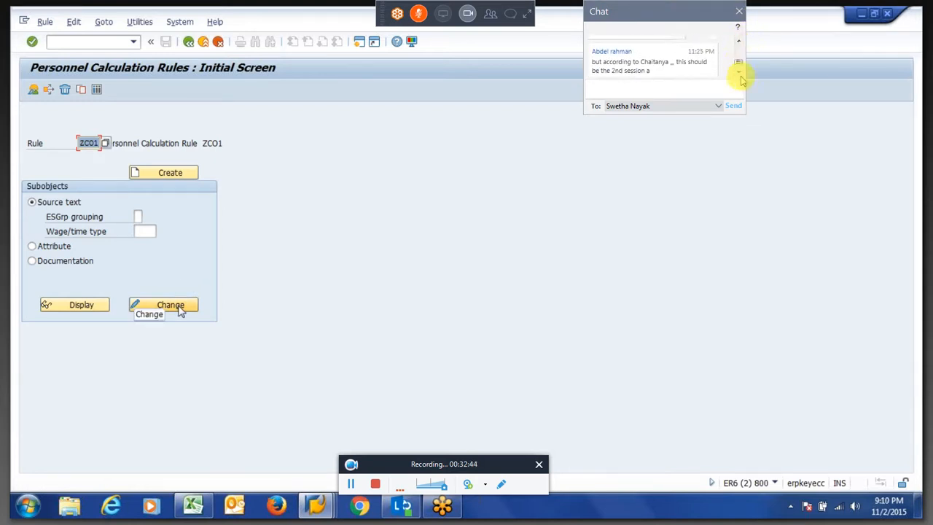
left_click(737, 74)
left_click(737, 74)
left_click(737, 74)
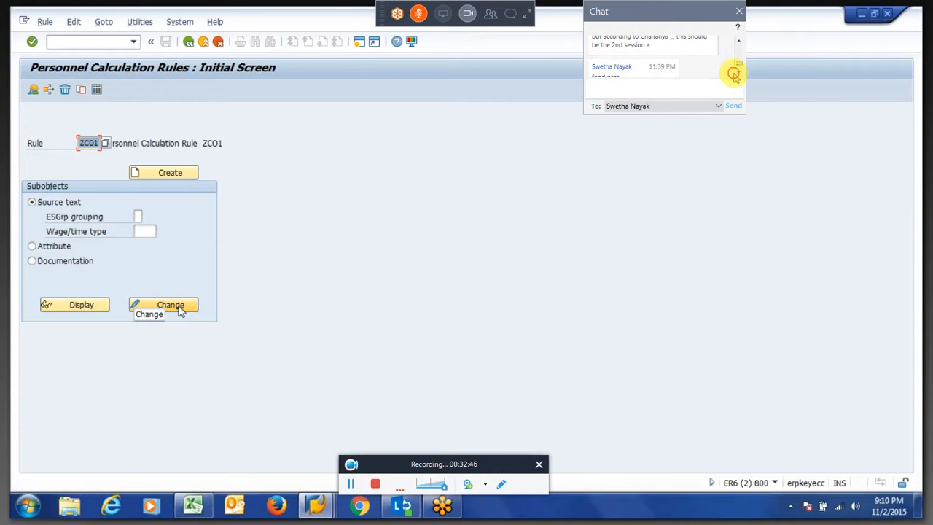
left_click(737, 75)
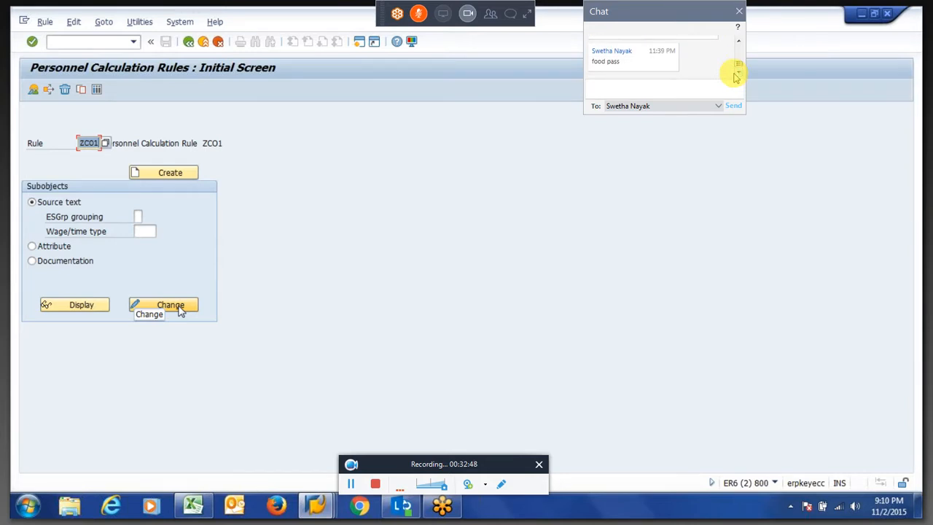
left_click(738, 12)
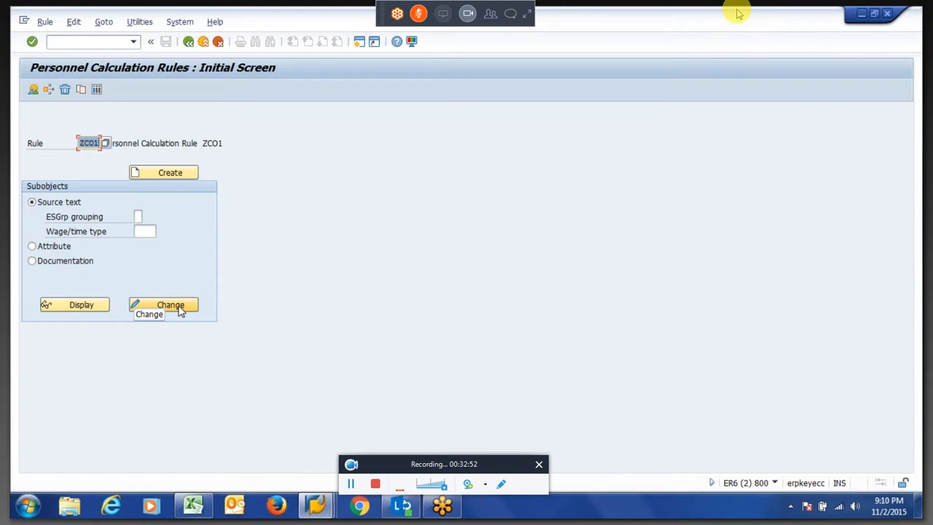
Step: Create rule ZCO1 and title it "Rebate on Social Contributions"
left_click(170, 305)
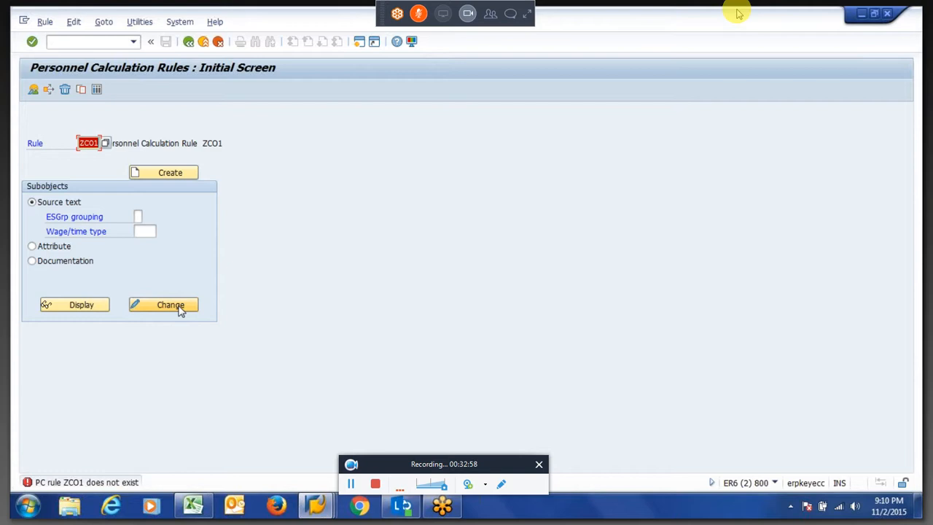
left_click(165, 173)
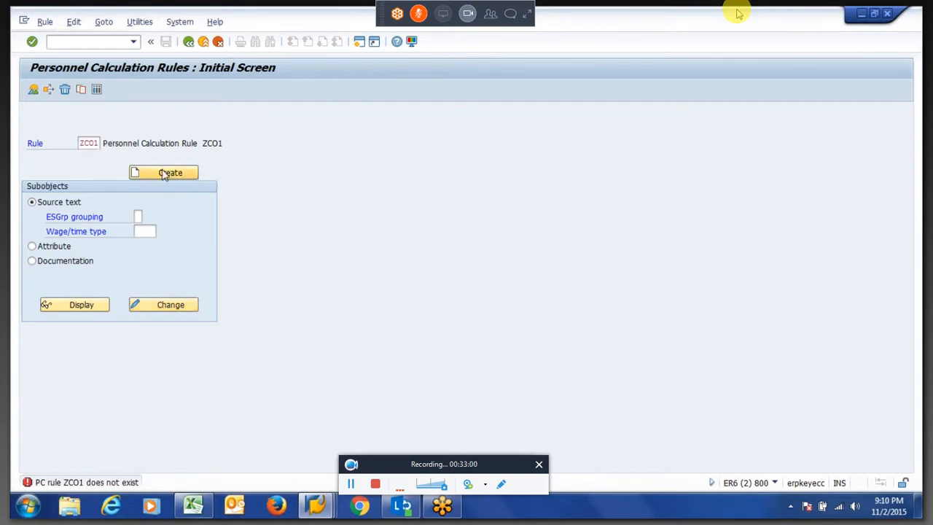
type("Reba")
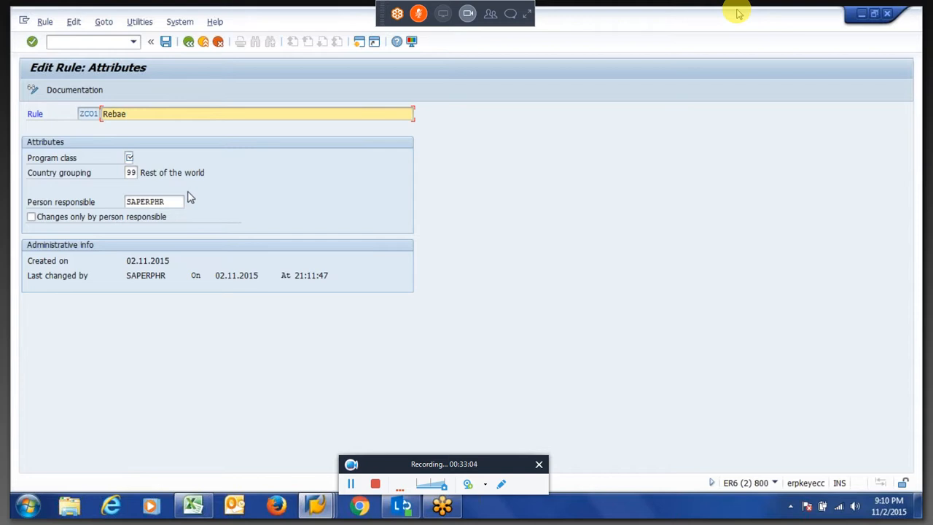
type("te on Social Contr")
type("ibut")
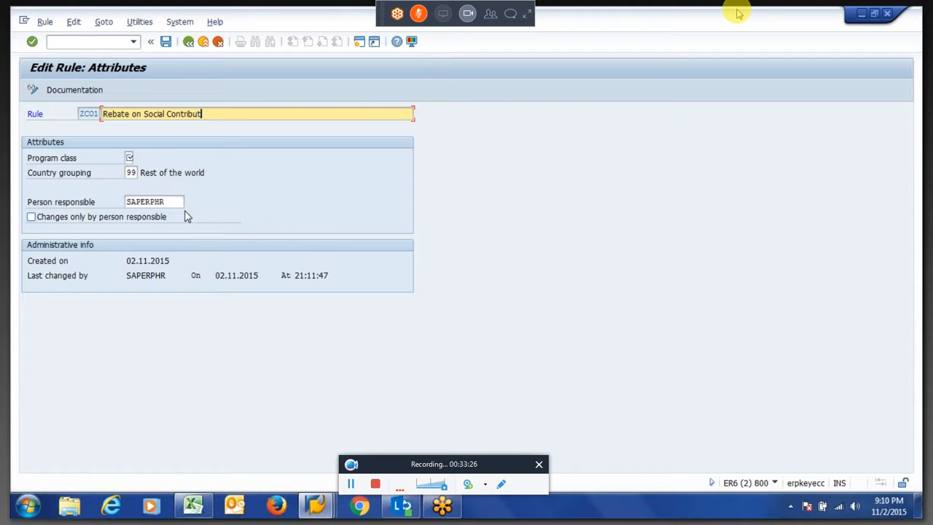
type("ion")
type("s")
Step: Set the rule's program class to C and save its attributes under the proposed customizing request
key("Return")
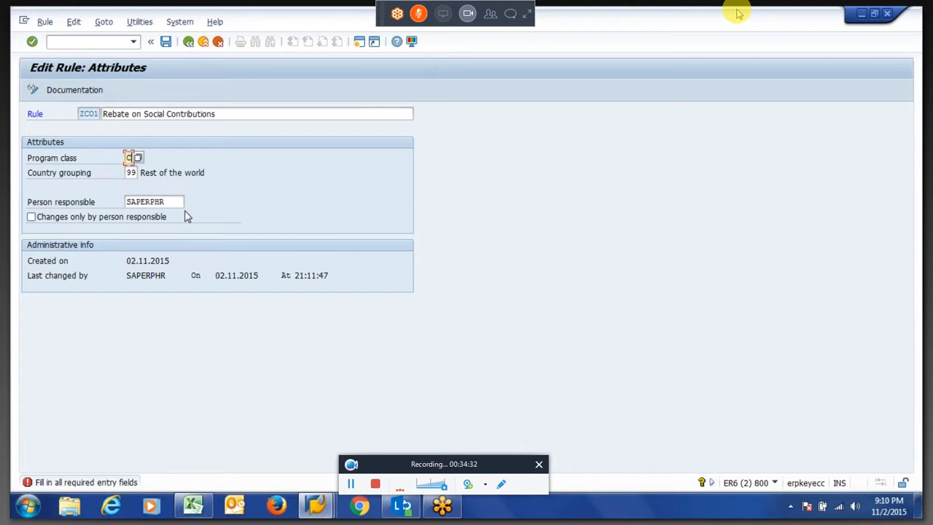
key("Return")
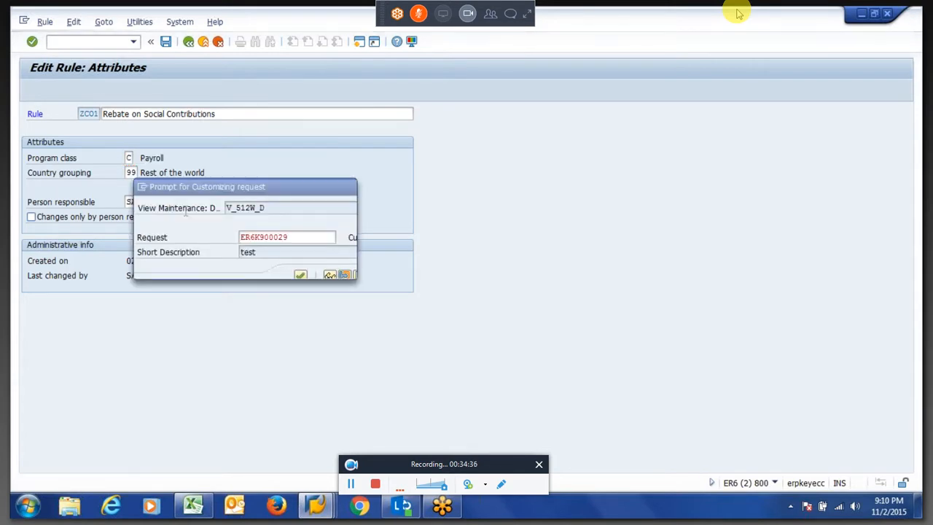
key("Return")
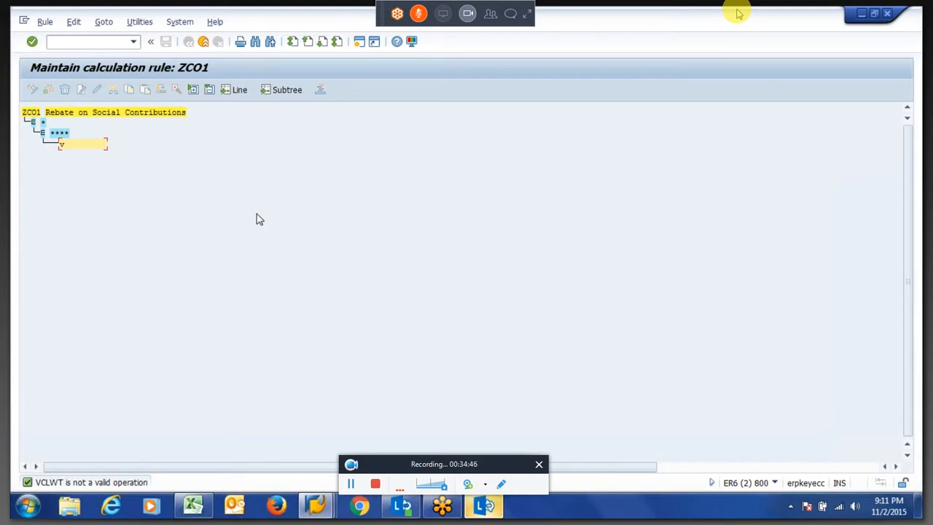
Step: Enter the processing class operation VWTCL beneath the **** wage type node of rule ZCO1
type("w")
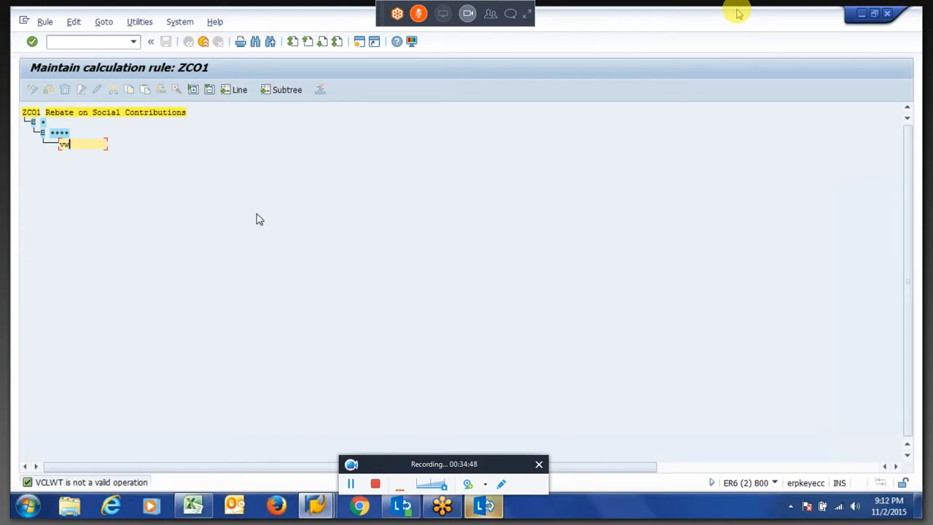
type("tcl")
key("Return")
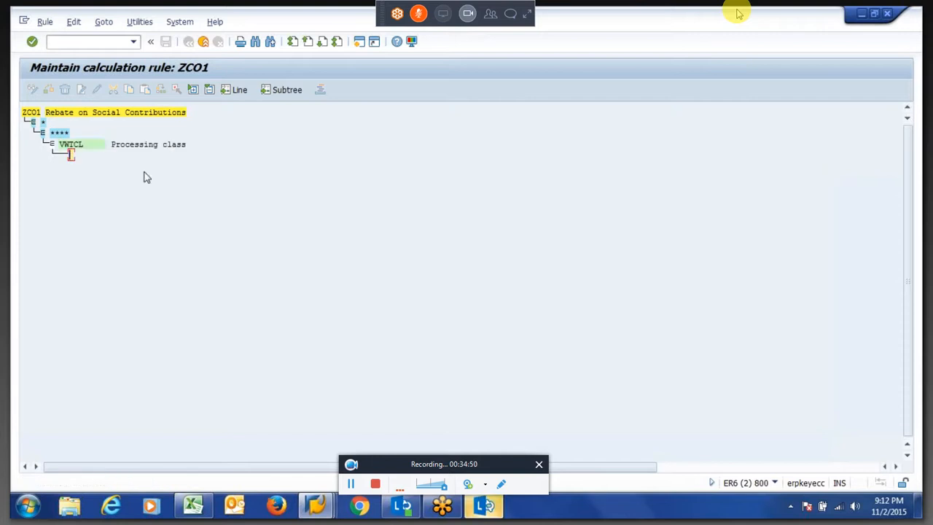
Step: Open the documentation for operation VWTCL, examine its use, syntax and example, and return to the rule
left_click(71, 148)
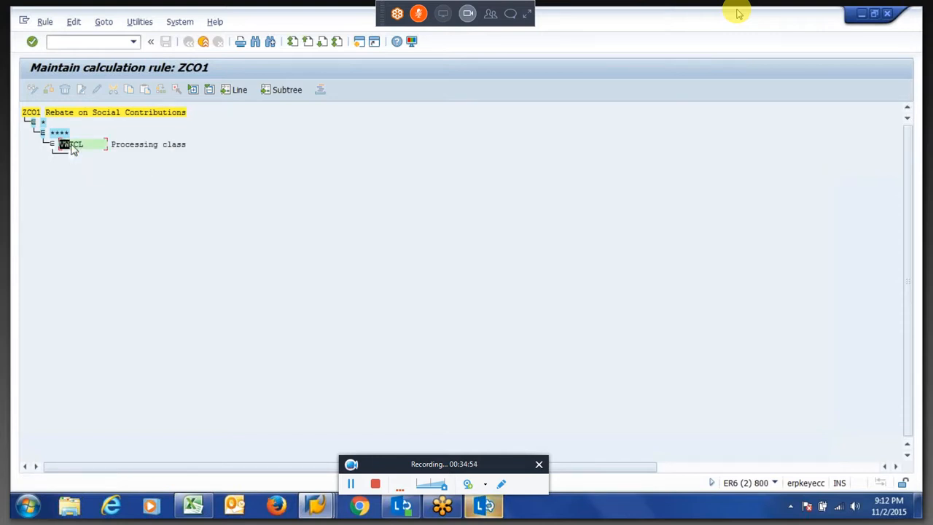
left_click_drag(71, 149, 82, 148)
left_click_drag(82, 148, 86, 148)
double_click(86, 149)
left_click(72, 145)
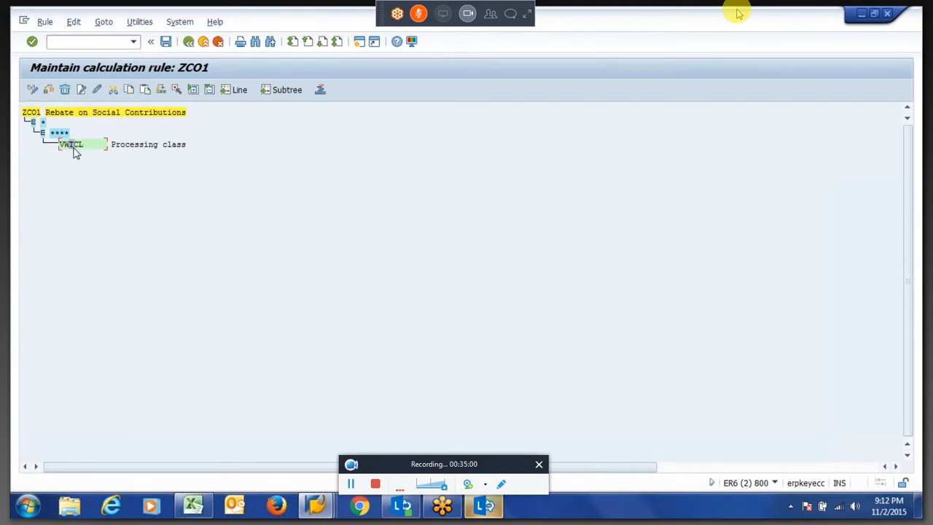
left_click(98, 27)
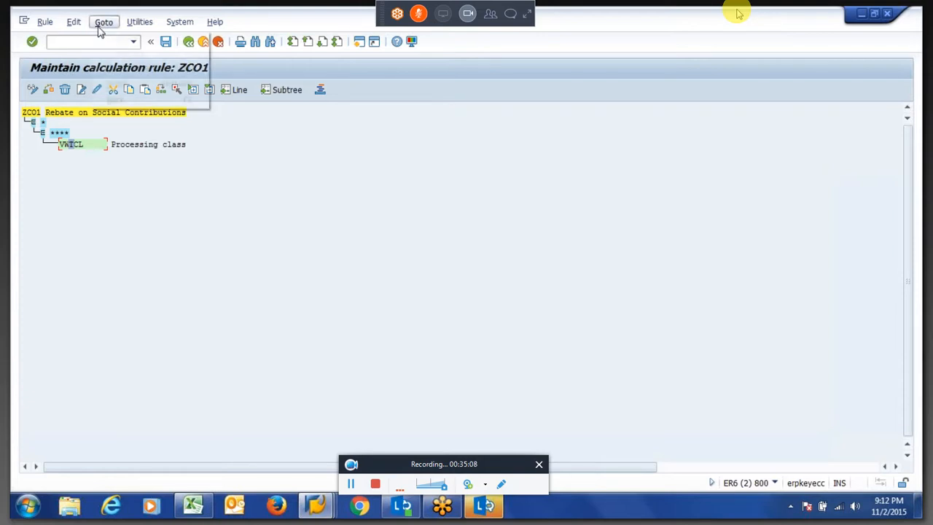
left_click(103, 80)
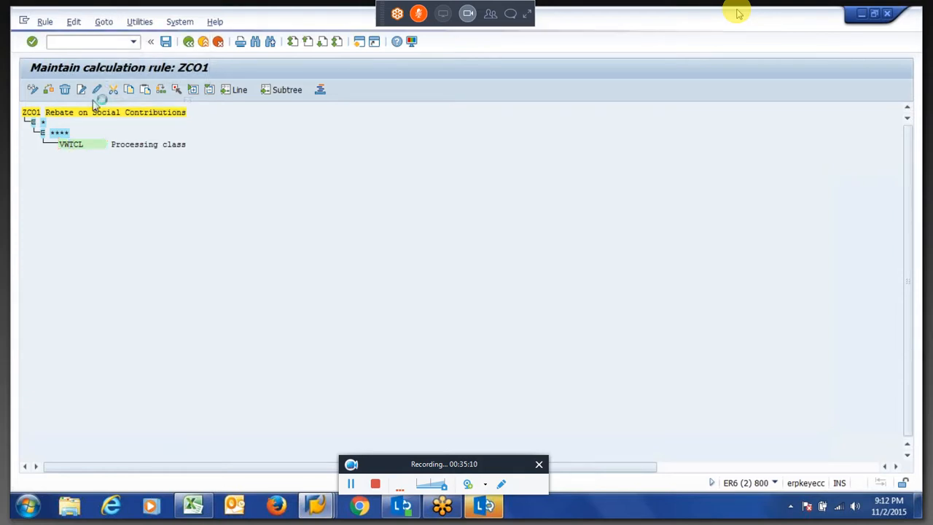
left_click(99, 379)
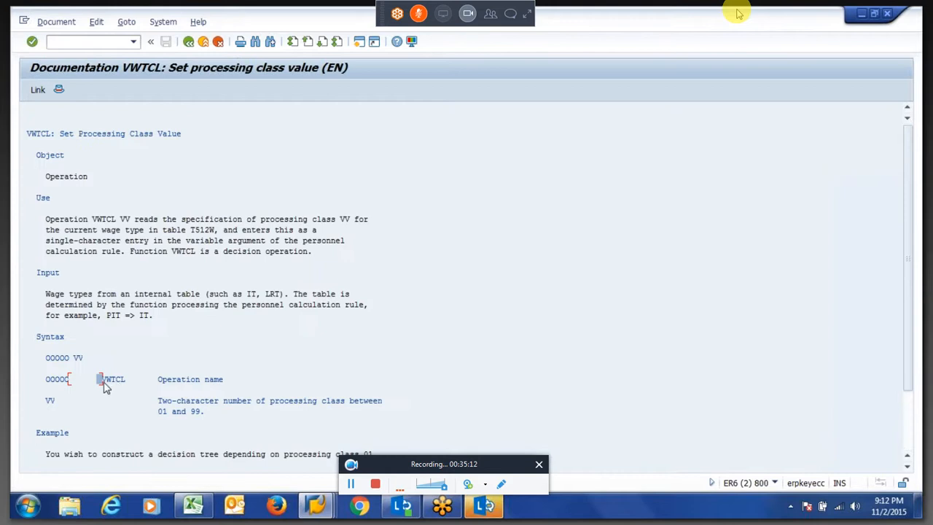
left_click(104, 382)
left_click_drag(158, 412, 201, 412)
left_click(47, 362)
left_click_drag(47, 362, 121, 386)
left_click(74, 365)
left_click(77, 360)
double_click(77, 361)
left_click(114, 390)
scroll(115, 396, "down", 5)
scroll(115, 396, "up", 5)
key("Down")
key("Down")
key("Down")
key("Down")
scroll(114, 394, "down", 1)
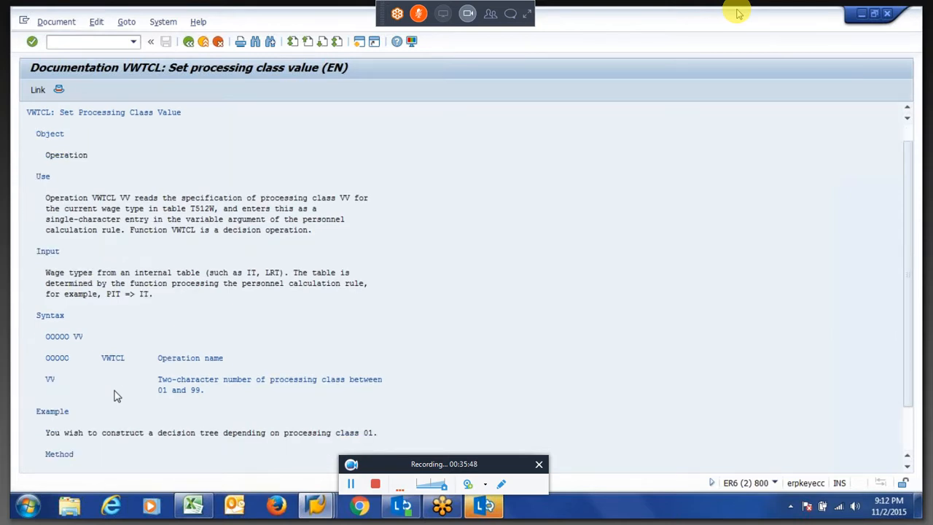
scroll(115, 394, "down", 1)
key("F3")
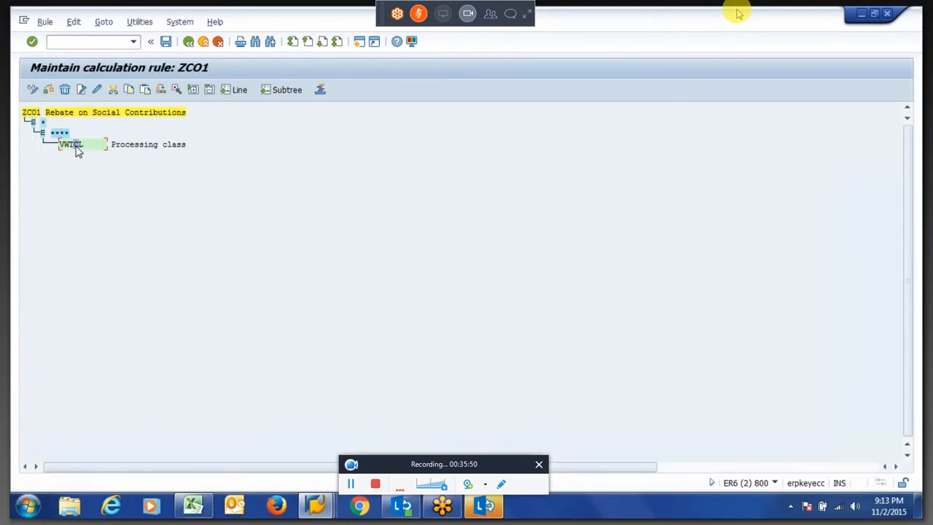
Step: Add the decision values *, 1, 2 and 3 under VWTCL and enter operation ADDWT * beneath value *
left_click(81, 93)
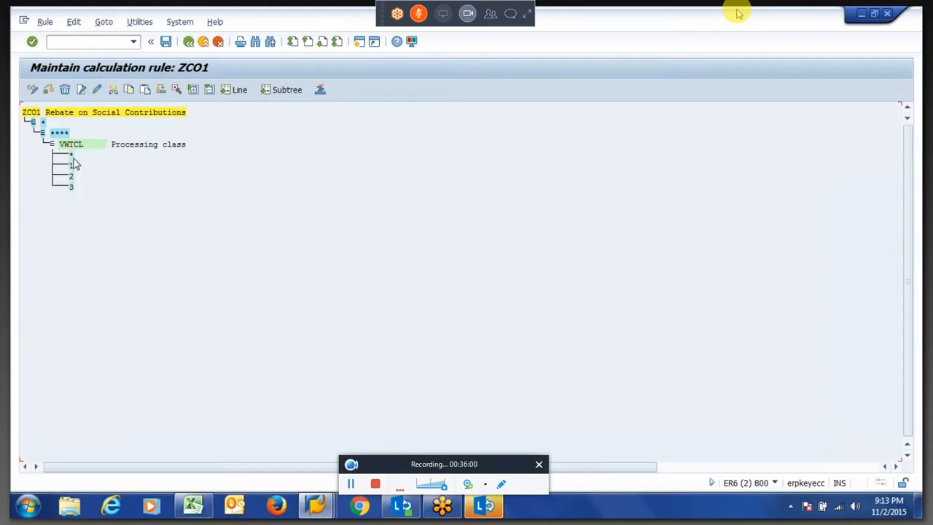
left_click(71, 155)
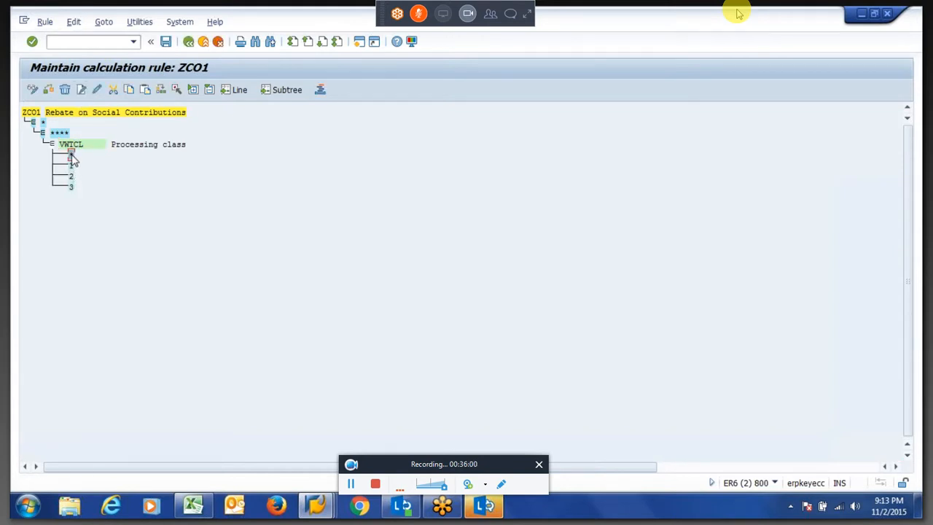
left_click(81, 90)
type("addwt *")
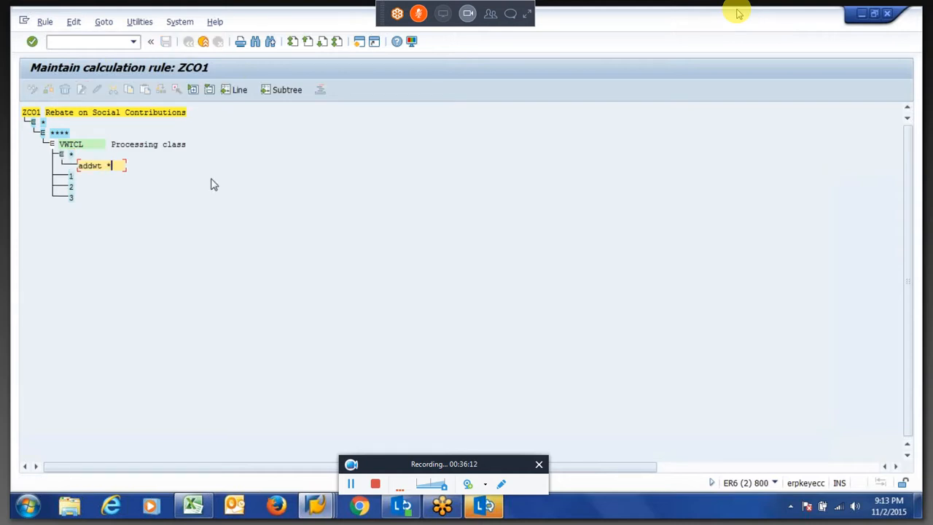
key("Return")
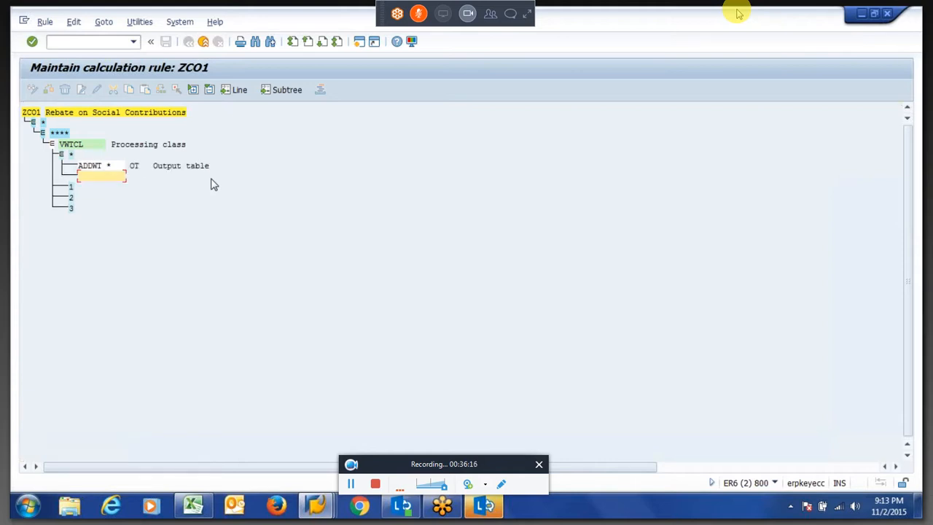
Step: Insert the operation ADDWT * at sub-level beneath decision values 3 and 2
left_click(72, 207)
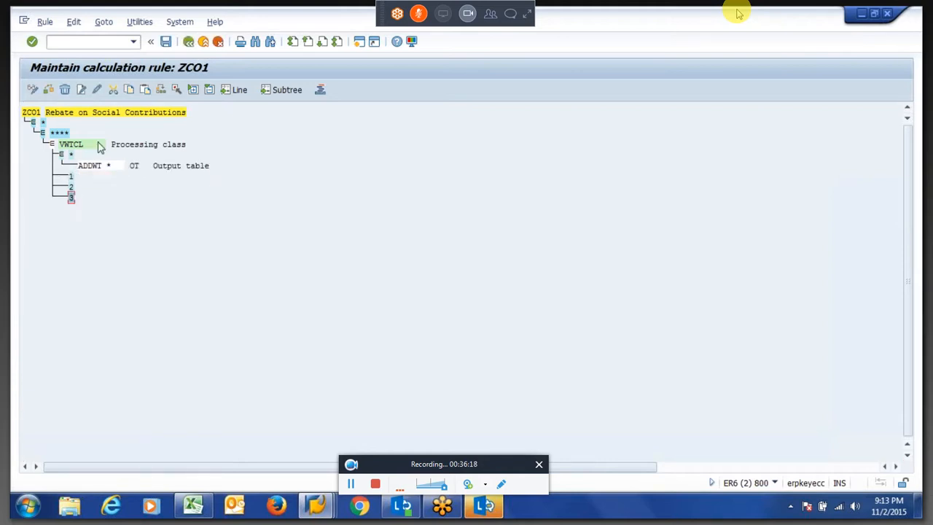
left_click(81, 89)
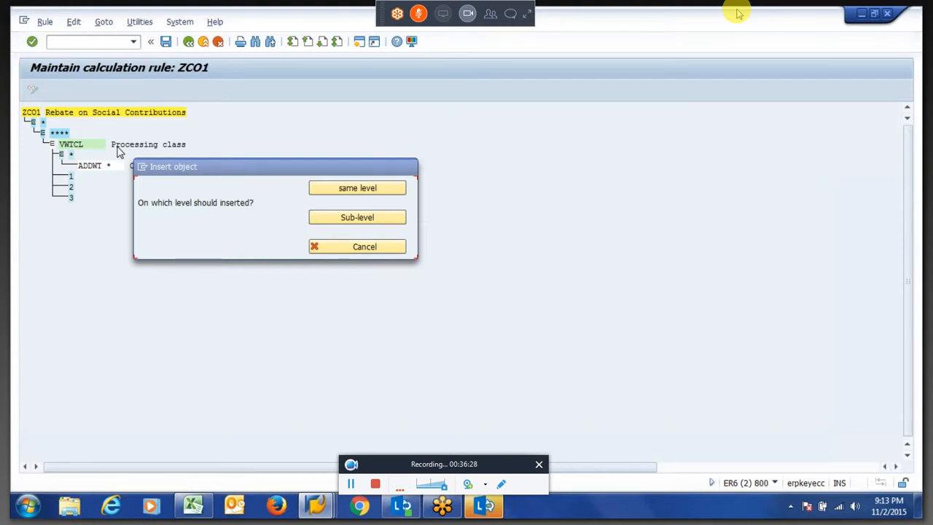
left_click(344, 219)
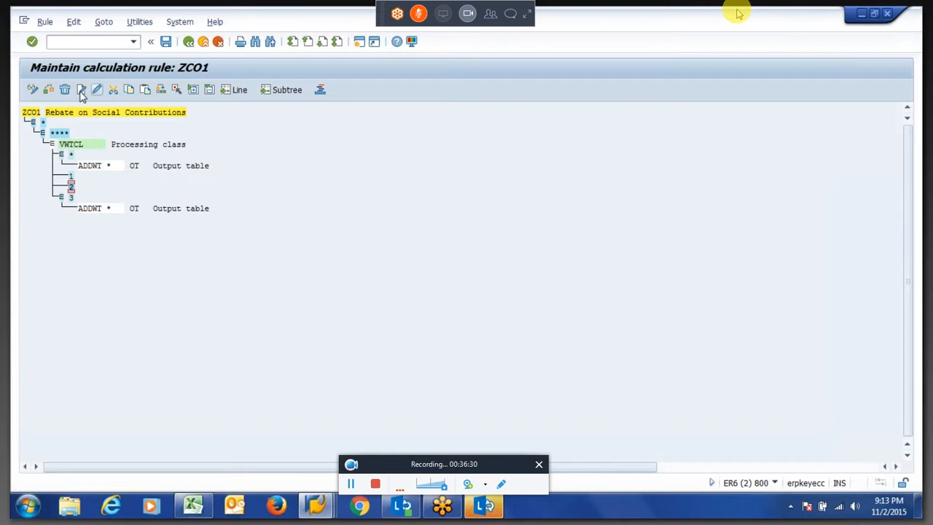
left_click(81, 91)
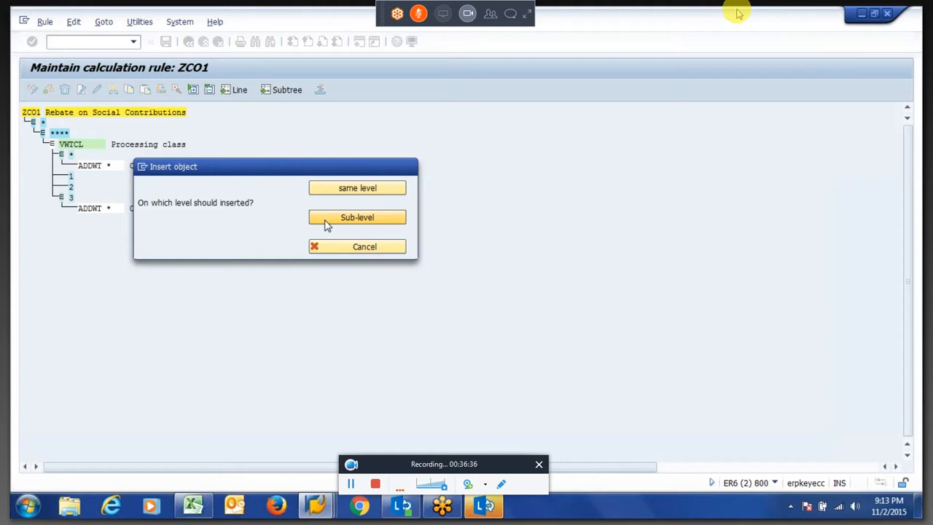
left_click(325, 226)
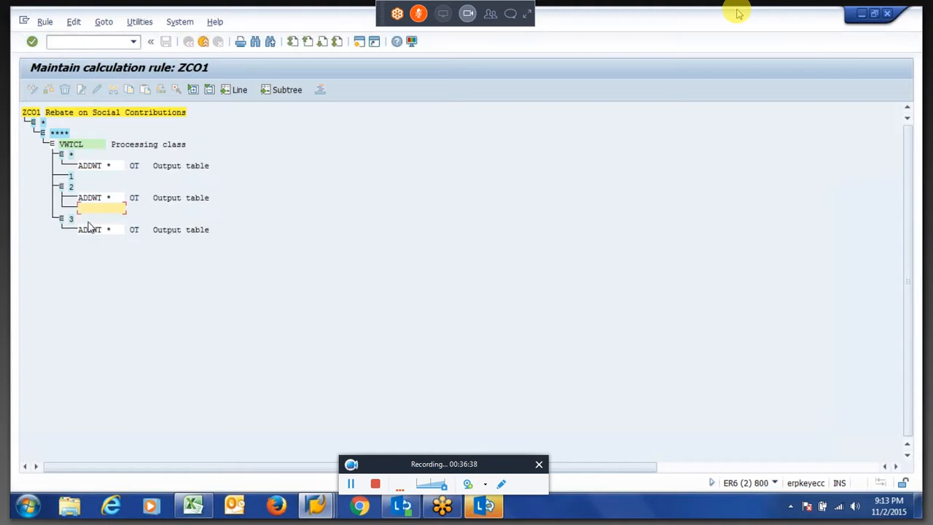
Step: Insert the operation ADDWT * at sub-level beneath decision value 1
left_click(71, 177)
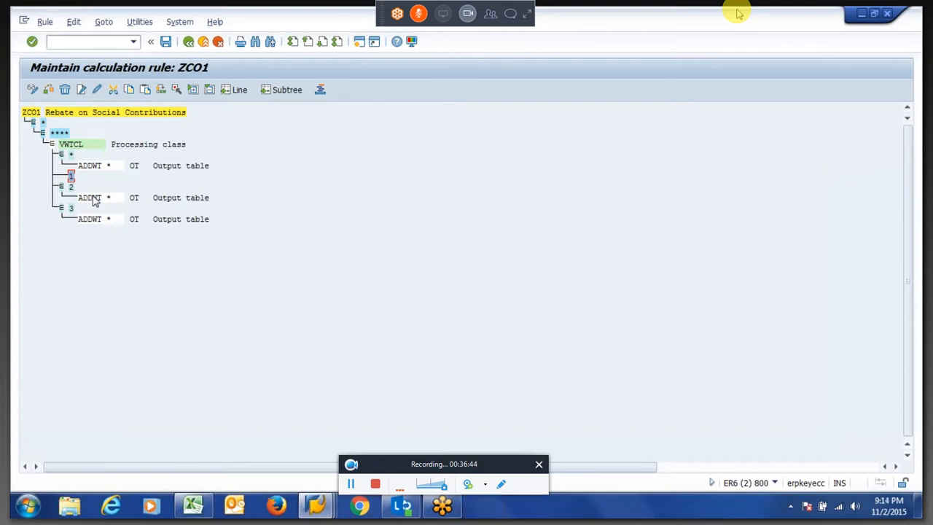
left_click(81, 89)
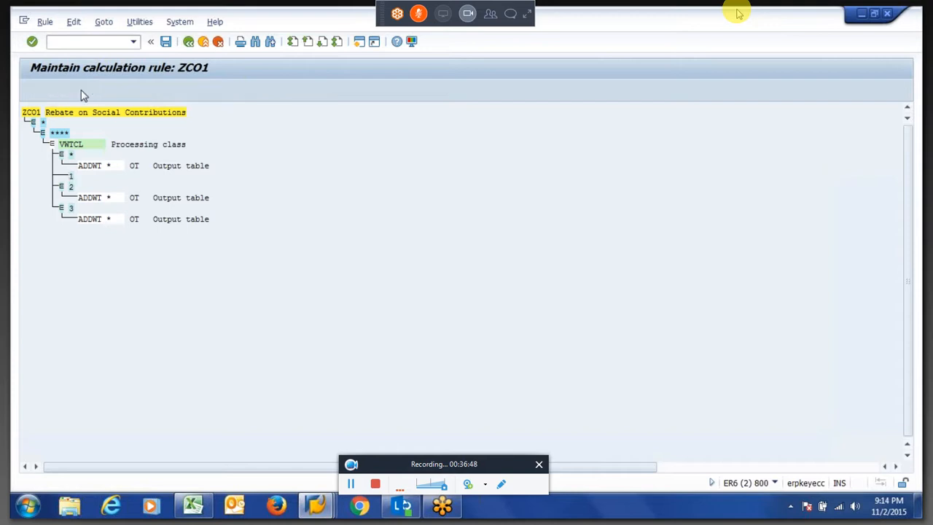
left_click(324, 221)
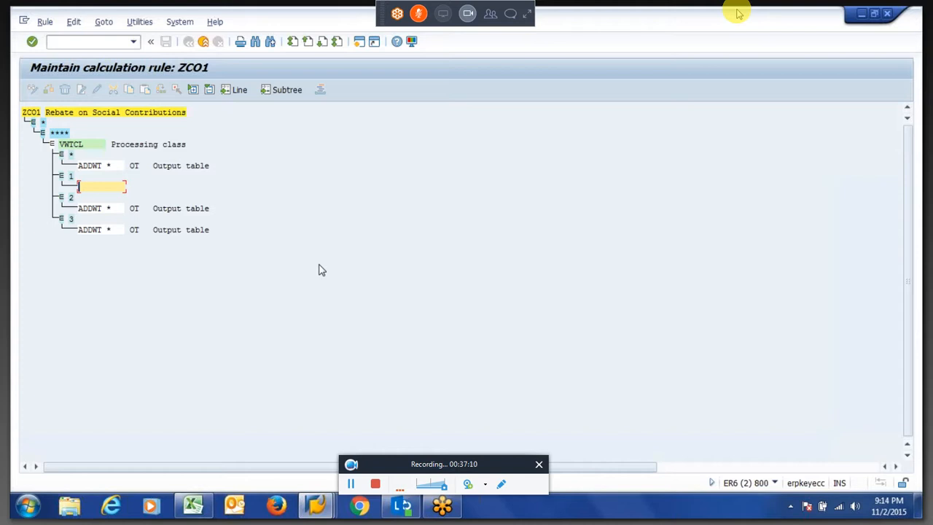
type("ADDWT *")
key("Return")
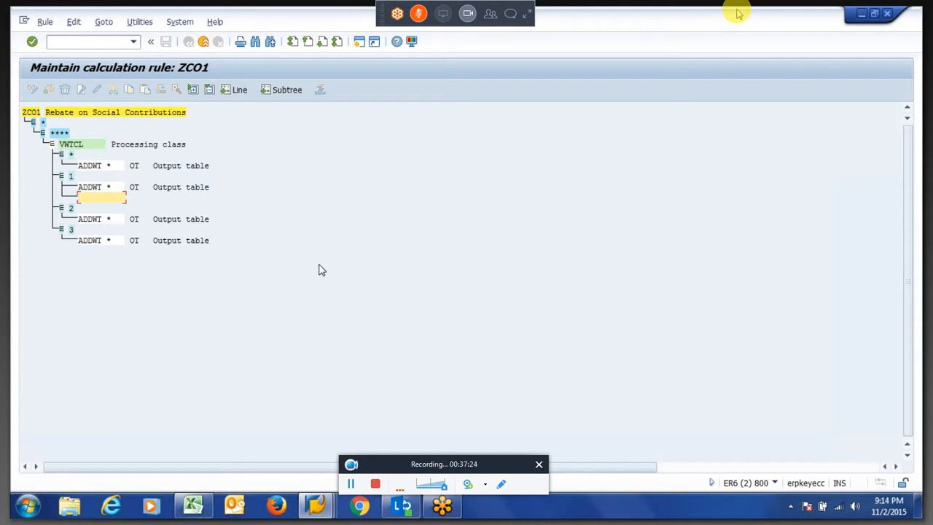
Step: Add the operation ADDWTI0REB as the second line beneath decision value 1
type("ADDWTI")
key("BackSpace")
type("0REE")
key("Return")
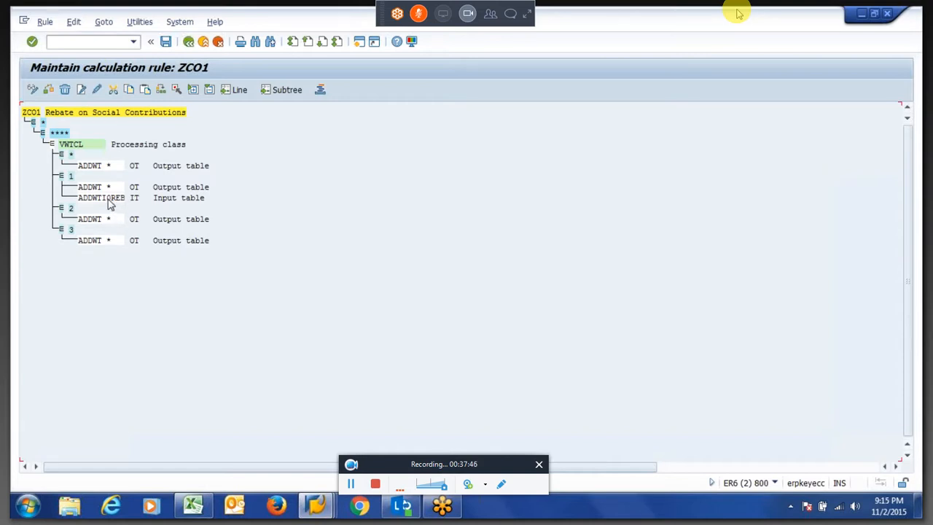
left_click(109, 198)
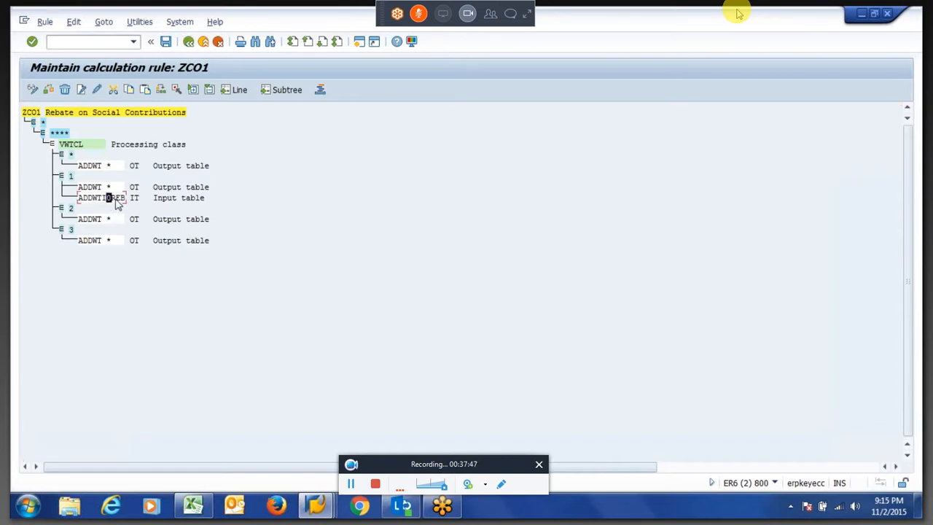
left_click(71, 177)
double_click(87, 198)
left_click_drag(106, 199, 158, 219)
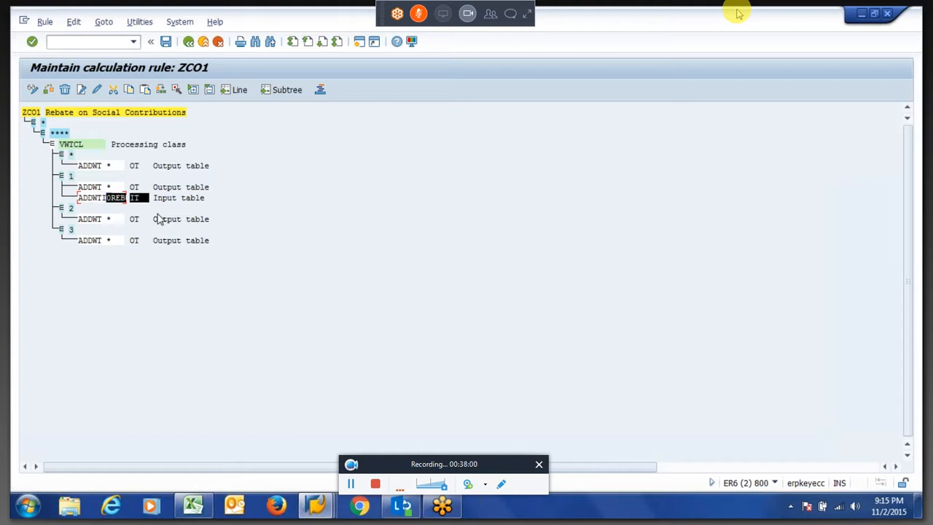
left_click(256, 216)
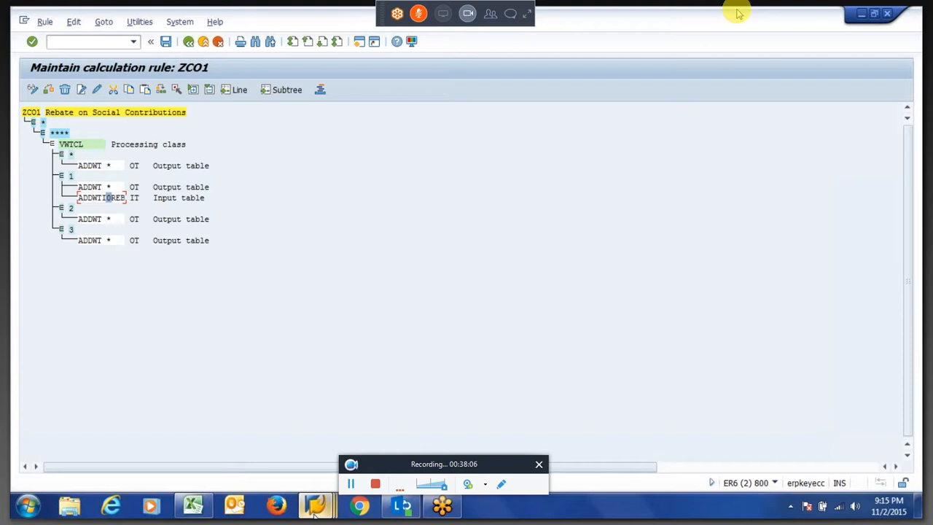
Step: Switch to the IMG session, bring up Copy Wage Types for country grouping 99 and enter 0GRS as the original wage type
mouse_move(313, 514)
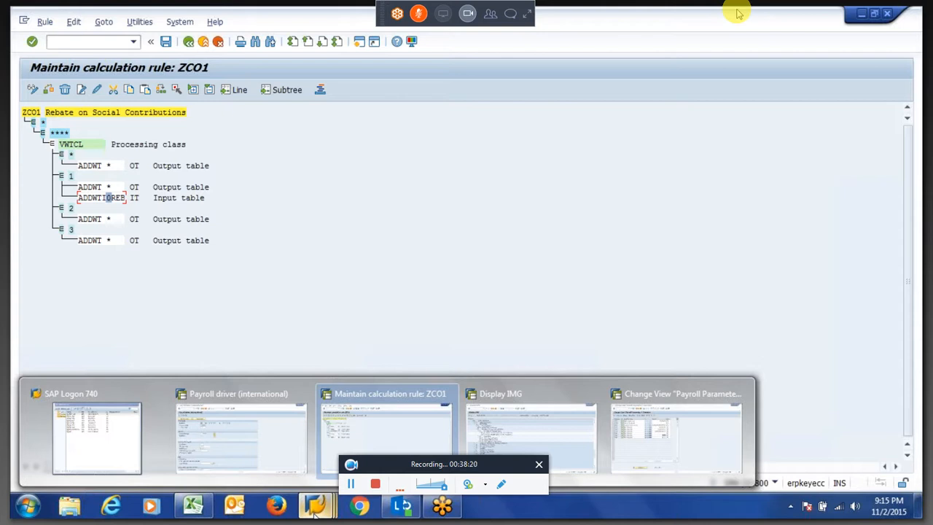
mouse_move(482, 445)
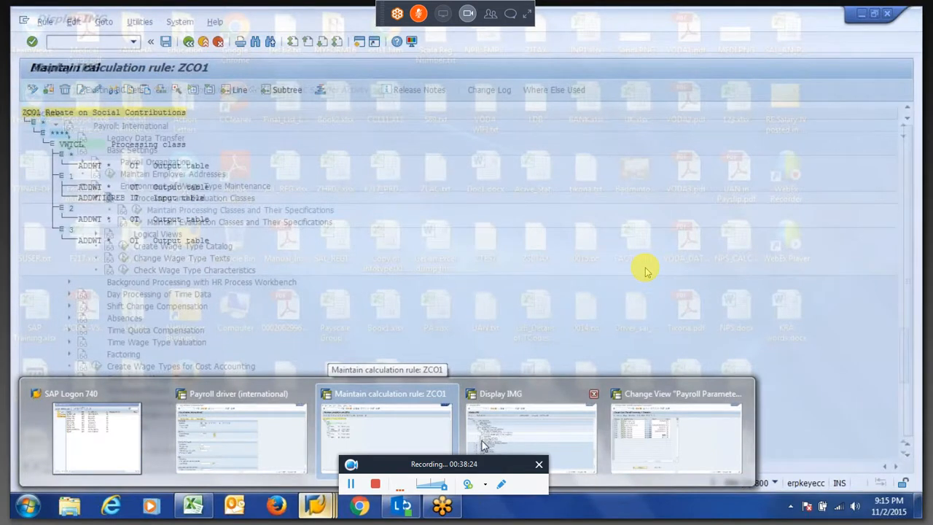
left_click(483, 445)
type("0GRS")
key("Return")
key("Tab")
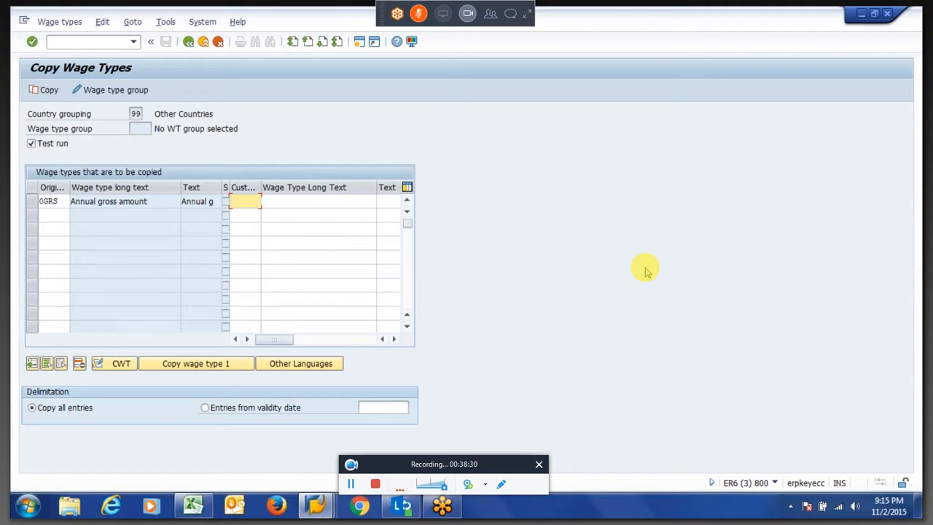
Step: Set the customer wage type to 0REB with the long text "Tax rebate" and the short text "Tax reba"
type("0reb")
key("Tab")
type("Tax reba")
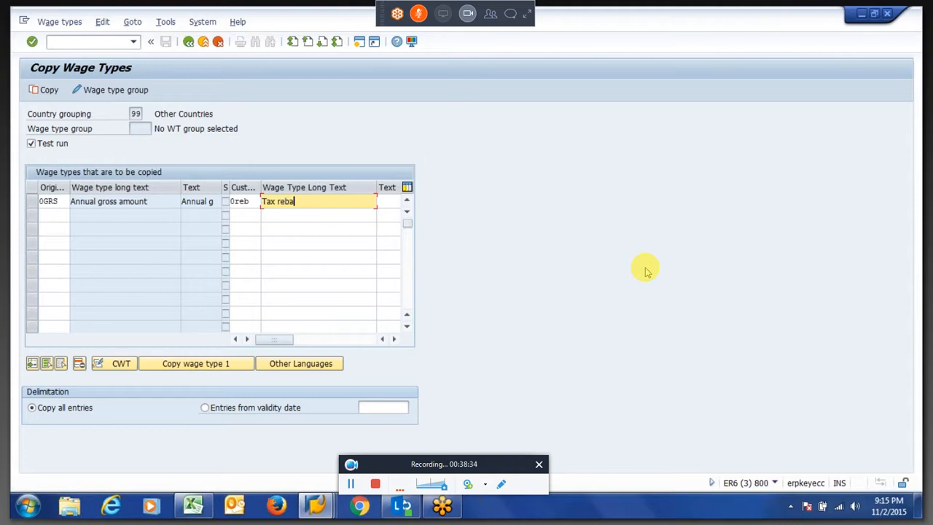
type("te")
key("Tab")
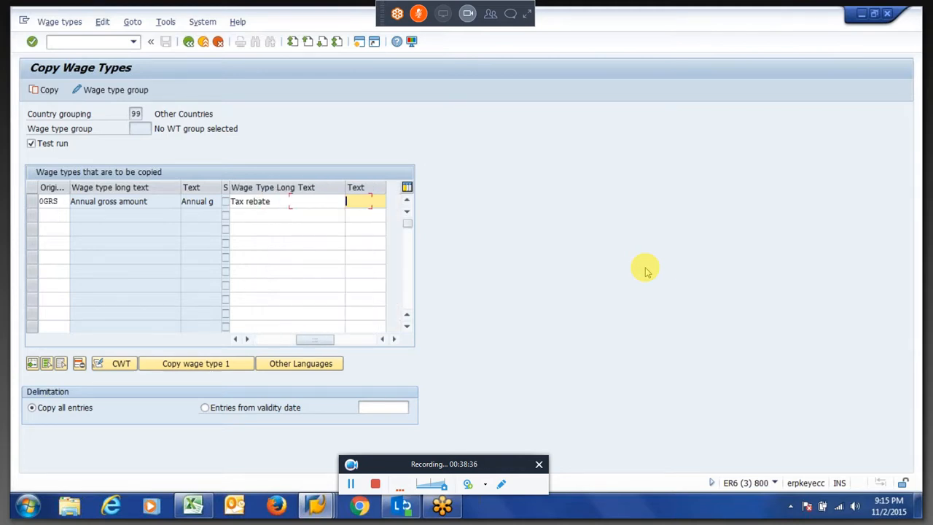
key("shift+Tab")
key("ctrl+c")
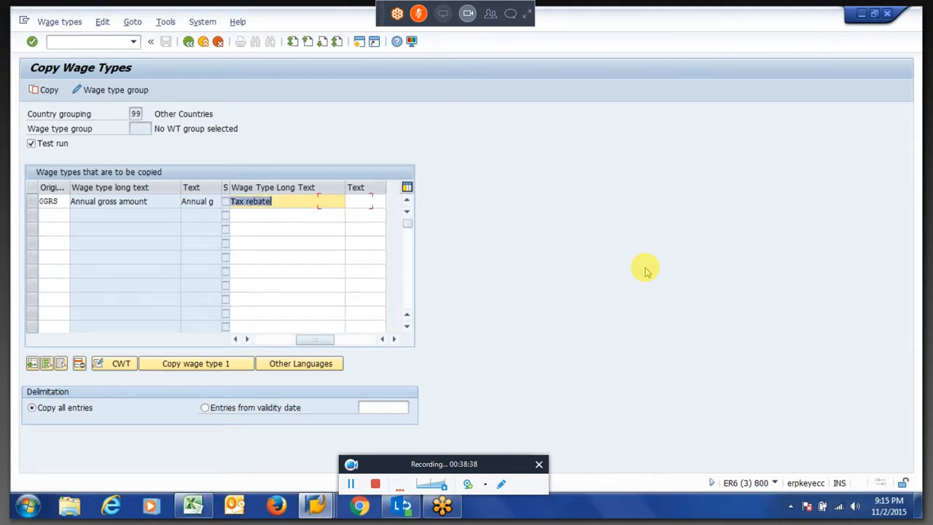
key("Tab")
key("ctrl+v")
key("Return")
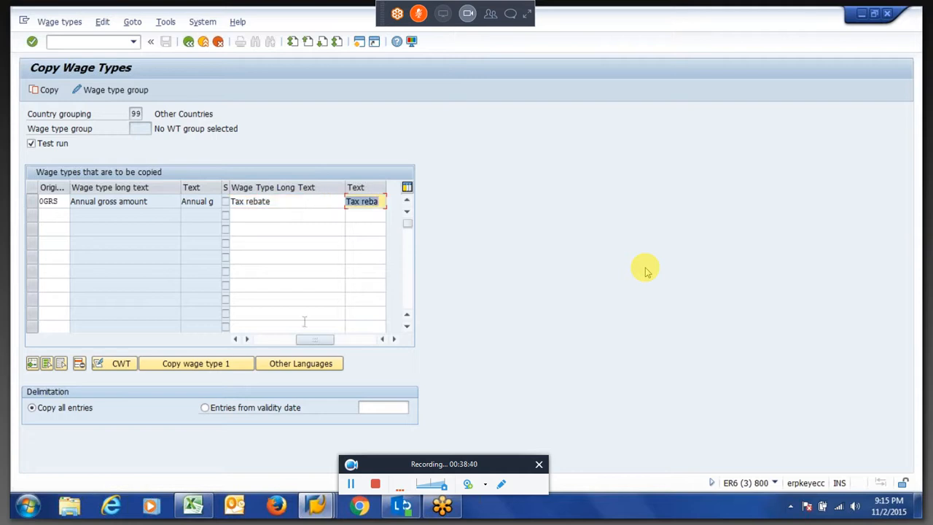
Step: Turn off the test run and copy wage type 0GRS to the customer wage type 0REB
left_click(33, 202)
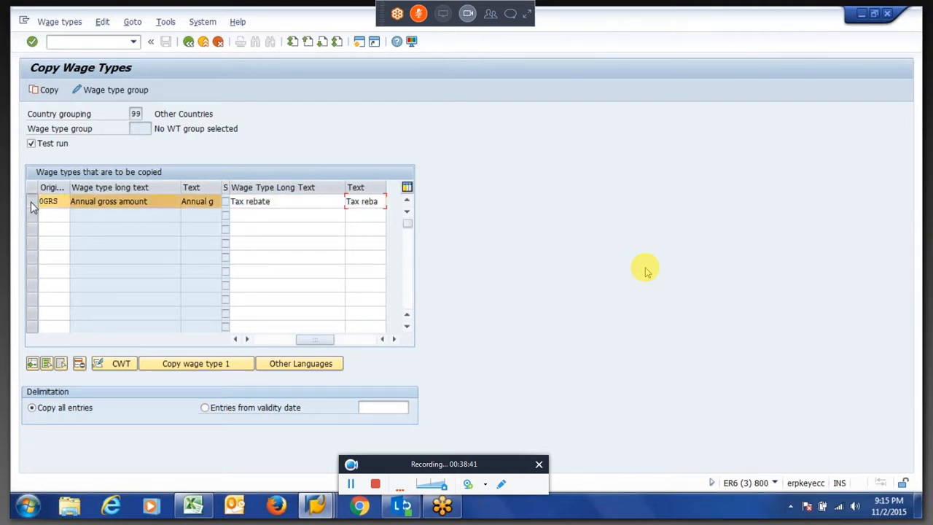
left_click(31, 143)
left_click(31, 143)
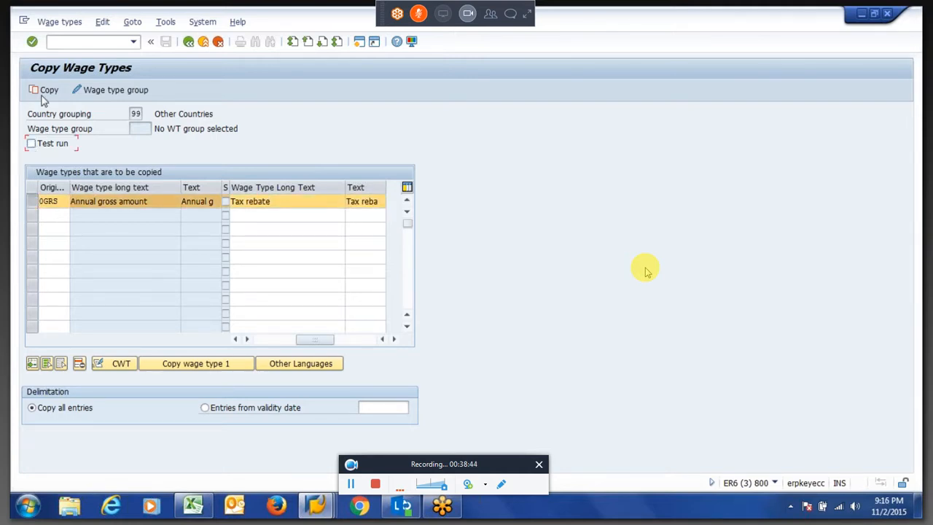
left_click(42, 95)
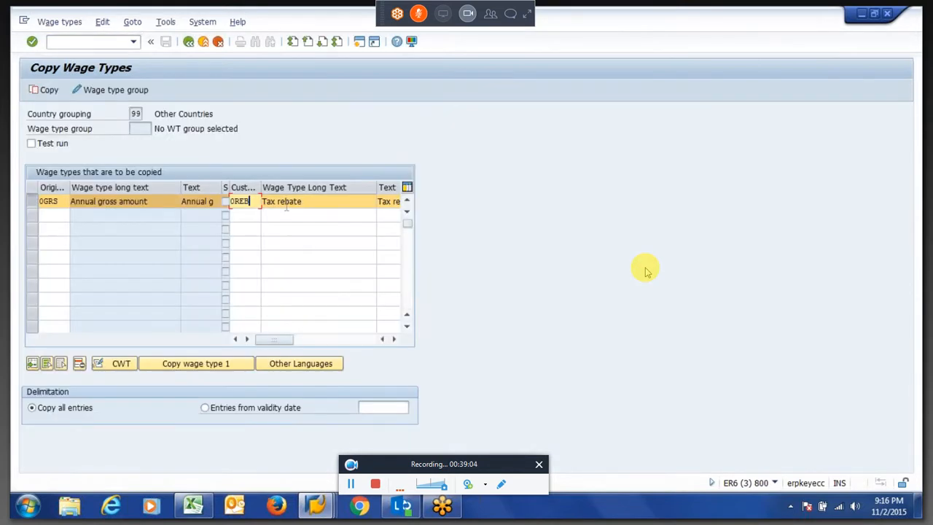
Step: Switch to the calculation rule ZCO1 session and review the rule's VWTCL decision levels and ADDWT operations
key("alt+Tab")
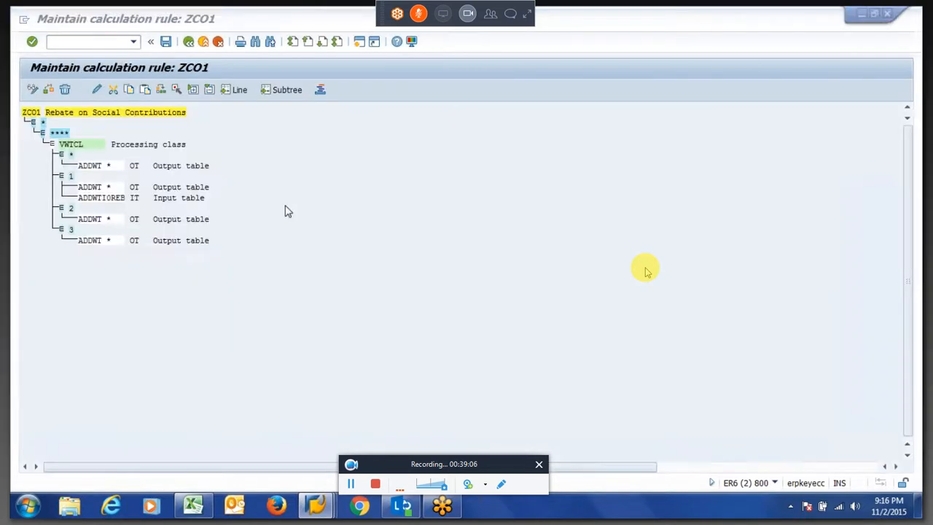
left_click(237, 299)
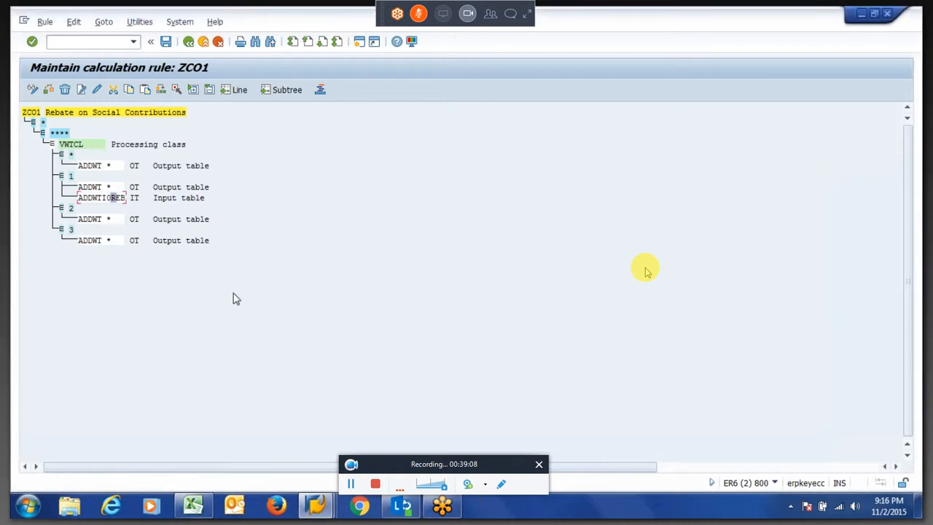
left_click(26, 114)
mouse_move(315, 505)
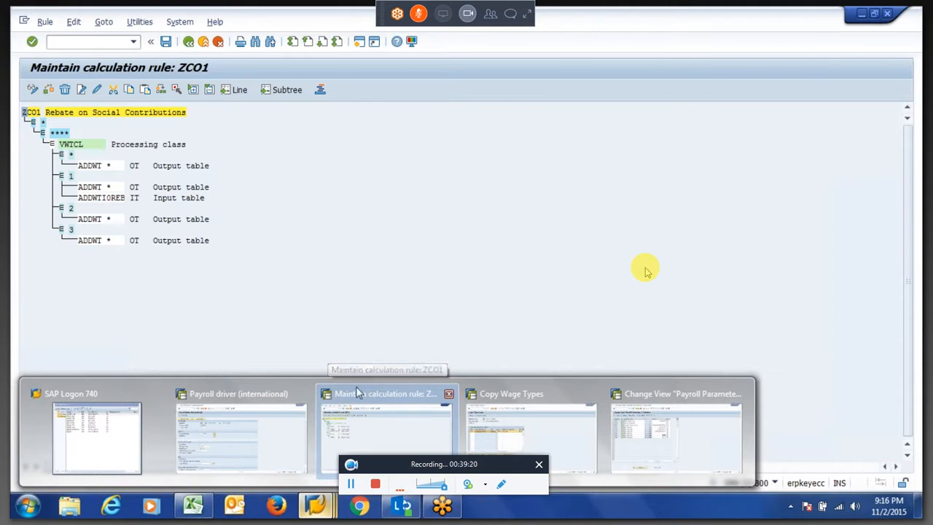
left_click(59, 146)
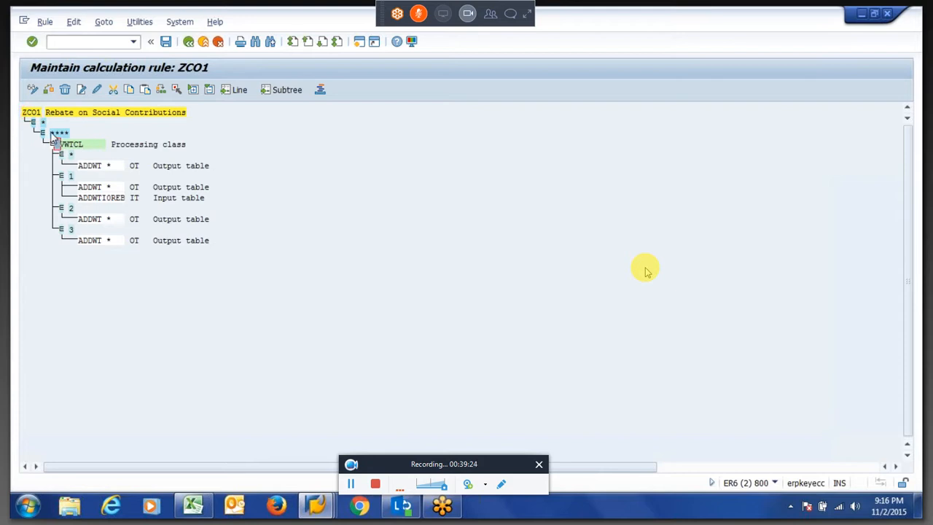
left_click(76, 135)
left_click(42, 124)
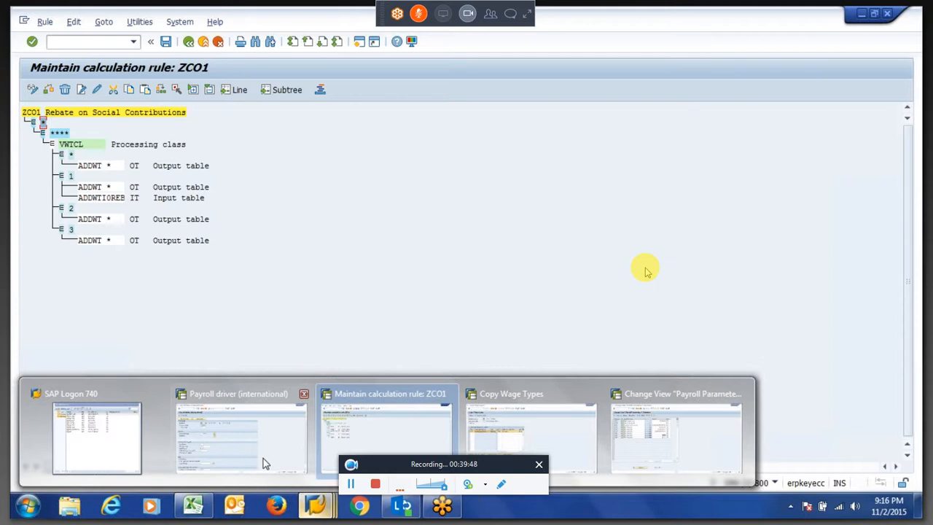
Step: Switch to the payroll log session and expand Start of iteration, 1.Run and INT Tax Calculations Gross to net
mouse_move(260, 458)
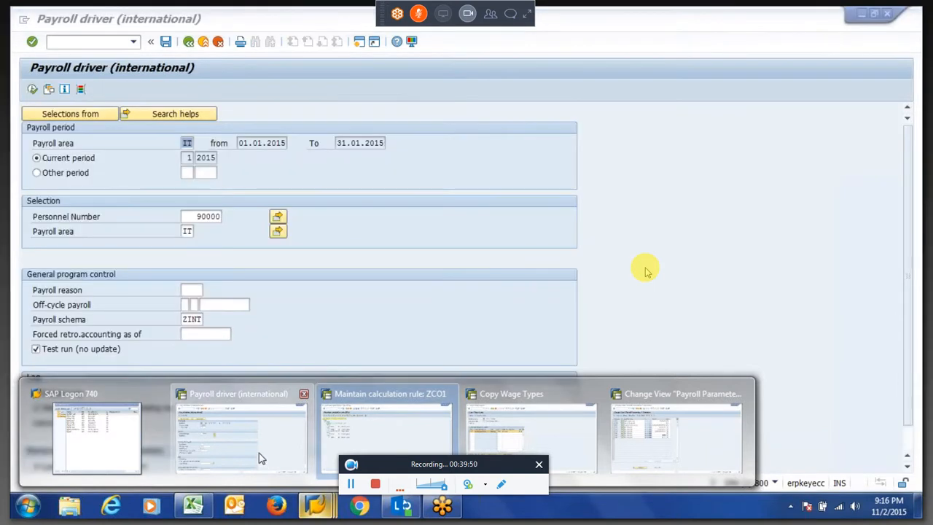
left_click(260, 458)
left_click(50, 155)
left_click(106, 325)
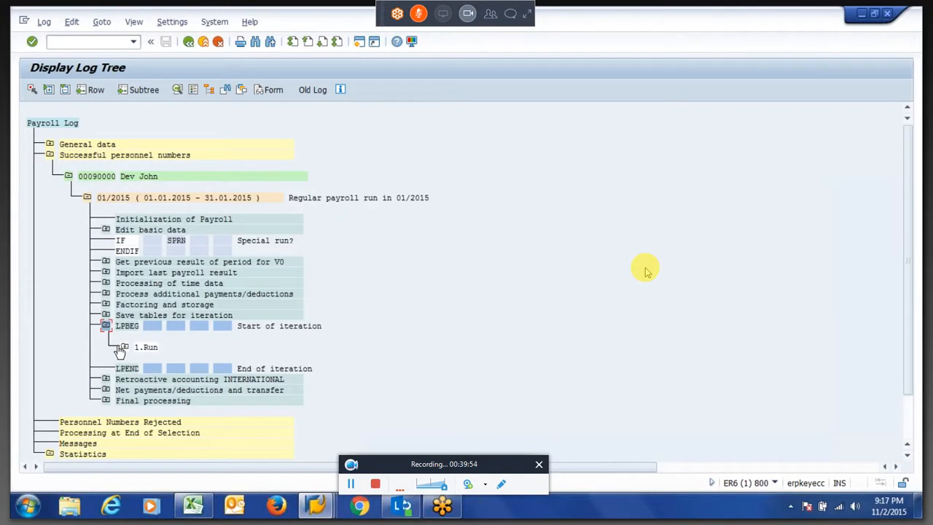
left_click(124, 347)
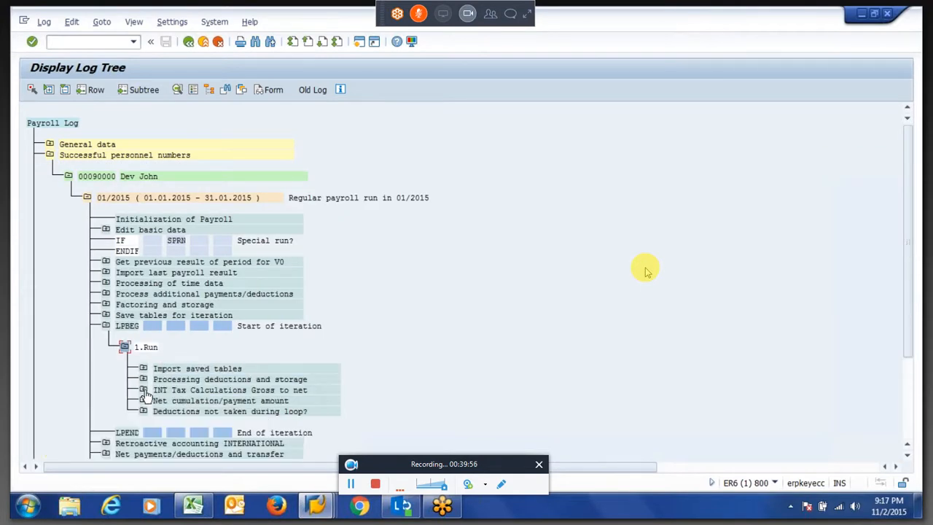
left_click(143, 390)
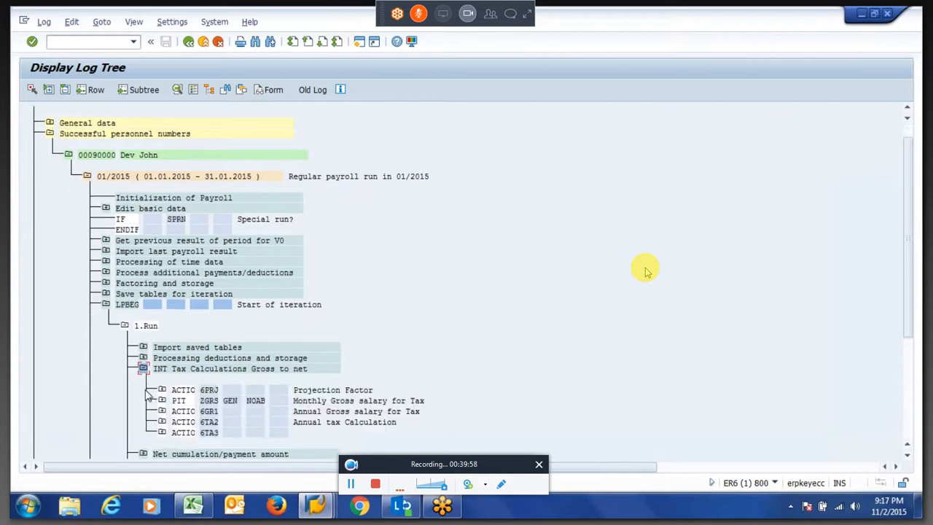
Step: Open the output table IT of the Annual Gross salary for Tax action 6GR1
left_click(415, 412)
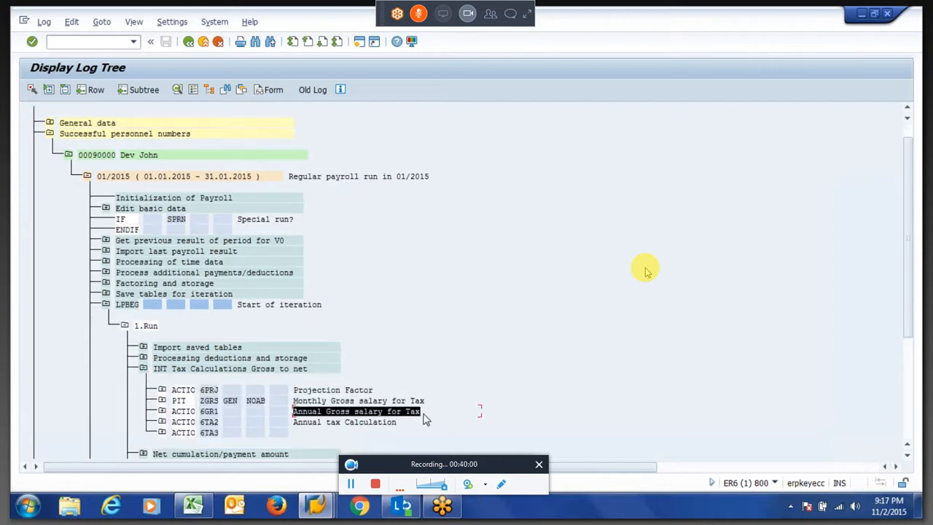
left_click(297, 413)
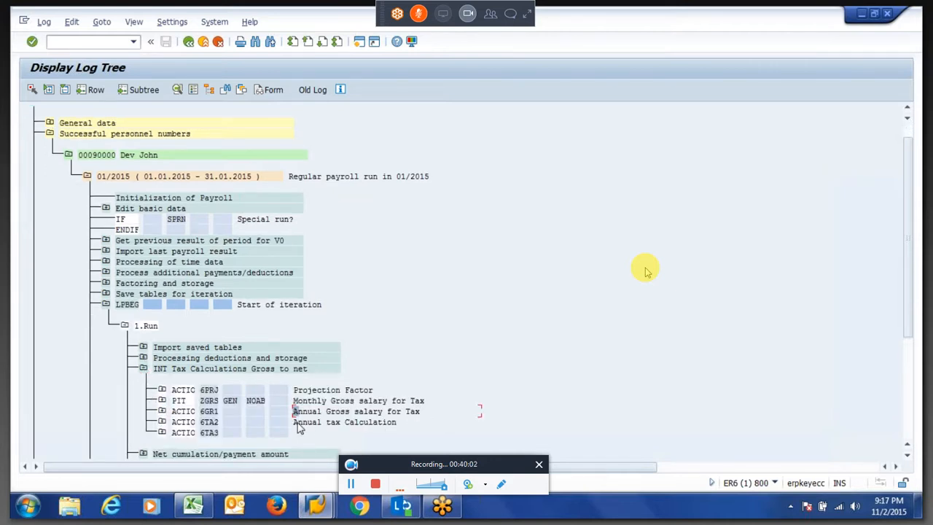
left_click(297, 424)
left_click(163, 413)
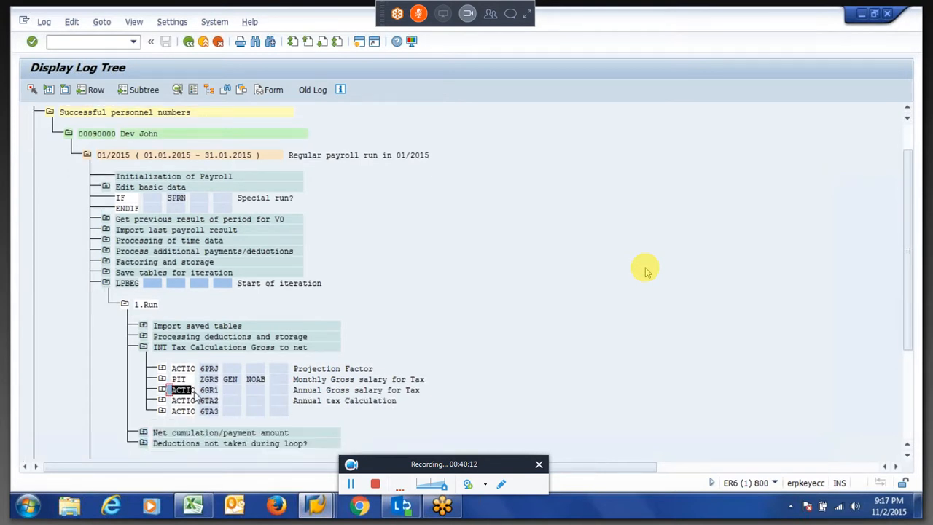
left_click(162, 391)
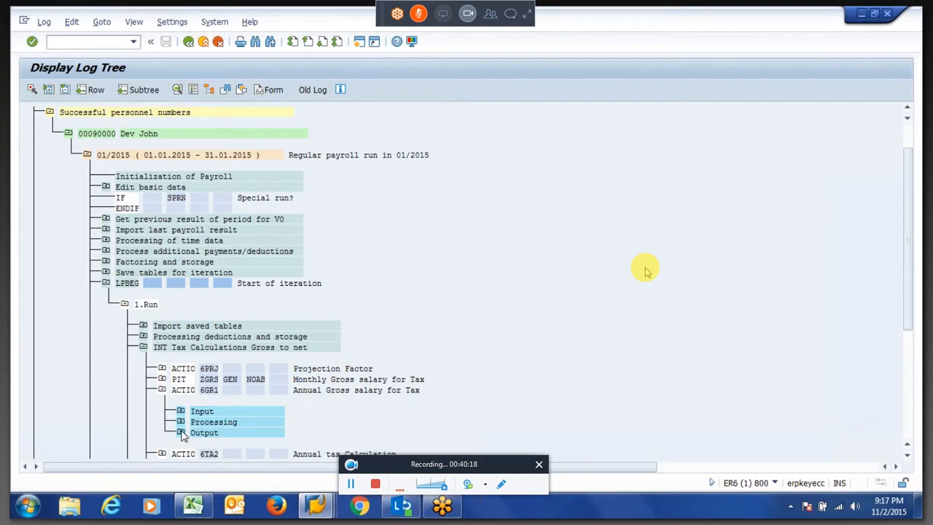
left_click(181, 432)
double_click(182, 430)
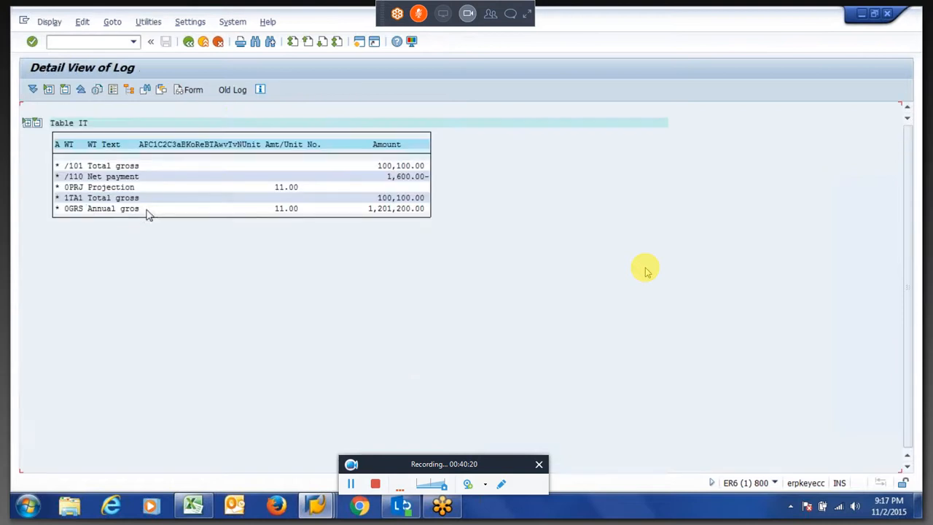
Step: Examine the amount of annual gross wage type 0GRS in the table and return to the log tree
left_click(86, 209)
left_click(376, 199)
left_click_drag(366, 209, 435, 207)
left_click(189, 42)
left_click(188, 43)
left_click(187, 44)
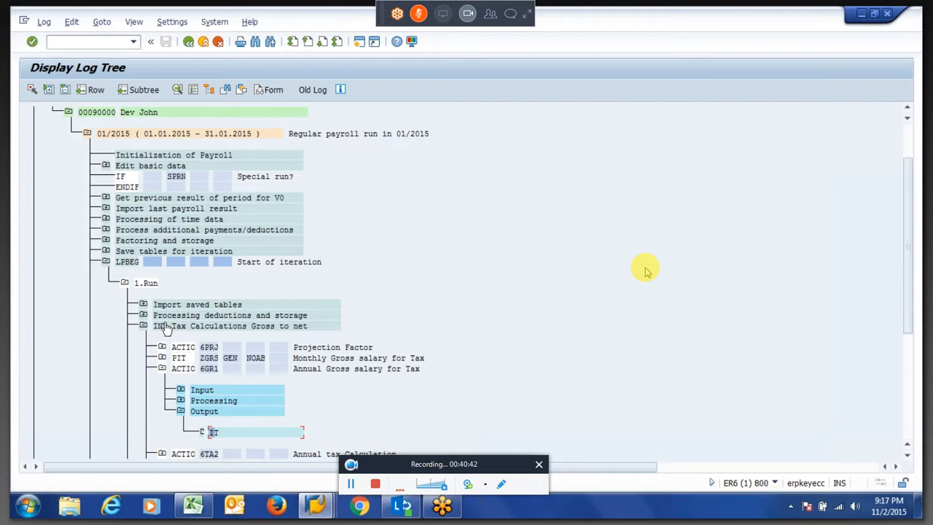
Step: Examine the annual tax amount in the output table IT of action 6TA2 and return to the log tree
left_click(191, 454)
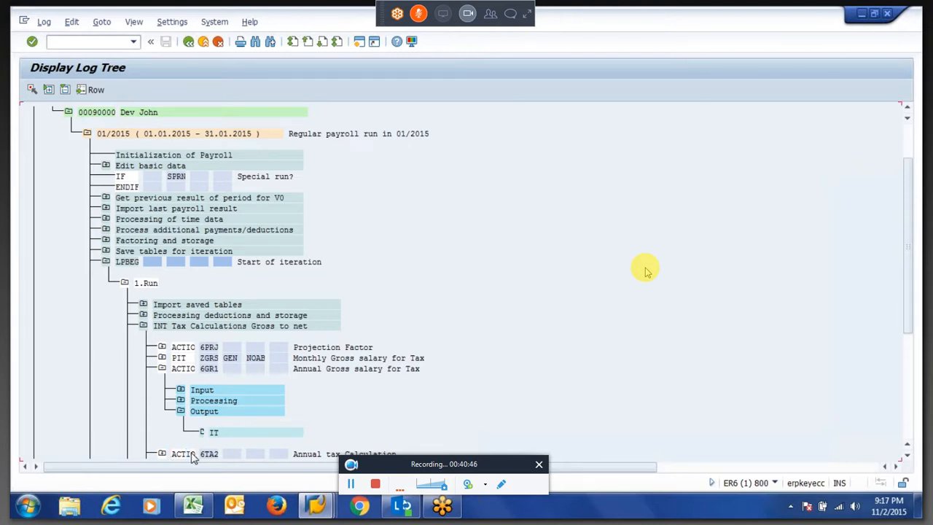
double_click(187, 454)
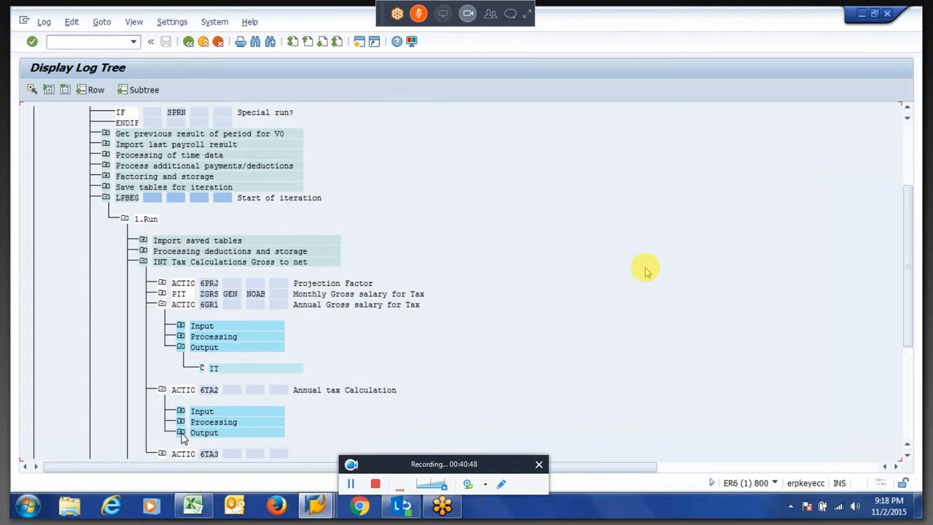
double_click(182, 432)
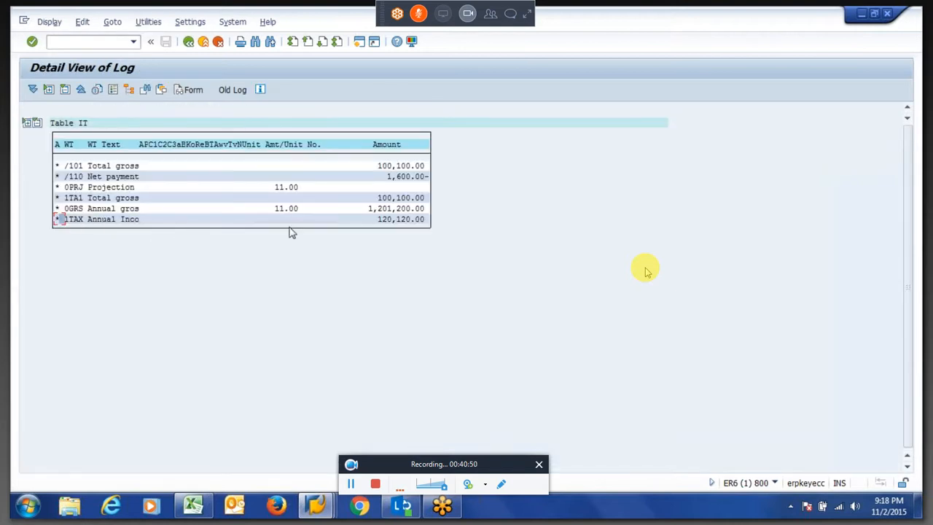
left_click(380, 220)
left_click(187, 43)
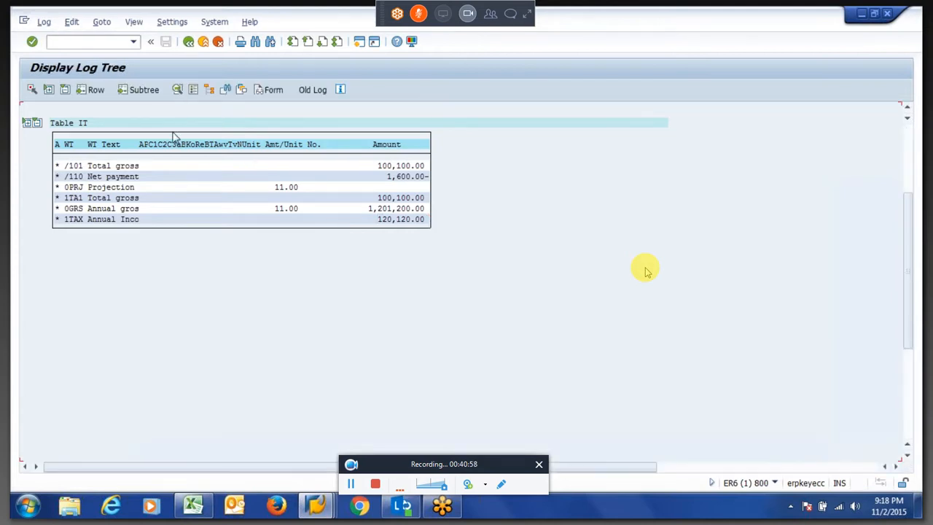
Step: Check the output table IT of action 6TA3 and return to the log tree
left_click(162, 454)
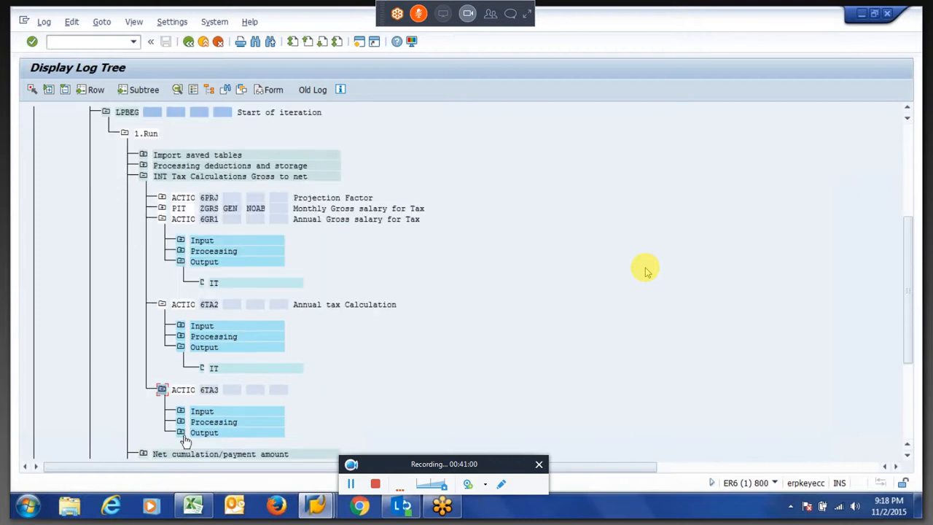
left_click(181, 435)
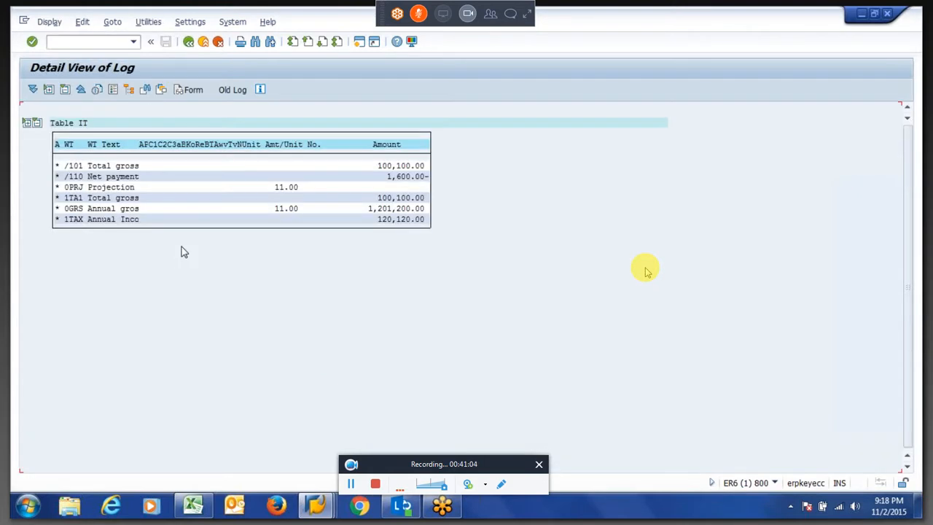
left_click(188, 43)
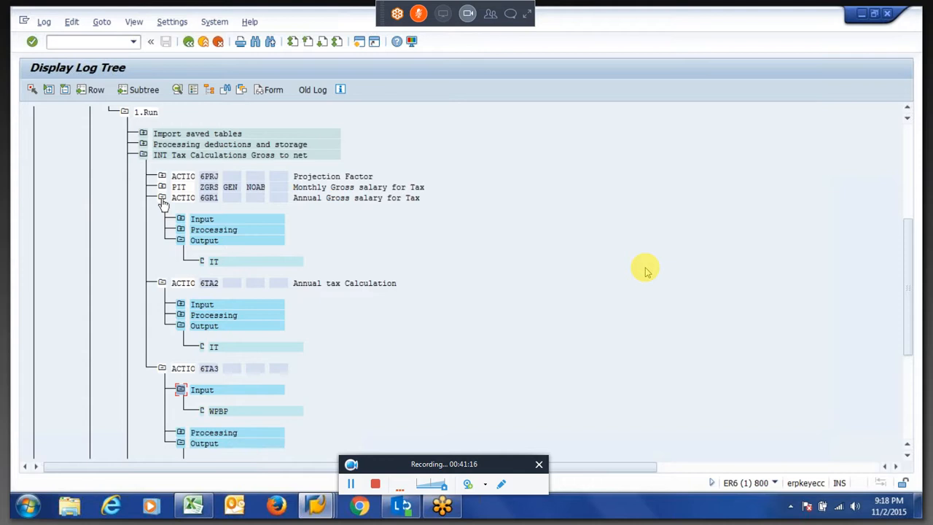
Step: Collapse the 6GR1 and 6TA2 nodes and review the functions listed under INT Tax Calculations Gross to net
left_click(161, 199)
left_click(163, 210)
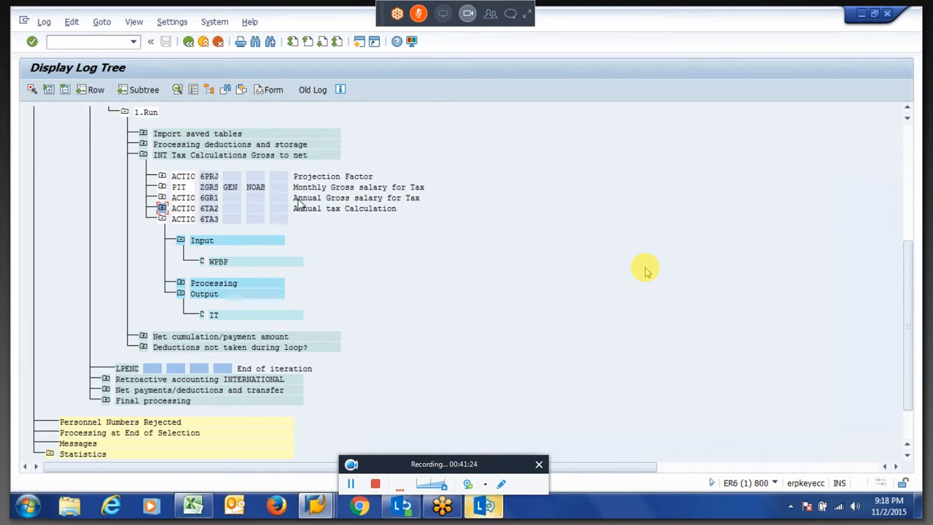
left_click_drag(296, 204, 429, 204)
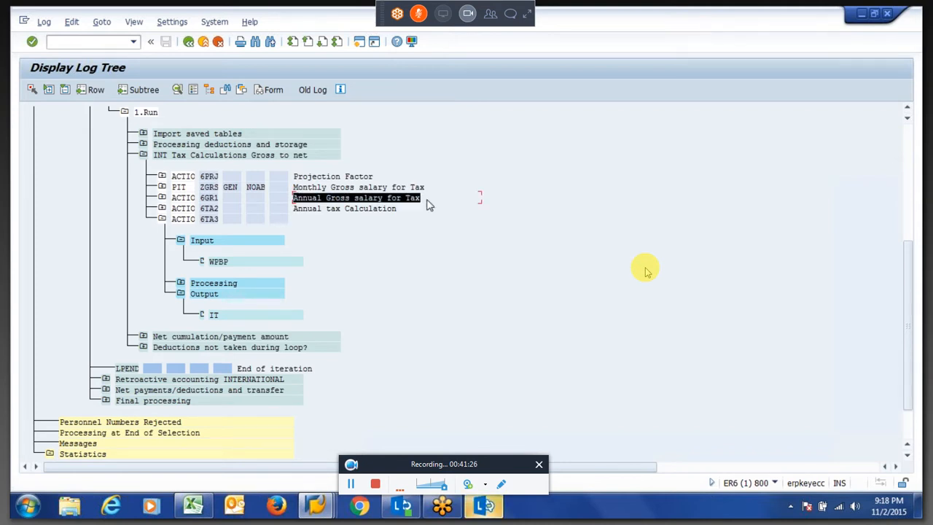
left_click(183, 199)
left_click(181, 188)
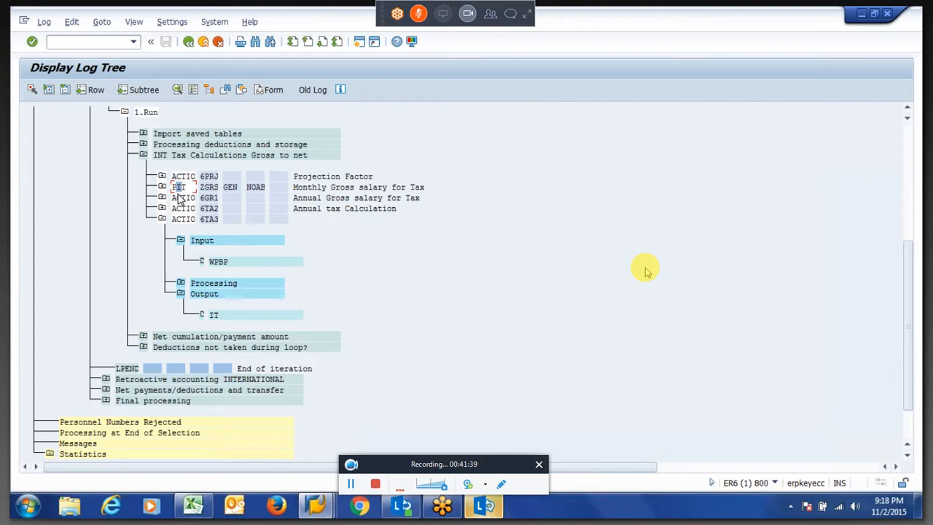
Step: Recheck wage type 0GRS in the output table IT of 6GR1, dismiss the Outlook message and return to the log tree
left_click(162, 198)
double_click(224, 264)
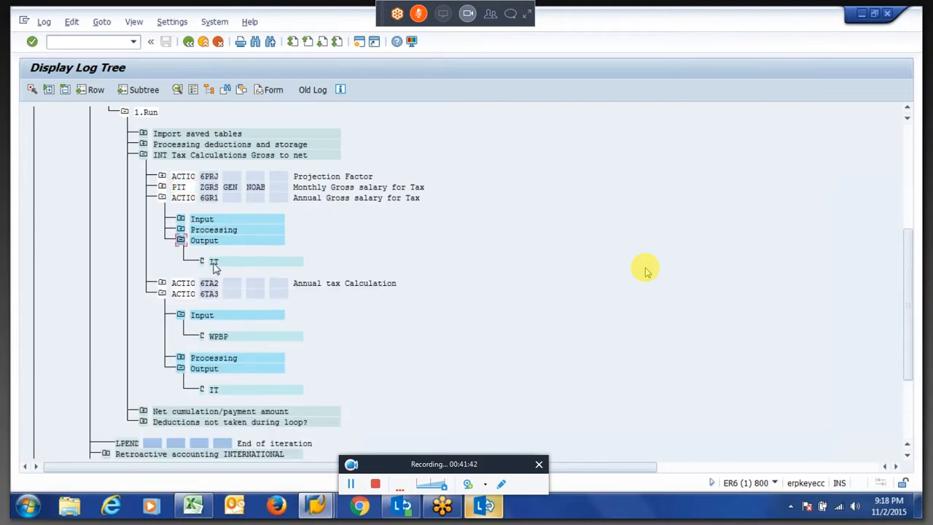
left_click_drag(68, 211, 141, 211)
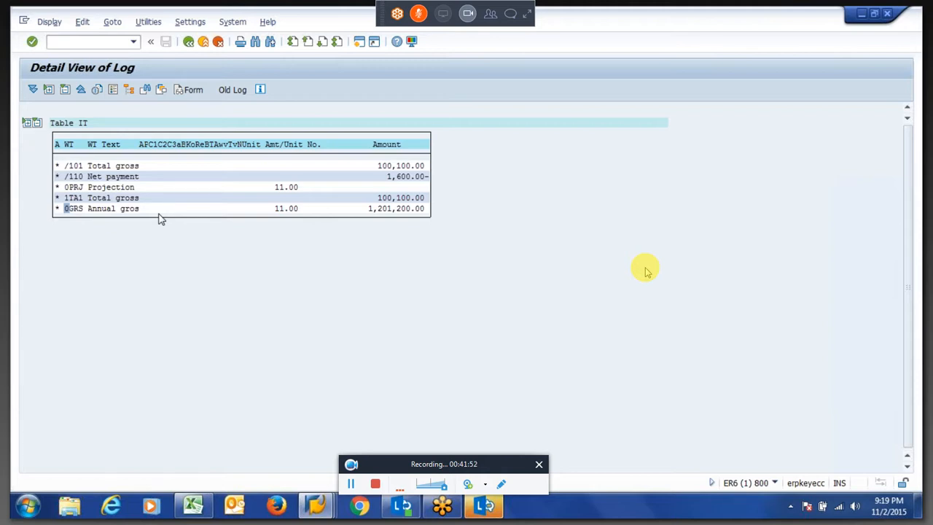
key("alt+Tab")
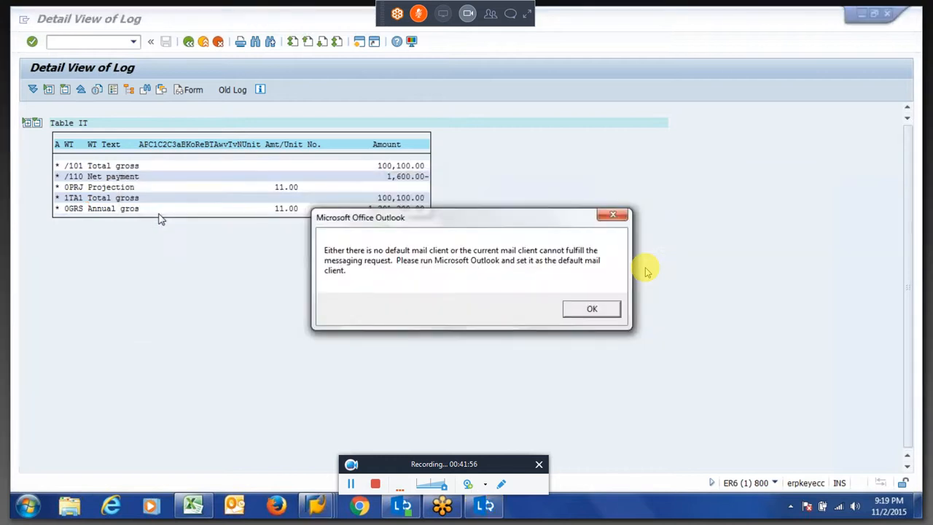
key("Return")
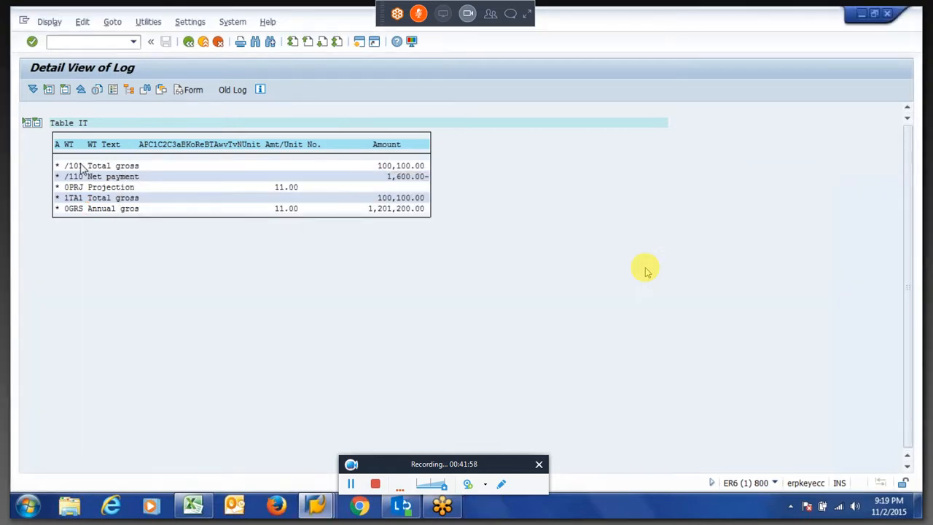
key("F3")
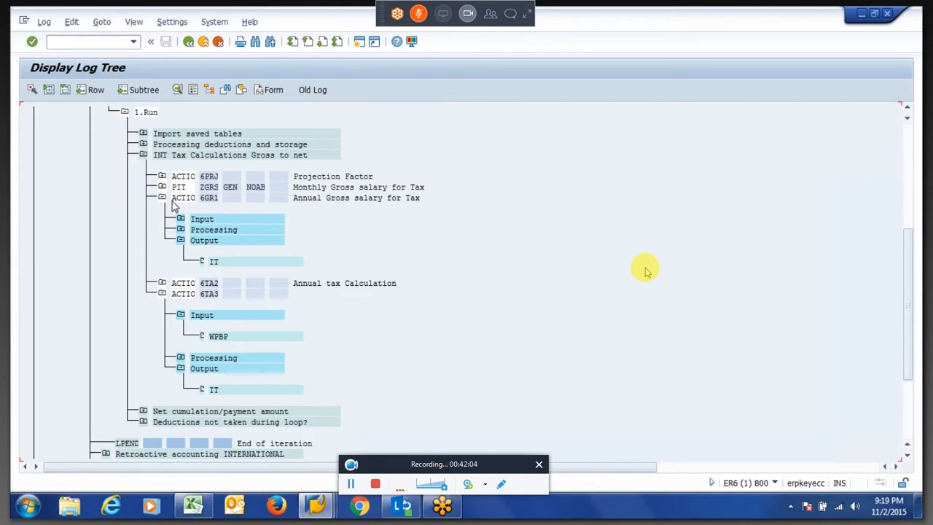
key("F3")
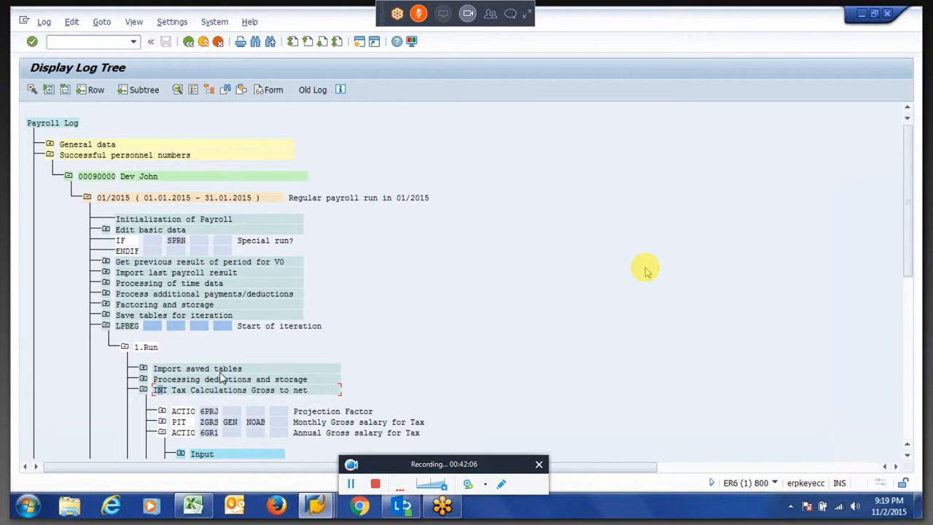
Step: Switch to the Personnel Calculation Schemas session and open the source text of schema ZINT for editing
key("alt+Tab")
type("z")
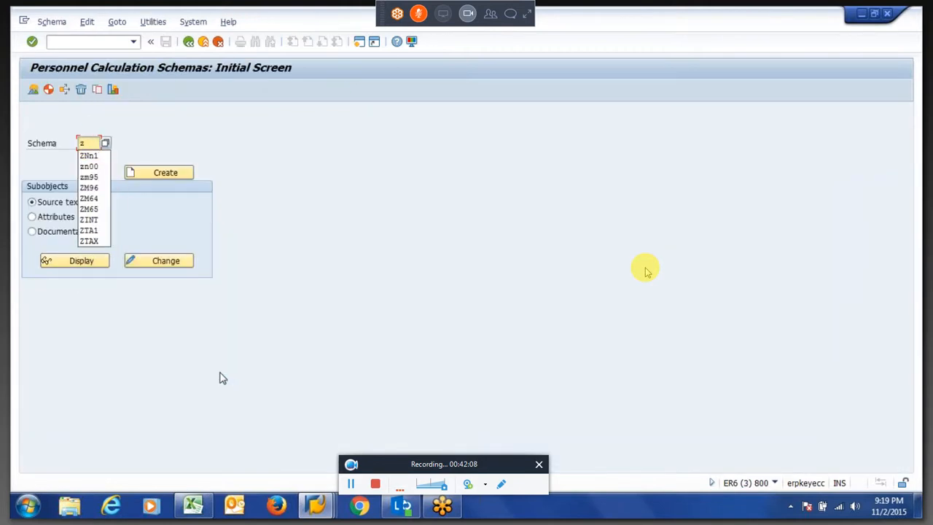
type("int")
key("Return")
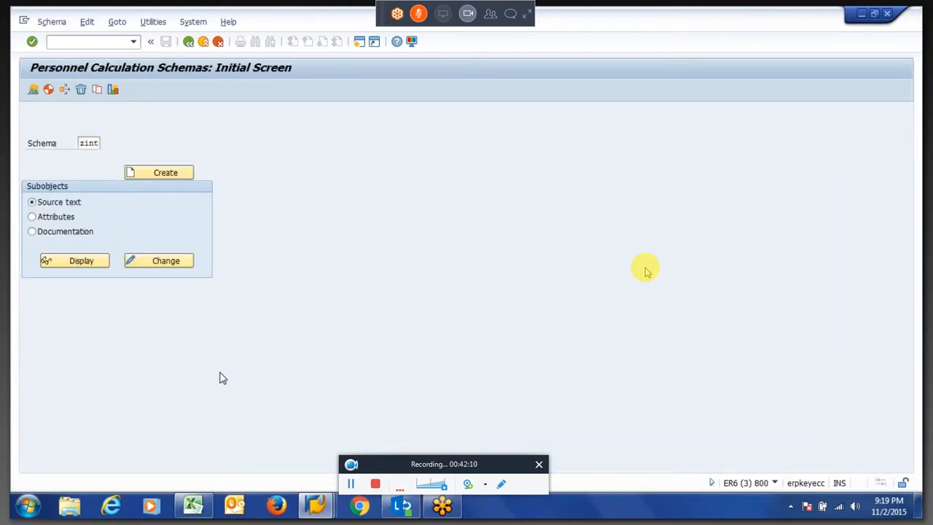
left_click(160, 263)
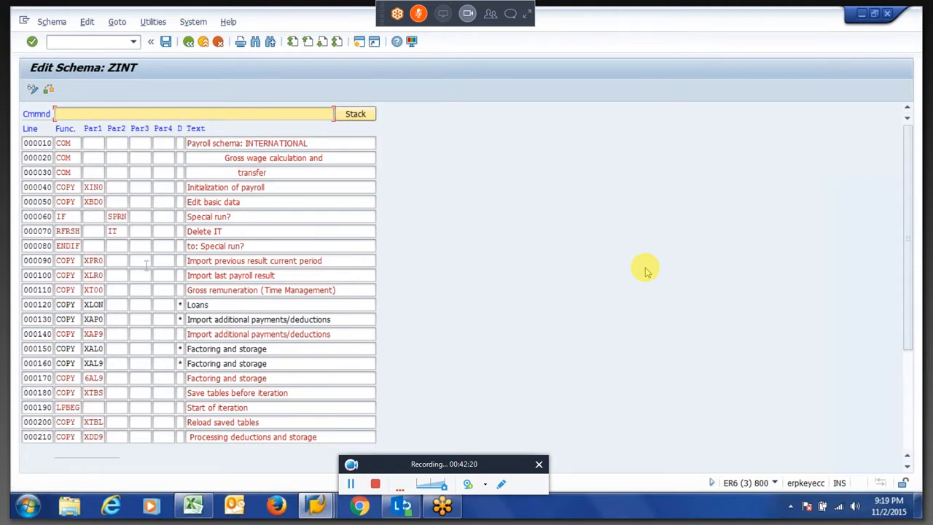
Step: Open the tax subschema 6TAX from within schema ZINT
left_click(146, 264)
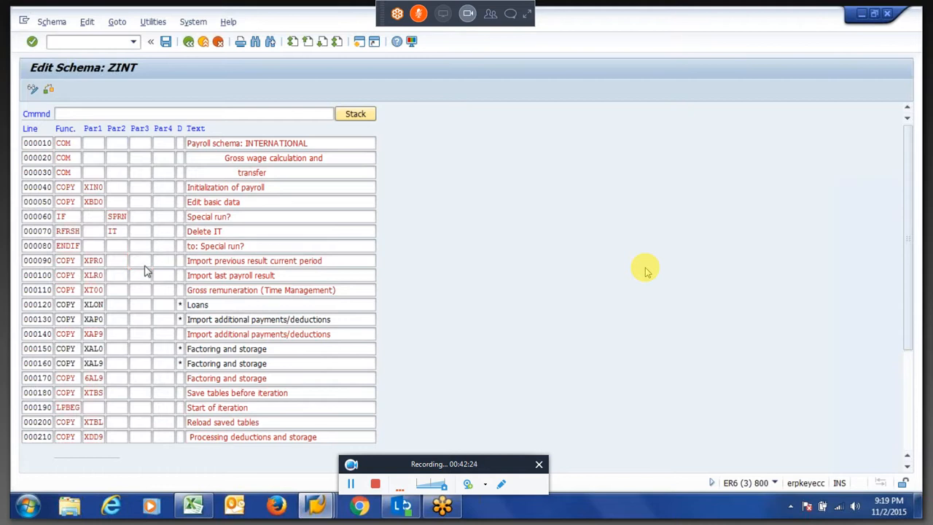
key("Page_Down")
key("F2")
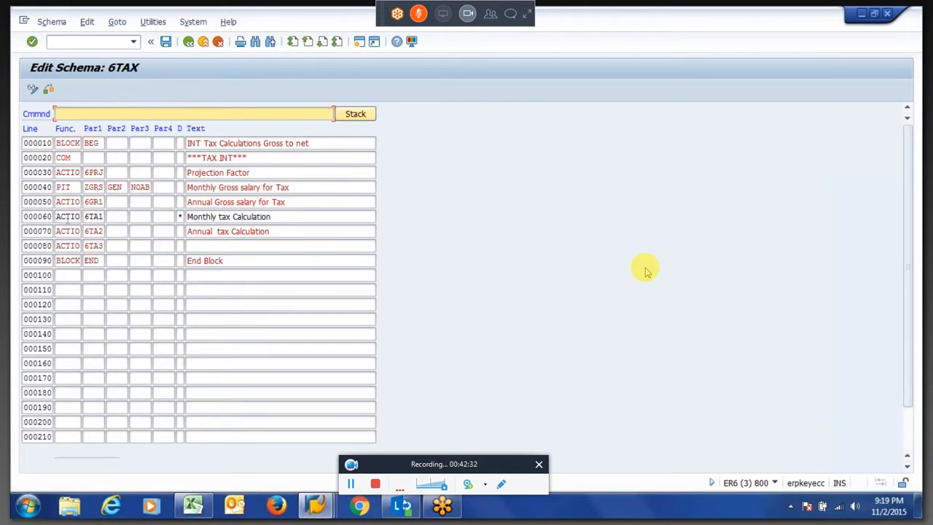
Step: Insert a new line below the 6TA1 monthly tax action in schema 6TAX and enter function PIT on it
left_click(68, 218)
key("shift+Tab")
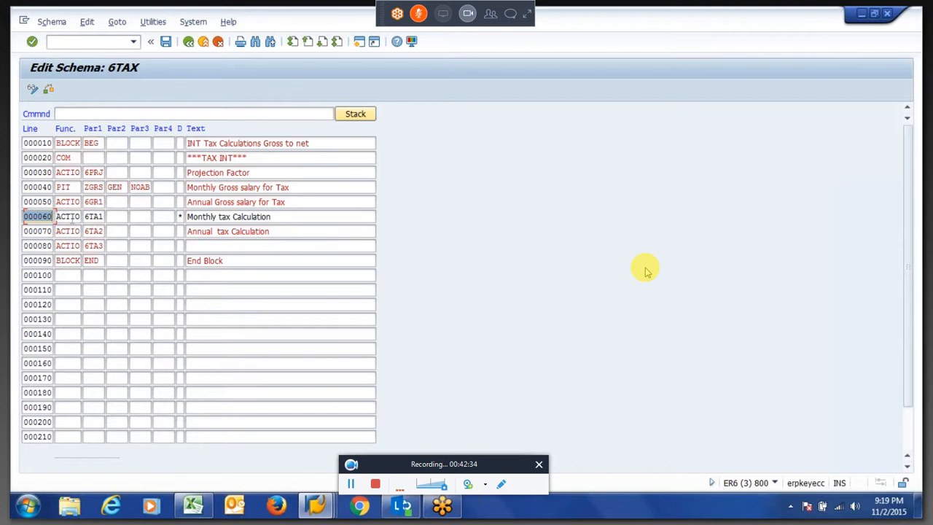
type("i")
key("Return")
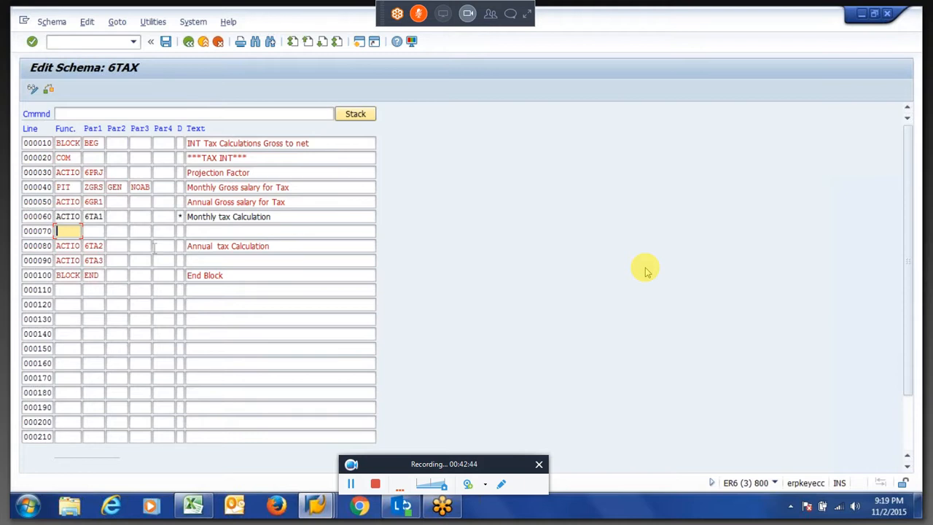
type("PI")
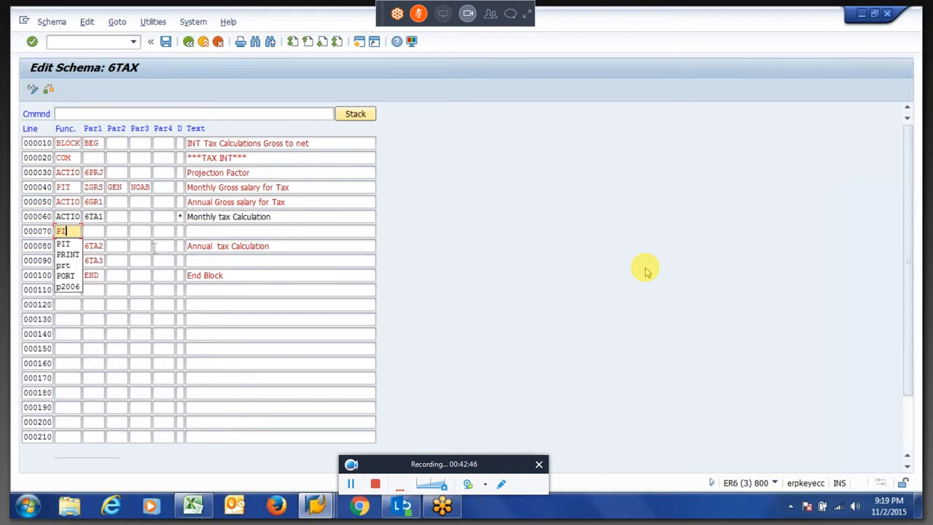
type("T")
key("Tab")
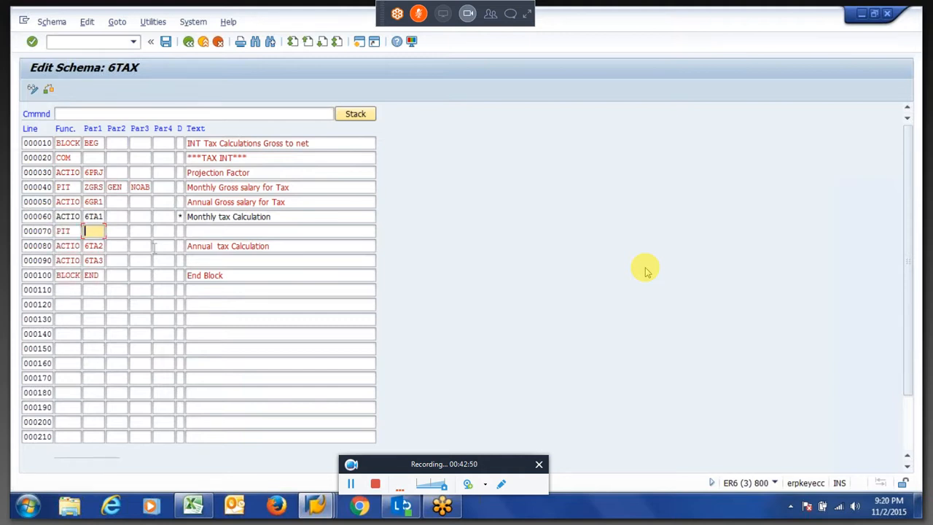
key("shift+Tab")
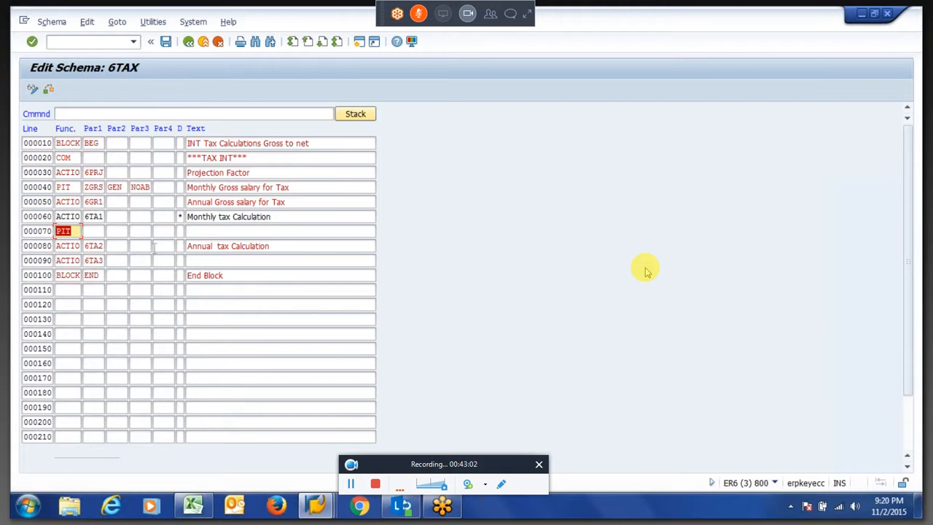
Step: Switch to the payroll log and check the input table IT of PIT ZGRS, returning to the log tree
key("alt+Tab")
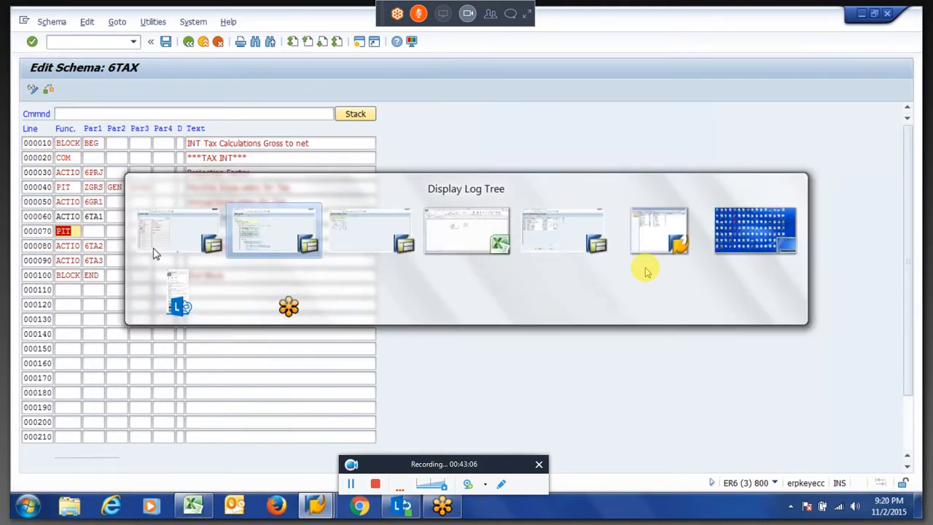
left_click(162, 379)
double_click(214, 422)
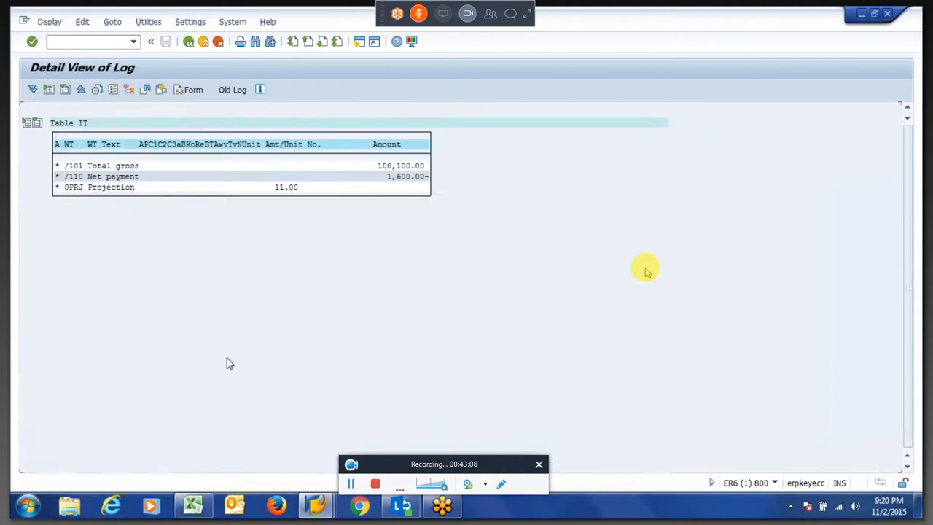
key("F3")
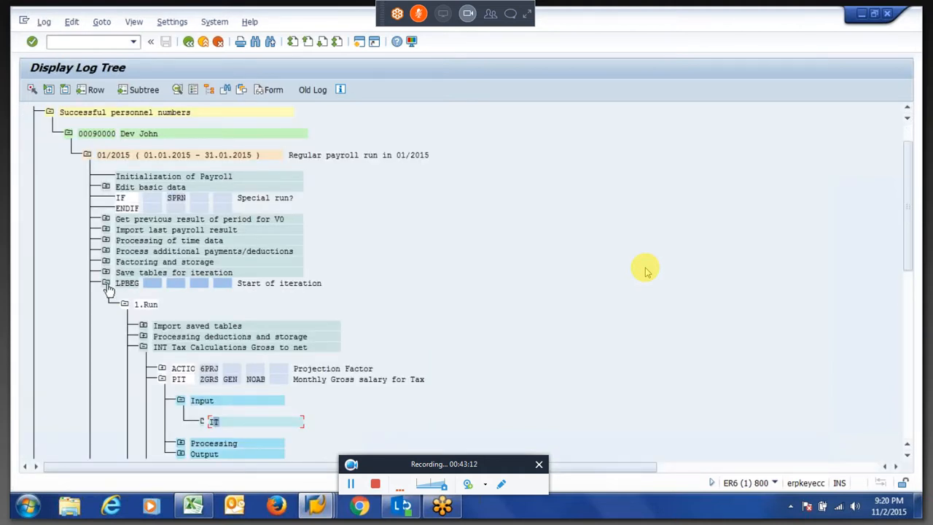
Step: Collapse and reopen the LPBEG iteration node and expand Processing deductions and storage under the first run
left_click(106, 284)
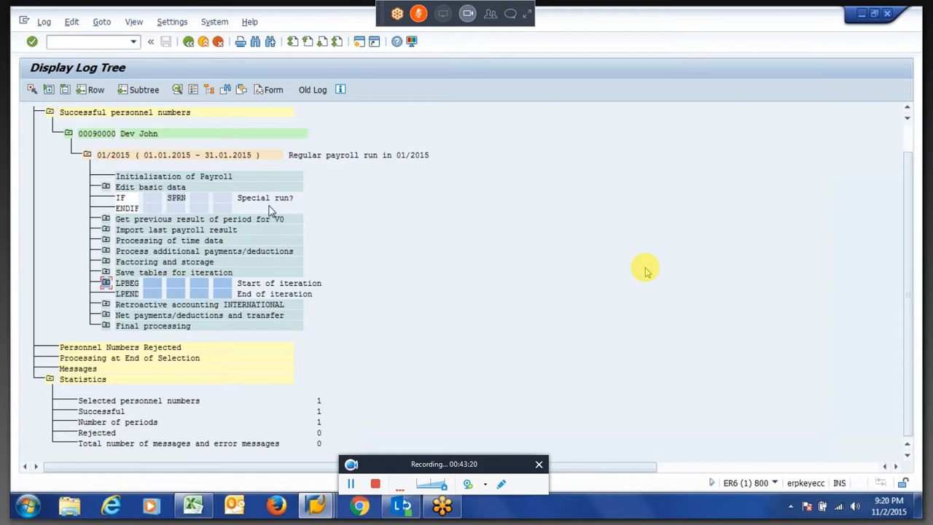
left_click(105, 283)
left_click(125, 304)
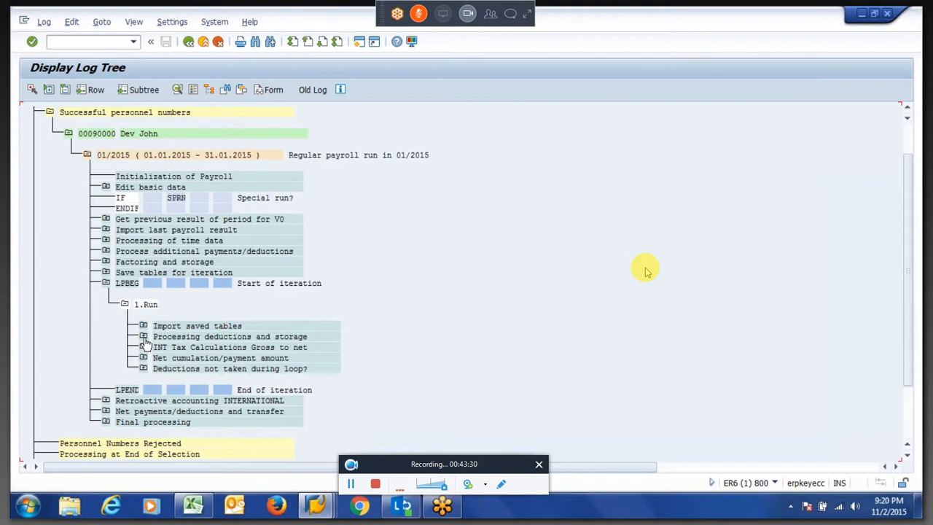
left_click(143, 337)
Step: Check the output table IT of PIT X025 Gross cumulation, cost distribution, and return to the log tree
left_click(164, 423)
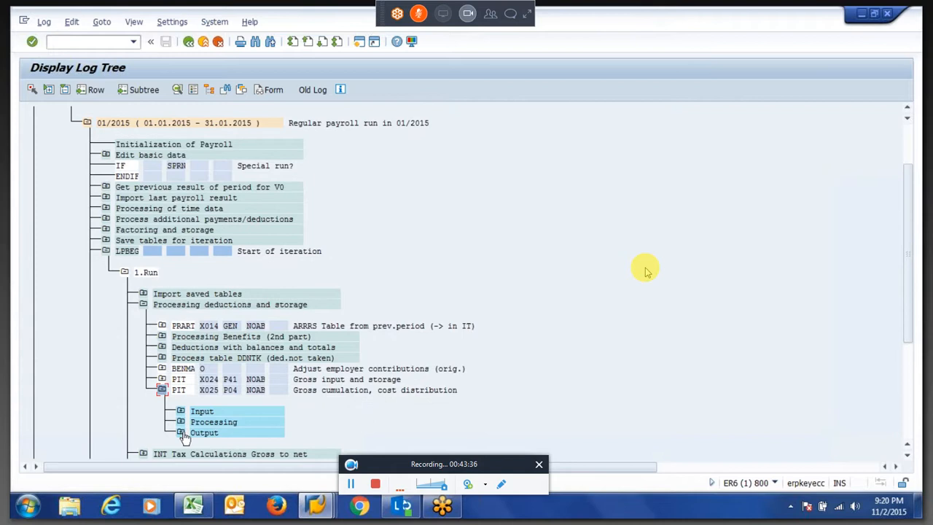
left_click_drag(152, 305, 229, 309)
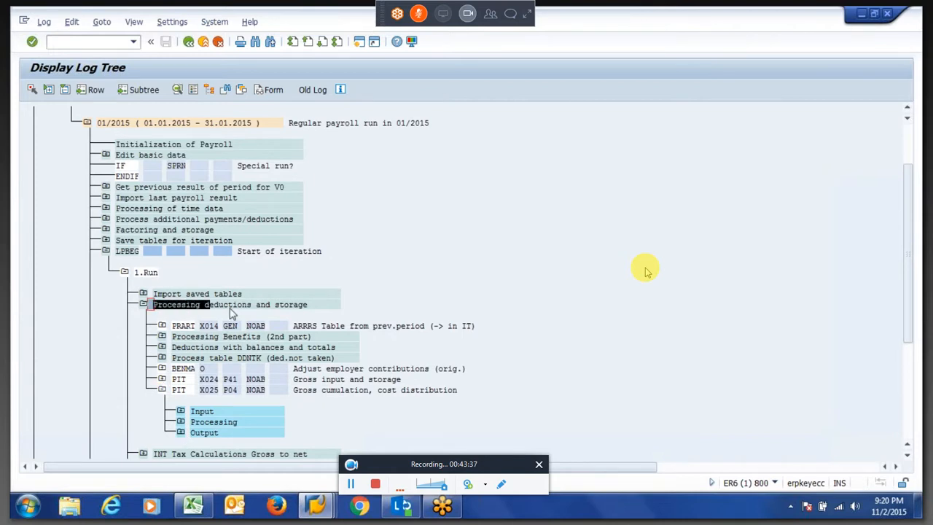
left_click(183, 436)
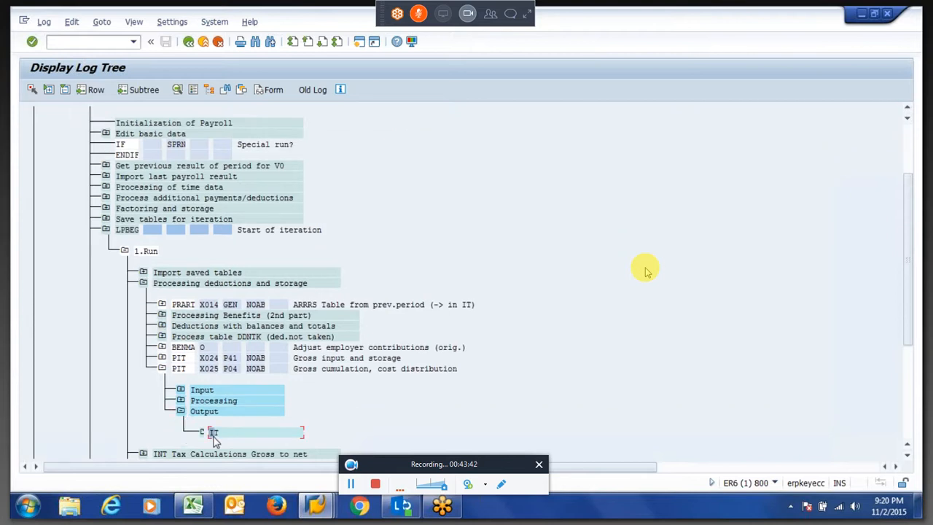
double_click(213, 435)
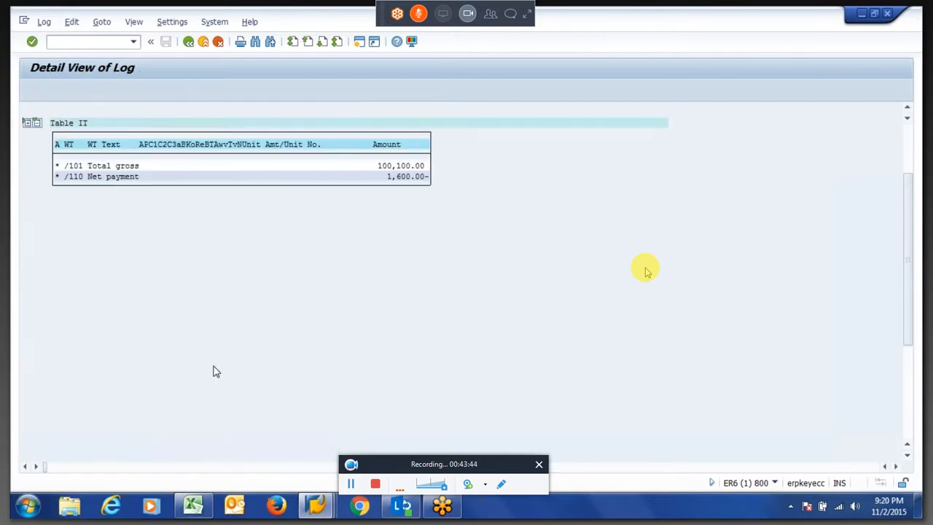
key("F3")
Step: Check the contribution wage types in the output table IT of PRART X014 and return to the log tree
left_click(162, 304)
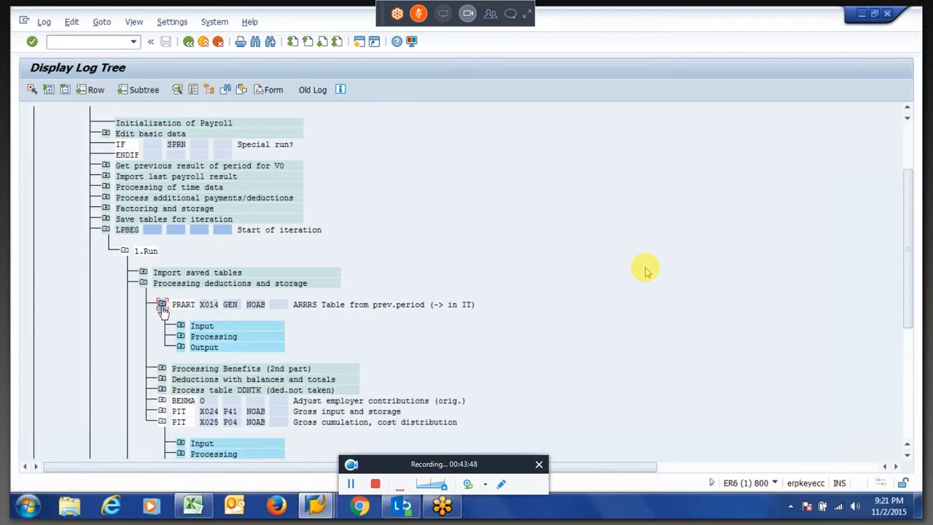
left_click(180, 326)
left_click(180, 389)
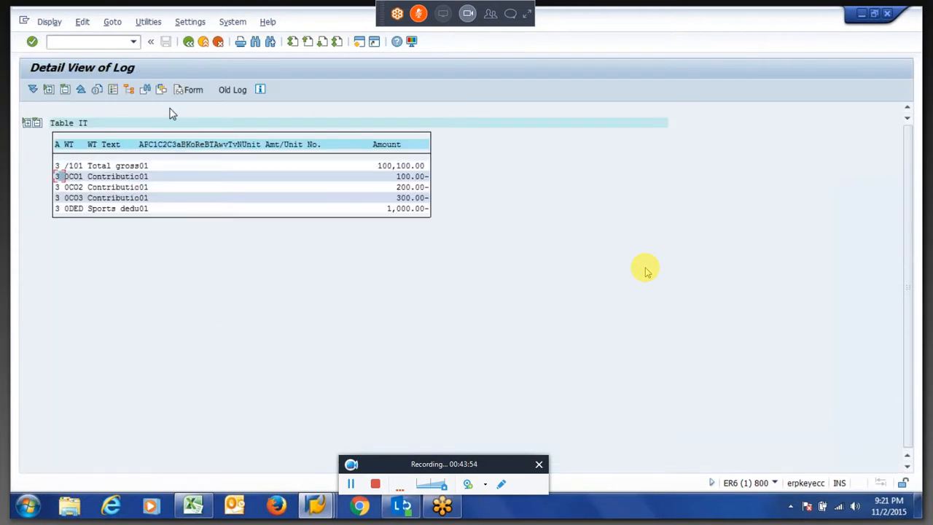
left_click(188, 42)
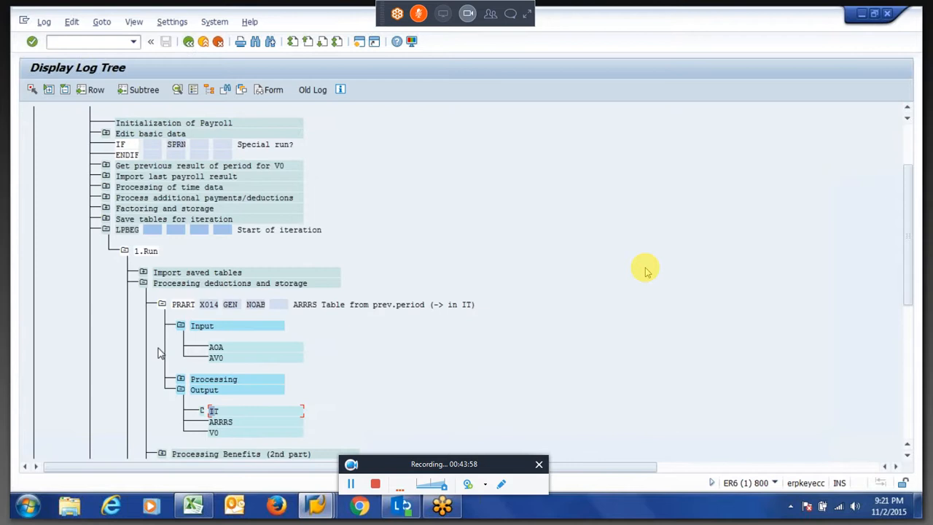
Step: Expand the Processing Benefits, Deductions with balances and totals, Process table DDNTK and BENMA nodes to review their functions
left_click(163, 455)
left_click(163, 455)
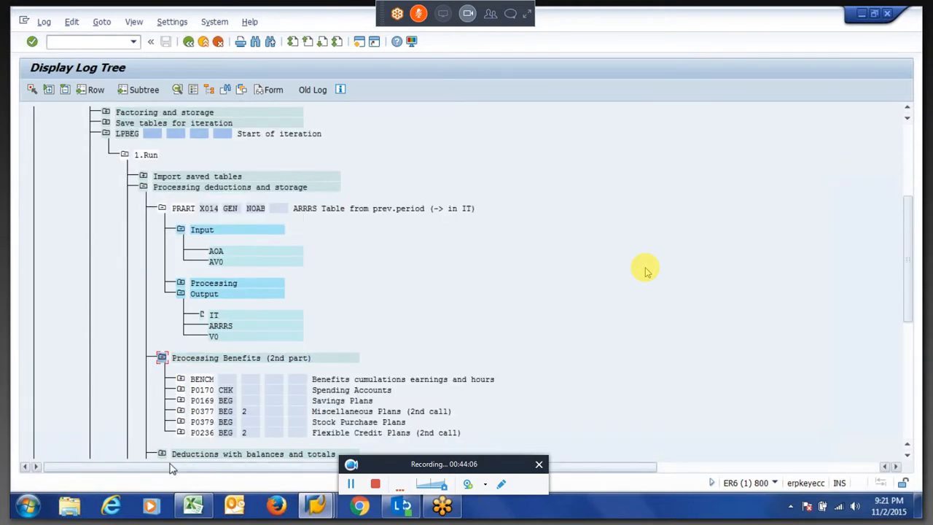
left_click(162, 454)
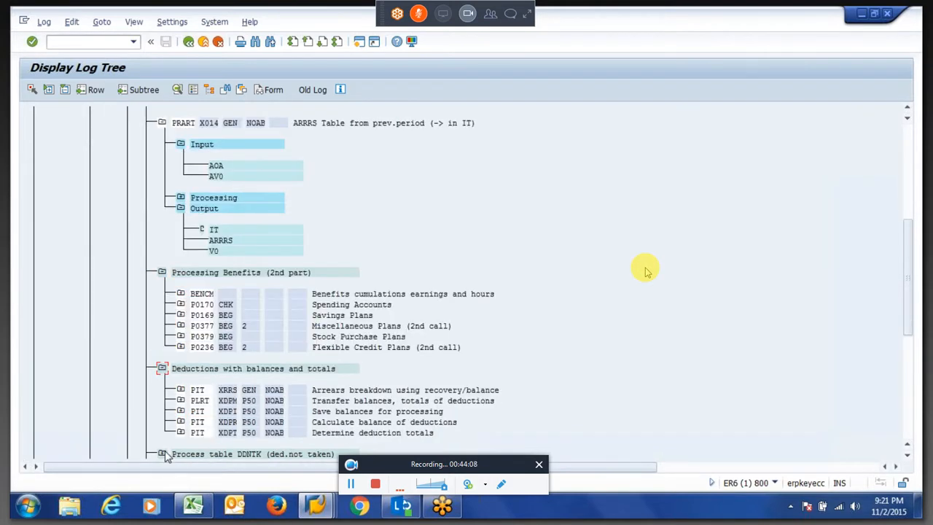
left_click(163, 454)
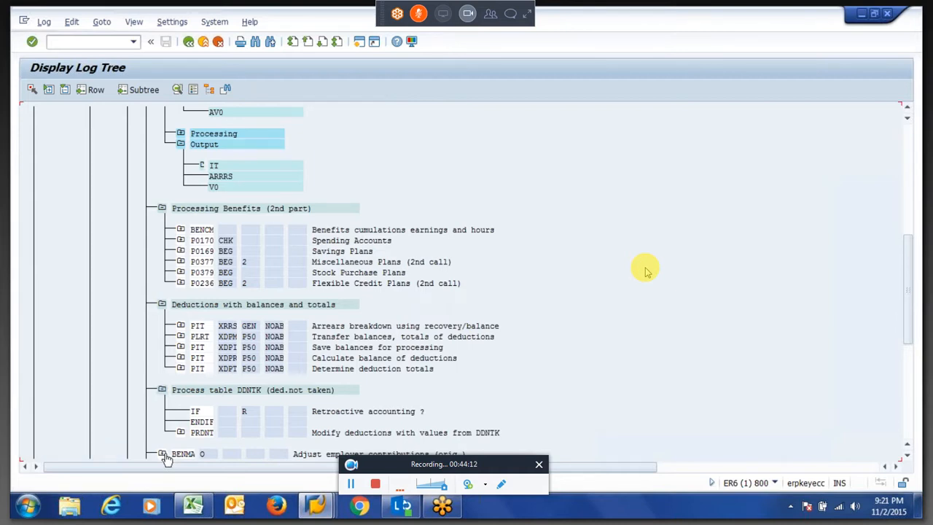
left_click(162, 454)
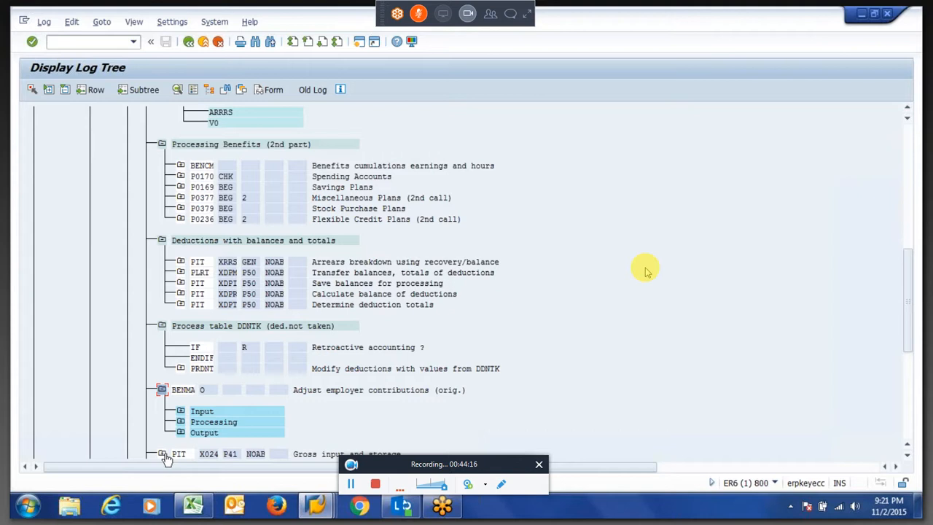
Step: Compare the input and output tables IT of PIT X024 Gross input and storage, and expand its Processing node
left_click(162, 454)
double_click(202, 411)
key("F3")
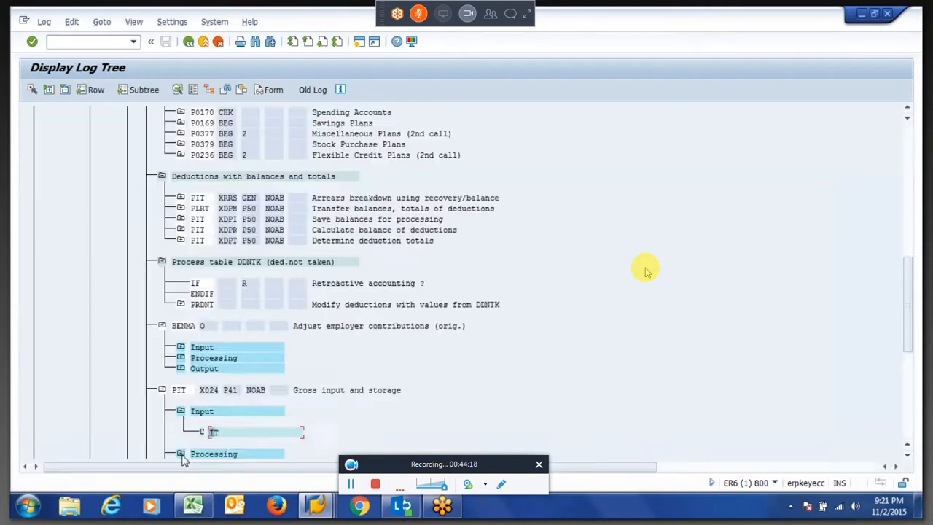
left_click(181, 455)
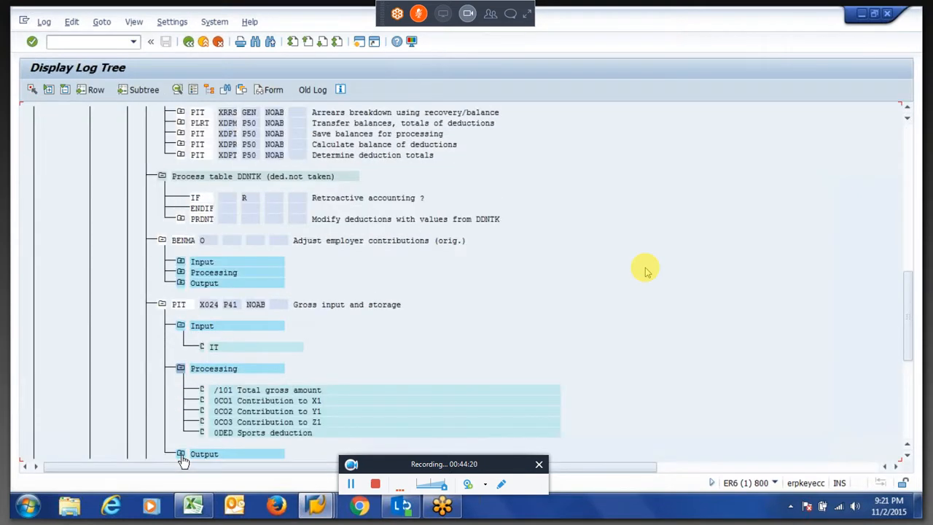
left_click(180, 454)
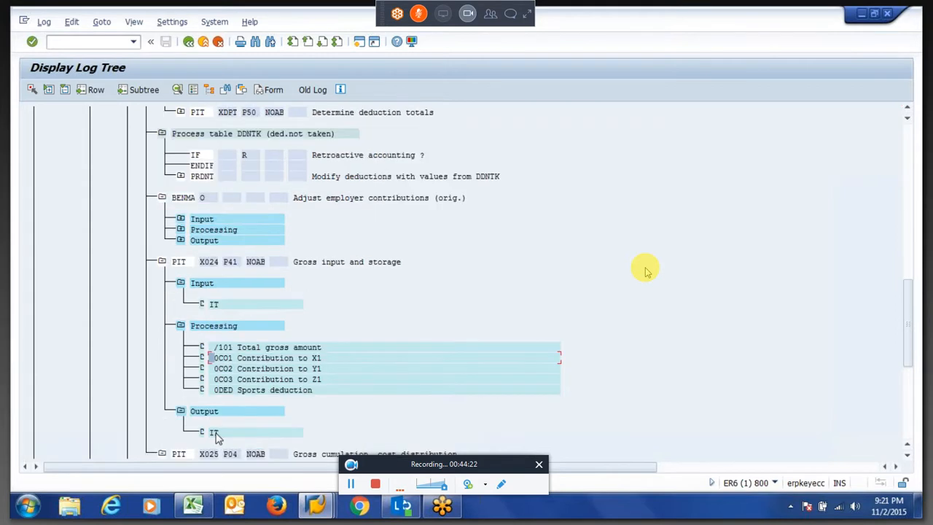
double_click(215, 433)
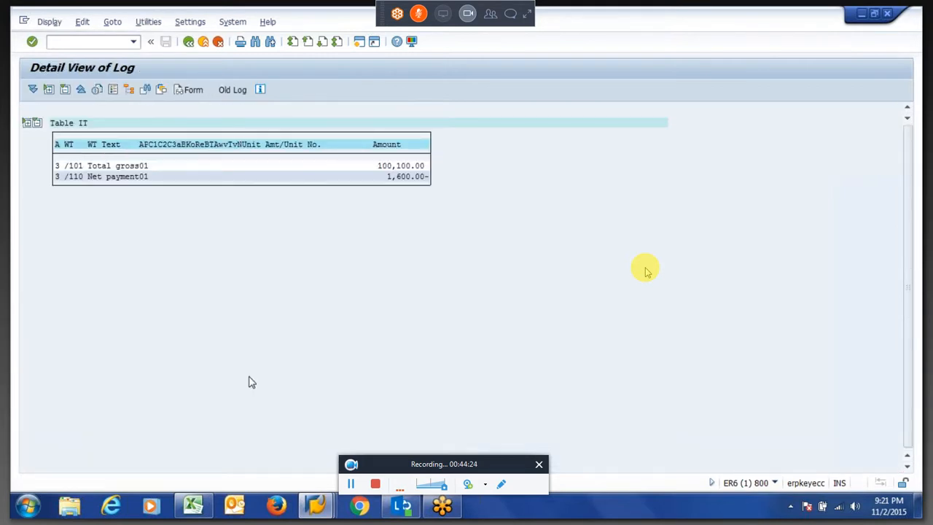
key("F3")
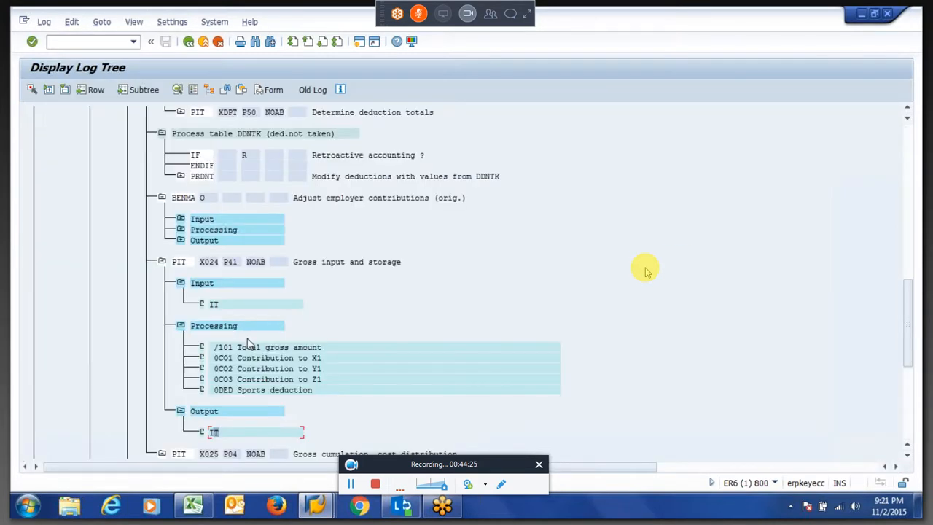
Step: Examine the rule operations that X024 applies to wage type 0CO1 Contribution to X1, and return to the log tree
left_click(228, 265)
left_click_drag(216, 361, 247, 372)
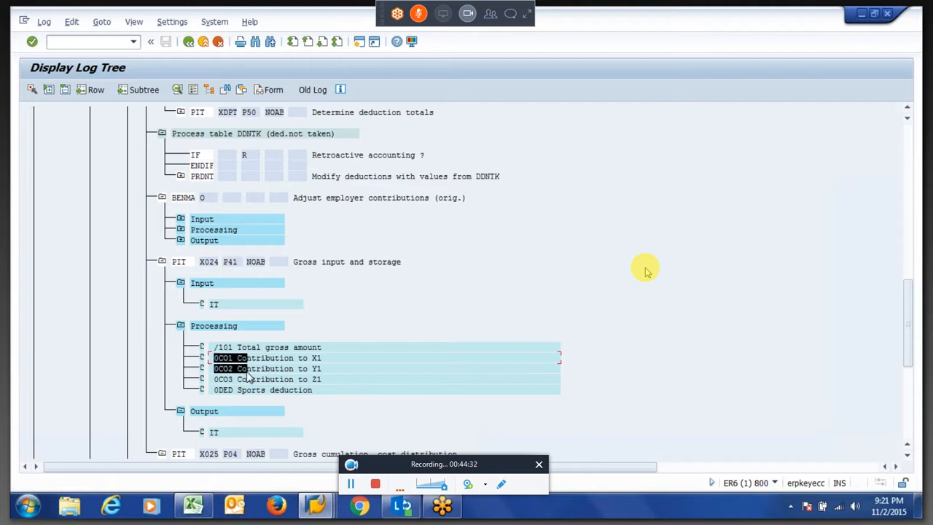
double_click(219, 358)
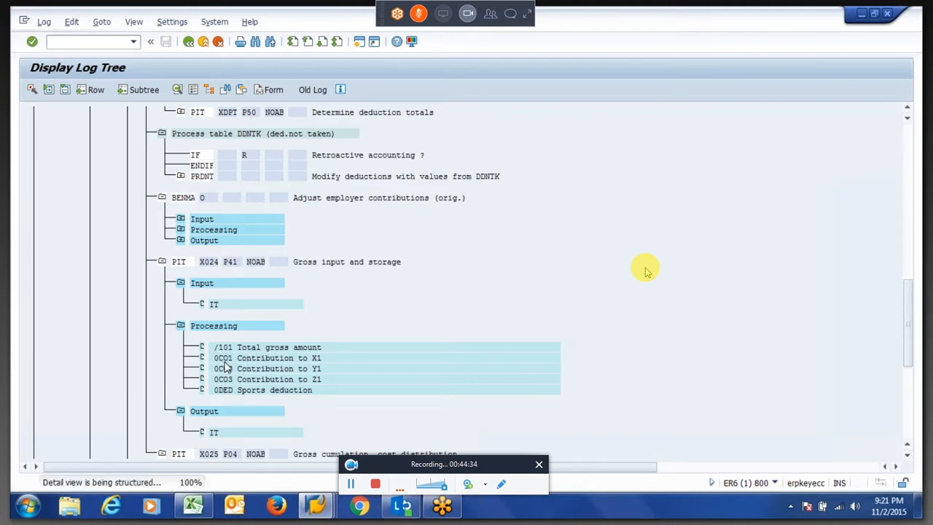
left_click_drag(159, 155, 202, 158)
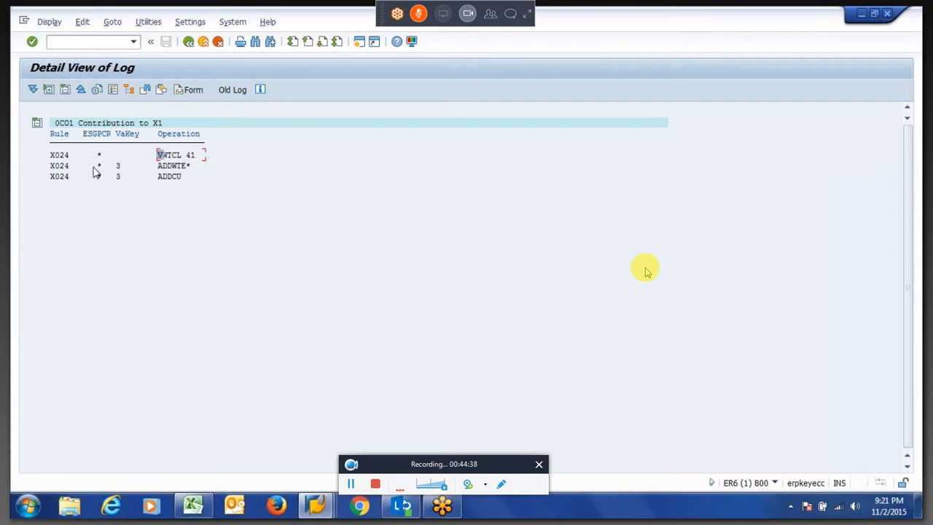
left_click_drag(47, 156, 123, 169)
left_click_drag(164, 171, 174, 169)
left_click(184, 168)
left_click(187, 46)
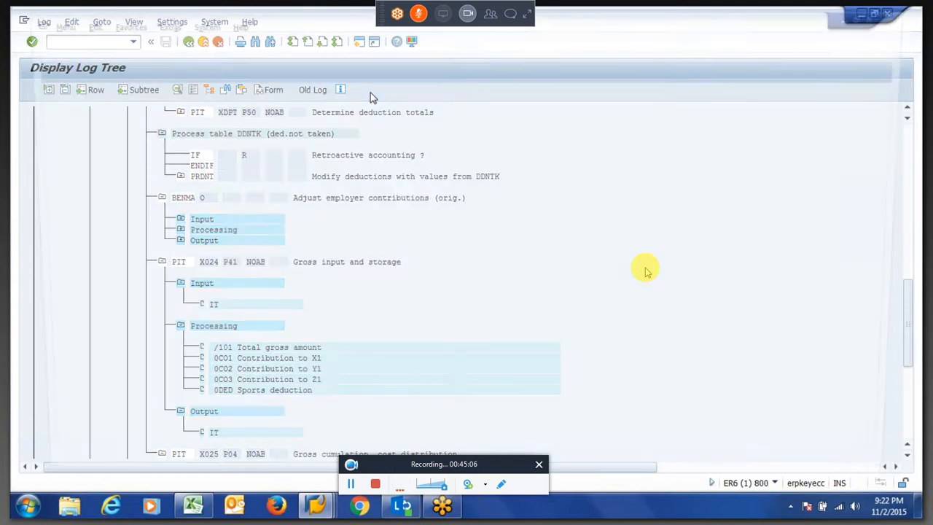
Step: Open the processing classes, cumulations and evaluation classes of wage type 0CO1 for country grouping 99 in maintenance mode
left_click(149, 264)
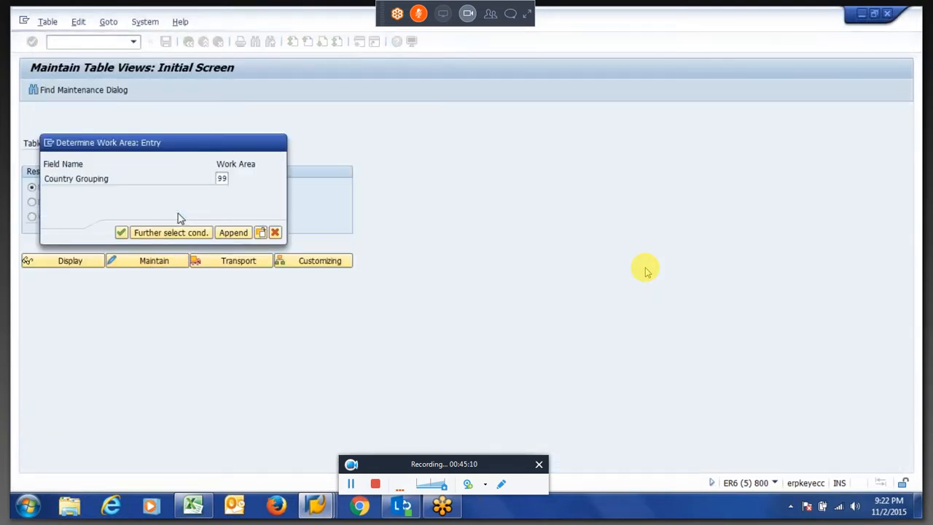
key("Return")
key("Return")
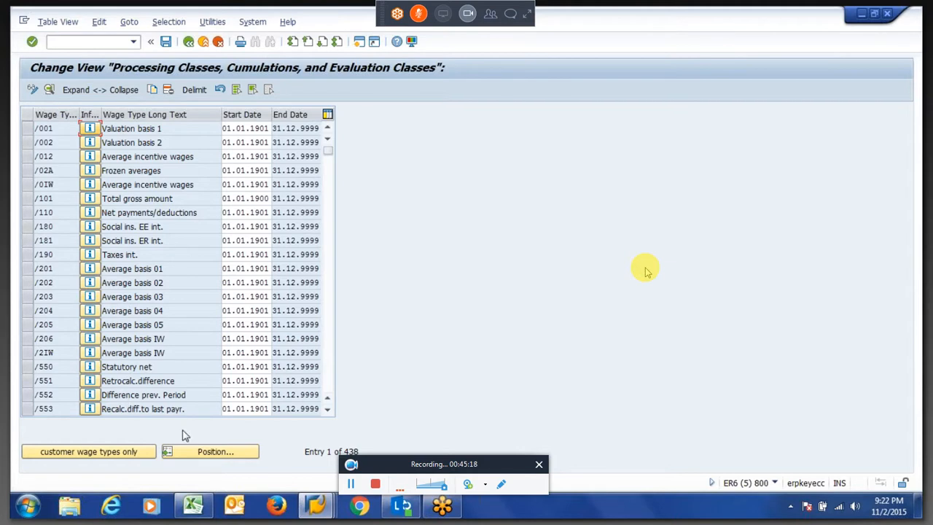
left_click(197, 452)
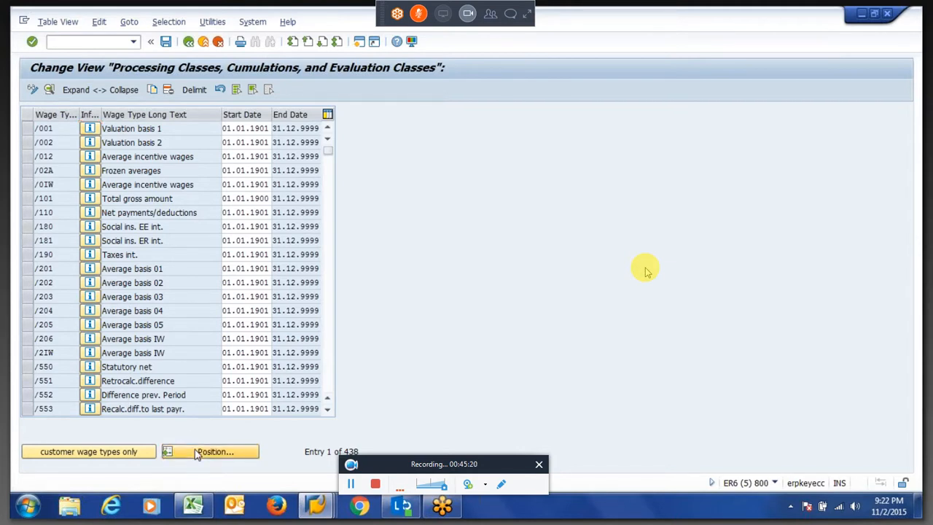
left_click(196, 454)
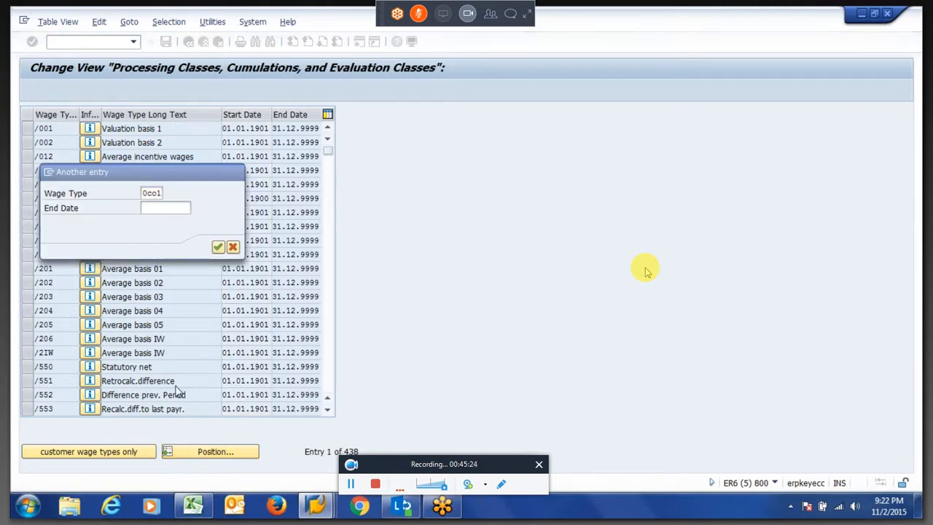
type("0co1")
key("Return")
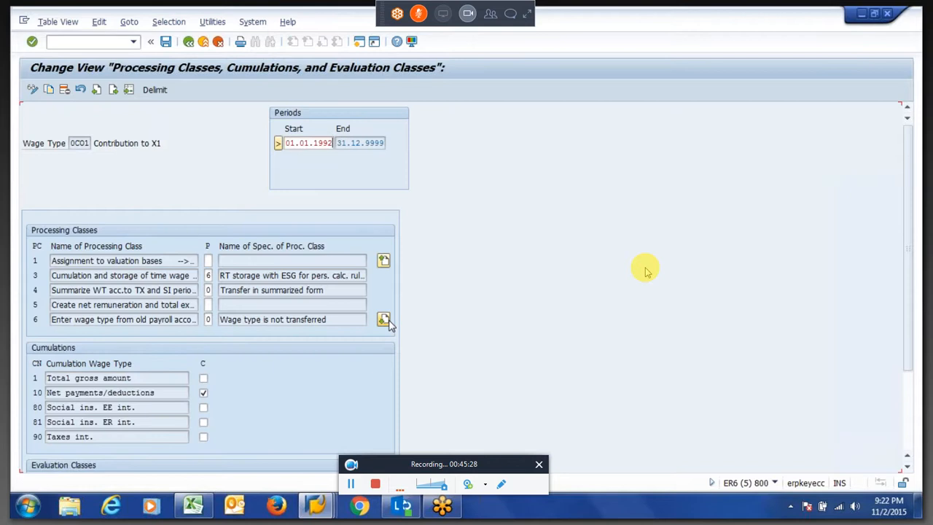
Step: Set processing class 41 of wage type 0CO1 to 1 Transfer unchanged data and save
left_click(384, 319)
left_click(385, 321)
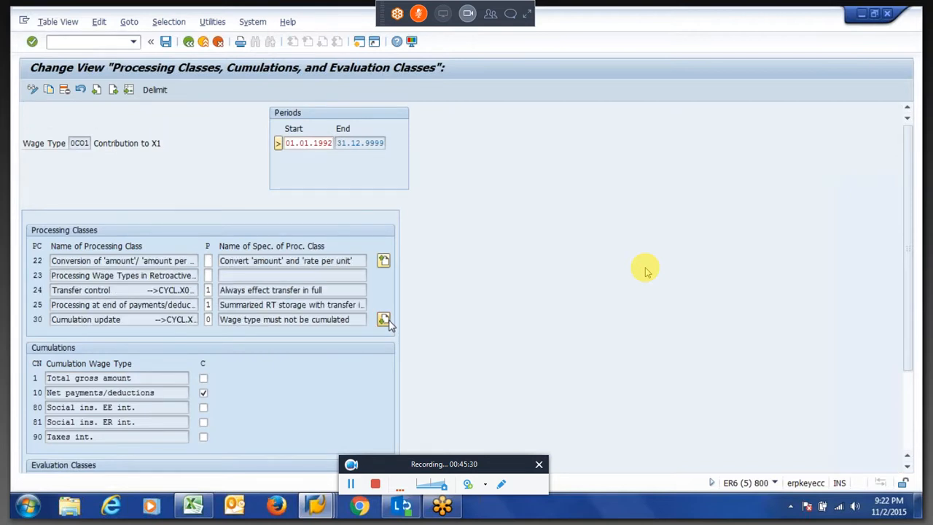
left_click(385, 320)
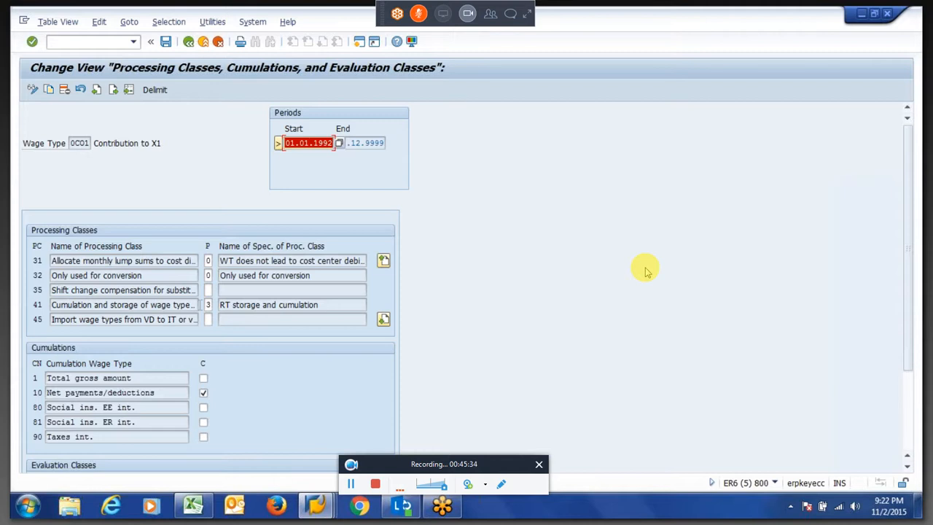
left_click(208, 305)
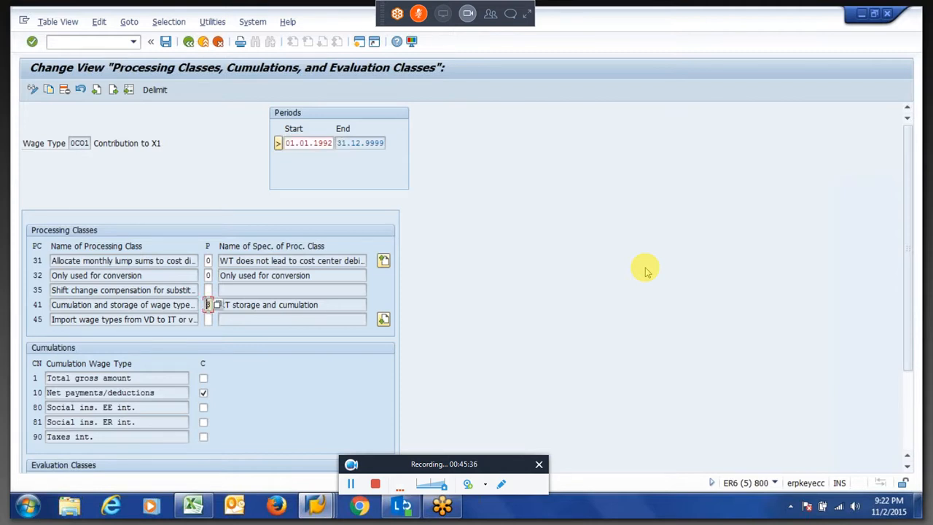
left_click(221, 309)
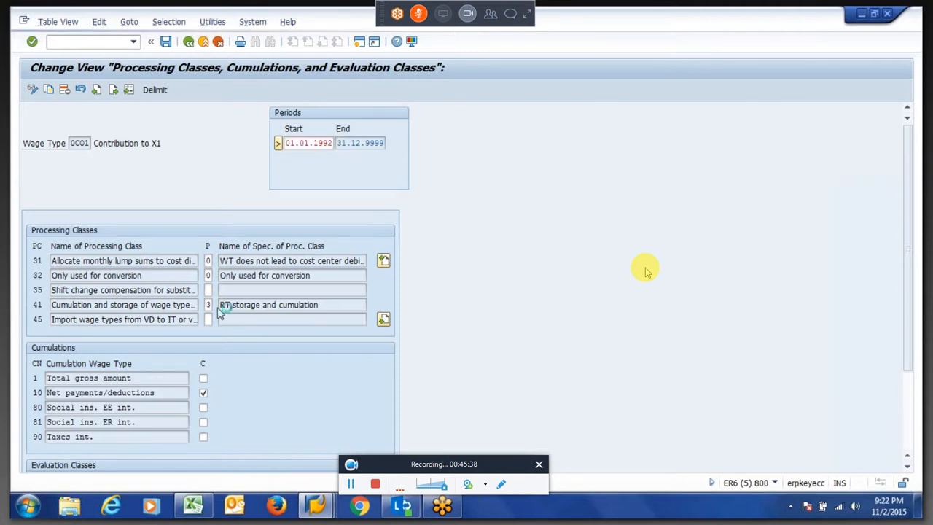
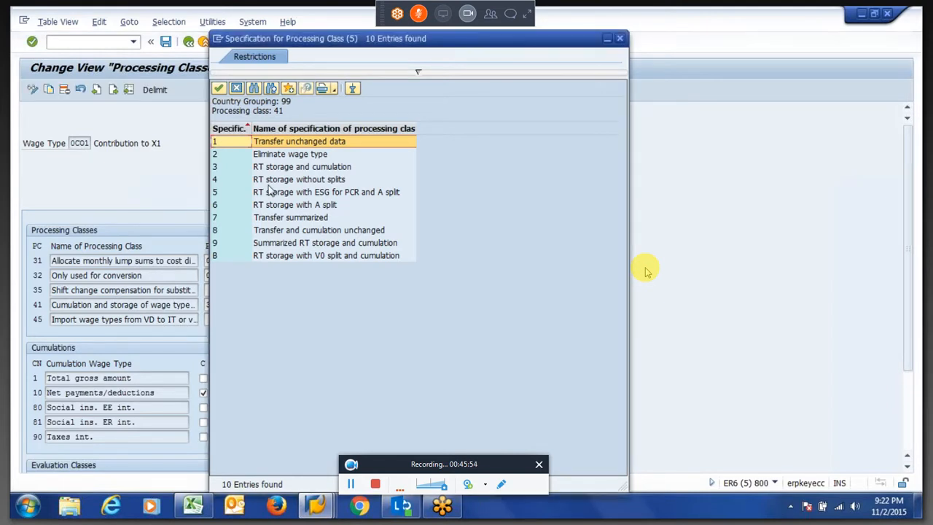
key("Return")
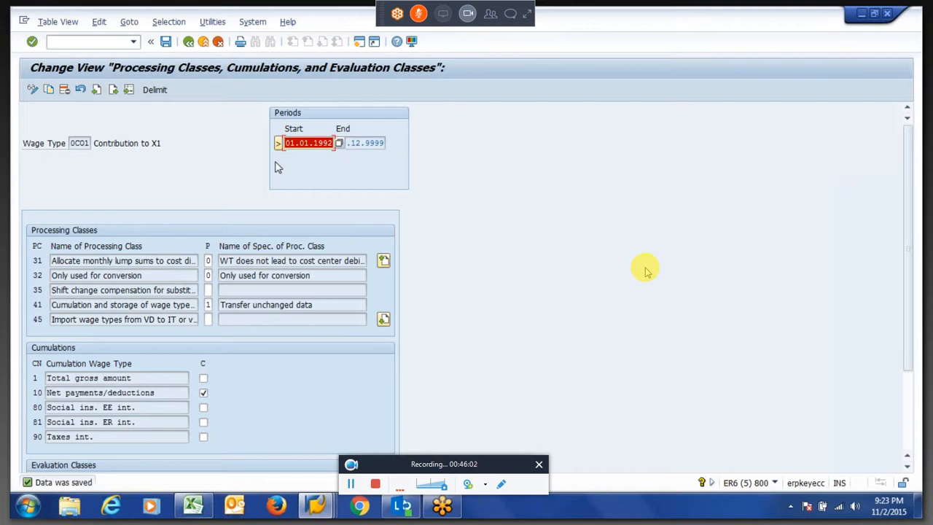
key("F3")
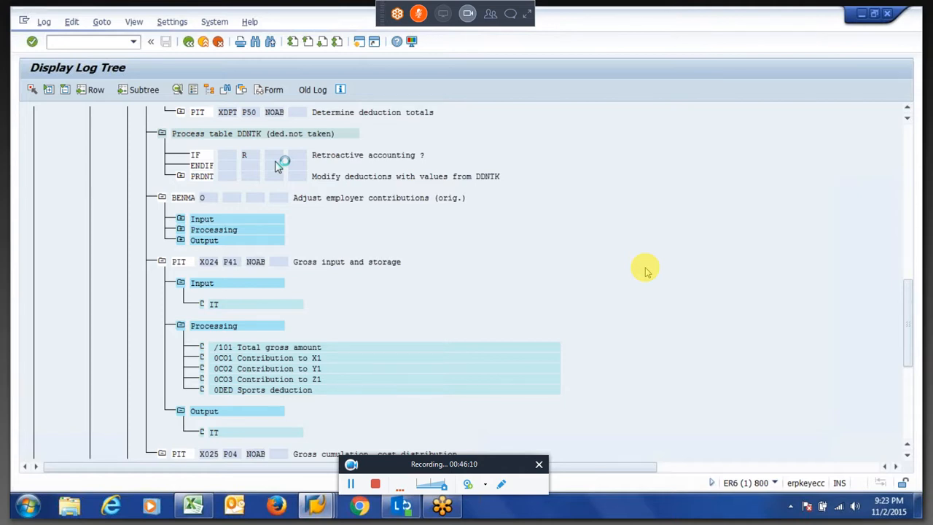
Step: Examine the rule X030 operations behind the termination for 0CO1 Contribution to X1 in the payroll log
scroll(277, 167, "down", 10)
double_click(241, 166)
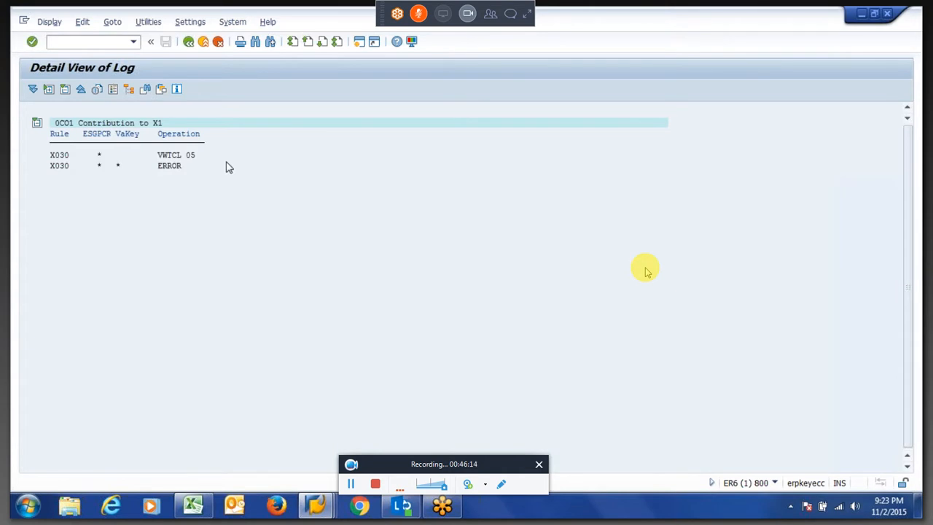
key("F3")
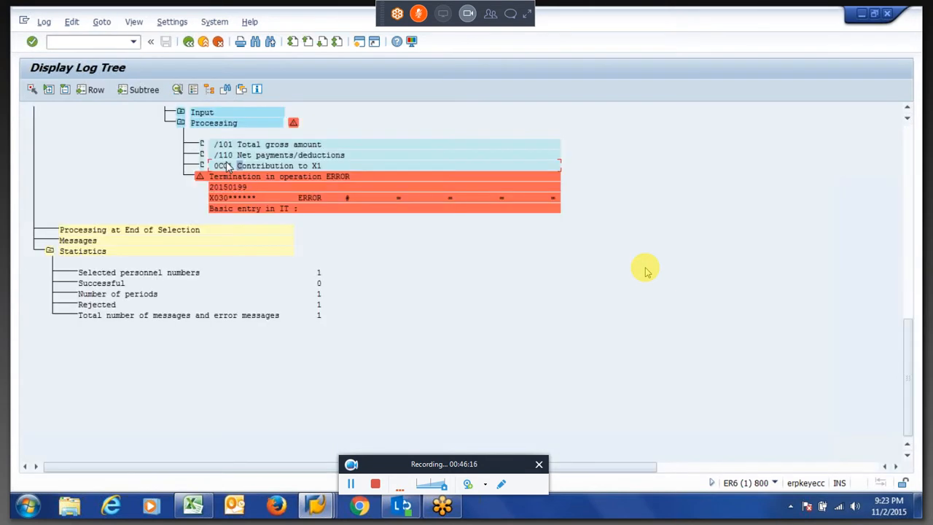
double_click(228, 167)
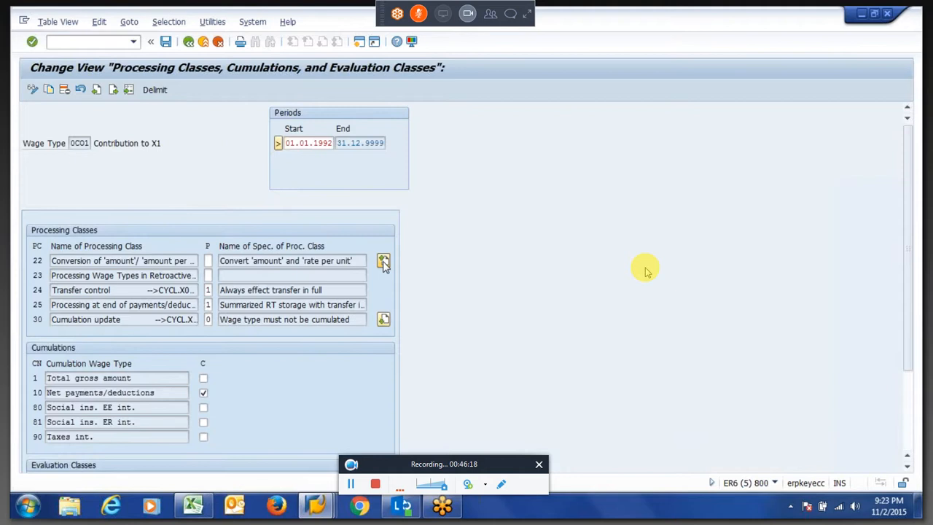
Step: Set processing class 5 of wage type 0CO1 to 0 Store in RT without split indicator and save
left_click(383, 263)
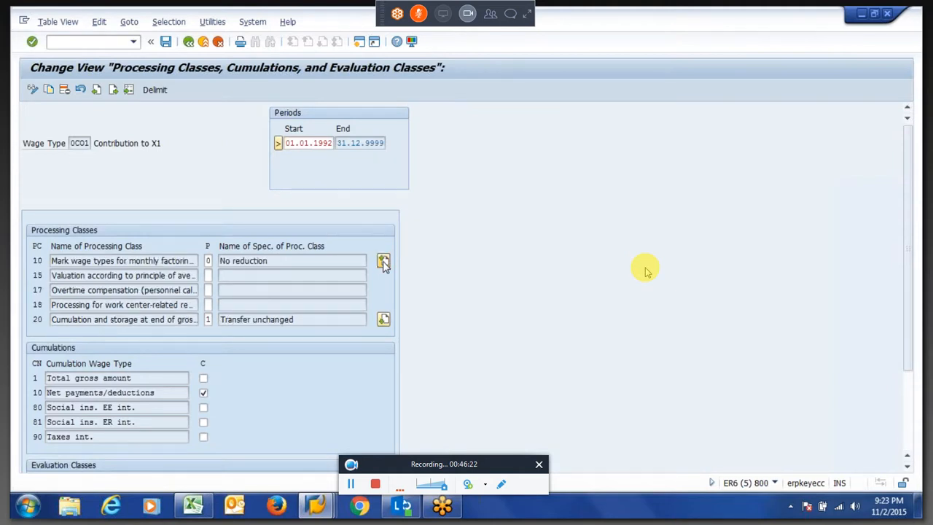
left_click(384, 262)
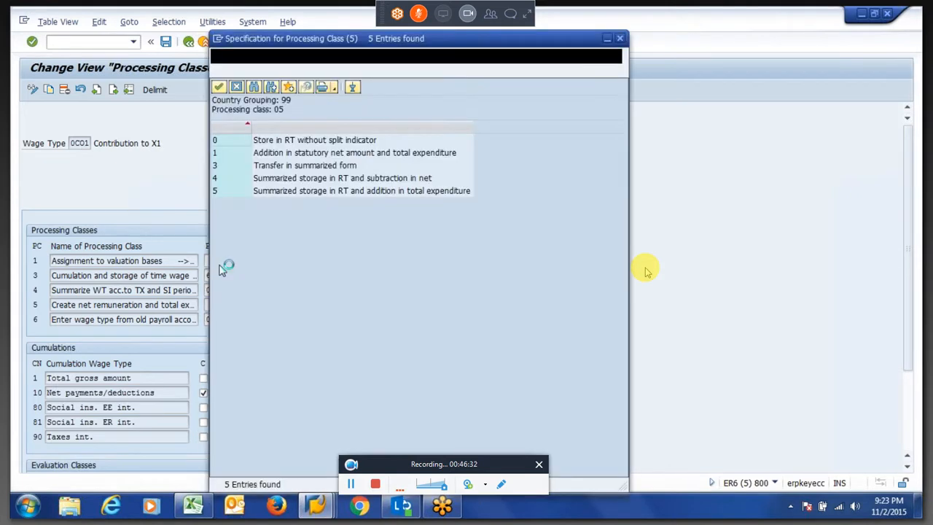
double_click(239, 142)
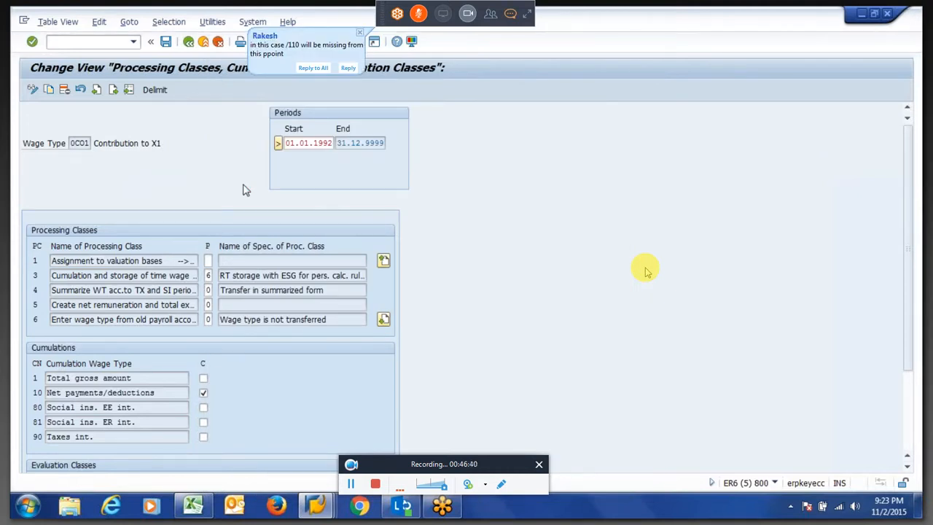
key("ctrl+s")
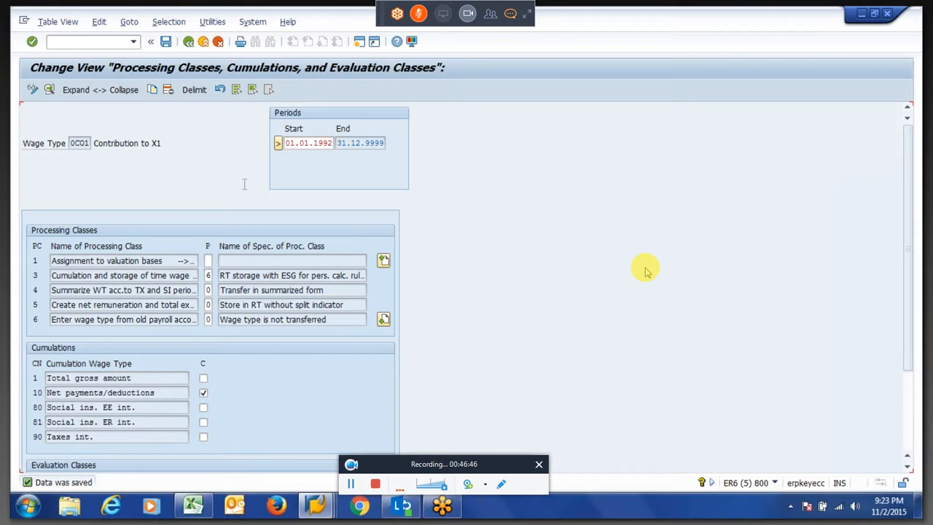
Step: Check the input table IT of PIT ZGRS Monthly Gross salary for Tax under INT Tax Calculations in the log's first iteration run
key("alt+Tab")
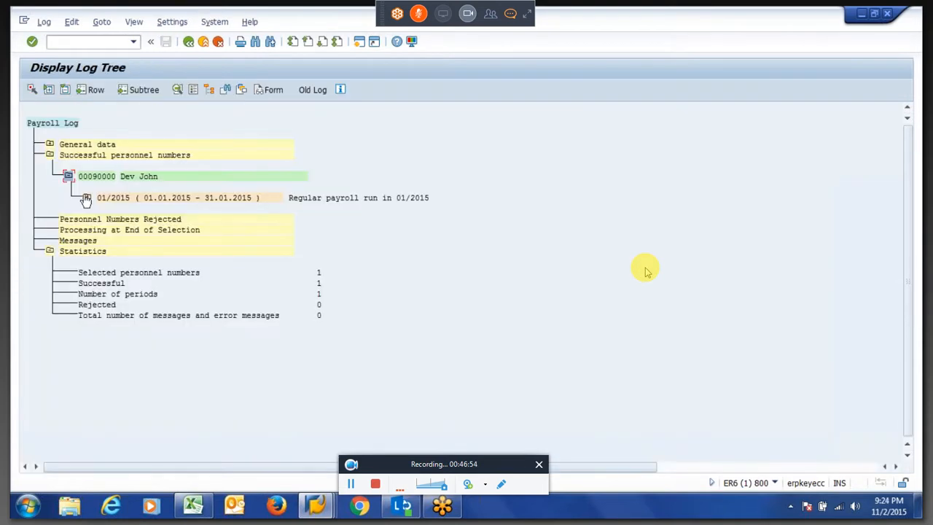
left_click(86, 198)
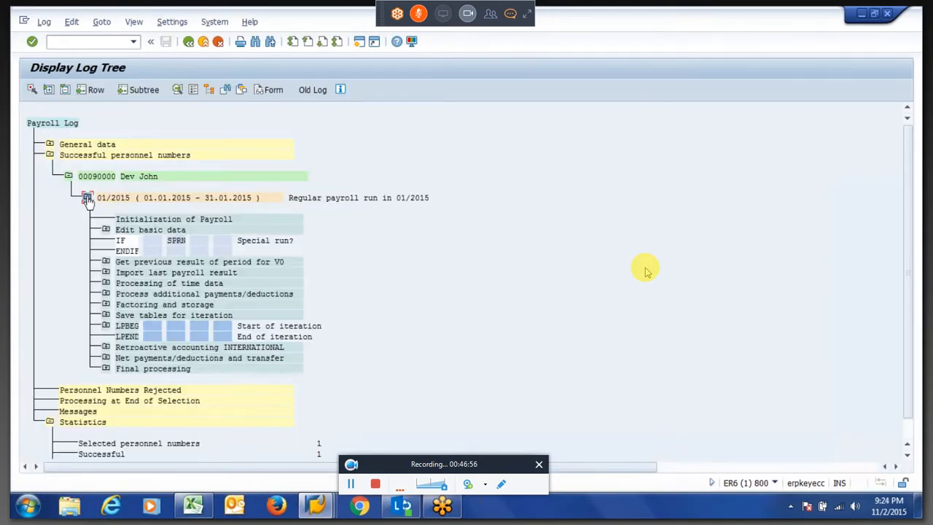
left_click(106, 327)
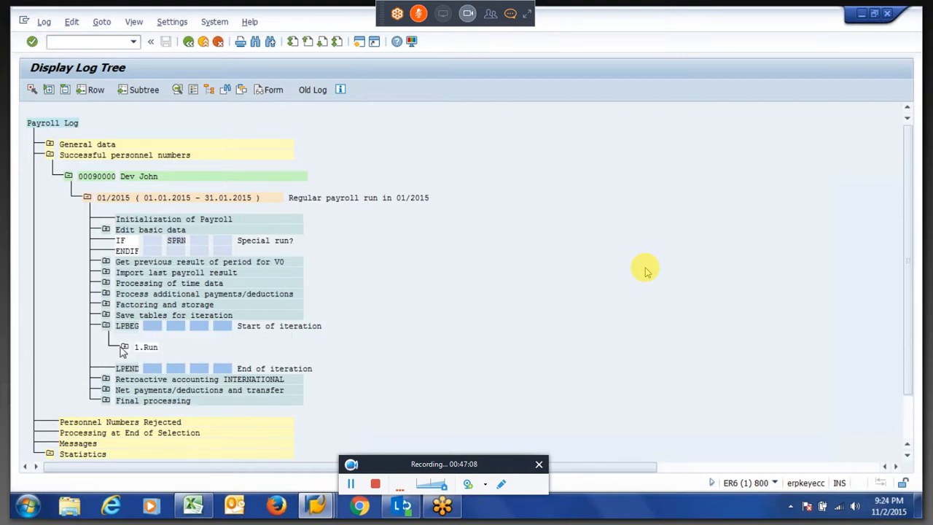
left_click(125, 348)
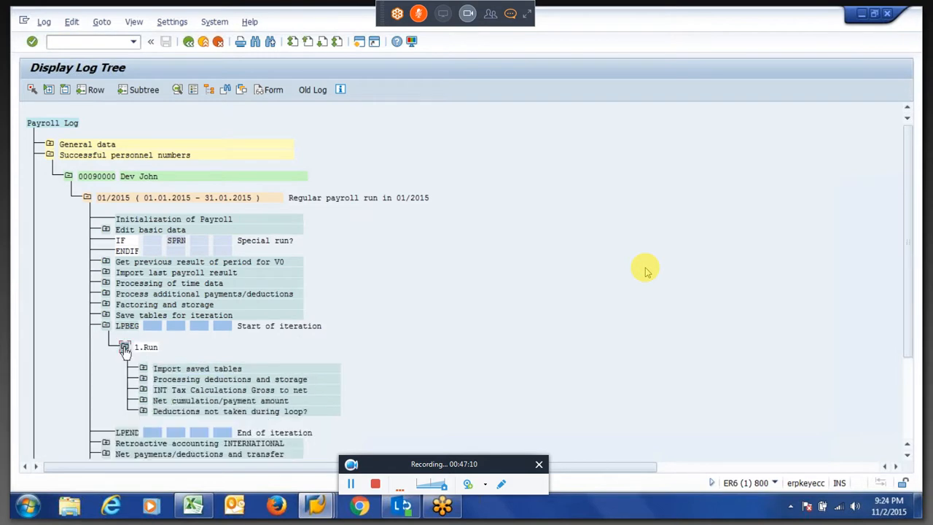
left_click(143, 390)
left_click(161, 392)
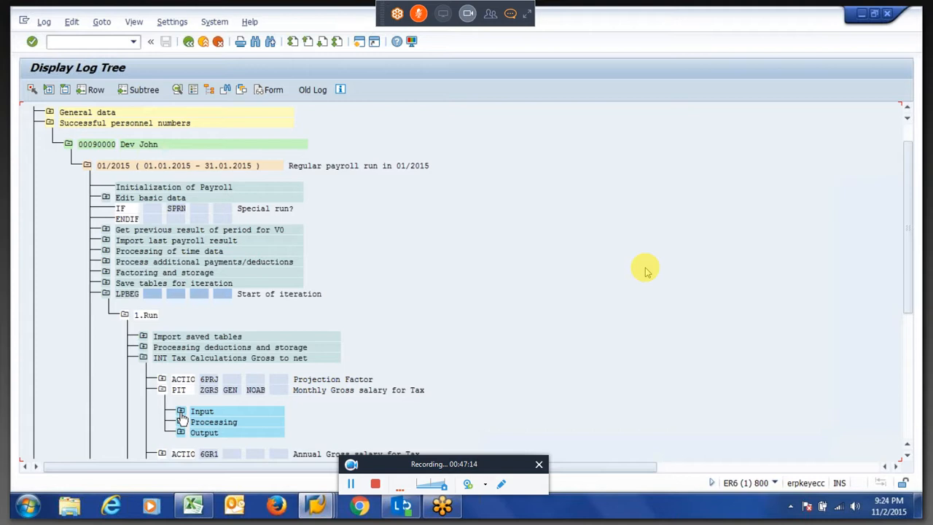
left_click(181, 412)
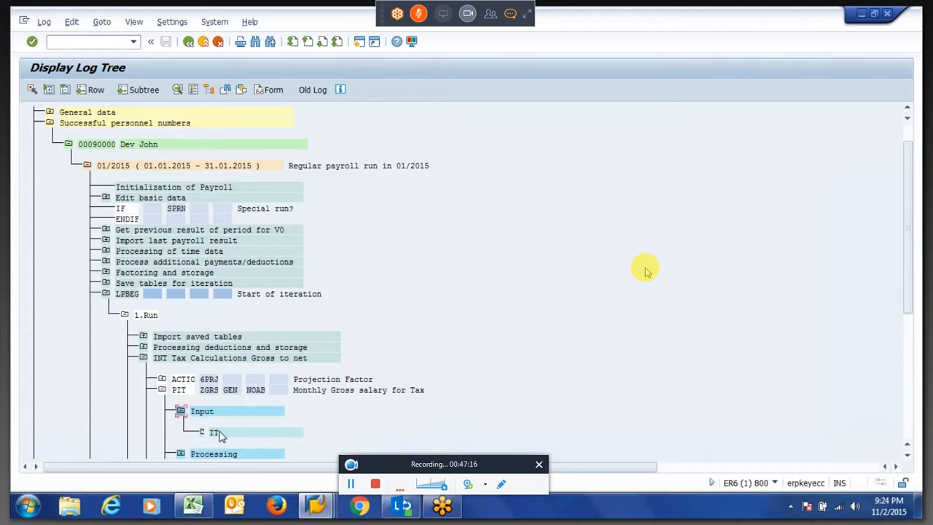
left_click(220, 434)
double_click(220, 434)
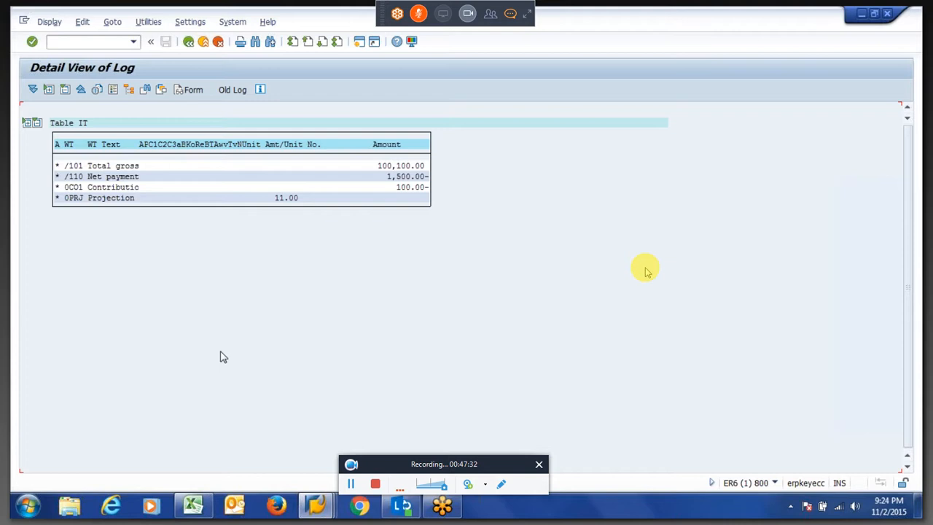
Step: Display the payslip form from the payroll log and examine the contribution, sports and income tax deductions
key("alt+Tab")
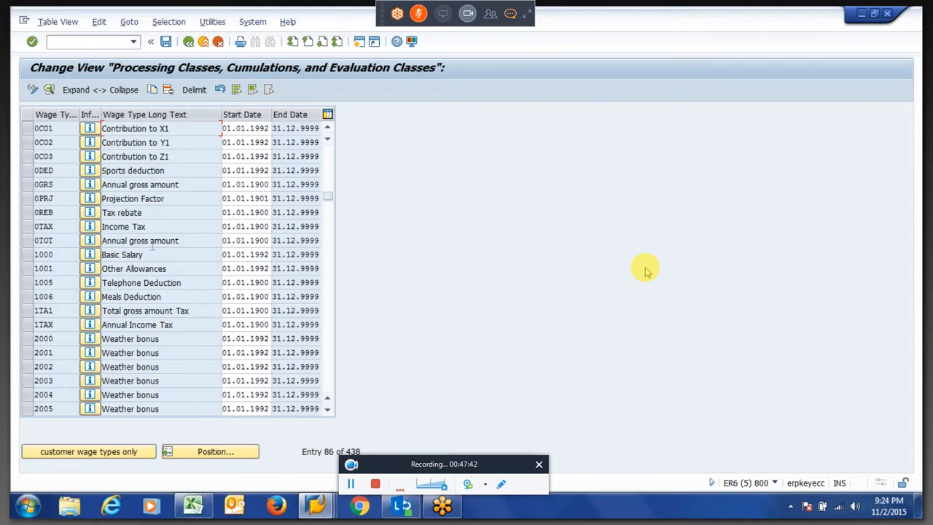
key("alt+Tab")
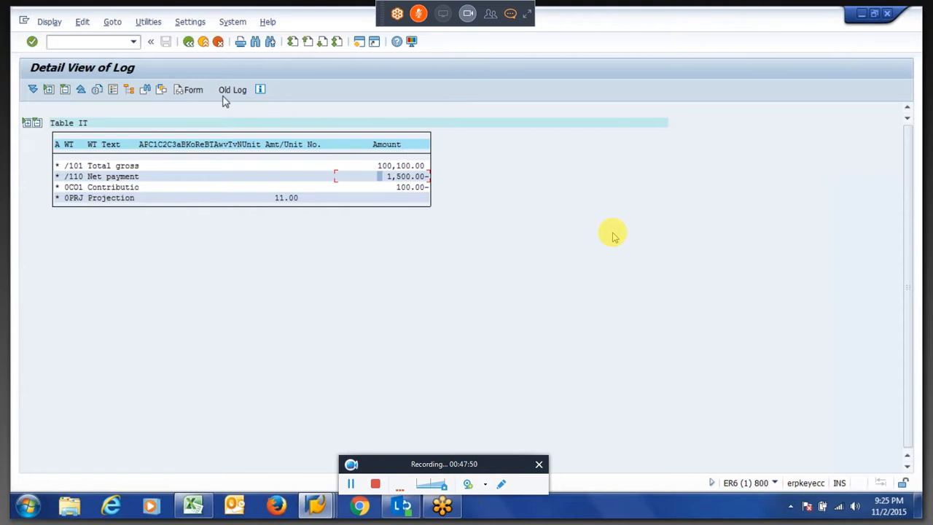
left_click(508, 15)
left_click(193, 94)
left_click_drag(363, 251, 418, 285)
Step: Look back through the earlier meeting chat messages and close the chat
left_click(738, 43)
left_click(738, 44)
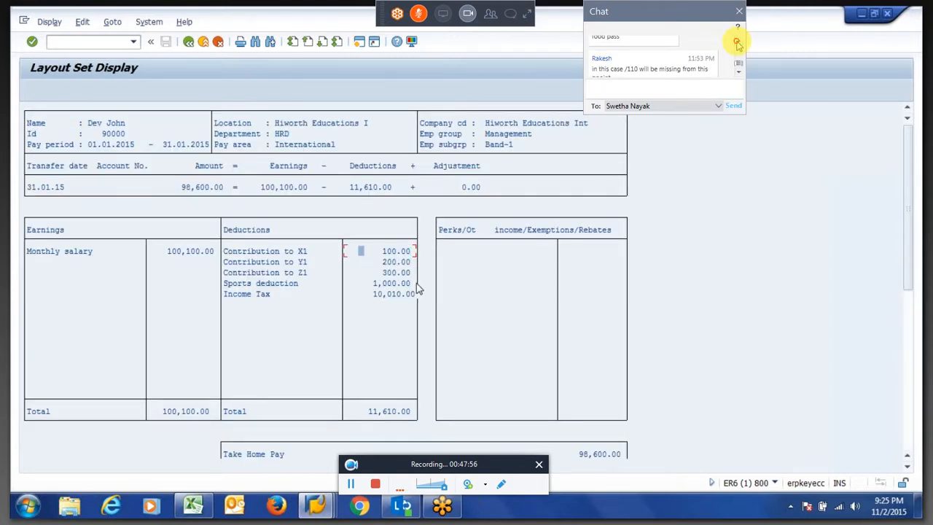
left_click(738, 44)
left_click(738, 44)
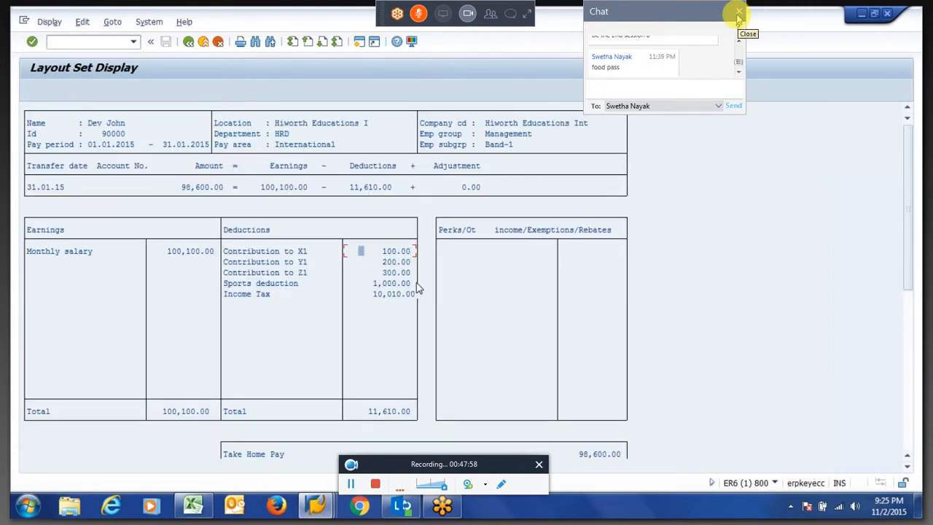
left_click(739, 13)
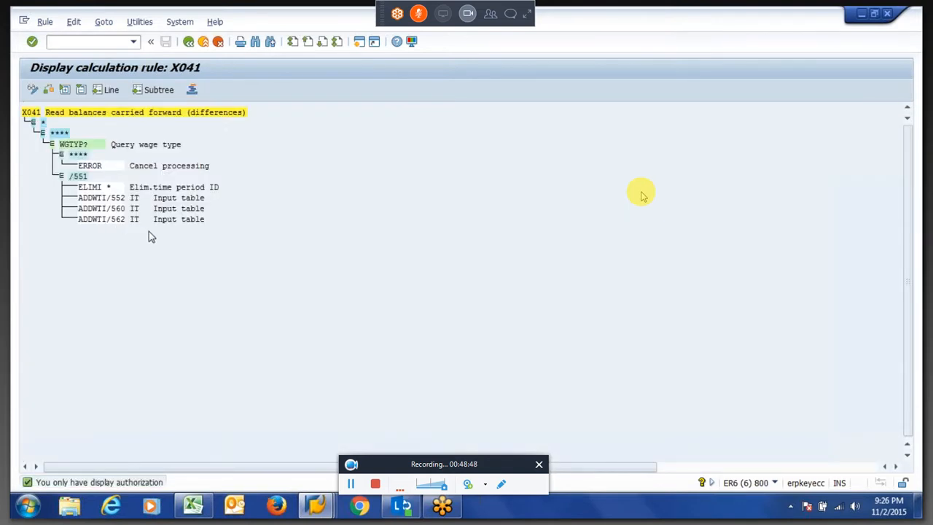
Step: Leave rule X041, return to the payroll log tree and expand Process additional payments/deductions to review its functions
key("F3")
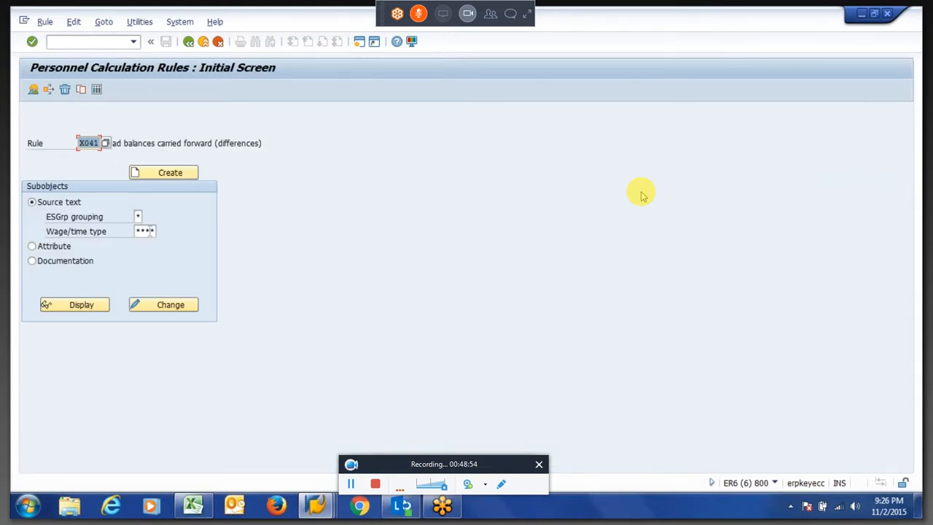
key("alt+Tab")
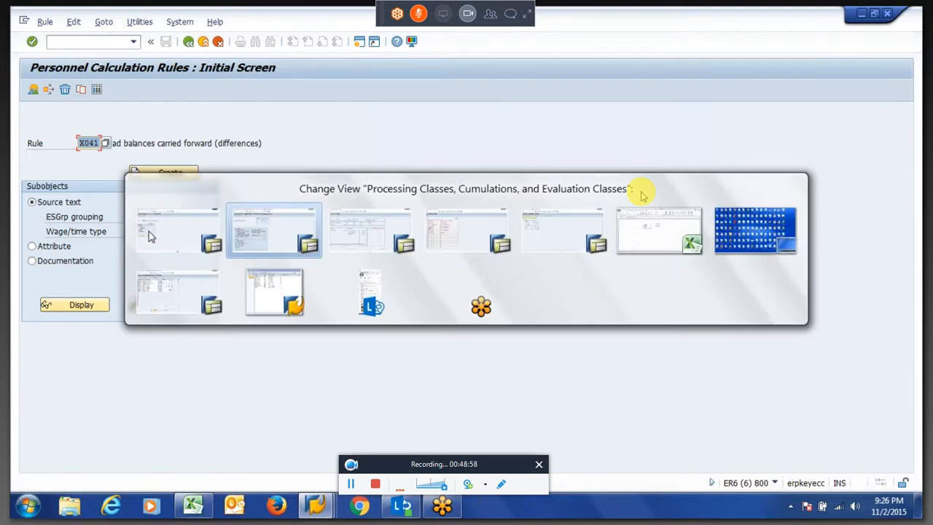
key("alt+Tab")
key("alt+Tab")
key("alt+Tab")
left_click(107, 283)
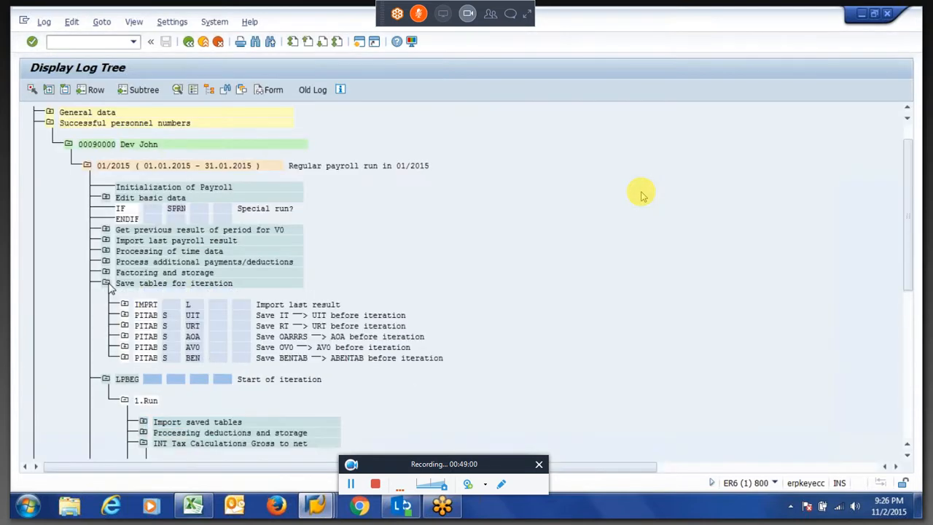
left_click(108, 283)
left_click(106, 262)
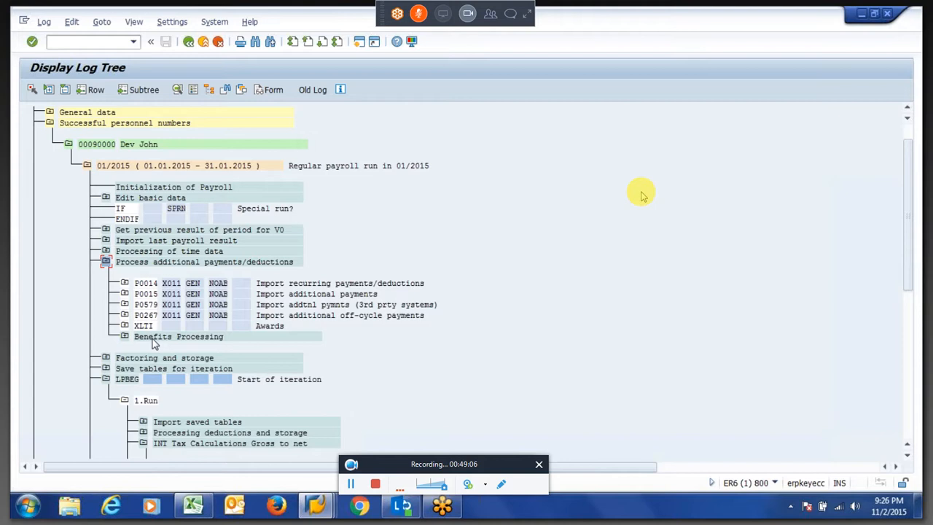
Step: Expand Processing deductions and storage in the log's first run and display calculation rule X024, which PIT calls for Gross input and storage
left_click(145, 434)
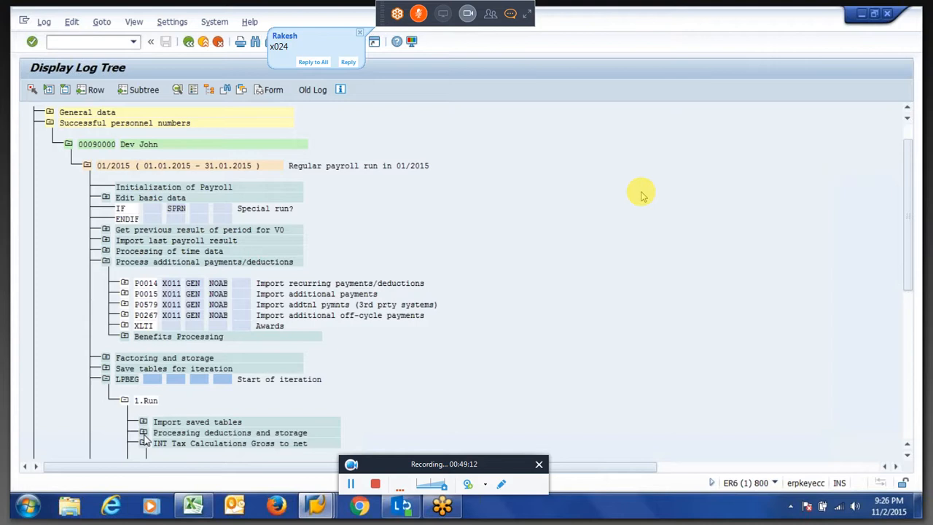
left_click_drag(200, 423, 221, 423)
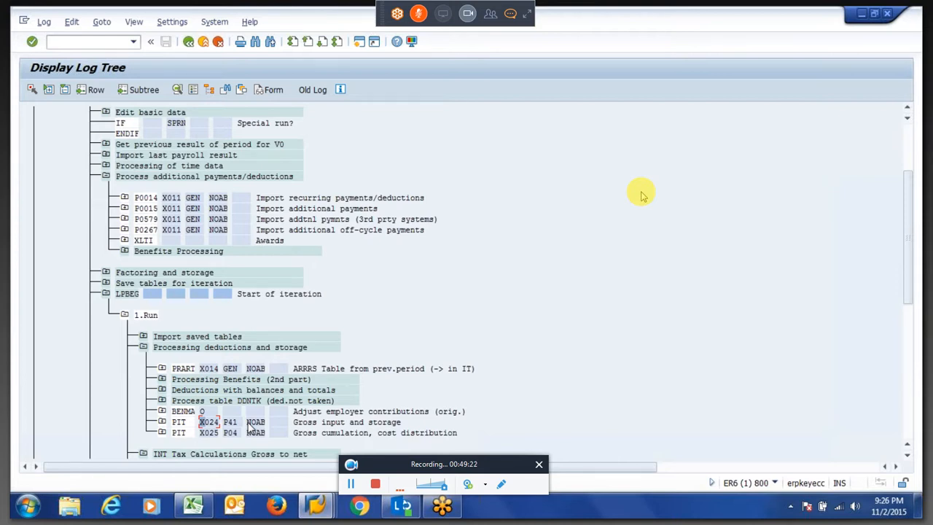
double_click(210, 422)
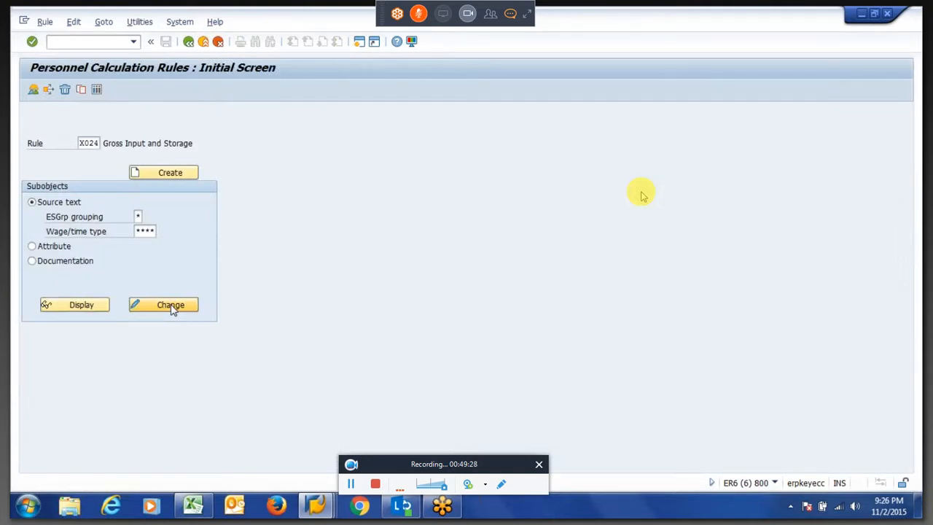
left_click(173, 305)
Step: Examine how rule X024 handles each specification of processing class 41, from 8 through B, and leave the rule
left_click(80, 401)
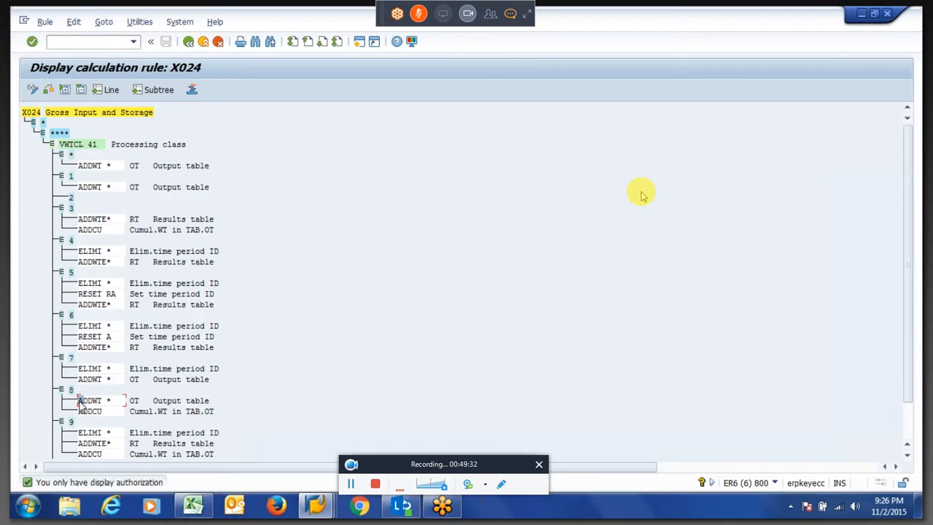
left_click_drag(80, 402, 113, 405)
left_click(81, 413)
key("Down")
key("Down")
key("Down")
key("Down")
key("Down")
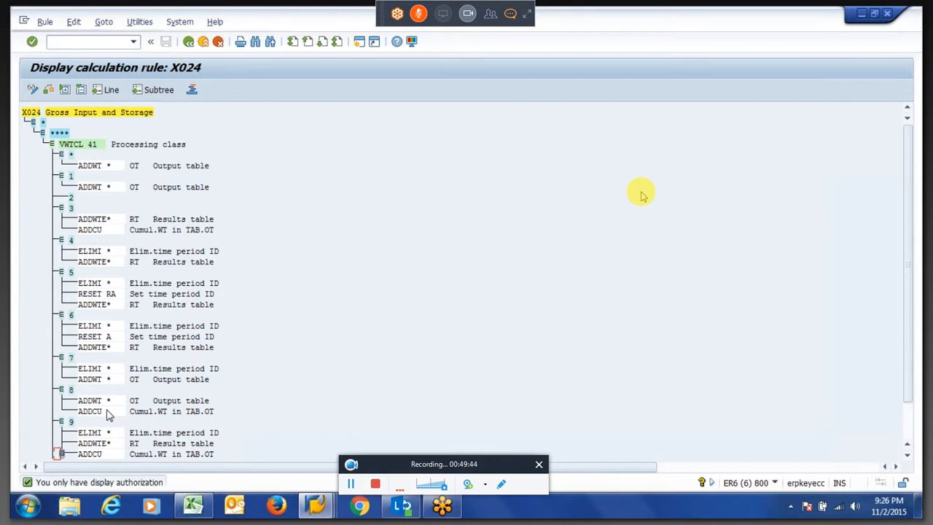
key("Down")
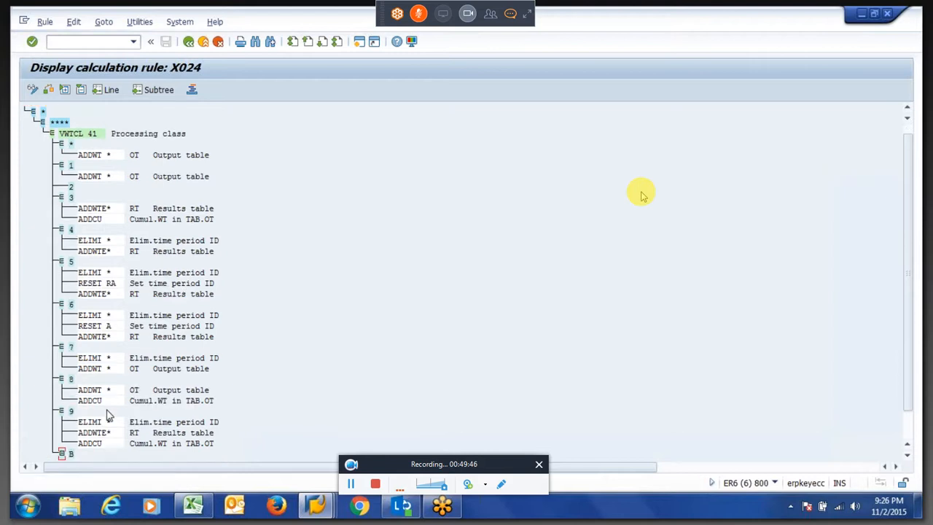
key("Down")
key("Down")
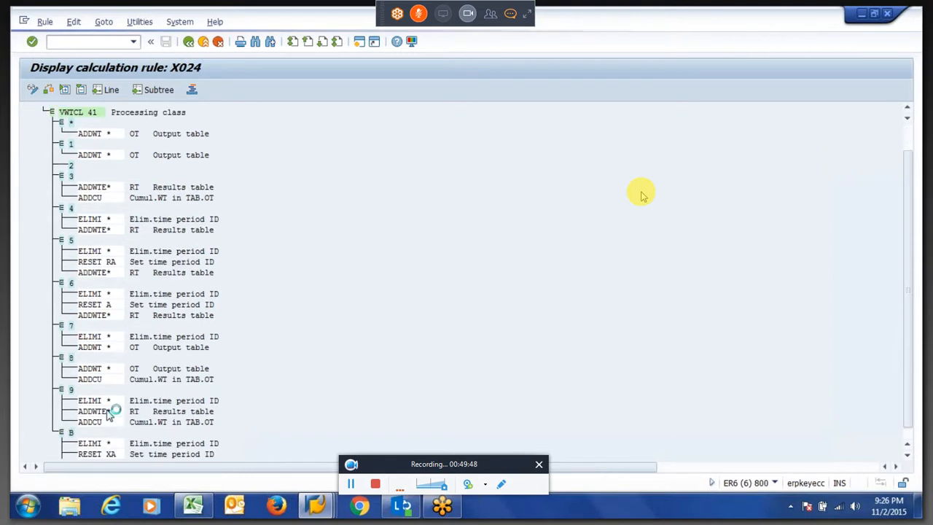
key("Down")
key("Down")
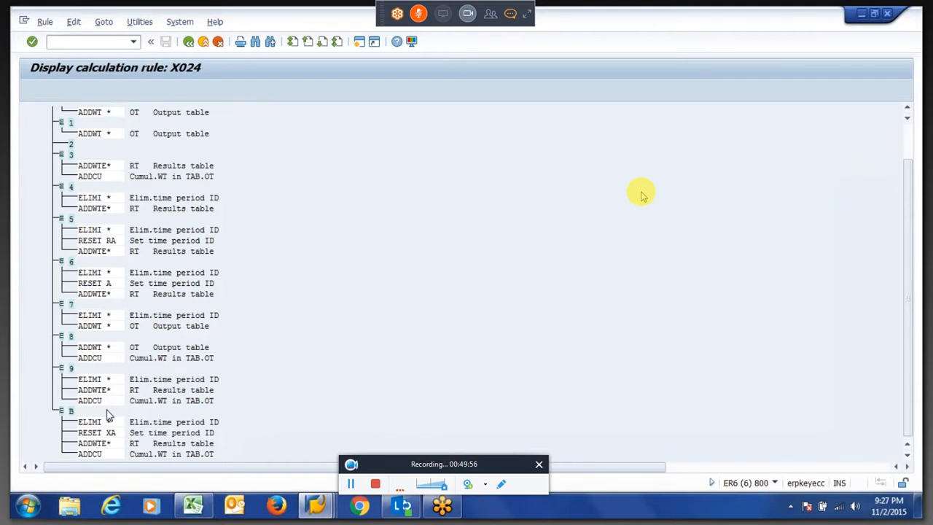
key("F3")
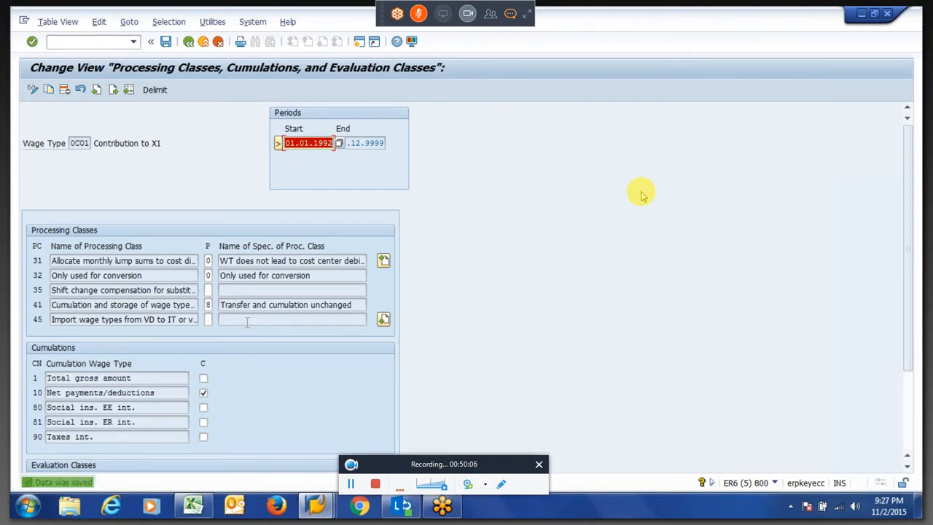
Step: Leave the processing class details of wage type 0CO1 and return to the payroll log tree
key("F3")
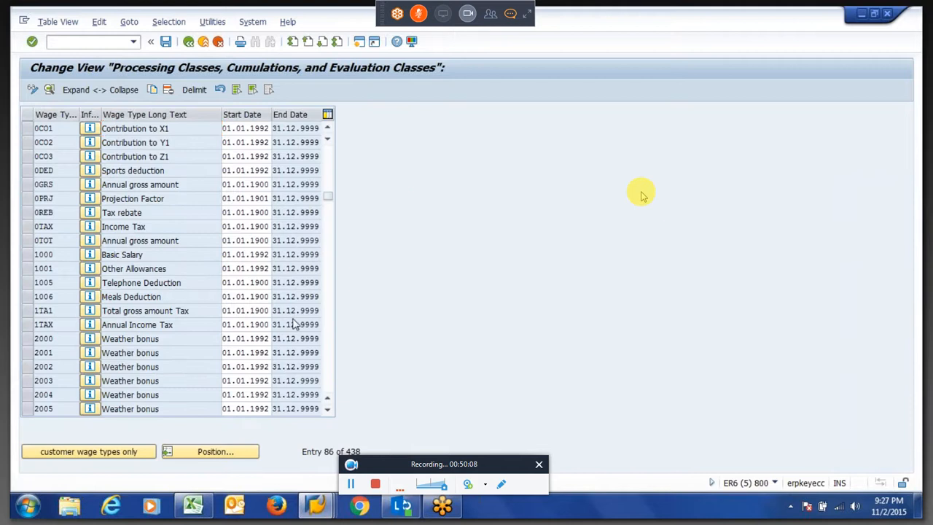
key("F3")
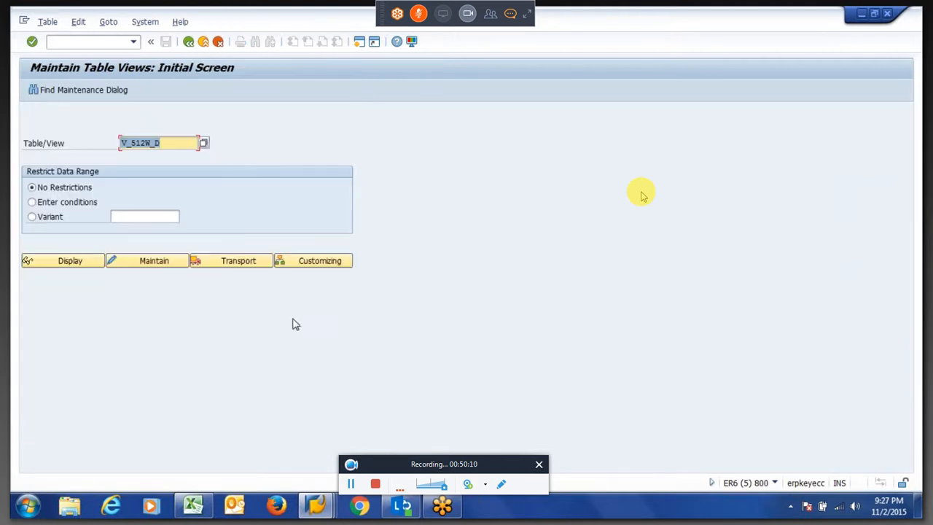
key("alt+Tab")
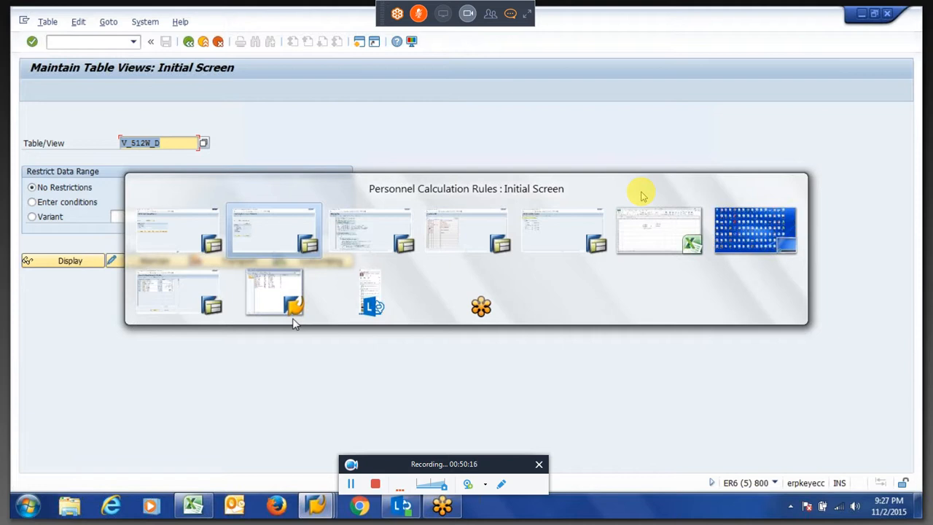
key("alt+Tab")
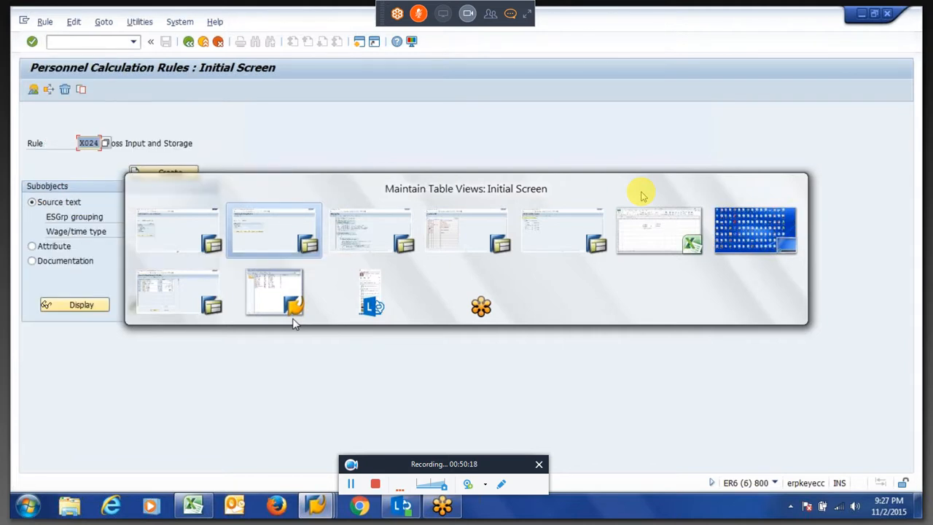
key("alt+Tab")
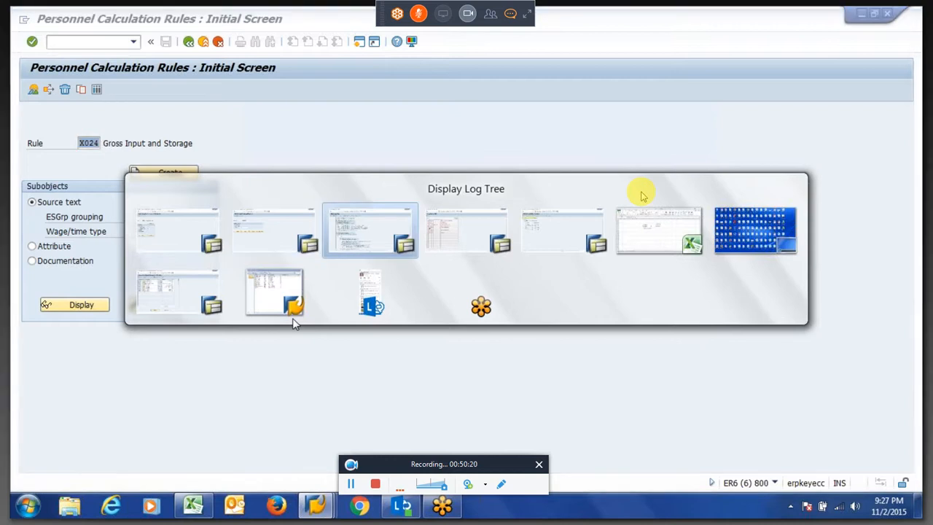
key("alt+Tab")
key("alt+Tab")
Step: Expand the employee's 01/2015 payroll period down to LPBEG Start of iteration and its first run
left_click(70, 176)
left_click(87, 197)
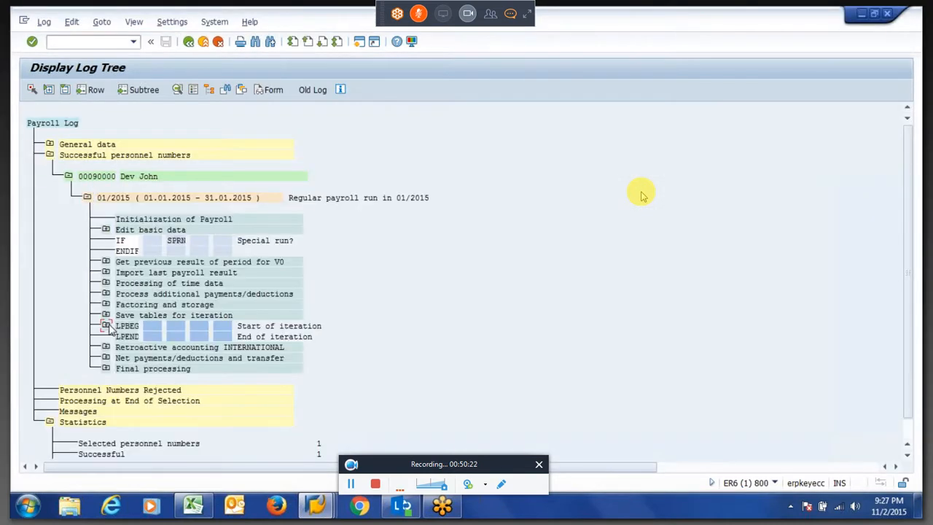
left_click(106, 326)
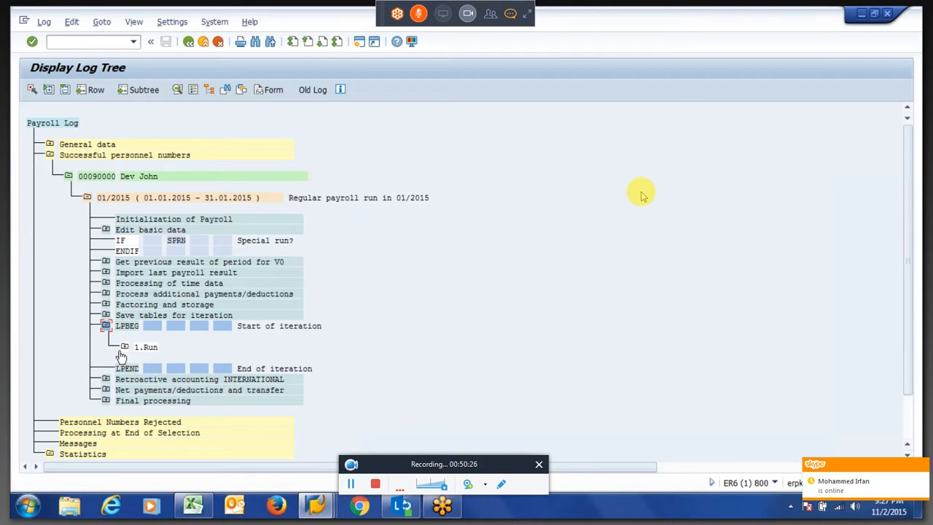
left_click(125, 348)
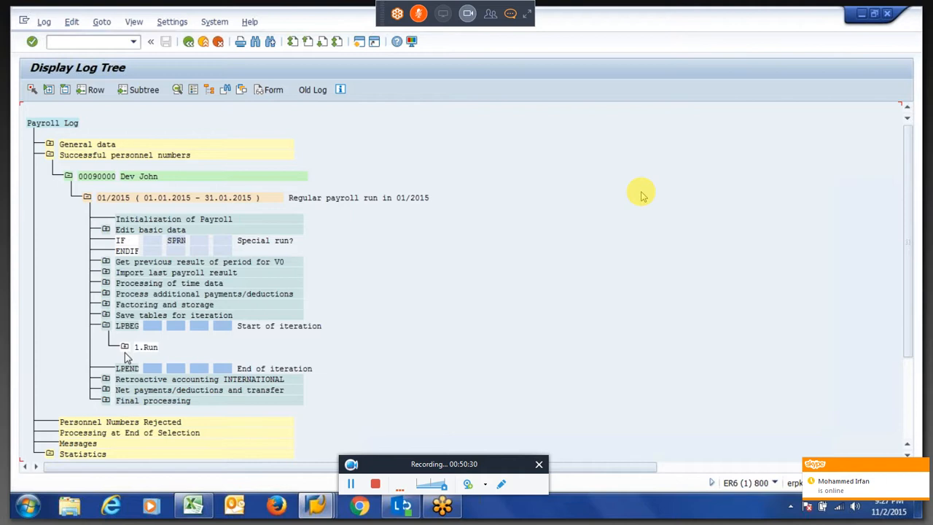
left_click(125, 348)
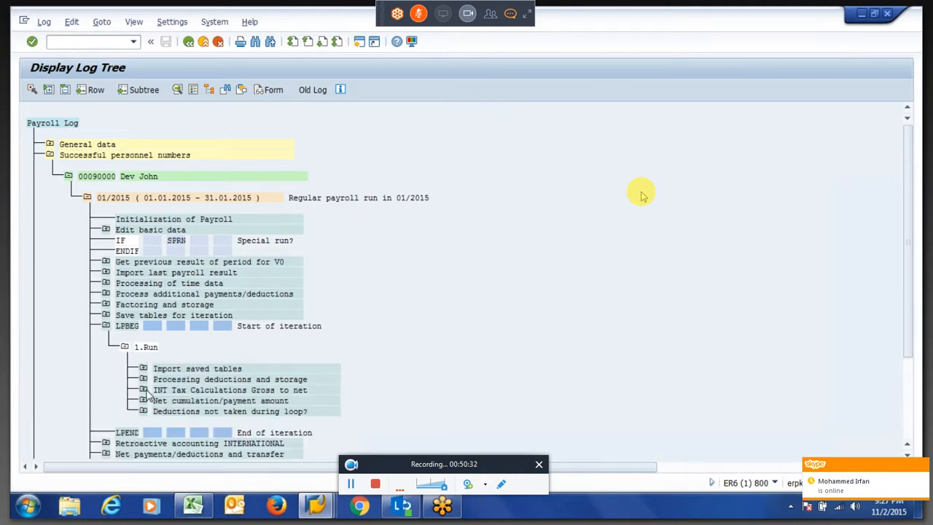
Step: Check the net payment and contribution rows in output table IT of ACTIO 6PRJ Projection Factor, under INT Tax Calculations Gross to net
left_click(145, 390)
left_click(162, 392)
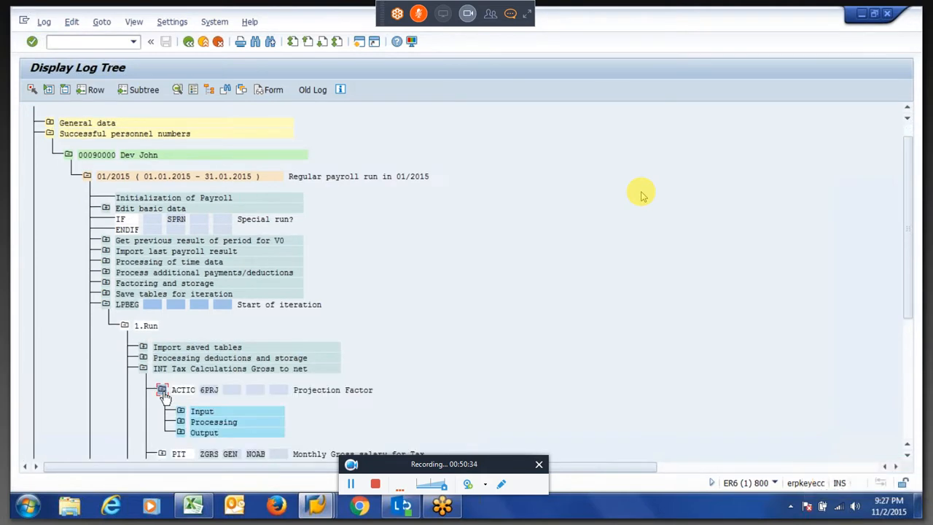
left_click(181, 422)
left_click(181, 455)
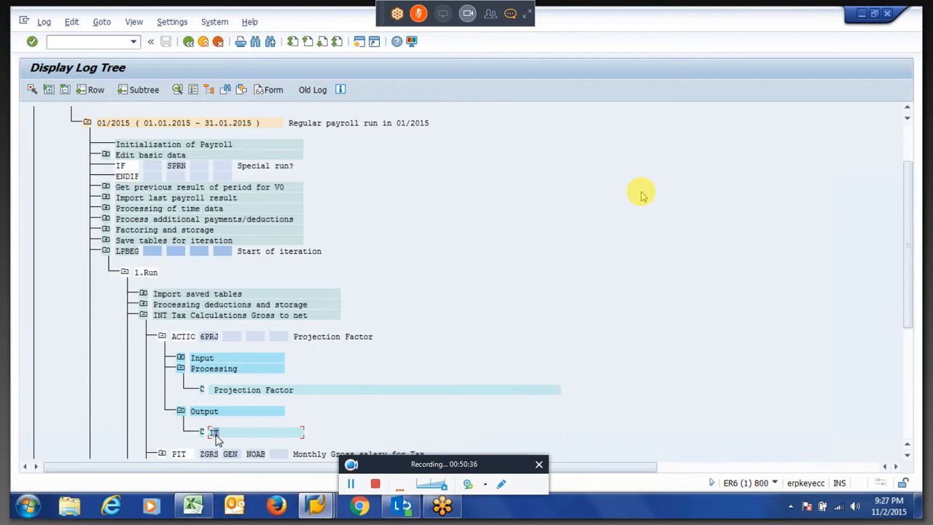
double_click(217, 438)
left_click_drag(388, 177, 427, 178)
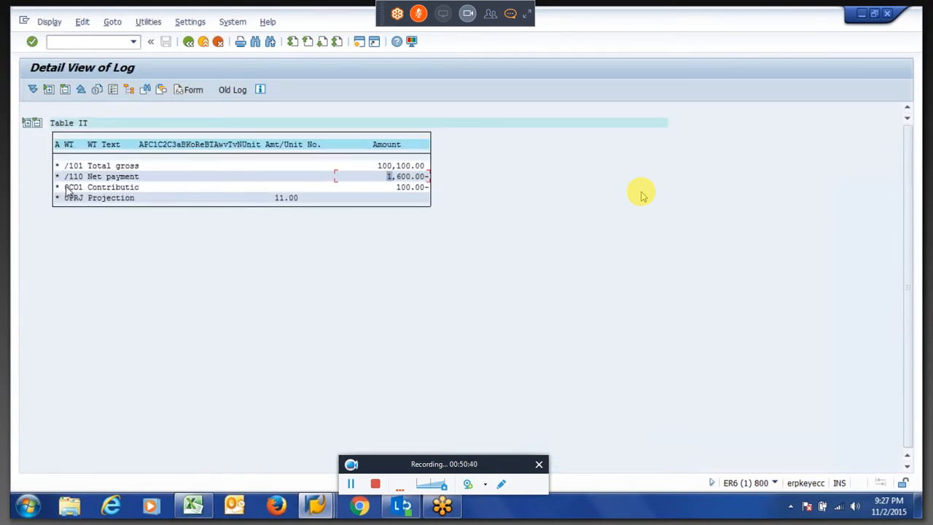
left_click_drag(65, 187, 148, 197)
key("ctrl+c")
Step: Display calculation rule X024 again to review its processing class 41 specifications
key("alt+Tab")
left_click(172, 301)
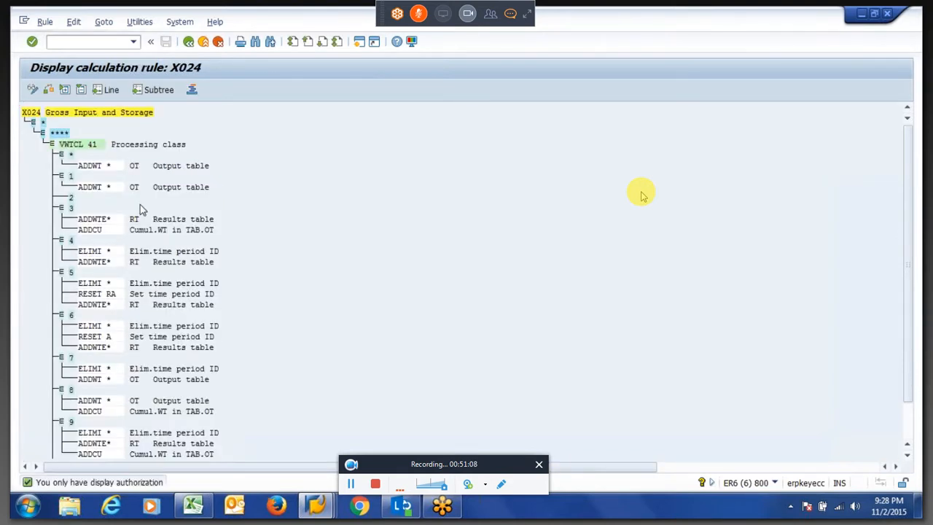
Step: Leave rule X024, run transaction sm30 and open view V_512W_D for maintenance with country grouping 99, editing everything
key("alt+Tab")
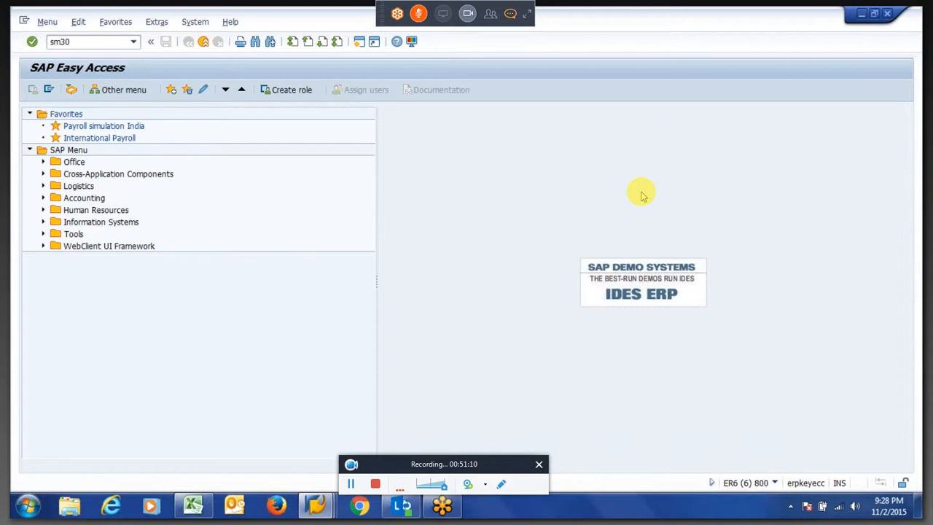
key("Return")
left_click(149, 264)
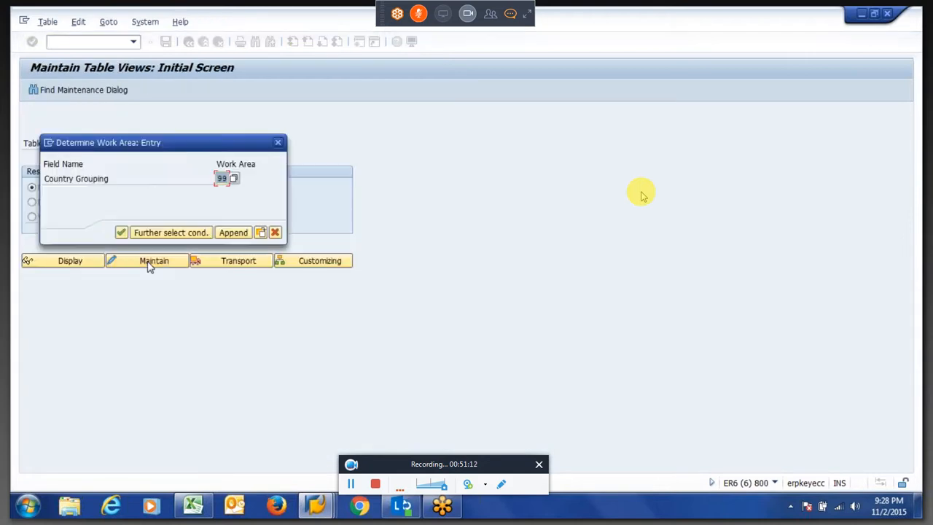
key("Return")
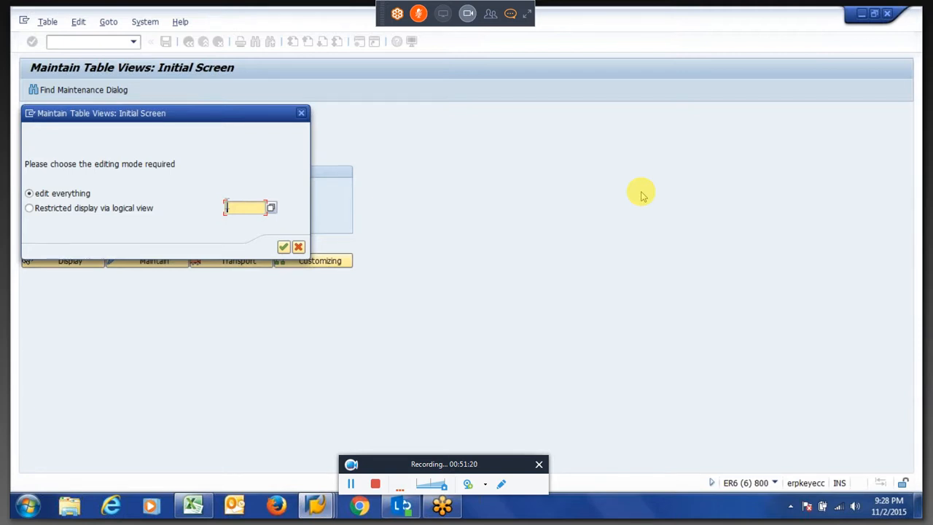
key("Return")
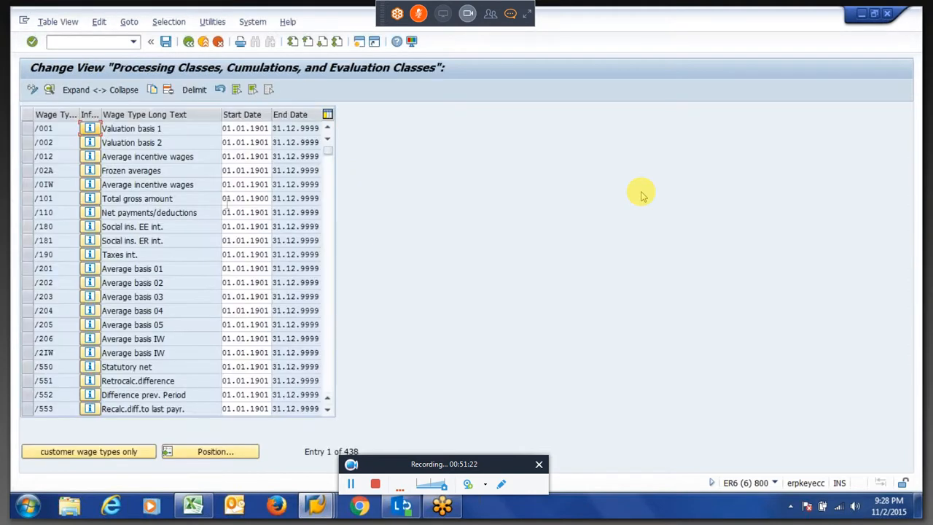
Step: Position the wage type list on 0CO1 and open the details of Contribution to X1
left_click(210, 451)
type("0")
key("Down")
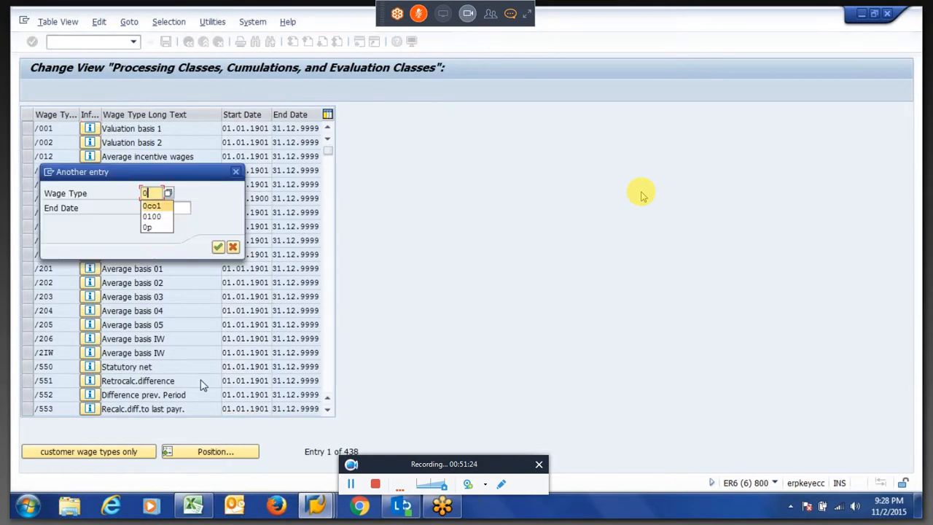
key("Return")
key("Return")
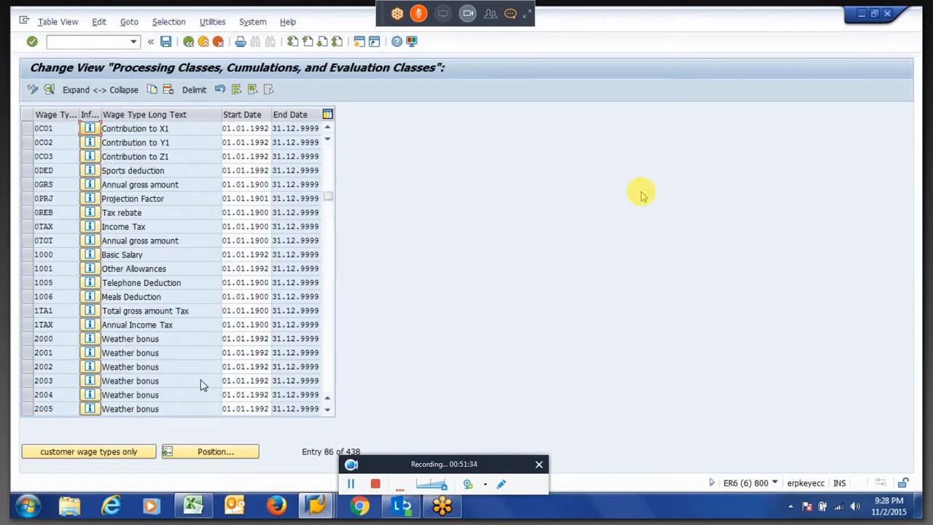
double_click(135, 128)
Step: Set processing class 41 of wage type 0CO1 to specification 3, RT storage and cumulation
left_click(384, 318)
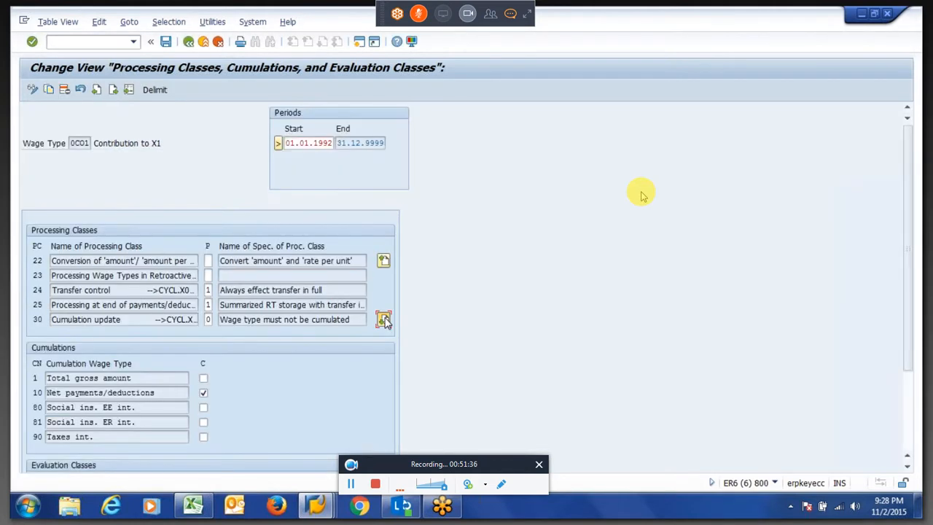
left_click(384, 319)
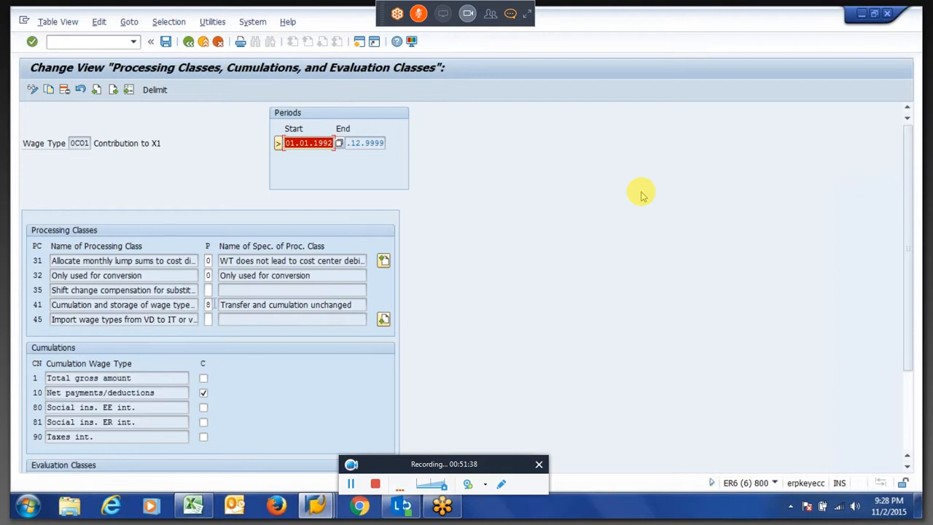
left_click(209, 305)
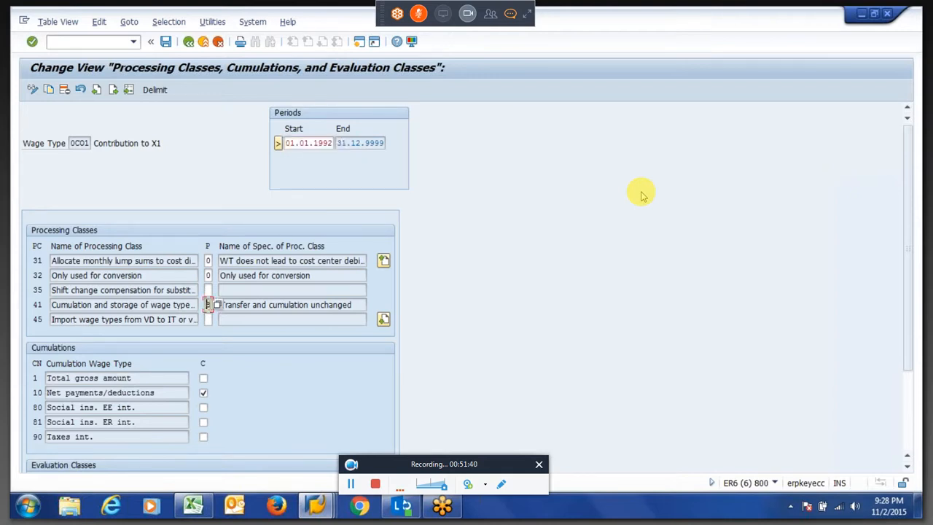
key("F4")
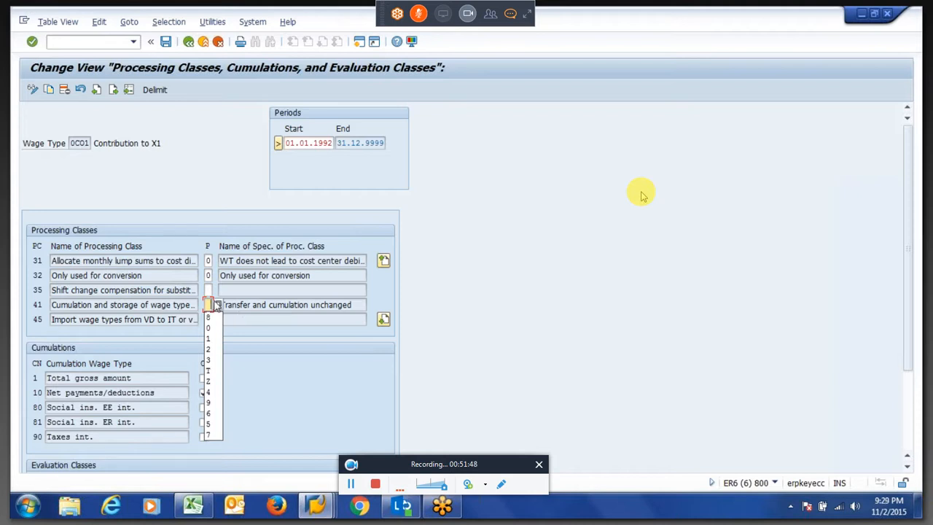
left_click(254, 229)
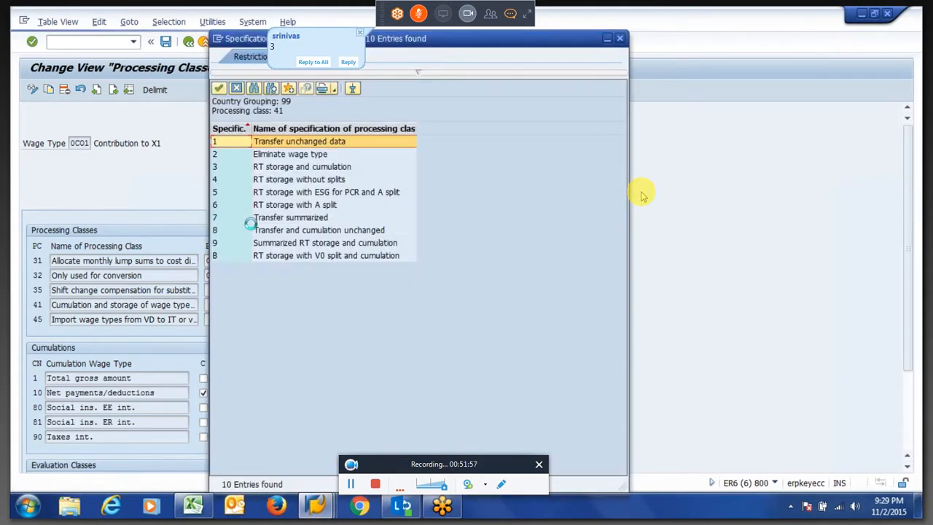
left_click(272, 168)
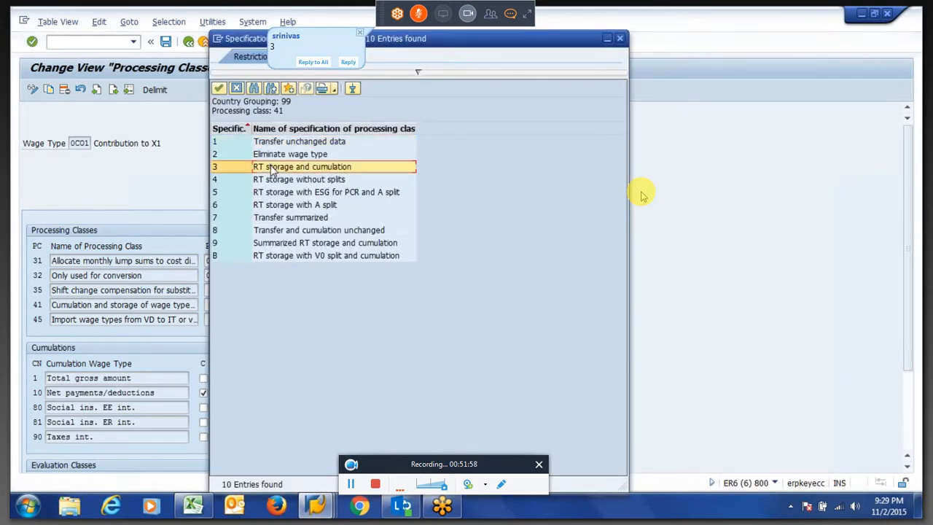
double_click(270, 168)
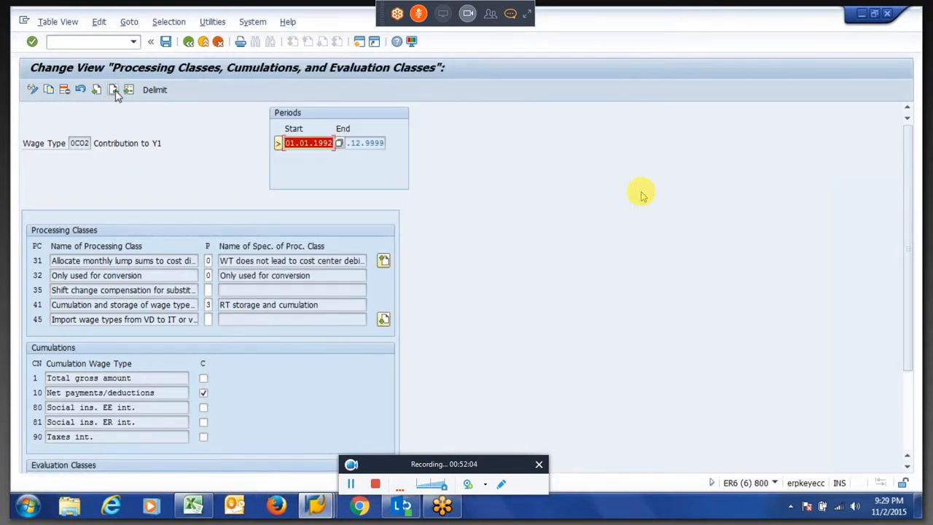
Step: Advance past wage type 0CO2 and save the V_512W_D changes under customizing request ER6K900029, leaving the view
left_click(113, 89)
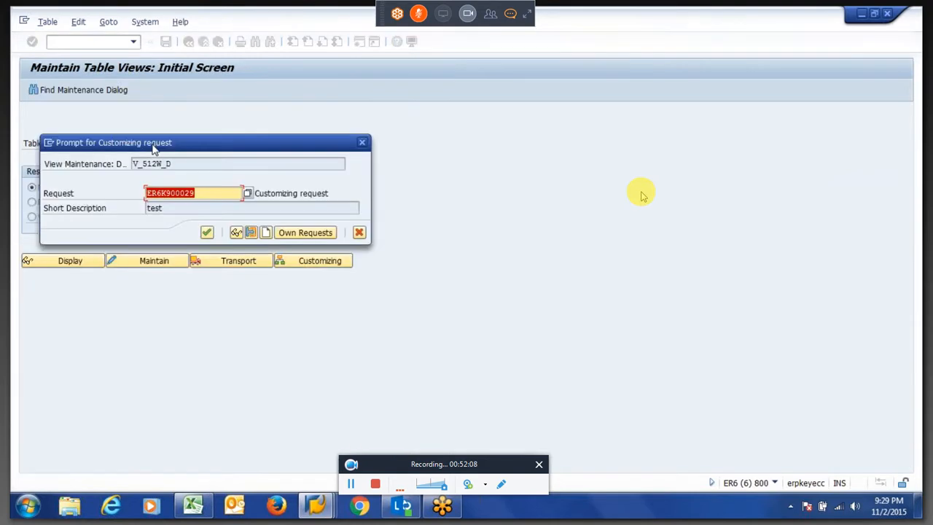
key("Return")
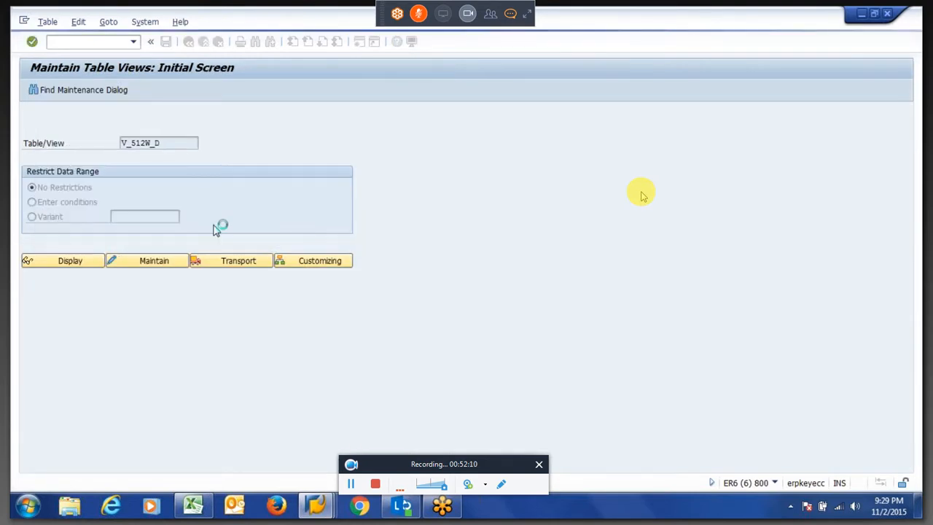
key("F3")
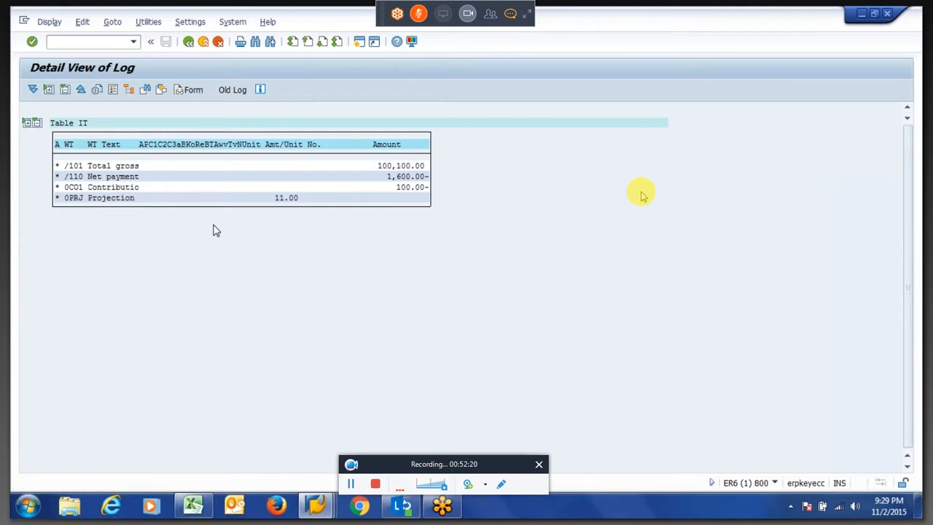
Step: Leave the log's table IT details and open calculation rule ZCO1 for changing
key("F3")
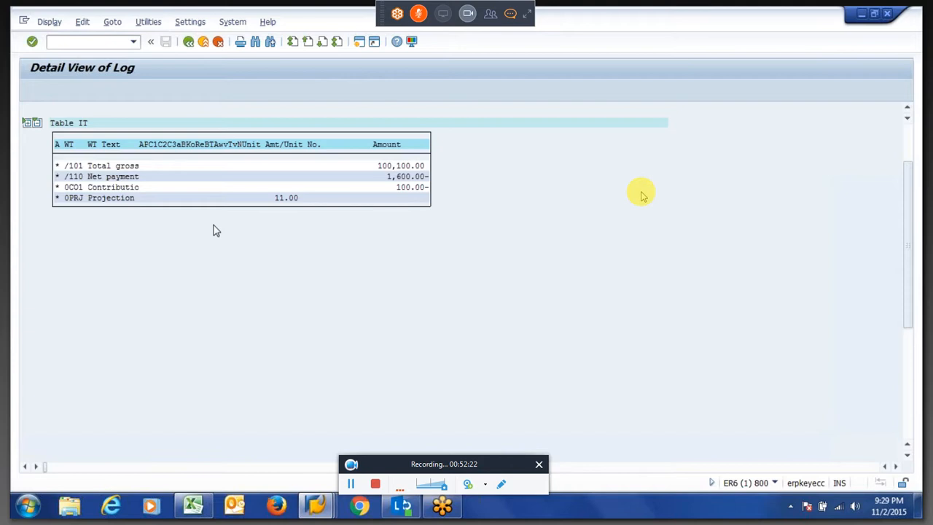
key("F3")
key("alt+Tab")
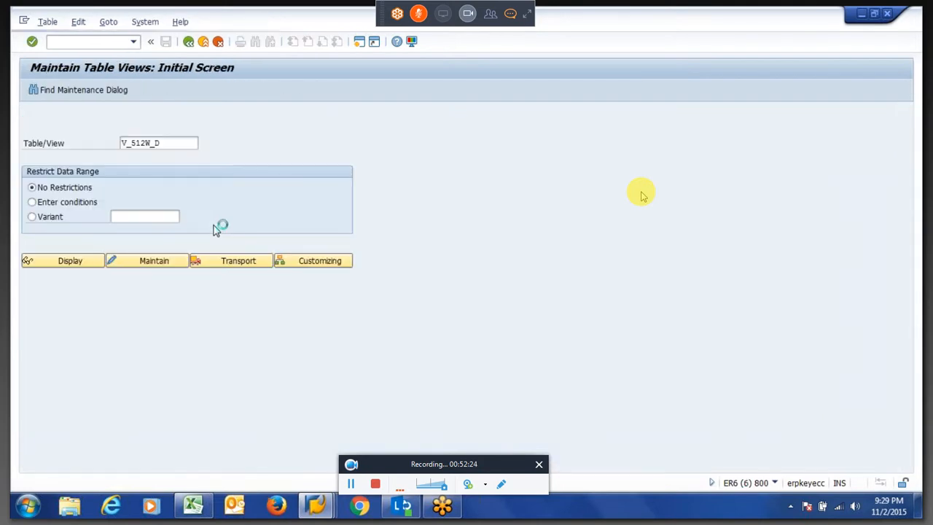
key("alt+Tab")
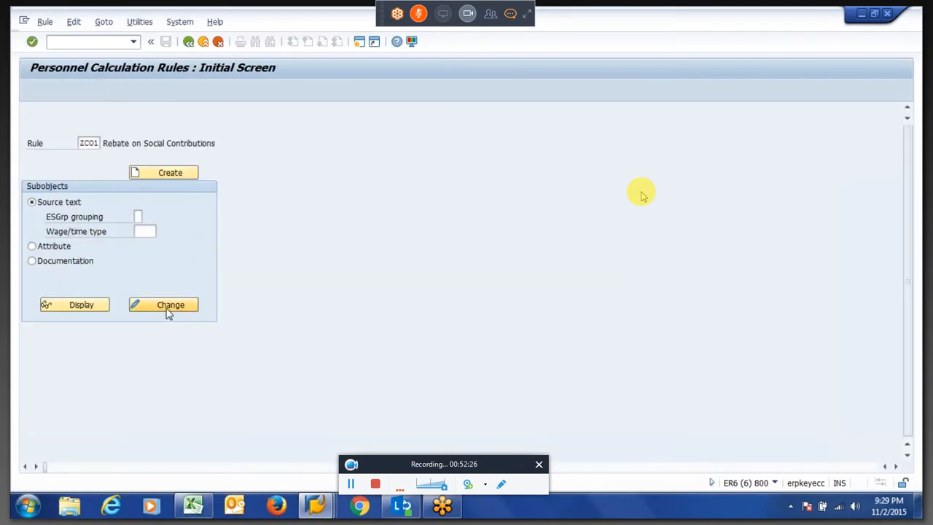
left_click(166, 311)
key("F3")
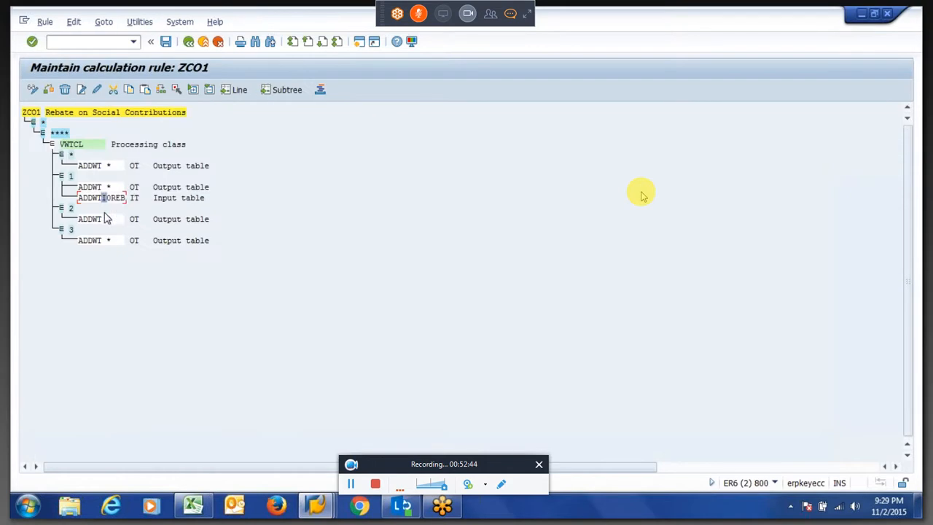
Step: Save and leave rule ZCO1 despite the check error, recording it under customizing request ER6K900029
left_click_drag(106, 198, 130, 201)
key("F3")
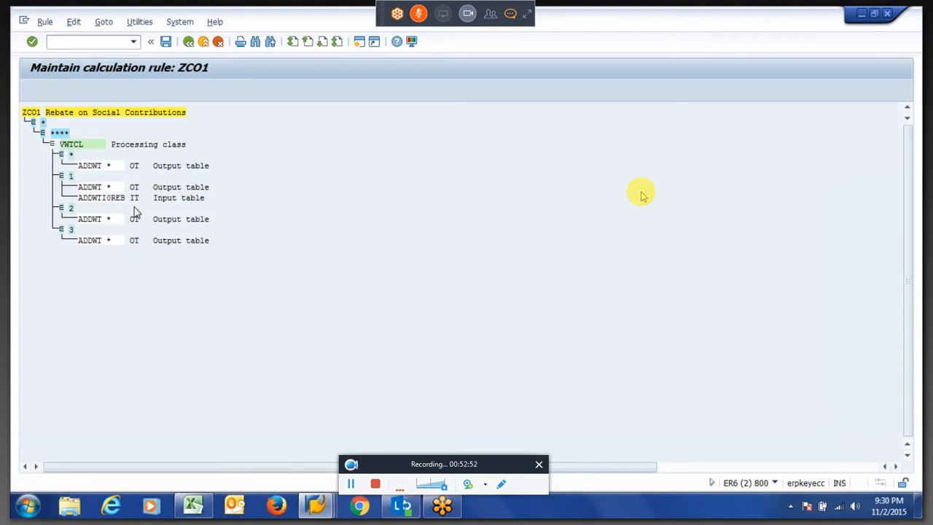
left_click(193, 247)
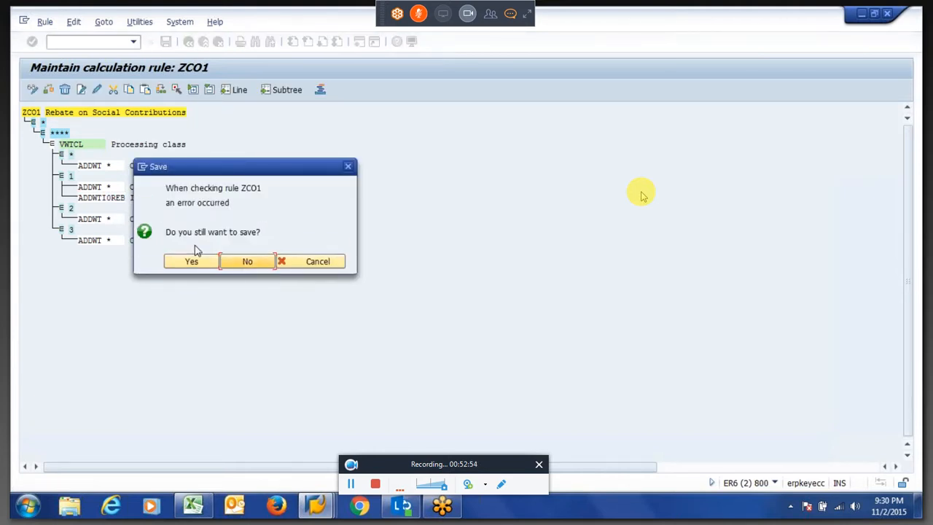
left_click(194, 259)
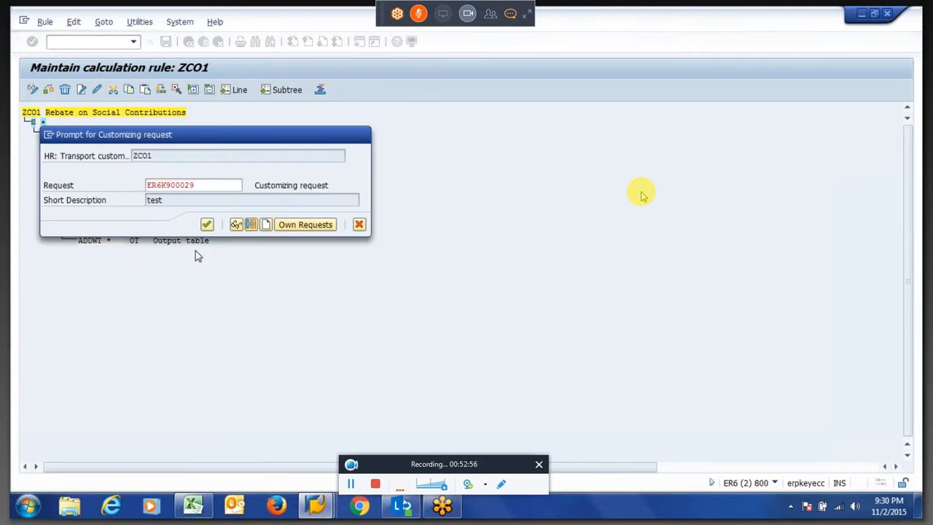
key("Return")
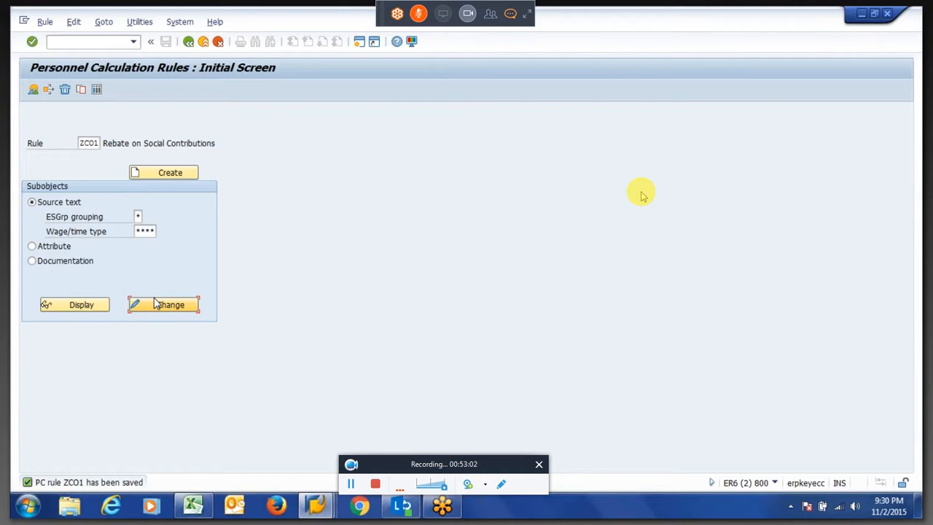
Step: Reopen rule ZCO1 for changing, set its VWTCL operation to processing class 99 and save under customizing request ER6K900029
left_click(155, 304)
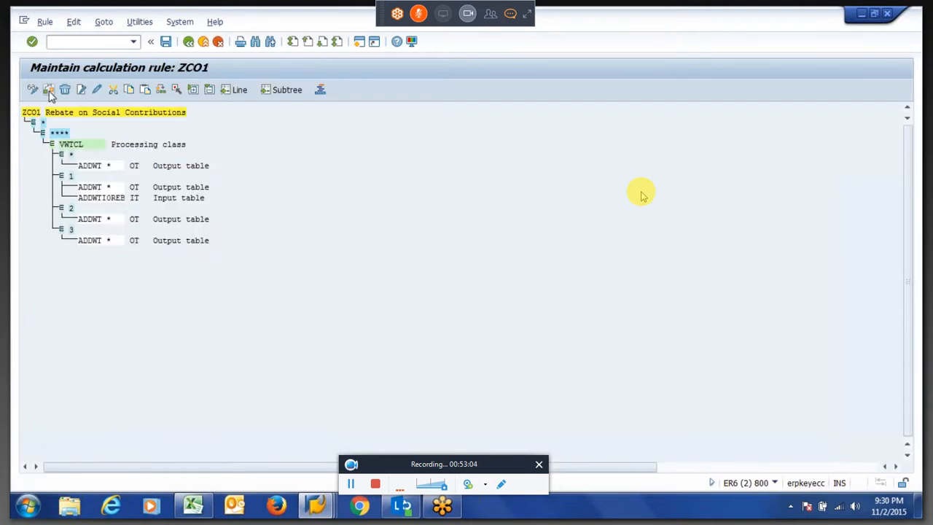
double_click(92, 142)
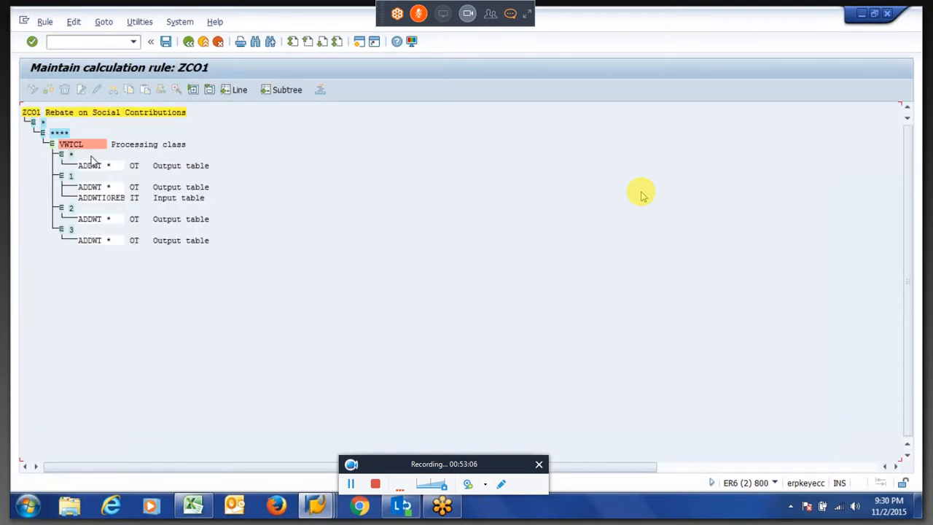
type("99")
key("Return")
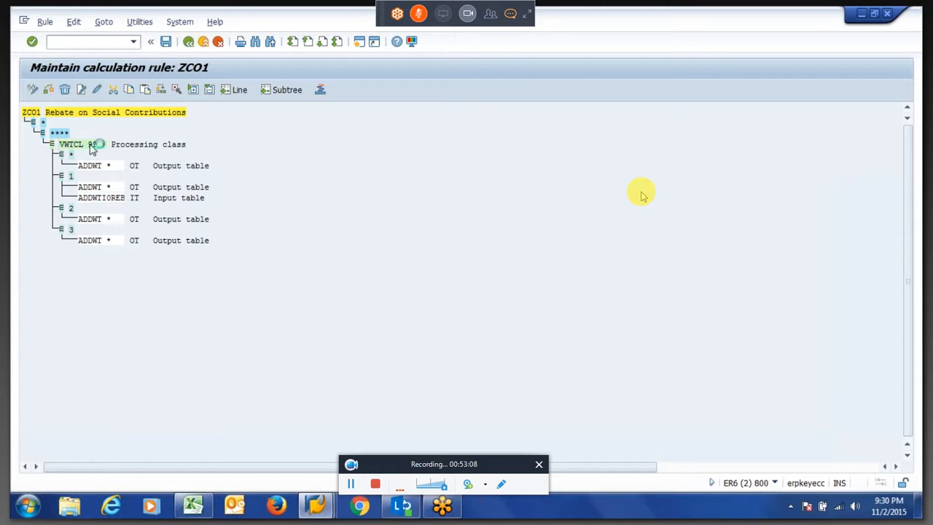
left_click_drag(93, 149, 102, 151)
left_click(71, 156)
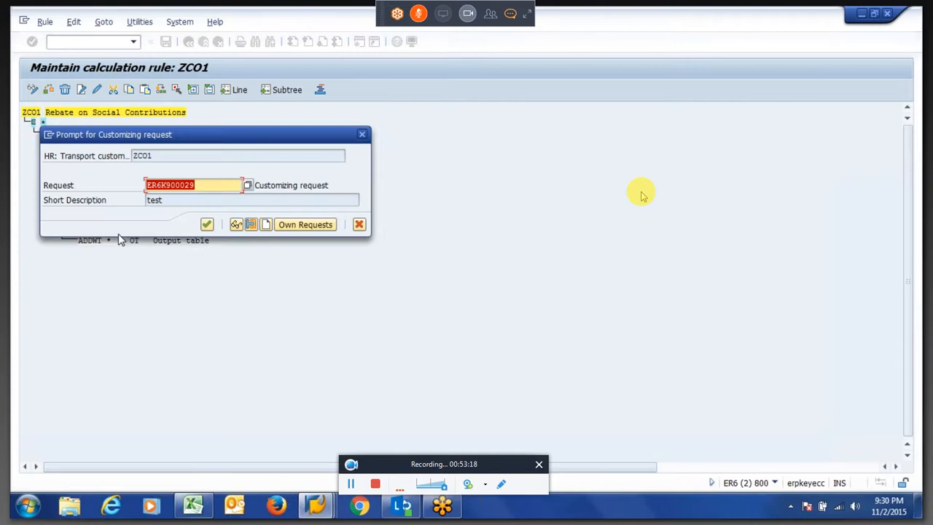
key("Return")
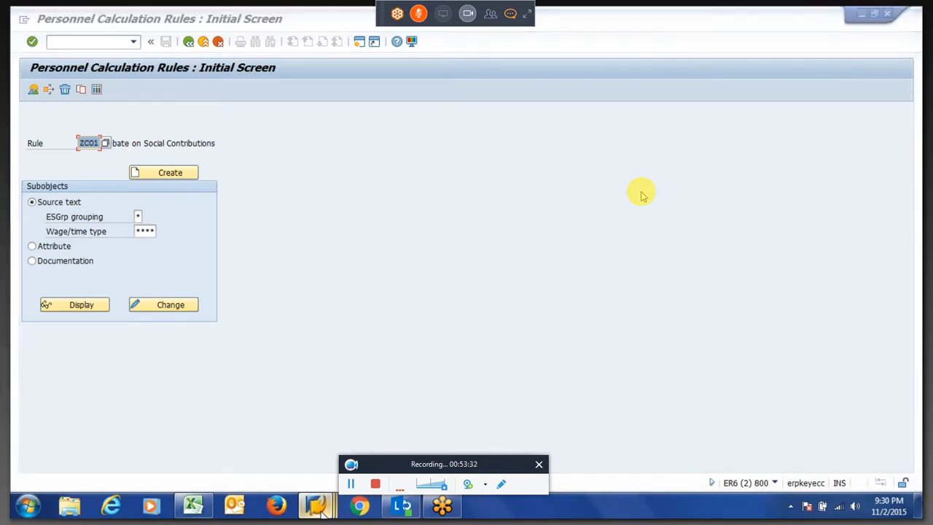
Step: Switch to the session editing schema 6TAX and dismiss the antivirus licence notice
left_click(321, 511)
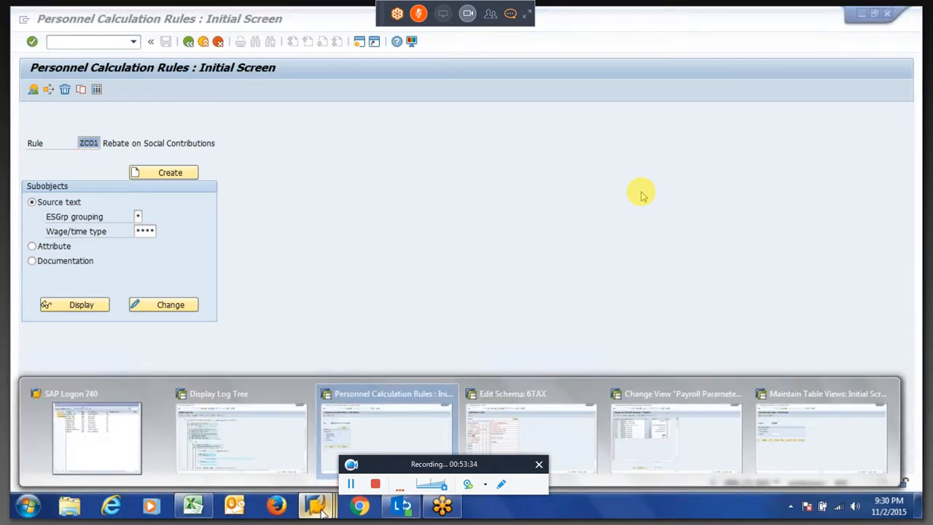
left_click(530, 434)
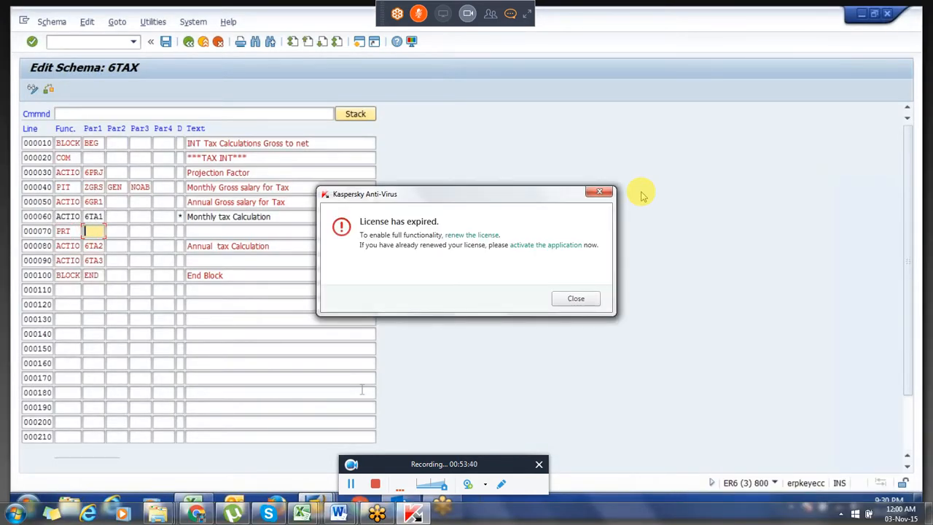
left_click(592, 303)
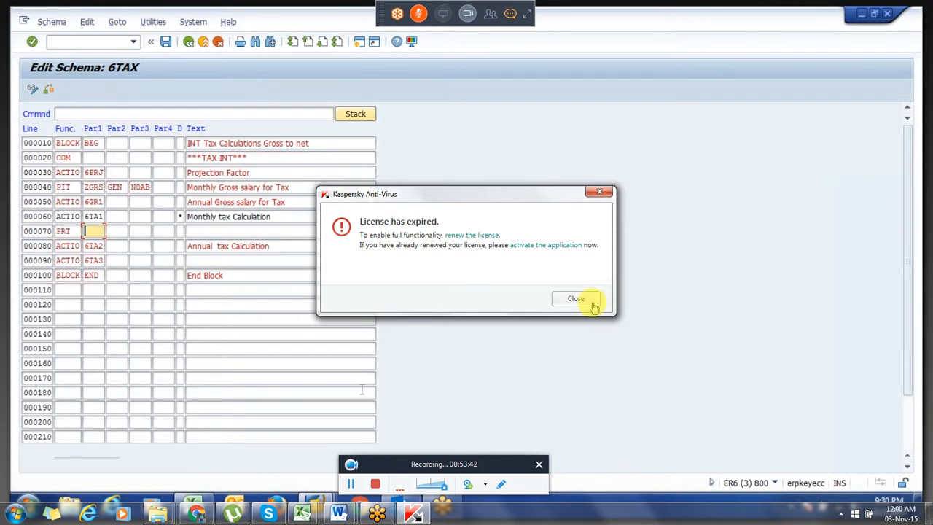
Step: Open the meeting chat, read through to the latest messages and close it
left_click(510, 13)
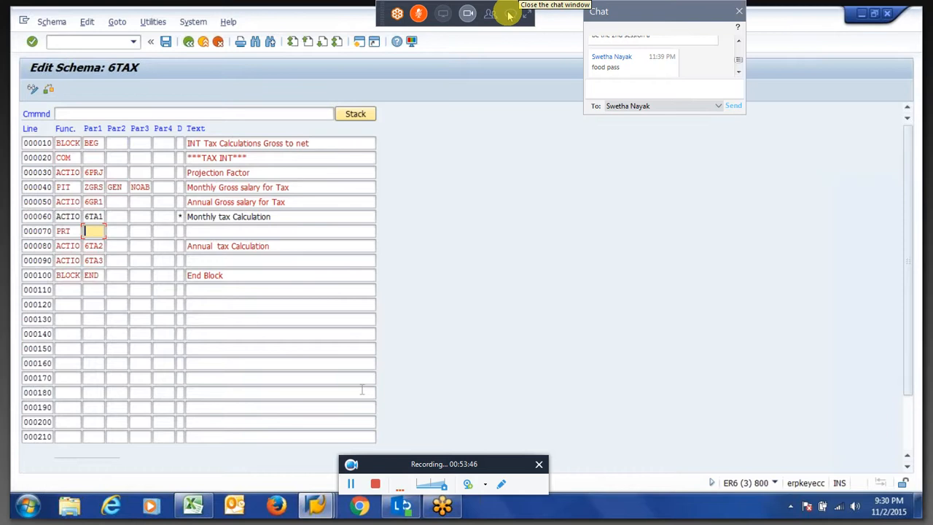
left_click(740, 72)
left_click(740, 72)
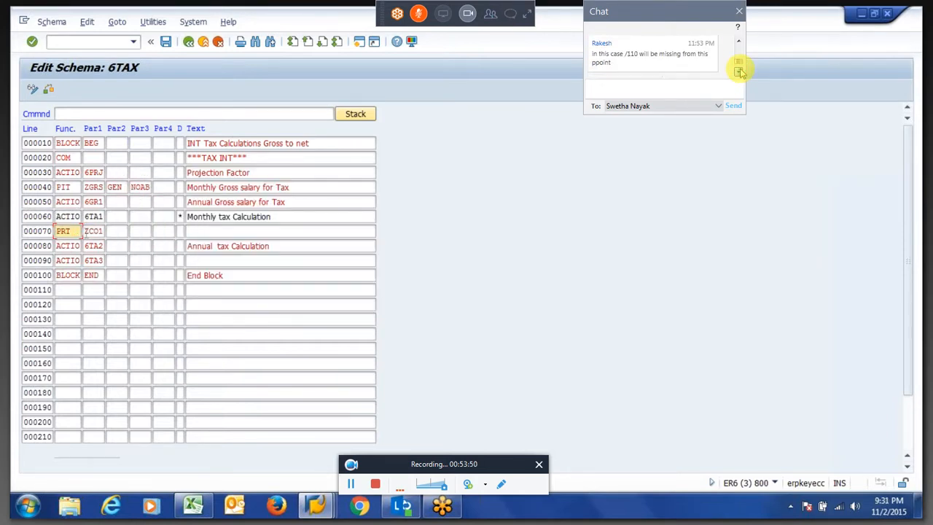
left_click(740, 73)
left_click(740, 72)
left_click(740, 72)
left_click(740, 72)
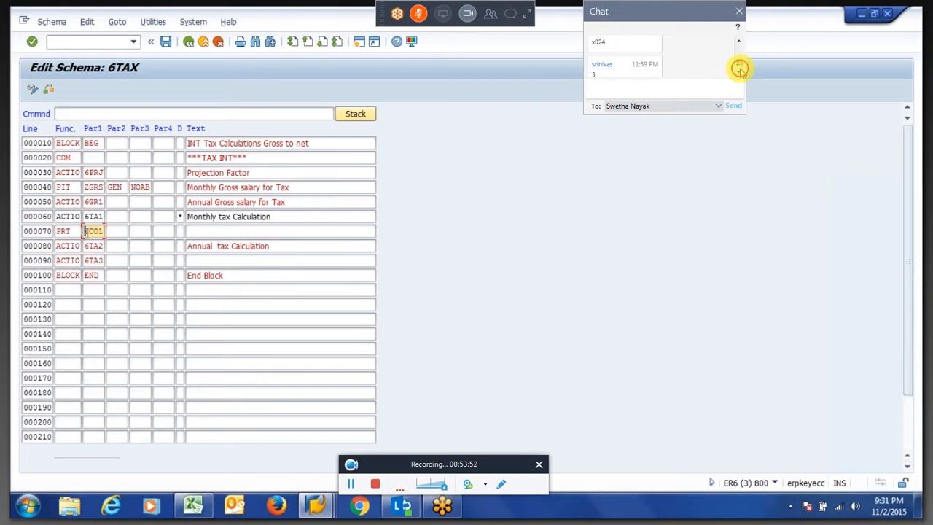
left_click(740, 72)
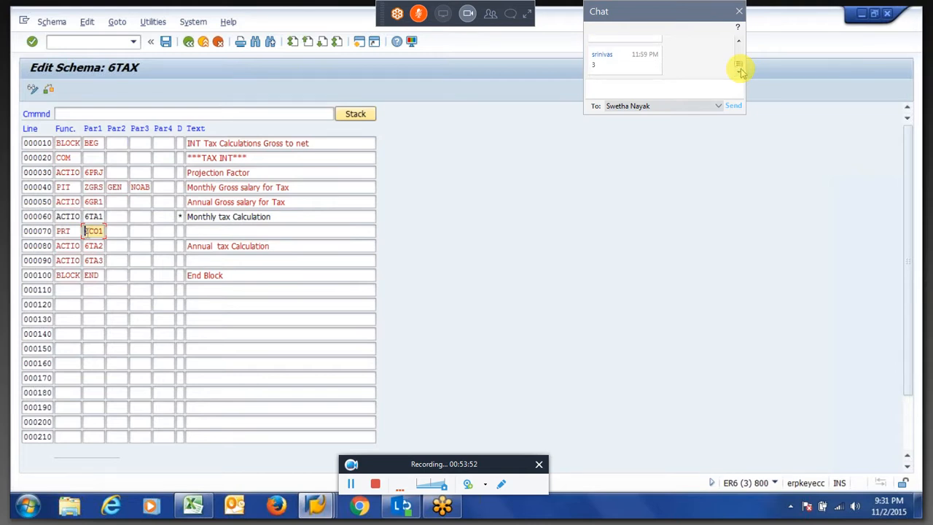
left_click(739, 11)
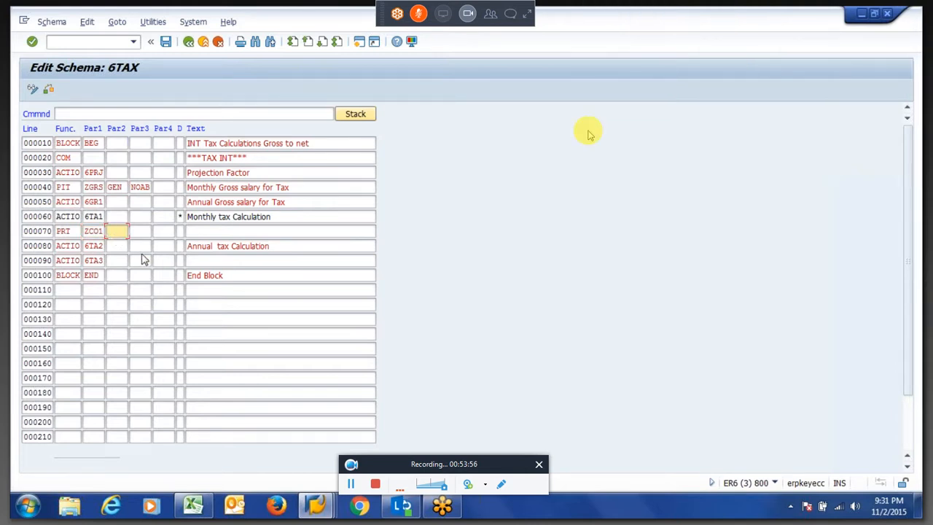
Step: Set the second parameter of the PRT ZCO1 line to P99 and save schema 6TAX under customizing request ER6K900029
type("P99")
key("Return")
left_click_drag(116, 234, 110, 234)
left_click(109, 232)
left_click(95, 233)
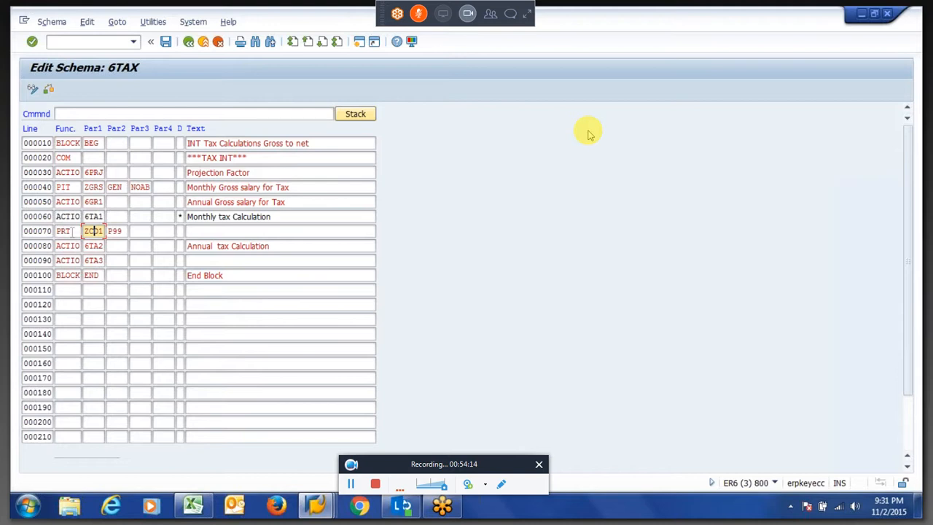
left_click(72, 233)
left_click_drag(72, 232, 58, 232)
left_click(58, 232)
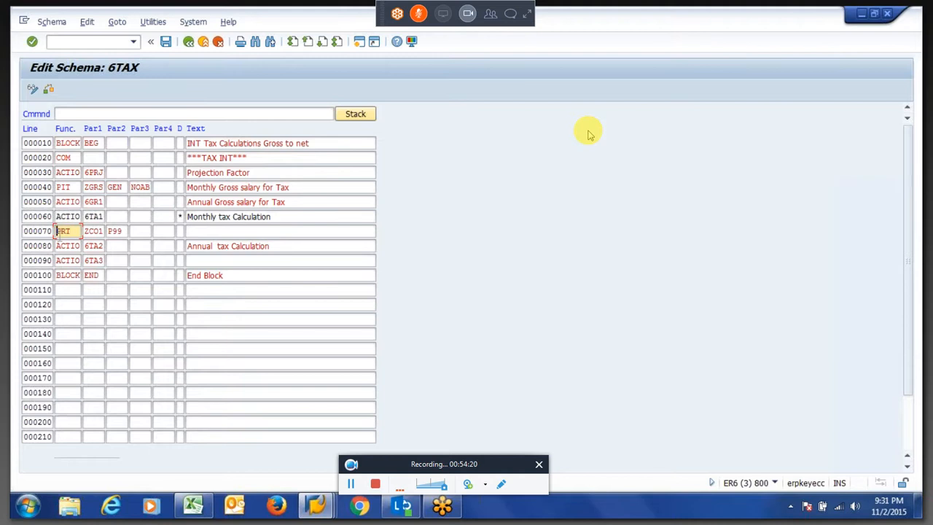
left_click(75, 247)
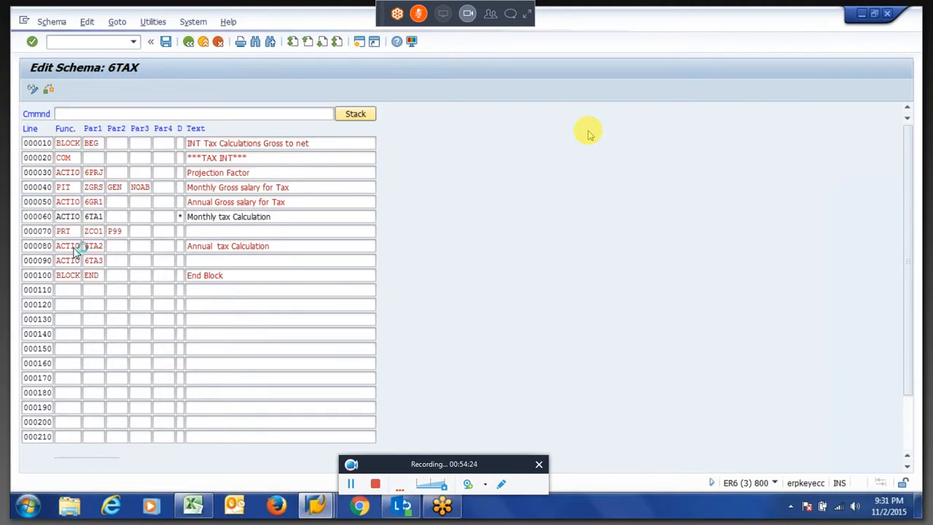
key("ctrl+s")
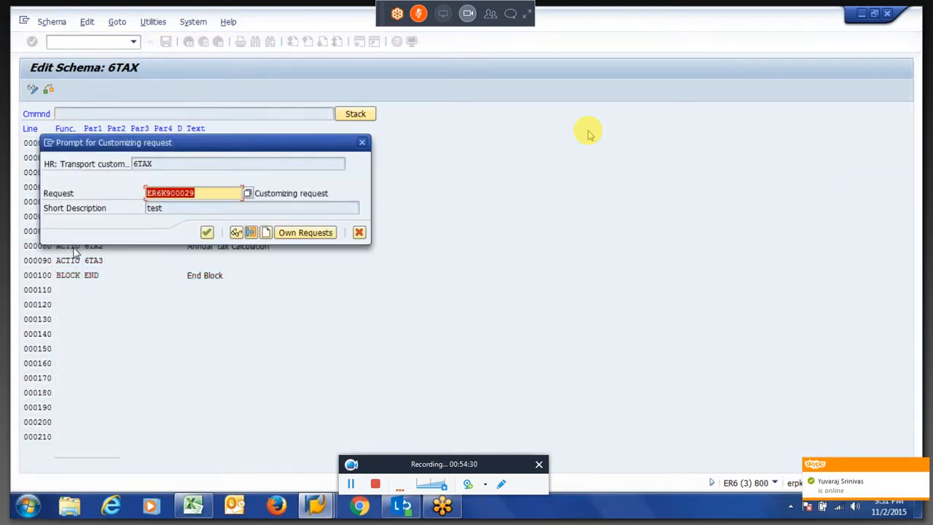
key("Return")
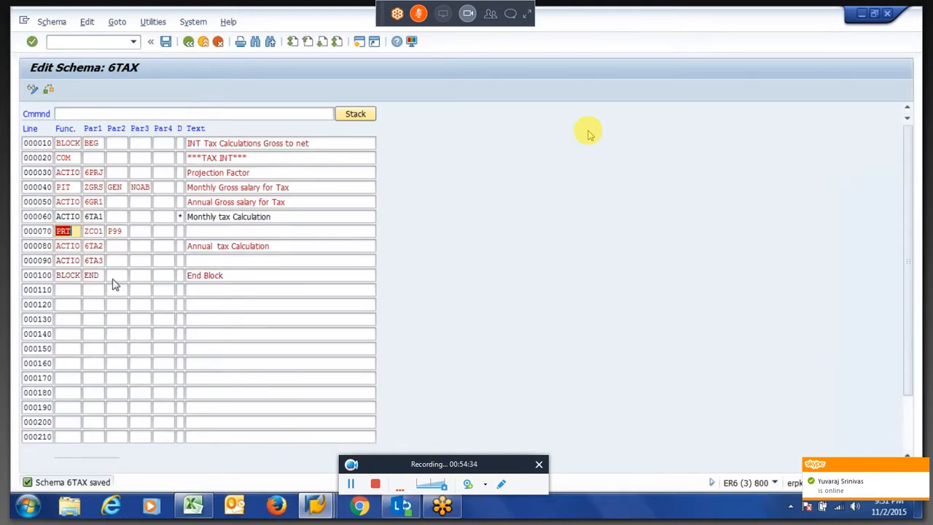
Step: Switch to the payroll log and open the /001 Valuation basis 1 details in the processing of PRT ZCO1
key("alt+Tab")
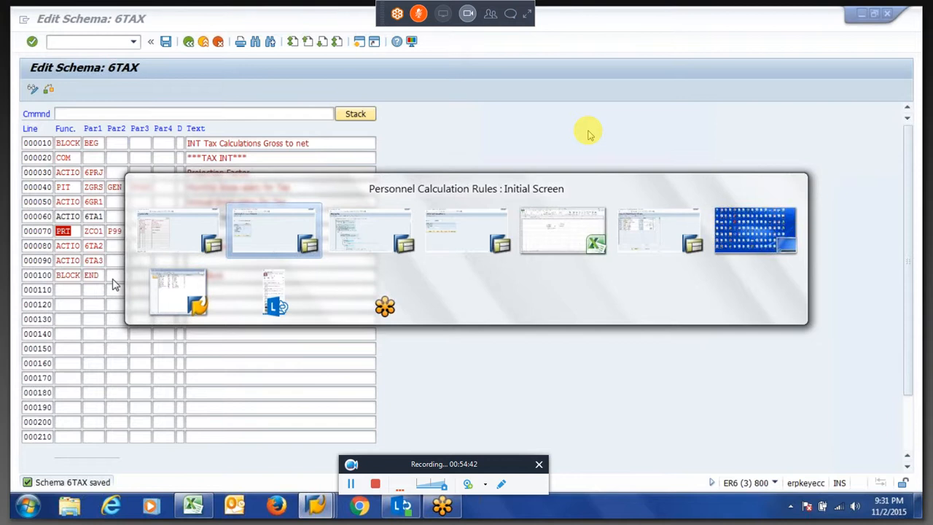
key("alt+Tab")
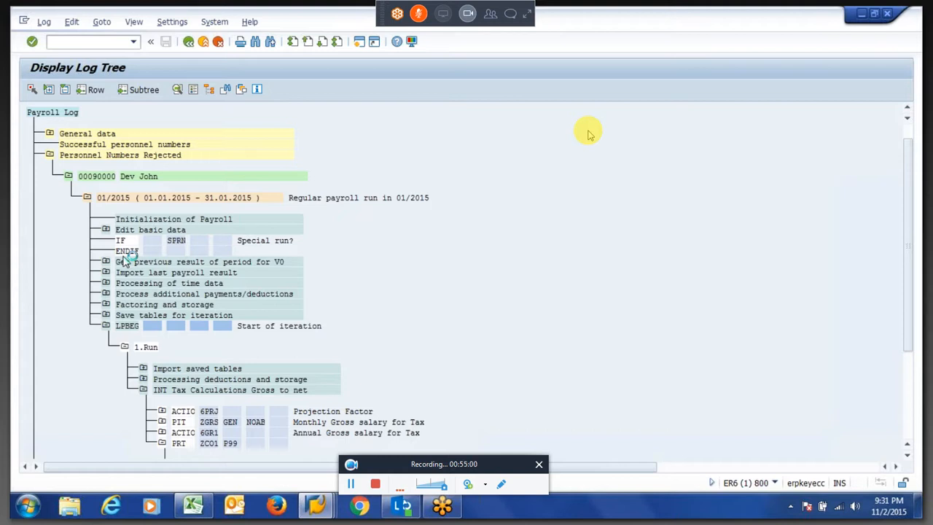
scroll(589, 134, "down", 2)
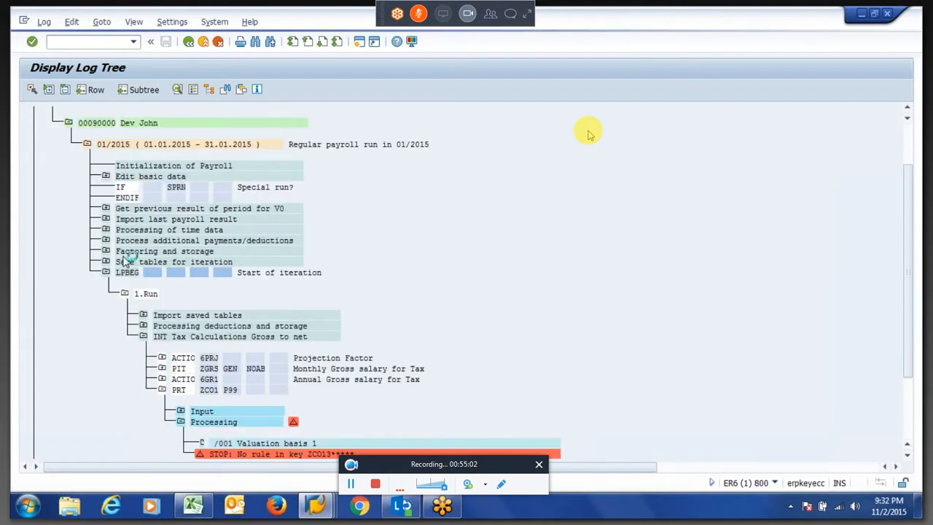
double_click(244, 442)
Step: Check the employee subgroup grouping logged for ZCO1 and compare it with the rule displayed from schema 6TAX
key("alt+Tab")
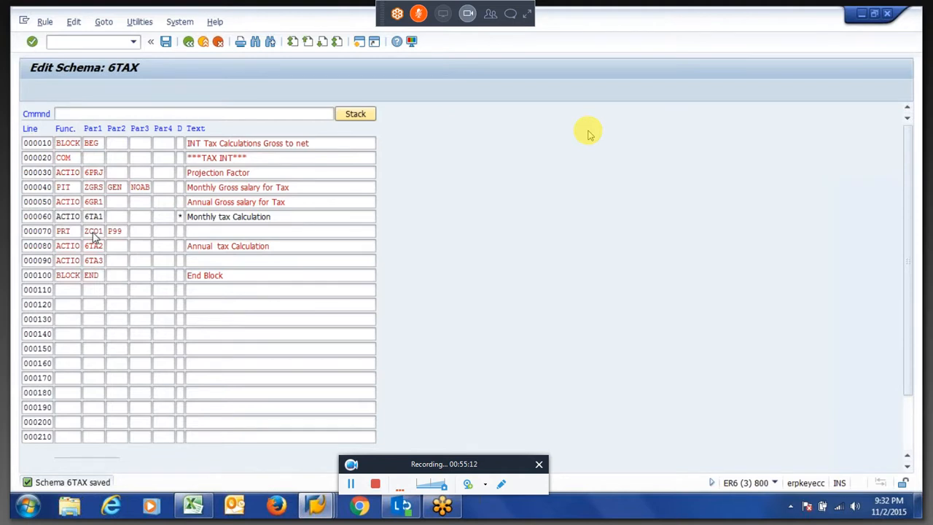
key("alt+Tab")
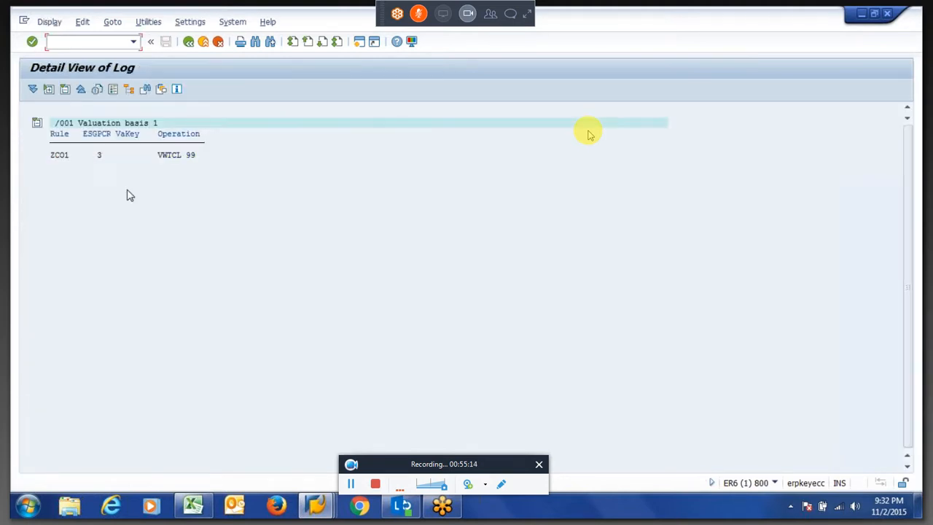
left_click(100, 156)
key("alt+Tab")
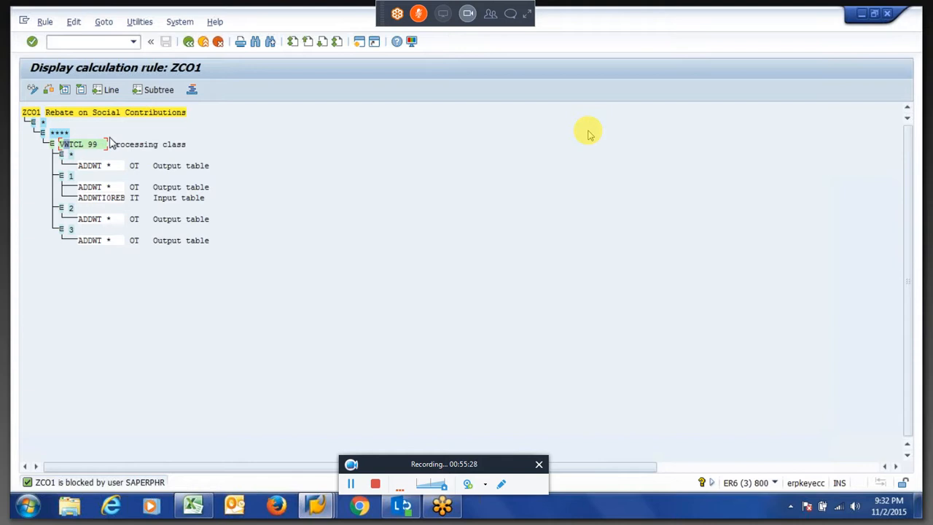
Step: Compare the ESGPCR value logged for ZCO1 with the rule, recheck P99 on schema 6TAX's PRT ZCO1 line, and leave the schema
key("alt+Tab")
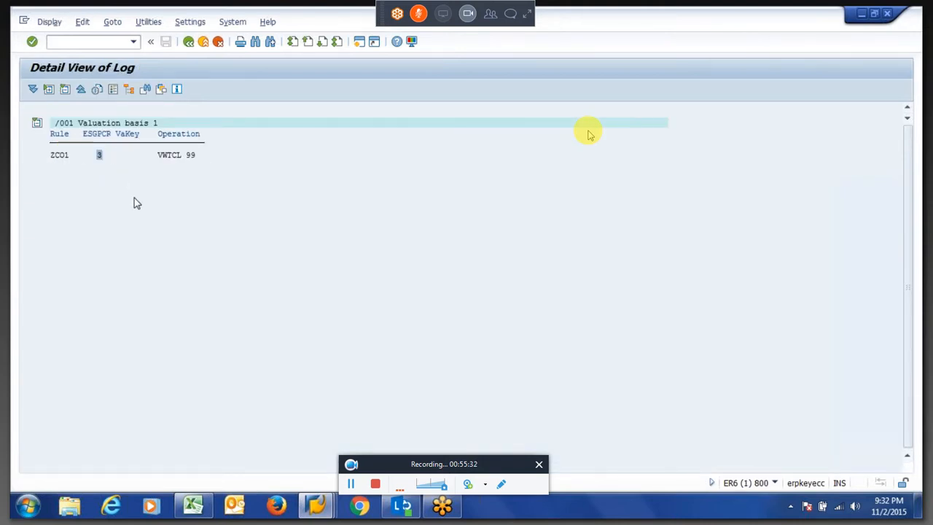
key("alt+Tab")
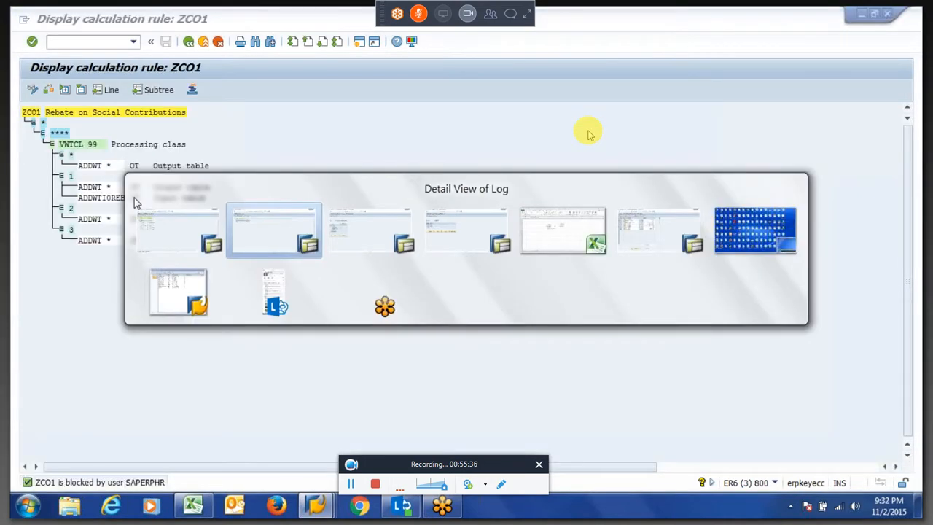
key("alt+Tab")
key("alt+Tab")
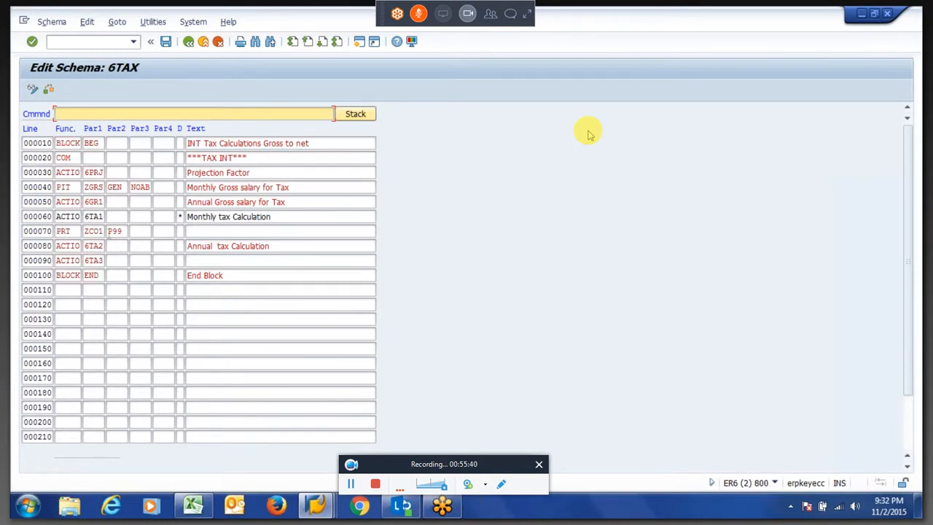
left_click(123, 231)
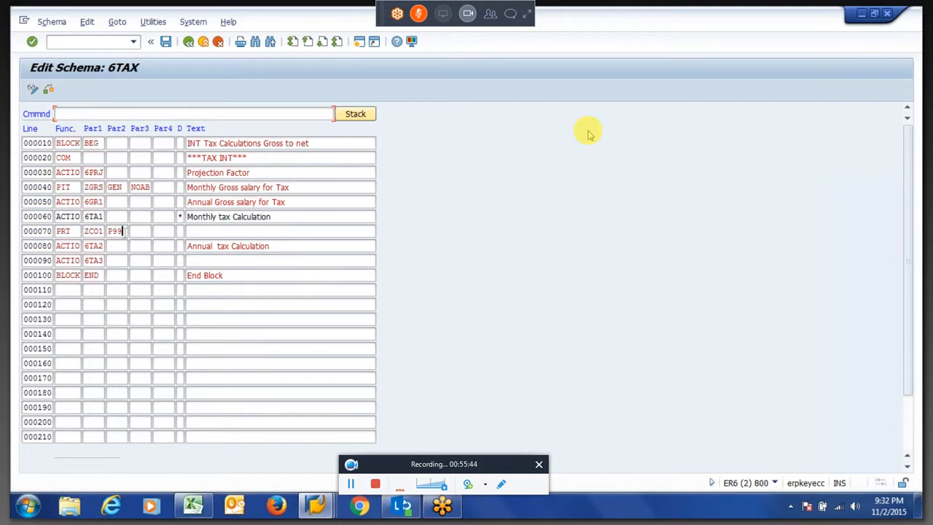
double_click(114, 231)
key("ctrl+s")
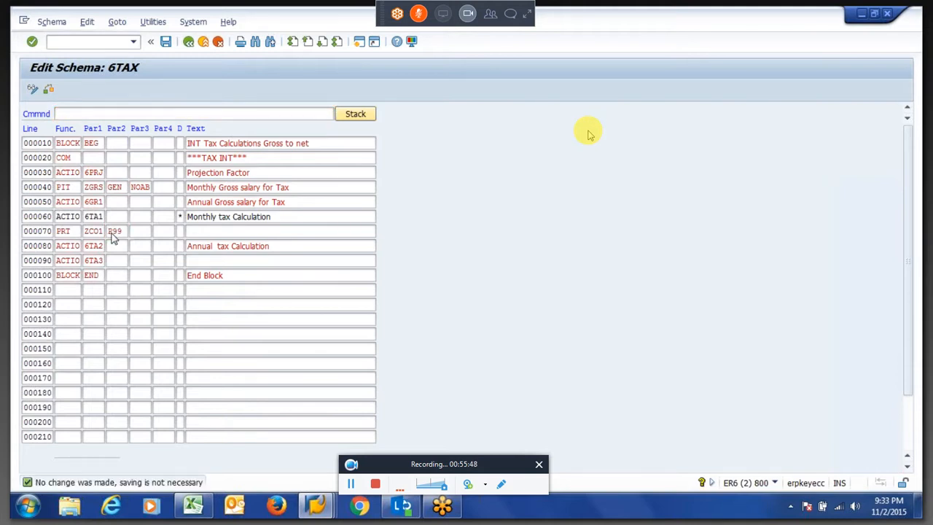
key("F3")
key("F3")
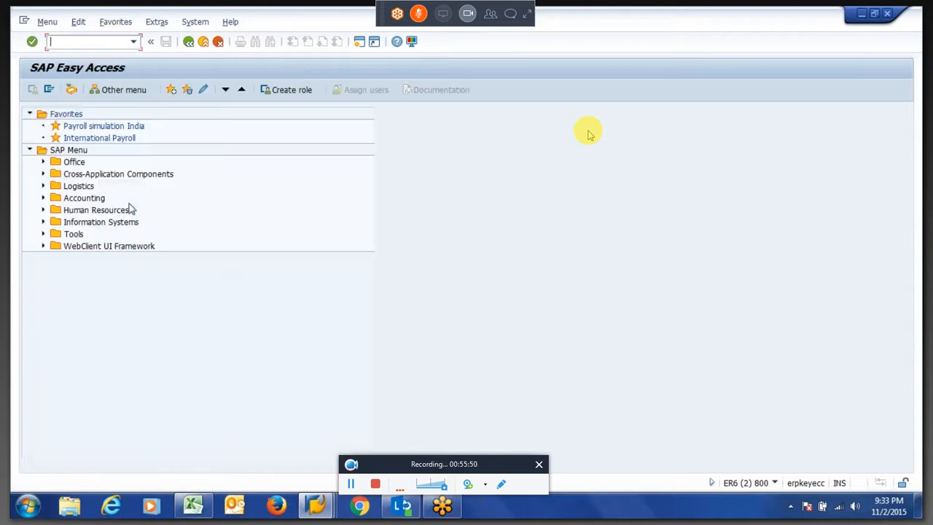
Step: Start transaction PE02 and open the source text of rule ZCO1 for changing
type("pe0")
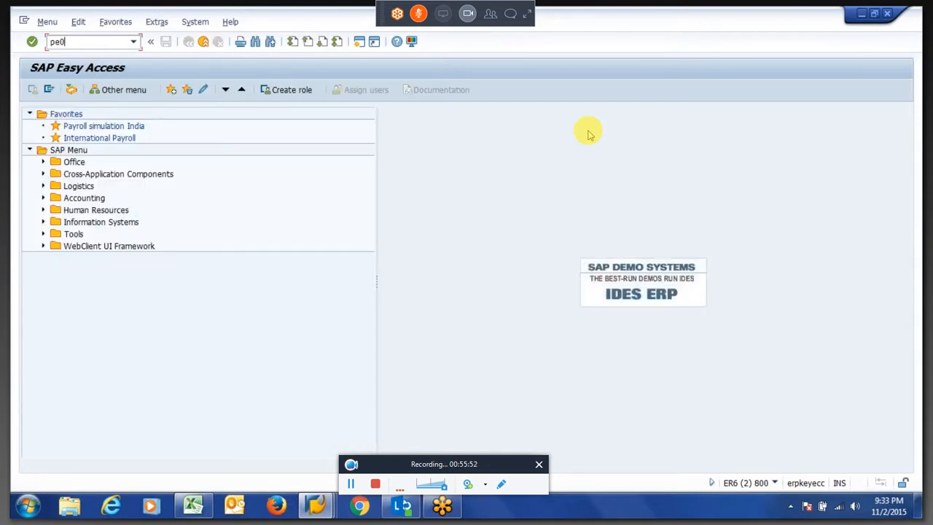
type("2")
key("Return")
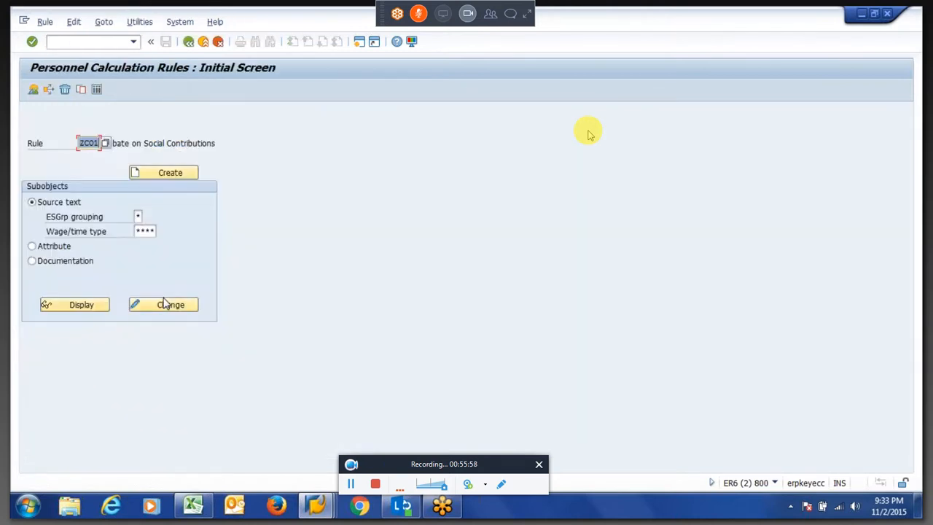
left_click(164, 304)
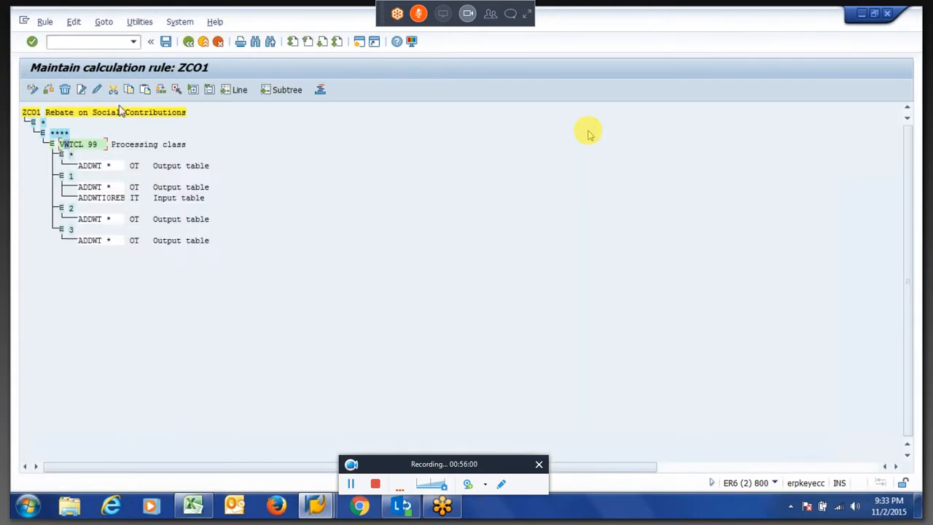
Step: Cut the VWTCL 99 subtree with all its branches from beneath the **** wage type node
left_click(60, 133)
left_click(177, 90)
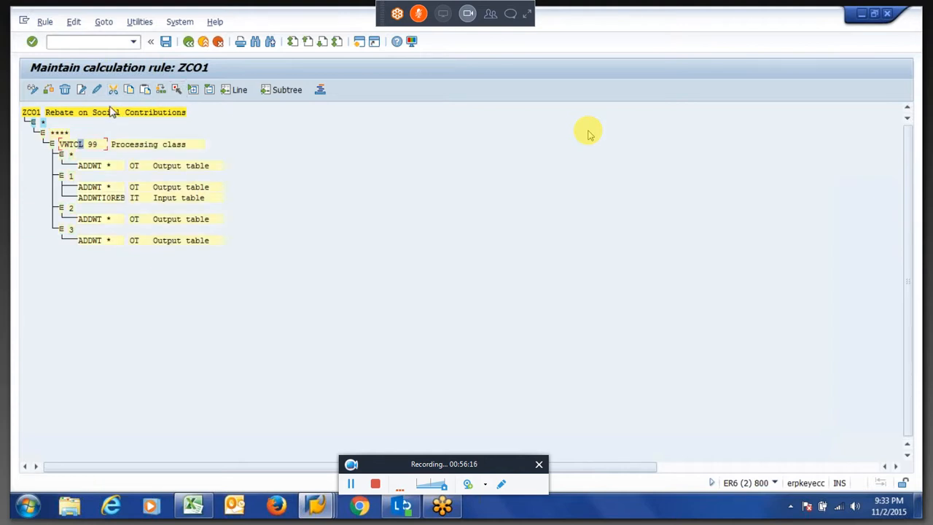
left_click(178, 91)
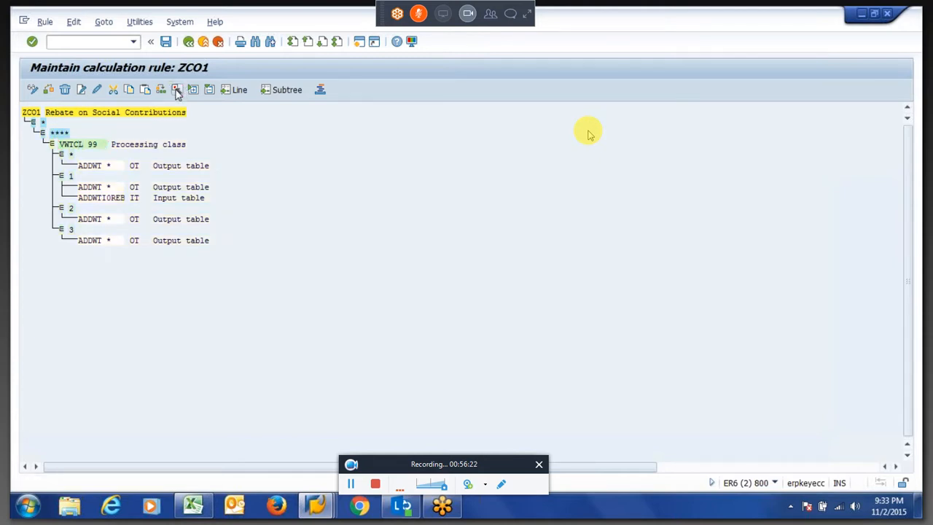
left_click(113, 91)
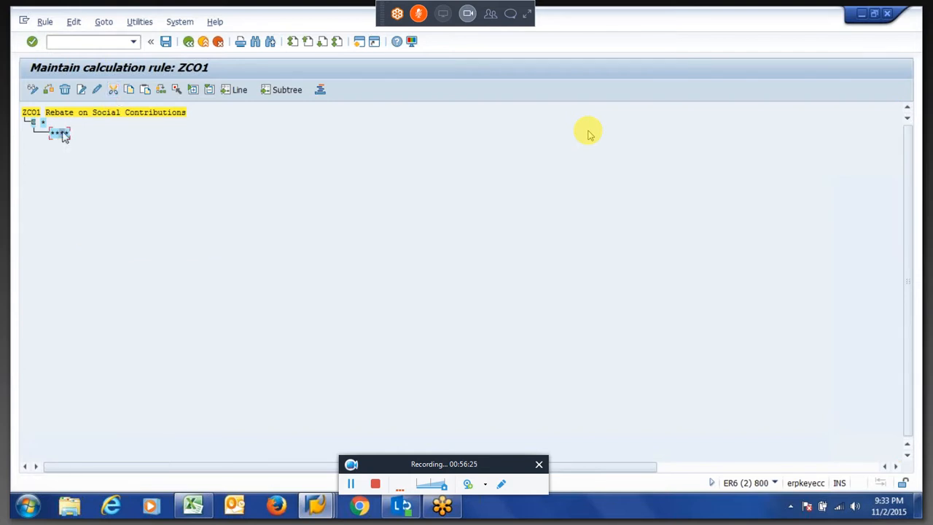
Step: Insert a WGTYP? wage type query beneath the **** node and give it a **** branch
left_click(82, 93)
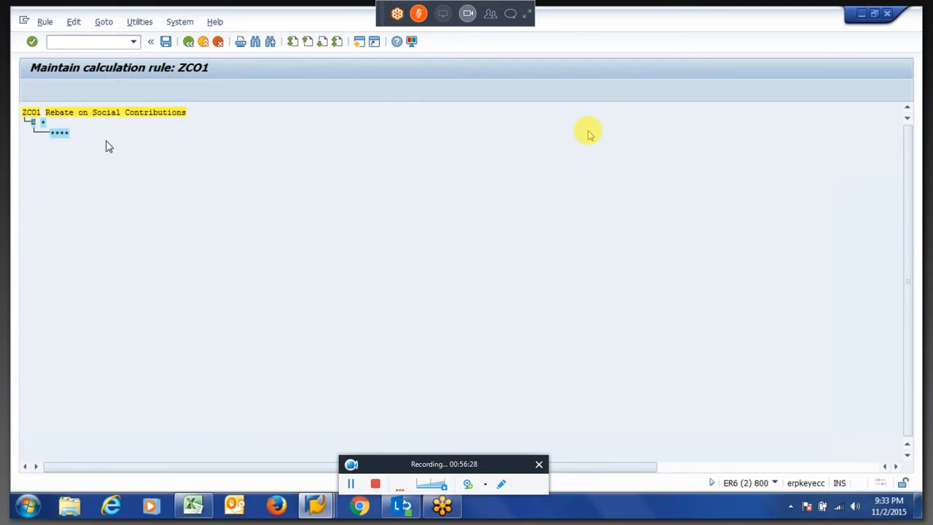
key("Return")
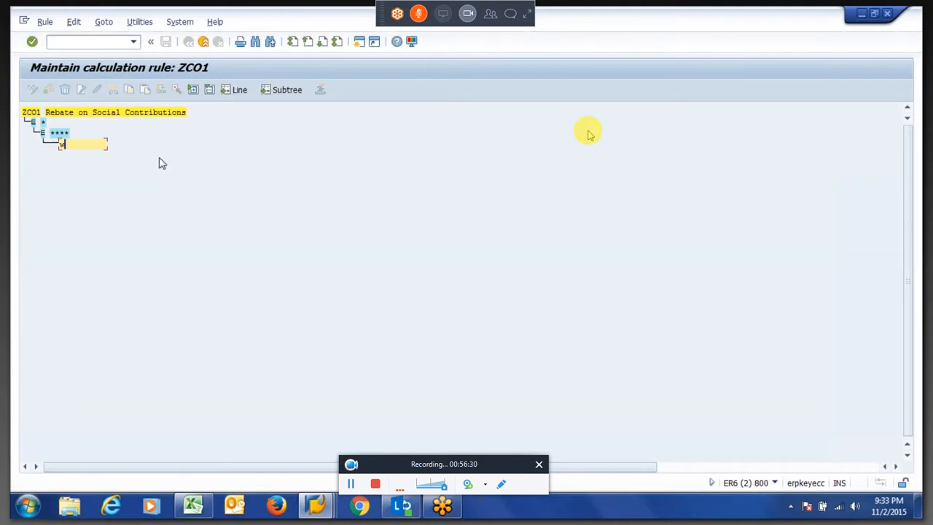
type("wgtyp")
key("Return")
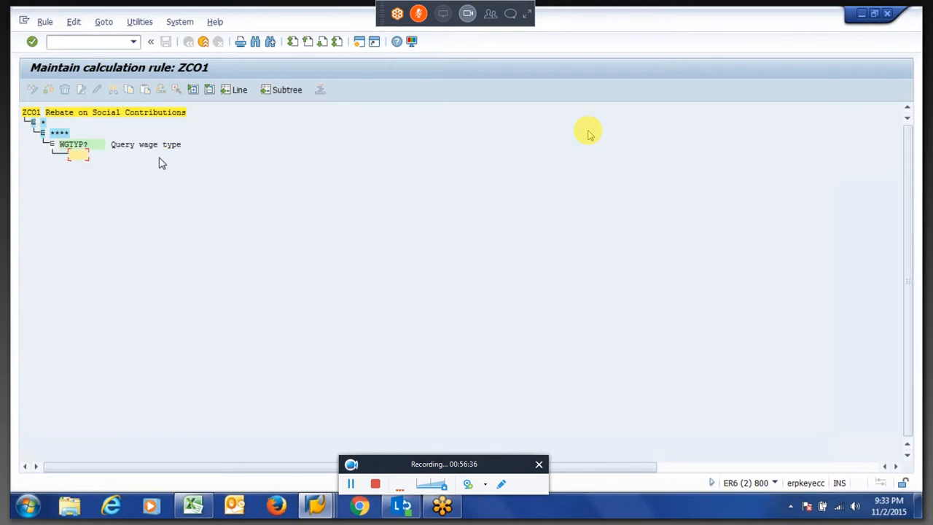
type("****")
key("Return")
Step: Paste the cut VWTCL 99 subtree under the **** branch of WGTYP? and save rule ZCO1 under customizing request ER6K900029
left_click(83, 155)
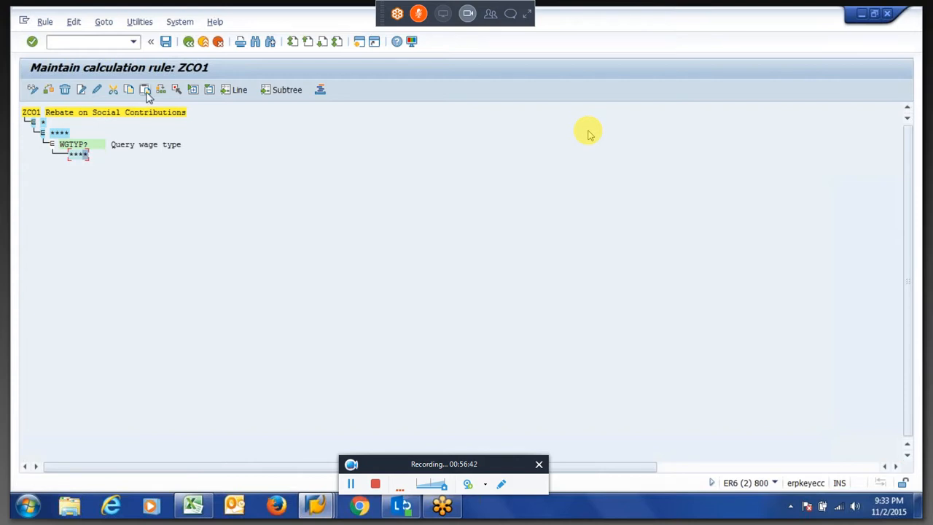
left_click(62, 156)
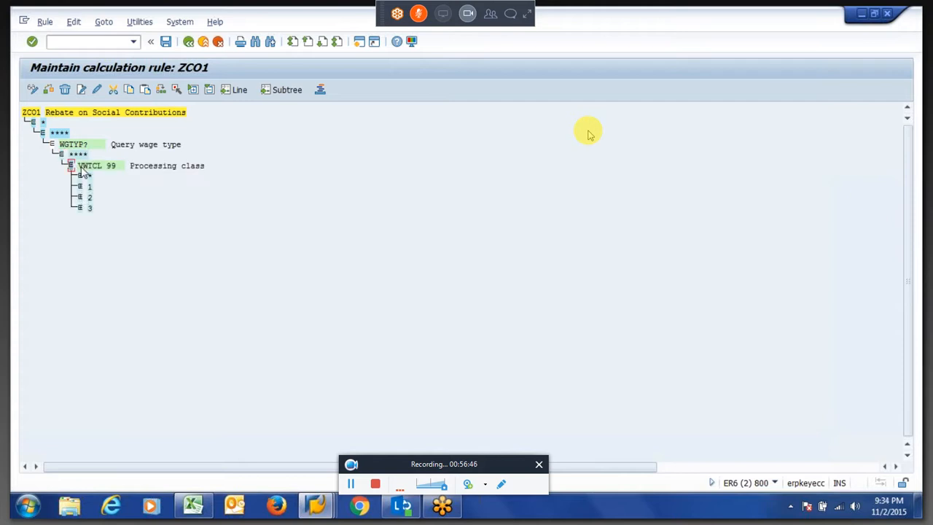
left_click(81, 166)
left_click_drag(81, 167, 102, 168)
key("F1")
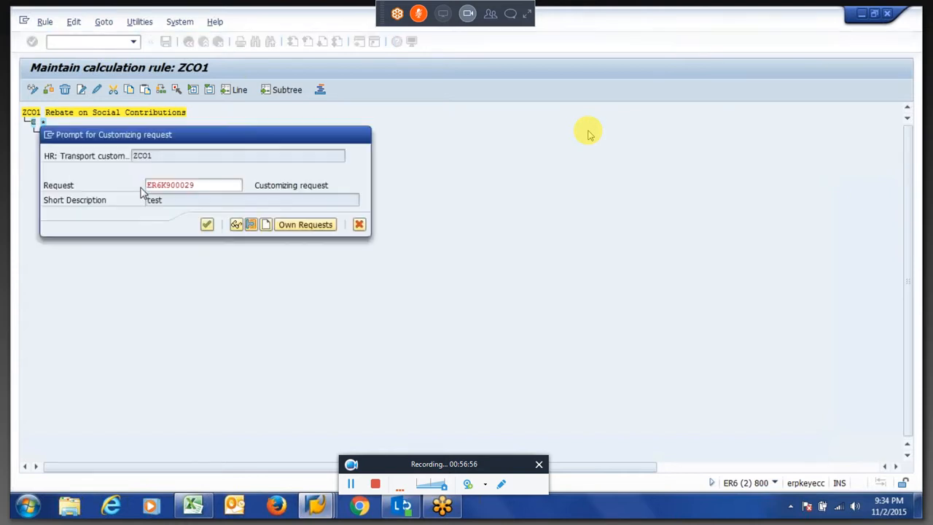
key("Return")
key("F3")
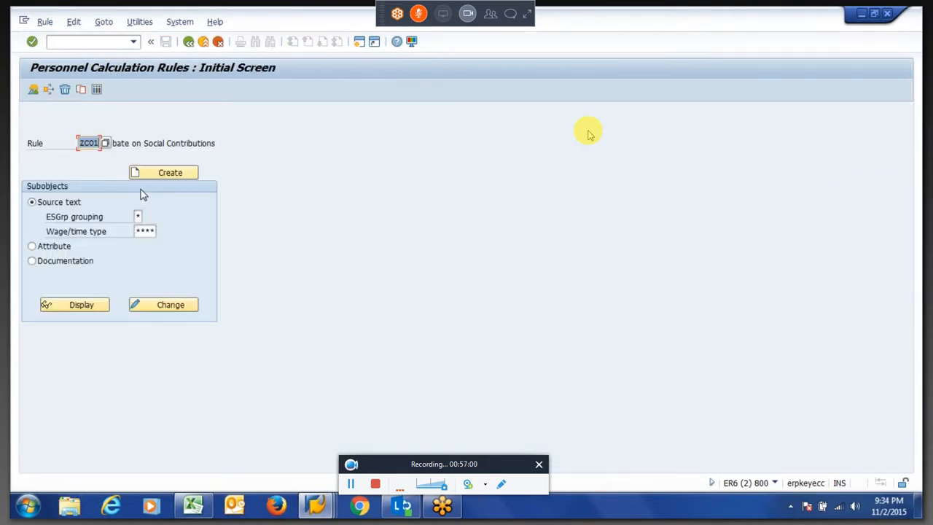
Step: Rerun the test payroll for payroll area IT with schema ZINT and check the processing of PRT ZCO1 in the log
key("alt+Tab")
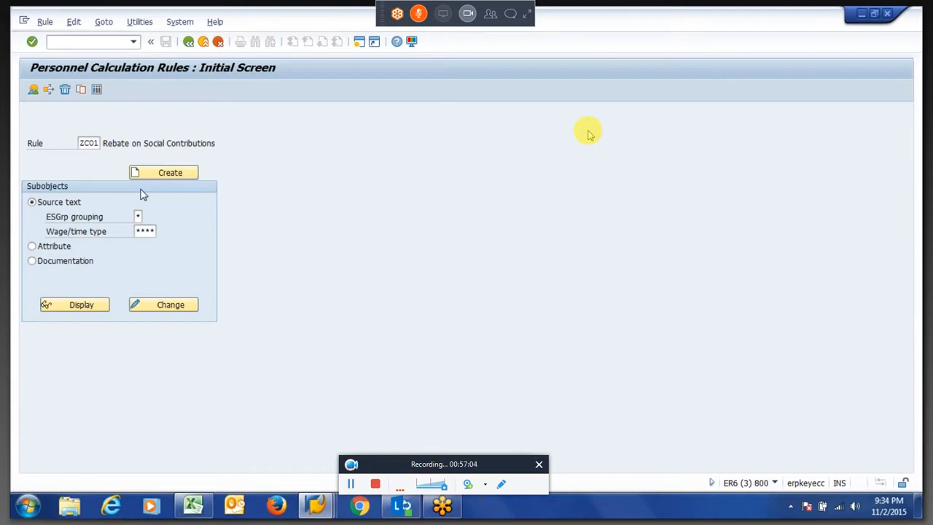
key("F3")
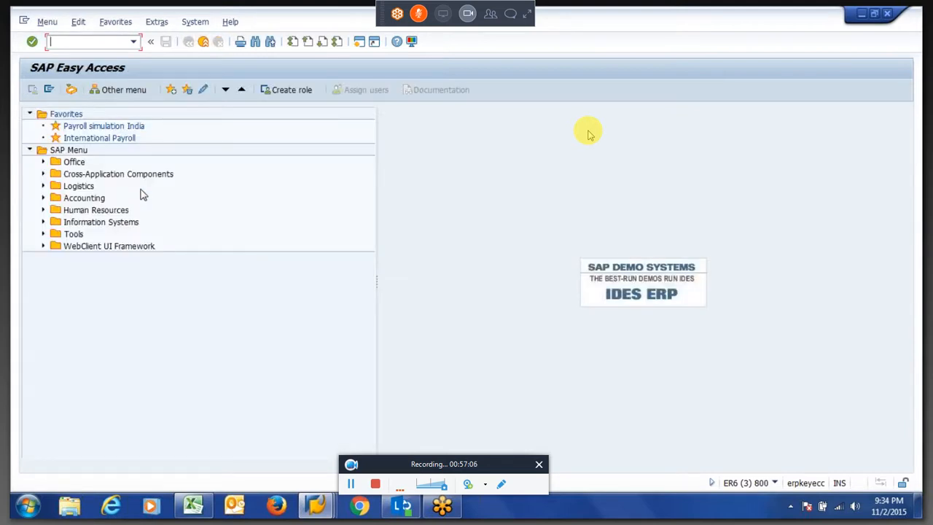
key("alt+Tab")
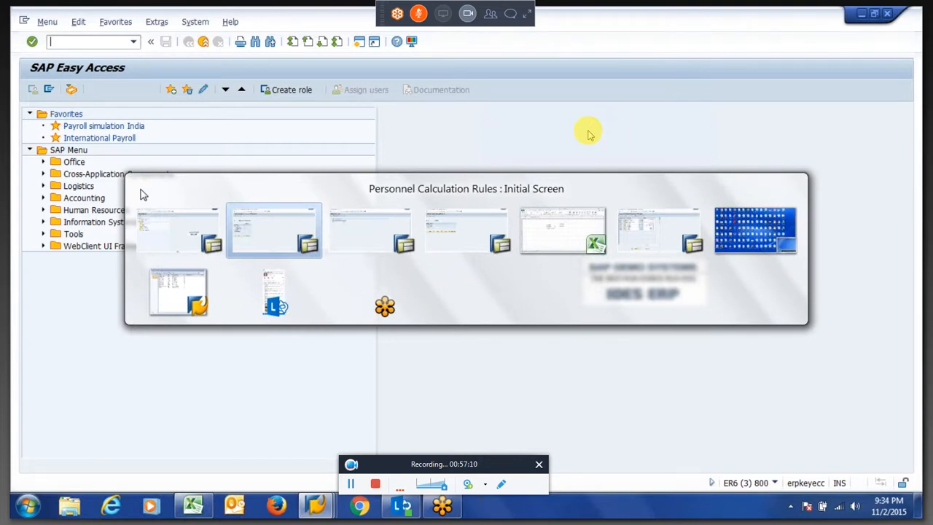
key("alt+Tab")
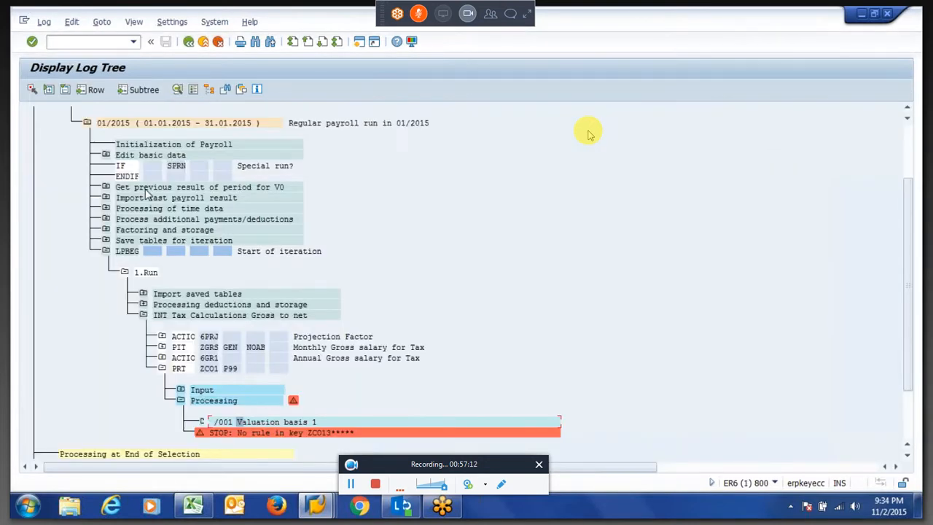
key("F3")
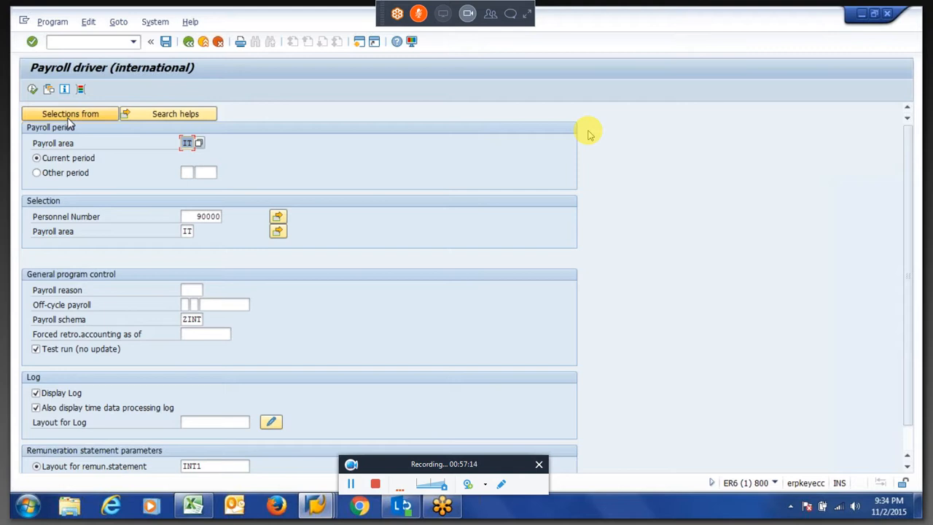
key("F8")
scroll(323, 167, "down", 10)
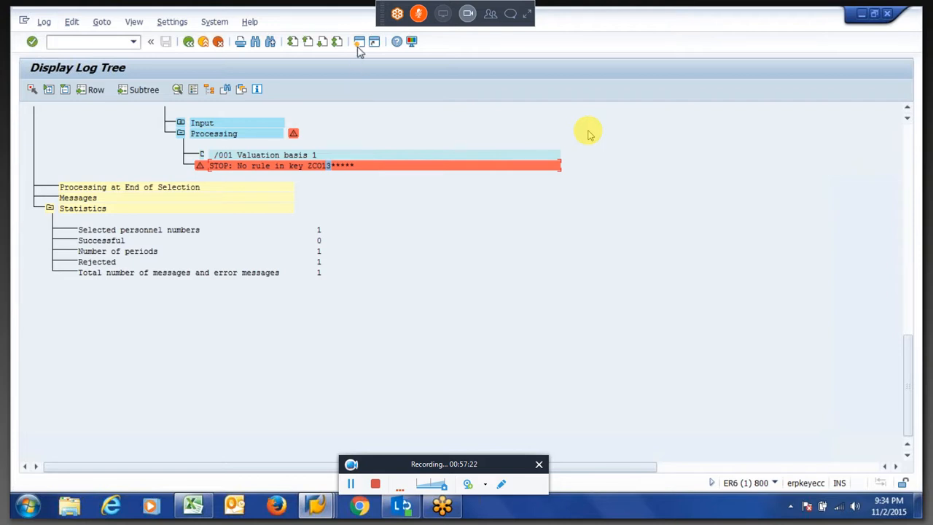
left_click(307, 167)
Step: Open standard rule XVAL, examine its employee subgroup groupings for comparison, and leave the rule
key("alt+Tab")
type("i")
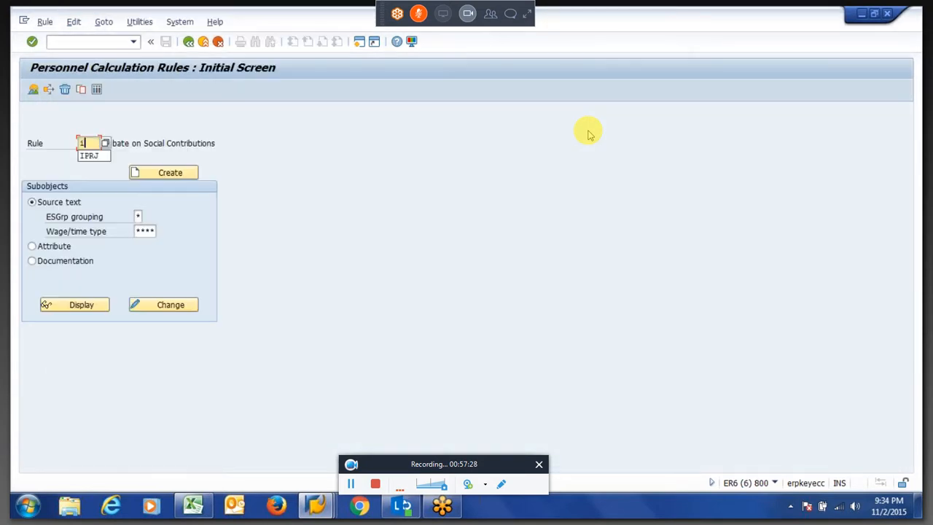
key("BackSpace")
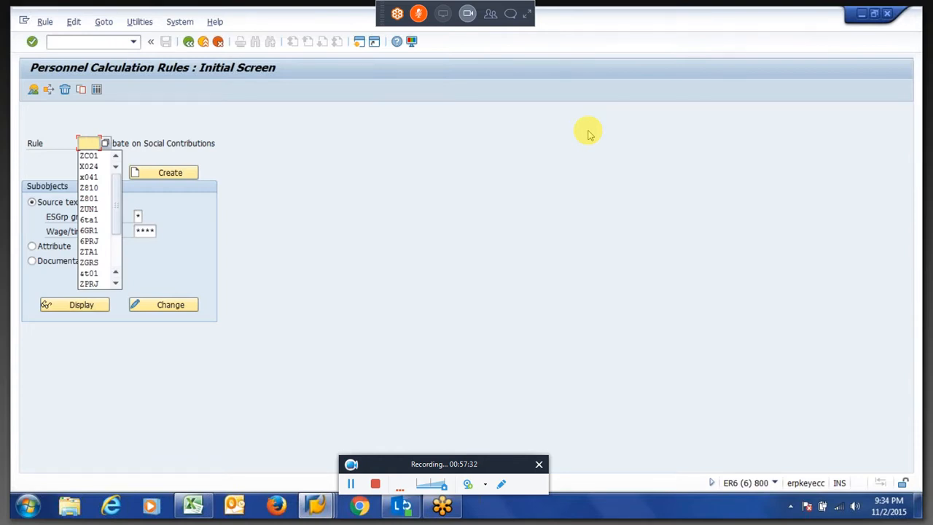
type("xv")
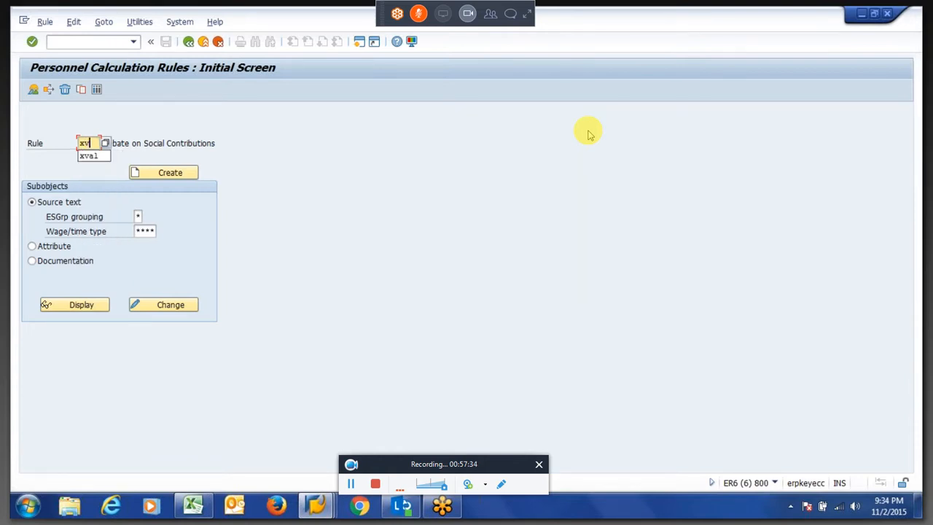
key("Down")
key("Return")
key("Return")
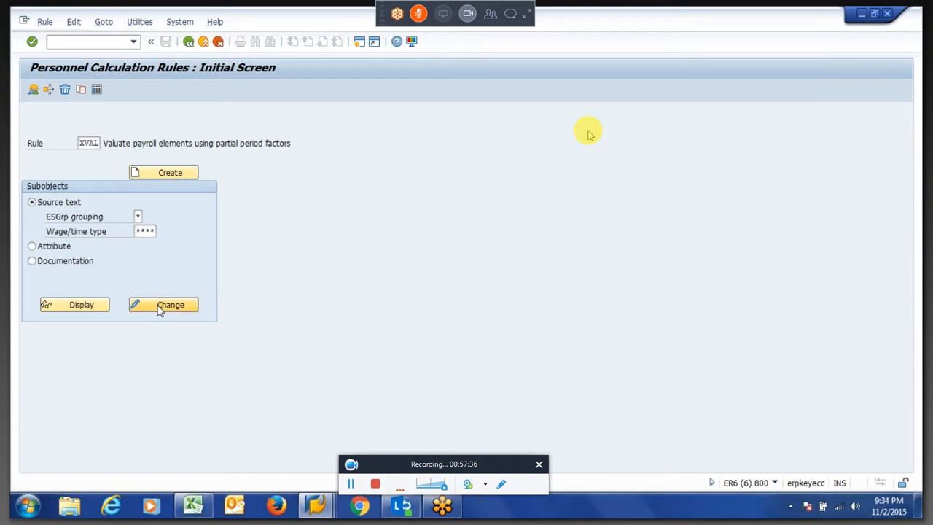
left_click(160, 307)
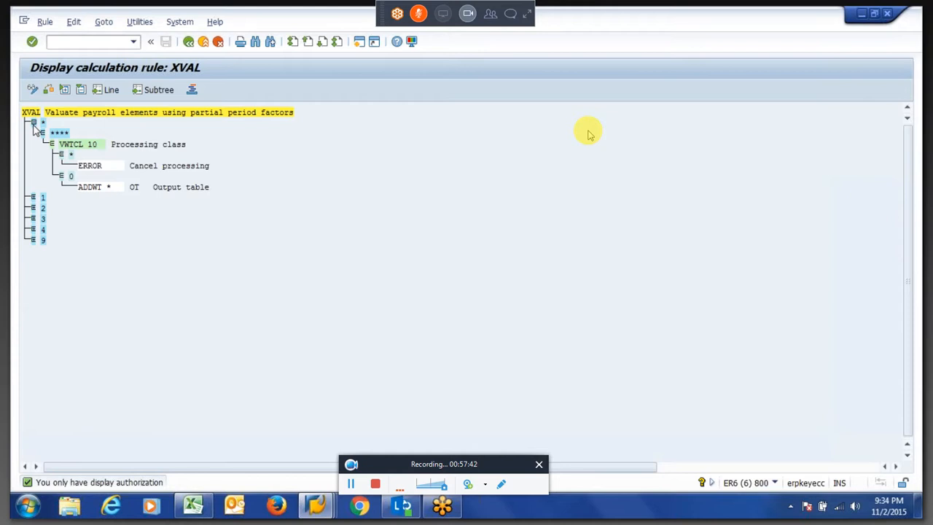
left_click(34, 124)
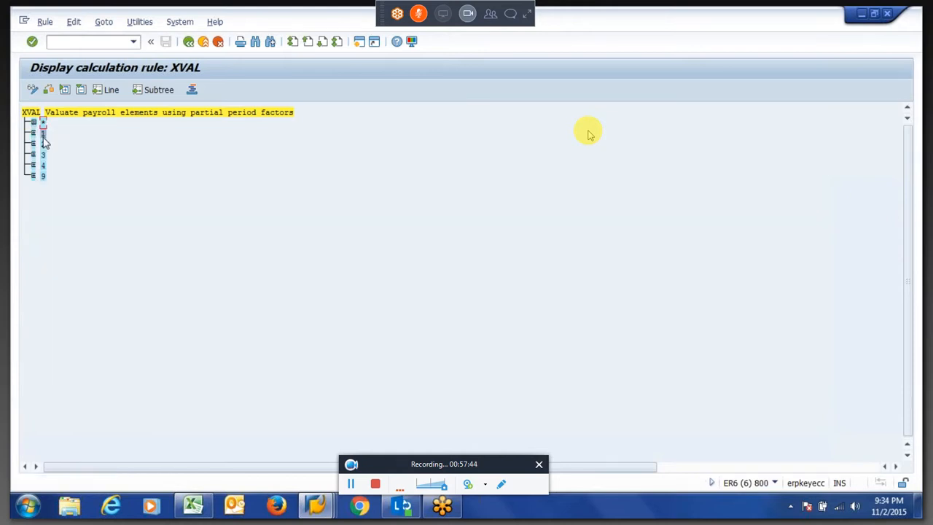
key("F3")
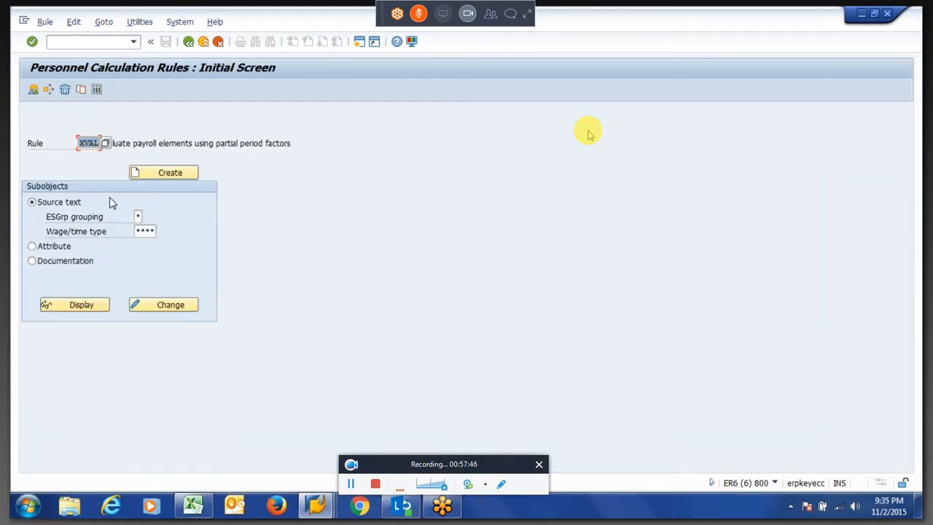
key("F3")
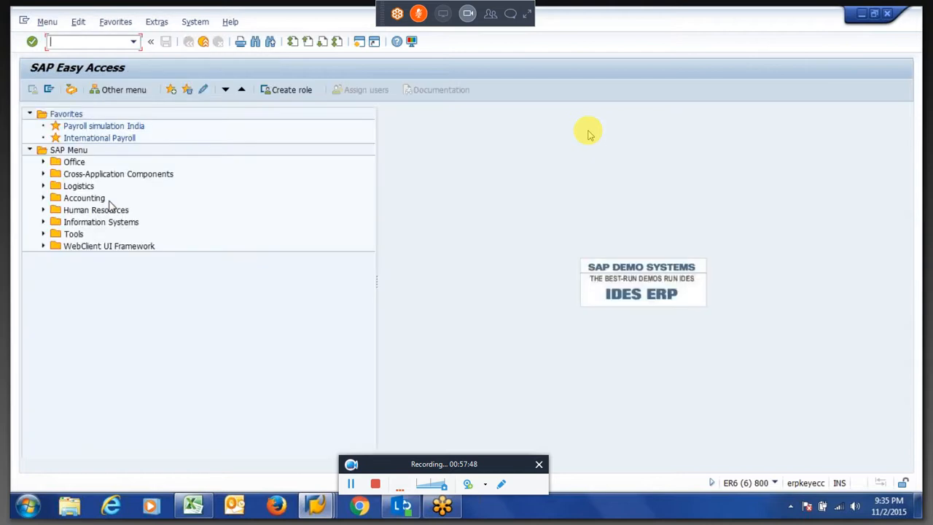
Step: Go back to the payroll log session and leave the log
key("alt+Tab")
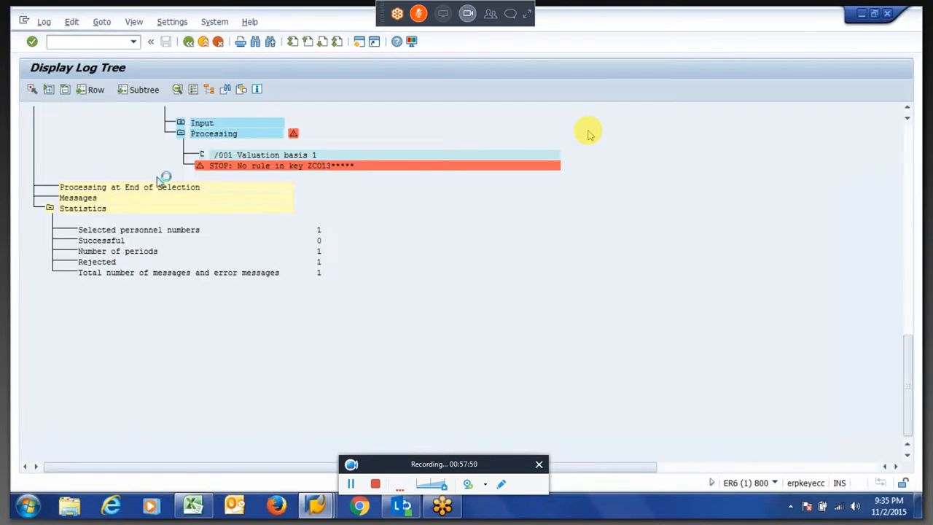
key("F3")
key("F3")
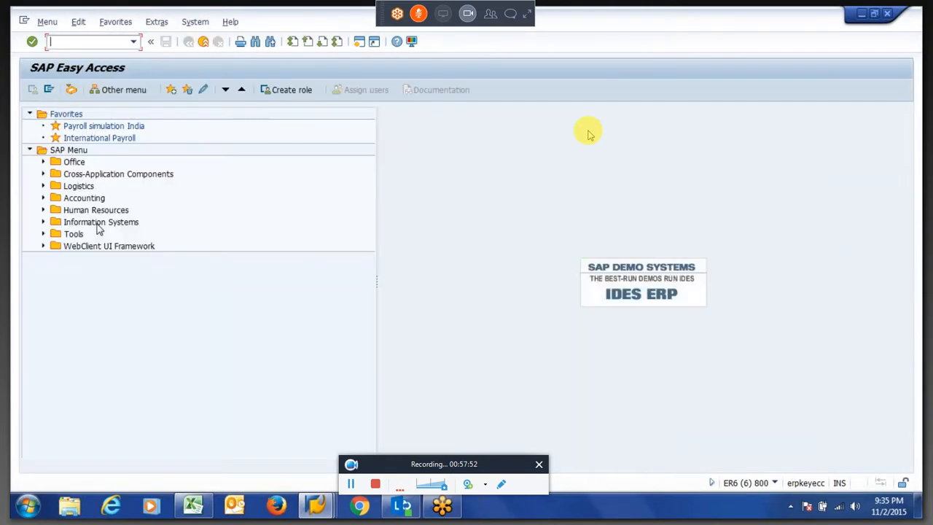
Step: Try to open calculation rule ZCO1 for changes through transaction PE02
type("pe02")
key("Return")
type("zco1")
left_click(164, 305)
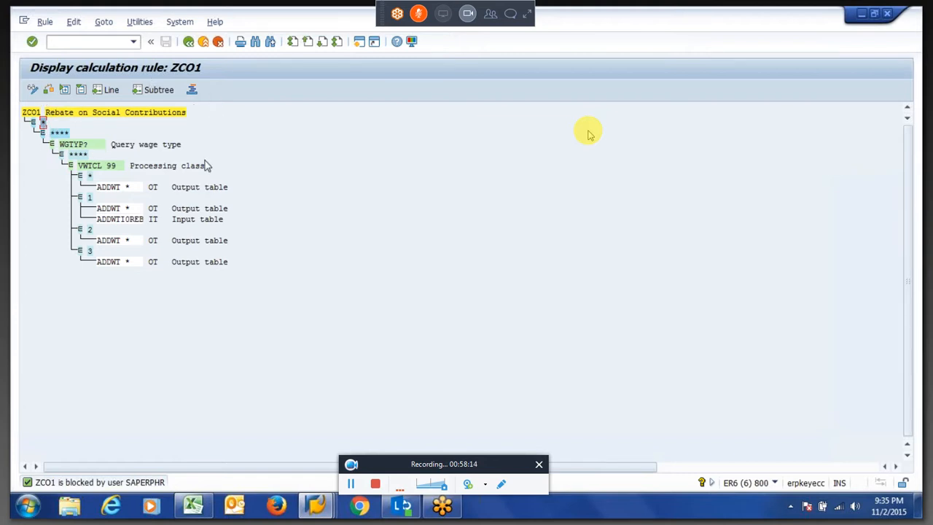
Step: Switch to the session holding rule ZCO1 in maintenance mode and add employee subgroup groupings 1 and 3
left_click(314, 506)
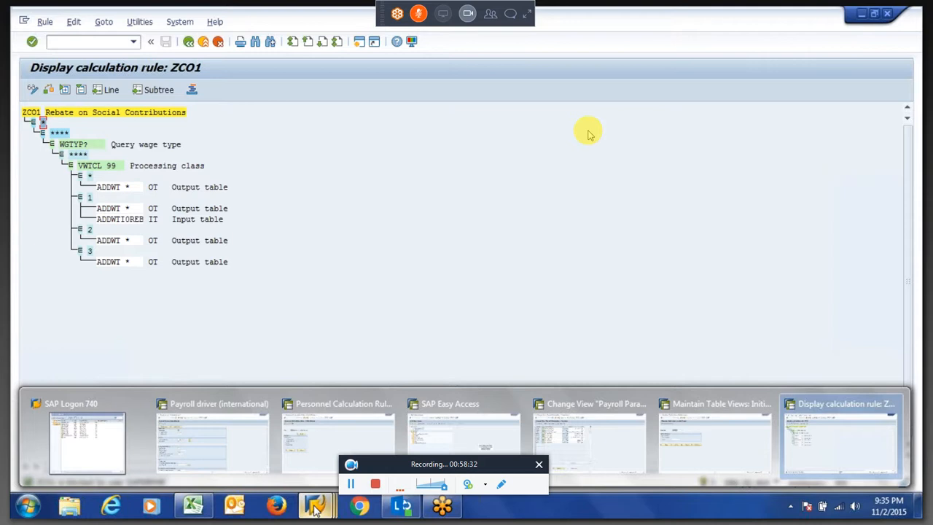
mouse_move(306, 460)
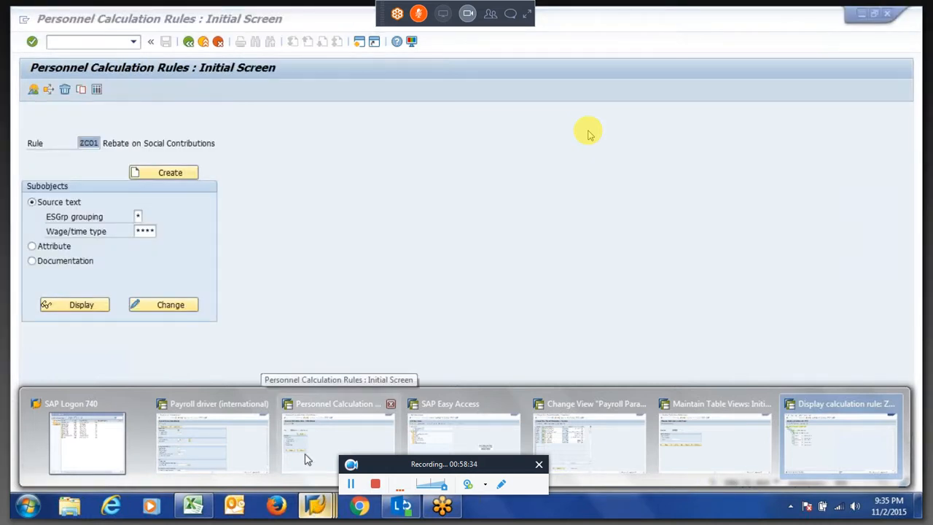
left_click(306, 459)
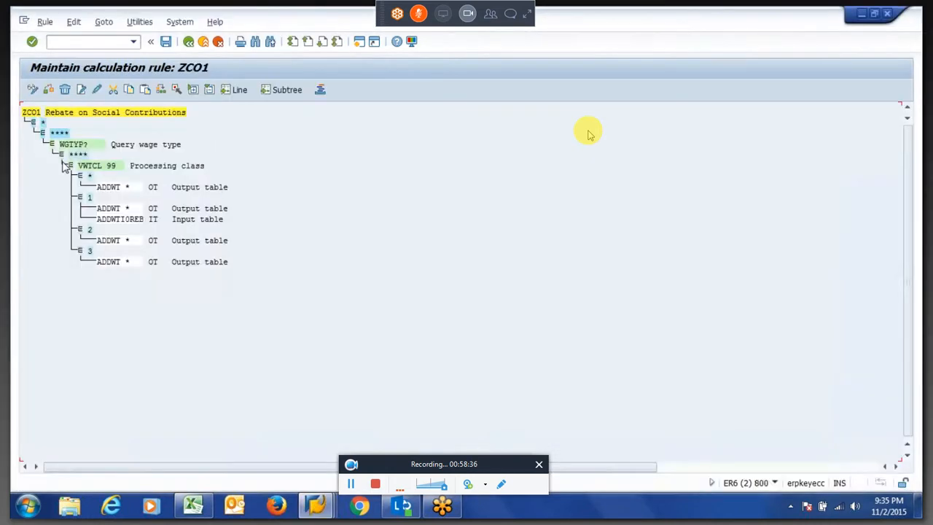
left_click(48, 90)
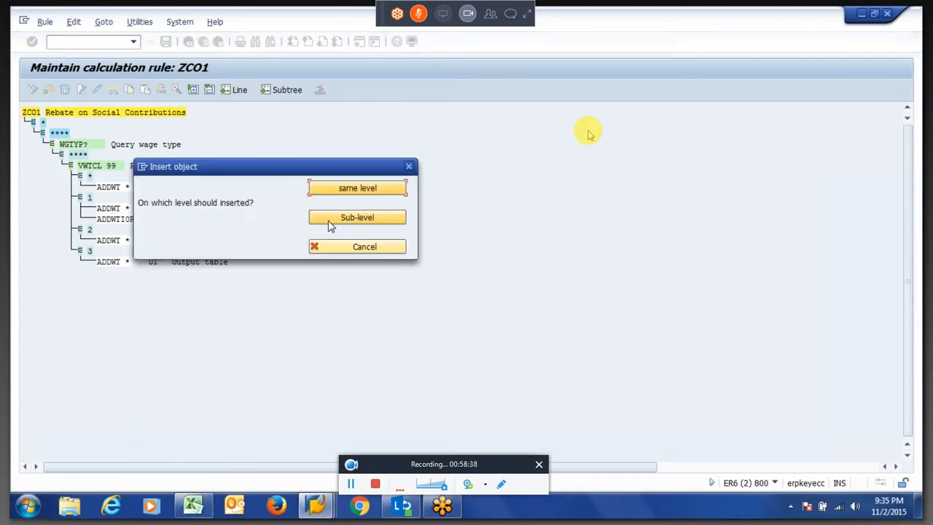
left_click(329, 226)
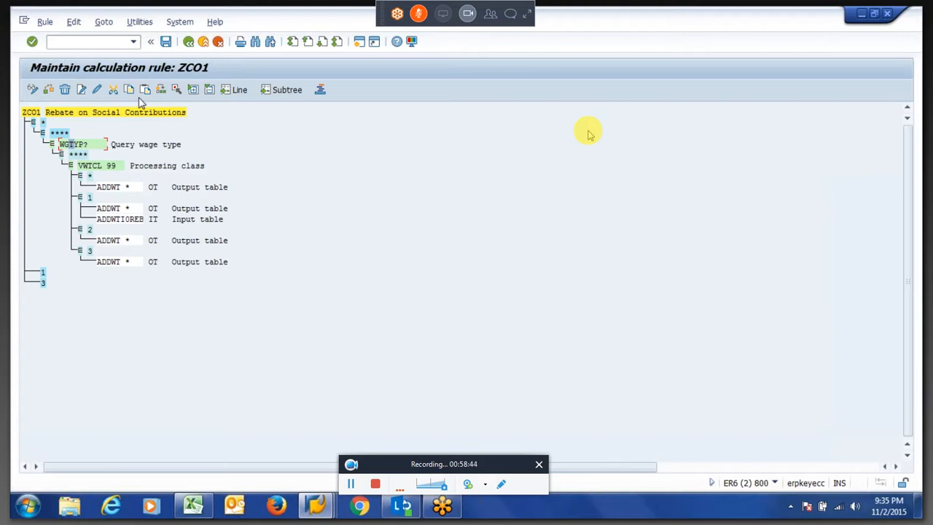
Step: Try to paste the copied WGTYP? branch directly under grouping 1
left_click(42, 272)
left_click(142, 93)
Step: Create a **** wage type node under groupings 1 and 3, and paste the WGTYP? branch under grouping 1's node
left_click(42, 273)
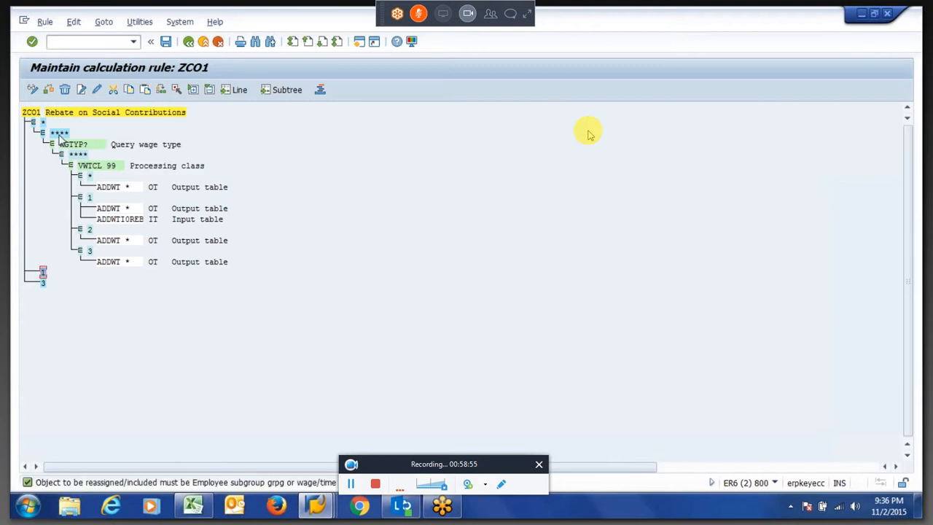
left_click(82, 90)
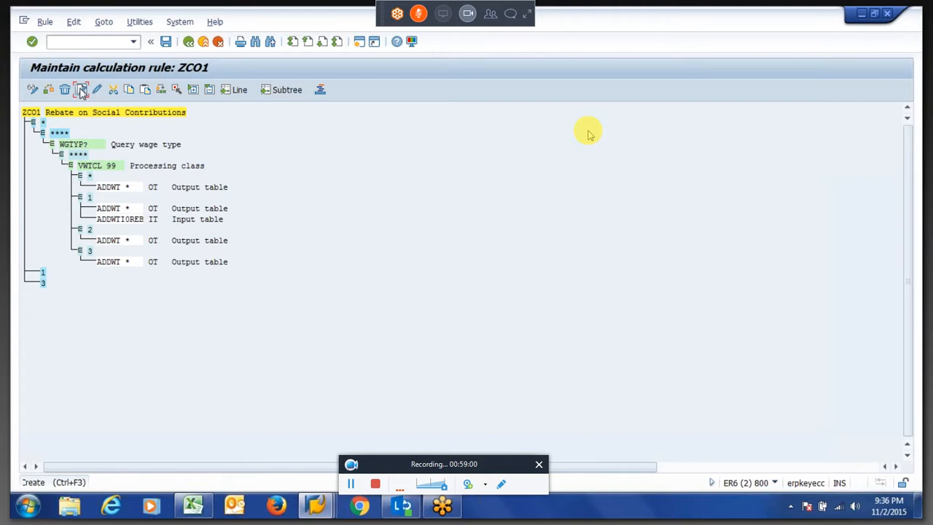
left_click(82, 92)
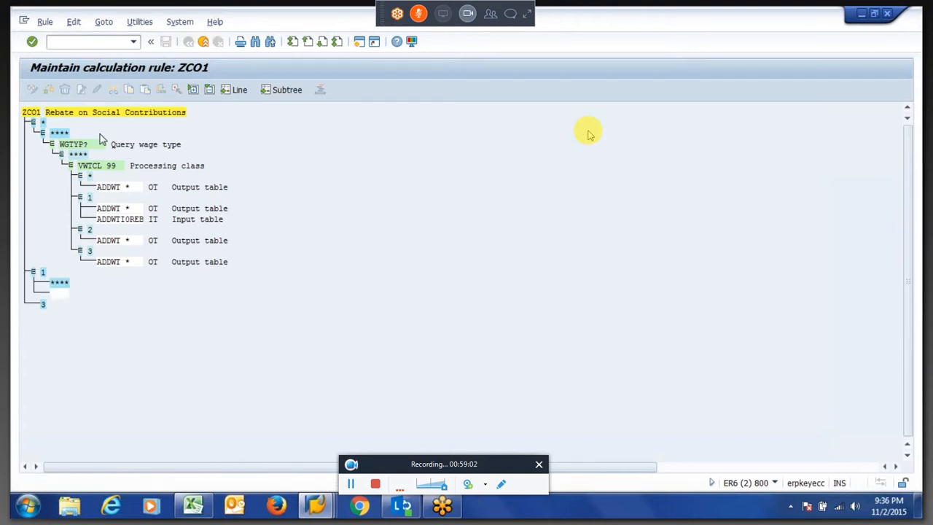
key("Return")
left_click(44, 295)
left_click(82, 91)
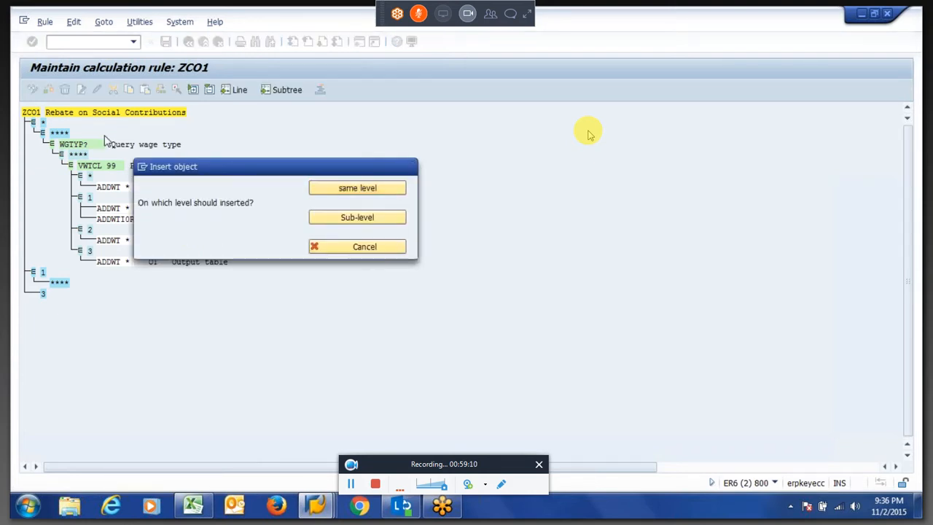
key("Return")
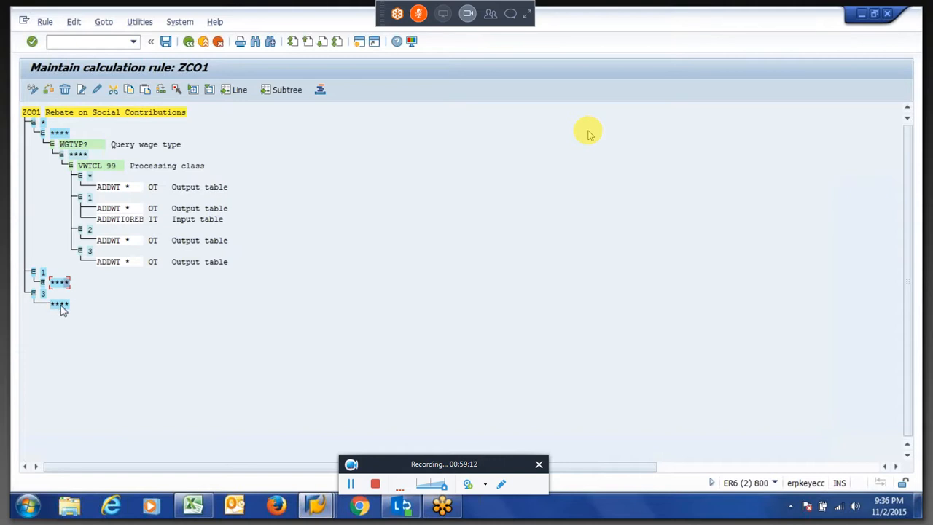
Step: Paste the WGTYP? branch under grouping 3's **** node, expand it, and save rule ZCO1
left_click(61, 305)
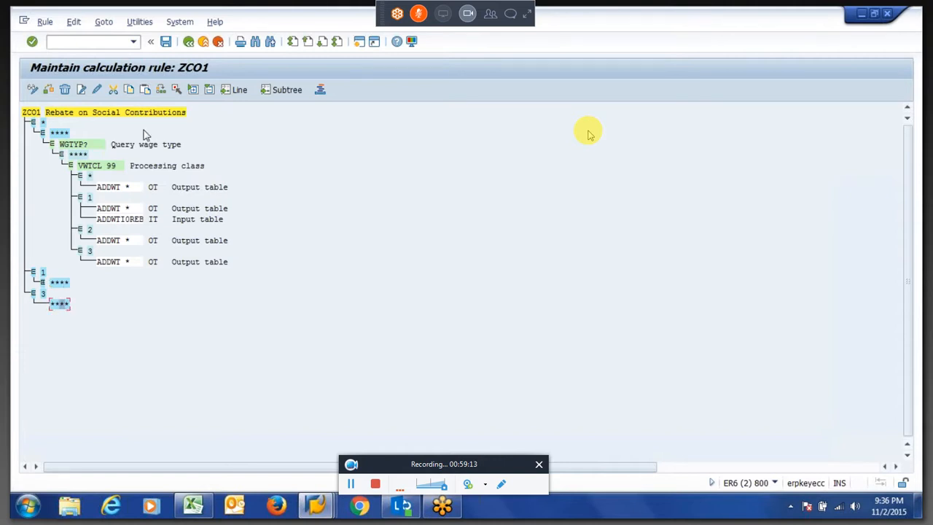
left_click(146, 90)
left_click(42, 306)
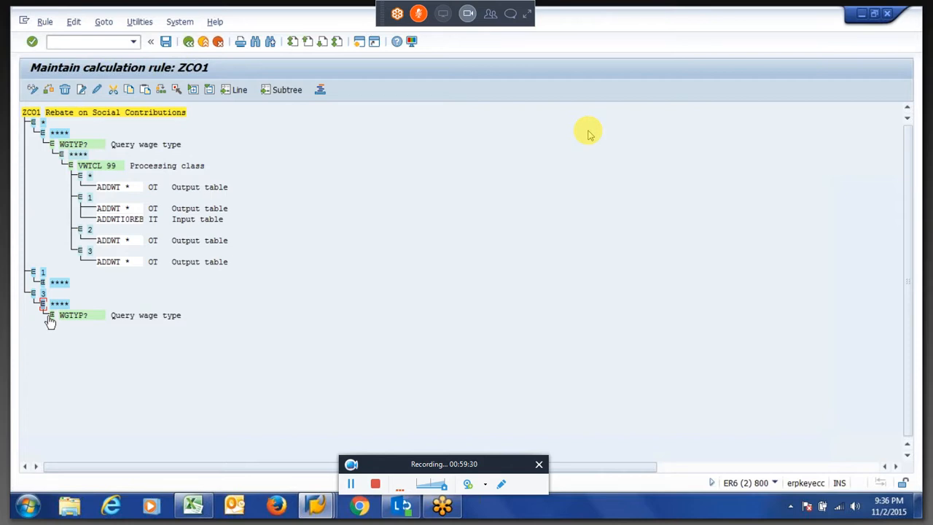
left_click(50, 319)
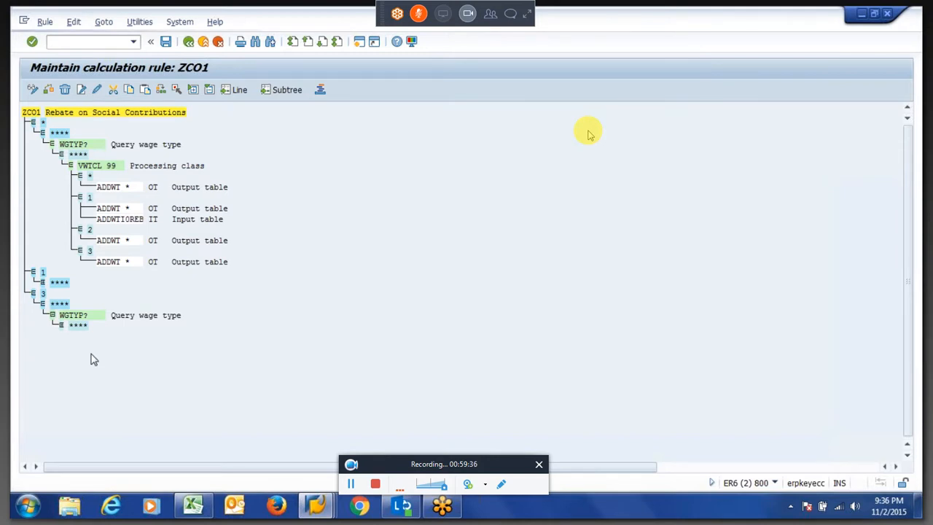
key("ctrl+s")
key("Return")
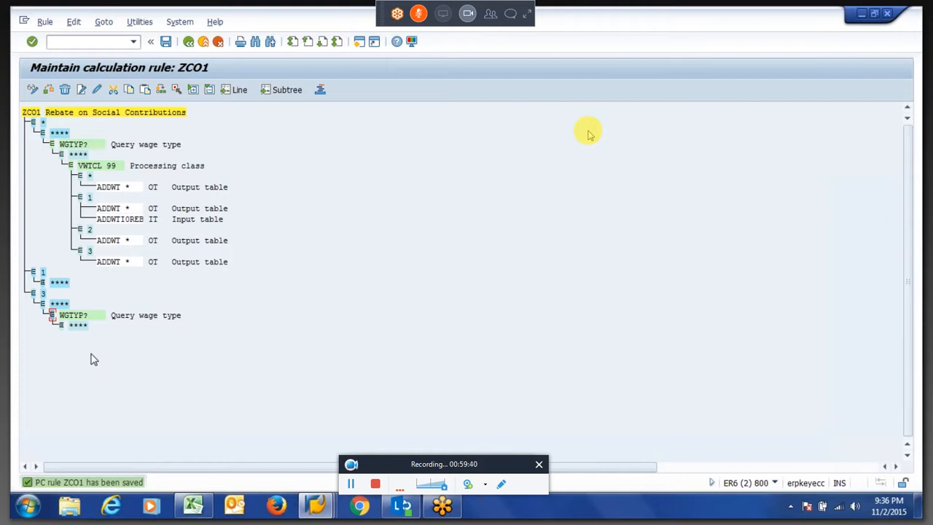
Step: Switch to the payroll driver session and expand the processing of PRT ZCO1 P99 in the payroll log
key("alt+Tab")
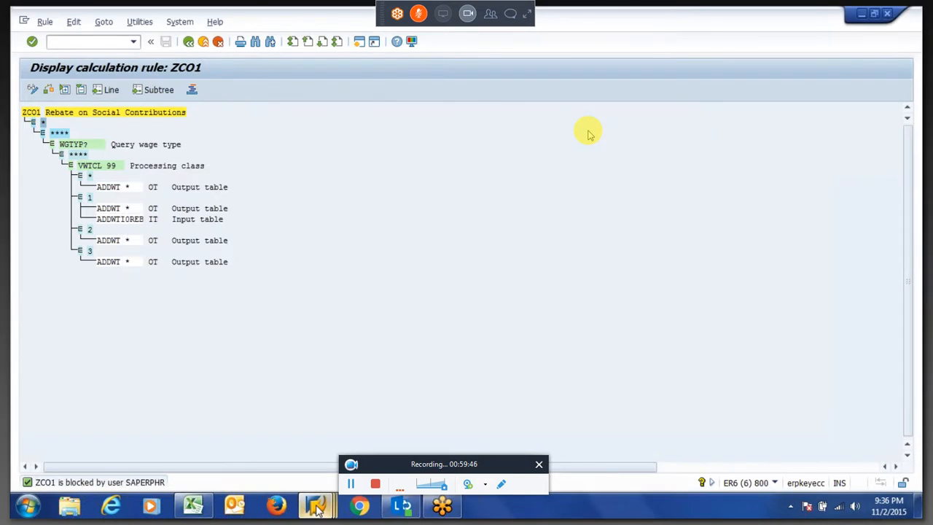
mouse_move(316, 509)
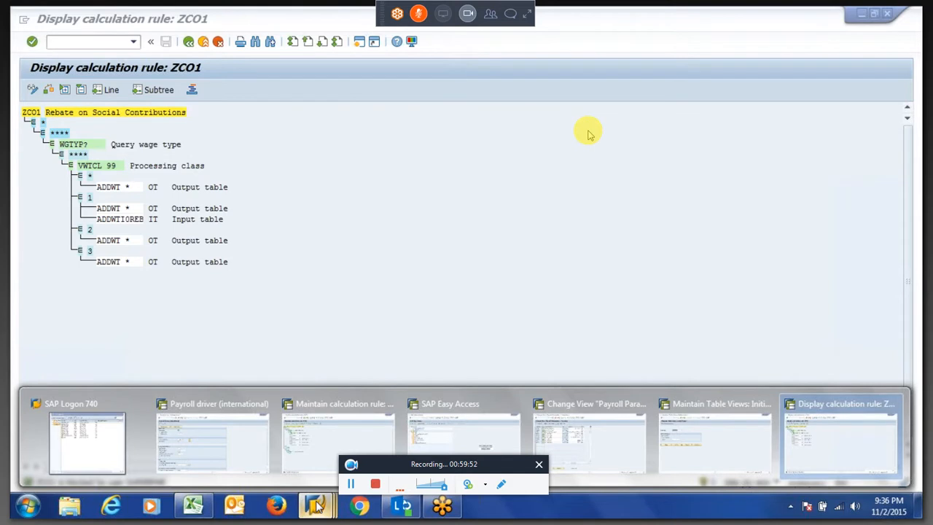
left_click(213, 441)
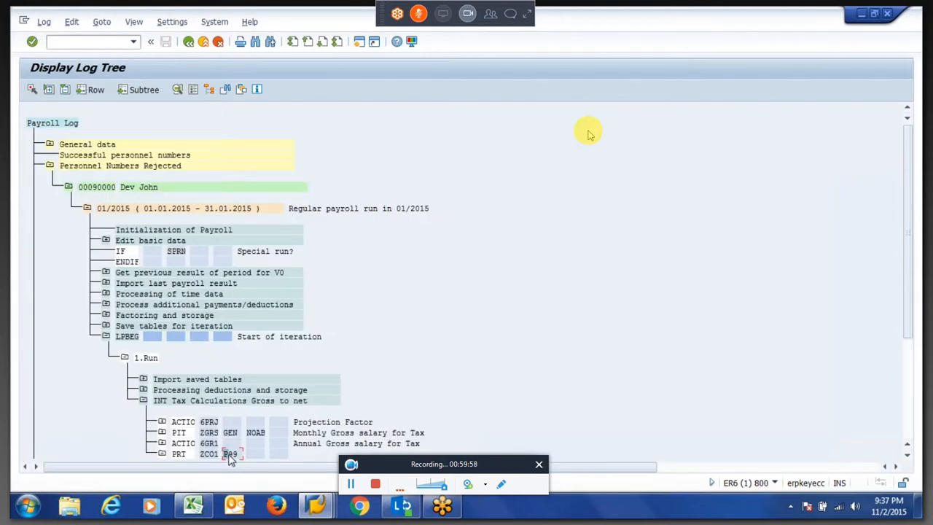
left_click(227, 457)
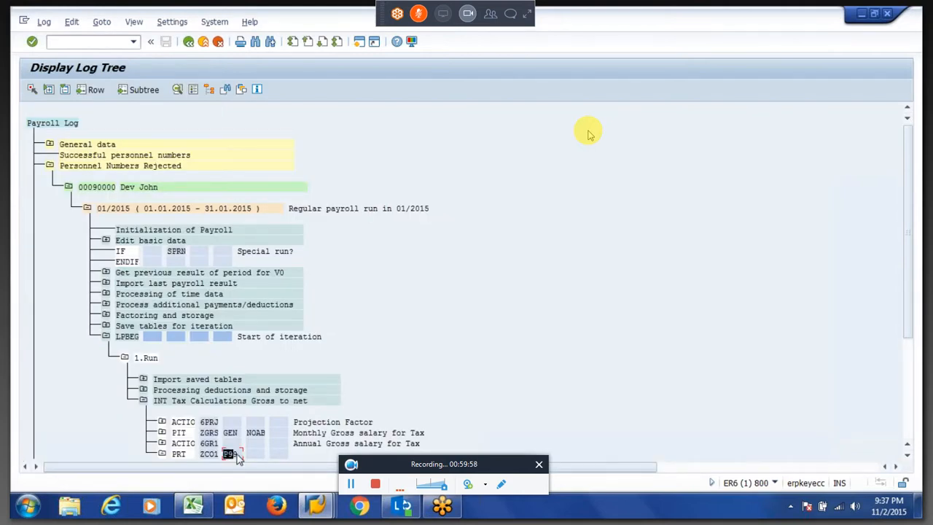
left_click(162, 453)
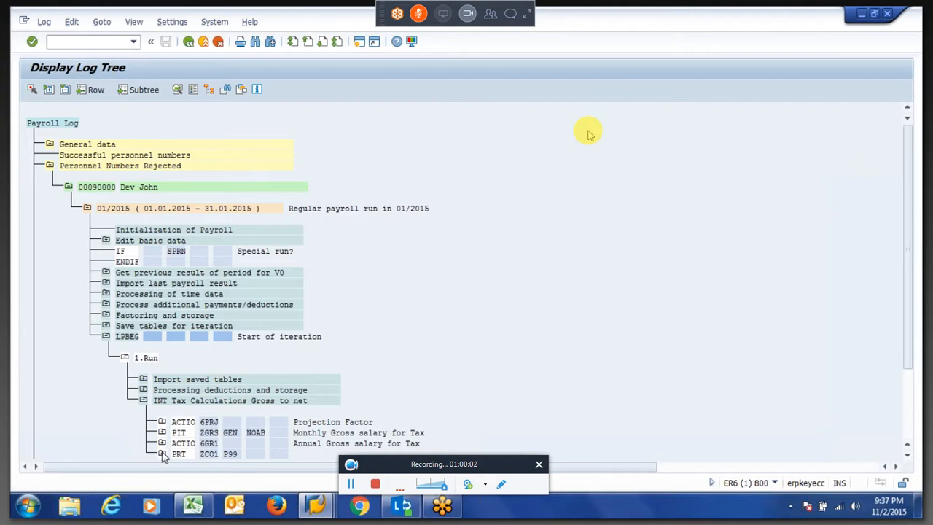
left_click(180, 433)
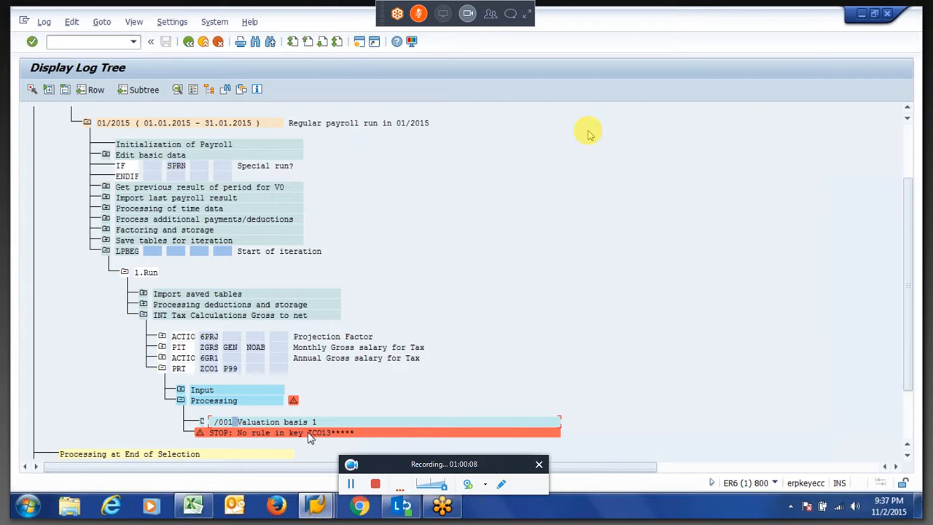
Step: Copy the rule key text from the log's stop message, then view rule ZCO1 from the PRT line and exit it
left_click_drag(308, 432, 326, 436)
key("ctrl+c")
left_click(292, 433)
double_click(209, 368)
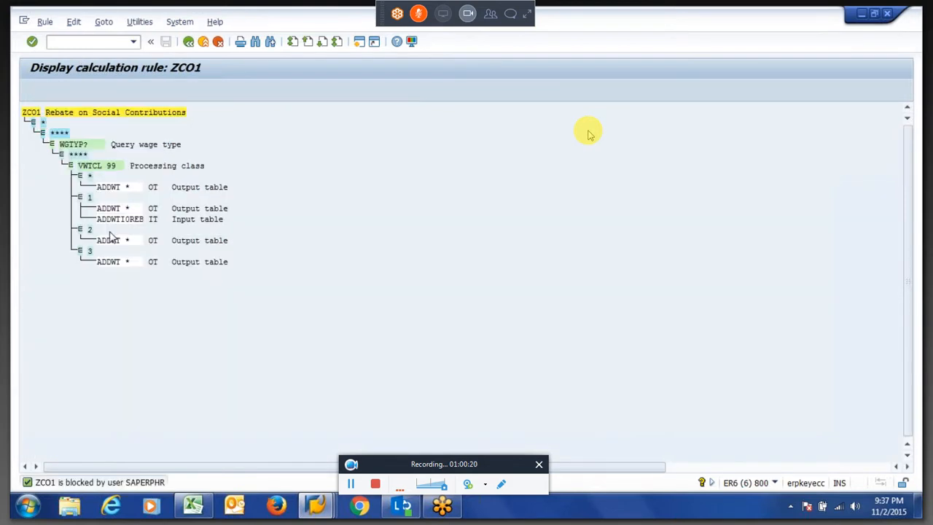
key("F3")
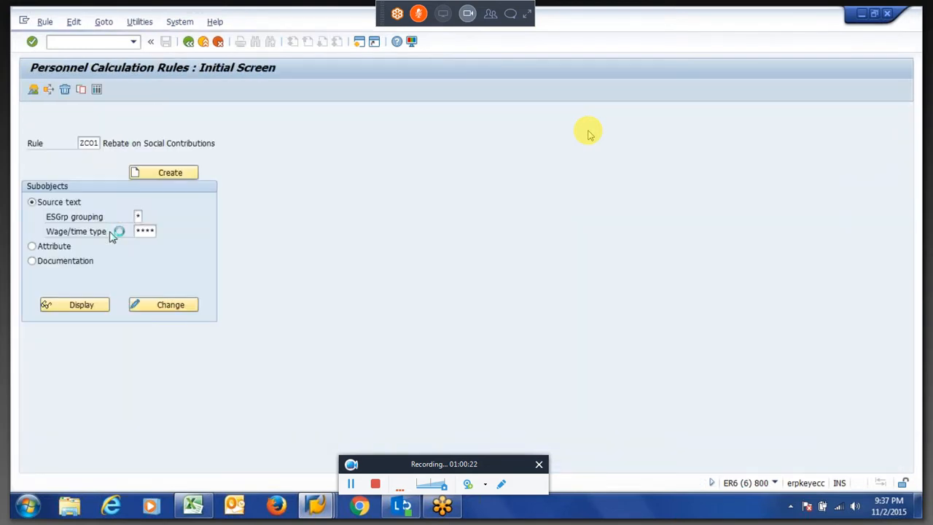
key("F3")
Step: Switch to the session maintaining rule ZCO1 and exit it back to SAP Easy Access
left_click(316, 513)
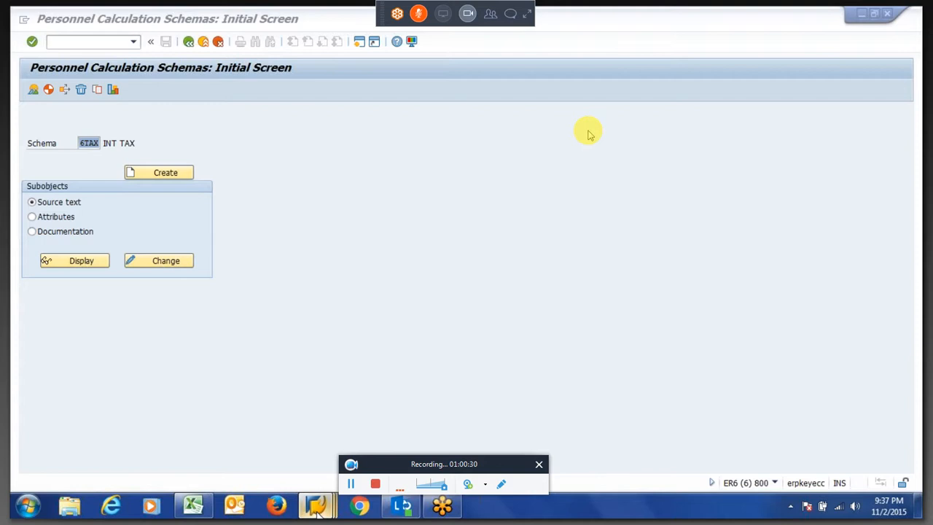
mouse_move(317, 506)
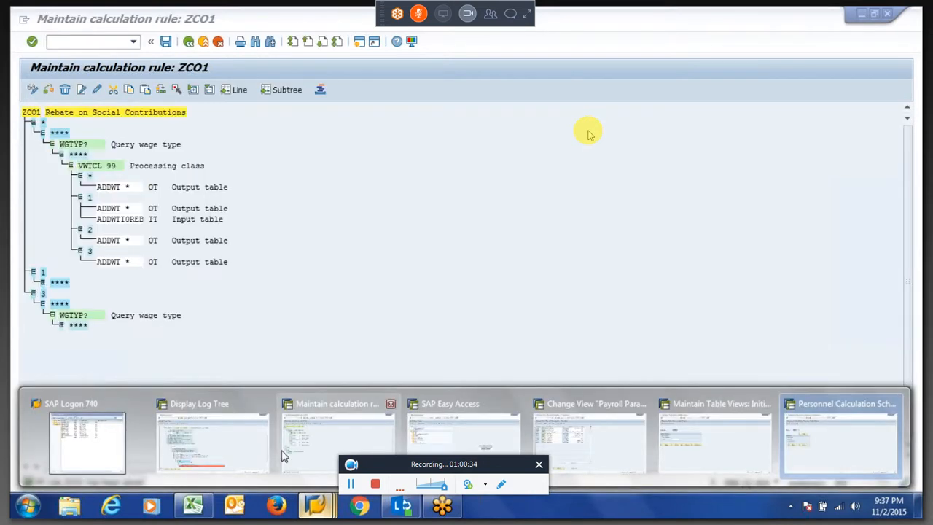
left_click(338, 437)
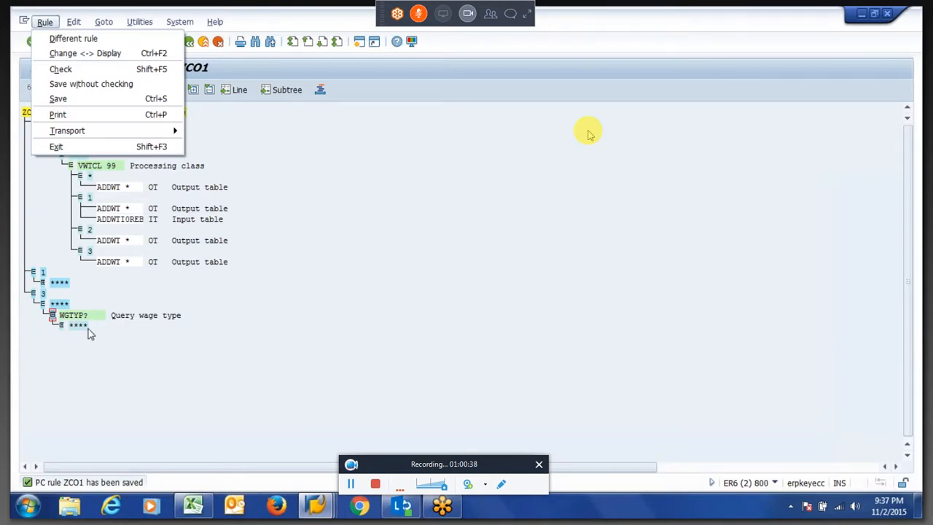
key("Escape")
key("F3")
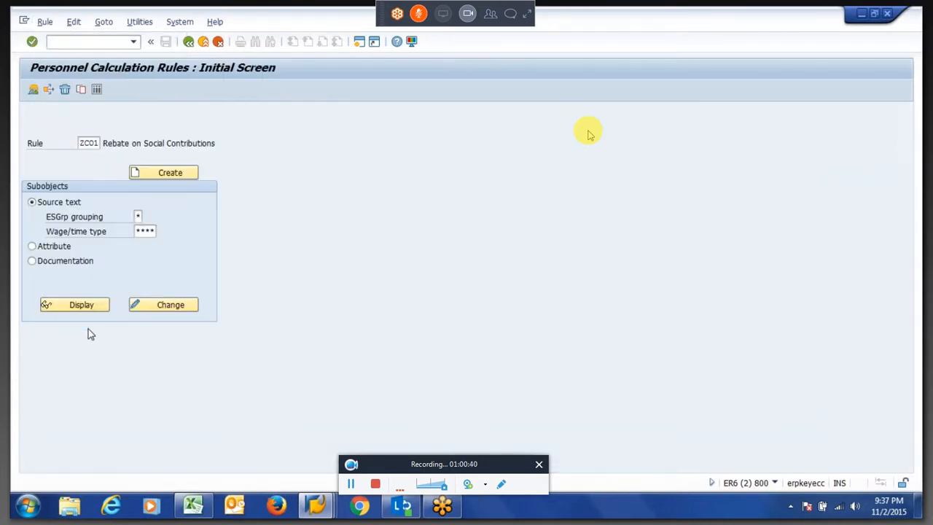
key("F3")
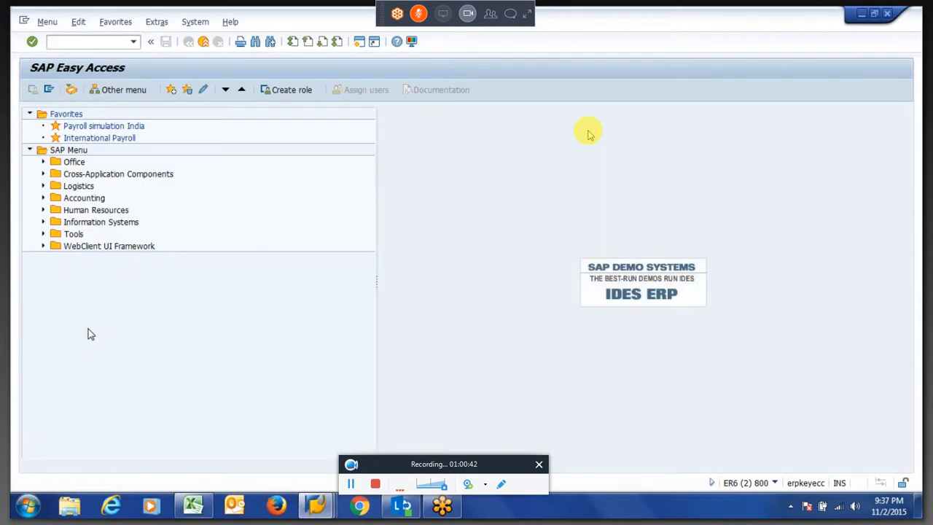
Step: Close the idle SAP Easy Access sessions and return to the payroll log
key("F3")
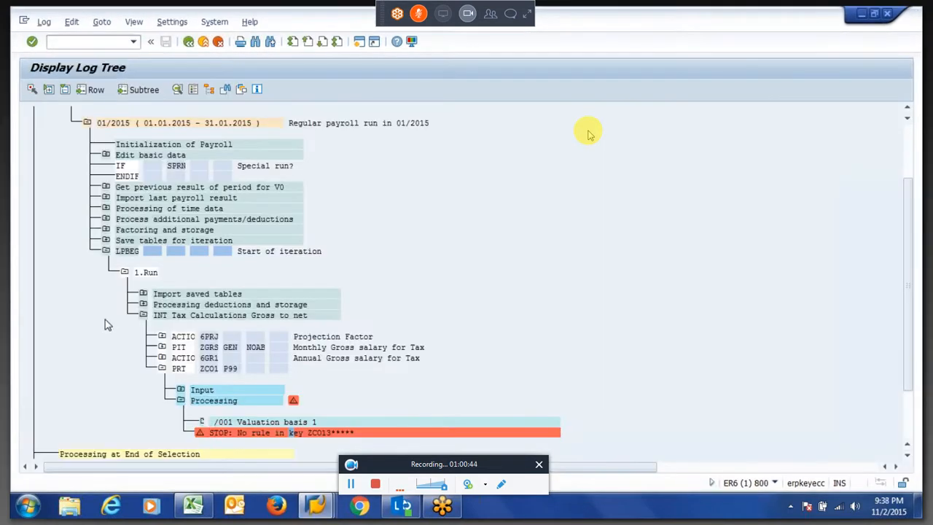
key("alt+Tab")
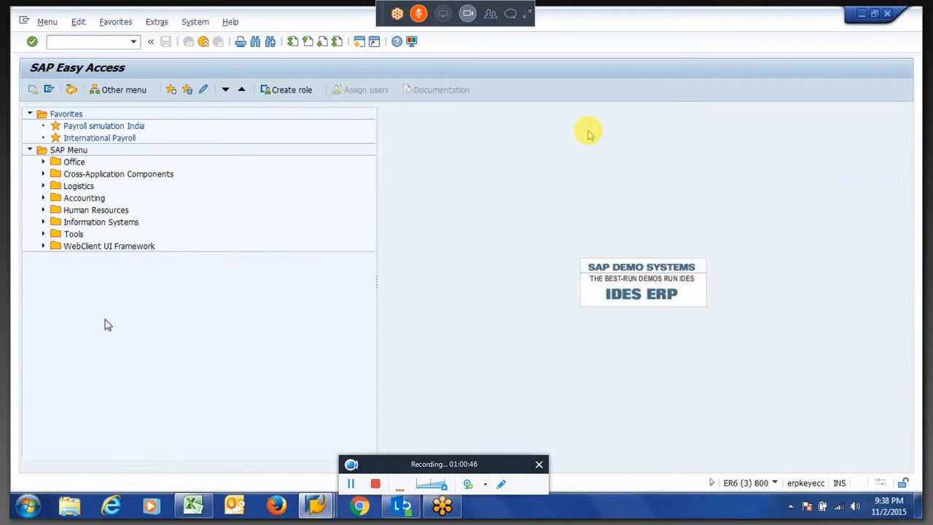
key("alt+F4")
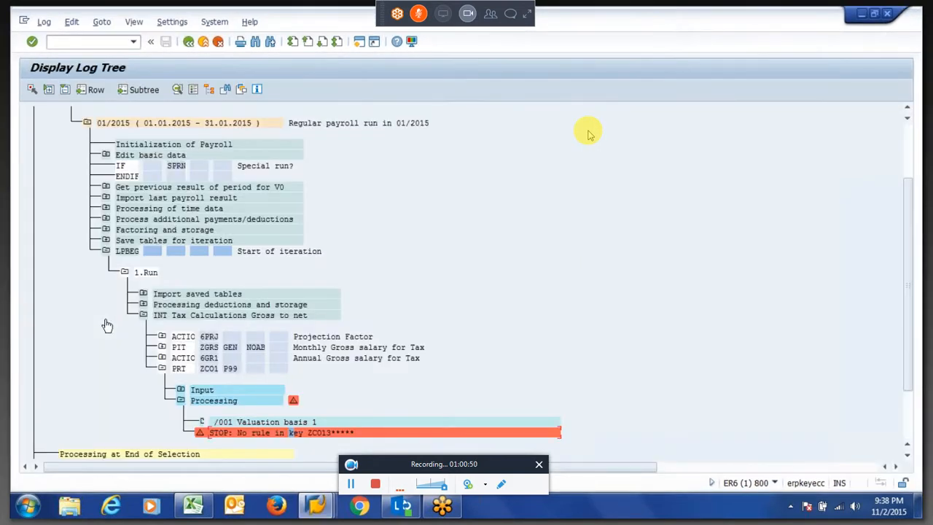
Step: Switch to the schema session, open schema 6TAX's source text for editing, and select the PRT function in the ZCO1 P99 line
key("alt+Tab")
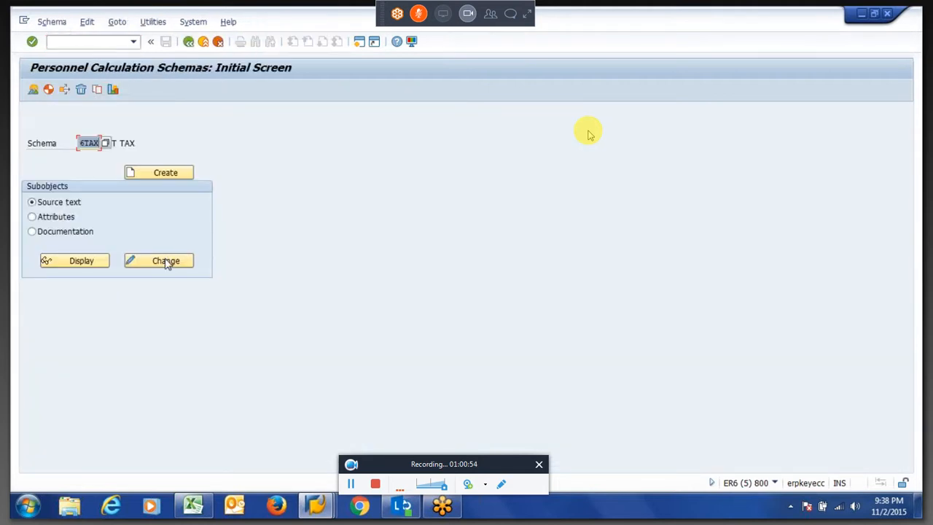
left_click(166, 262)
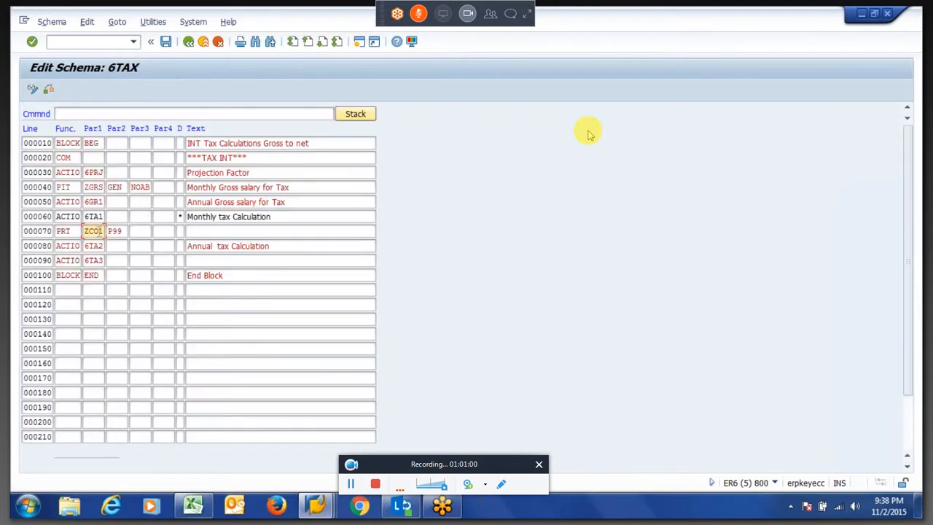
double_click(95, 231)
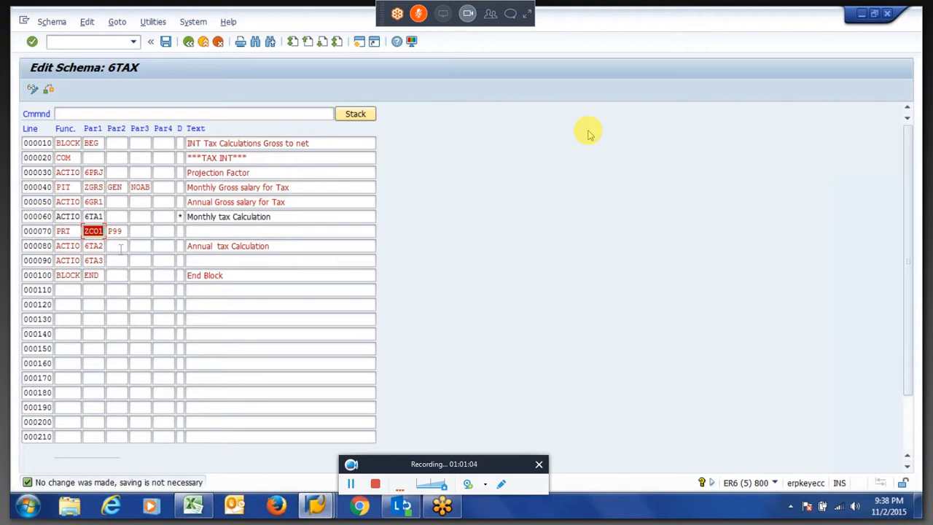
key("shift+Tab")
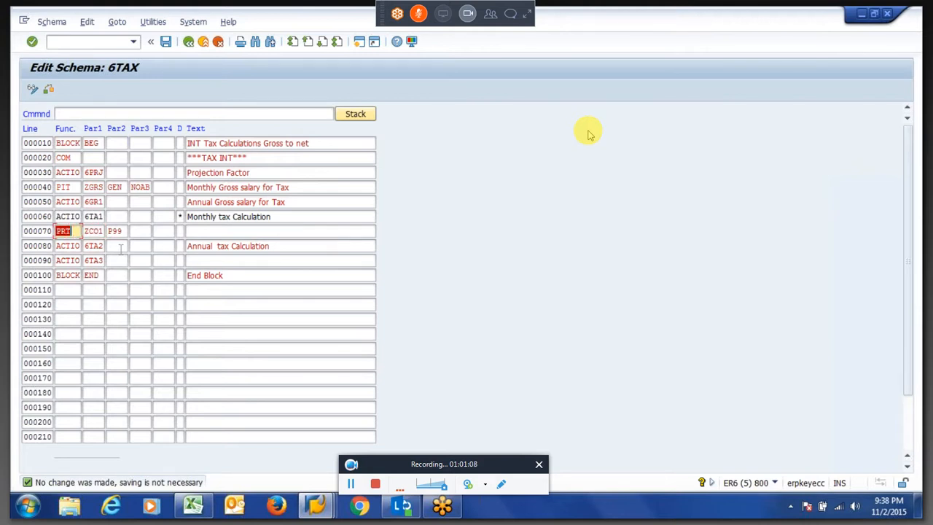
Step: Switch to the payroll session, rerun the simulation to refresh the log, and return to schema 6TAX
key("alt+Tab")
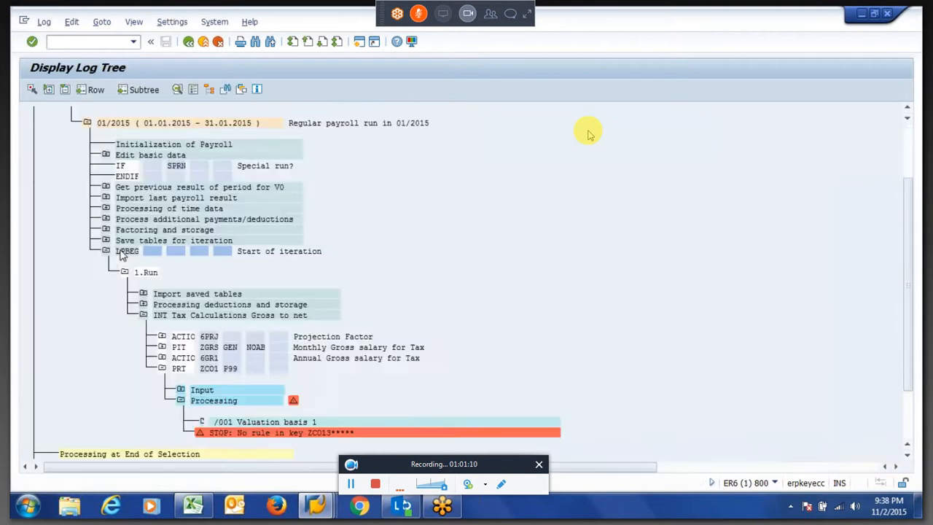
key("F3")
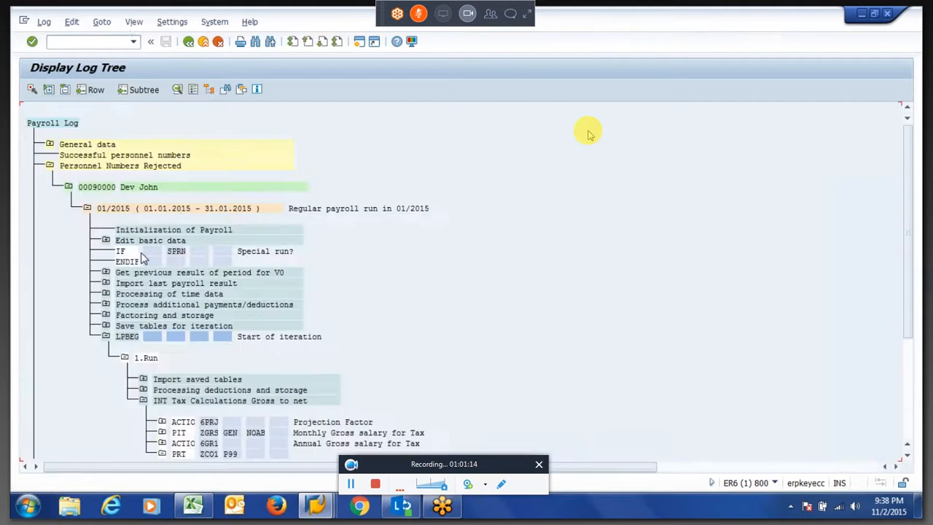
key("alt")
key("alt")
key("alt+Tab")
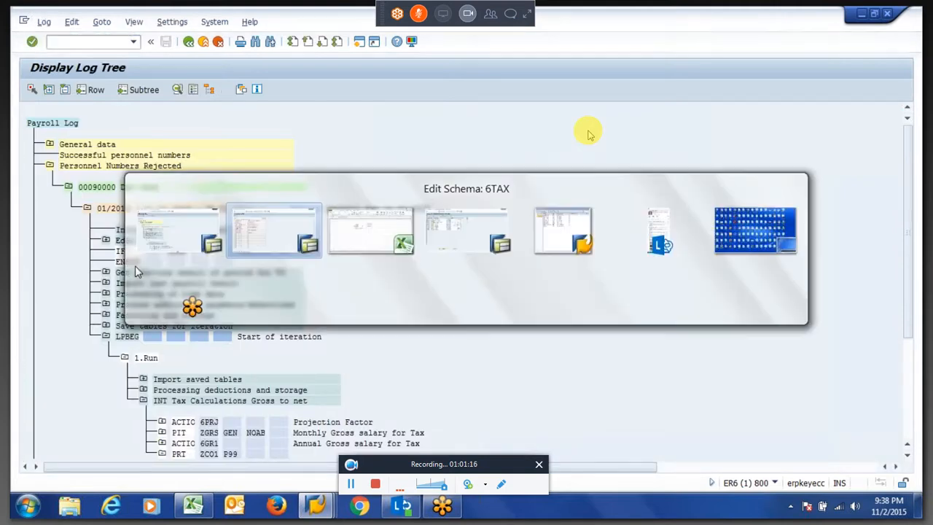
Step: Change the function of the ZCO1 P99 line in schema 6TAX to PIT
key("End")
key("BackSpace")
key("BackSpace")
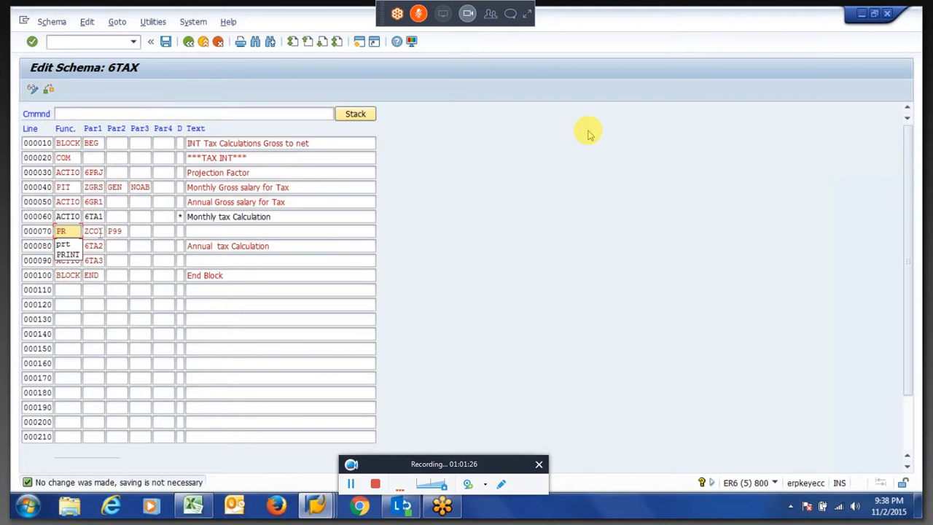
key("BackSpace")
type("IT")
key("Return")
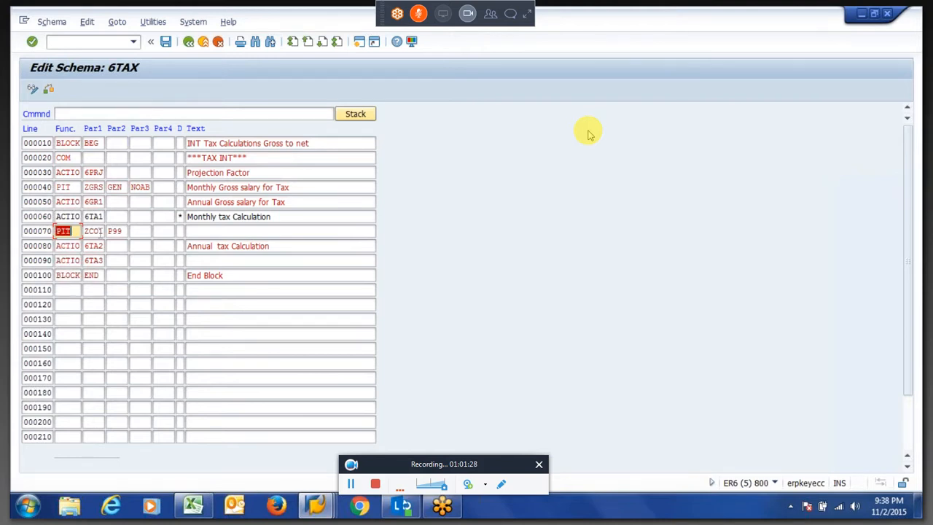
Step: Rerun the payroll simulation and examine the processing detail of /101 Total gross amount in the log
key("alt+Tab")
key("F3")
key("F8")
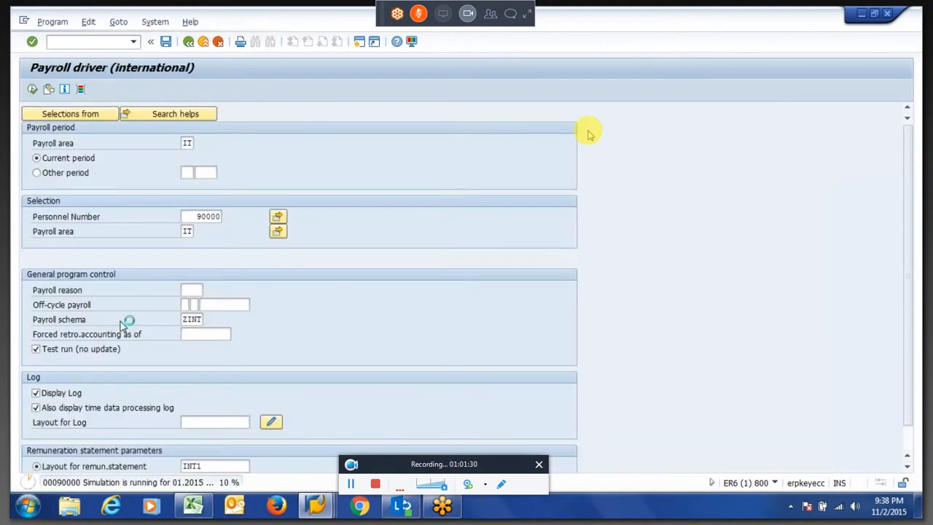
key("ctrl+Page_Down")
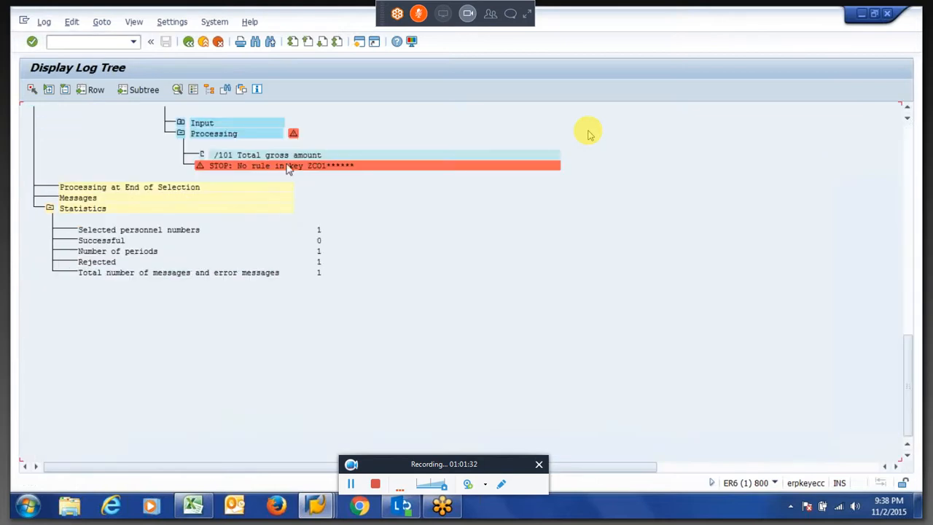
double_click(282, 158)
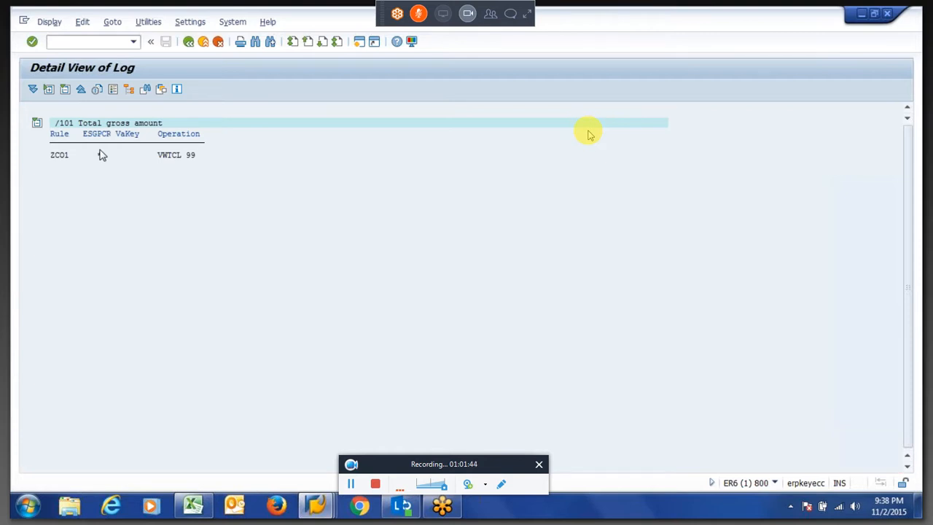
key("F3")
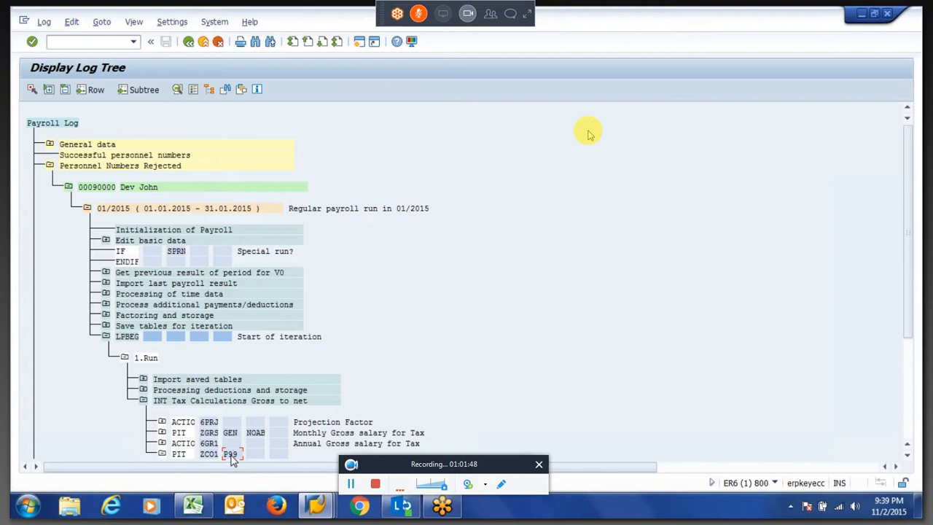
Step: Examine the parameters of the PIT ZCO1 P99 line under the INT tax calculations in the payroll log
scroll(232, 455, "down", 1)
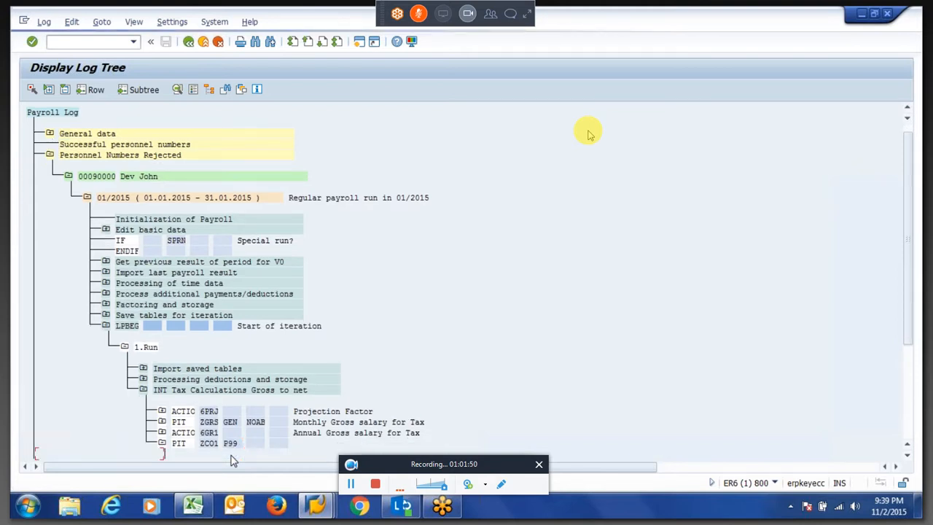
scroll(231, 456, "down", 1)
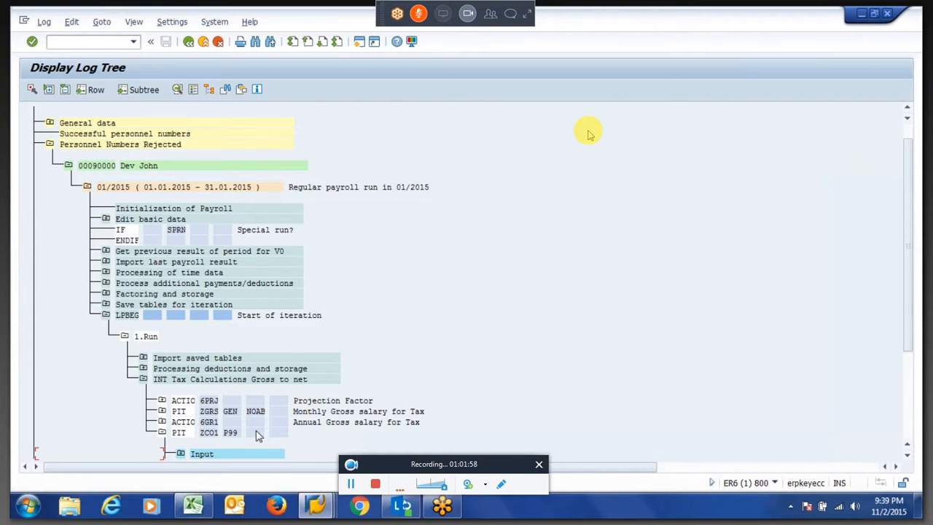
left_click(256, 433)
key("Left")
double_click(256, 435)
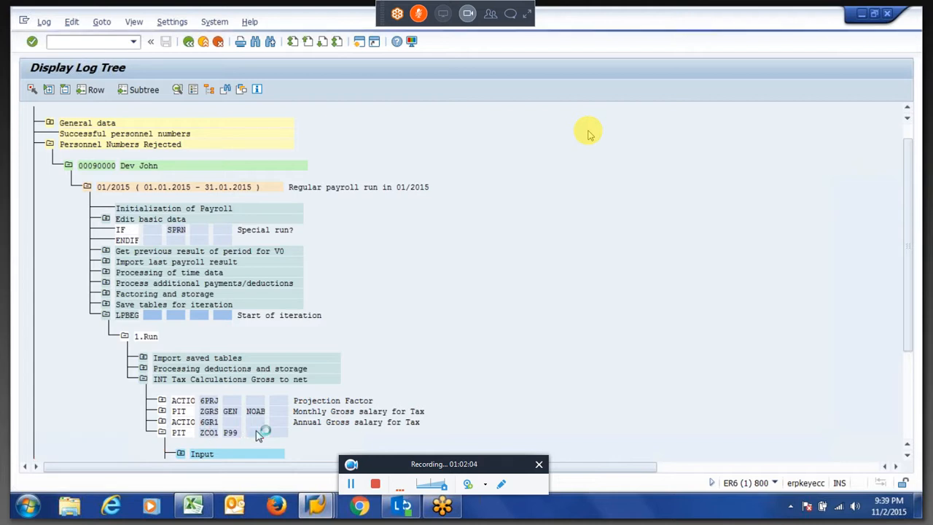
Step: Examine the processing detail of wage type 0100 Monthly salary under PIT X010 P01 in the log's time data processing
left_click(106, 262)
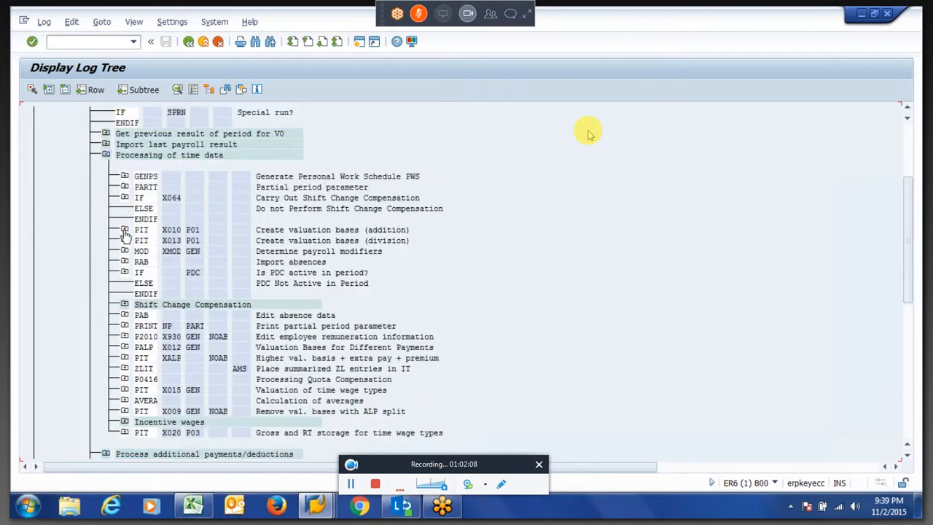
left_click(124, 229)
left_click(144, 262)
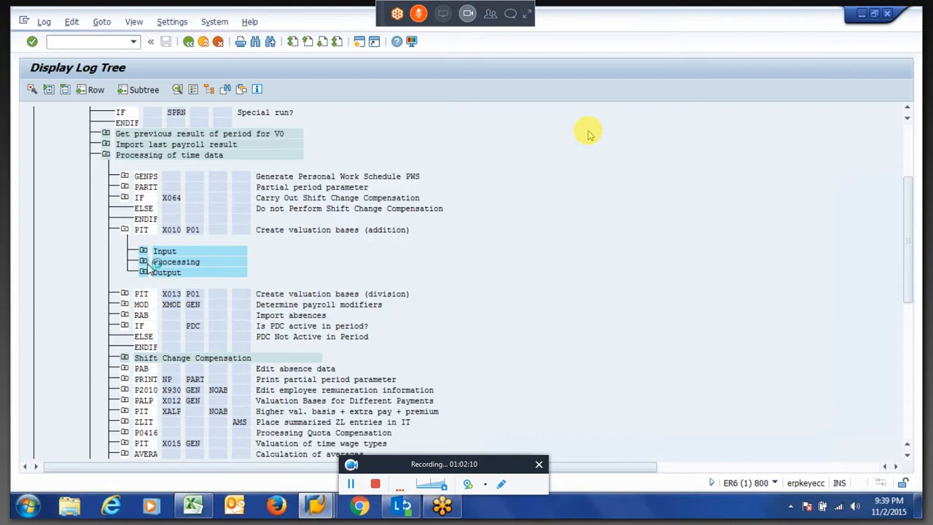
double_click(202, 284)
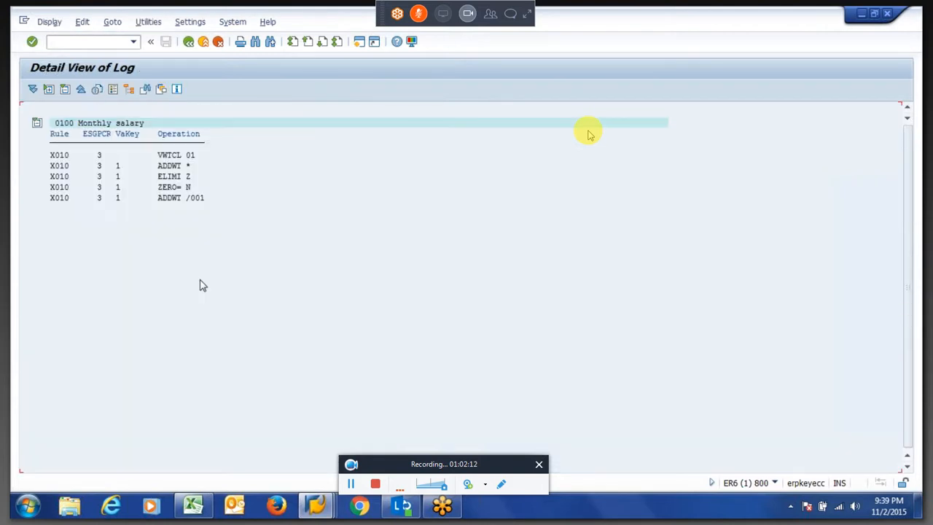
left_click(100, 158)
key("F3")
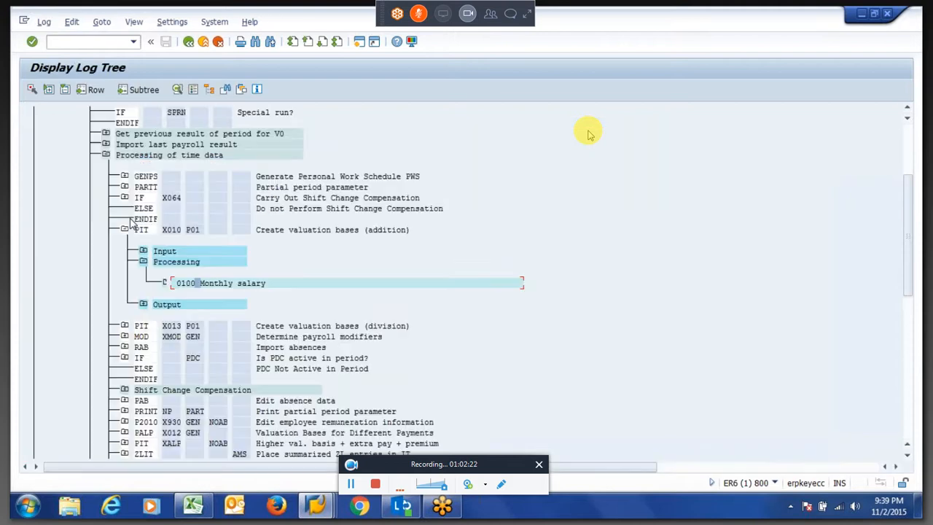
Step: Leave the schema session, start the calculation rule maintenance, and open rule ZCO1 for editing
key("alt+Tab")
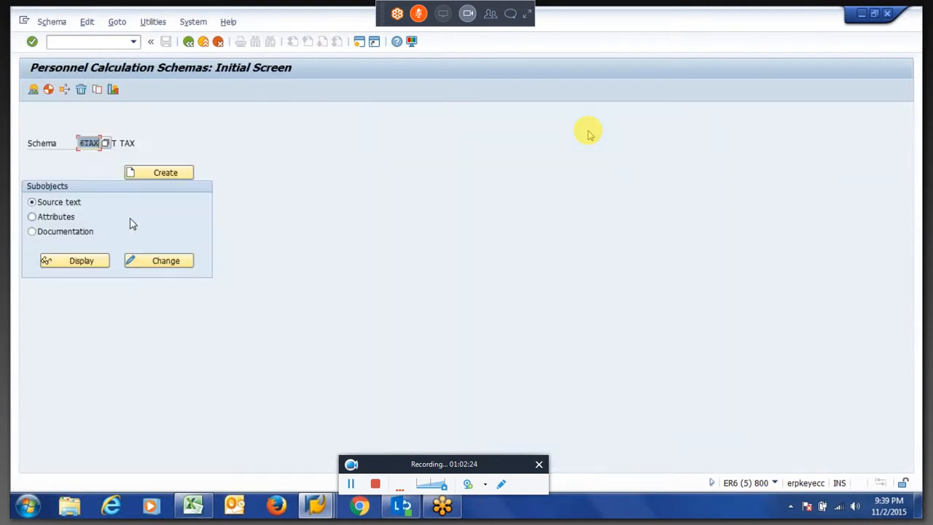
key("alt+Tab")
key("Return")
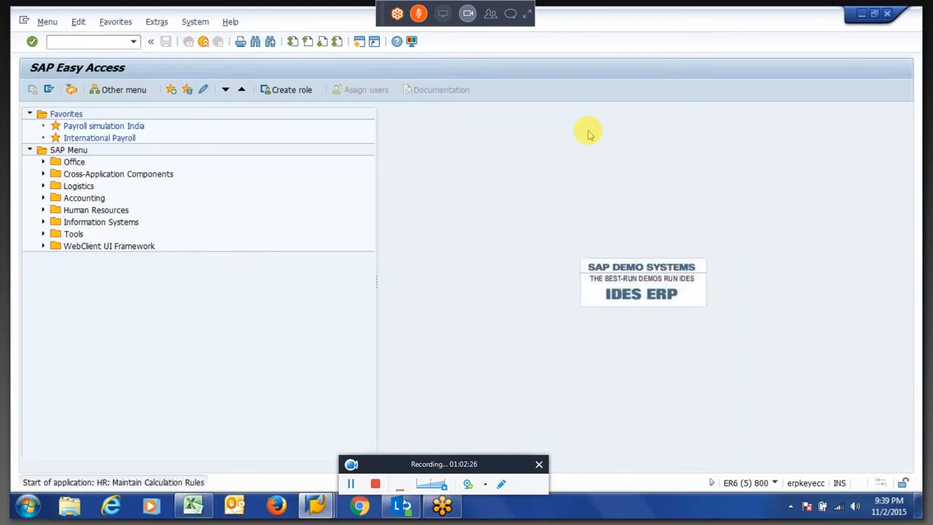
left_click(171, 304)
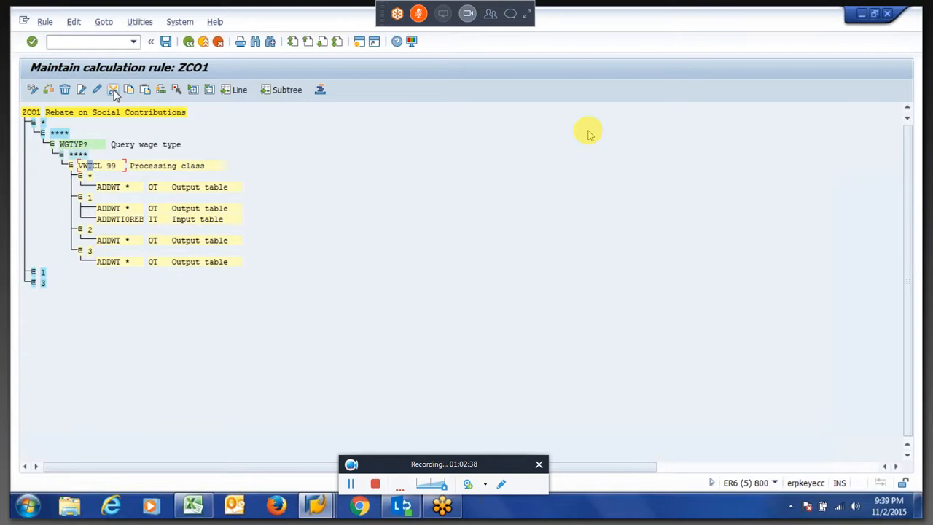
Step: Replace the WGTYP? query under grouping * of rule ZCO1 with its cut VWTCL 99 processing class subtree
left_click(113, 90)
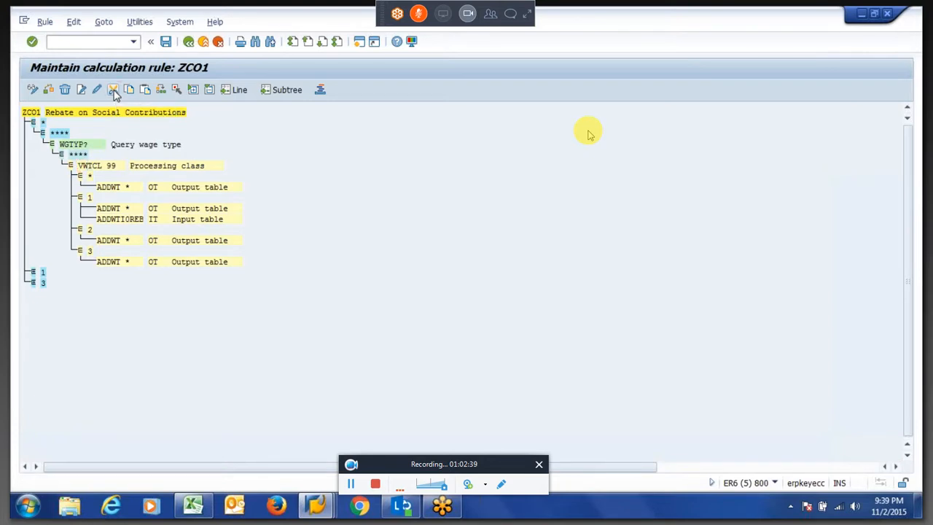
left_click(65, 90)
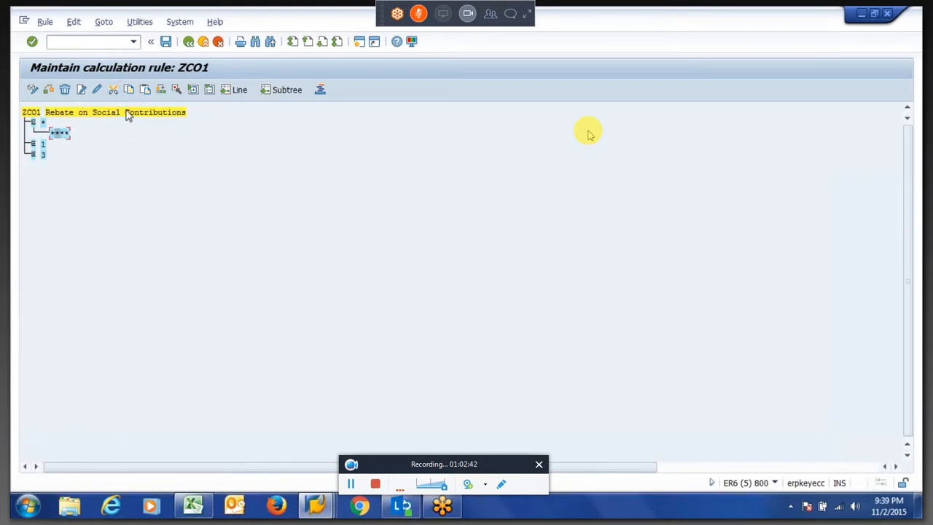
left_click(145, 91)
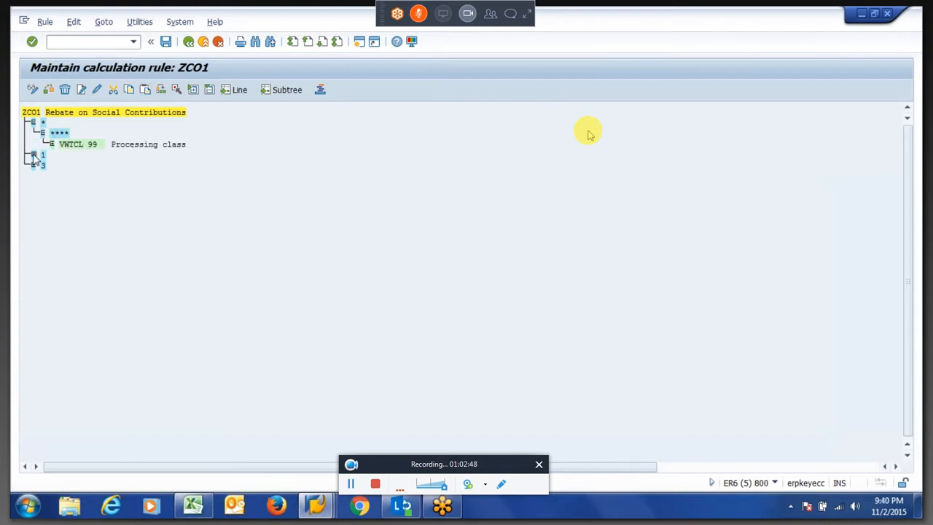
Step: Delete the WGTYP? query under grouping 1 of rule ZCO1 and paste the VWTCL 99 subtree in its place
left_click(33, 156)
left_click(76, 176)
left_click(65, 90)
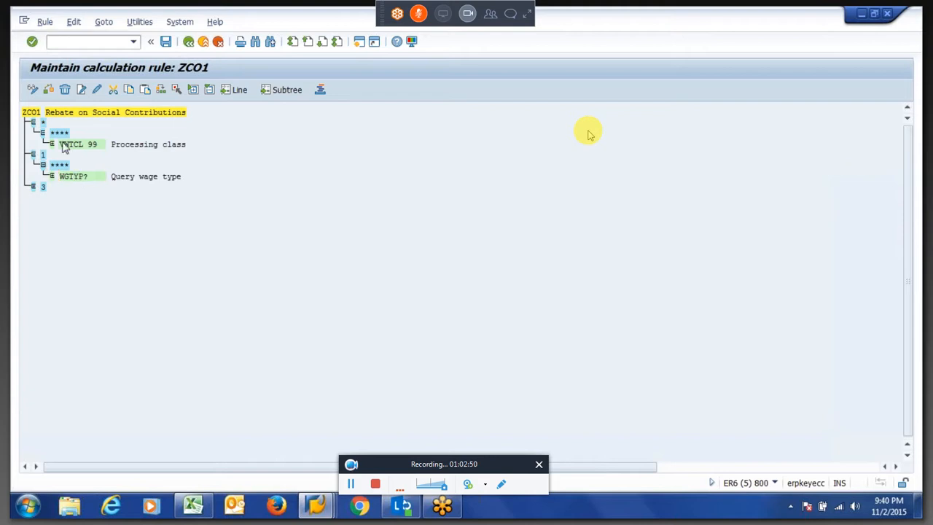
left_click(58, 165)
left_click(145, 90)
Step: Delete the WGTYP? query under grouping 3 of rule ZCO1 and put the VWTCL 99 subtree in its place
left_click(34, 187)
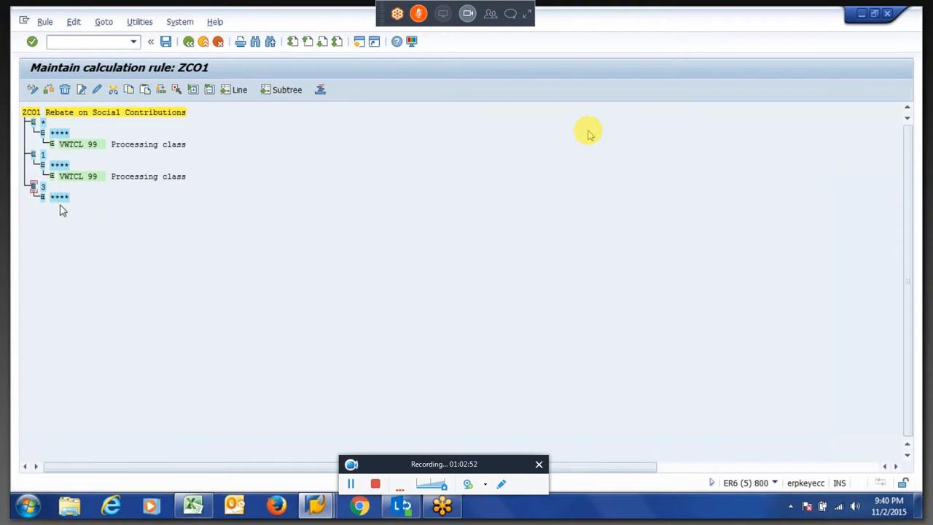
left_click(60, 197)
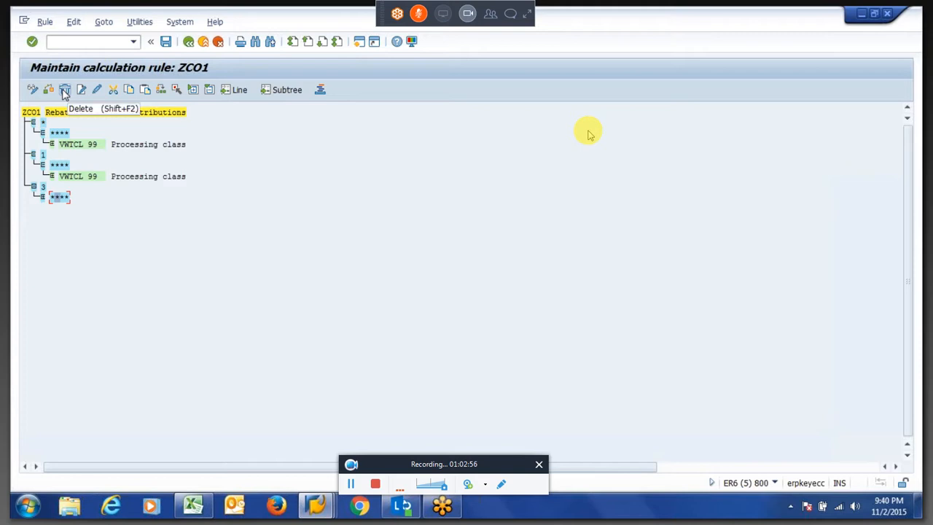
left_click(42, 198)
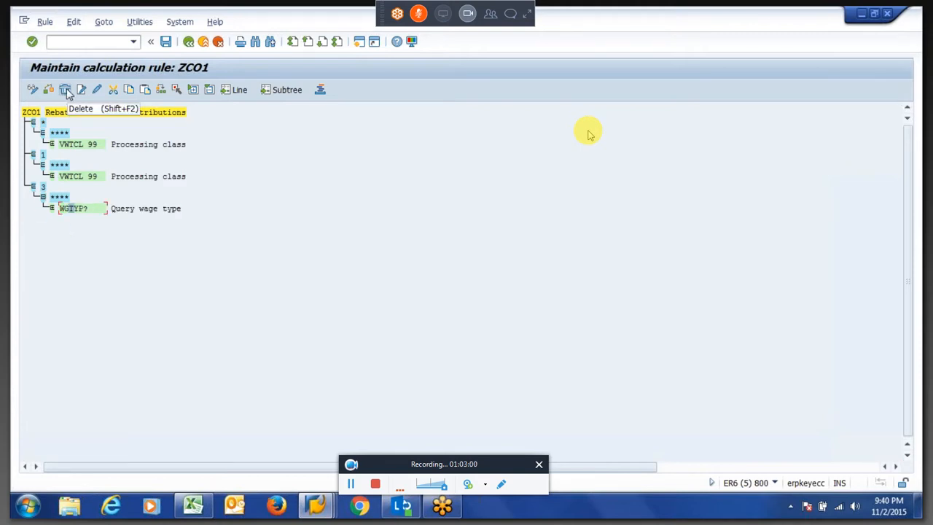
left_click(65, 90)
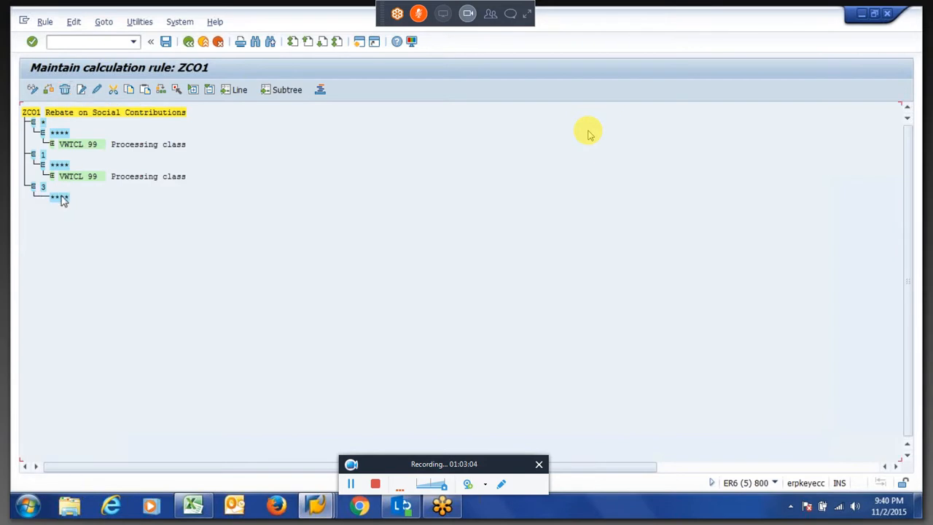
left_click(61, 198)
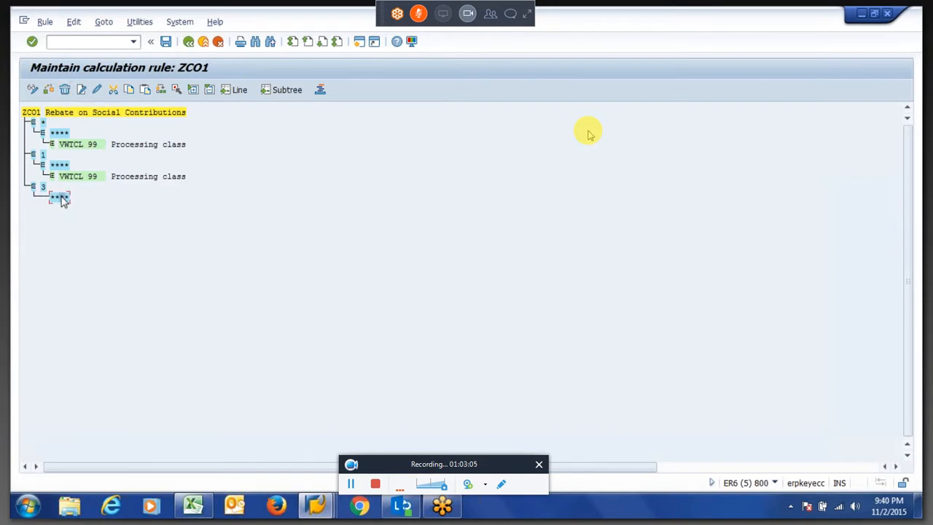
left_click(129, 90)
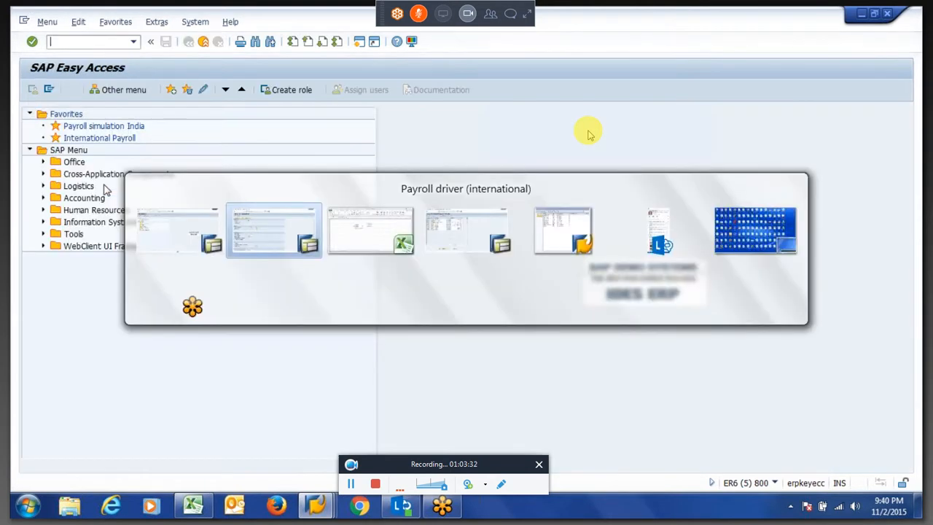
Step: Switch to the payroll driver, rerun the simulation, and expand the regular payroll run for 01/2015 in the log
key("alt+Tab")
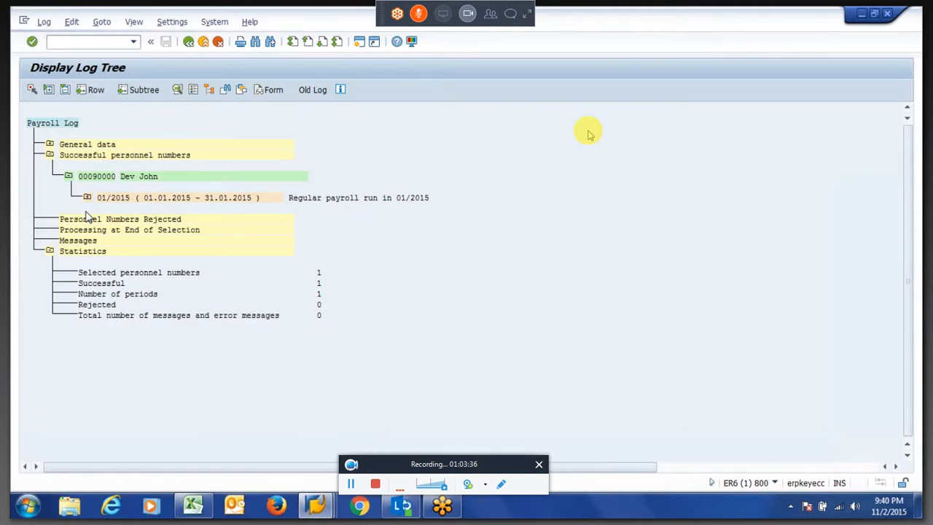
left_click(87, 197)
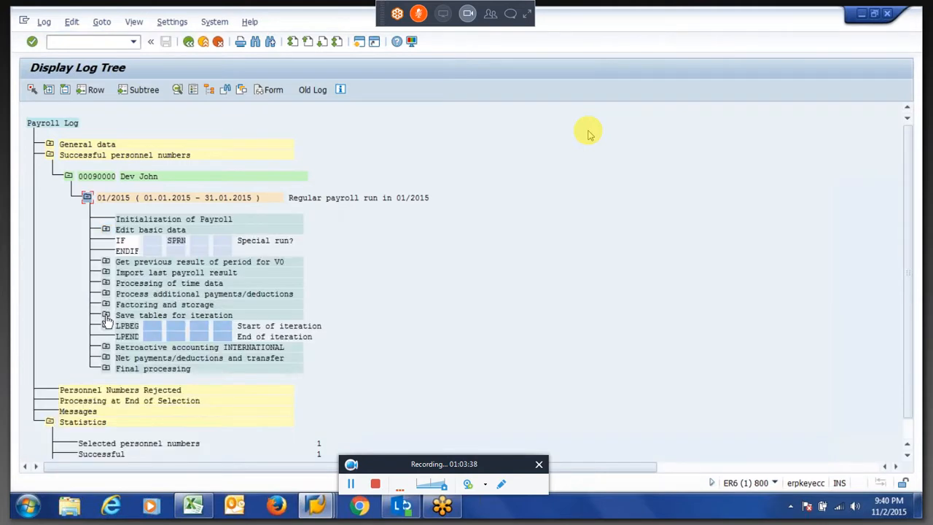
Step: Expand the iteration's first run down to PIT ZCO1 P99 in the tax block and open its input table IT
left_click(105, 325)
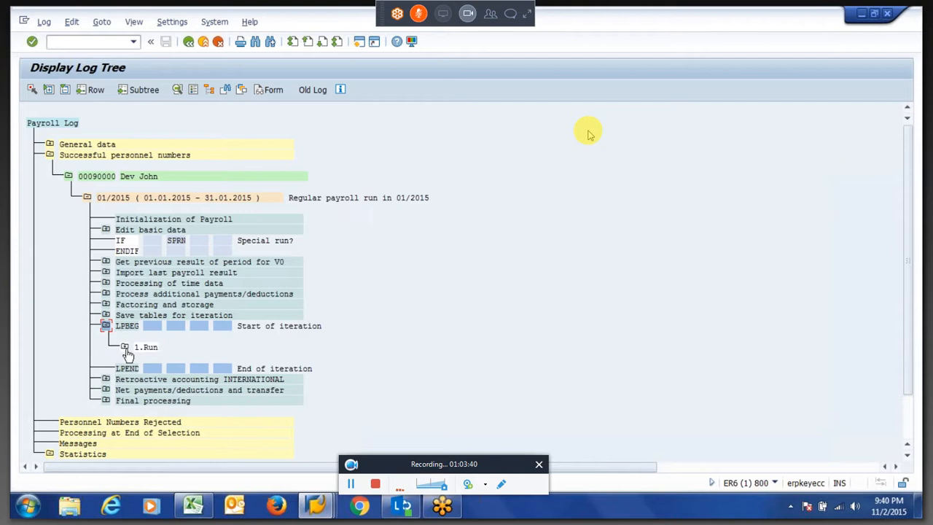
left_click(124, 348)
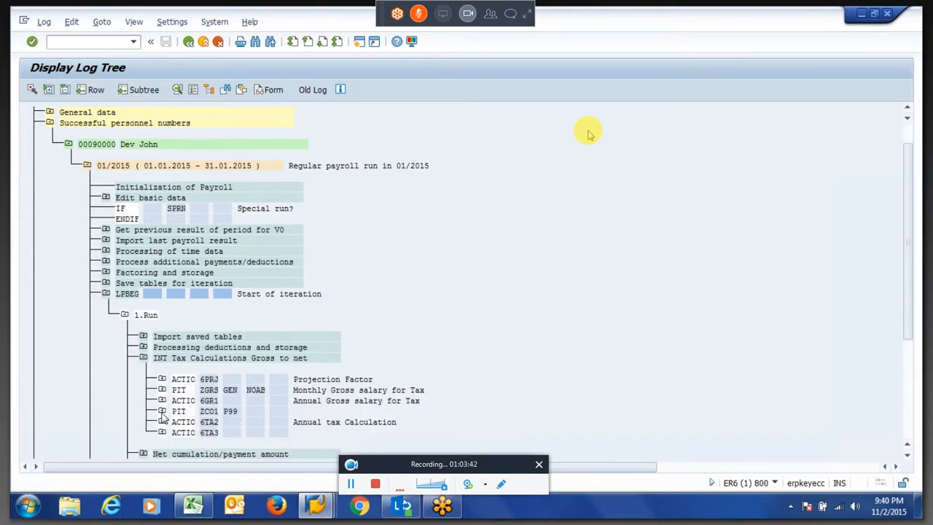
left_click(162, 411)
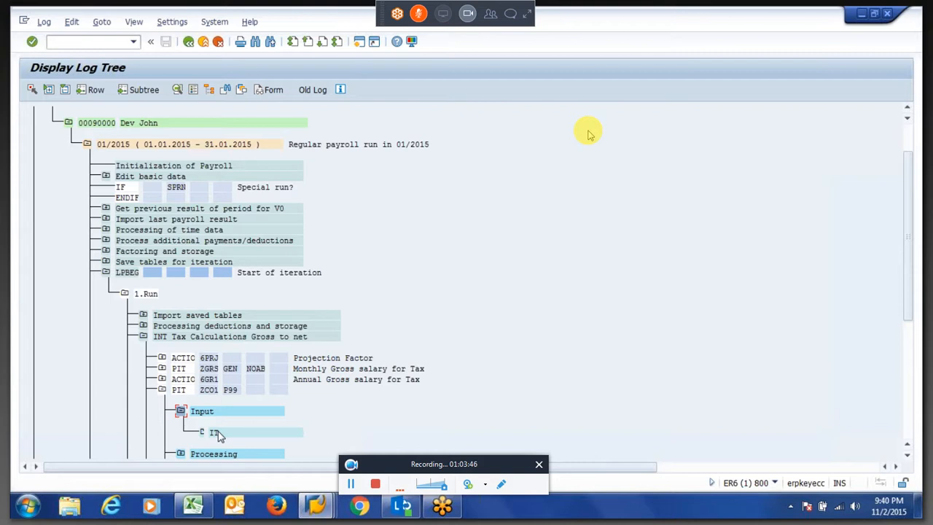
double_click(219, 434)
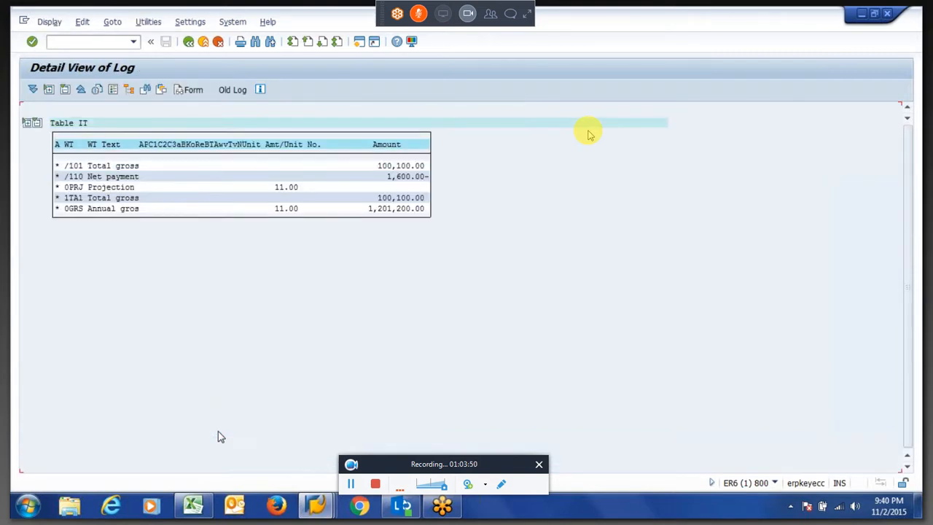
Step: Inspect how ZCO1 processed wage types /110 and 1TA1, and view the resulting output table IT
key("F3")
left_click(181, 456)
double_click(231, 404)
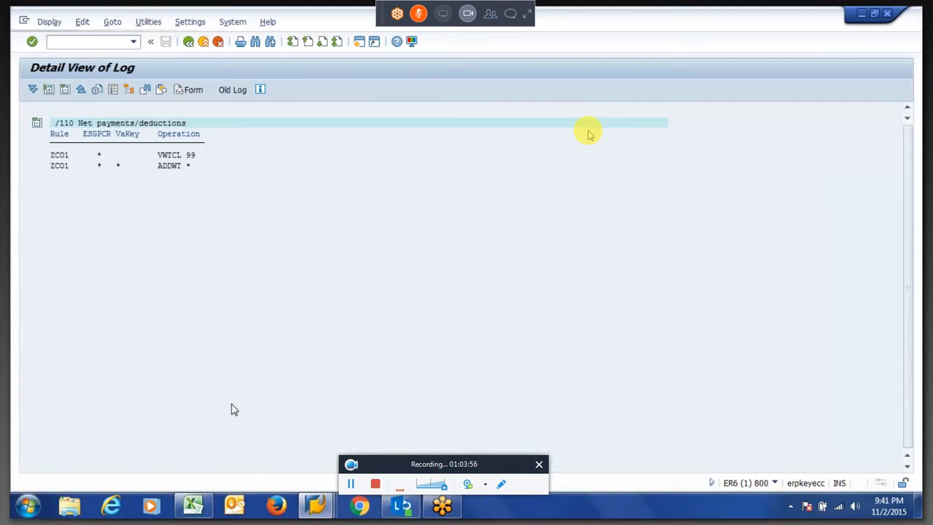
key("F3")
double_click(243, 424)
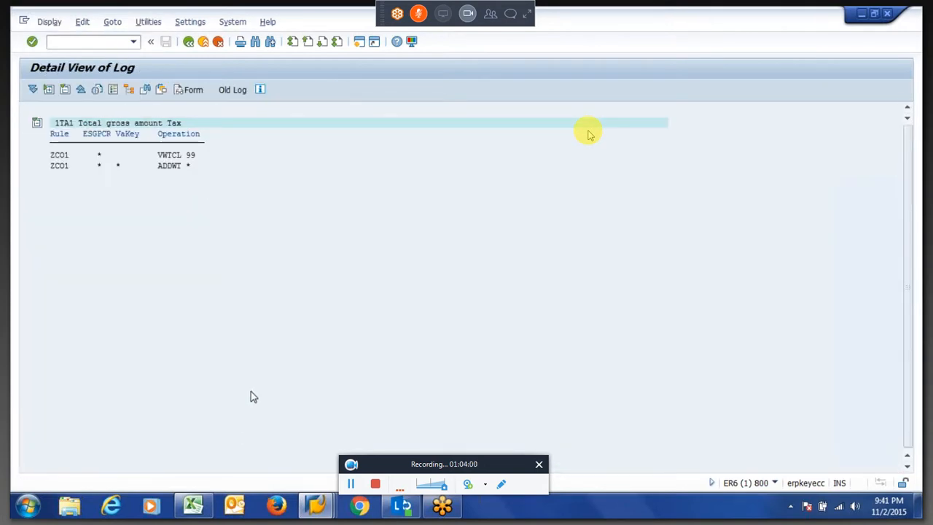
key("F3")
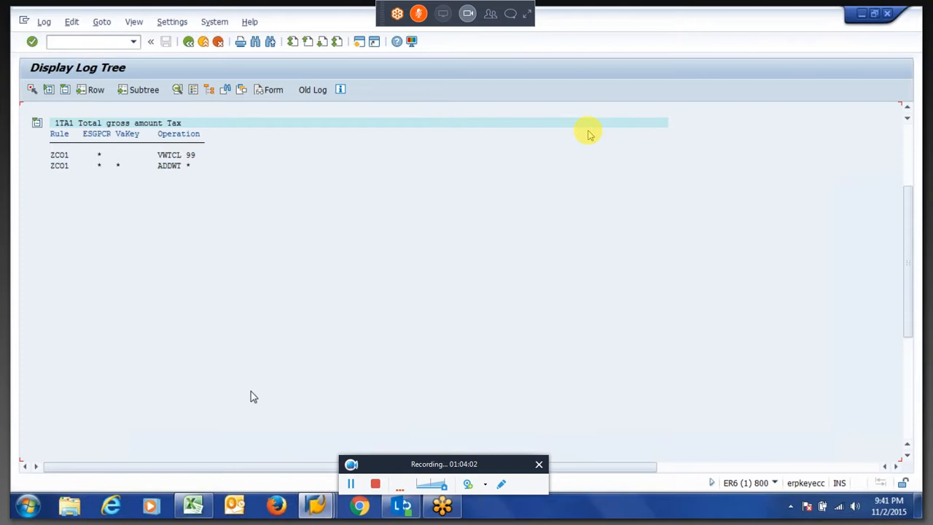
double_click(247, 423)
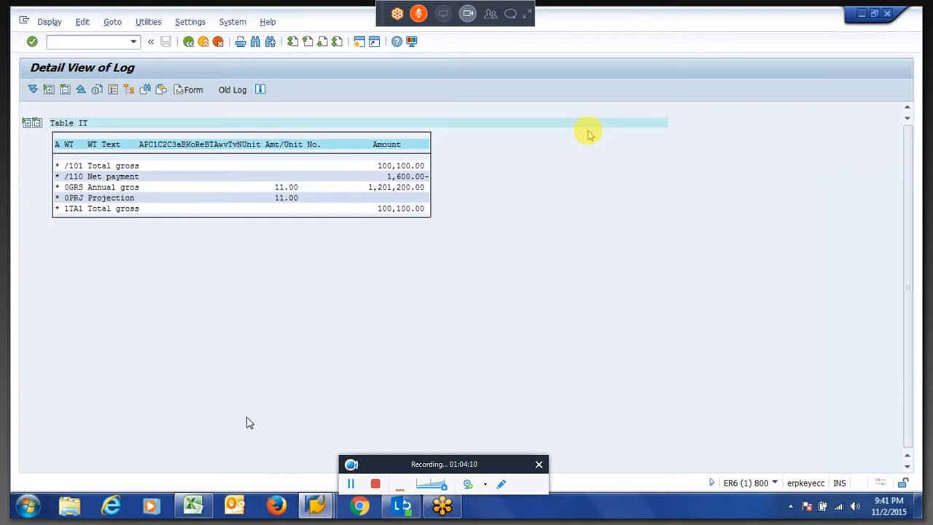
Step: Open schema 6TAX for editing through PE01, set the ZCO1 P99 line's function to PRT, and save it under the proposed customizing request
key("alt+Tab")
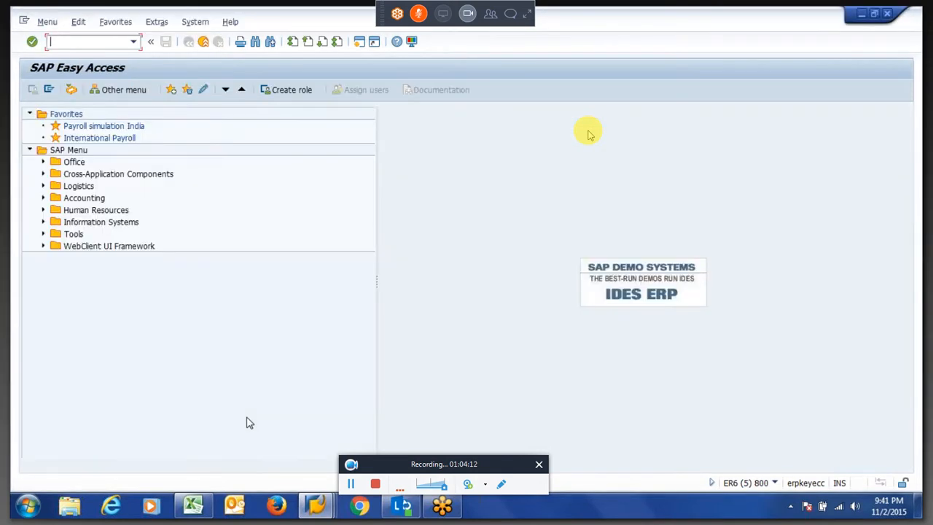
type("pe01")
key("Return")
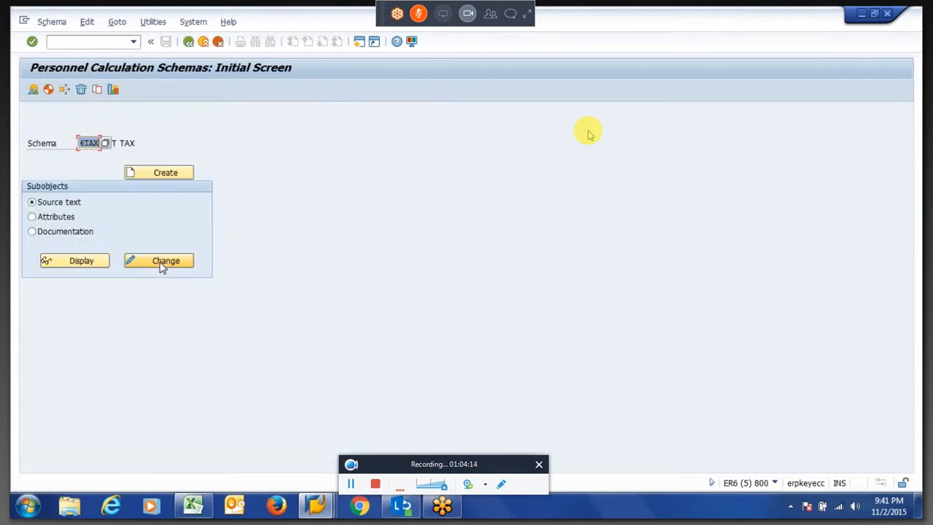
left_click(161, 264)
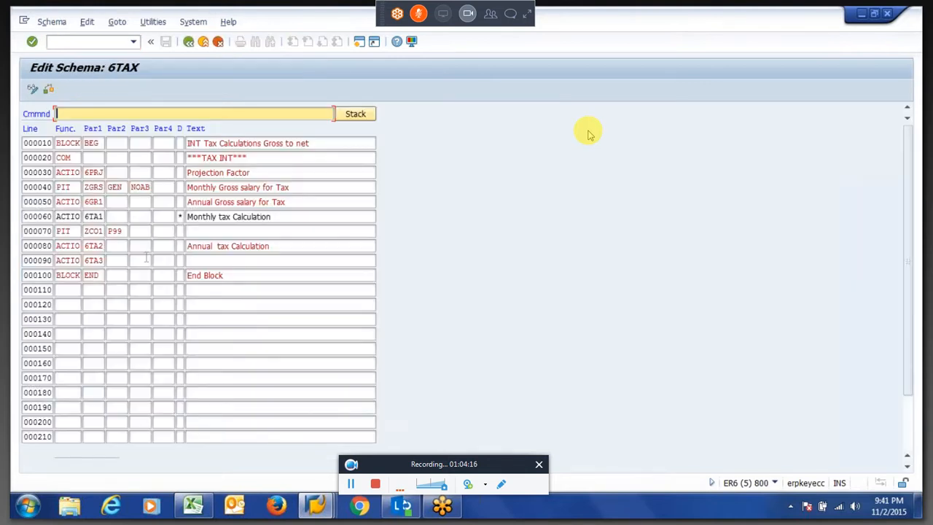
double_click(76, 231)
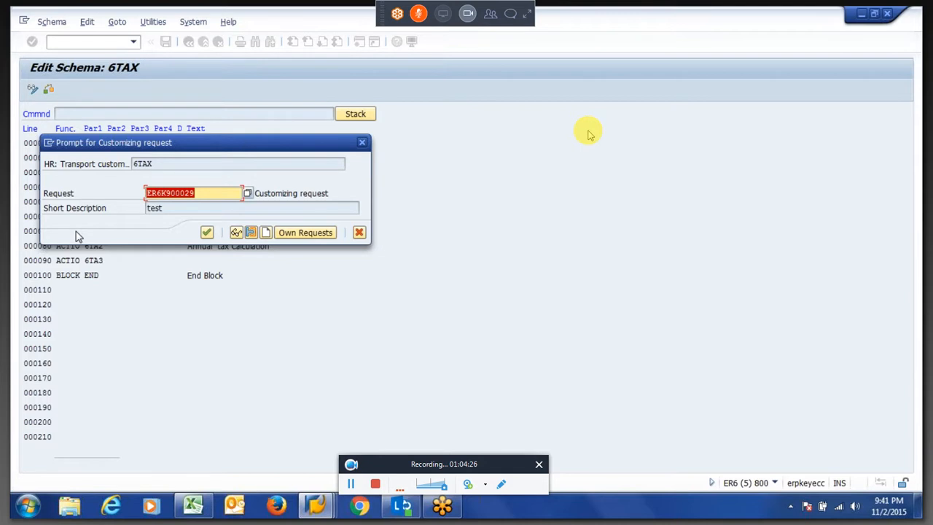
key("Return")
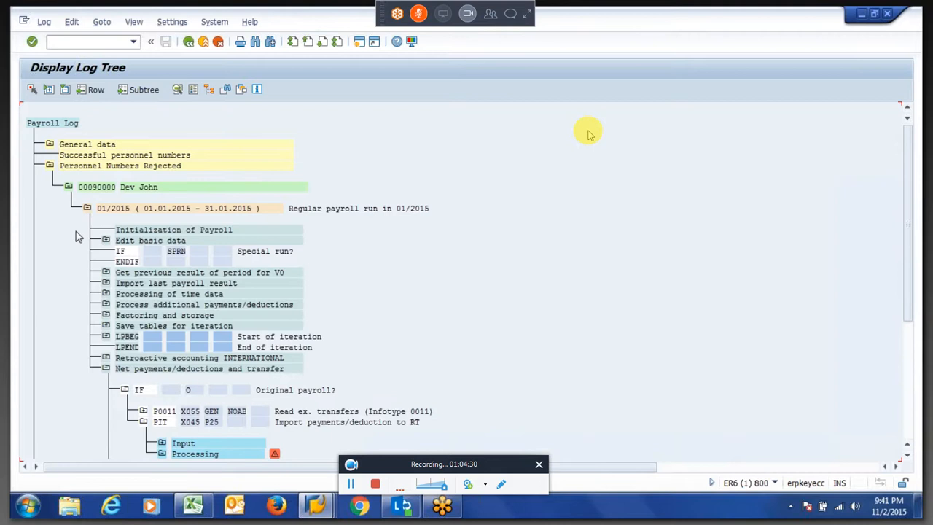
Step: Examine the termination error under PIT X045 P25 in the rerun log's net payments and transfer block
scroll(77, 232, "down", 1)
scroll(76, 236, "down", 1)
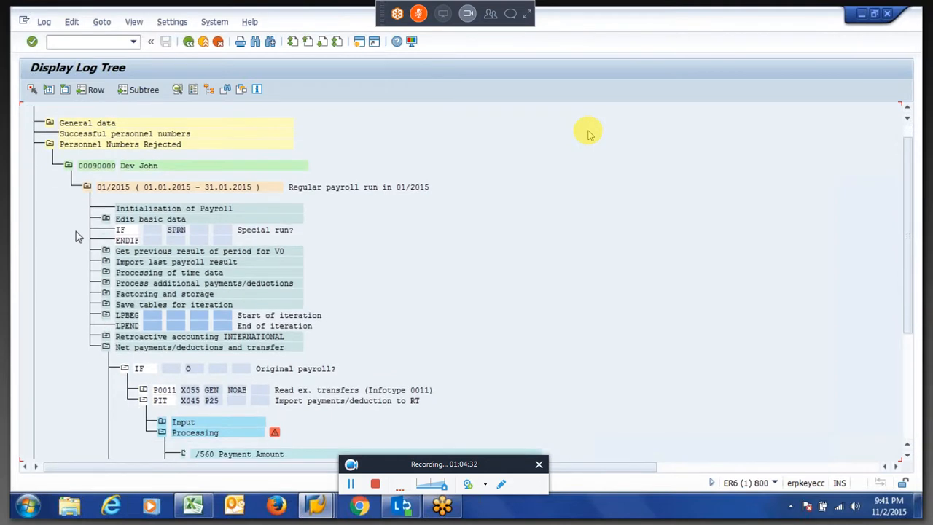
scroll(78, 237, "down", 1)
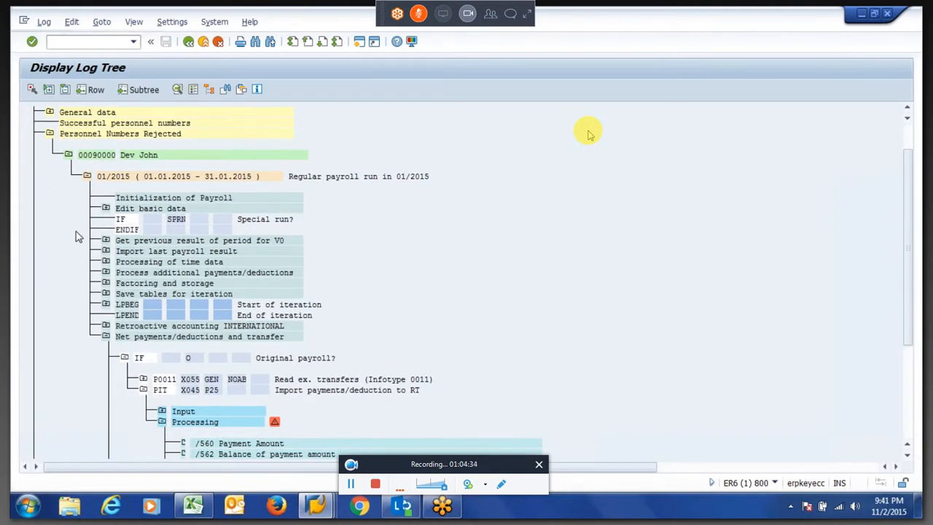
scroll(78, 237, "down", 2)
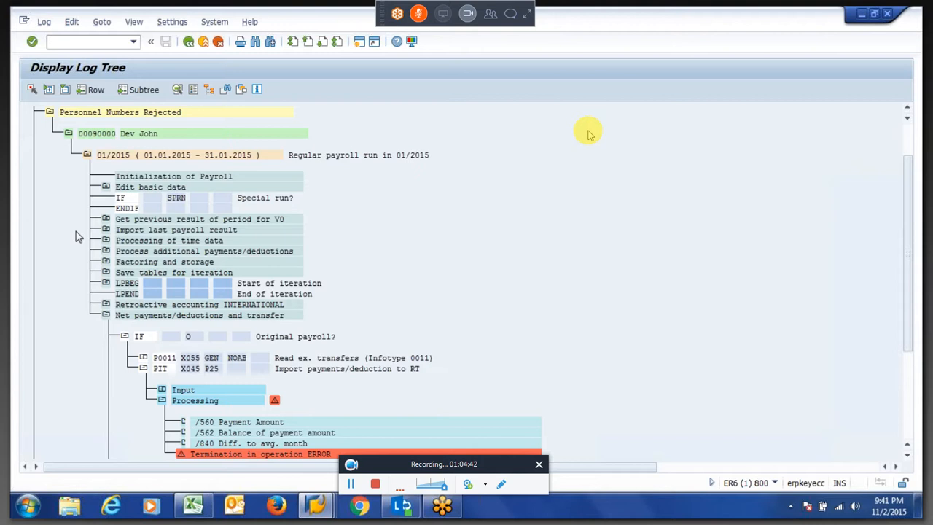
scroll(79, 237, "down", 1)
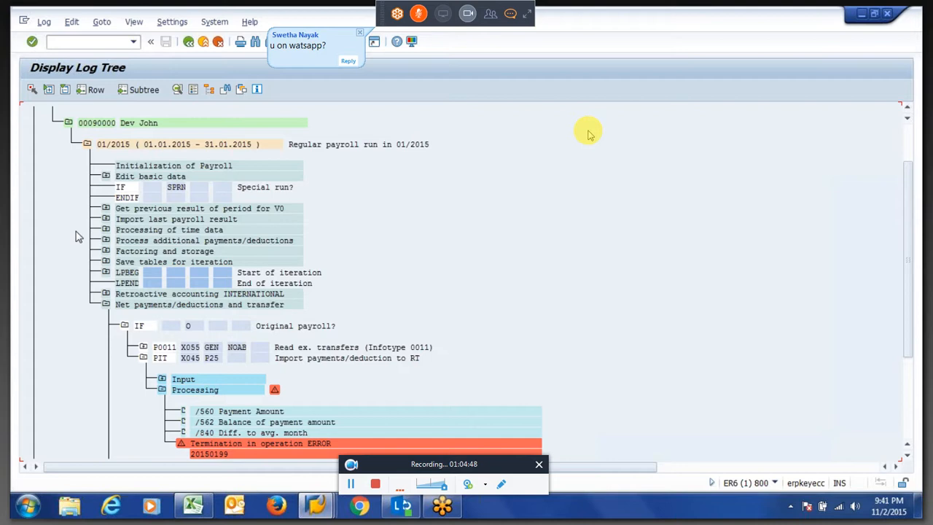
scroll(79, 237, "down", 1)
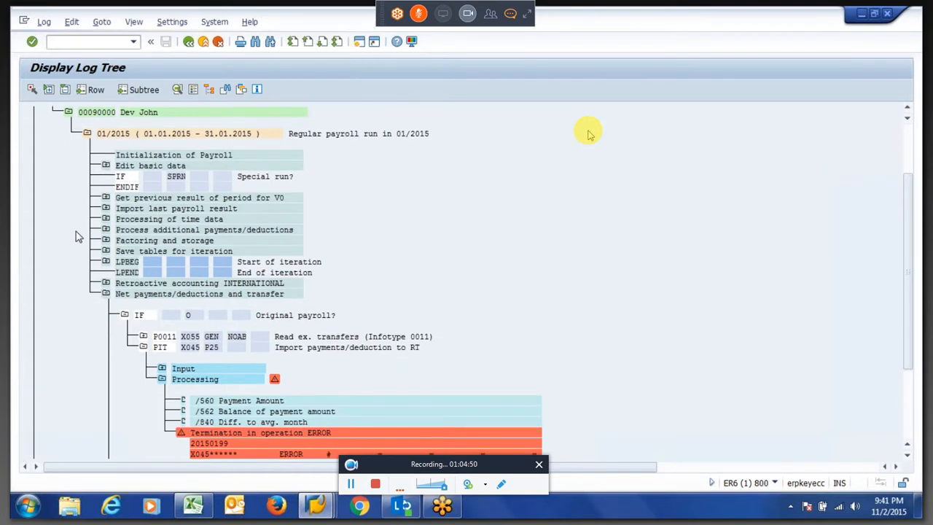
scroll(284, 414, "down", 3)
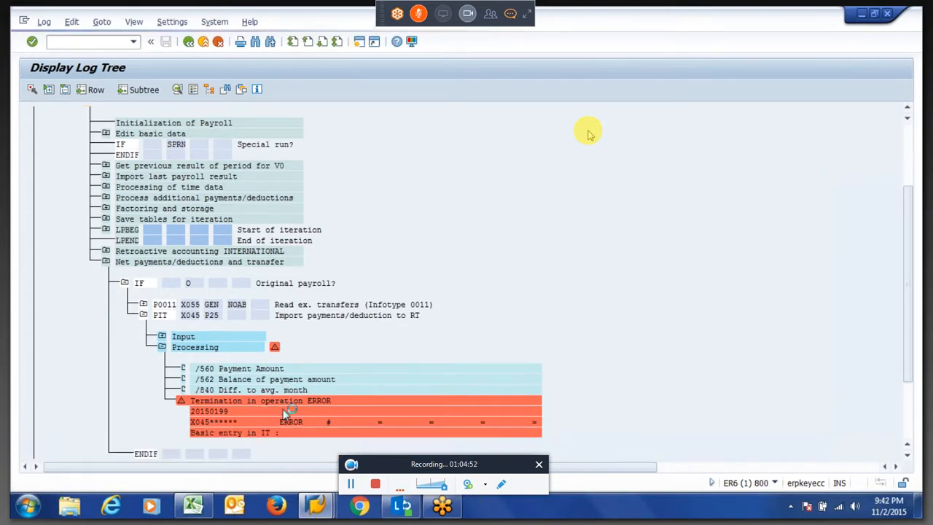
Step: Expand the iteration's first run down to PRT ZCO1 P99 in the tax block and inspect its input table RT
left_click(105, 230)
left_click(125, 240)
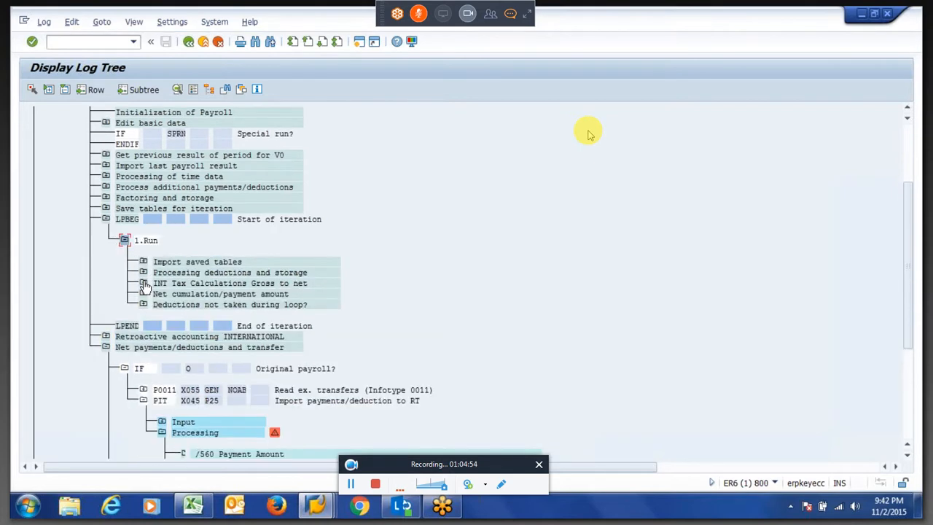
left_click(144, 283)
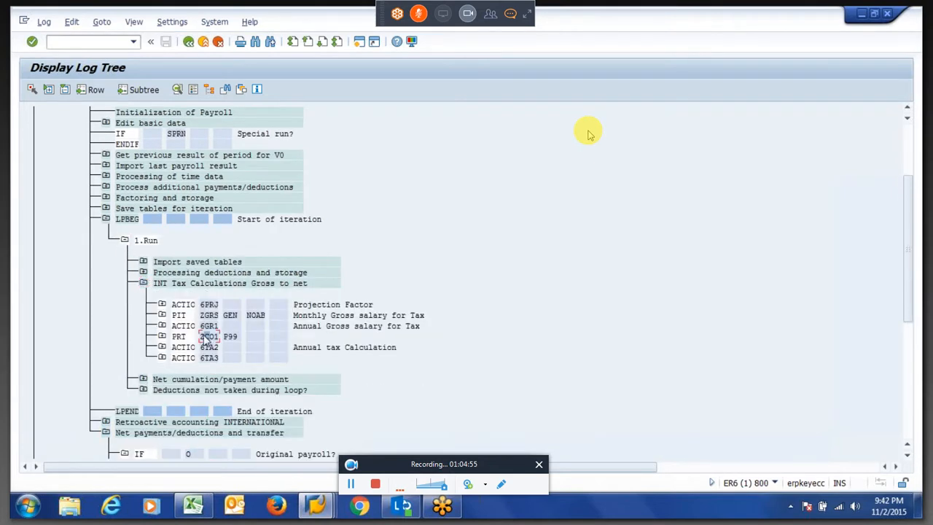
left_click(163, 337)
left_click(510, 13)
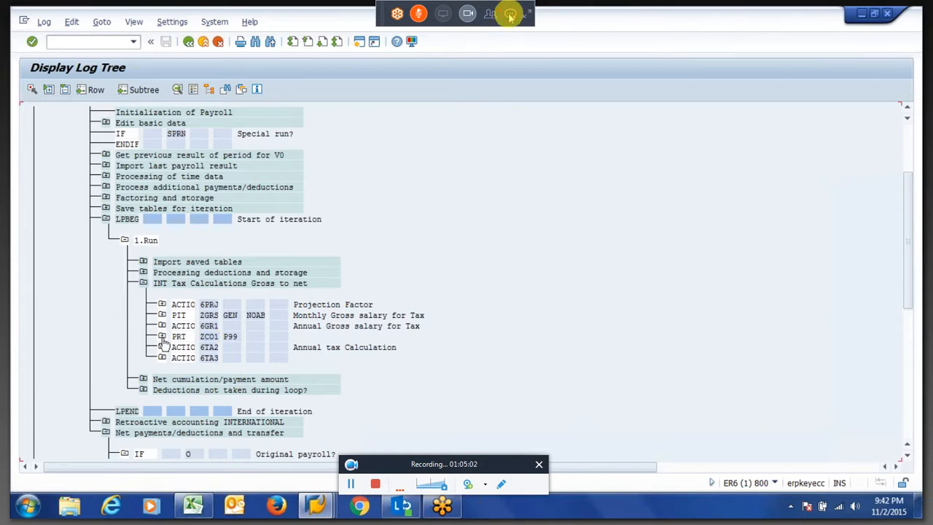
left_click(510, 14)
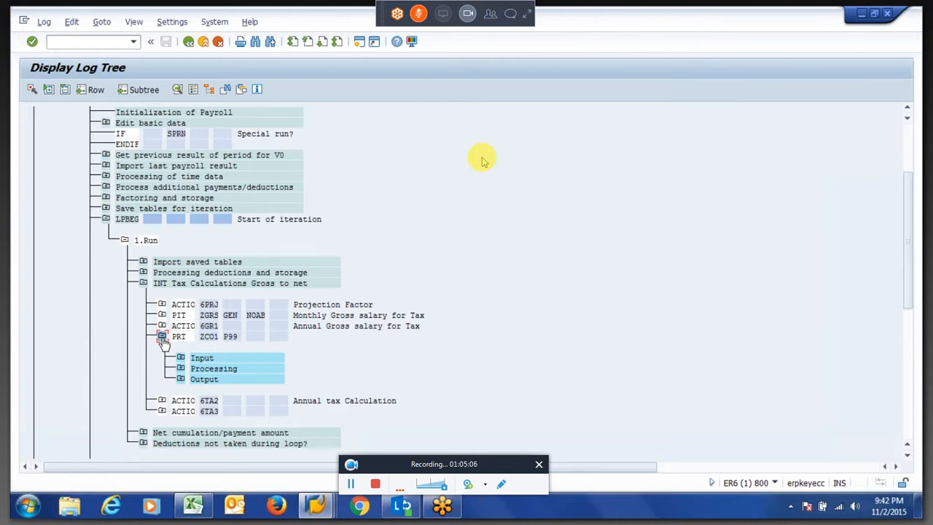
left_click(180, 357)
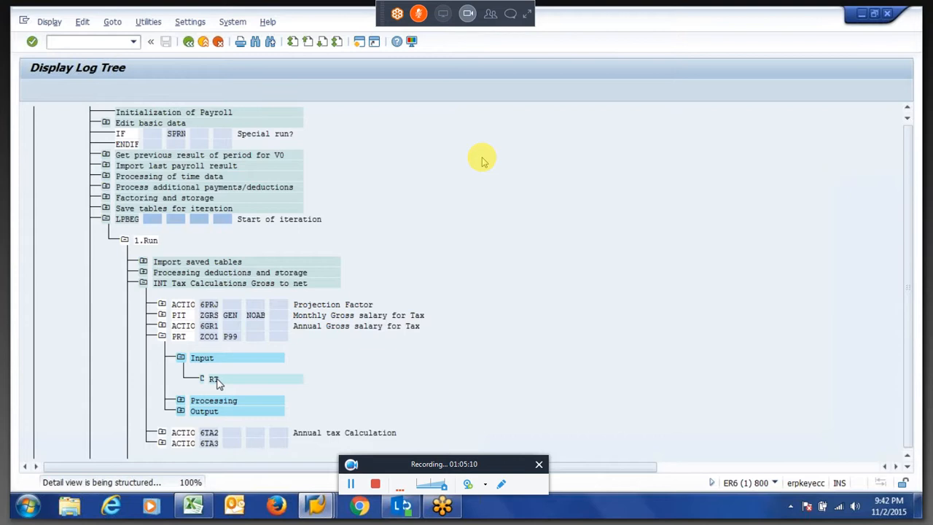
left_click(189, 45)
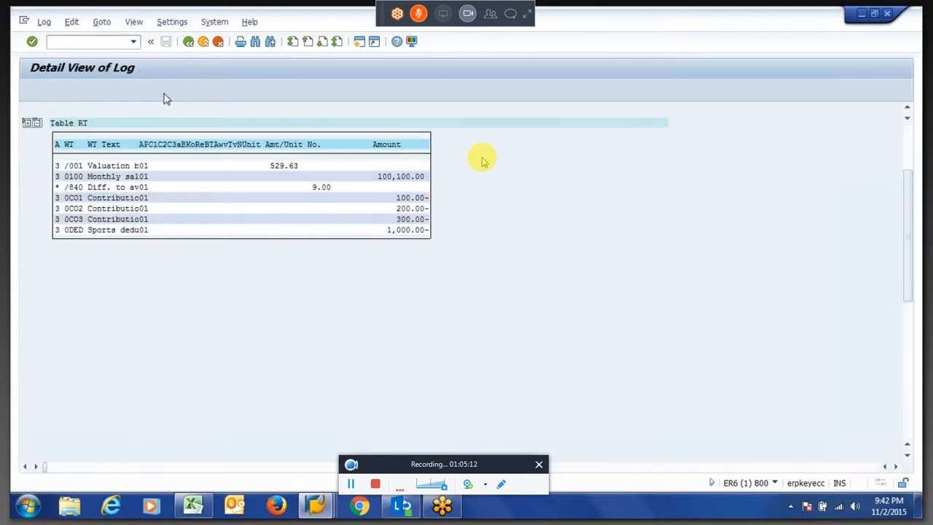
Step: Expand the output of PRT ZCO1 and inspect the operations processed for wage type 0CO1, including the added wage type 0REB
left_click(180, 411)
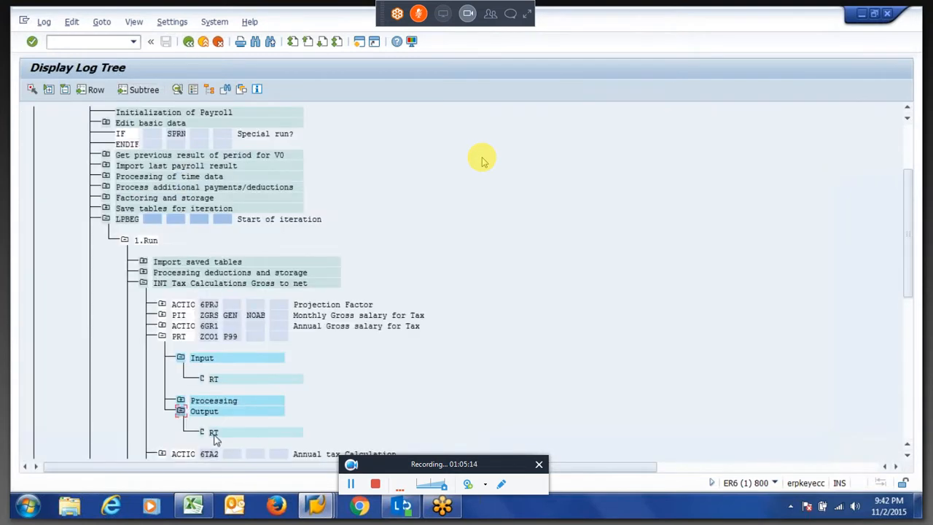
left_click(181, 402)
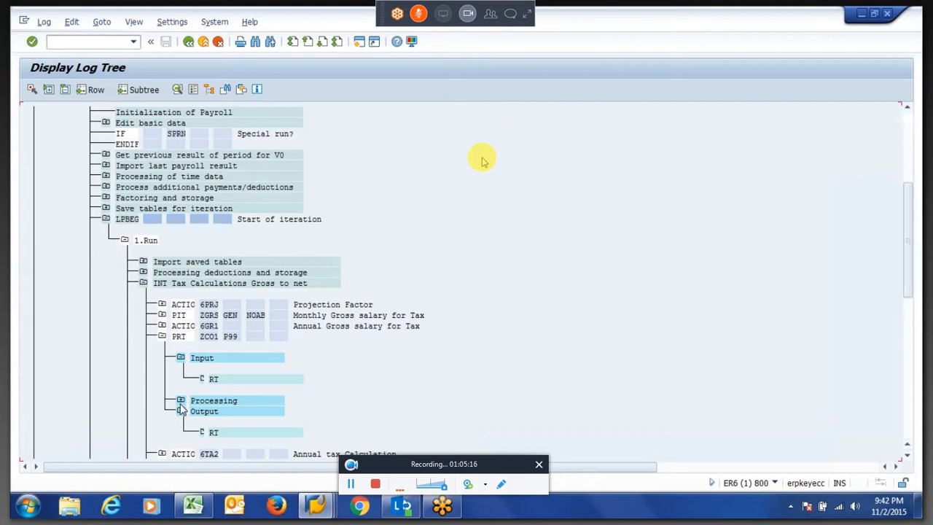
double_click(225, 401)
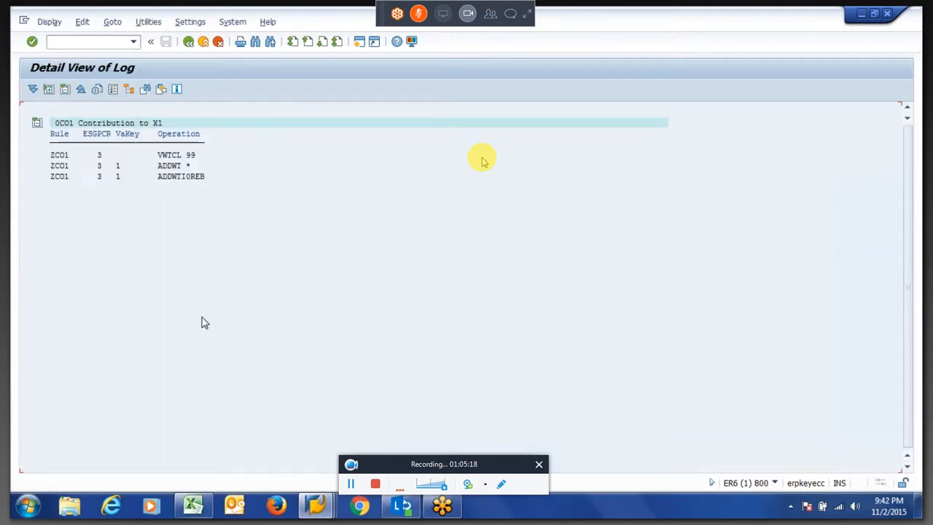
left_click(184, 177)
left_click_drag(188, 180, 210, 183)
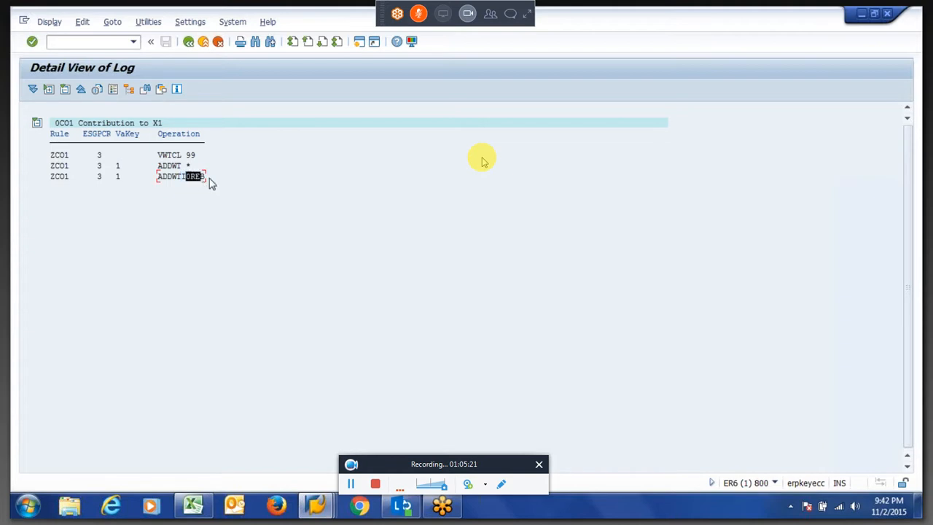
left_click(188, 43)
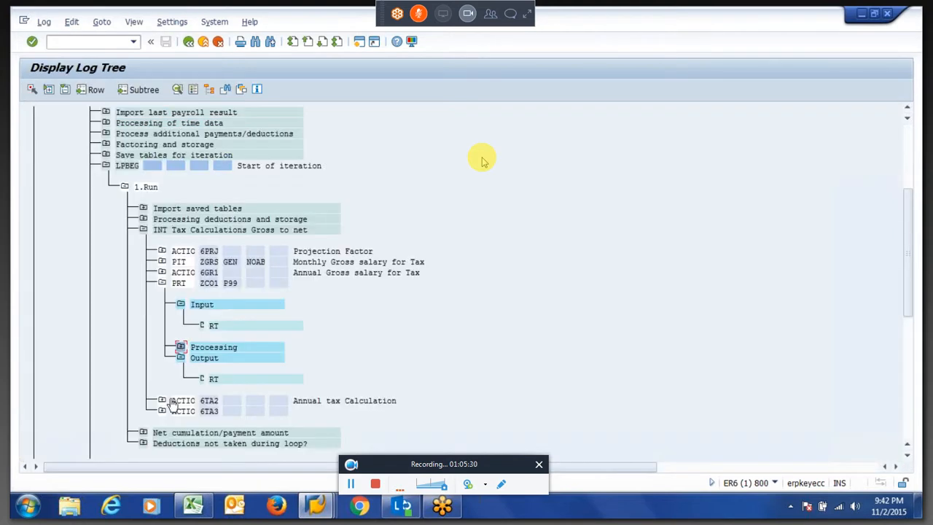
Step: Open the output table IT of ACTIO 6TA2 and examine the tax rebate 0REB and annual gross 0GRS amounts
left_click(163, 401)
left_click(182, 454)
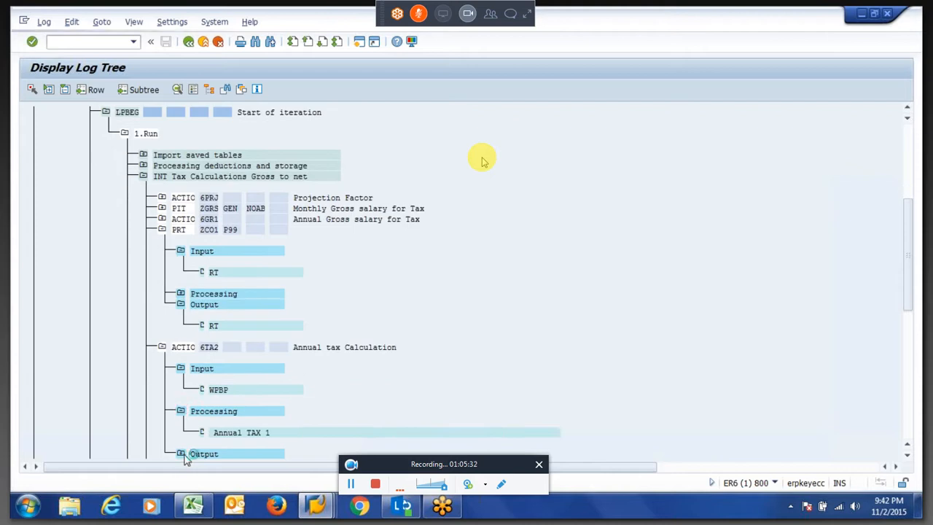
left_click(181, 453)
double_click(213, 437)
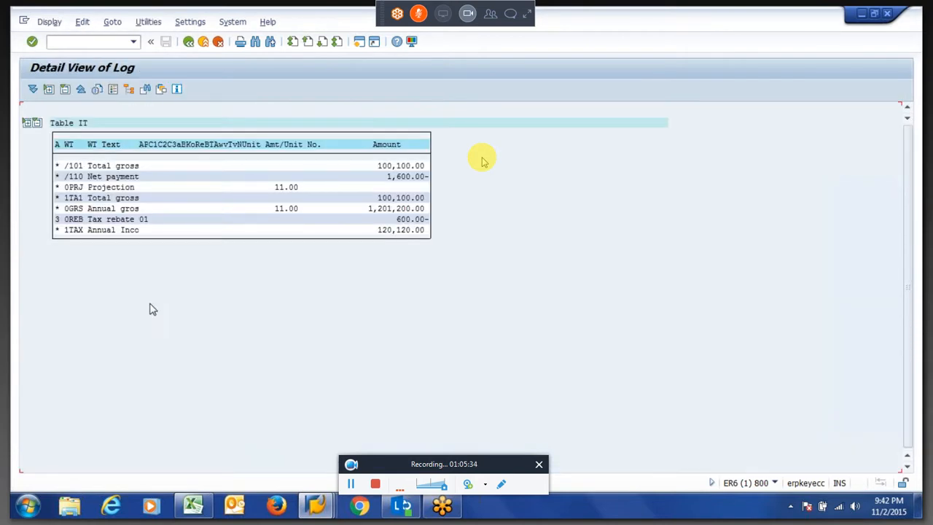
left_click(67, 222)
left_click_drag(394, 220, 429, 224)
left_click(370, 210)
left_click_drag(374, 211, 436, 210)
left_click(188, 42)
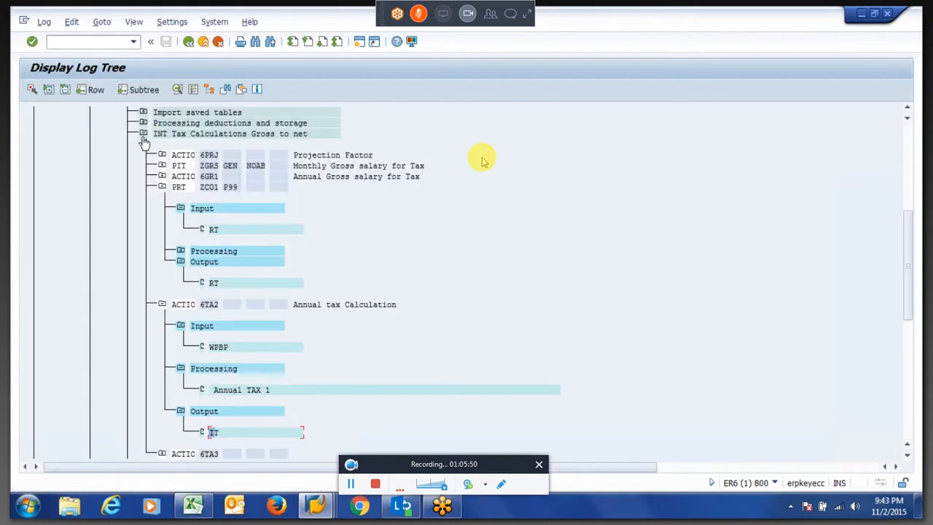
Step: Collapse the gross-to-net tax block and inspect wage type /840 in the input table IT of PIT X045 P25
left_click(144, 134)
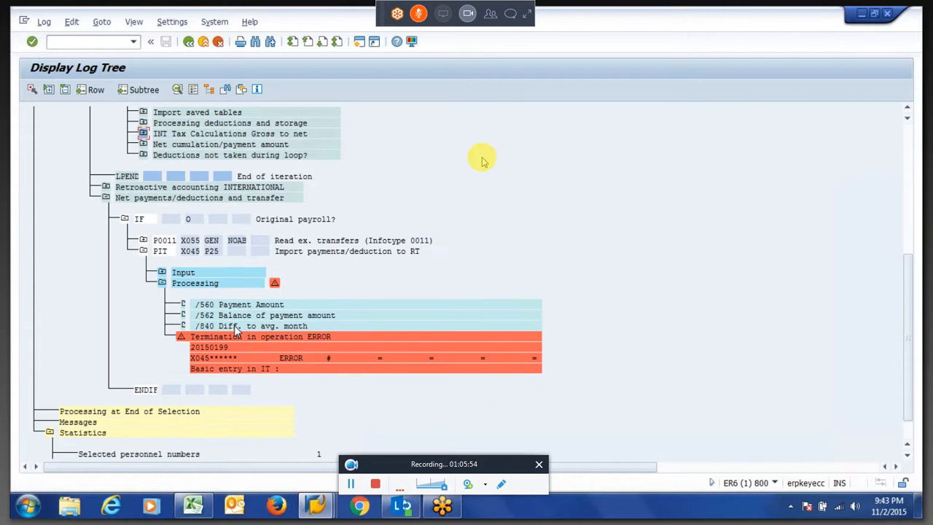
left_click(162, 274)
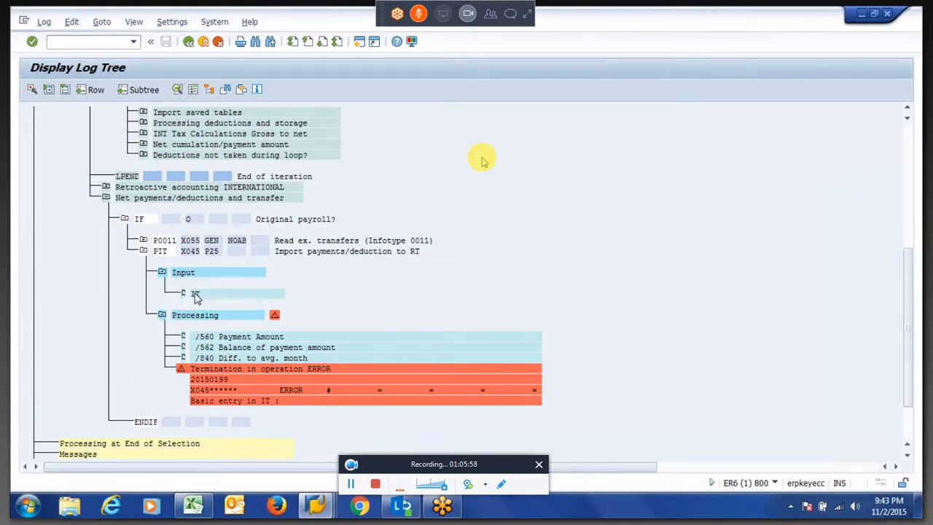
double_click(194, 289)
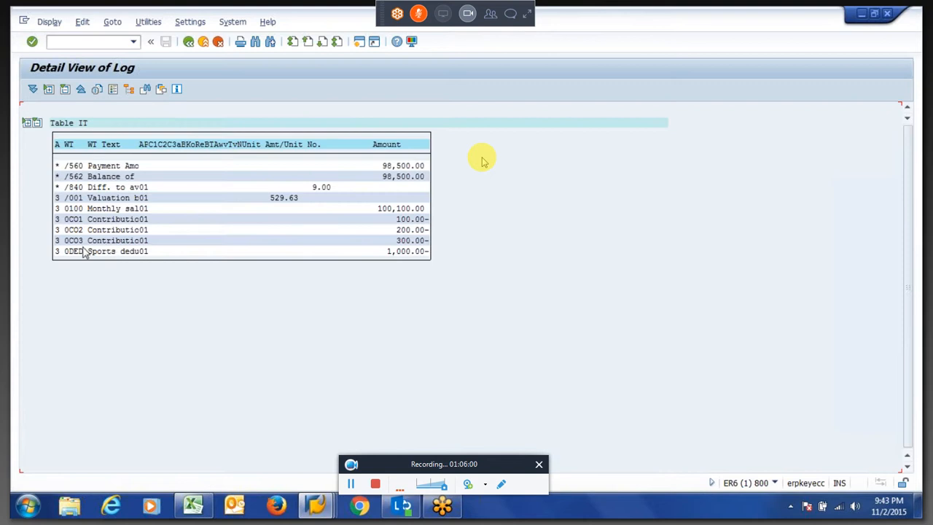
left_click(67, 187)
Step: Switch to the other SAP session and open table view V_512W_D for maintenance through transaction SM30
key("alt+Tab")
key("BackSpace")
key("BackSpace")
key("BackSpace")
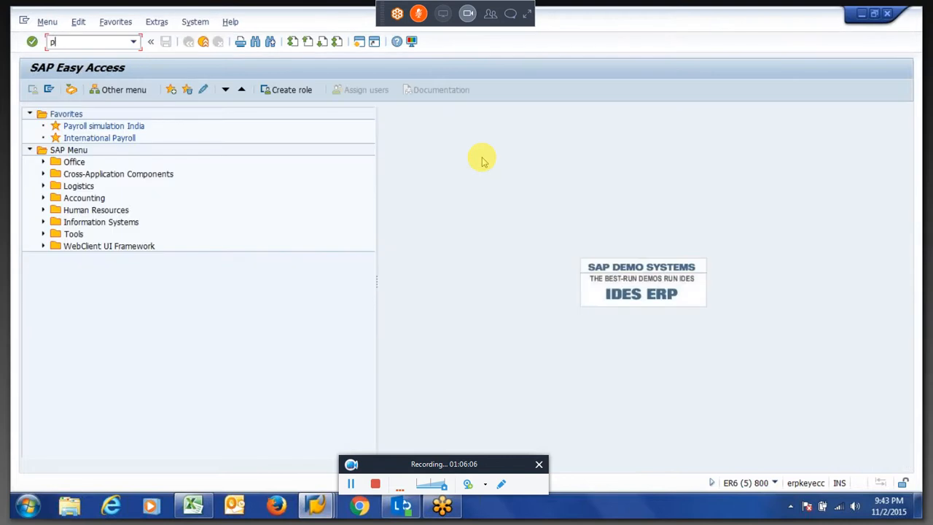
type("sm30")
key("Return")
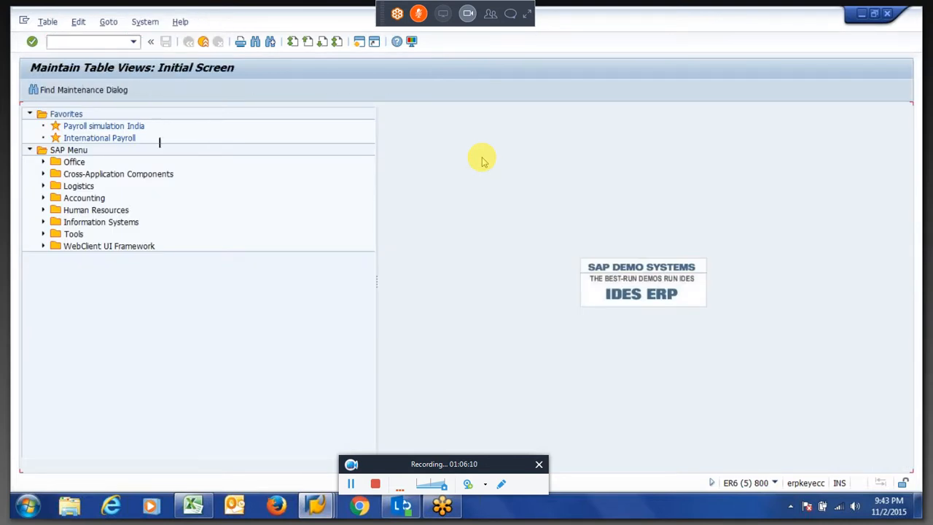
left_click(153, 263)
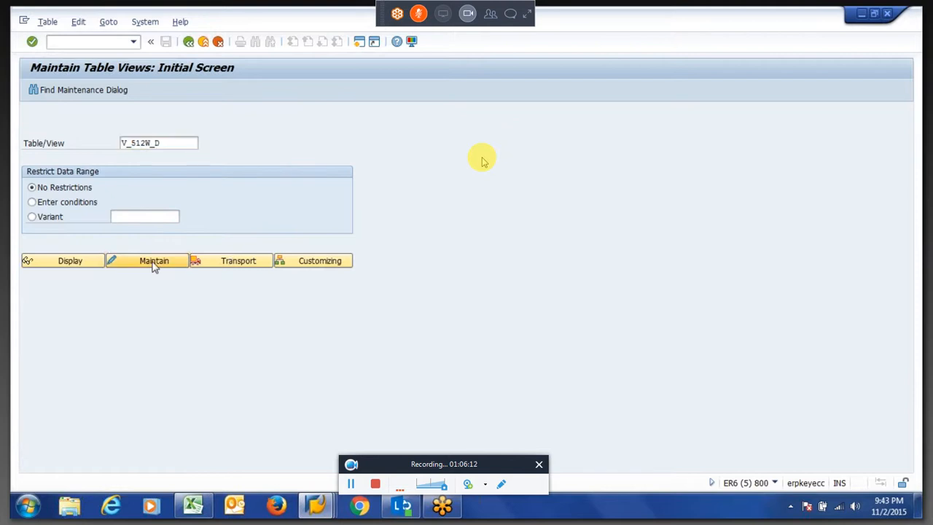
key("Return")
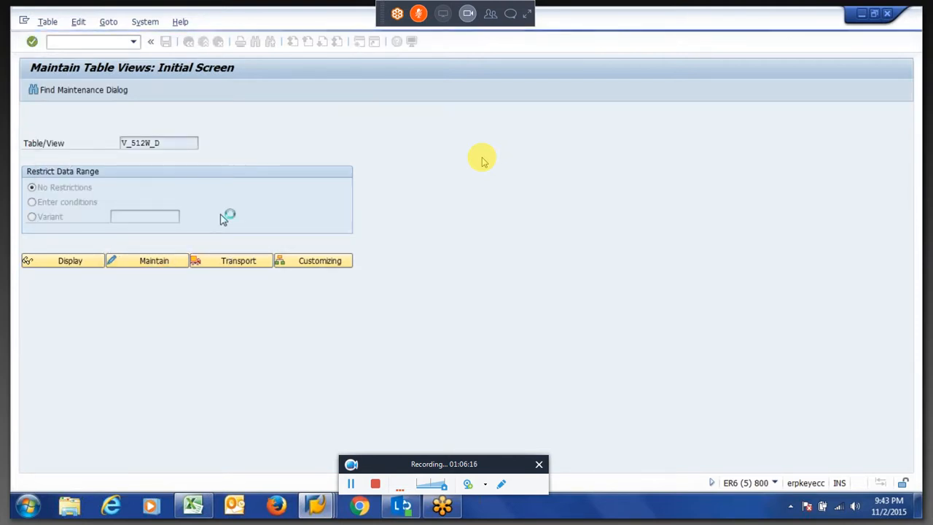
key("Return")
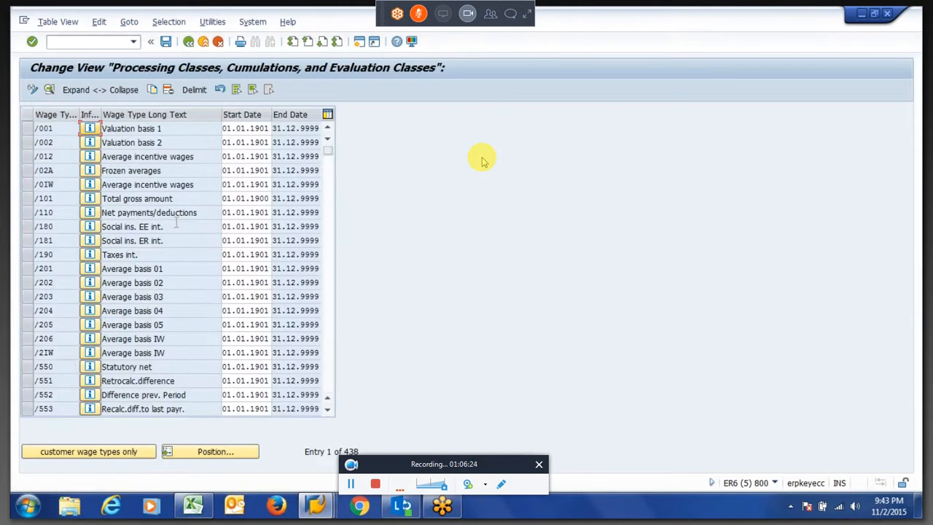
Step: Locate wage type 0REB Tax rebate in the view and examine its processing classes through class 99
left_click(208, 452)
key("Return")
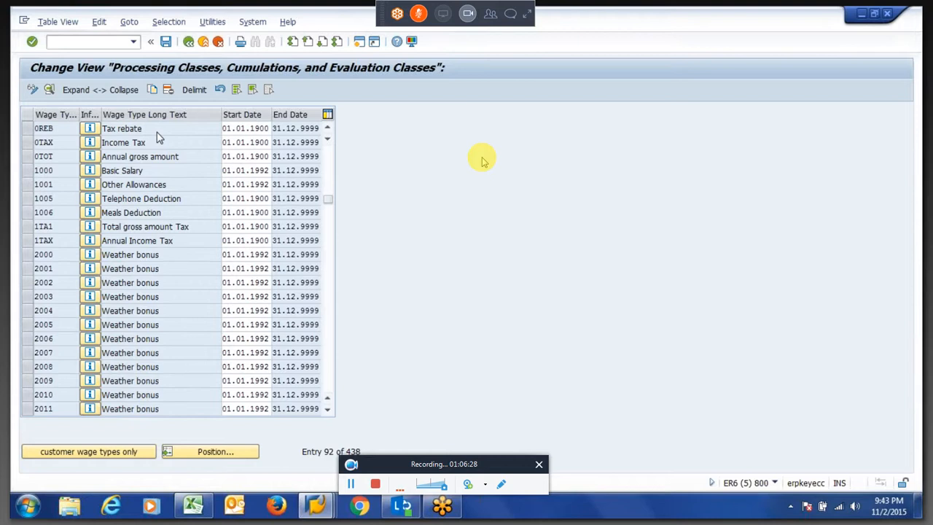
double_click(157, 132)
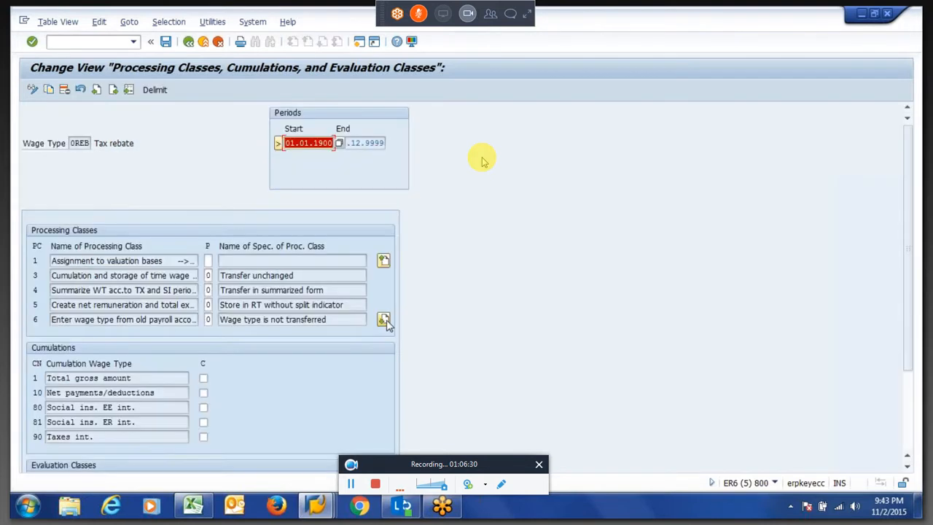
left_click(383, 320)
left_click(383, 320)
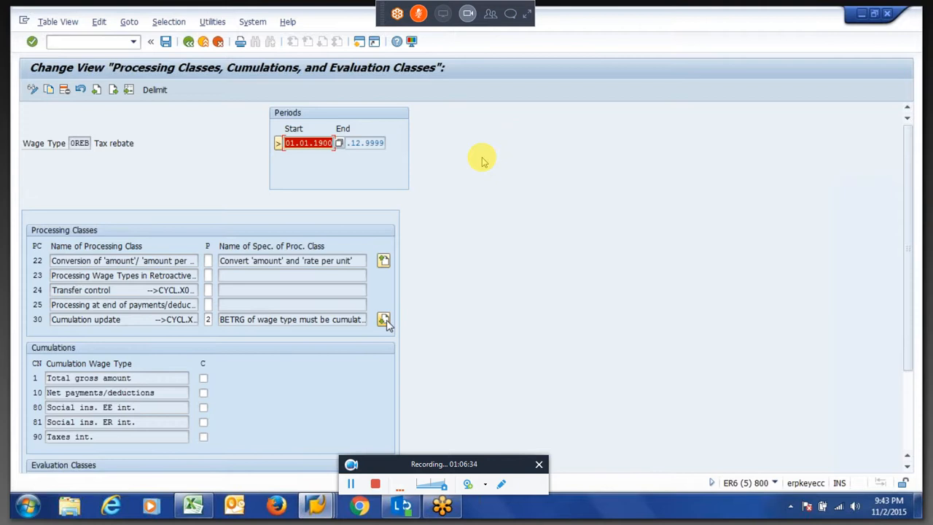
left_click(383, 320)
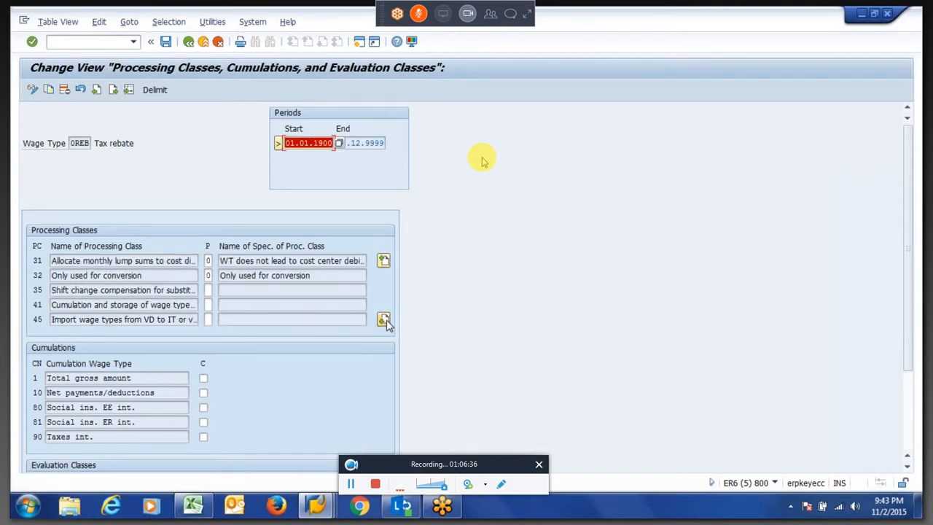
left_click(383, 320)
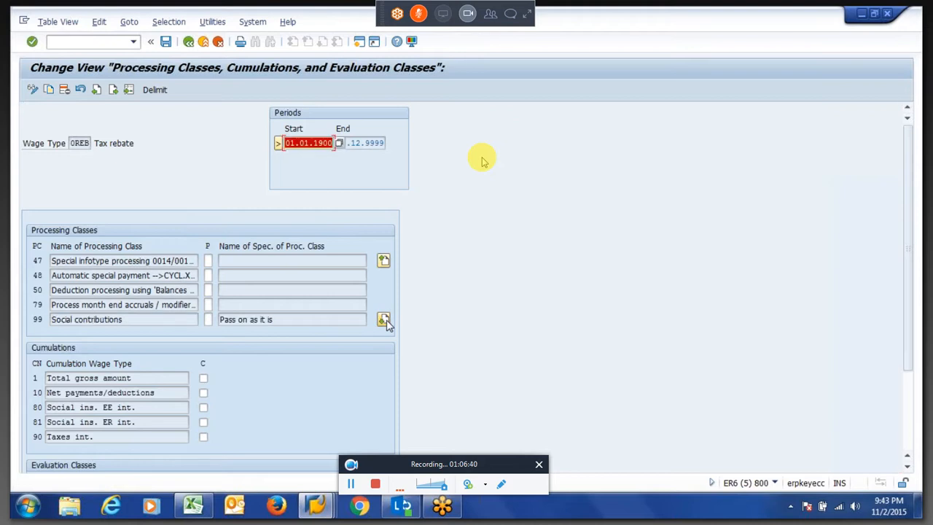
left_click(384, 320)
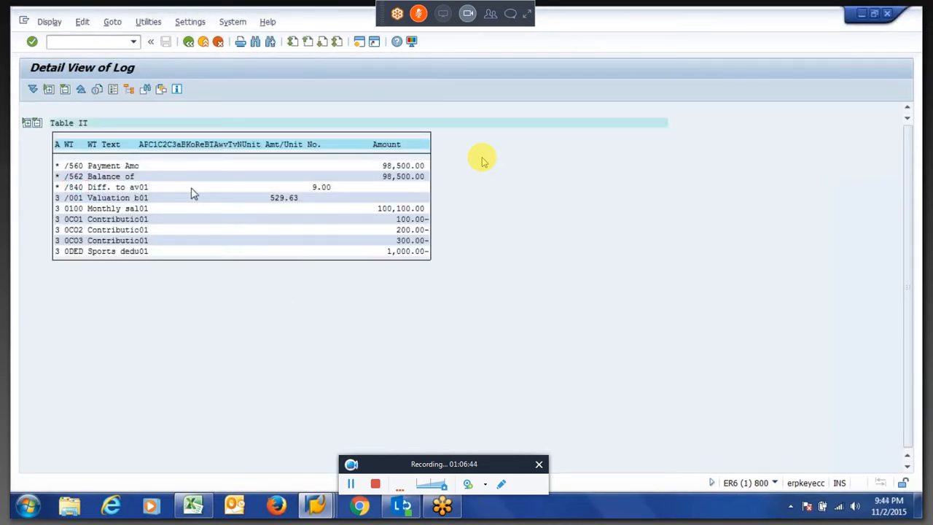
Step: Return to the log tree, expand the input and output of P0011 X055, and inspect /840 in its output table IT
key("F3")
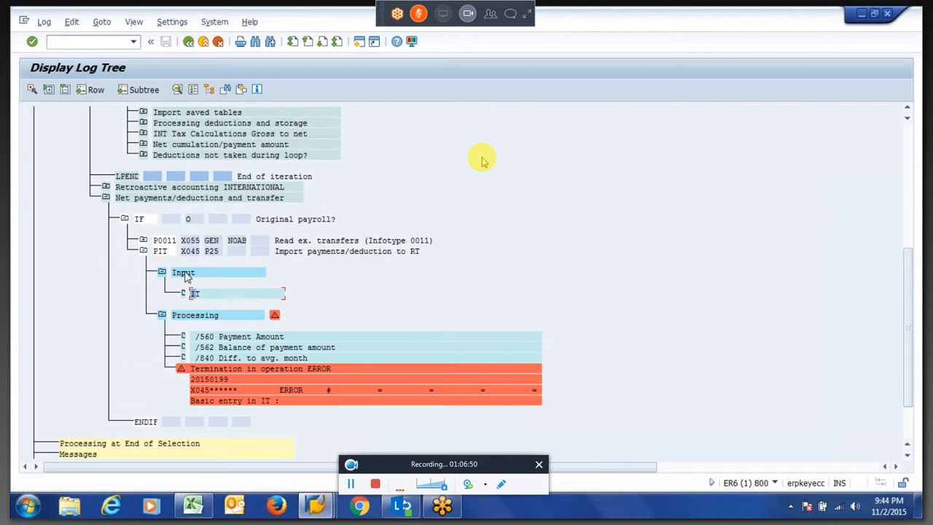
left_click(142, 240)
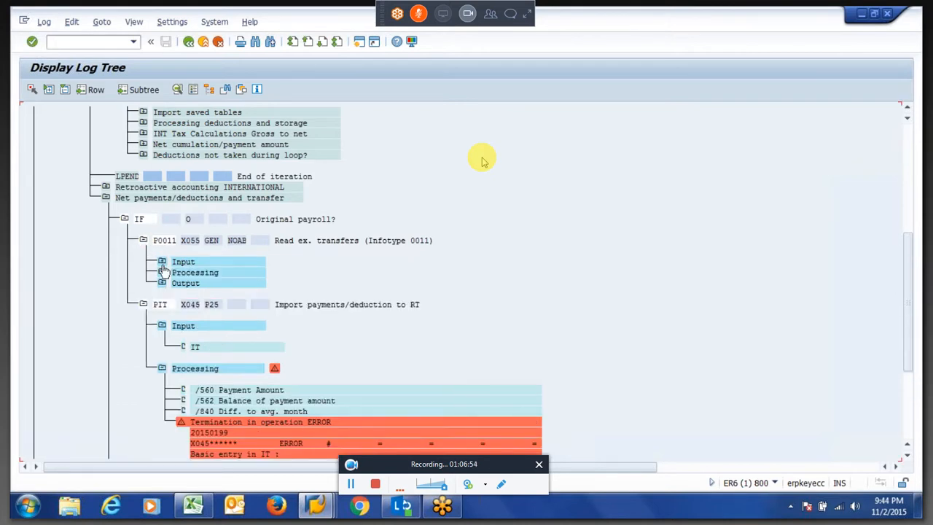
left_click(162, 261)
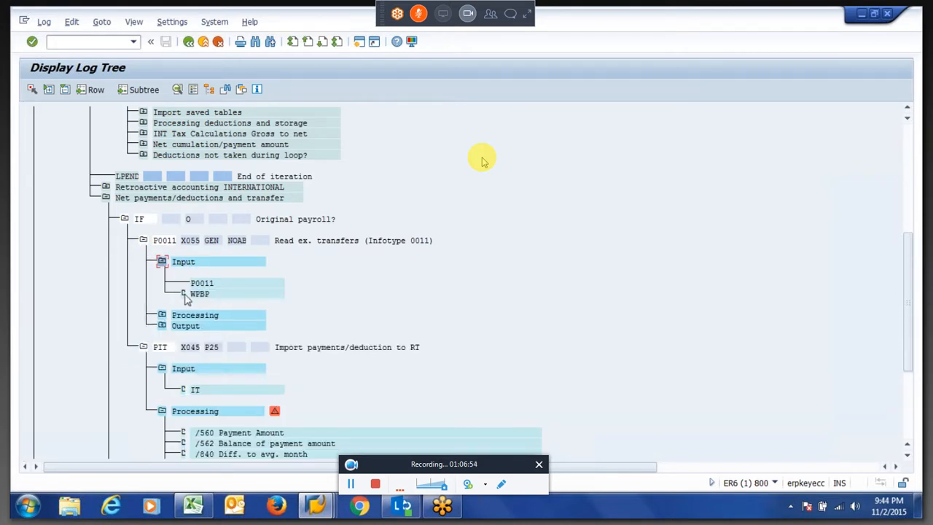
left_click(162, 326)
double_click(198, 351)
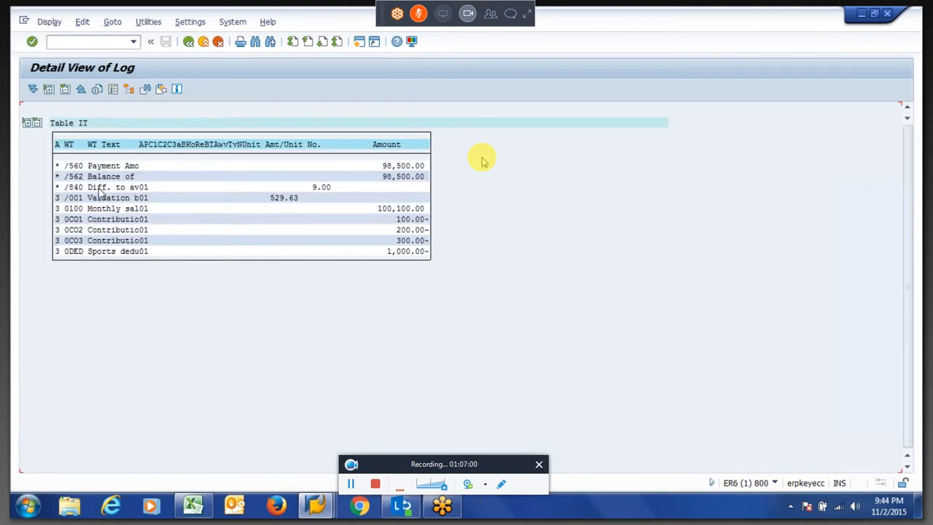
left_click(99, 188)
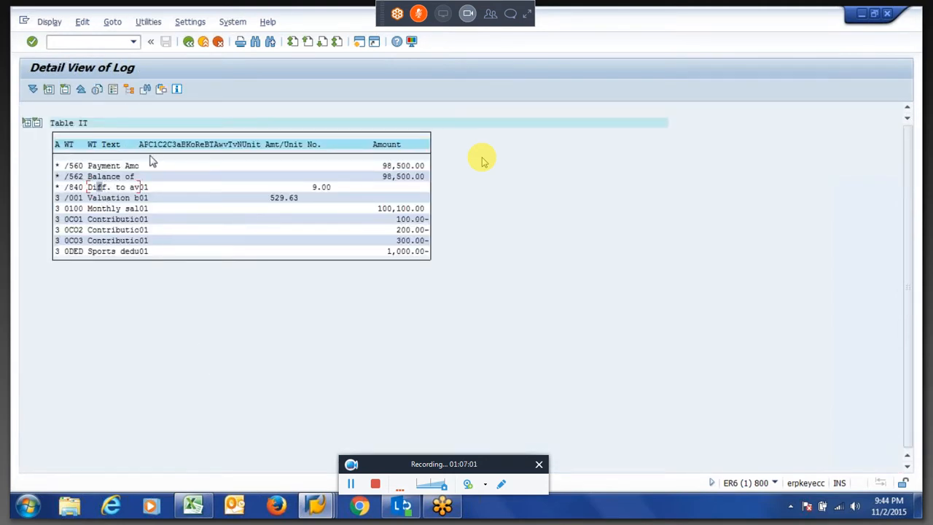
left_click(188, 42)
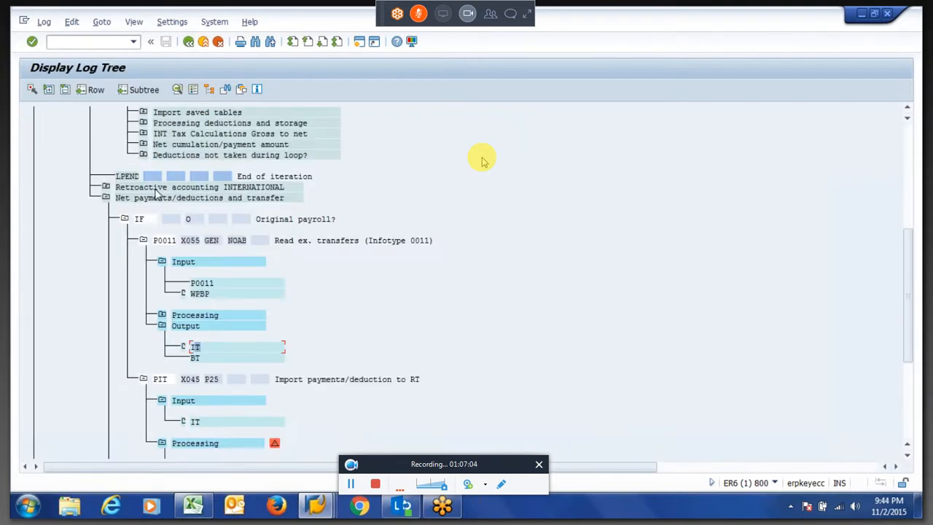
Step: Collapse the net payments and transfer block and view the detailed log of the INT Tax Calculations Gross to net block
left_click(124, 219)
left_click(106, 198)
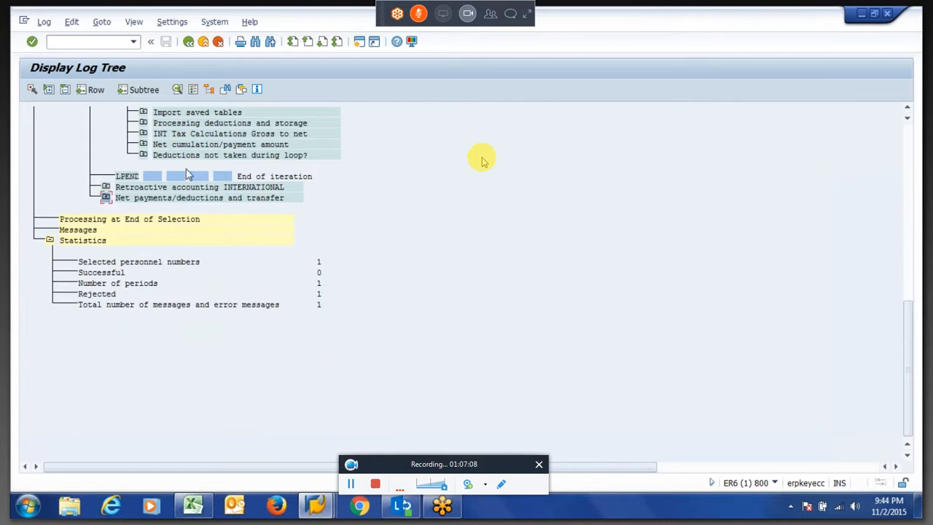
double_click(187, 139)
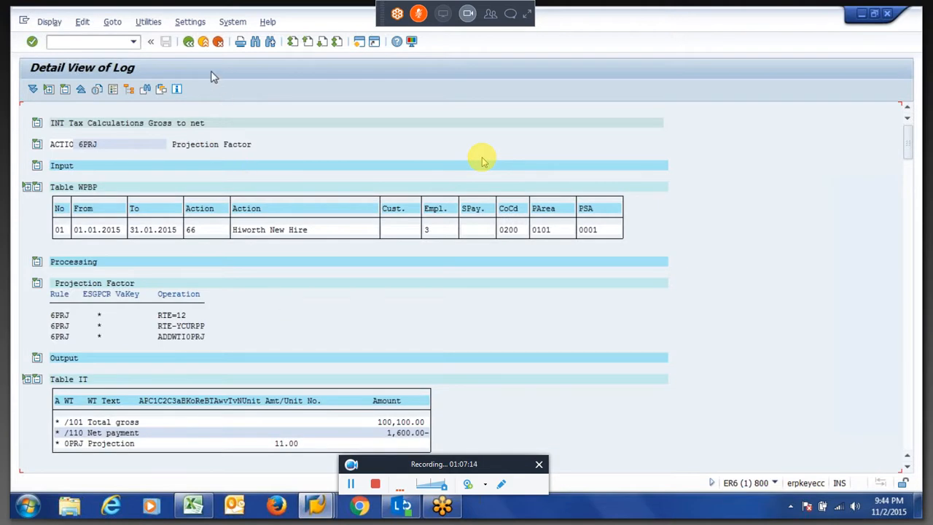
left_click(188, 42)
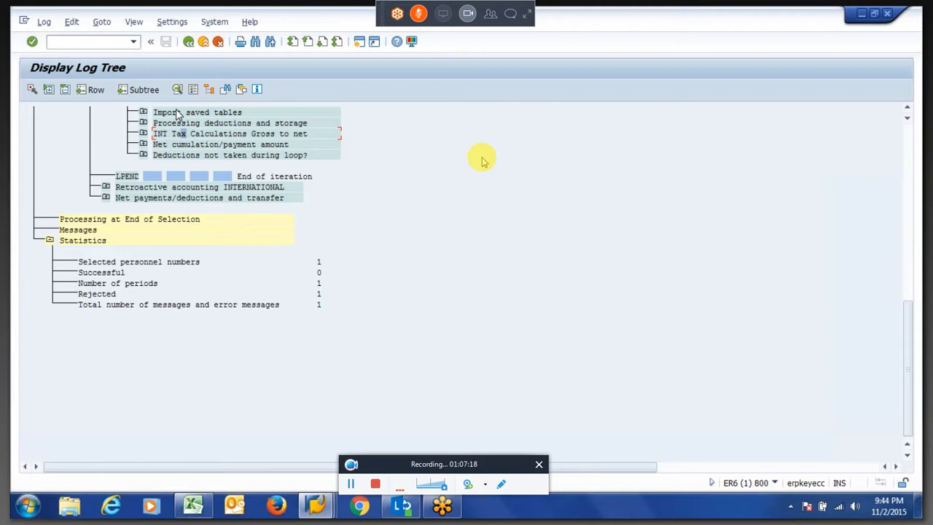
Step: Expand the net cumulation block down to PIT X040 and inspect wage type /840 in its input table IT
left_click(143, 145)
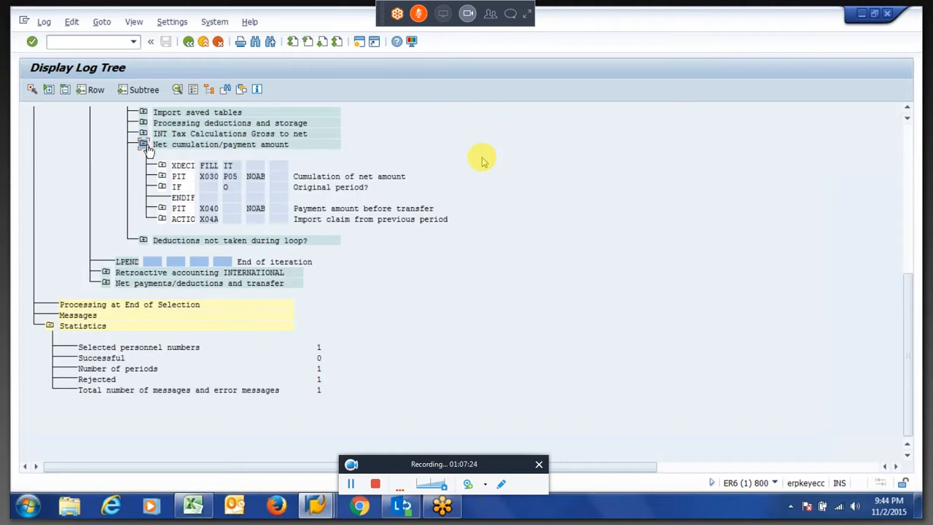
left_click(163, 209)
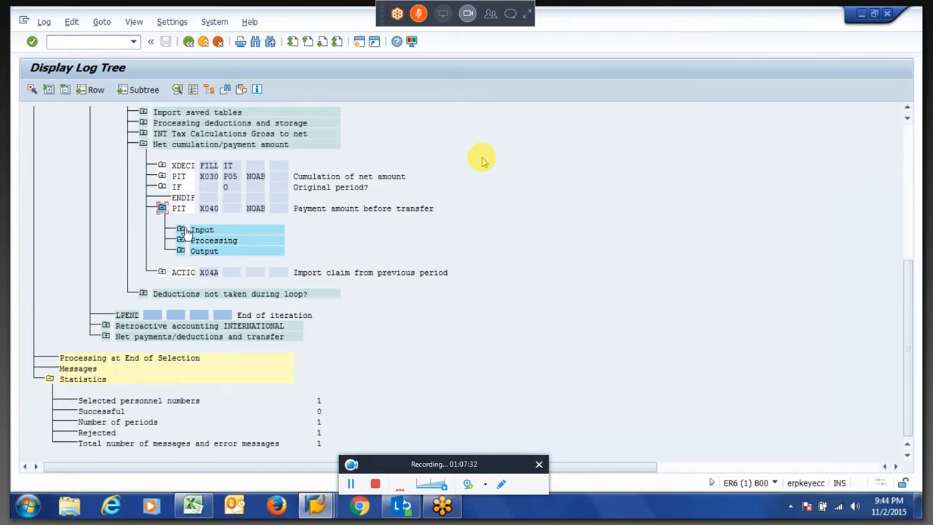
left_click(183, 230)
double_click(215, 250)
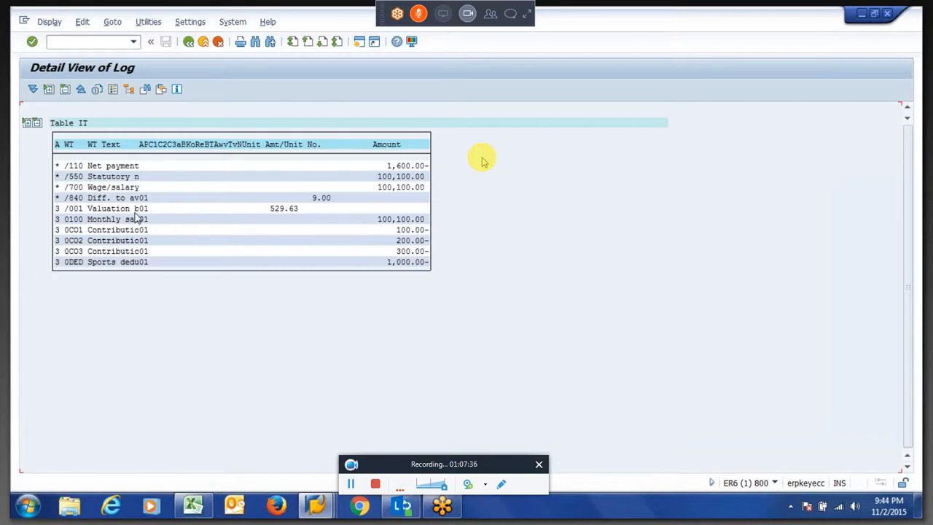
left_click_drag(77, 198, 143, 197)
key("F3")
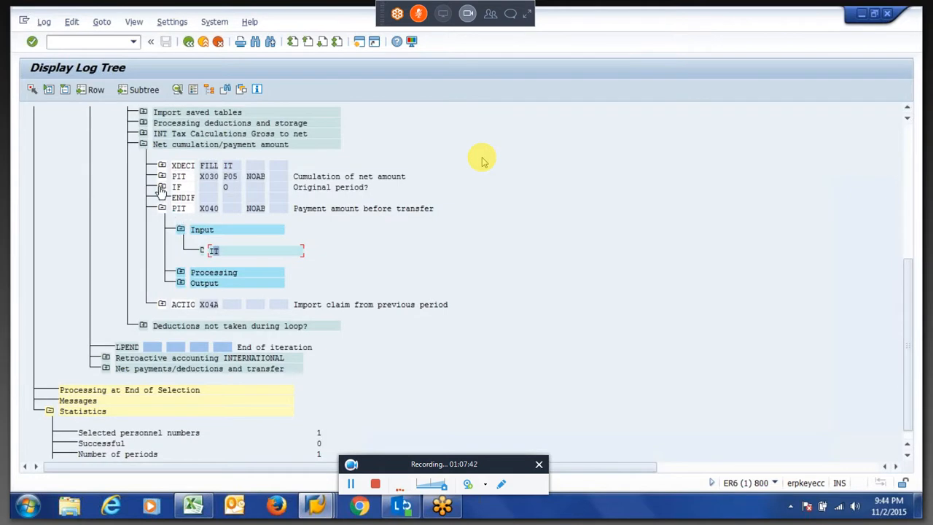
Step: Expand PLRT XADV under the original period condition and list the wage types processed by PIT X040
left_click(161, 188)
left_click(161, 188)
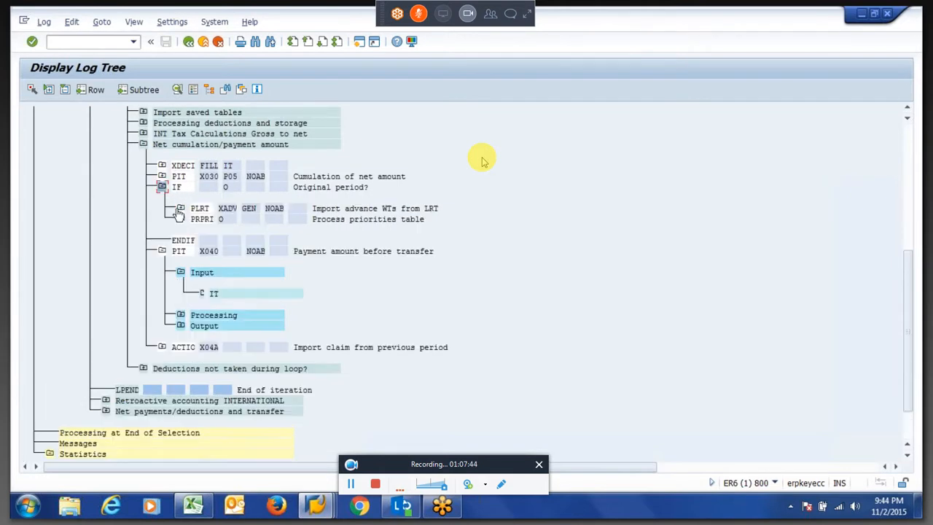
left_click(180, 211)
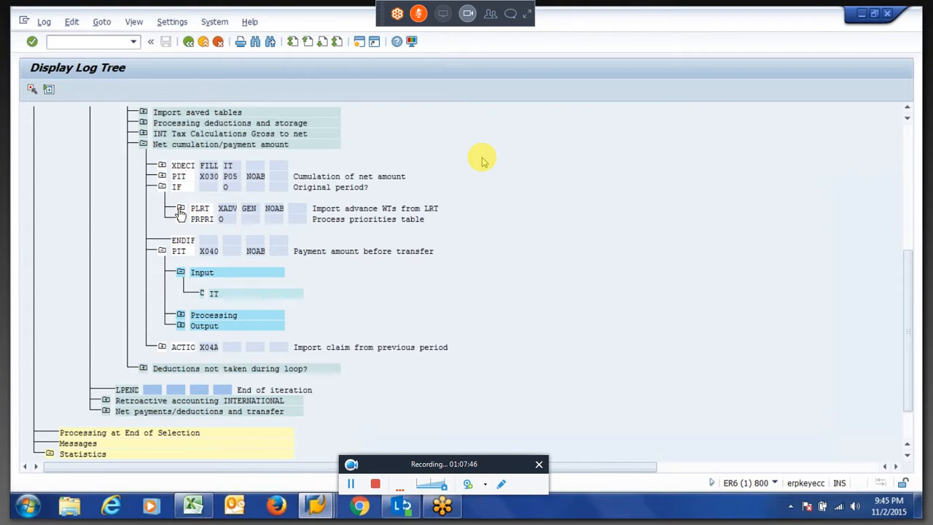
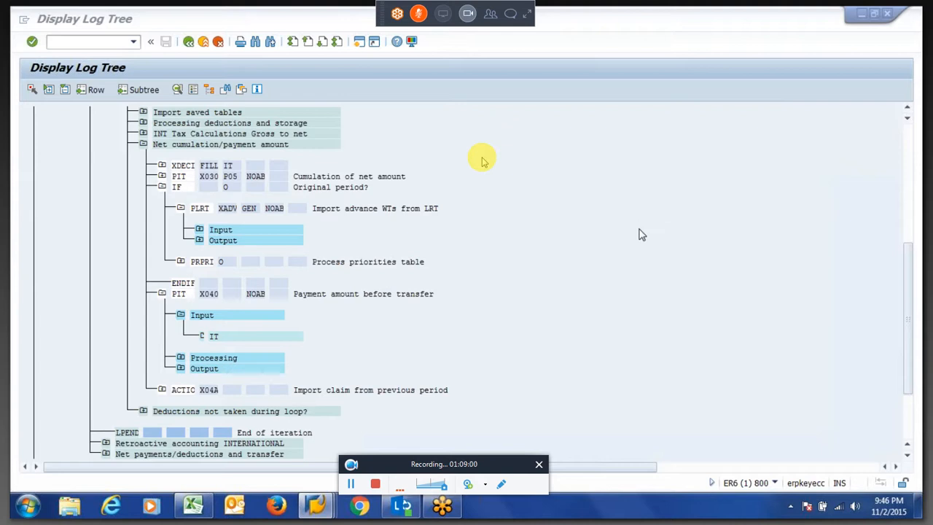
left_click(180, 358)
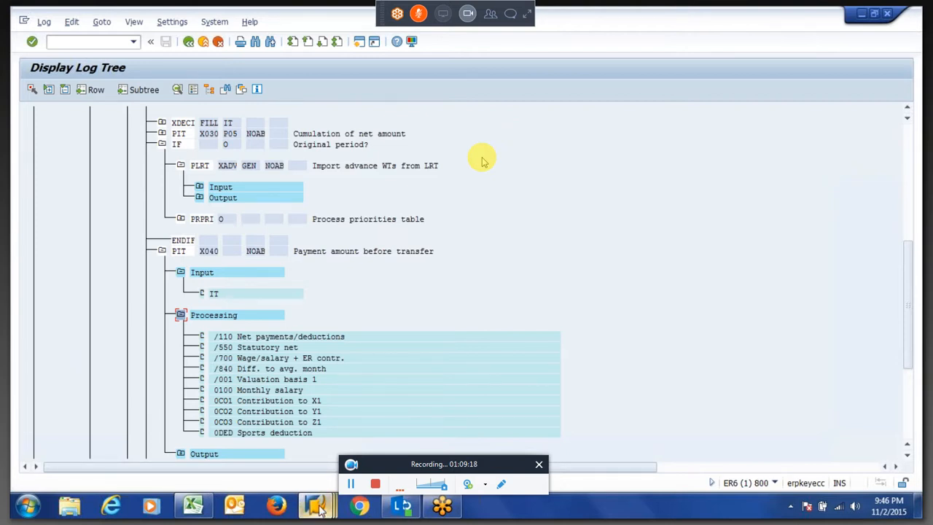
Step: Switch to the session showing wage type 0REB, leave table maintenance and open the source text of schema 6TAX for changing
mouse_move(321, 510)
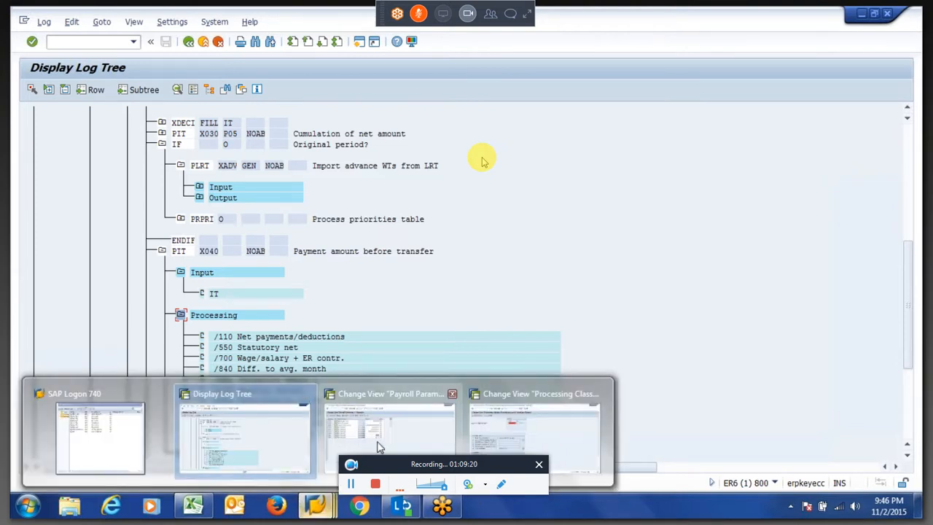
mouse_move(378, 446)
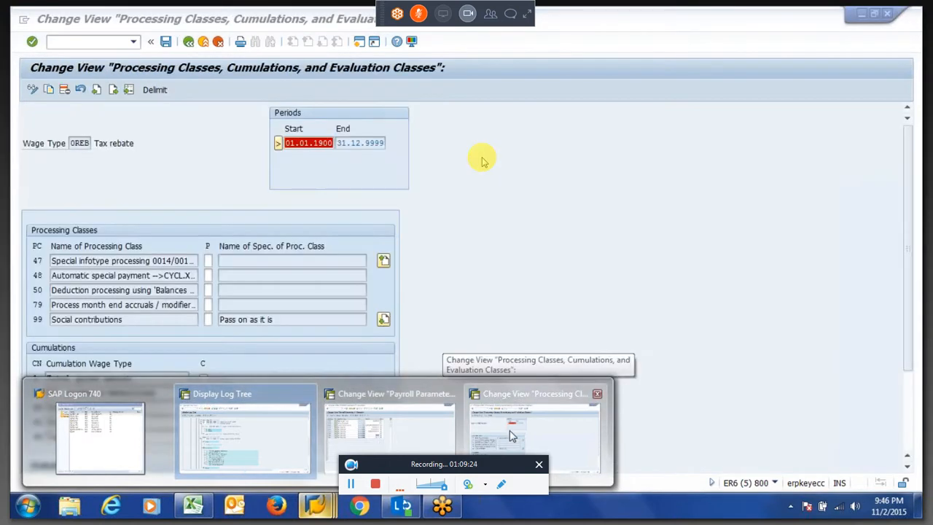
left_click(510, 435)
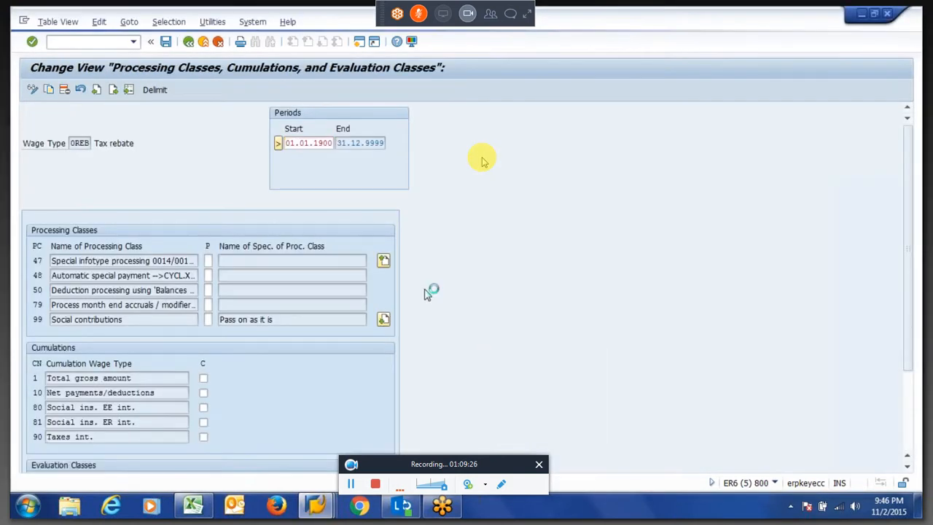
key("F3")
key("F3")
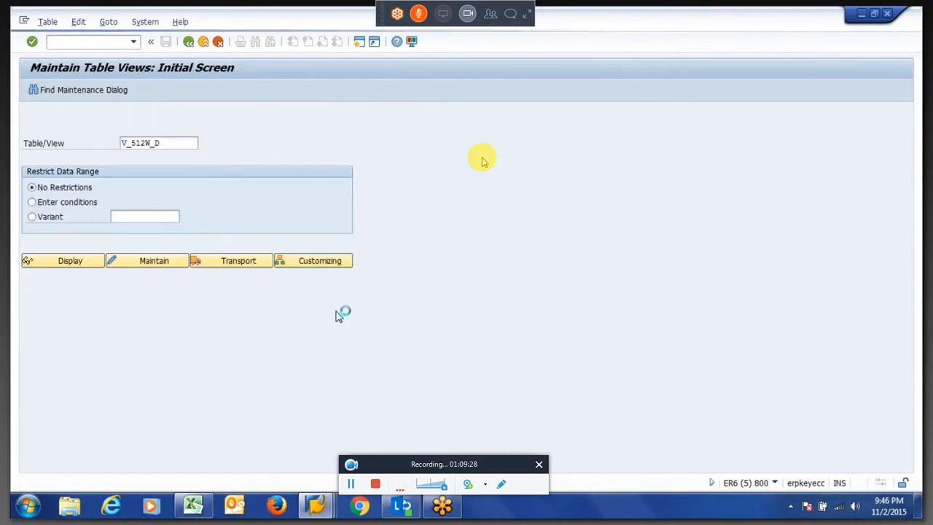
key("F3")
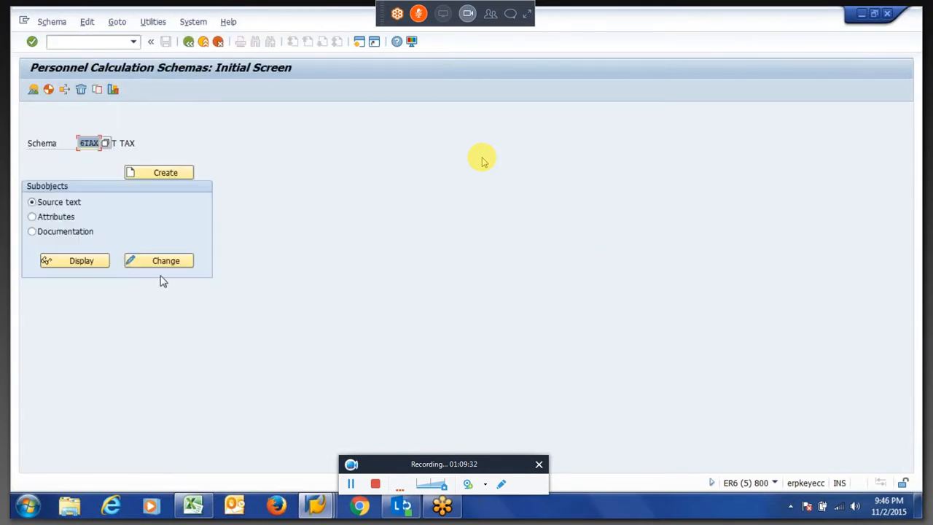
left_click(160, 263)
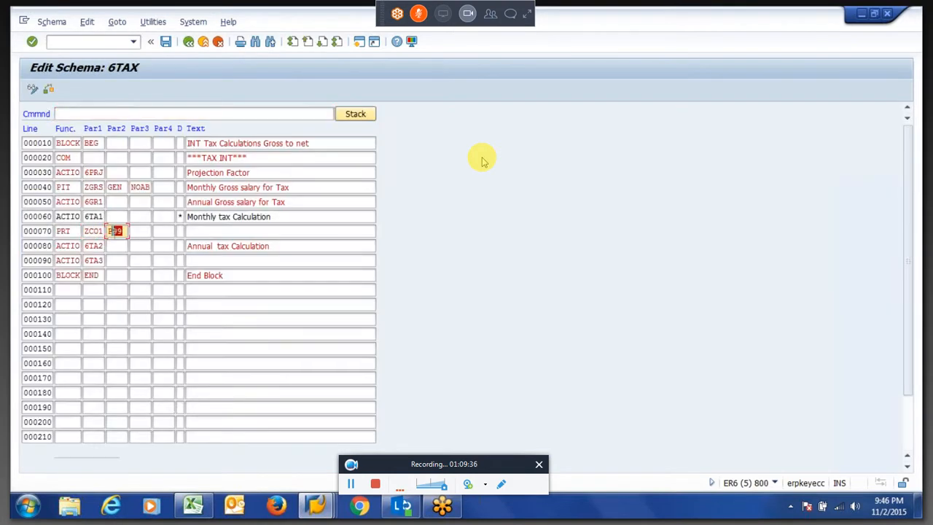
Step: Check the parameters of the PIT ZGRS and PRT ZCO1 lines, then open rule ZCO1 in its tree overview
left_click(108, 231)
left_click(124, 188)
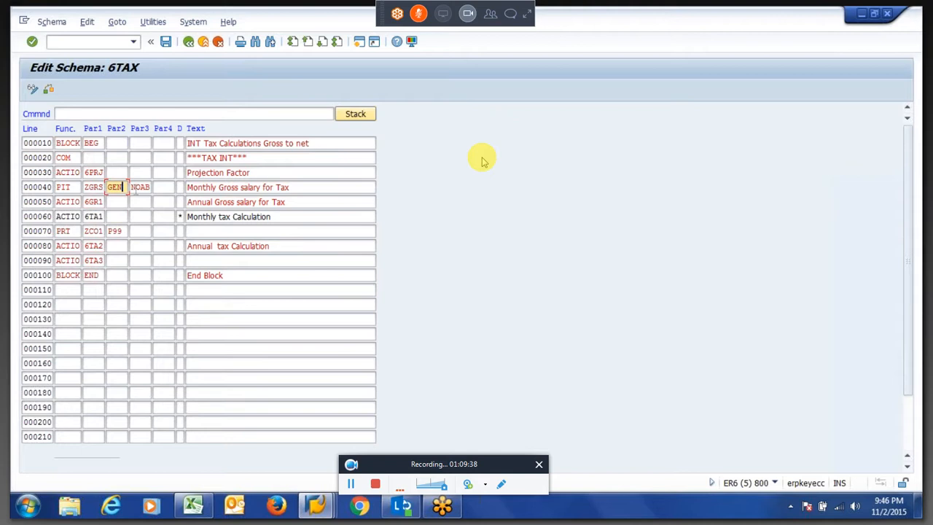
left_click(136, 188)
double_click(92, 232)
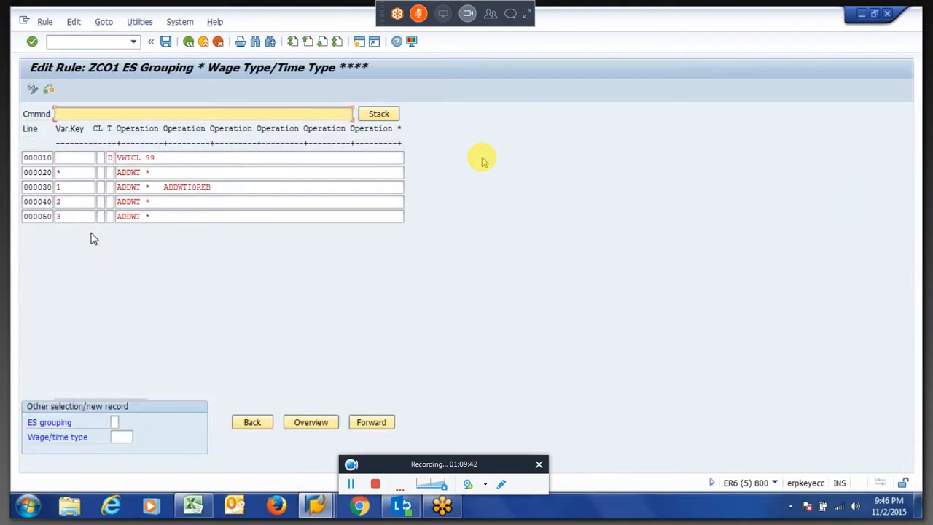
key("F3")
left_click(167, 306)
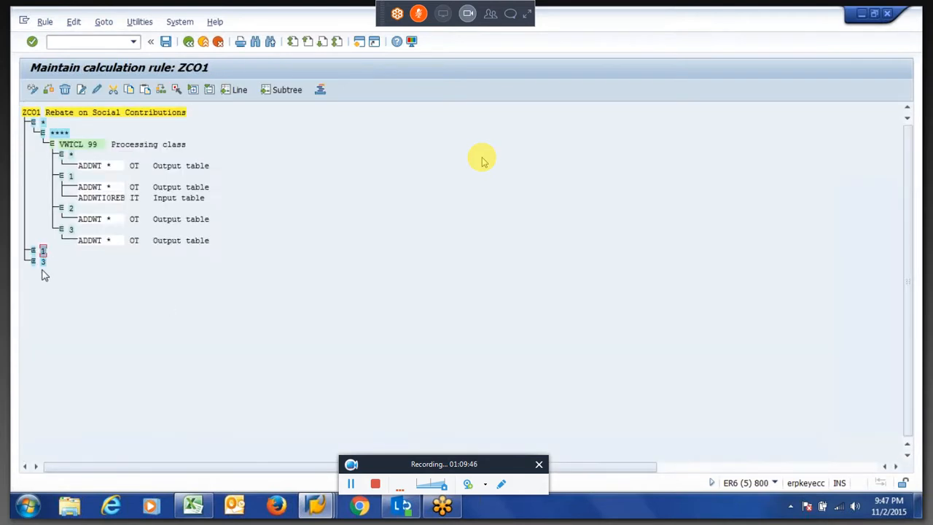
Step: Compare groupings *, 1 and 3 of rule ZCO1 and expand grouping 3 down to its VWTCL 99 decision
left_click(43, 262)
left_click(42, 124)
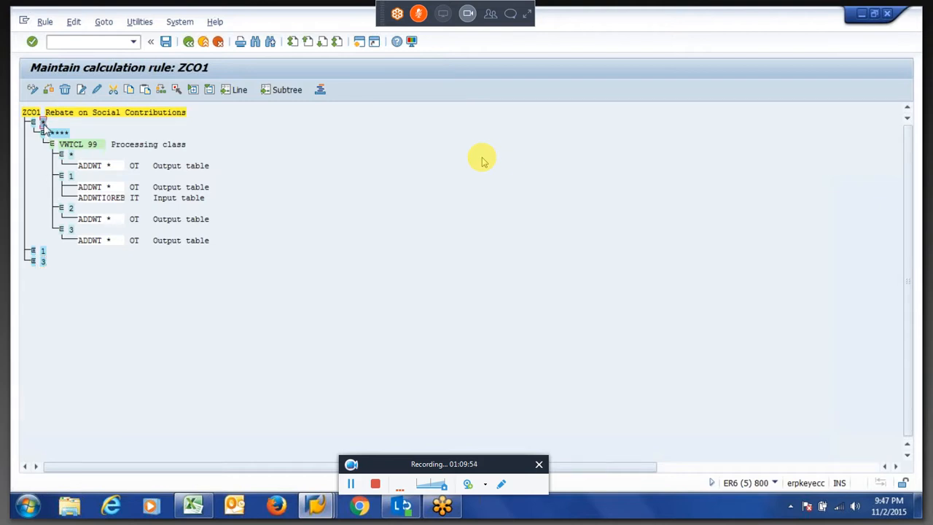
left_click(43, 263)
left_click(43, 252)
left_click(33, 261)
left_click(40, 263)
left_click(43, 272)
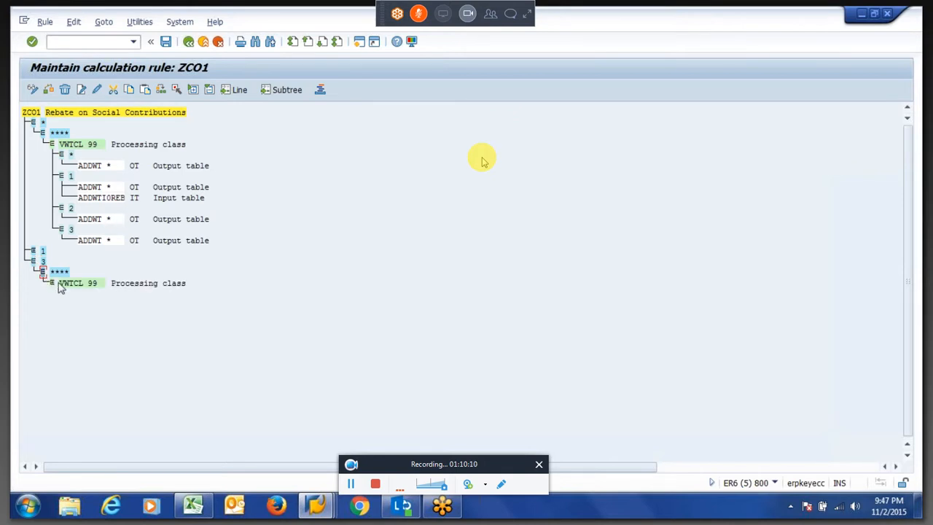
Step: Expand VWTCL 99 under grouping 3 and show the operations of its specification 1
left_click(65, 286)
left_click(24, 115)
left_click(100, 146)
mouse_move(63, 285)
left_mouse_down()
mouse_move(93, 295)
mouse_move(74, 290)
left_mouse_up()
left_click(86, 294)
left_click(53, 283)
left_click(61, 304)
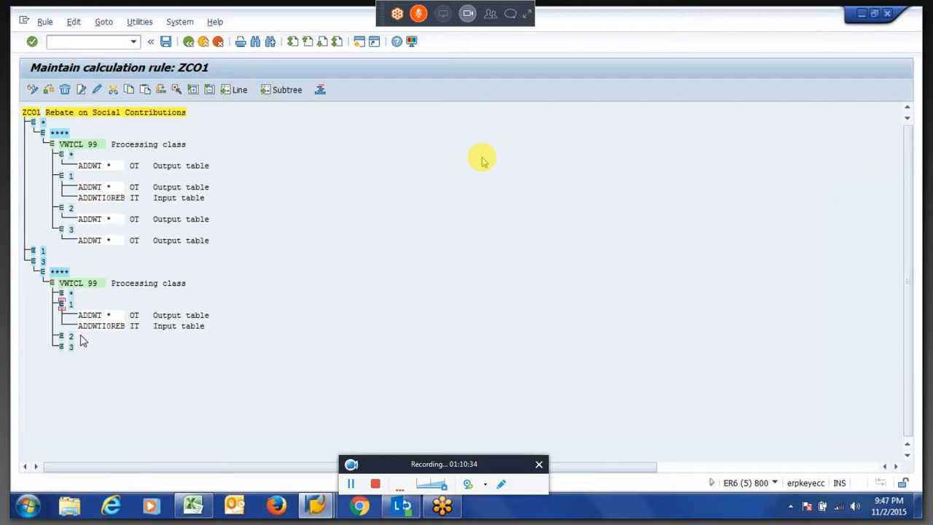
Step: Check ADDWTI0REB and the operations of specifications 2 and 3 under grouping 3, and save rule ZCO1
left_click(110, 327)
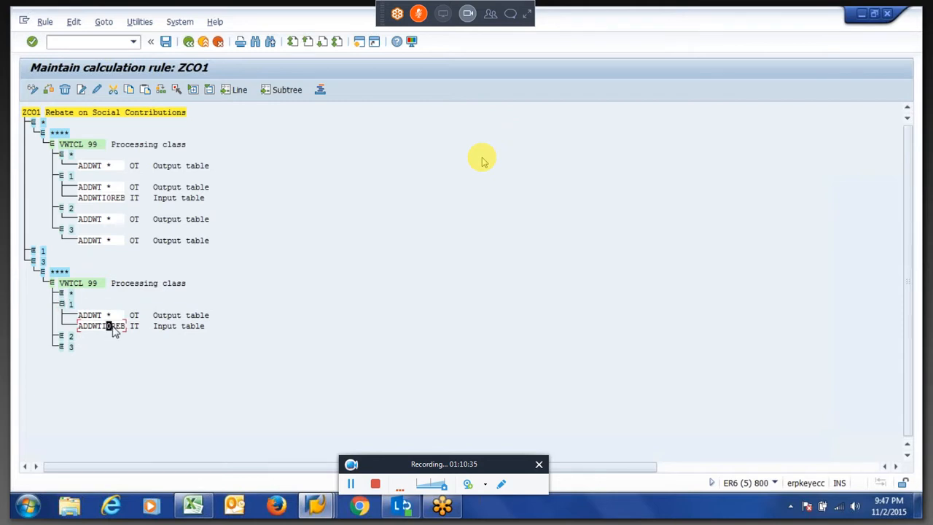
left_click(62, 337)
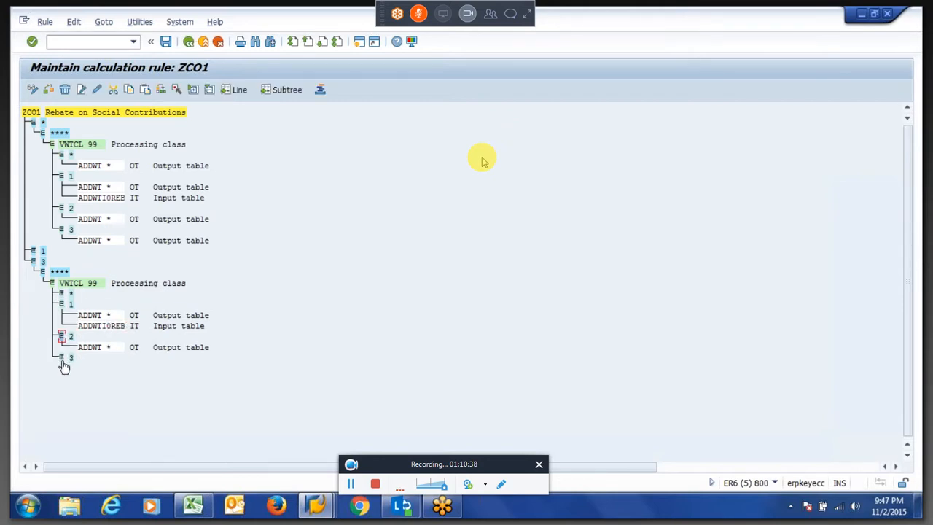
left_click(62, 358)
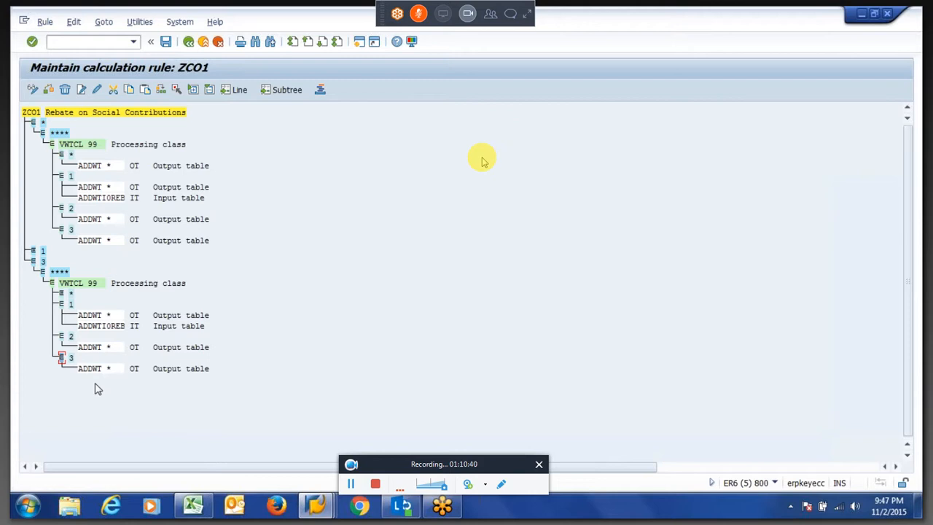
left_click(89, 348)
left_click(93, 370)
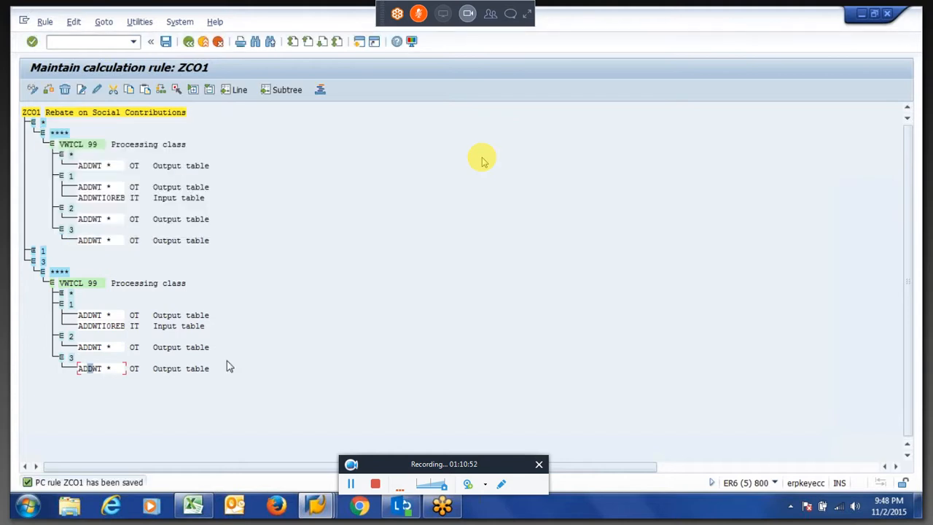
Step: Return to the payroll log and collapse the original period condition and PIT X040 within the net cumulation/payment amount block
key("alt+Tab")
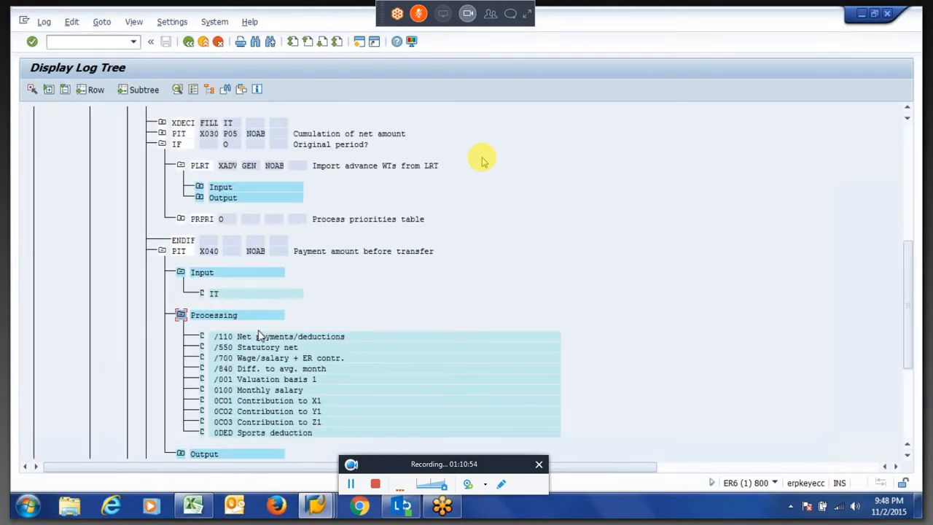
left_click(162, 145)
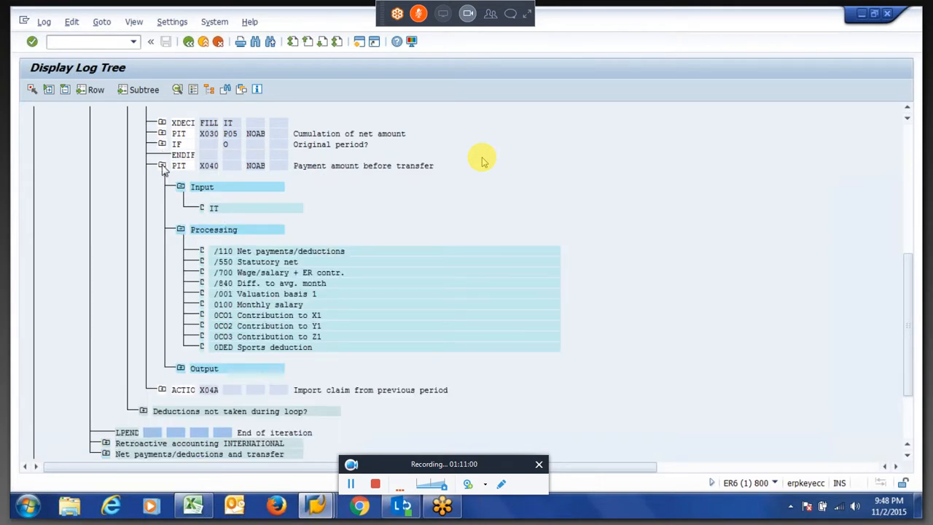
left_click(162, 166)
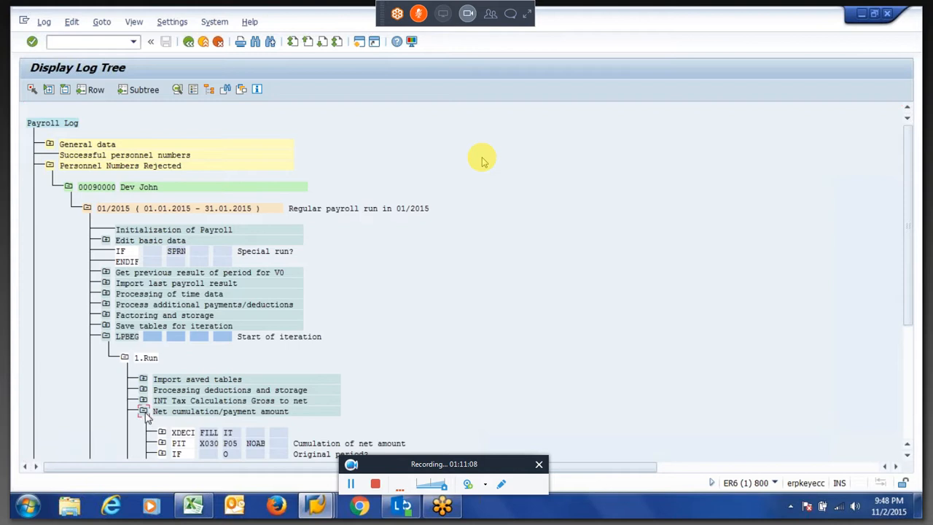
left_click(143, 411)
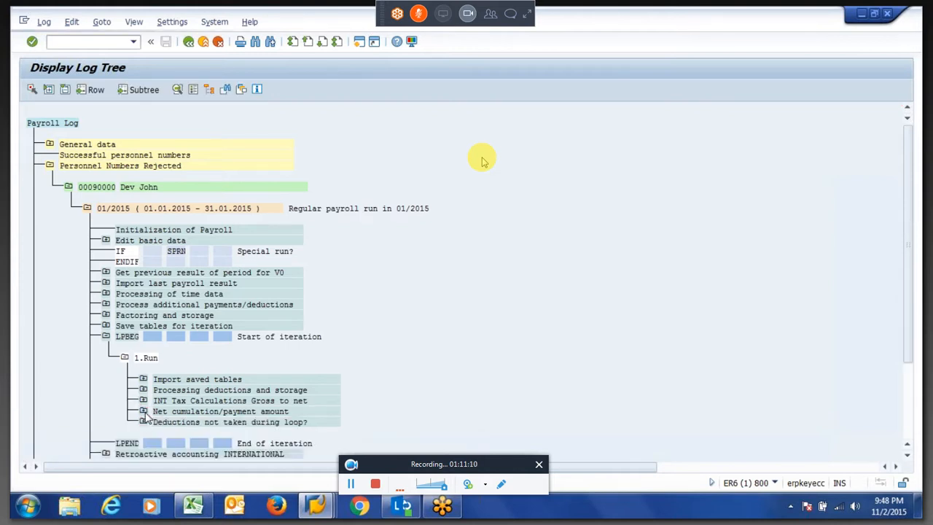
left_click(144, 411)
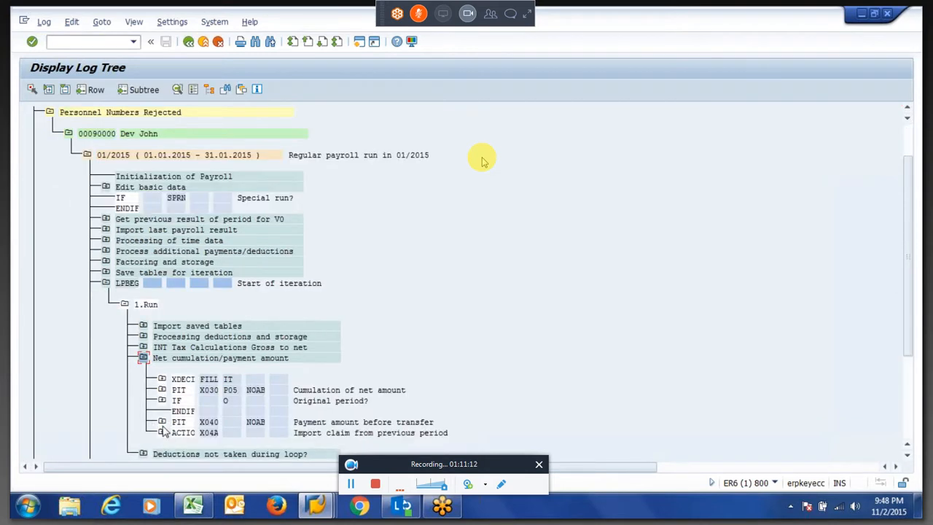
Step: Expand the block for deductions not taken during the loop down to its priority end processing function PREND
left_click(124, 305)
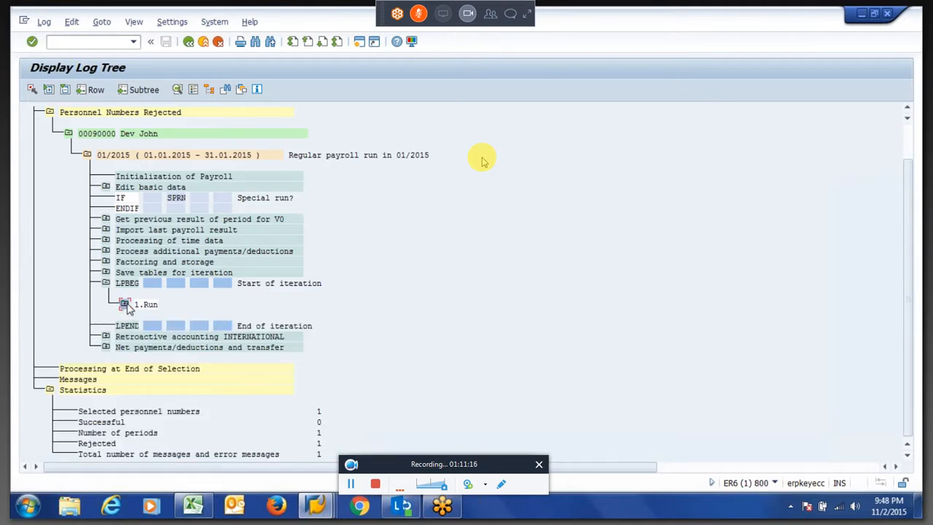
left_click(124, 304)
left_click(143, 369)
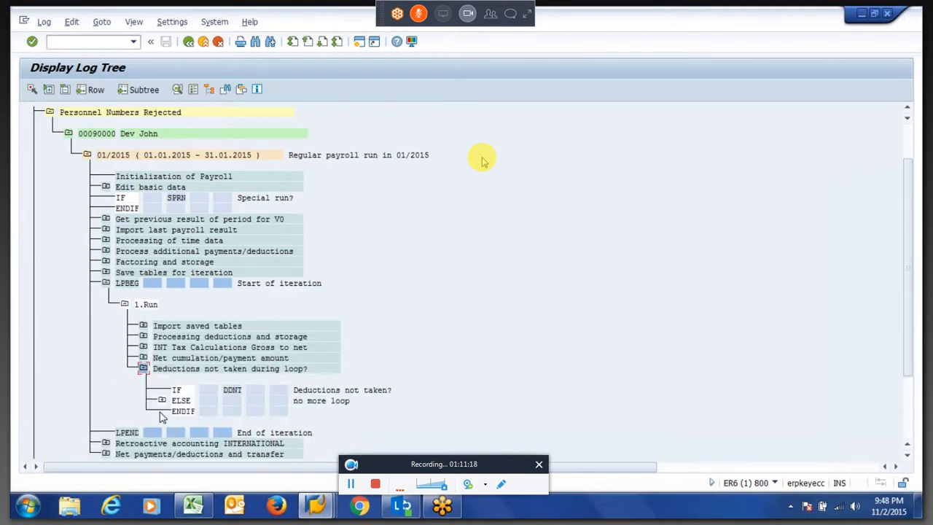
left_click(162, 401)
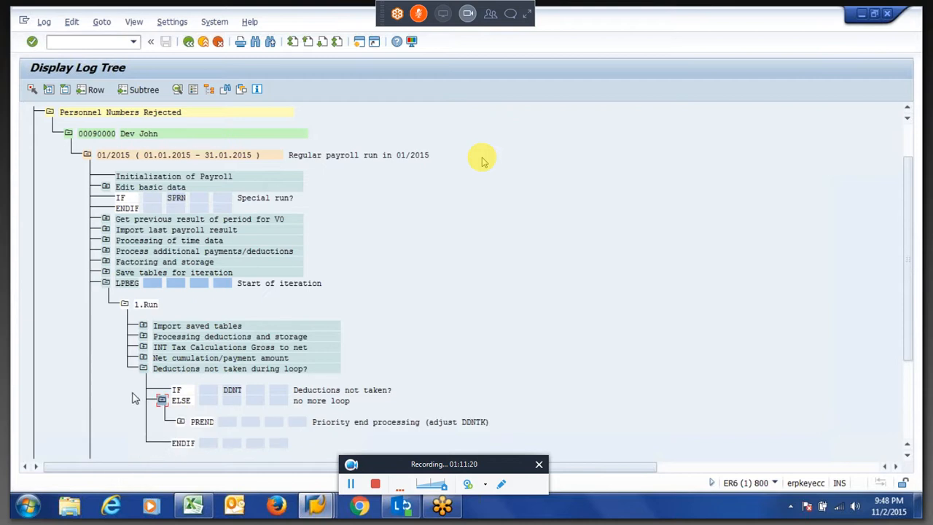
Step: Expand ACTIO 6TA3 in the INT Tax Calculations Gross to net block and inspect its output table IT
left_click(145, 347)
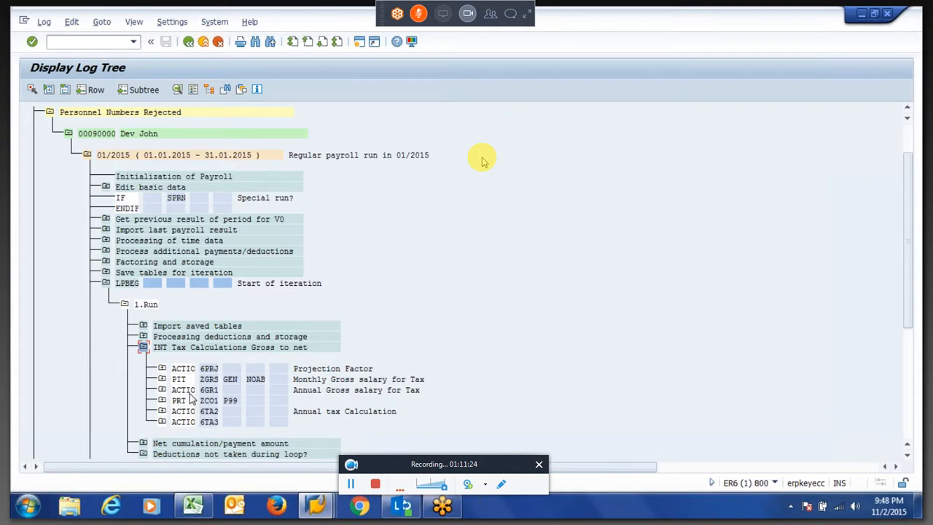
left_click(161, 422)
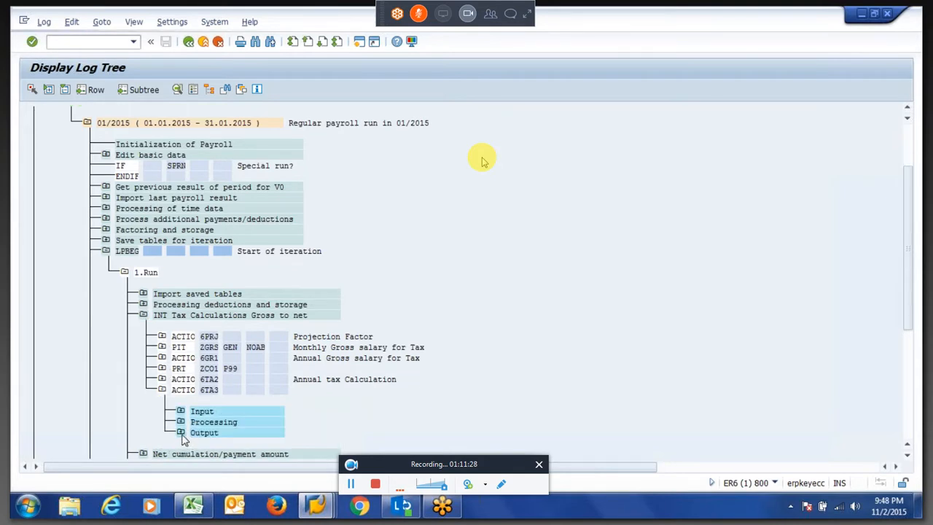
left_click(180, 433)
double_click(218, 432)
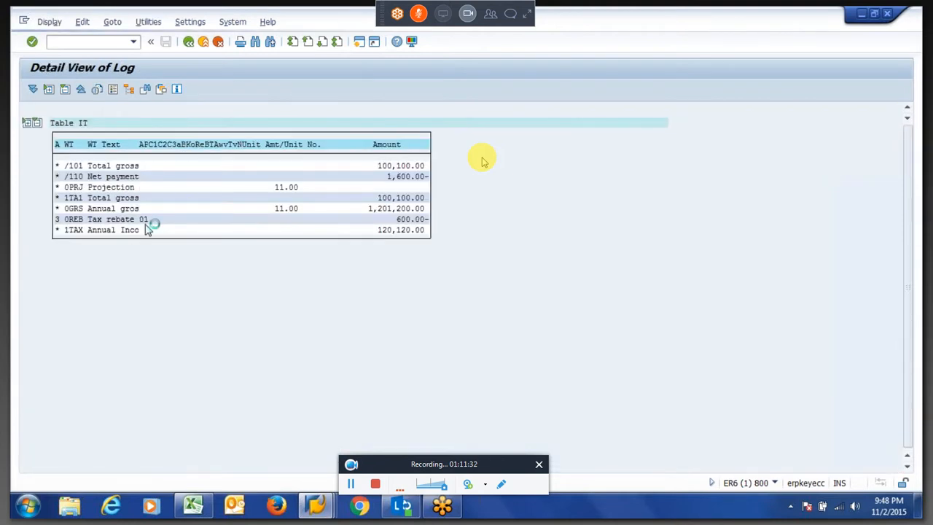
key("F3")
Step: Collapse the tax calculation block, check the output of PREND and collapse the block for deductions not taken
left_click(144, 294)
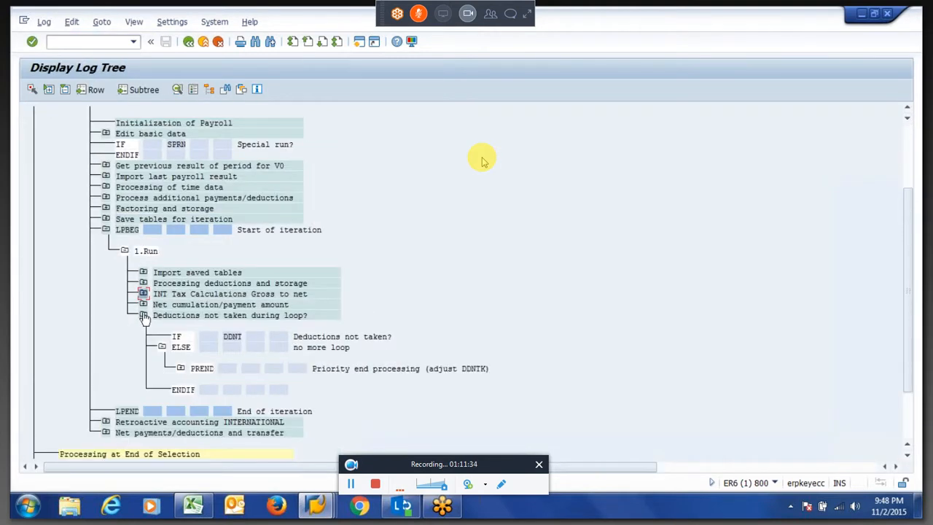
left_click(180, 368)
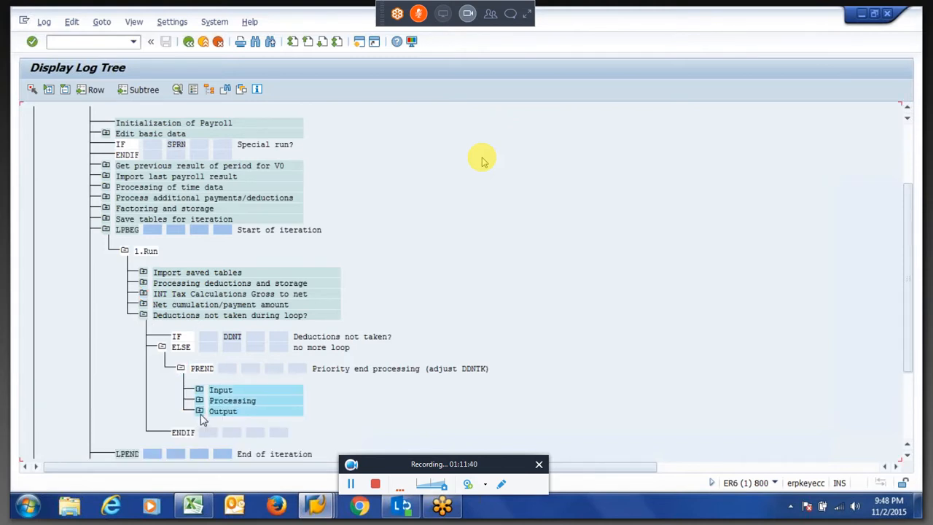
left_click(199, 411)
left_click(144, 306)
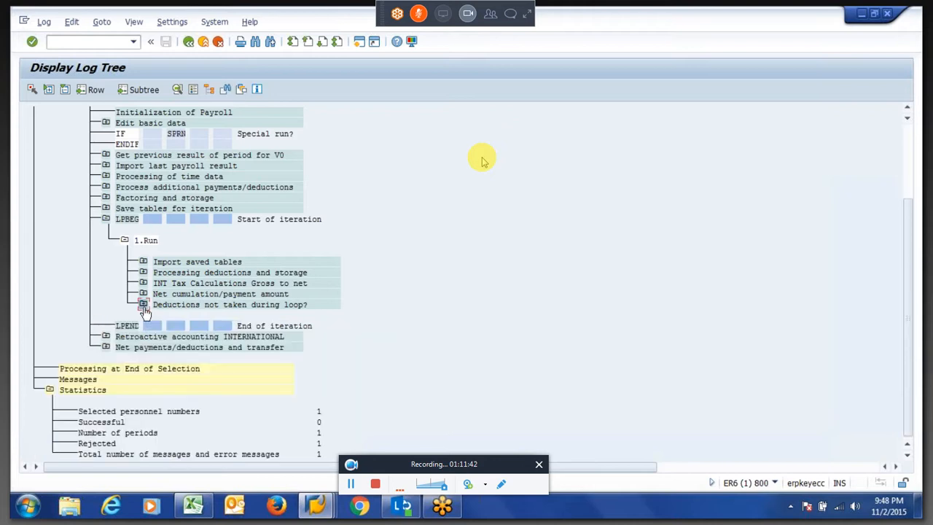
Step: Expand P0011 X055 in the net payments/deductions and transfer block and open its output table IT
left_click(106, 348)
left_click(125, 368)
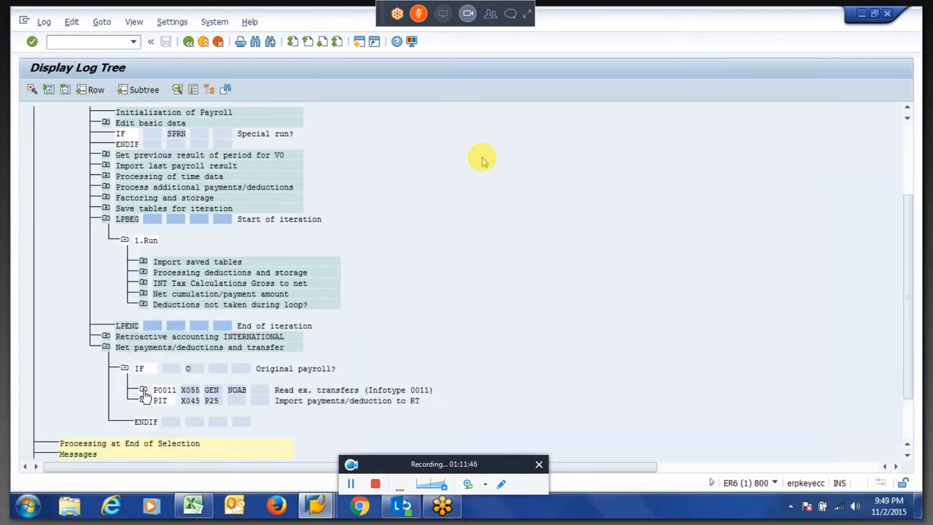
left_click(143, 392)
left_click(162, 412)
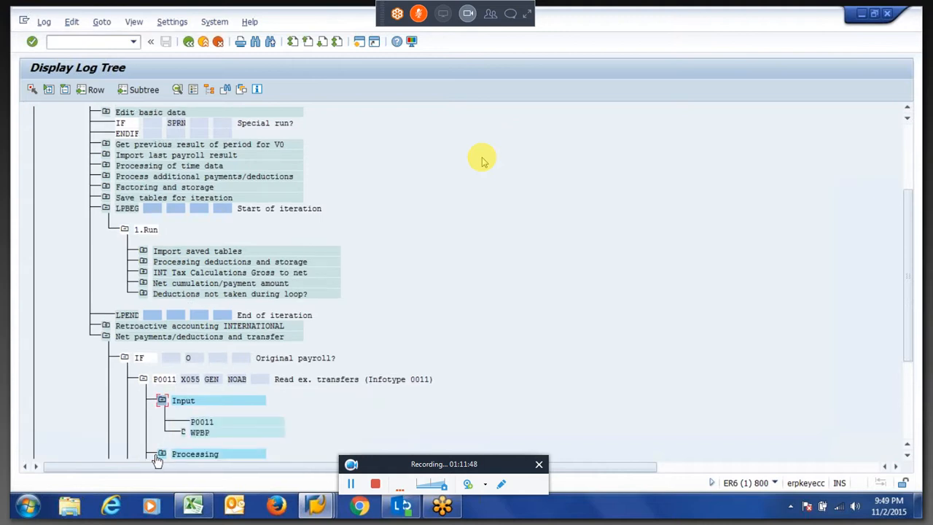
left_click(162, 455)
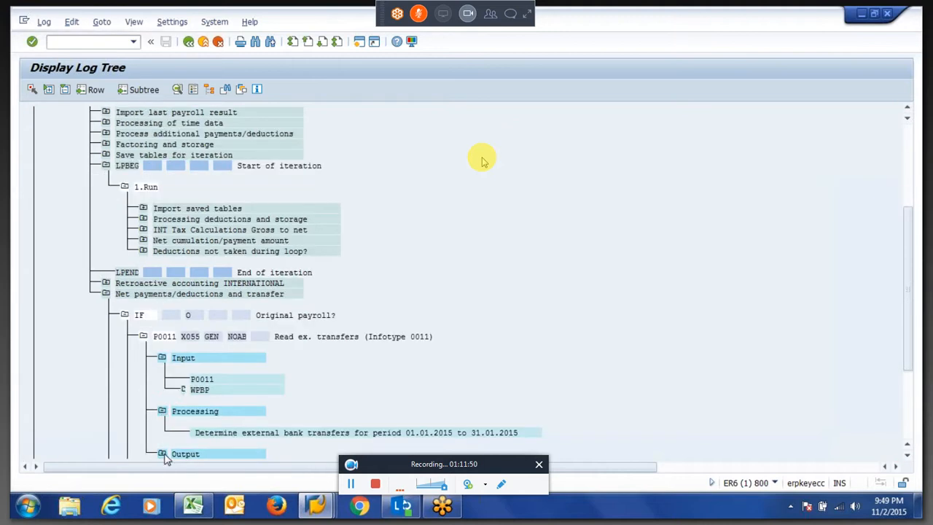
left_click(164, 449)
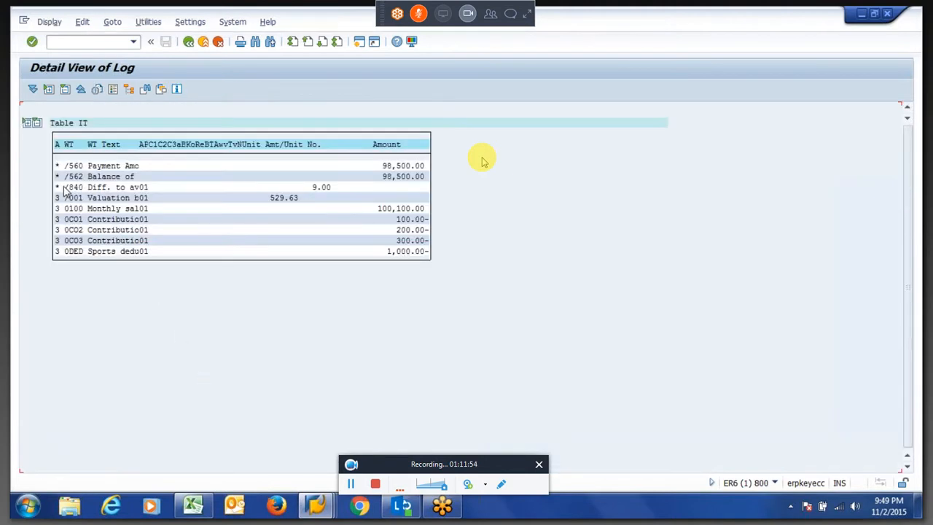
Step: Examine the wage type /840 row in the output table IT of P0011 X055 and return to the log tree
left_click_drag(64, 187, 109, 188)
left_click(110, 189)
left_click(187, 44)
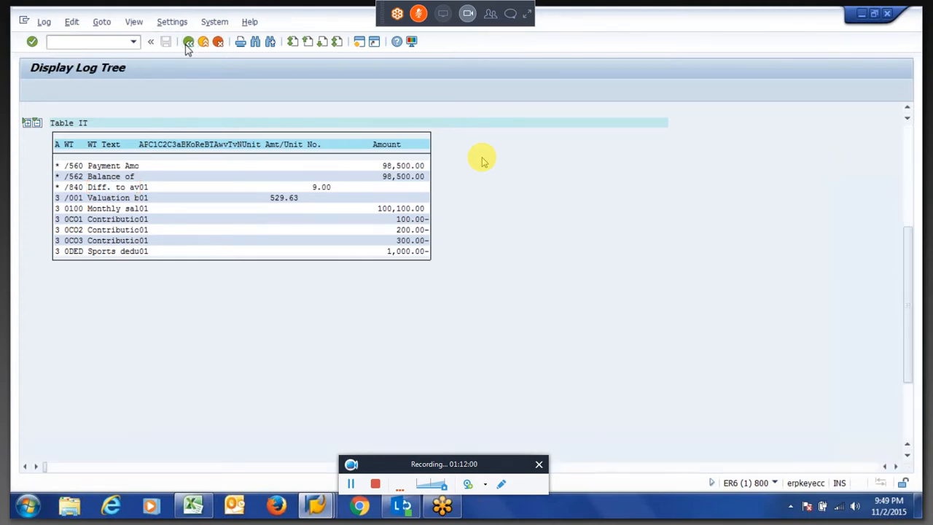
left_click(106, 241)
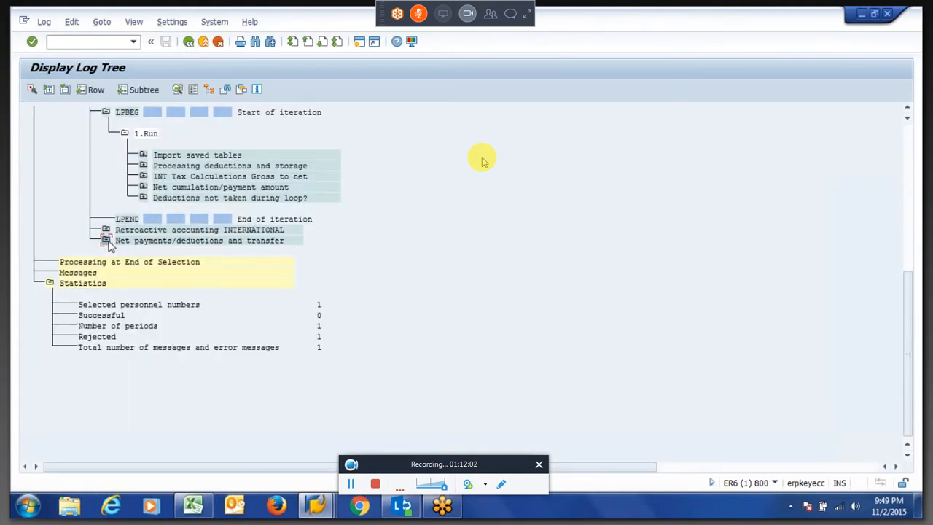
left_click(106, 241)
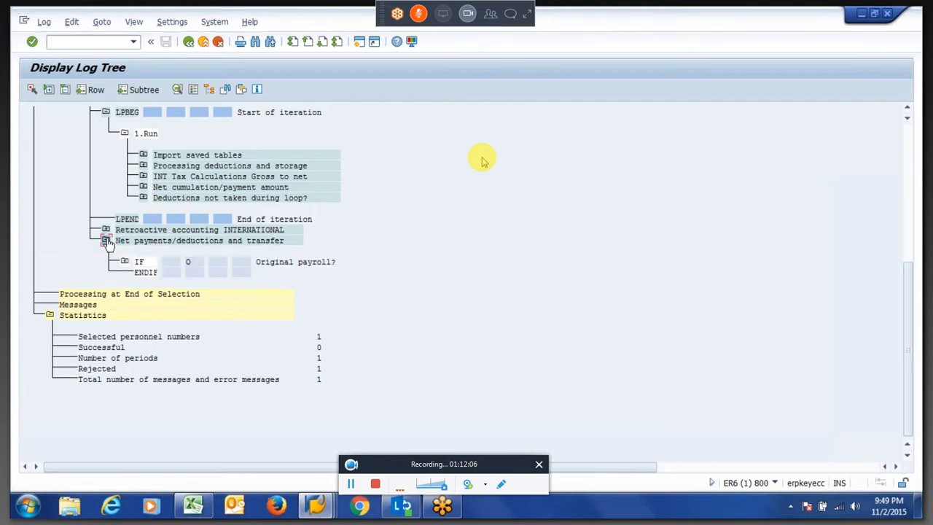
left_click(143, 176)
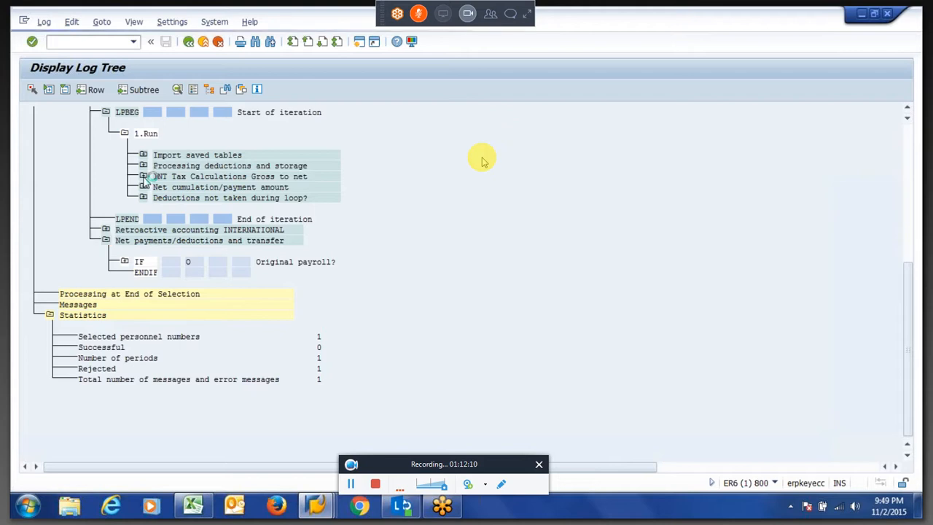
left_click(144, 177)
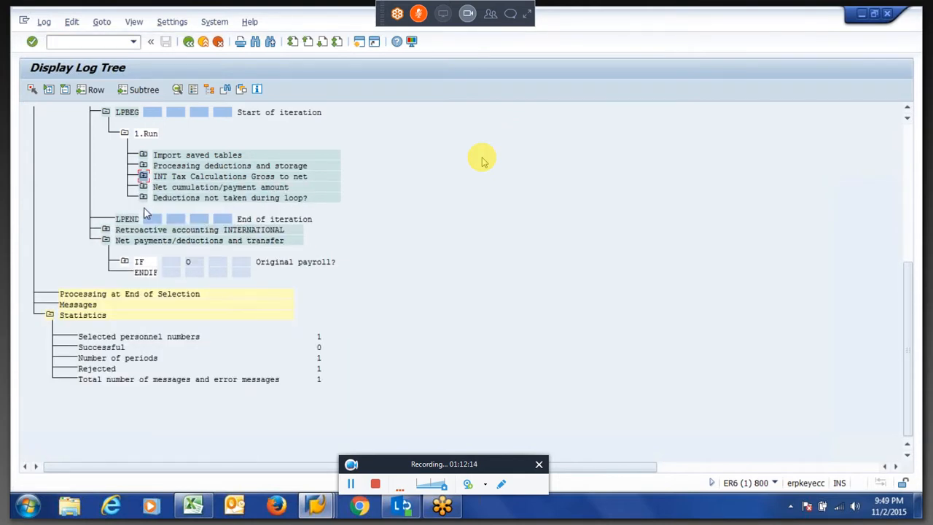
Step: Expand PDT Z041 in the Retroactive accounting INTERNATIONAL block and check wage type /840 in its output table IT
left_click(106, 230)
left_click(125, 251)
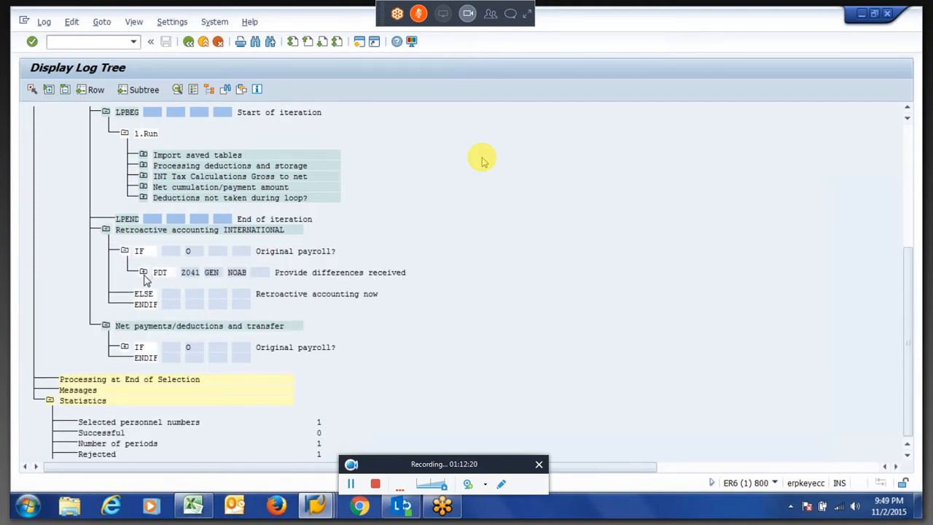
left_click(143, 272)
left_click(162, 304)
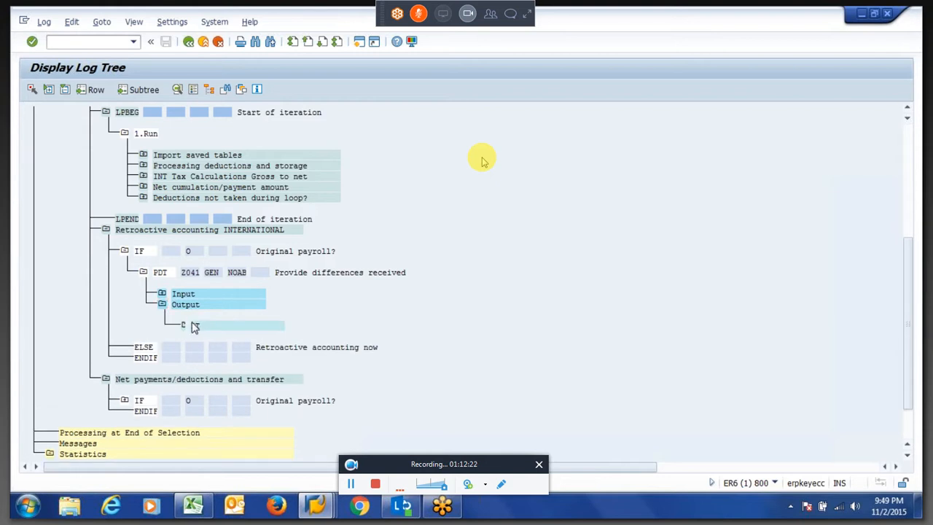
double_click(193, 325)
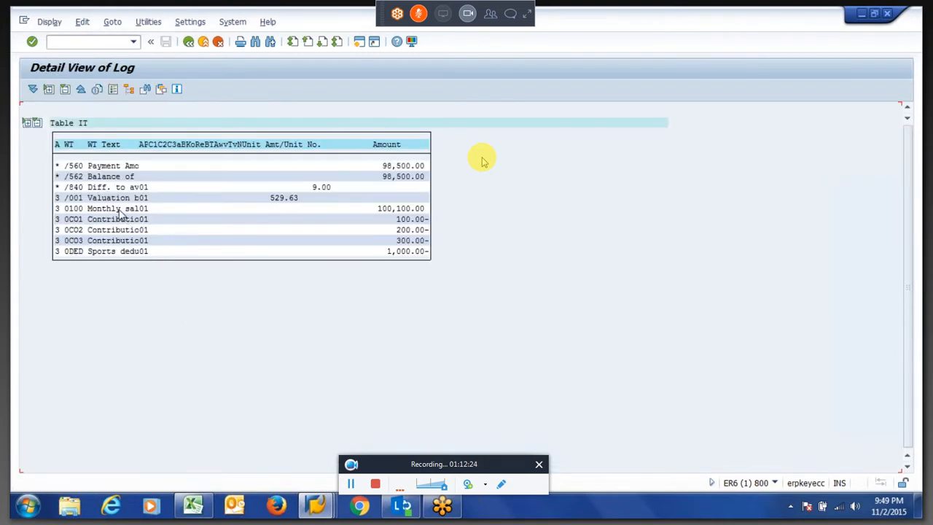
left_click(69, 187)
left_click(188, 42)
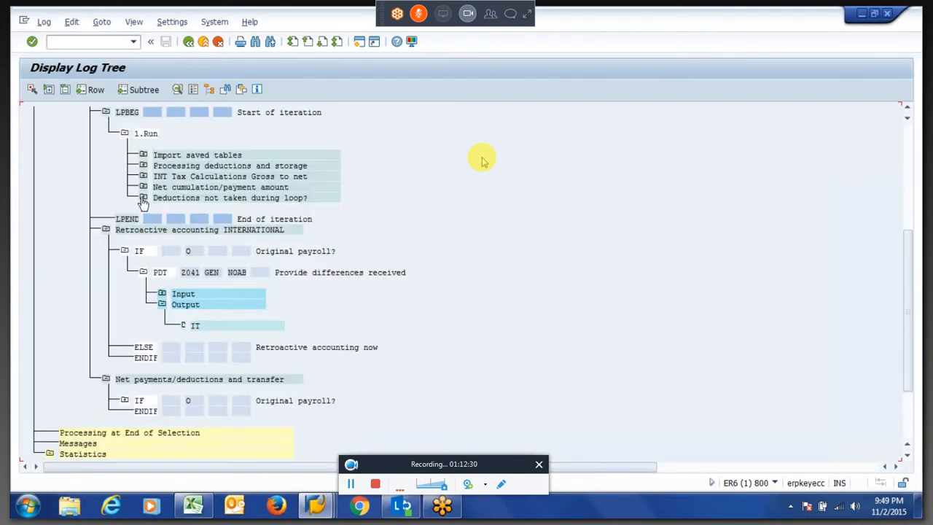
Step: Expand PREND under deductions not taken during loop, check wage type /840 in its input table RT and collapse the block
left_click(143, 197)
left_click(161, 230)
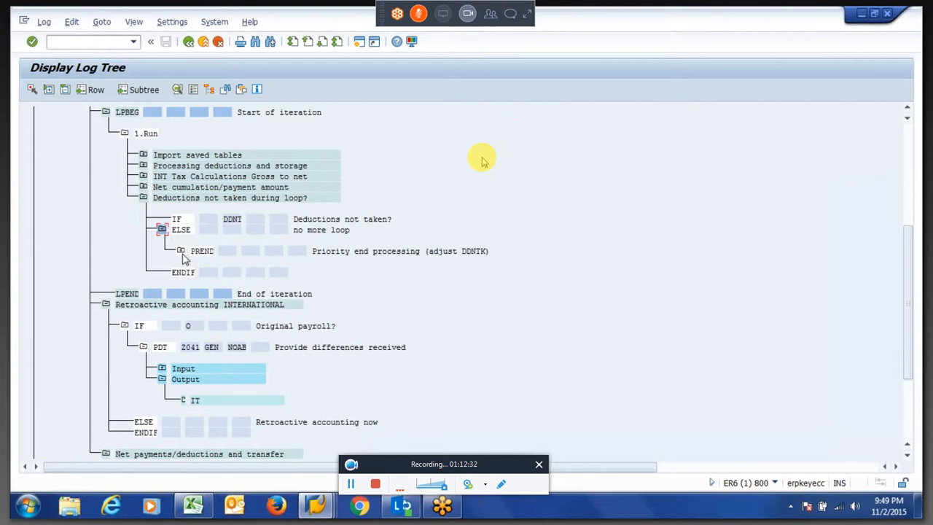
left_click(180, 251)
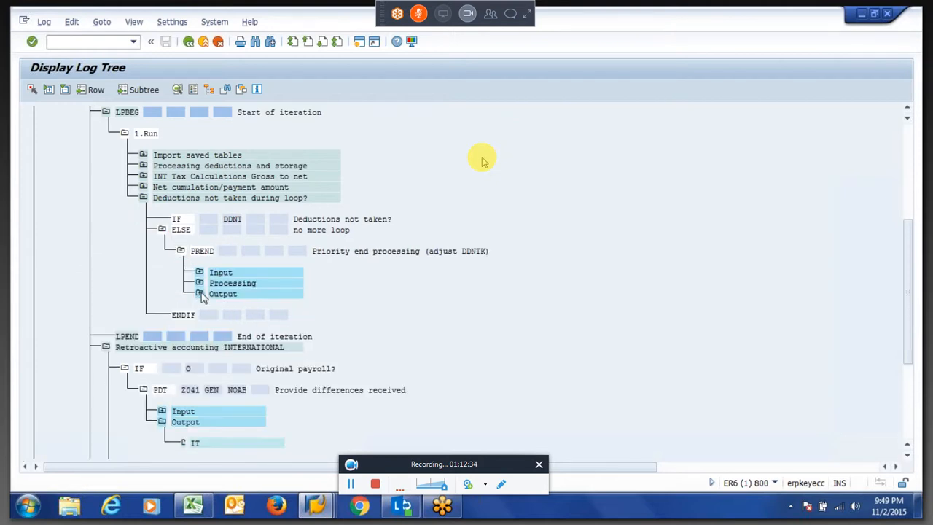
left_click(200, 293)
left_click(199, 274)
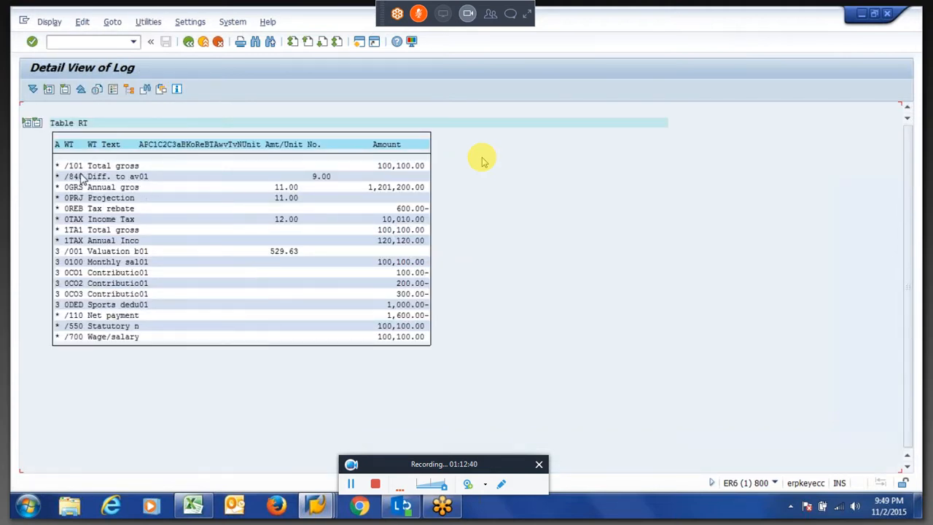
key("F3")
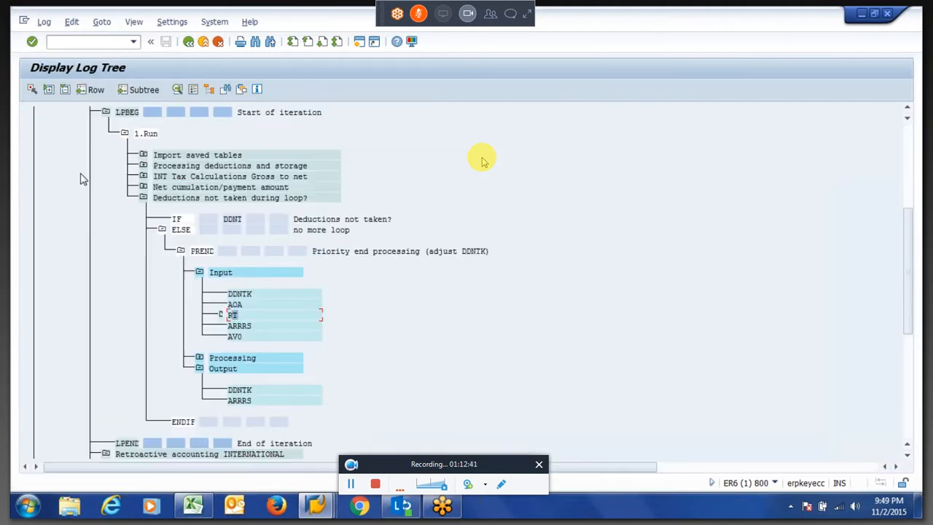
left_click(144, 197)
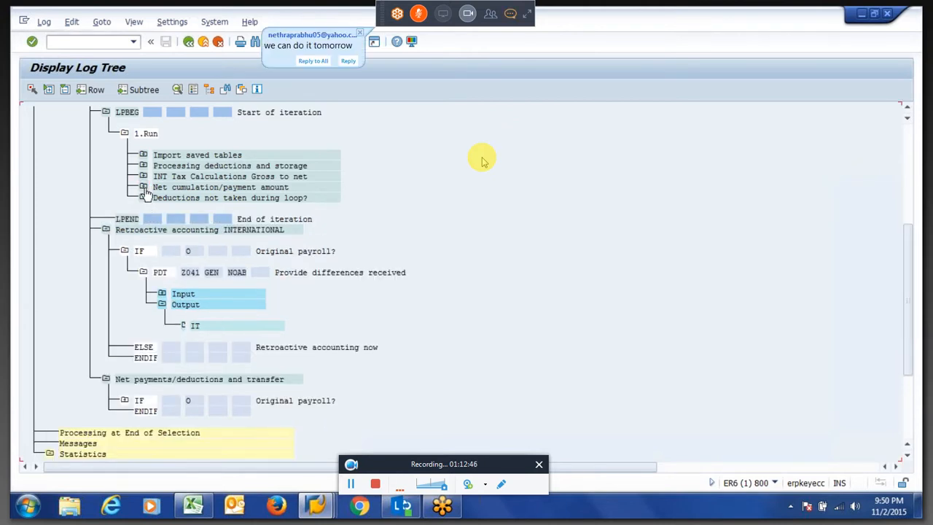
Step: Expand PIT X030 in the net cumulation/payment amount block and compare its output table IT with its input table IT
left_click(144, 188)
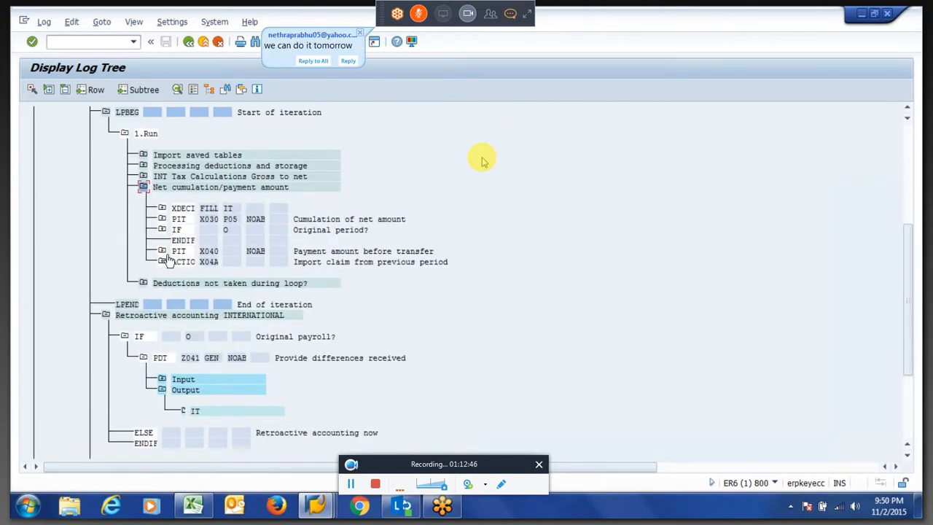
left_click(162, 219)
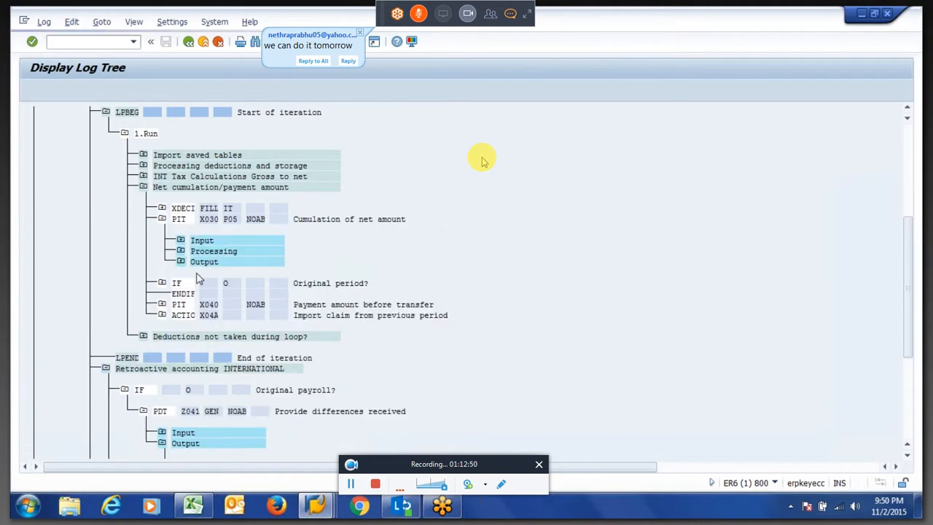
left_click(180, 262)
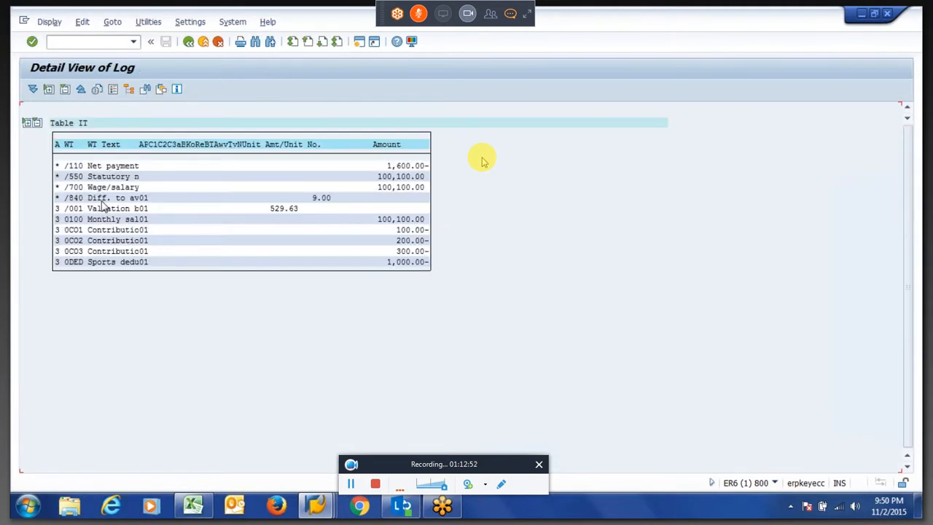
key("F3")
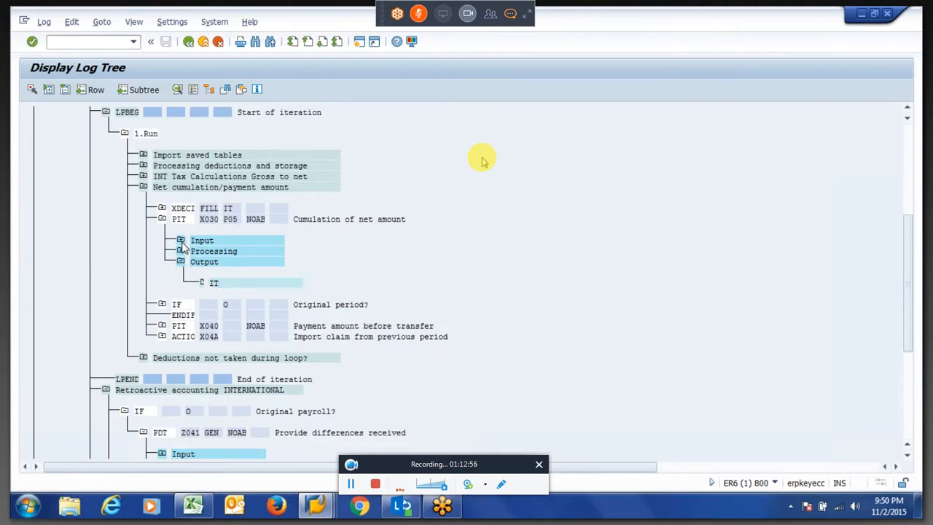
left_click(180, 241)
double_click(212, 263)
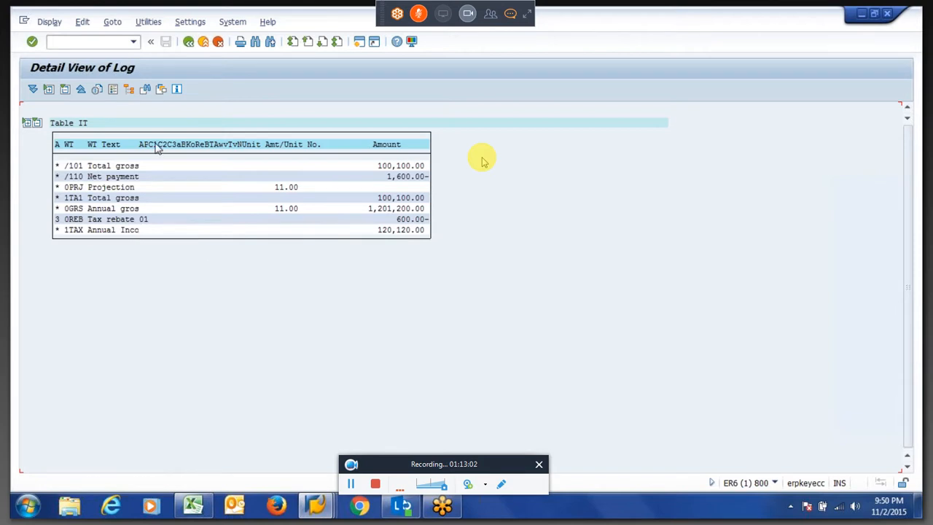
left_click(188, 41)
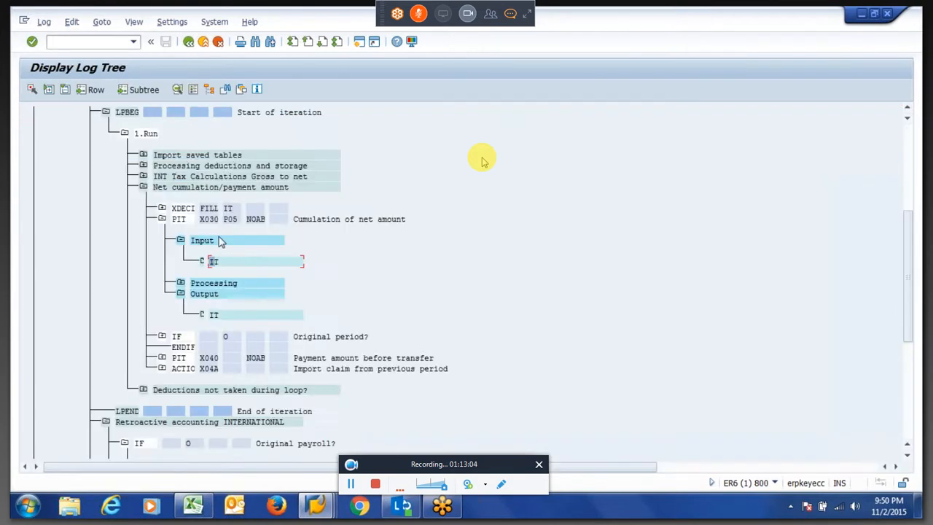
Step: Expand the processing of PIT X030 and examine the rule operations applied to wage type 0REB Tax rebate
double_click(200, 294)
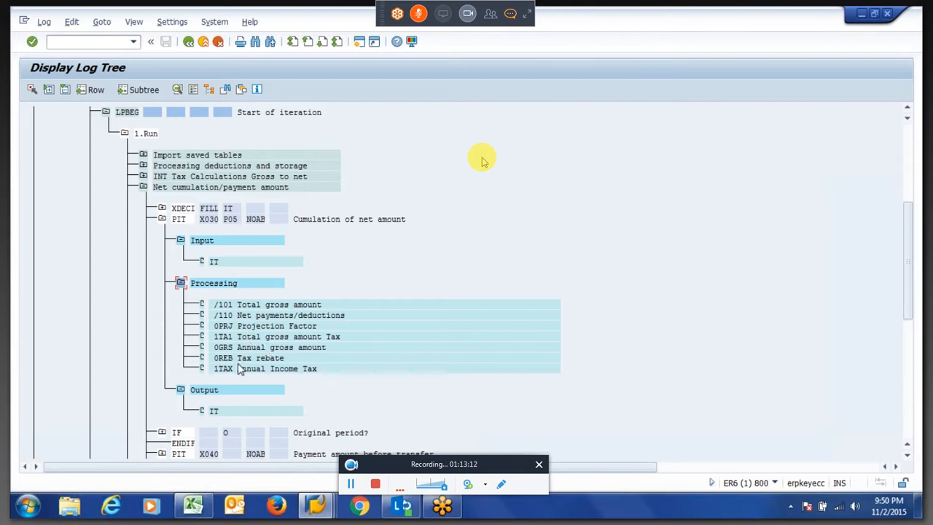
double_click(231, 359)
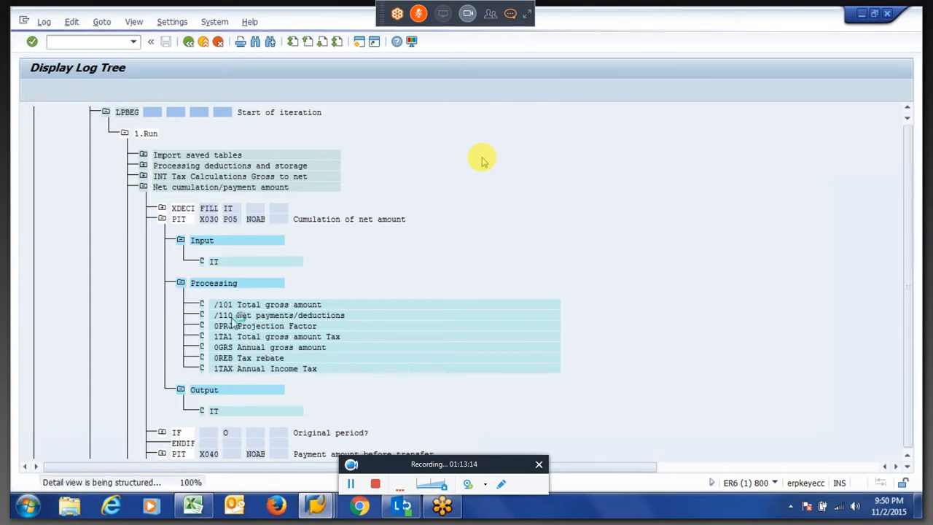
left_click(156, 166)
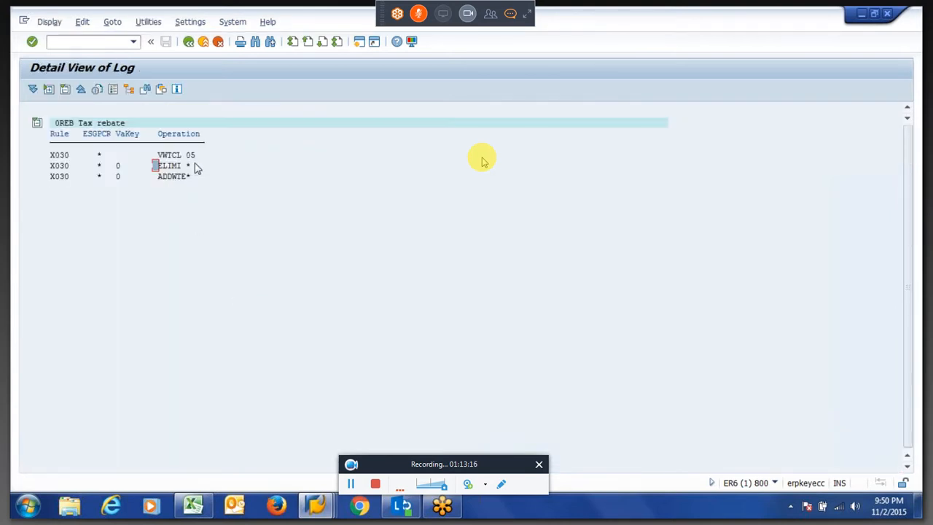
left_click(183, 154)
left_click(175, 176)
left_click(188, 42)
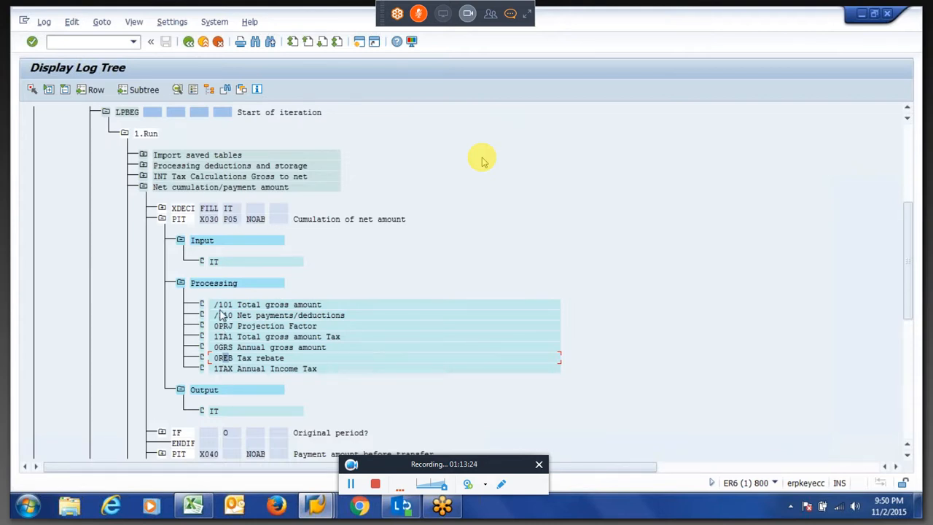
Step: Review the X030 rule operations processed for wage types /101, /110 and 0PRJ, returning to the log tree after each
double_click(224, 306)
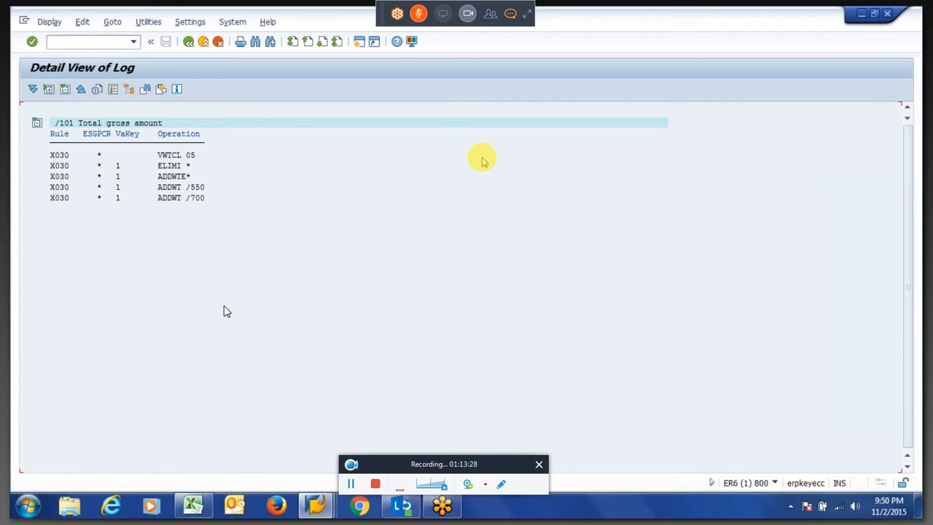
key("F3")
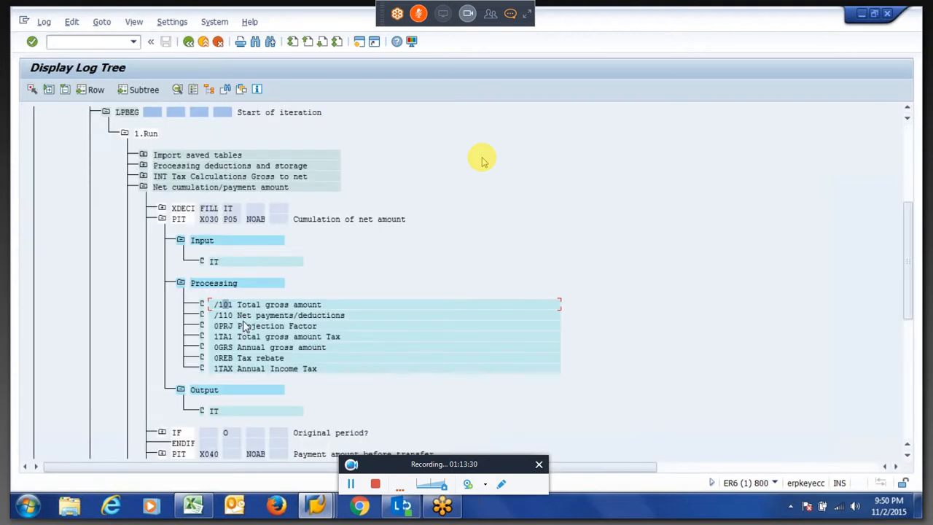
double_click(245, 316)
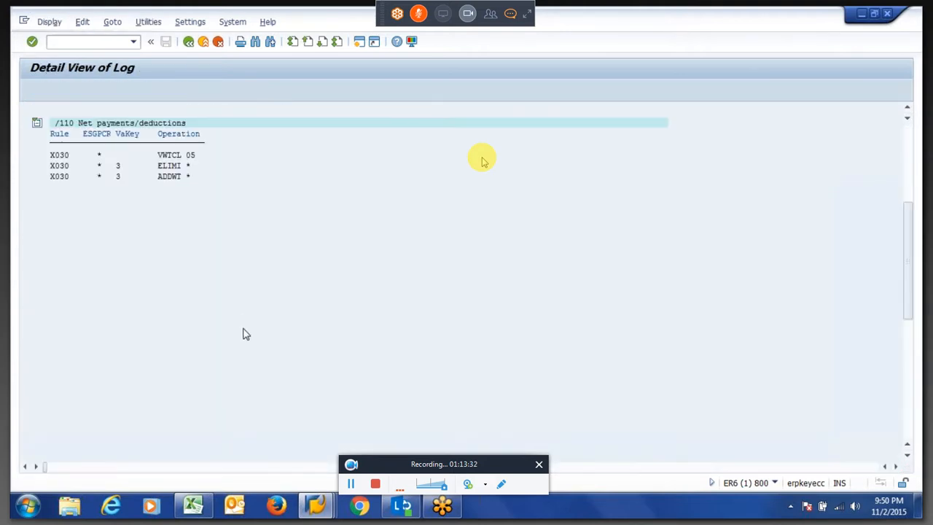
key("F3")
double_click(247, 329)
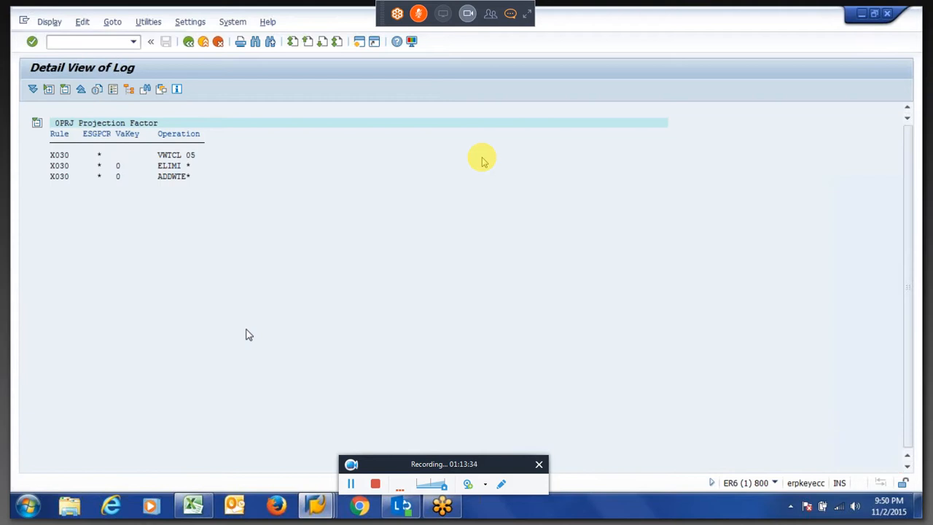
key("F3")
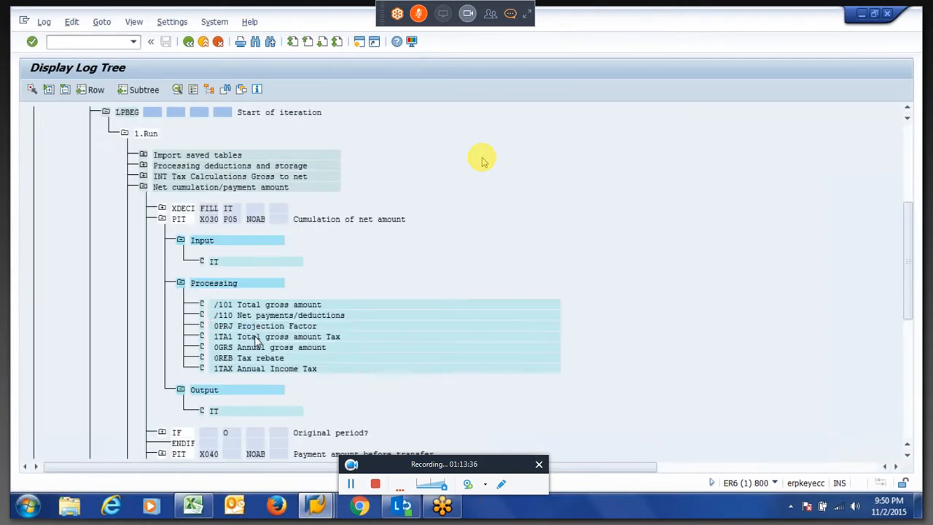
Step: Review the X030 rule operations processed for wage types 1TA1, 0GRS, 0REB and 1TAX, returning to the log tree
double_click(254, 337)
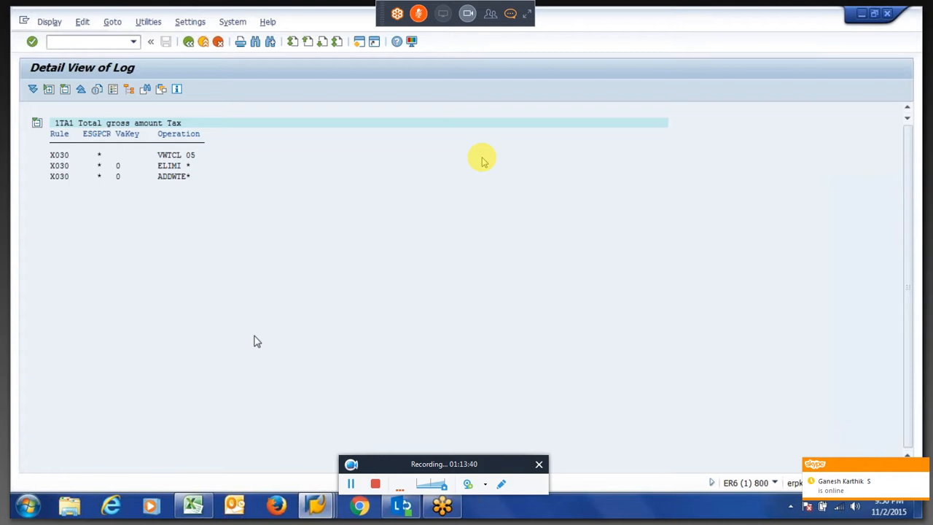
key("F3")
double_click(255, 347)
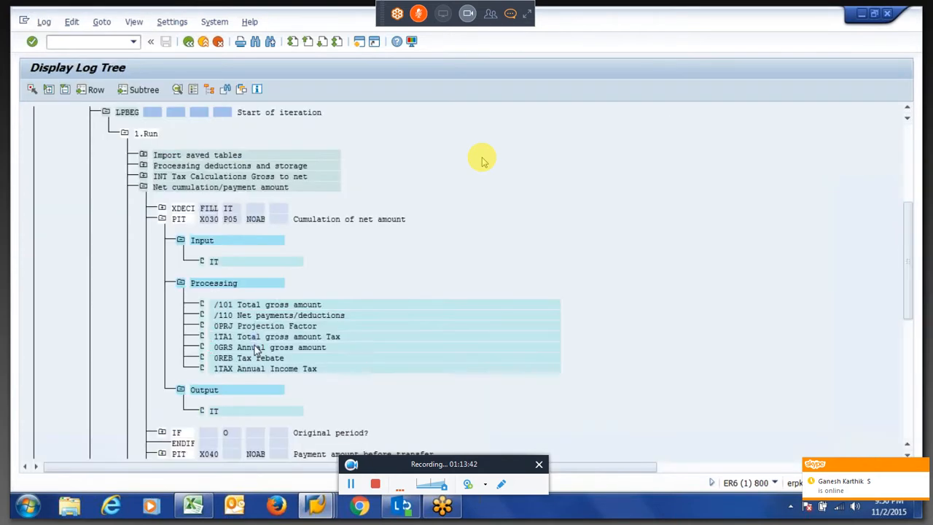
key("F3")
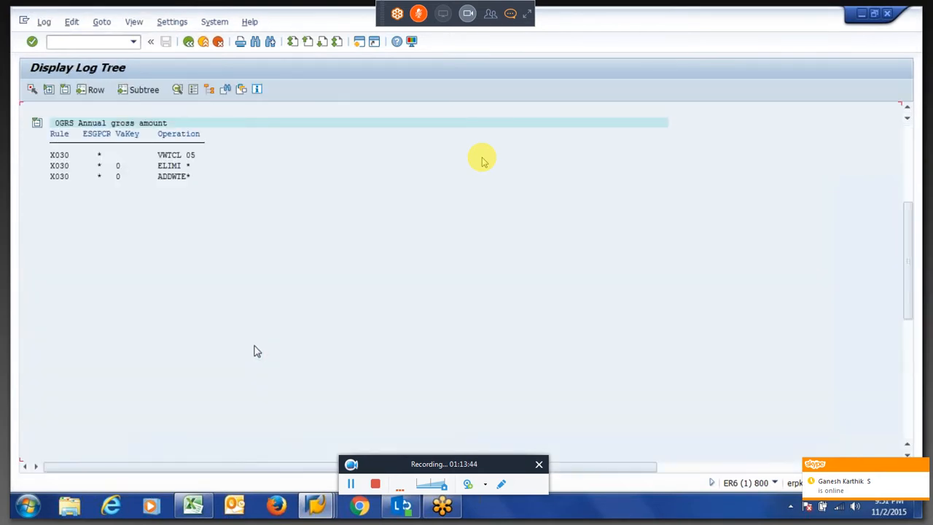
double_click(255, 358)
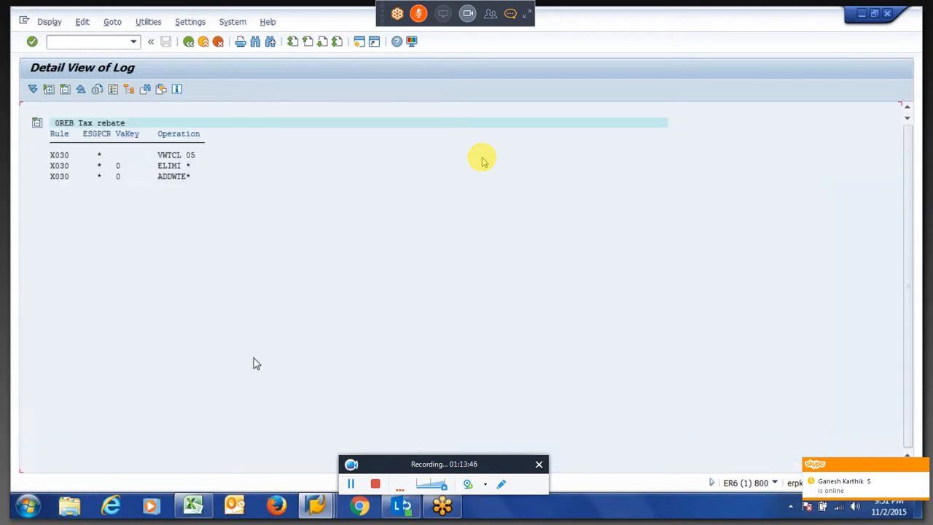
key("F3")
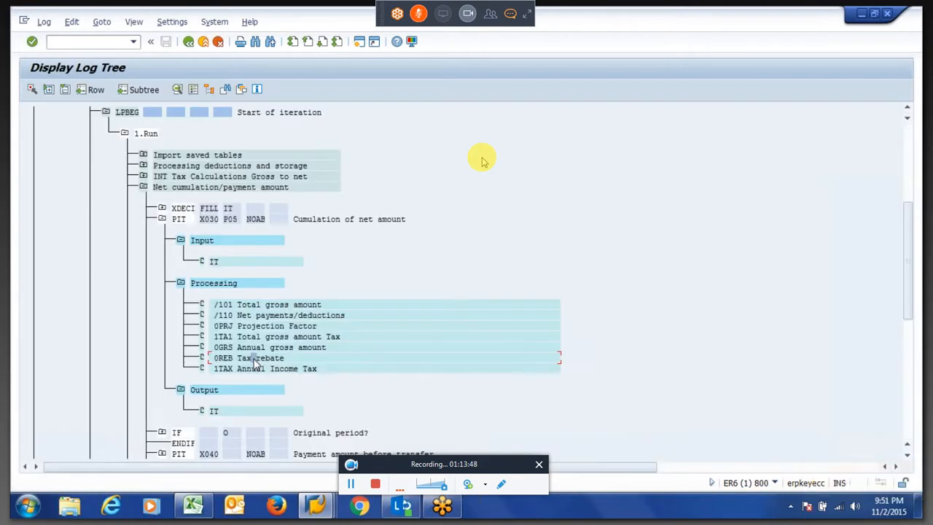
double_click(251, 369)
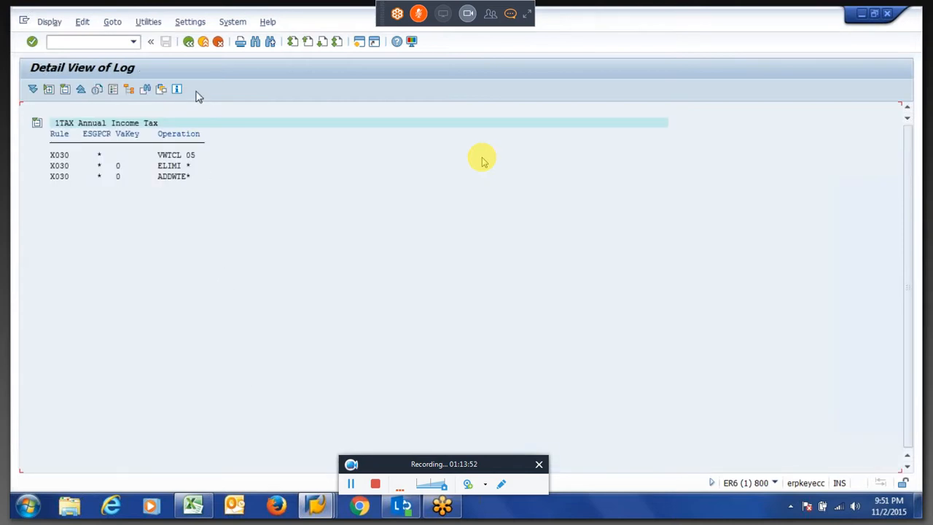
left_click(188, 41)
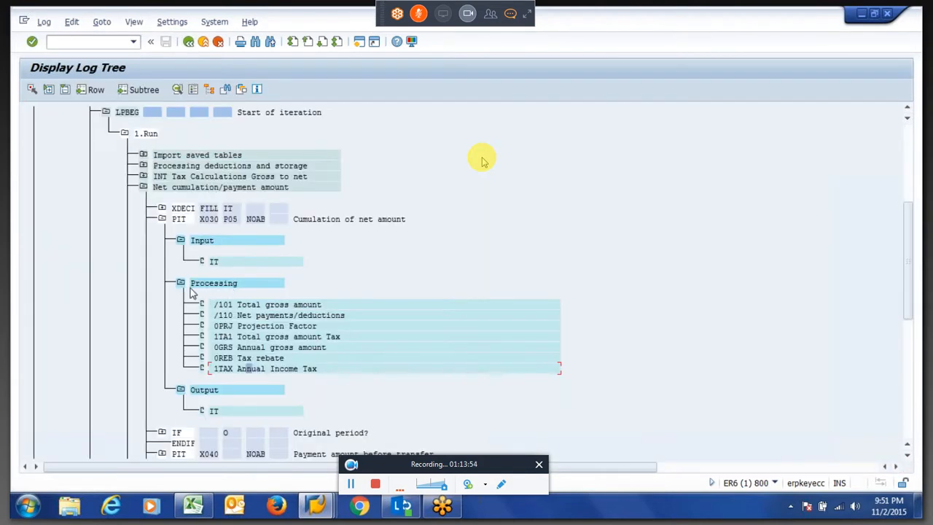
Step: Review the input table IT and the output table IT of PIT X030, checking wage types /101 and /840
double_click(214, 264)
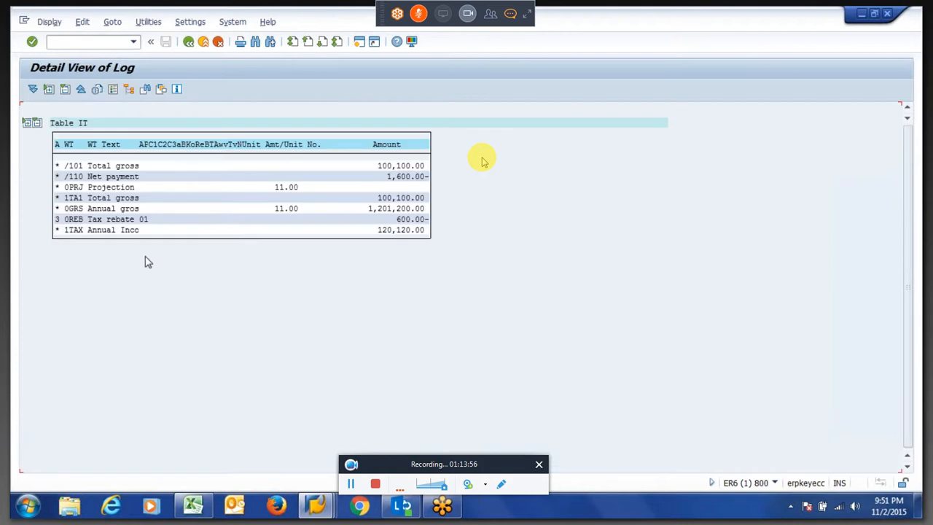
left_click(70, 166)
key("F3")
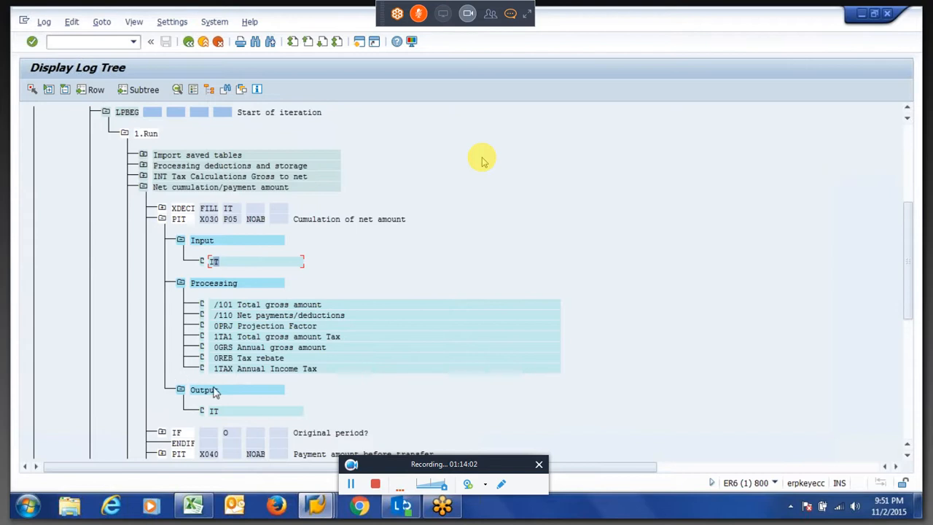
double_click(213, 411)
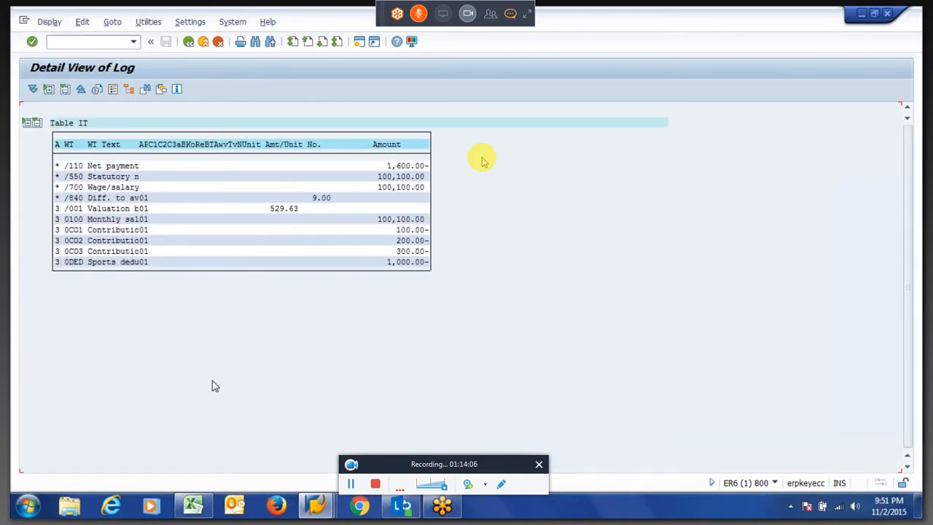
left_click(67, 200)
left_click(133, 200)
key("F3")
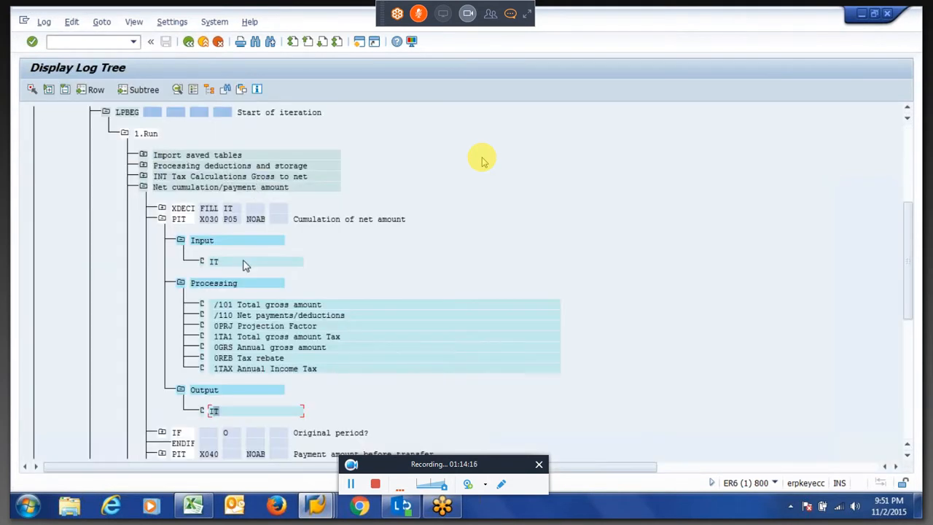
Step: Open table view V_512W_D for maintenance in the other session with country grouping 99
left_click(229, 221)
left_click(357, 45)
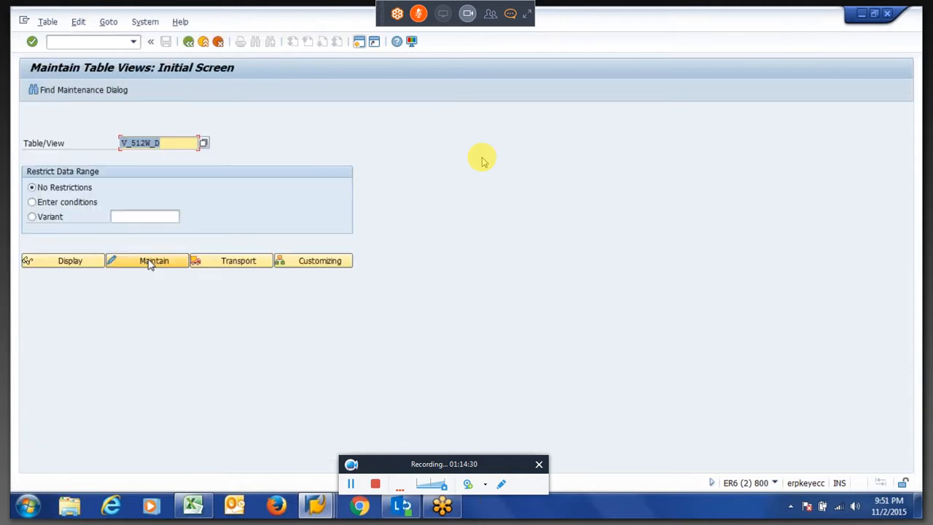
left_click(150, 261)
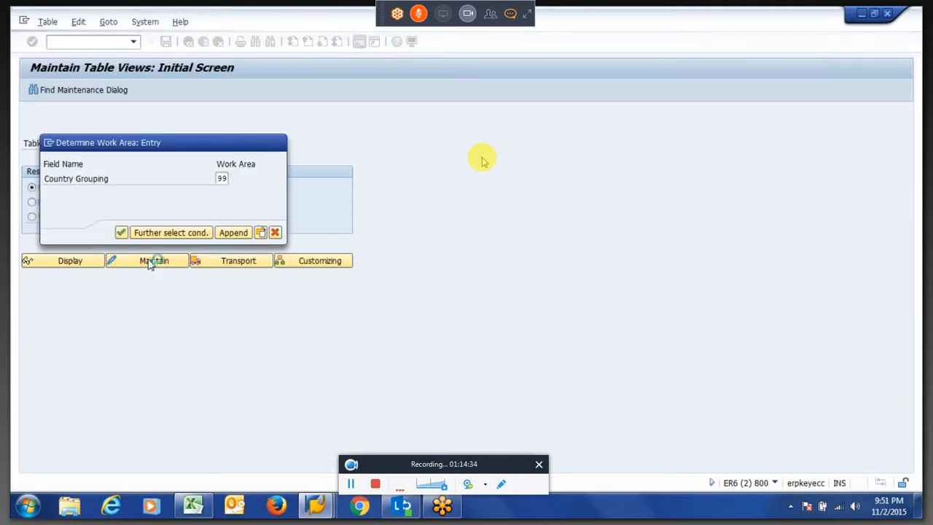
key("Return")
key("Return")
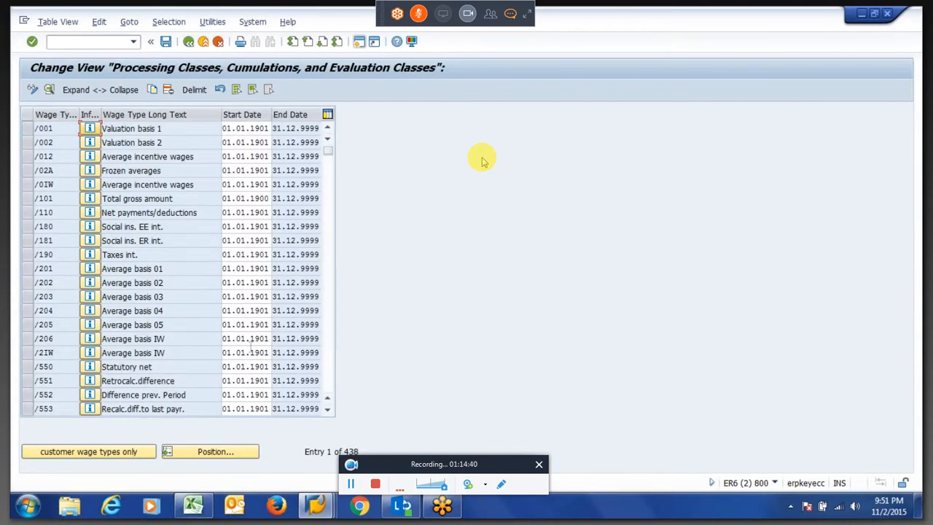
Step: Position the wage type list at 0REB and open the details of Tax rebate
left_click(225, 453)
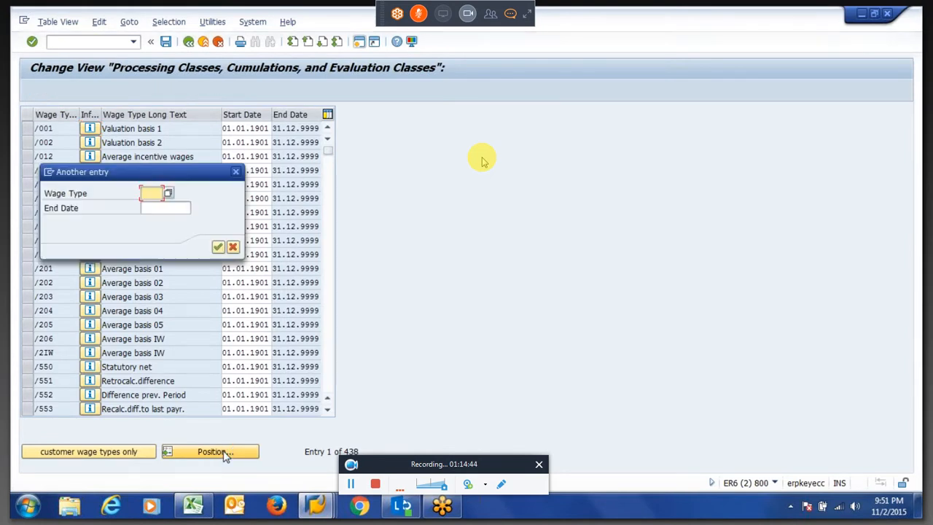
type("0100")
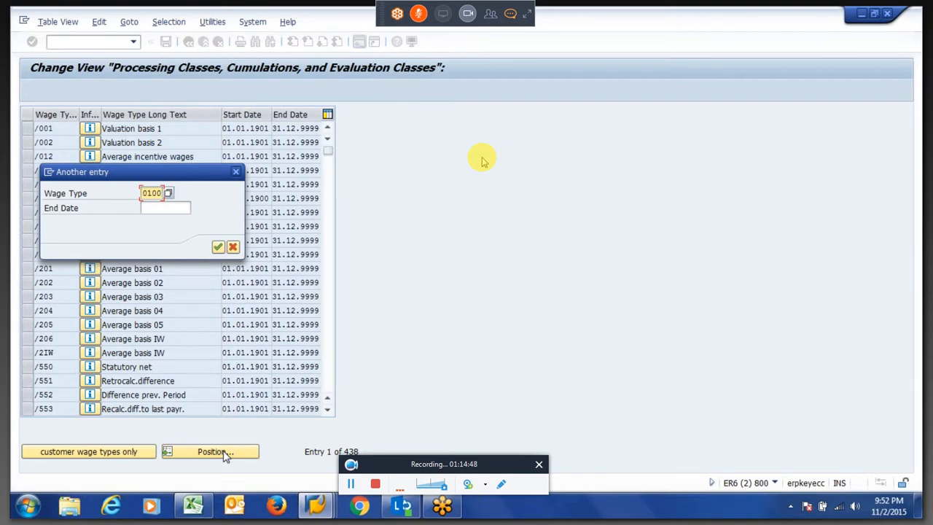
key("BackSpace")
key("BackSpace")
key("BackSpace")
key("BackSpace")
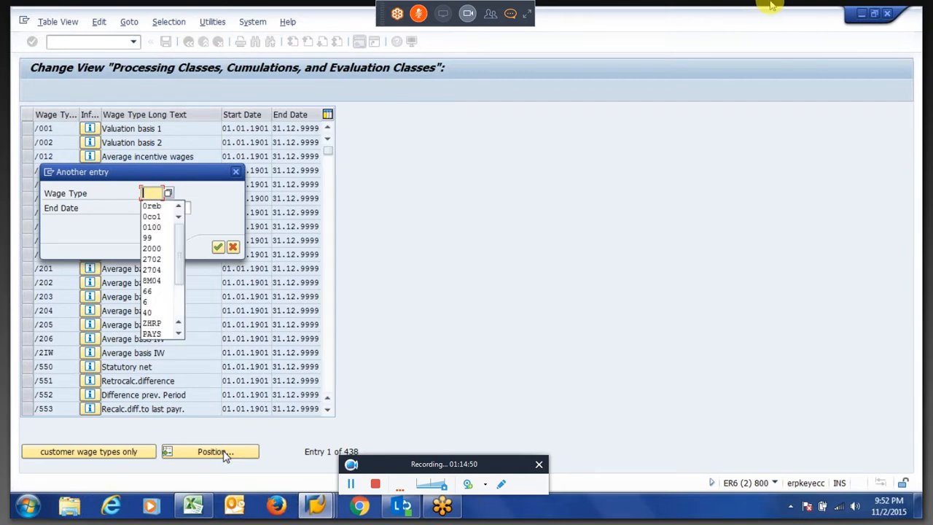
left_click(508, 13)
key("Down")
key("Return")
key("Return")
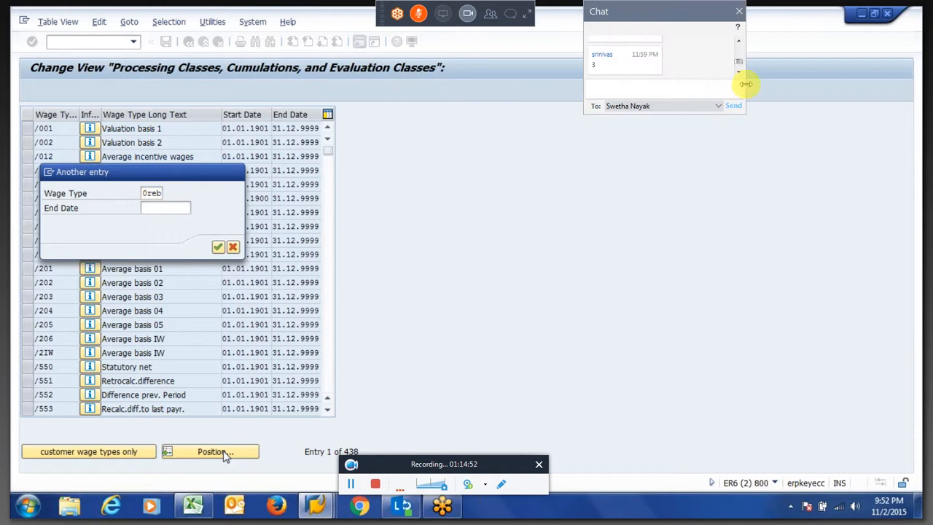
left_click(739, 74)
left_click(740, 74)
left_click(739, 74)
left_click(739, 74)
left_click(739, 74)
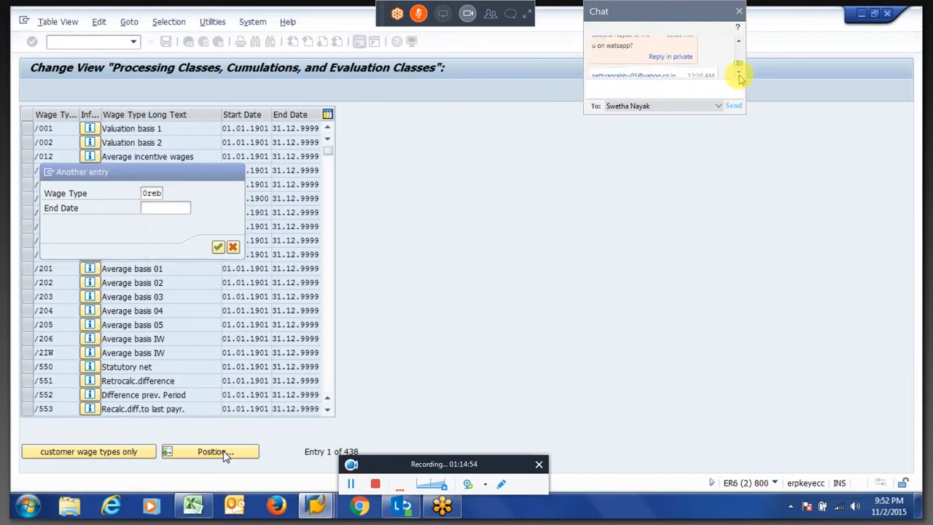
left_click(149, 133)
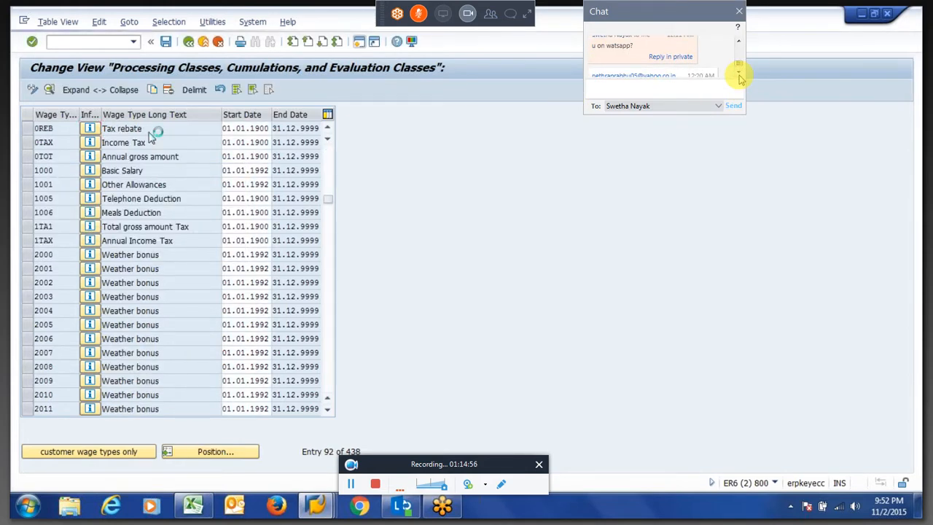
Step: Read the latest messages in the meeting chat and close it
left_click(739, 74)
left_click(739, 74)
left_click(740, 74)
left_click(739, 75)
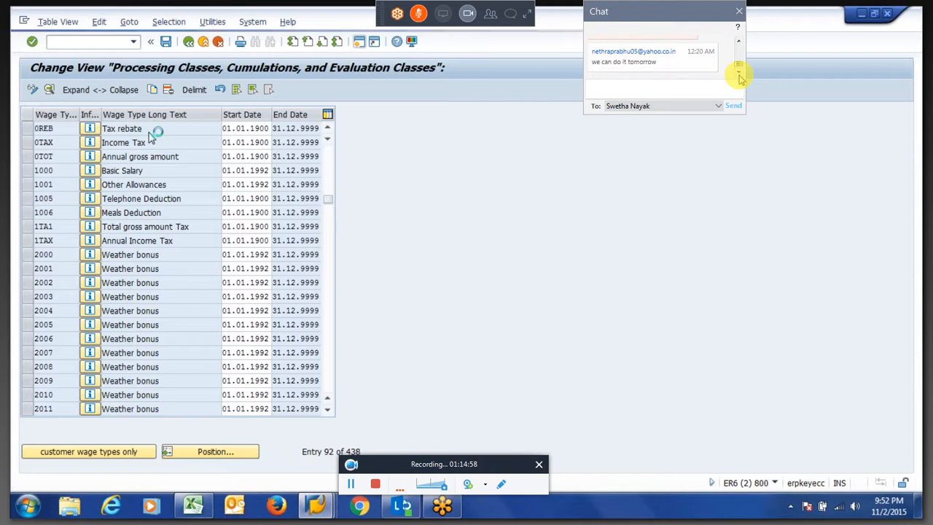
left_click(740, 14)
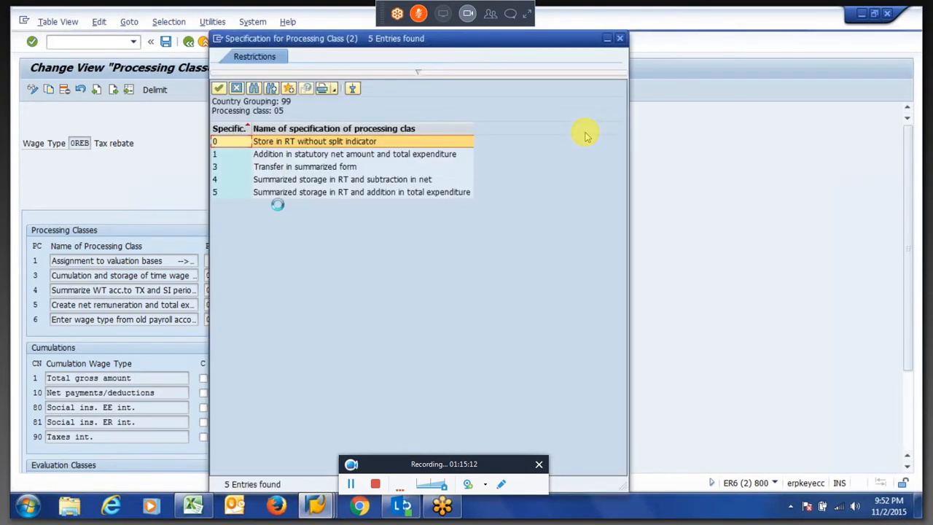
Step: Set processing class 5 of wage type 0REB to 3, Transfer in summarized form, and save the entry
left_click(265, 169)
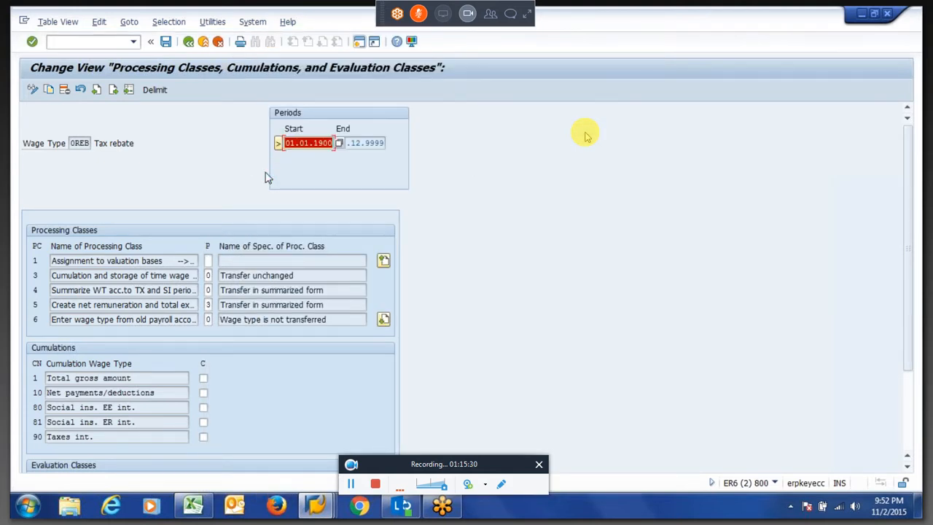
key("ctrl+s")
key("Return")
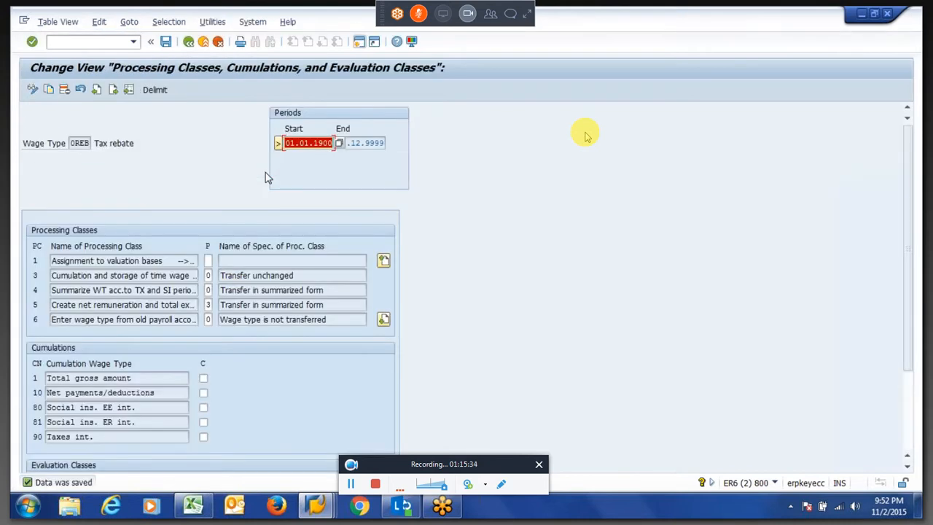
Step: Switch to the payroll log session, rerun the payroll and select PIT X045 under Net payments/deductions and transfer
key("alt+Tab")
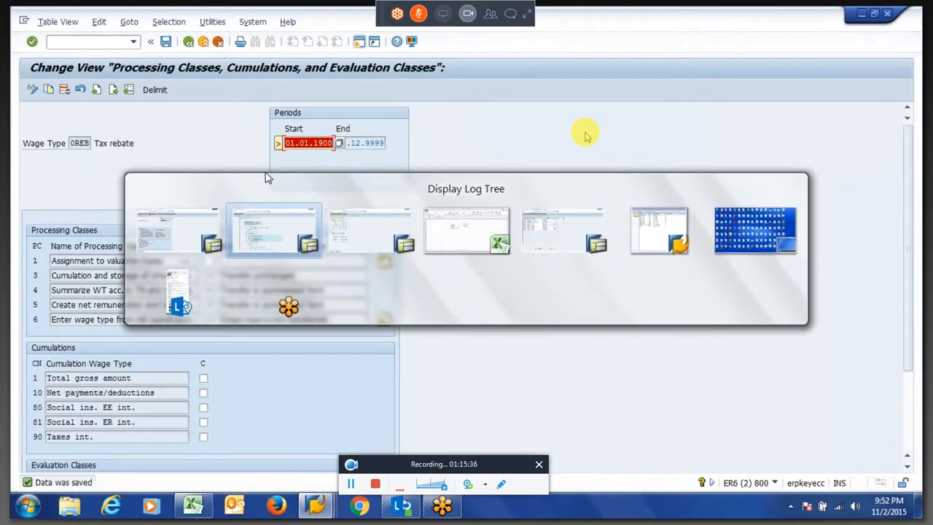
key("F8")
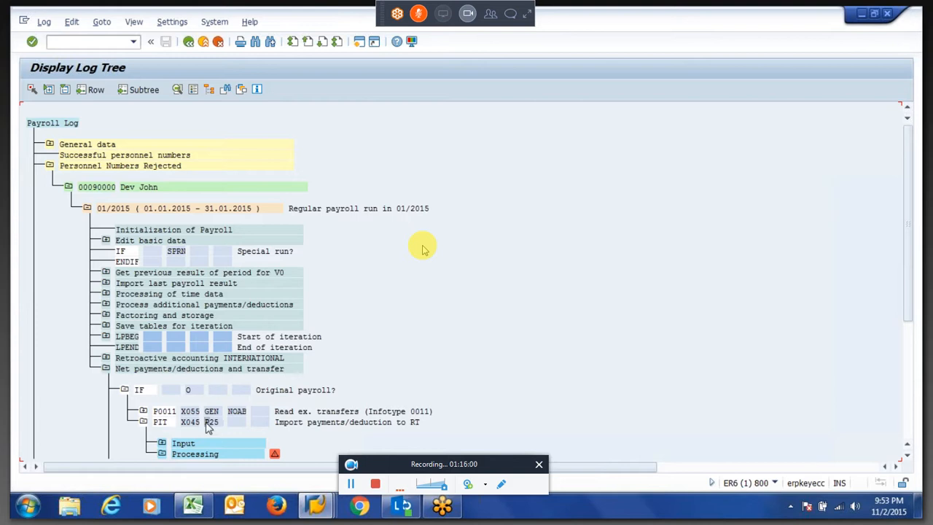
left_click(322, 424)
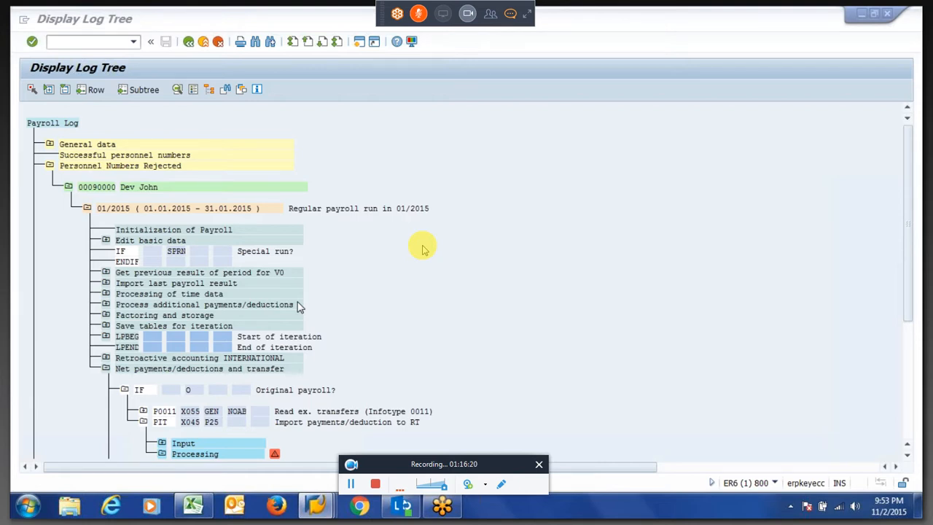
Step: Return to the wage type 0REB maintenance session and leave it for the initial table view screen
key("alt+Tab")
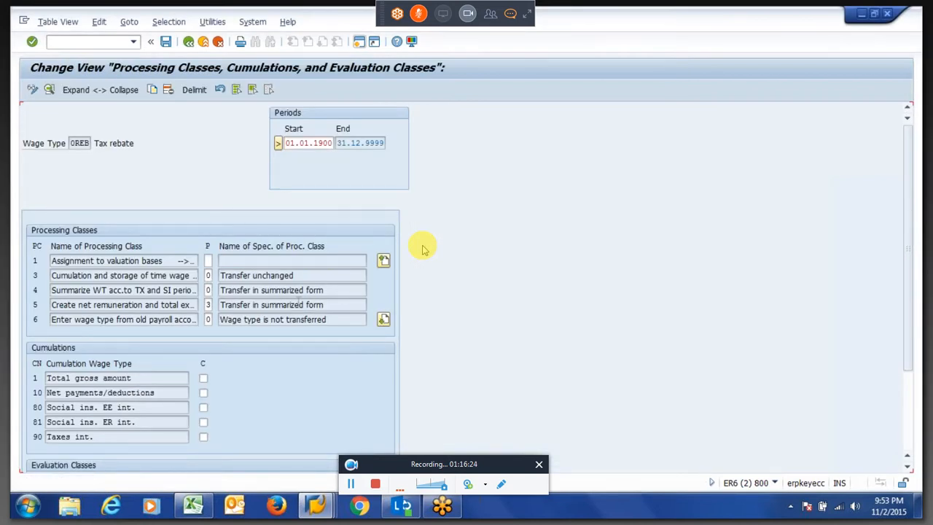
key("F3")
key("F3")
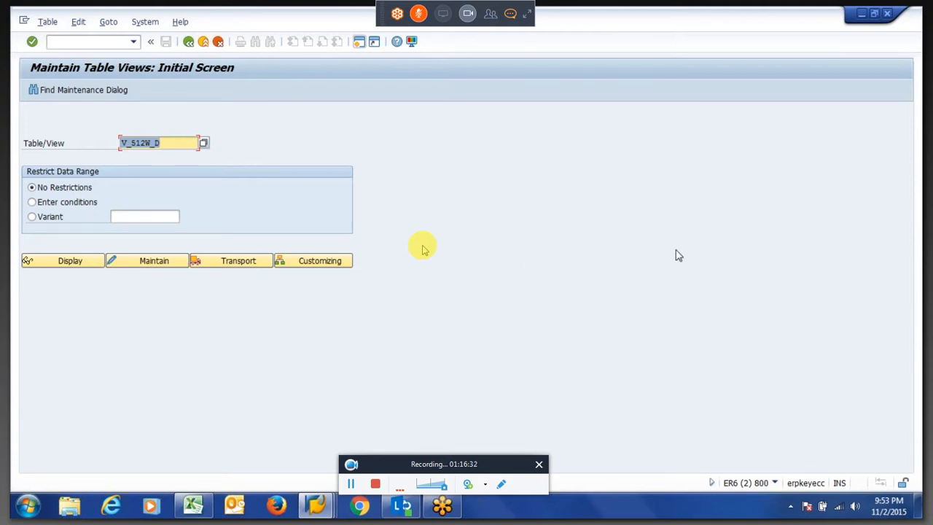
Step: Check the newest replies in the meeting chat and close the chat window
left_click(511, 14)
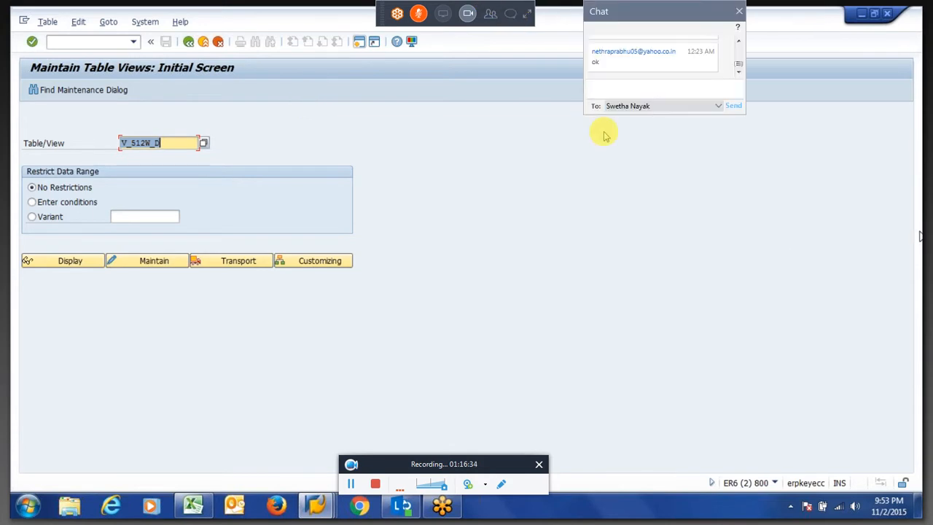
left_click(738, 75)
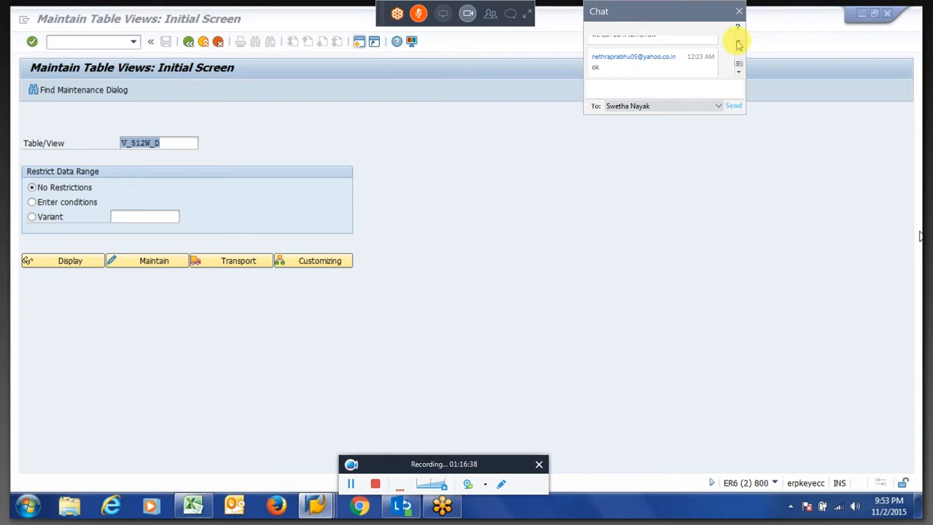
left_click(739, 45)
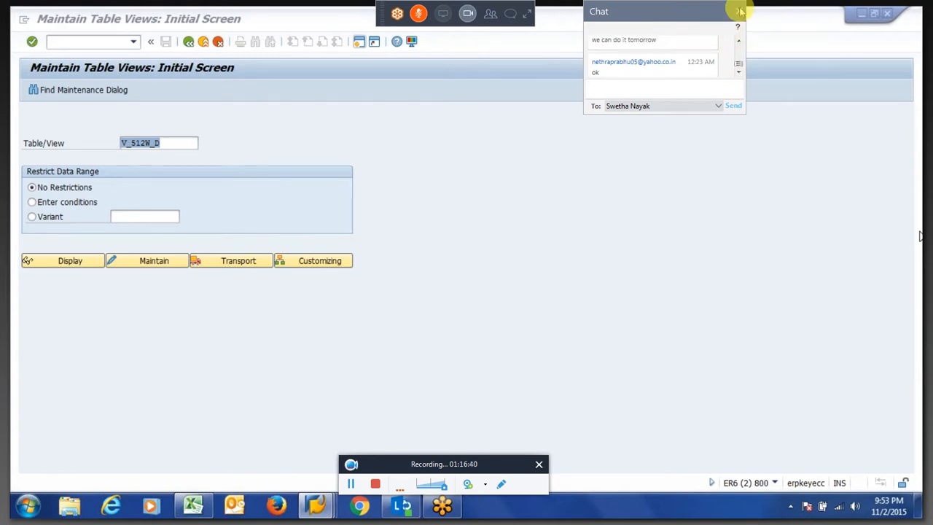
left_click(740, 15)
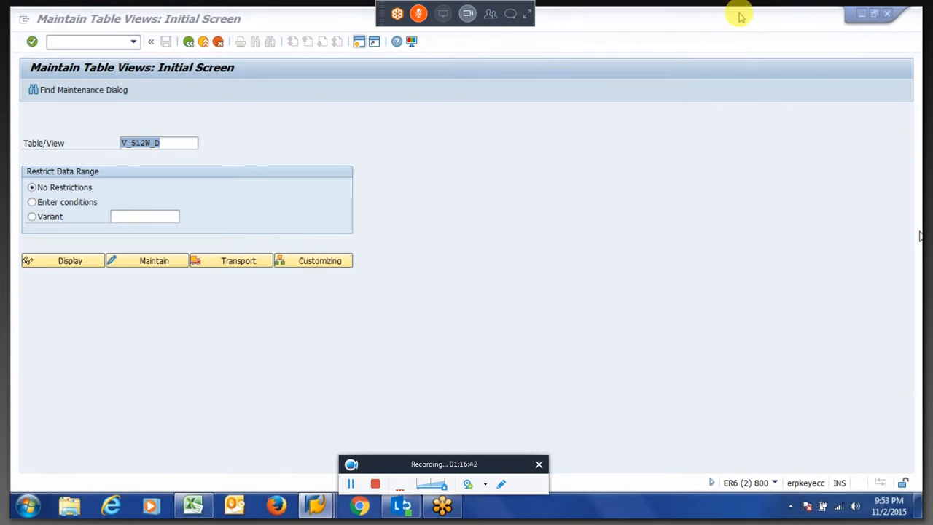
left_click(527, 14)
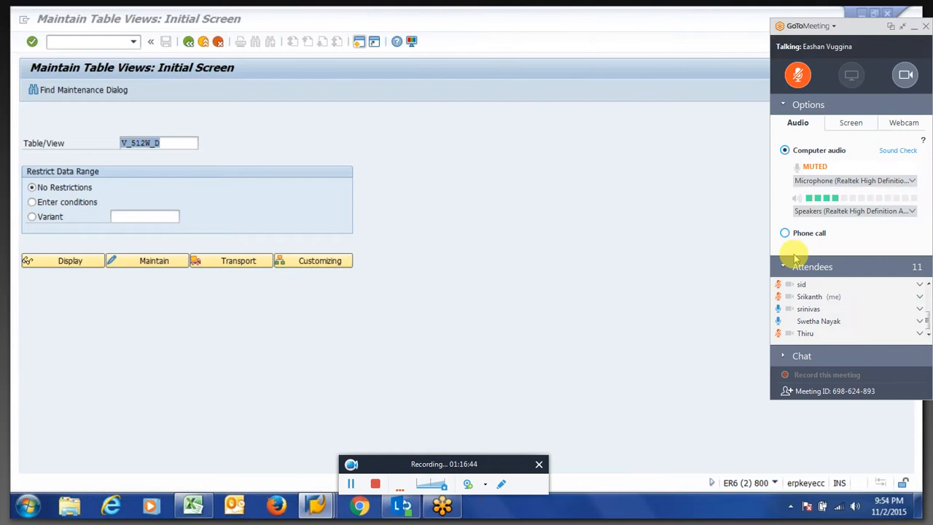
left_click(902, 27)
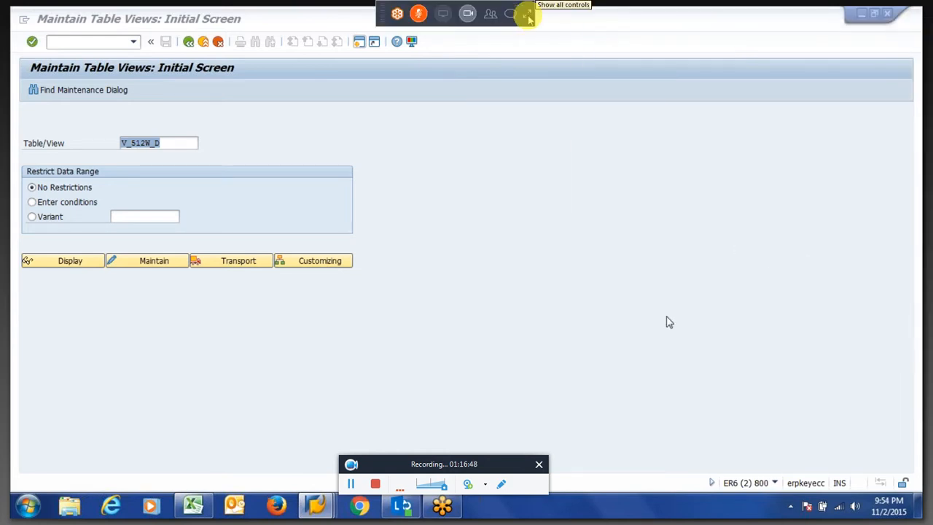
left_click(526, 15)
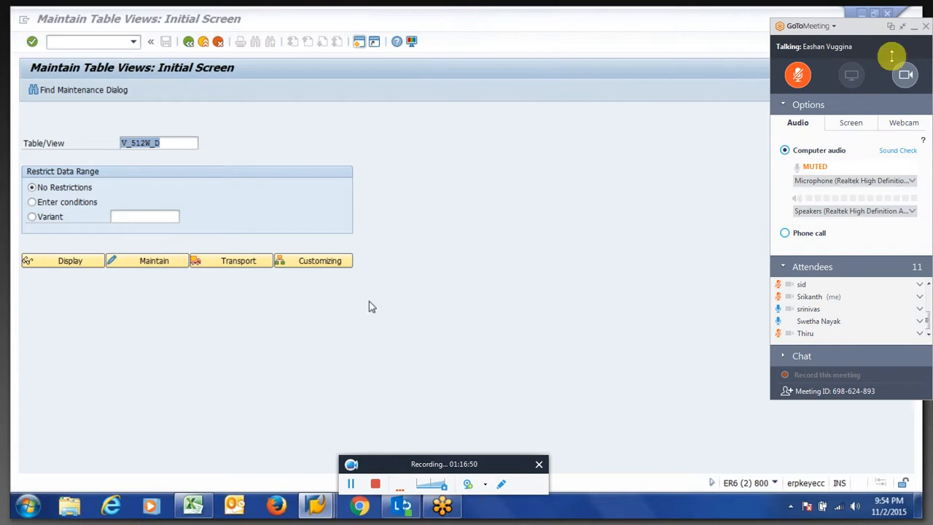
left_click(109, 42)
left_click(904, 28)
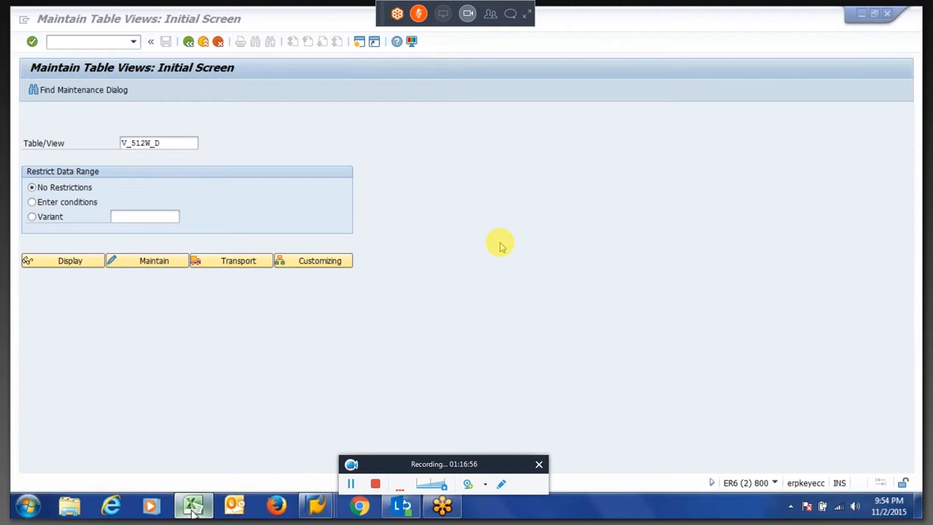
Step: Switch to the Excel workbook and bring the annual gross into L5 with the formula =J5
left_click(193, 507)
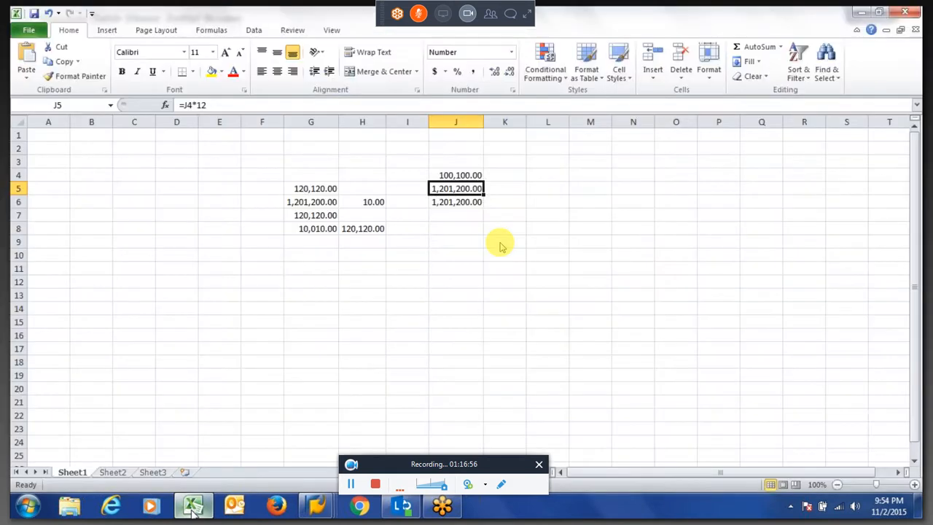
left_click(519, 182)
key("Right")
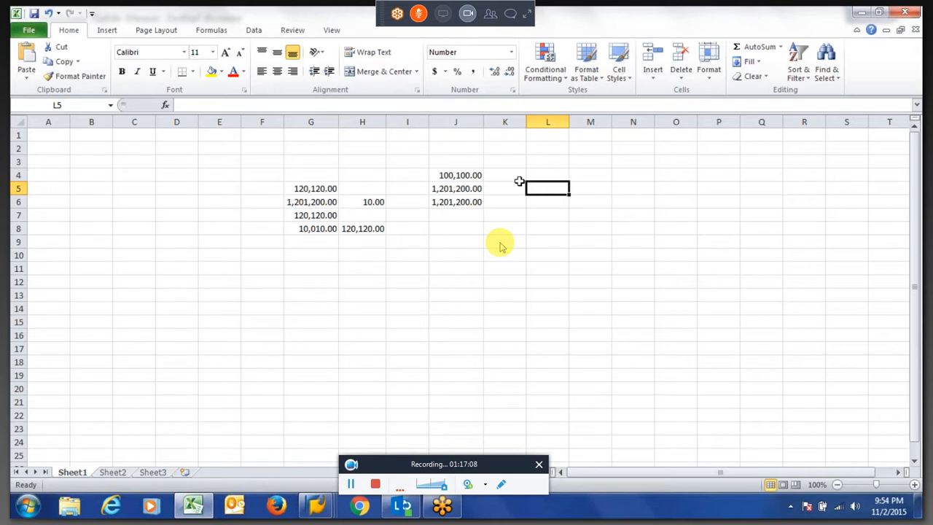
type("=J5")
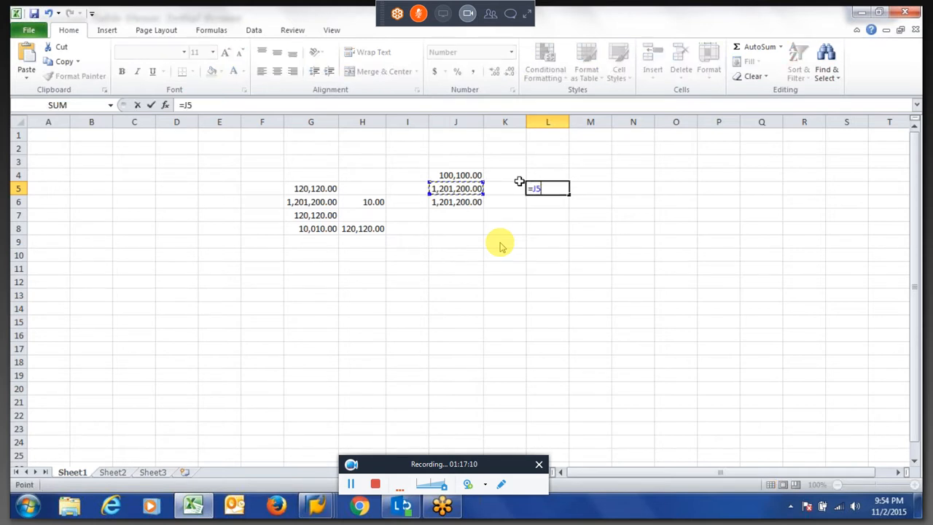
key("Return")
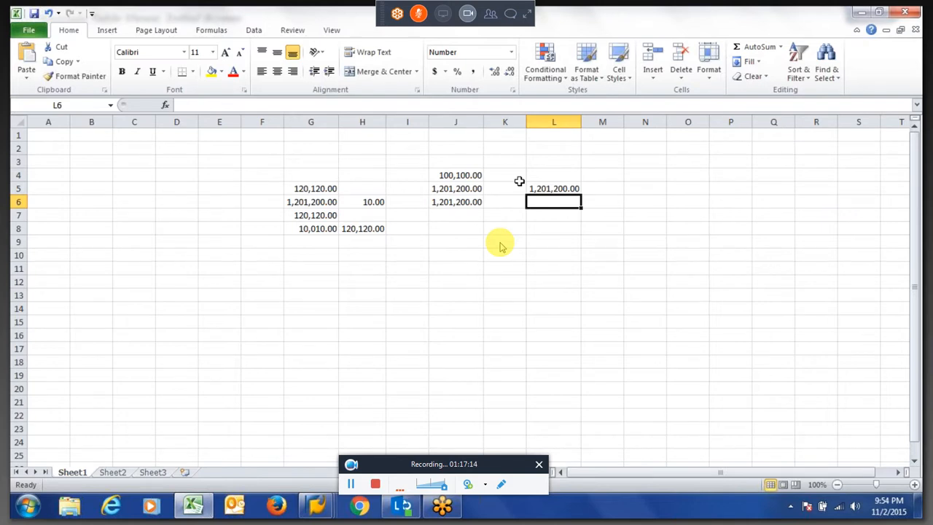
Step: Calculate the annual tax in L6 with the formula =L5*10%
type("=")
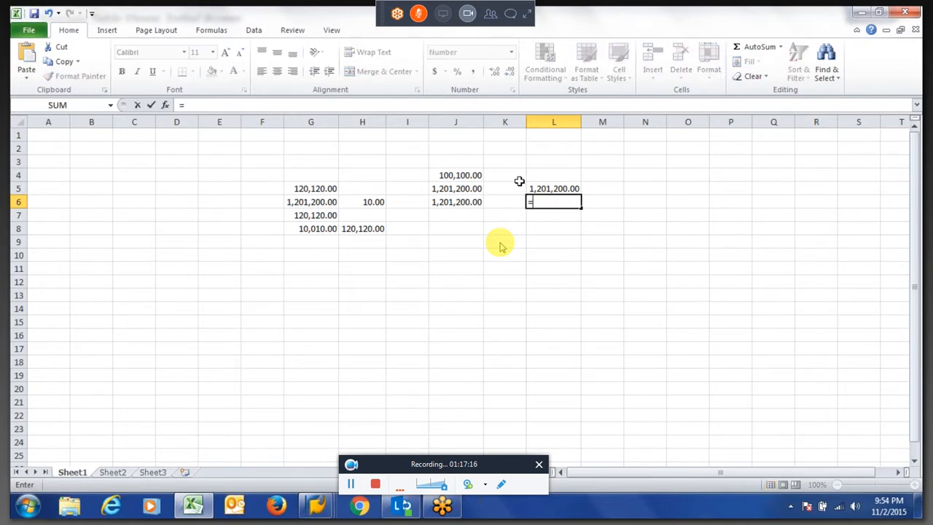
key("Up")
type("*10")
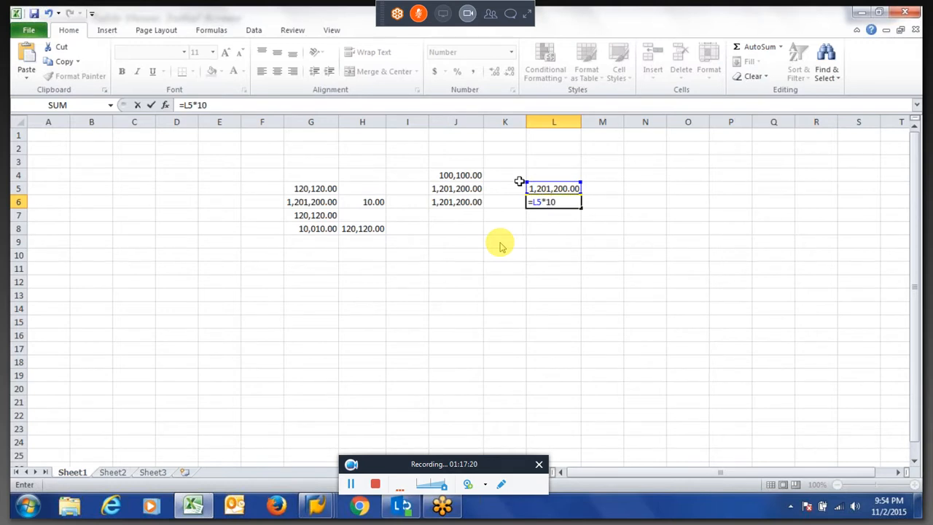
type("%")
key("Return")
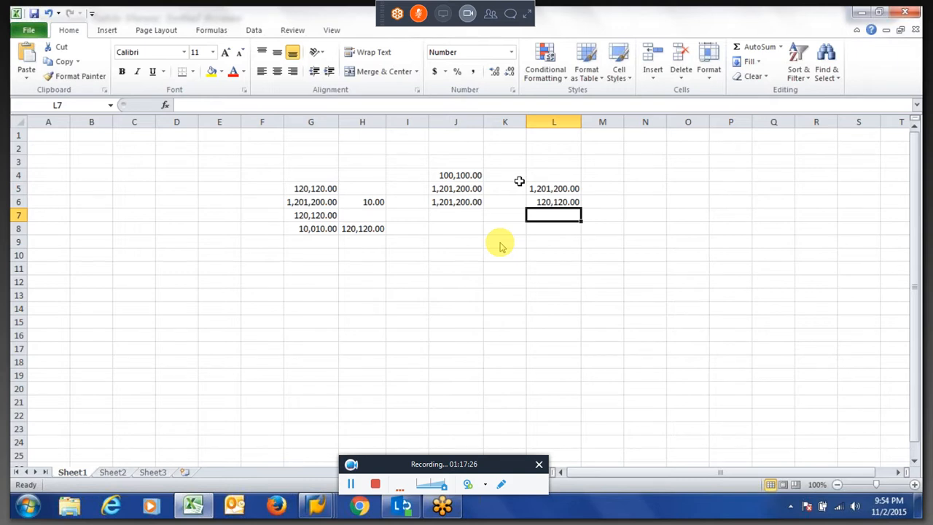
Step: Calculate the monthly tax in L7 with the formula =L6/12
key("Left")
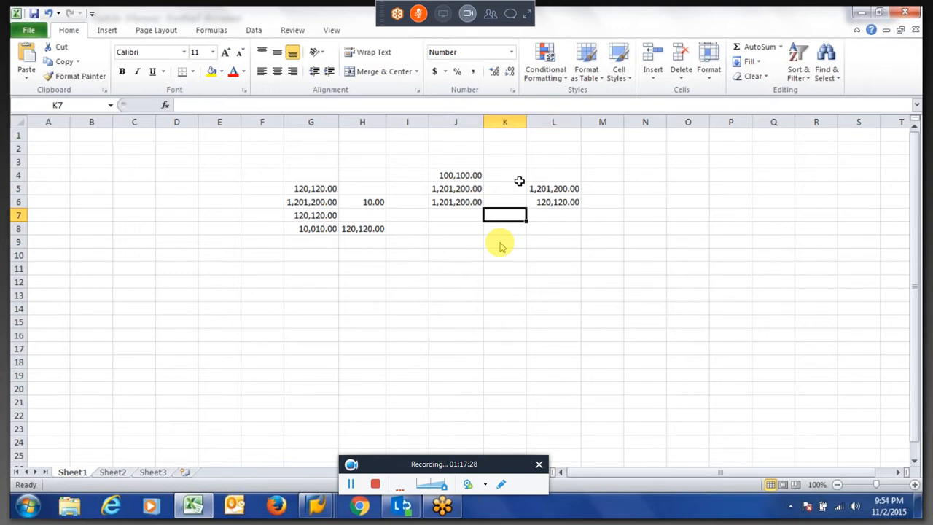
key("Right")
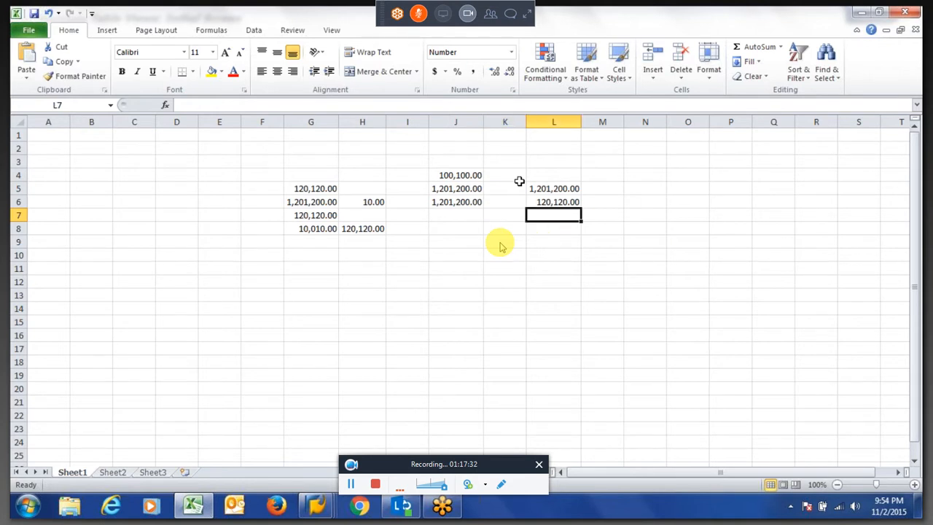
type("=")
key("Up")
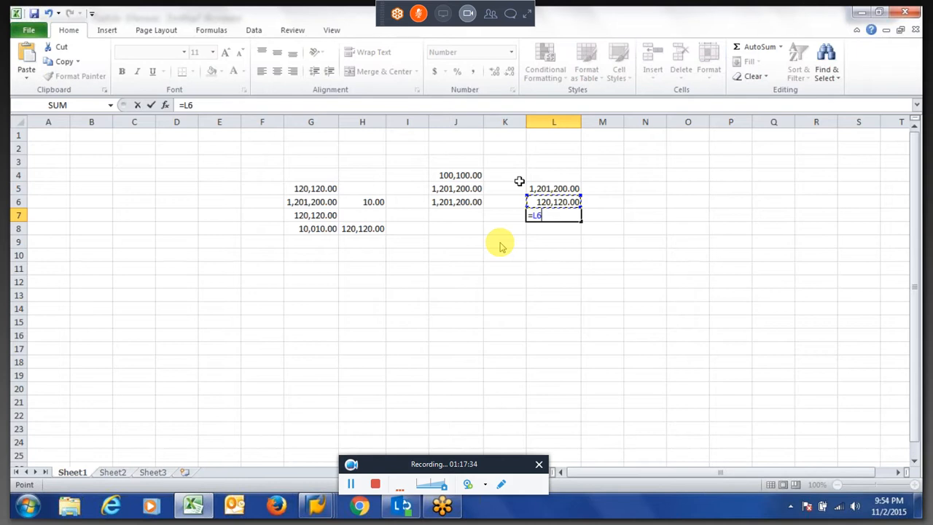
type("/12")
key("Return")
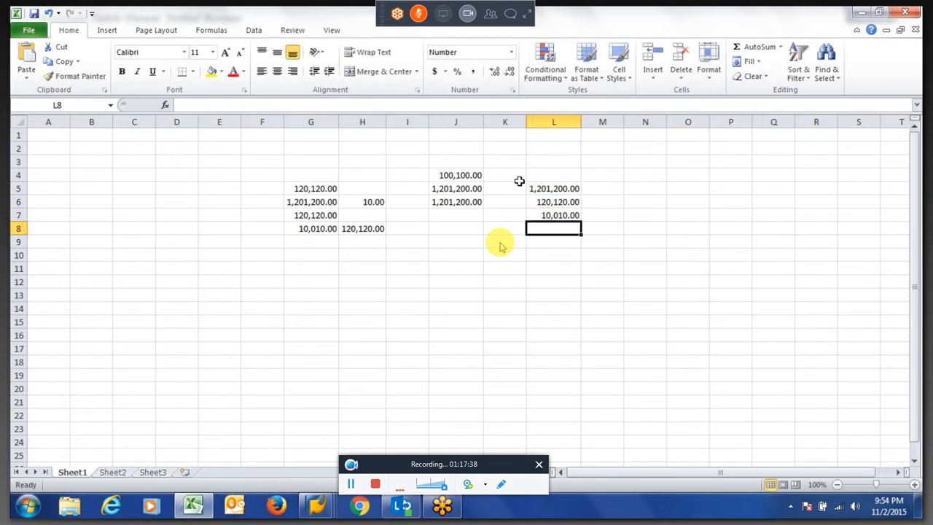
Step: Review the formulas in column L and label the annual gross amount by entering 0grs in K5
key("Up")
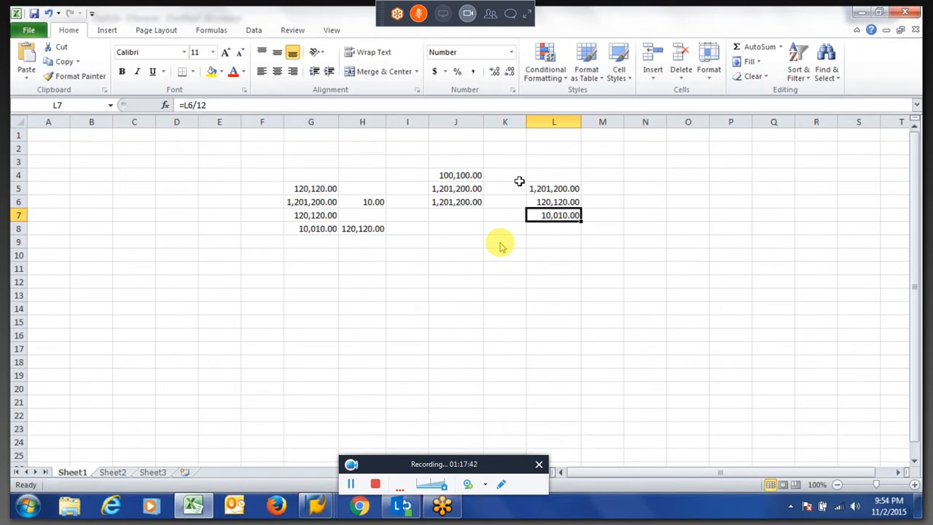
key("Up")
key("Up")
key("Right")
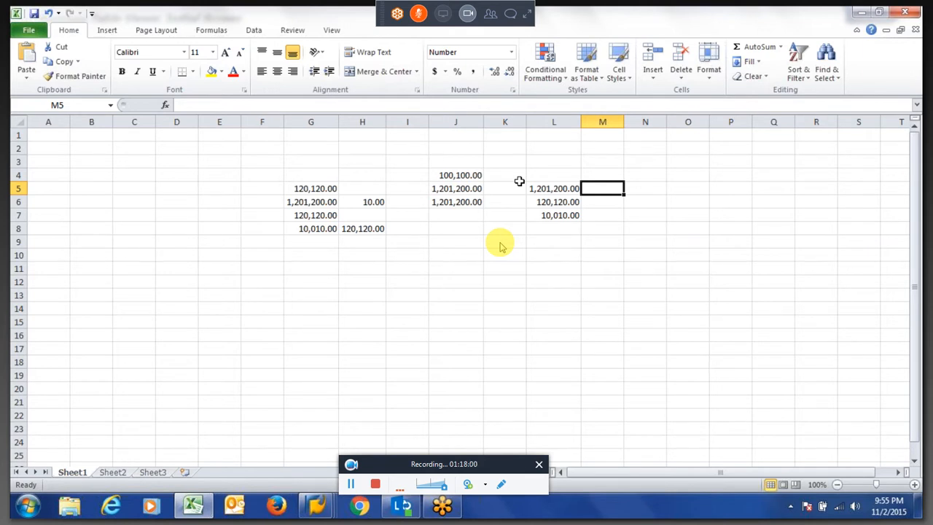
key("Left")
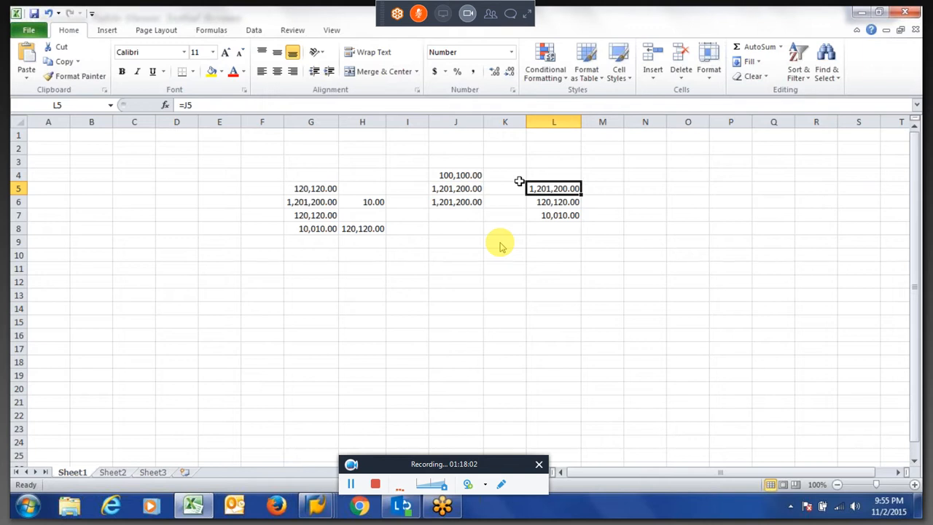
left_click(518, 184)
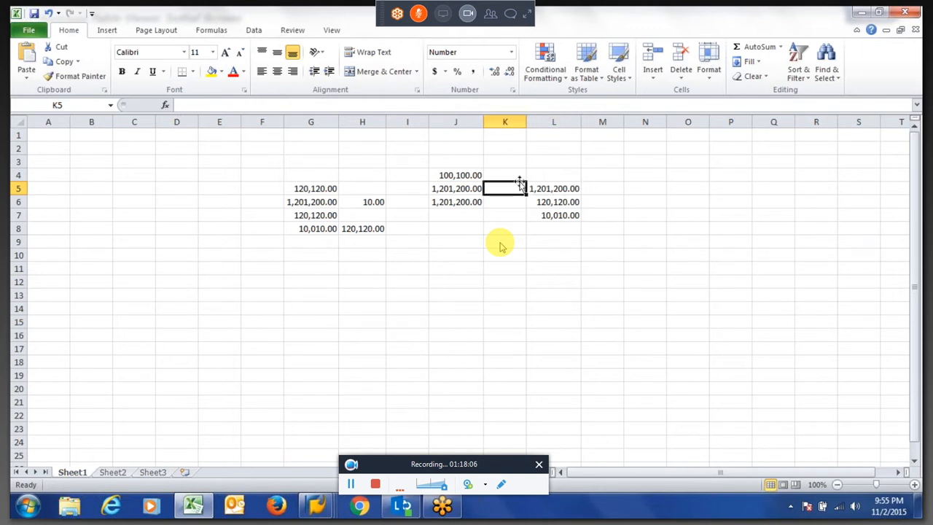
type("0grs")
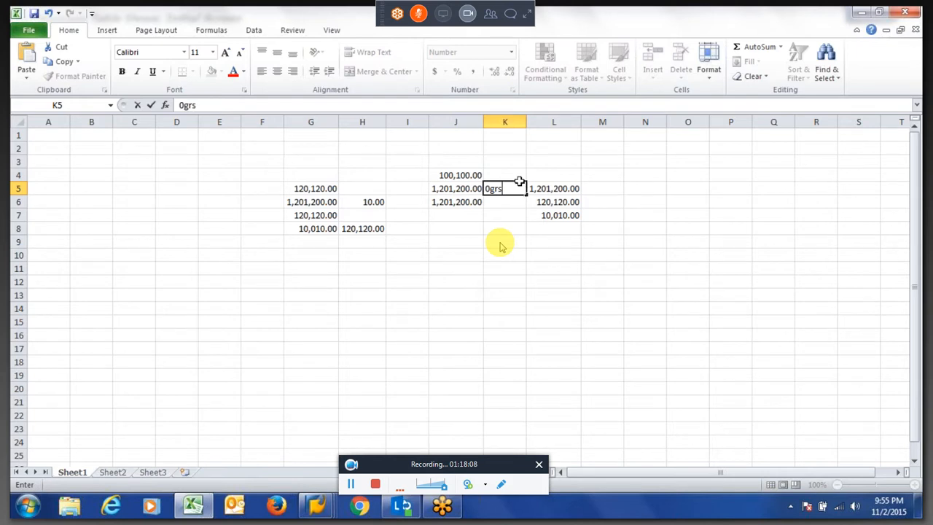
key("Return")
Step: Enter a deduction of -600 in M5, beside the annual gross in L5
key("Up")
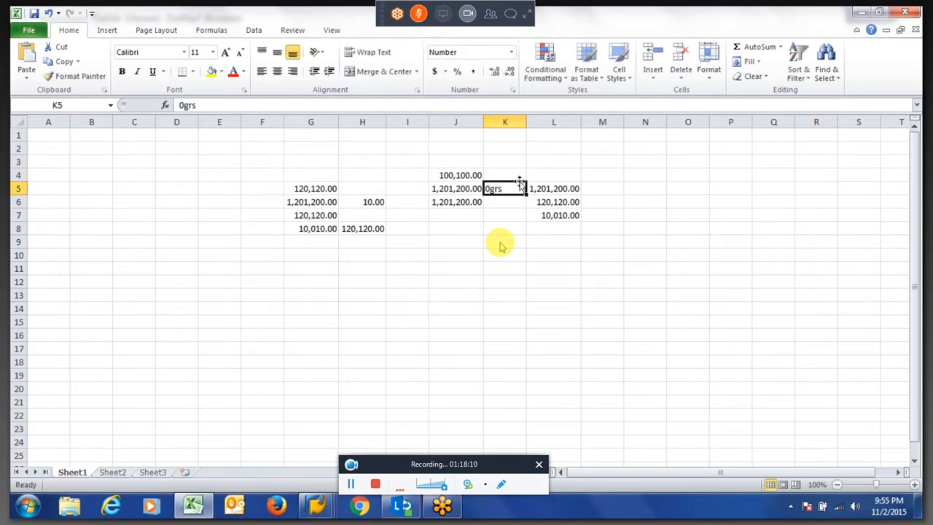
key("Right")
key("Right")
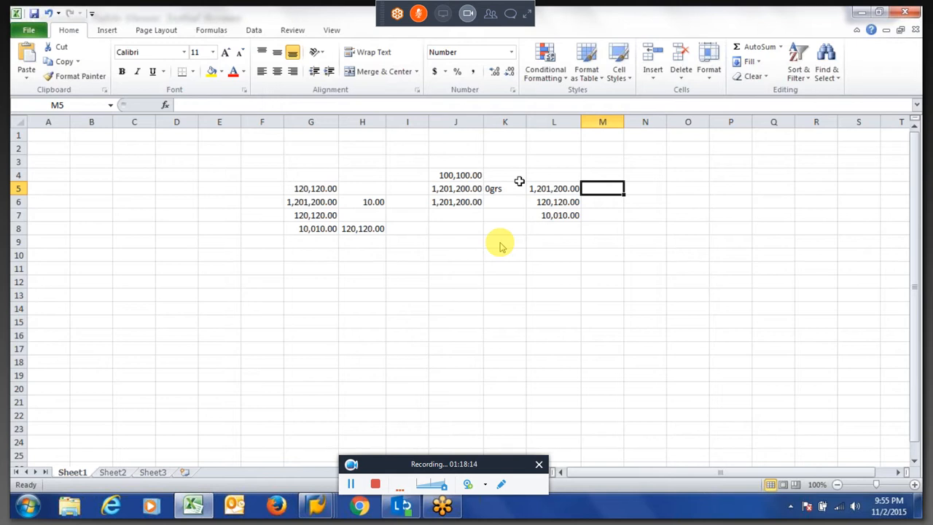
type("-")
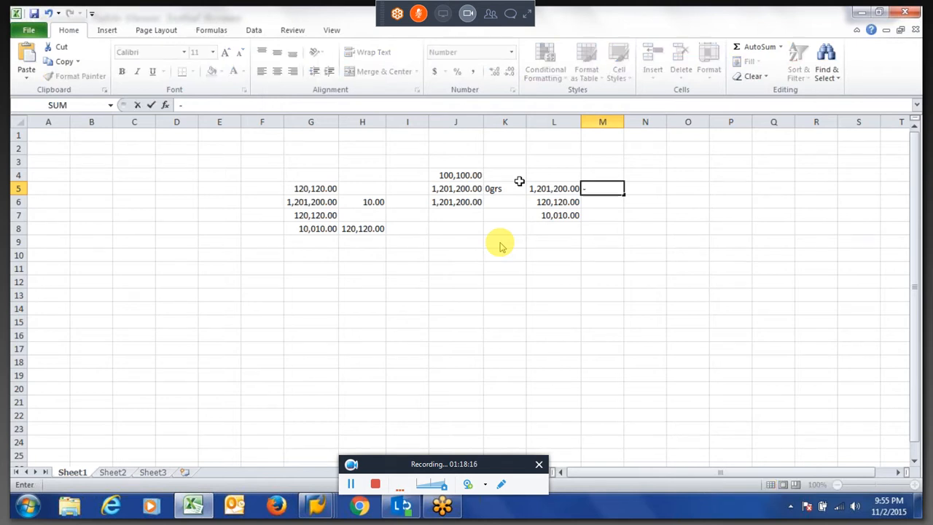
type("600")
key("Return")
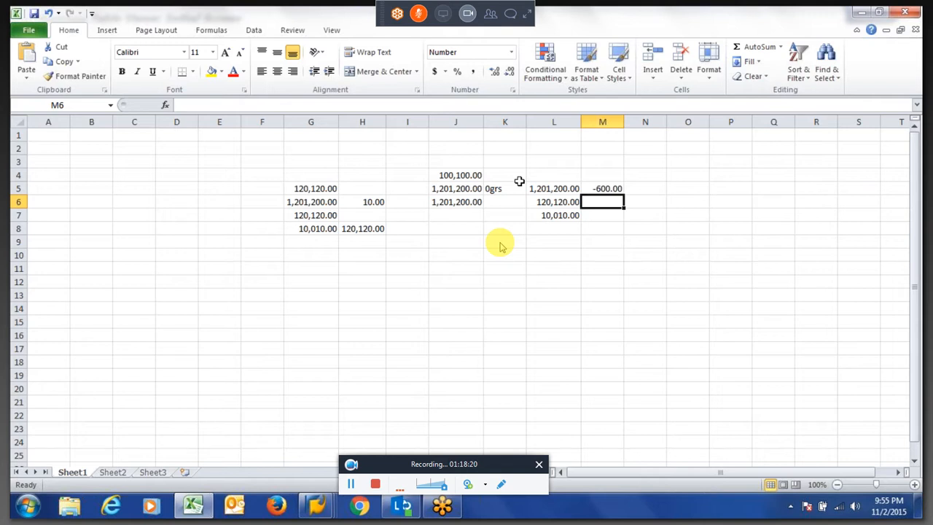
Step: Add the deduction to the annual gross in N5 with the formula =M5+L5
key("Up")
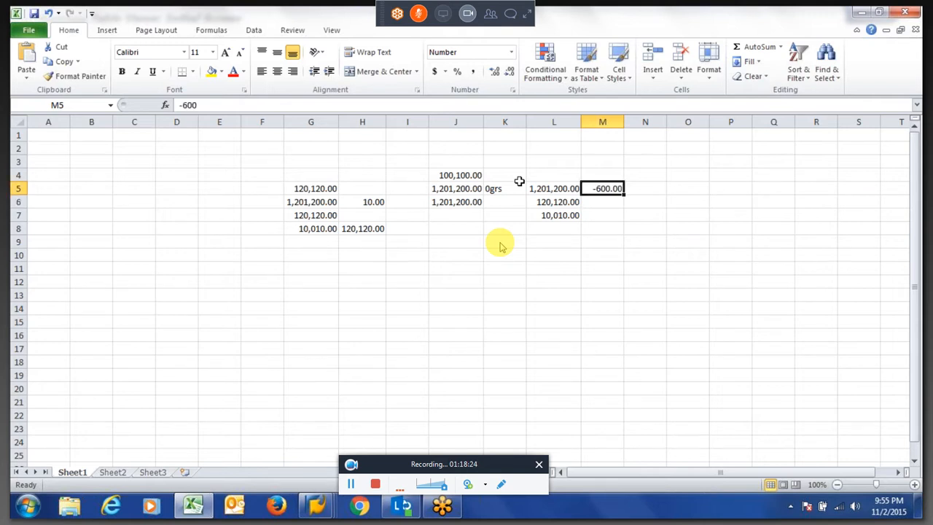
key("Right")
type("=")
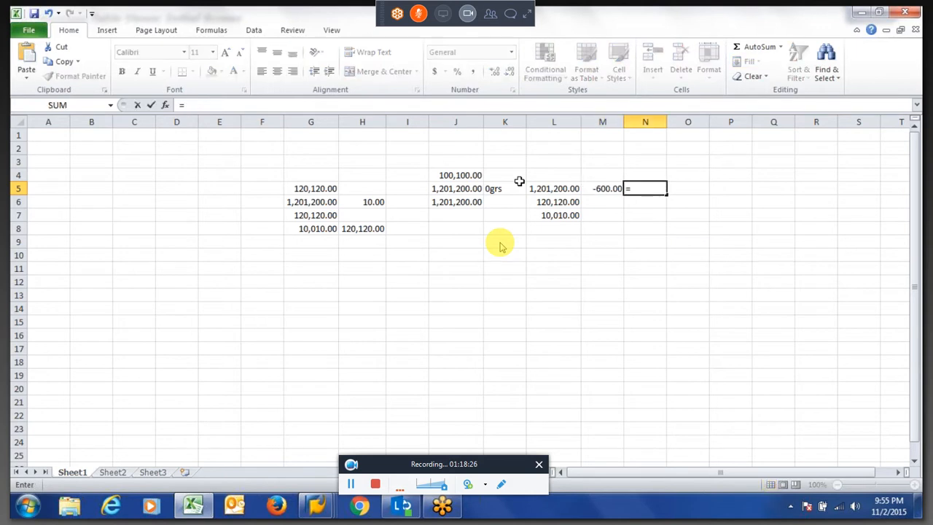
key("Left")
type("+")
key("Left")
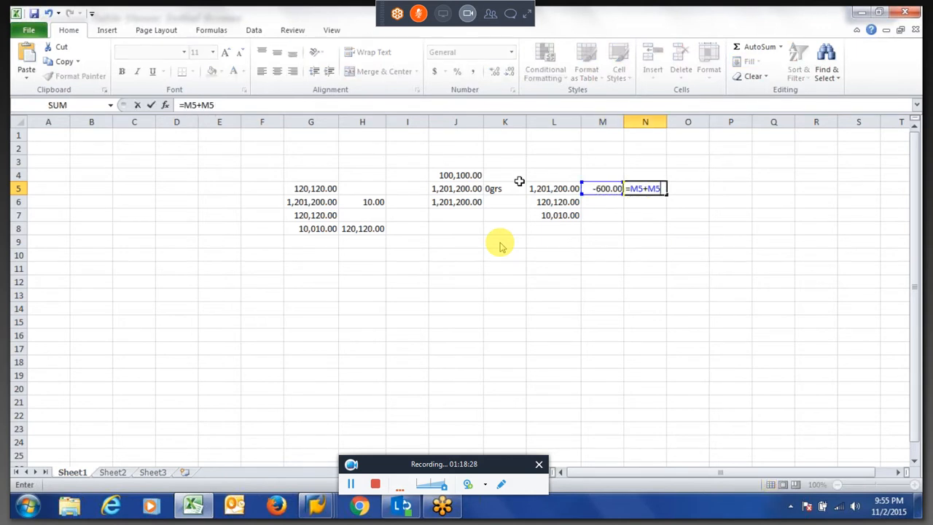
key("Left")
key("Return")
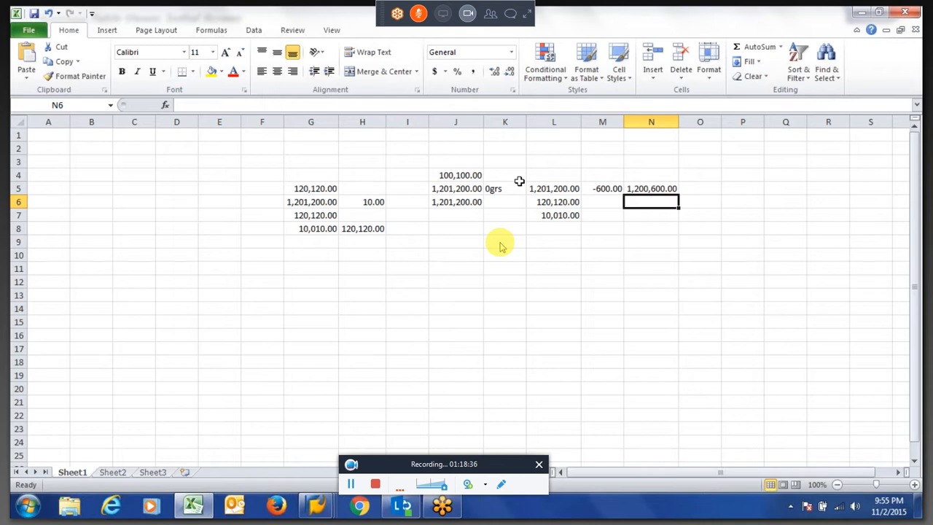
Step: Copy the 10% annual tax formula from L6 into N6
key("Up")
key("Down")
key("Left")
key("Left")
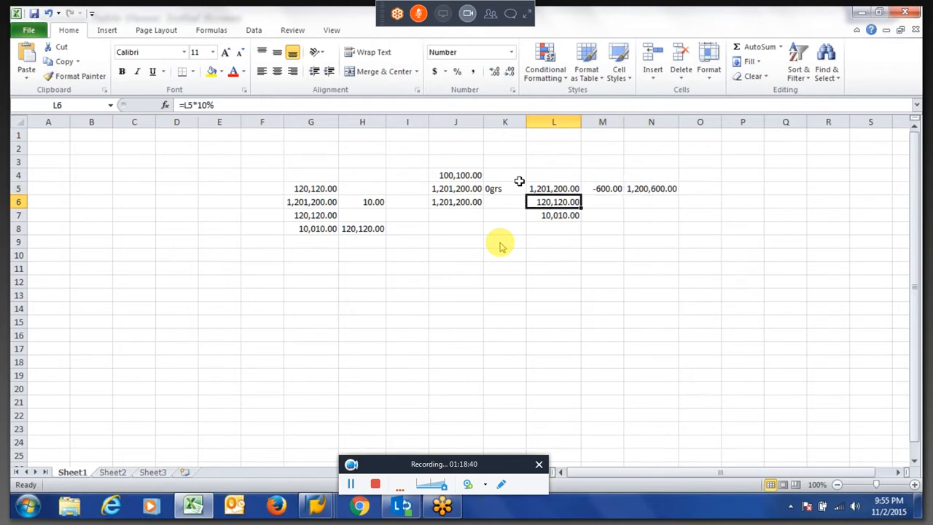
key("ctrl+c")
key("Right")
key("Right")
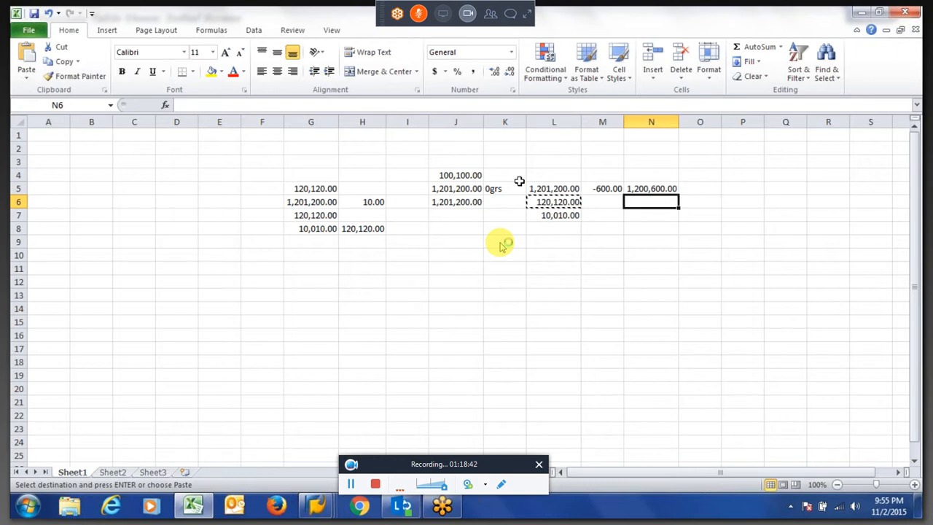
key("ctrl+v")
key("Escape")
Step: Copy the monthly tax formula from L7 into N7
key("Down")
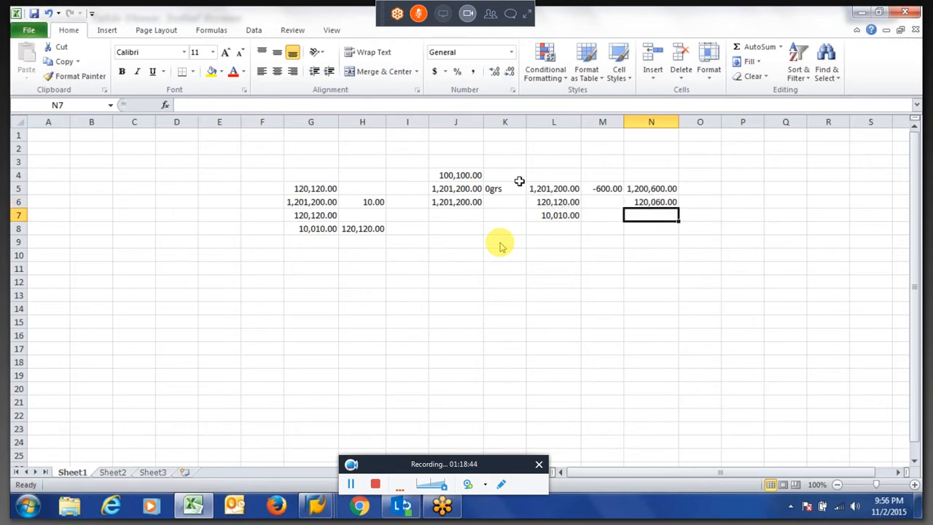
key("Left")
key("Left")
key("ctrl+c")
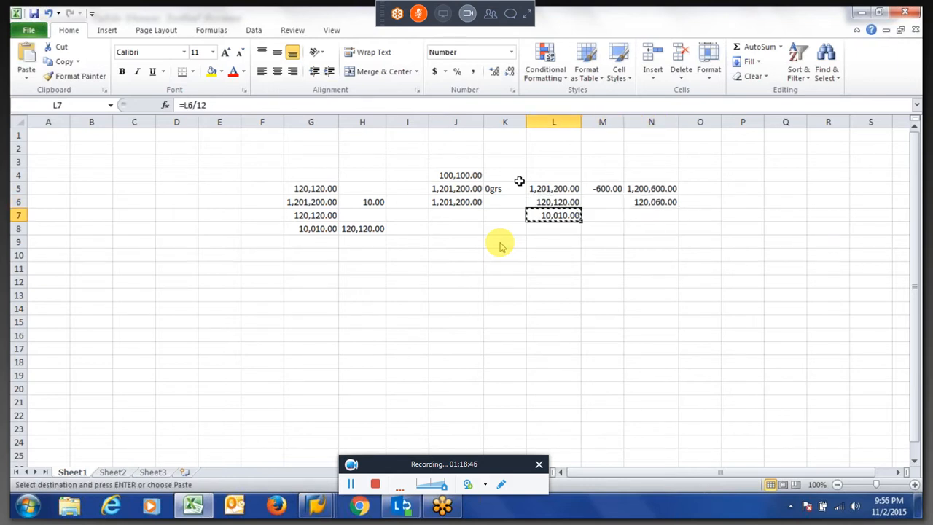
key("Right")
key("Right")
key("ctrl+v")
key("Escape")
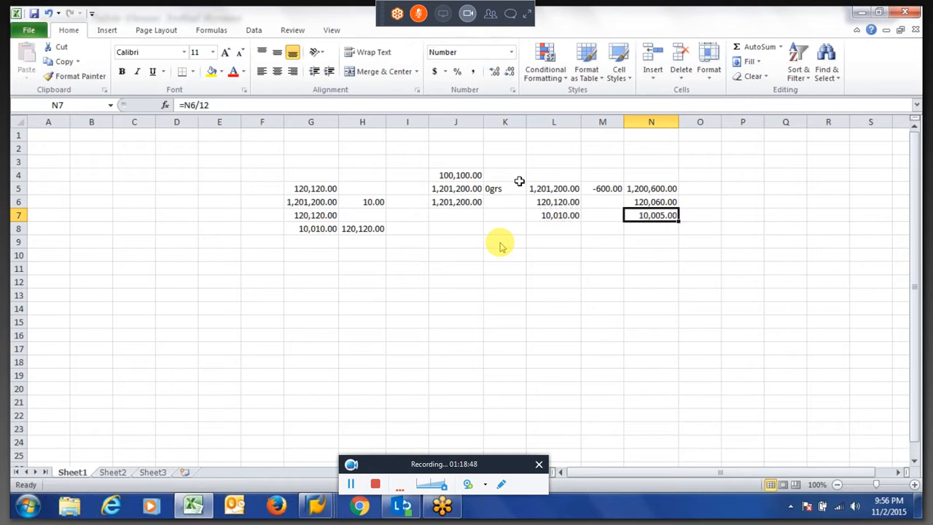
Step: Compare the annual and monthly tax in column L with the corresponding reduced-gross results in column N
key("Down")
key("Up")
key("Left")
key("Left")
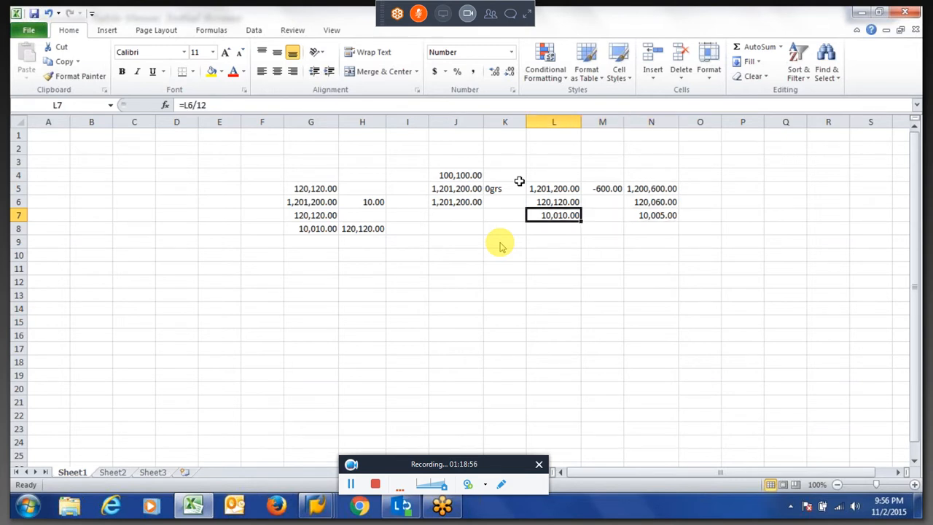
key("Right")
key("Left")
key("Up")
key("Right")
key("Right")
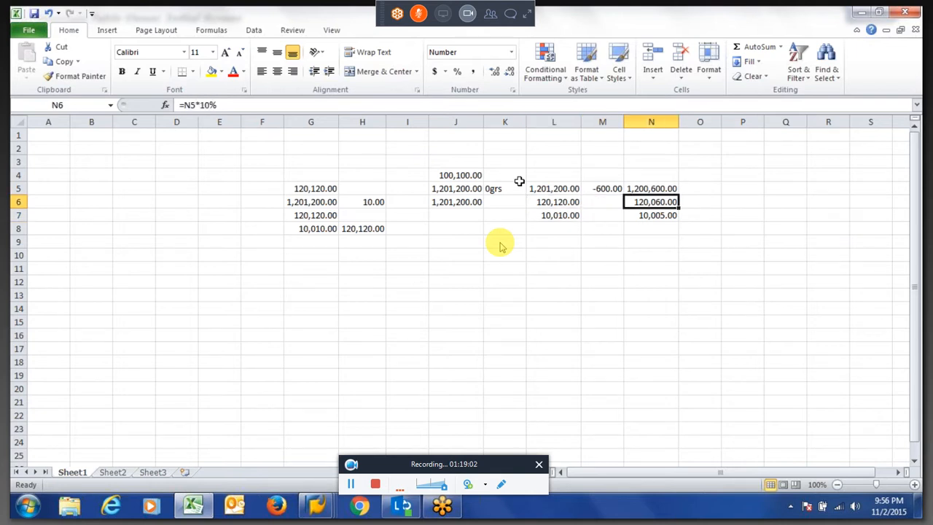
key("Down")
Step: Change the deduction in M5 to -10000 and check the recalculated monthly tax in N7
key("Up")
key("Up")
key("Left")
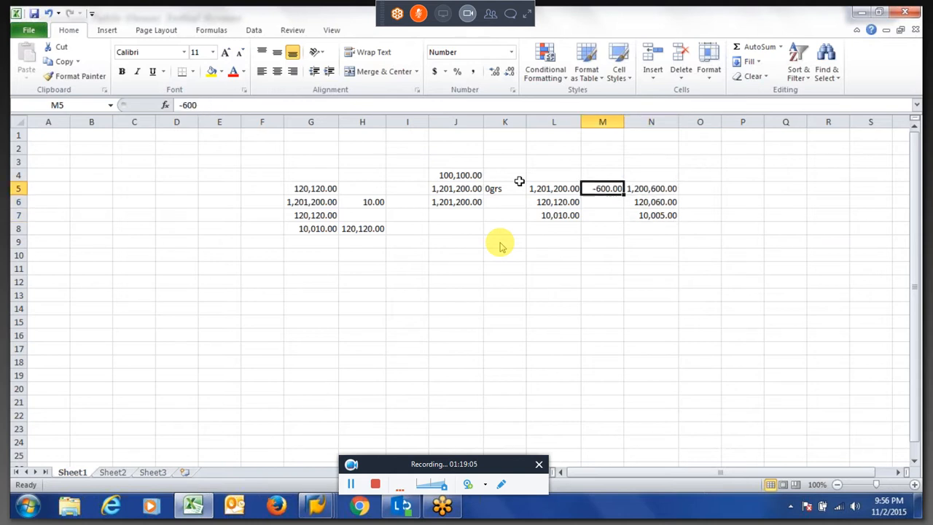
left_click(235, 105)
key("BackSpace")
key("BackSpace")
key("BackSpace")
key("BackSpace")
type("-10000")
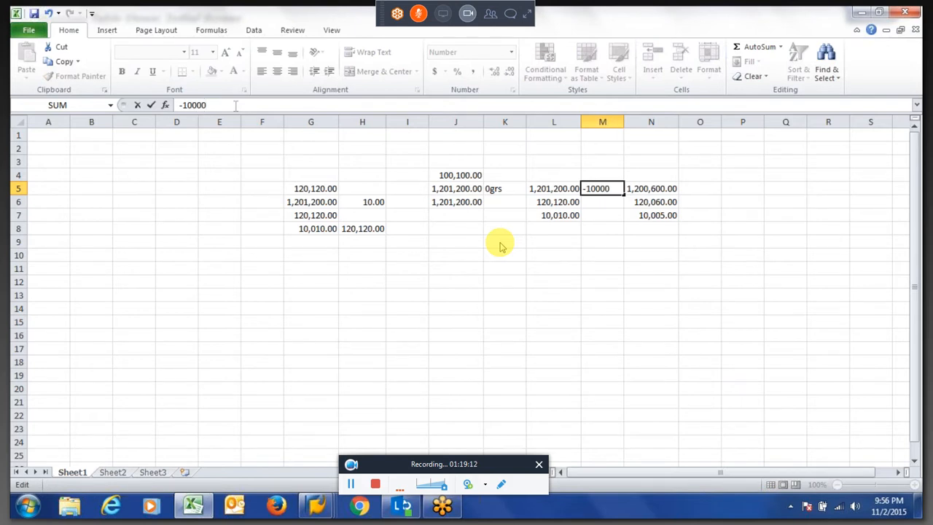
key("Return")
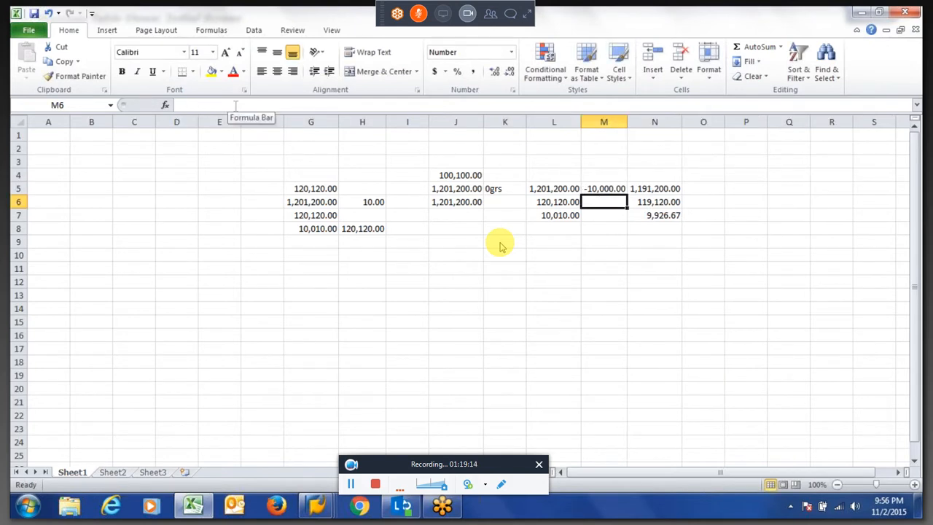
key("Right")
key("Down")
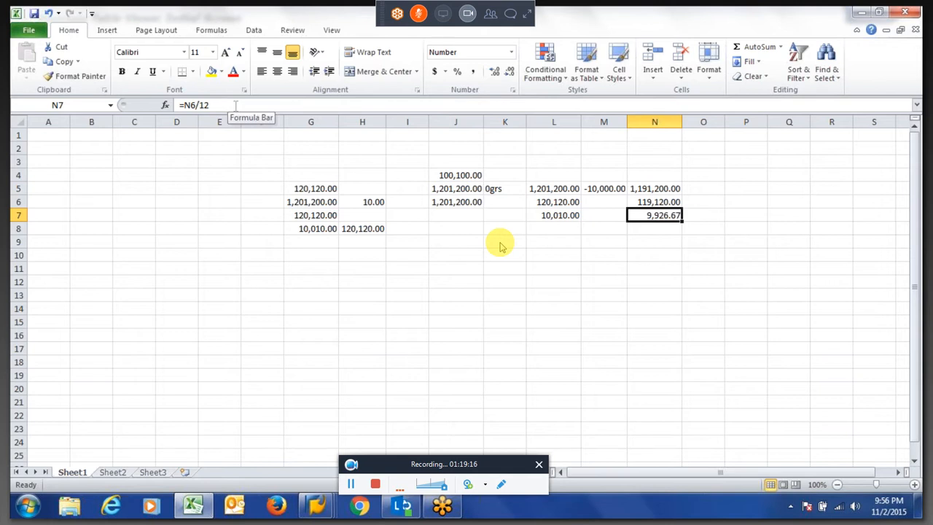
Step: Review the recalculated monthly tax in N7 against the annual gross deduction entered in M5
key("Up")
key("Left")
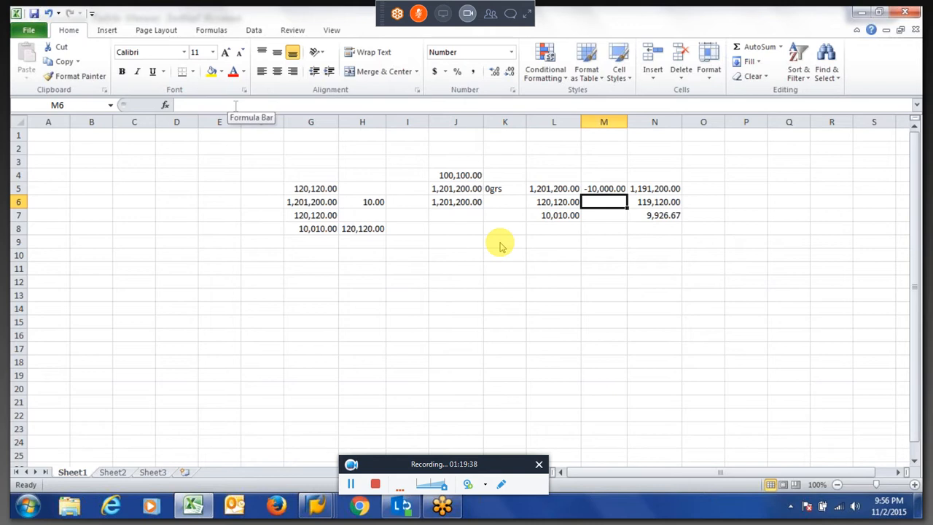
key("Right")
key("Down")
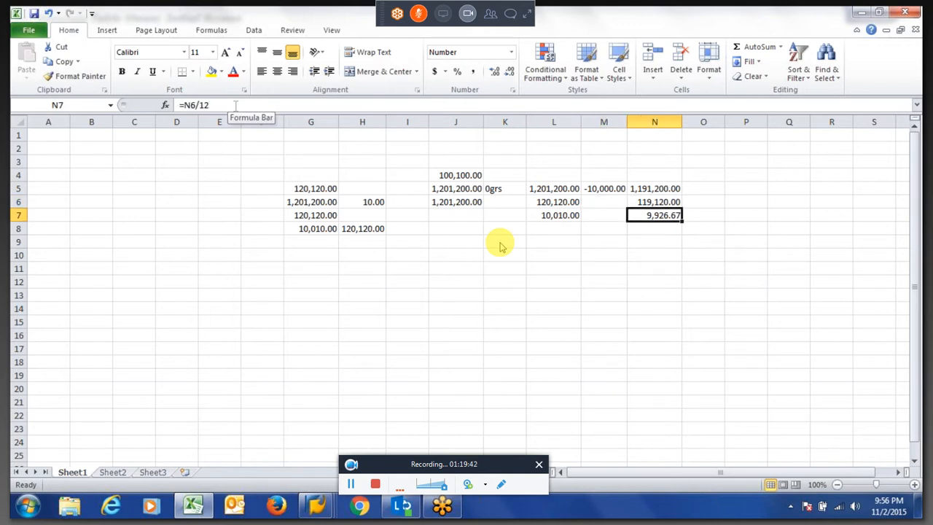
key("Up")
key("Up")
key("Left")
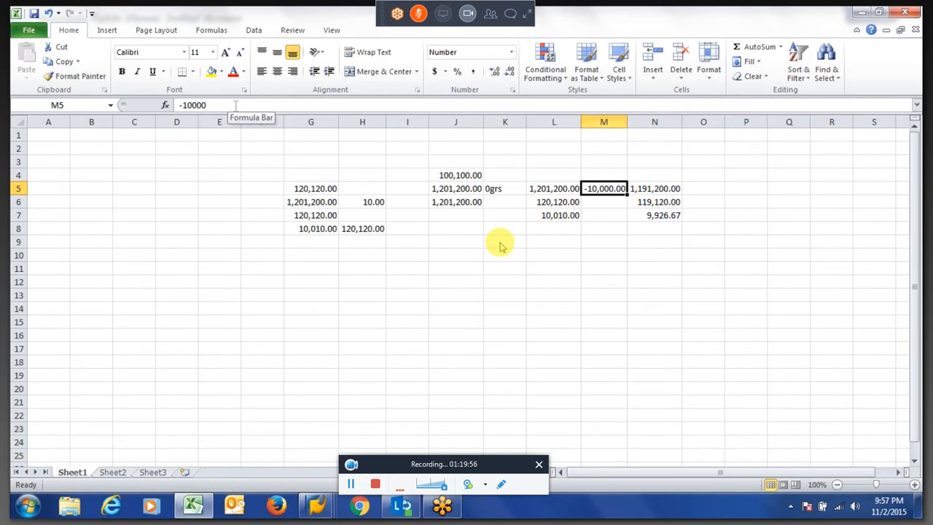
Step: Switch to the SAP payroll log and view the input table IT of the PIT X045 P25 function
key("alt+Tab")
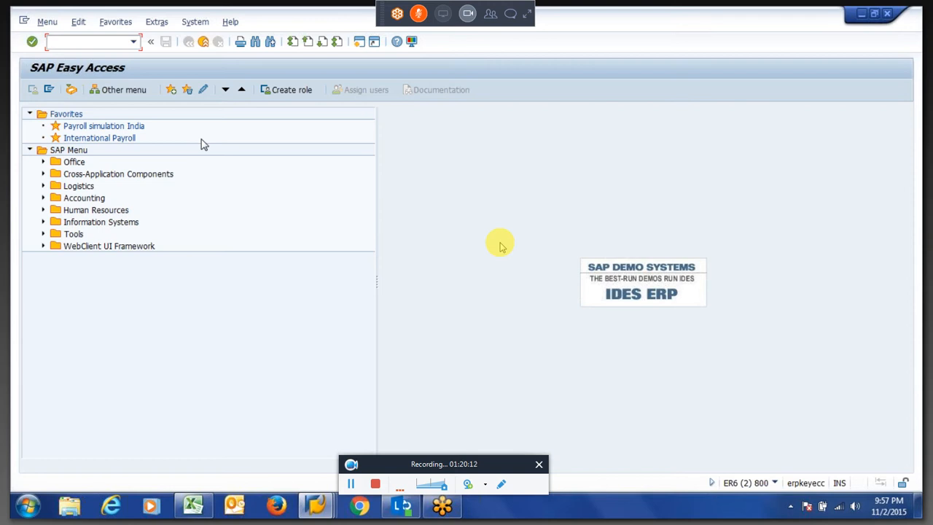
key("alt+Tab")
key("alt+Tab")
key("alt+Tab")
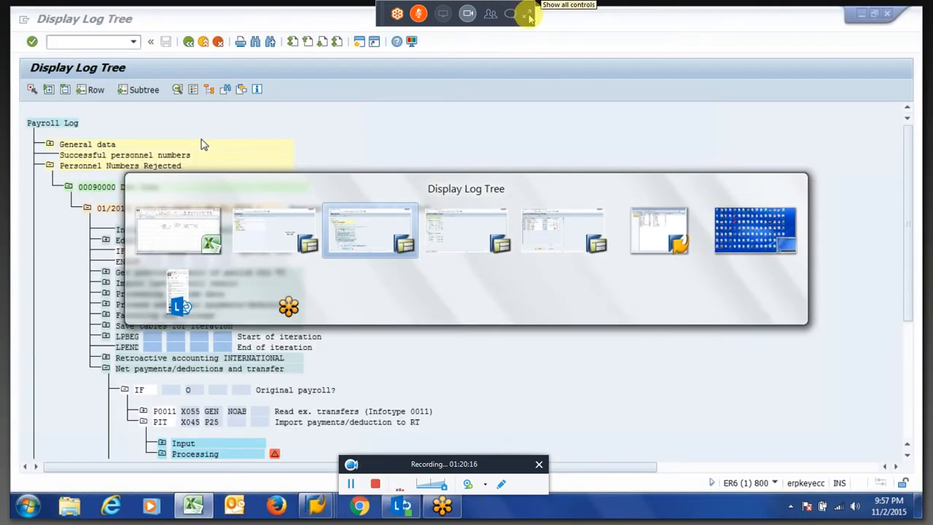
left_click(529, 14)
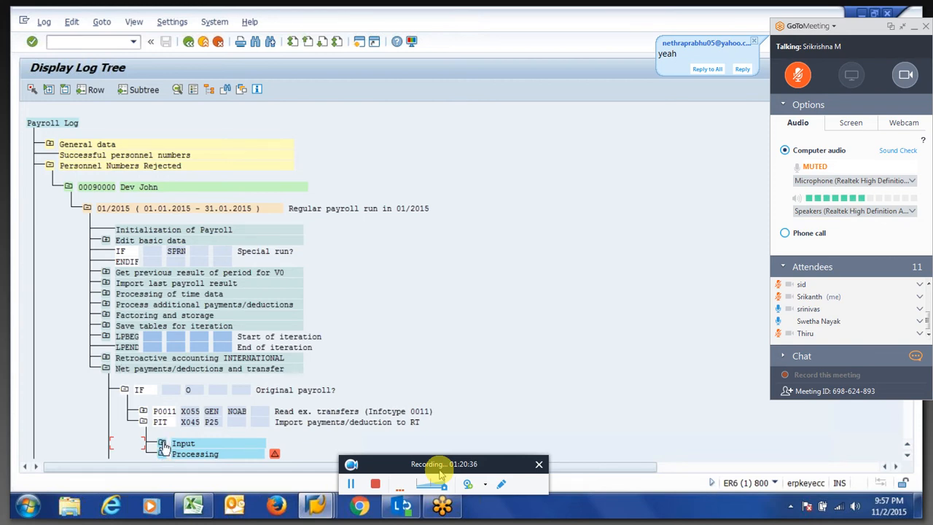
left_click(162, 444)
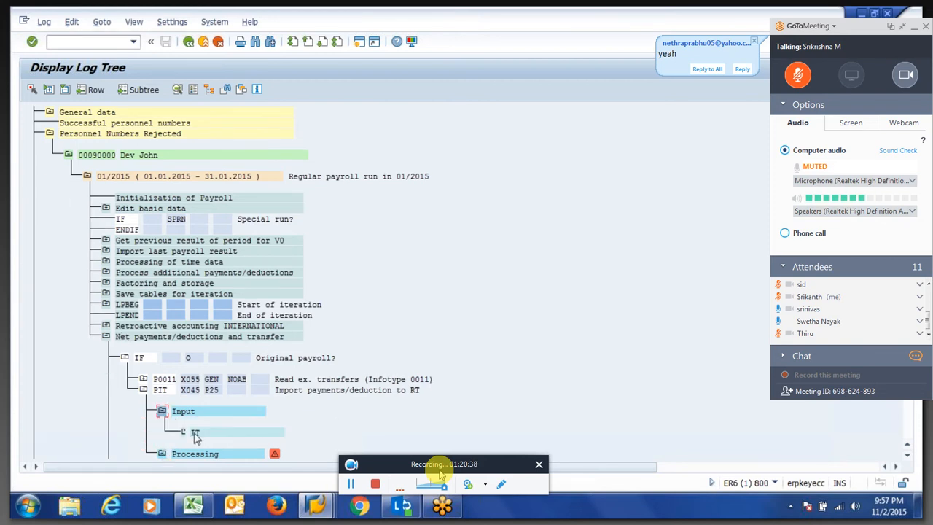
double_click(195, 434)
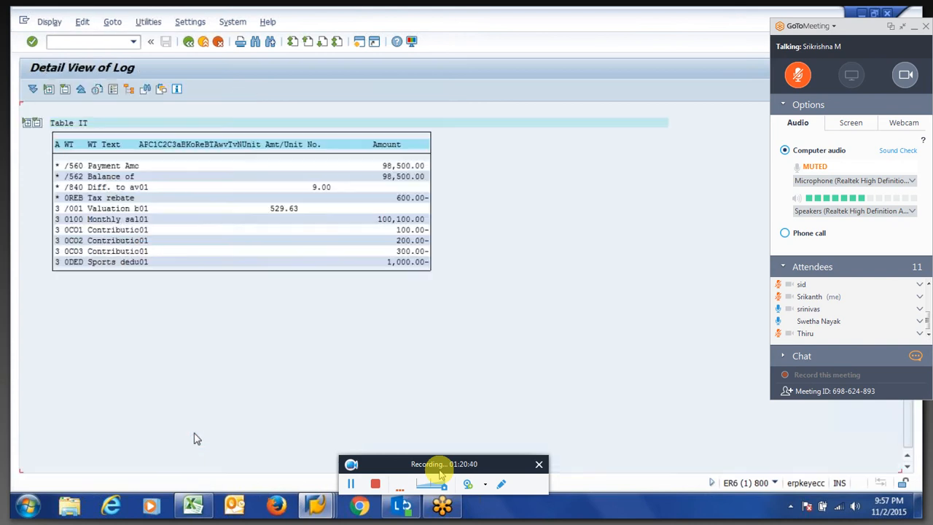
Step: Check the GoToMeeting chat, collapse it and open the meeting's application options
left_click(783, 356)
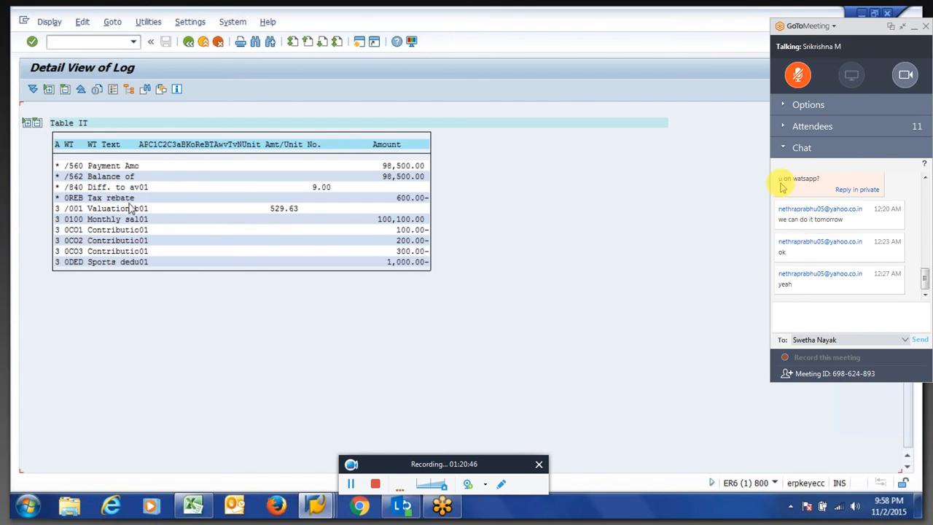
left_click(784, 150)
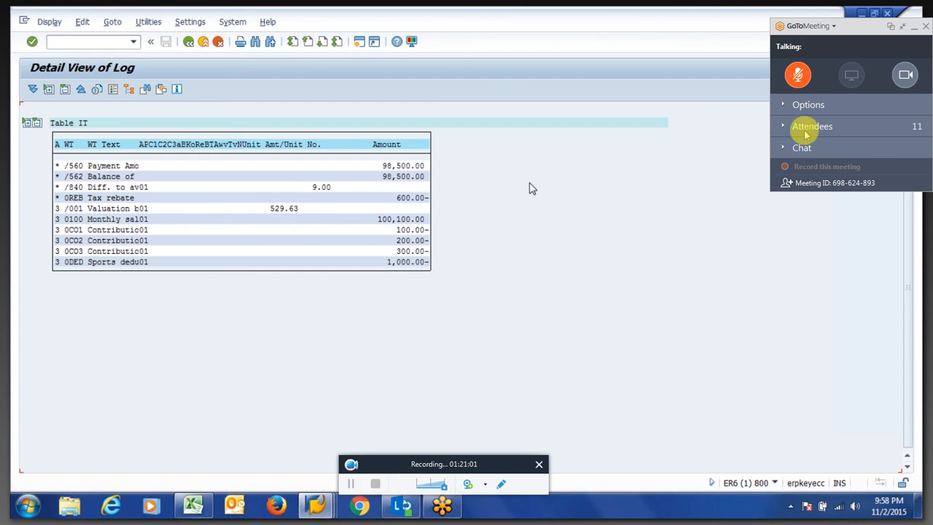
left_click(813, 27)
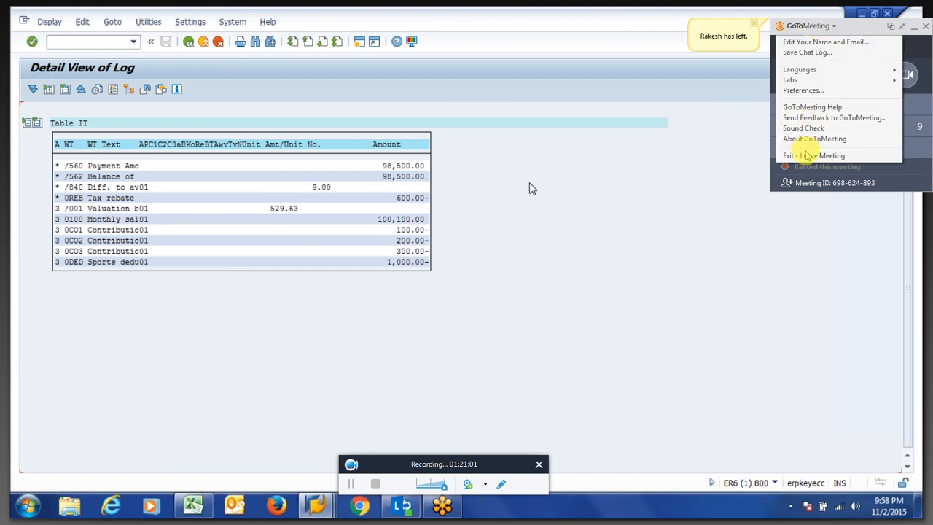